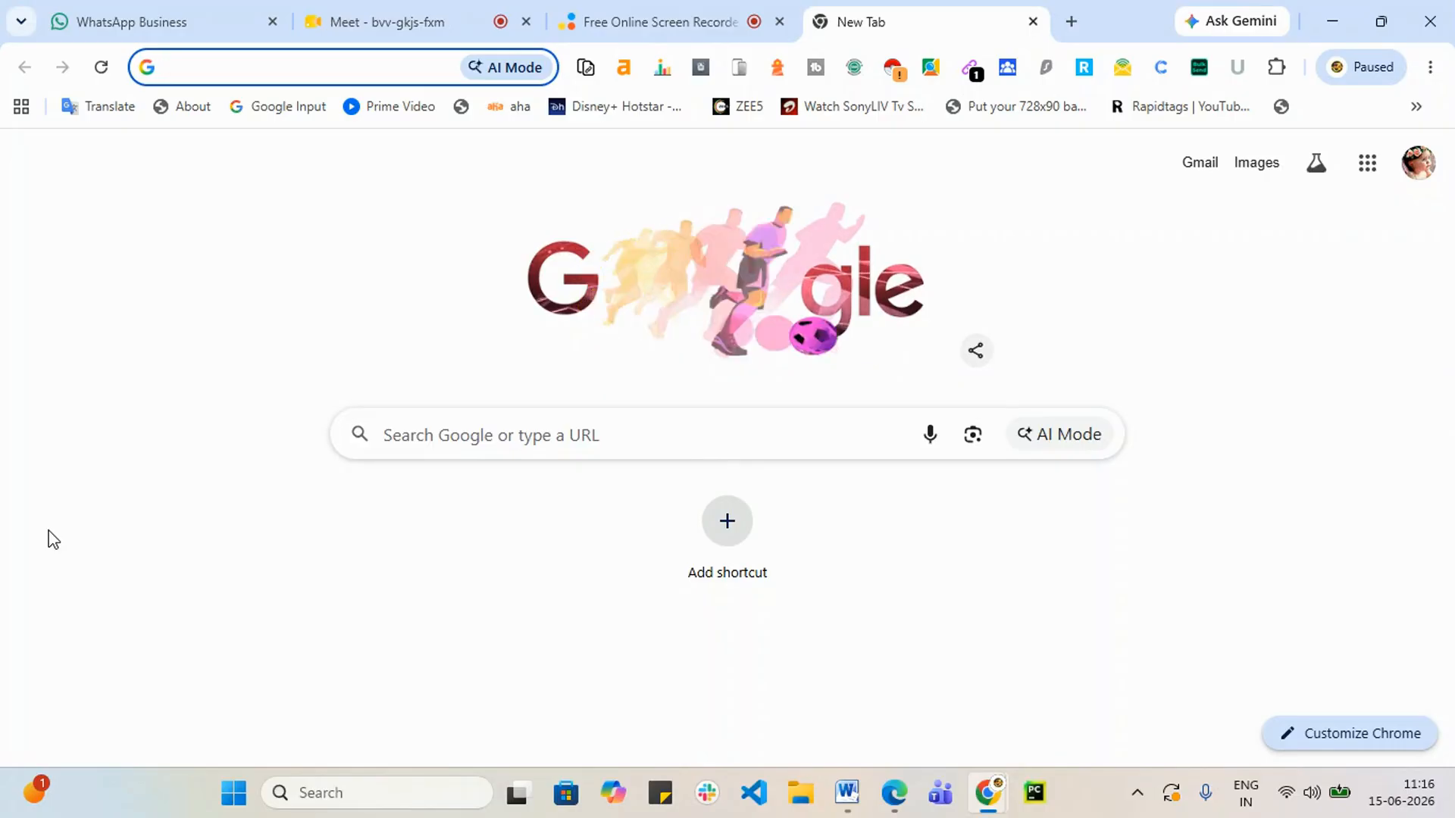
# Step: Open the shared Canva design, request access, then return home and dismiss the Pro Lite offer
pyautogui.write('can')
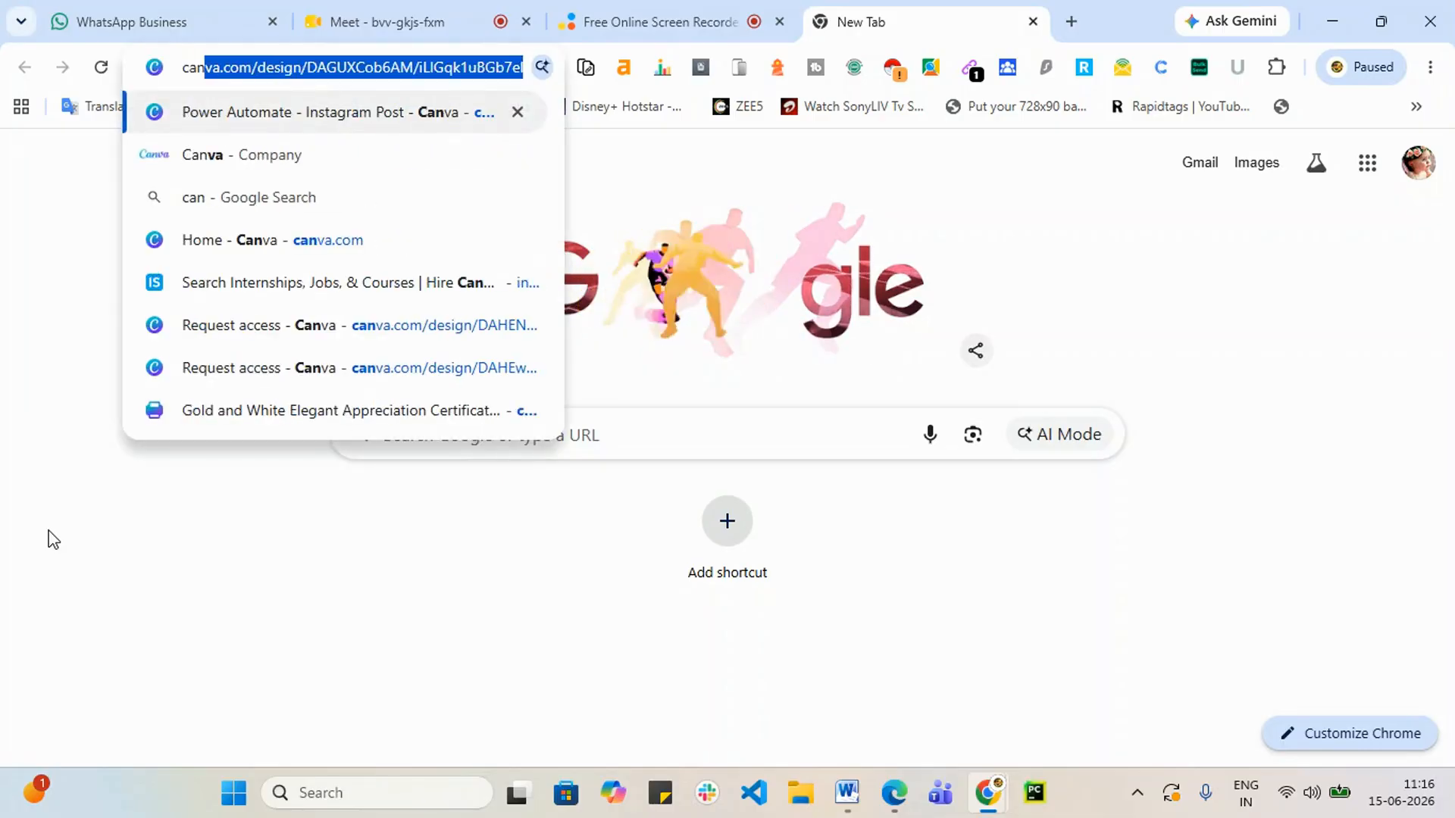
pyautogui.press('Return')
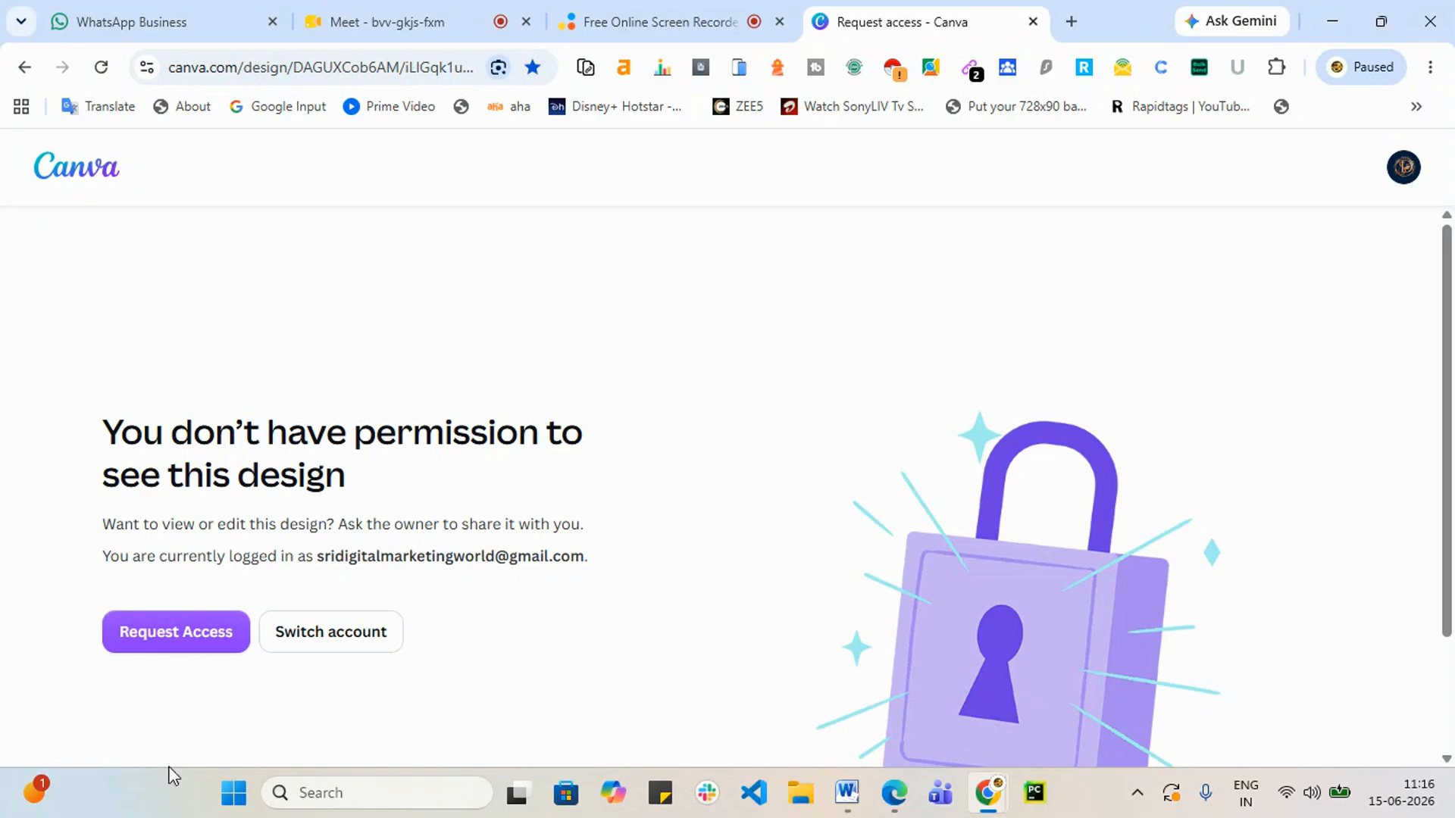
pyautogui.click(172, 650)
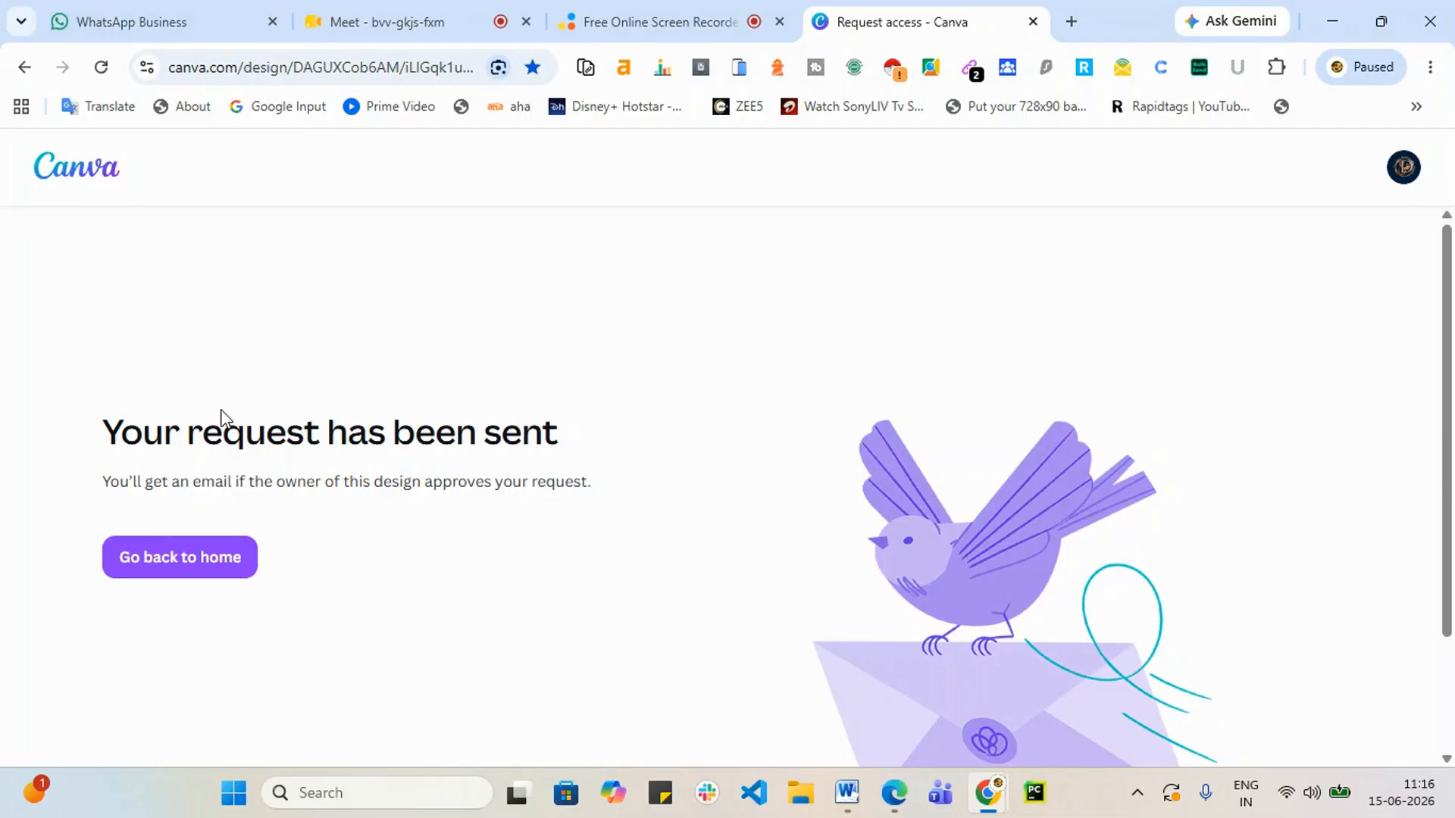
pyautogui.click(228, 558)
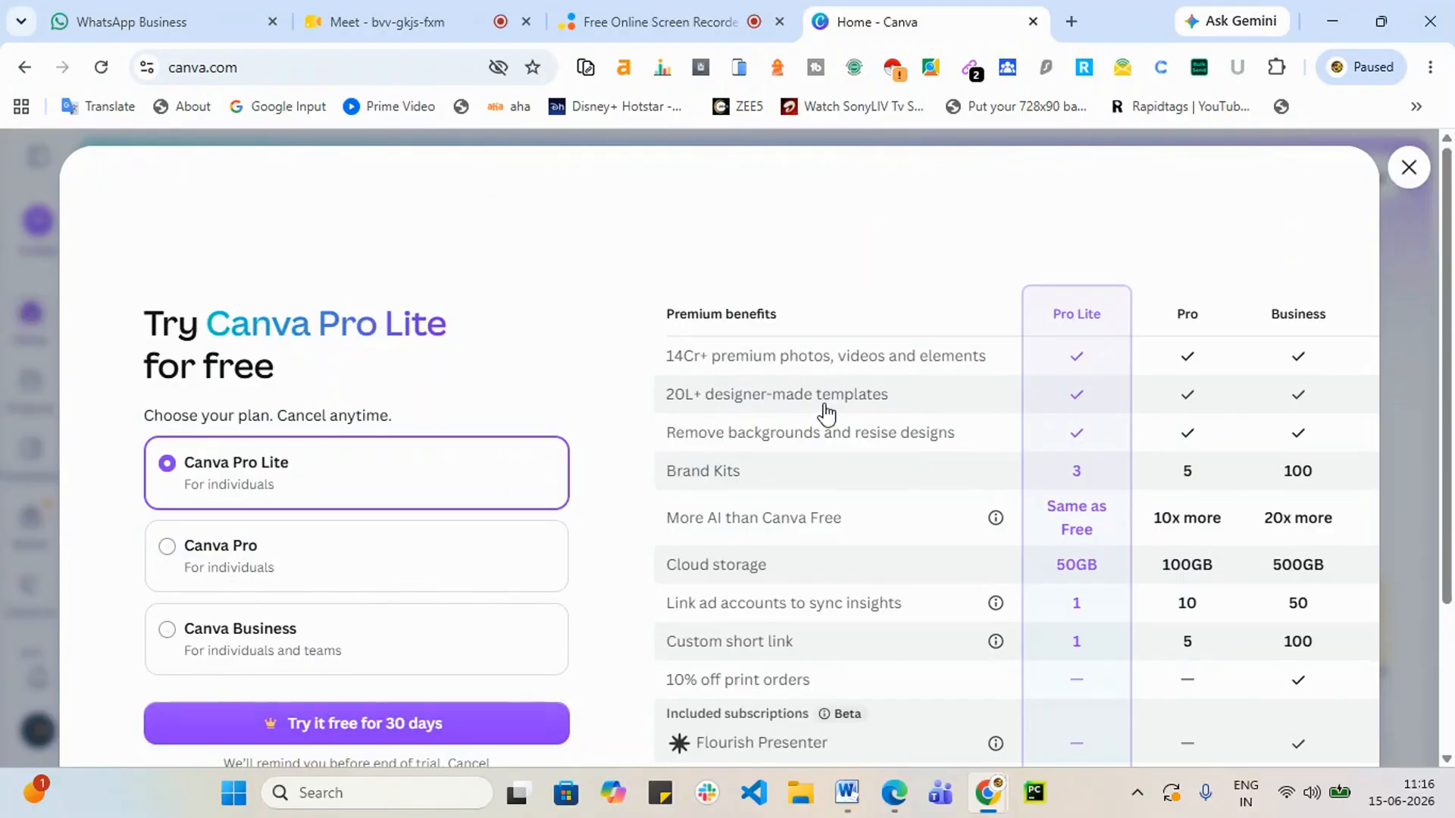
pyautogui.click(1410, 168)
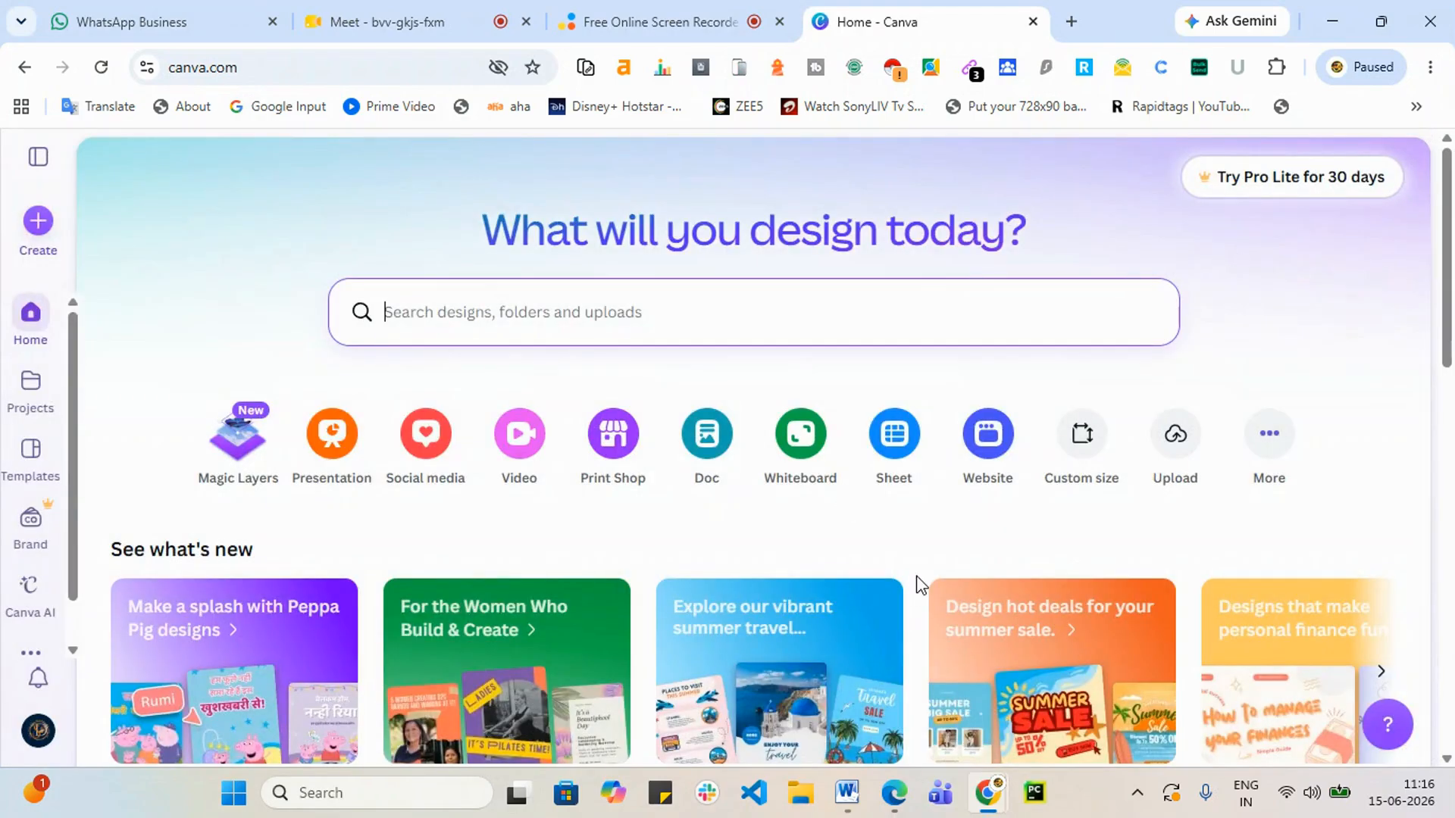
pyautogui.scroll(-10, 983, 565)
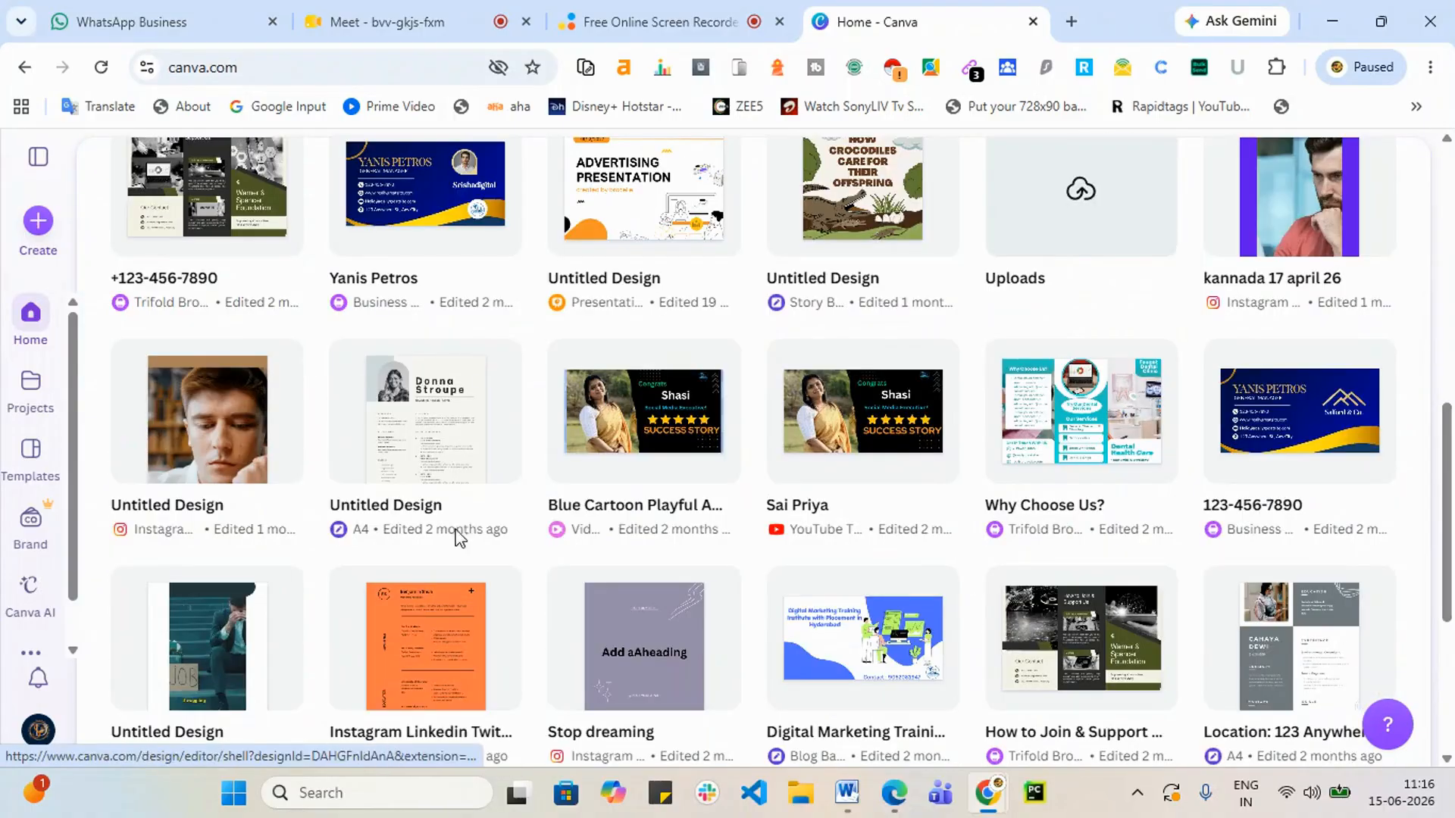
pyautogui.scroll(10, 152, 481)
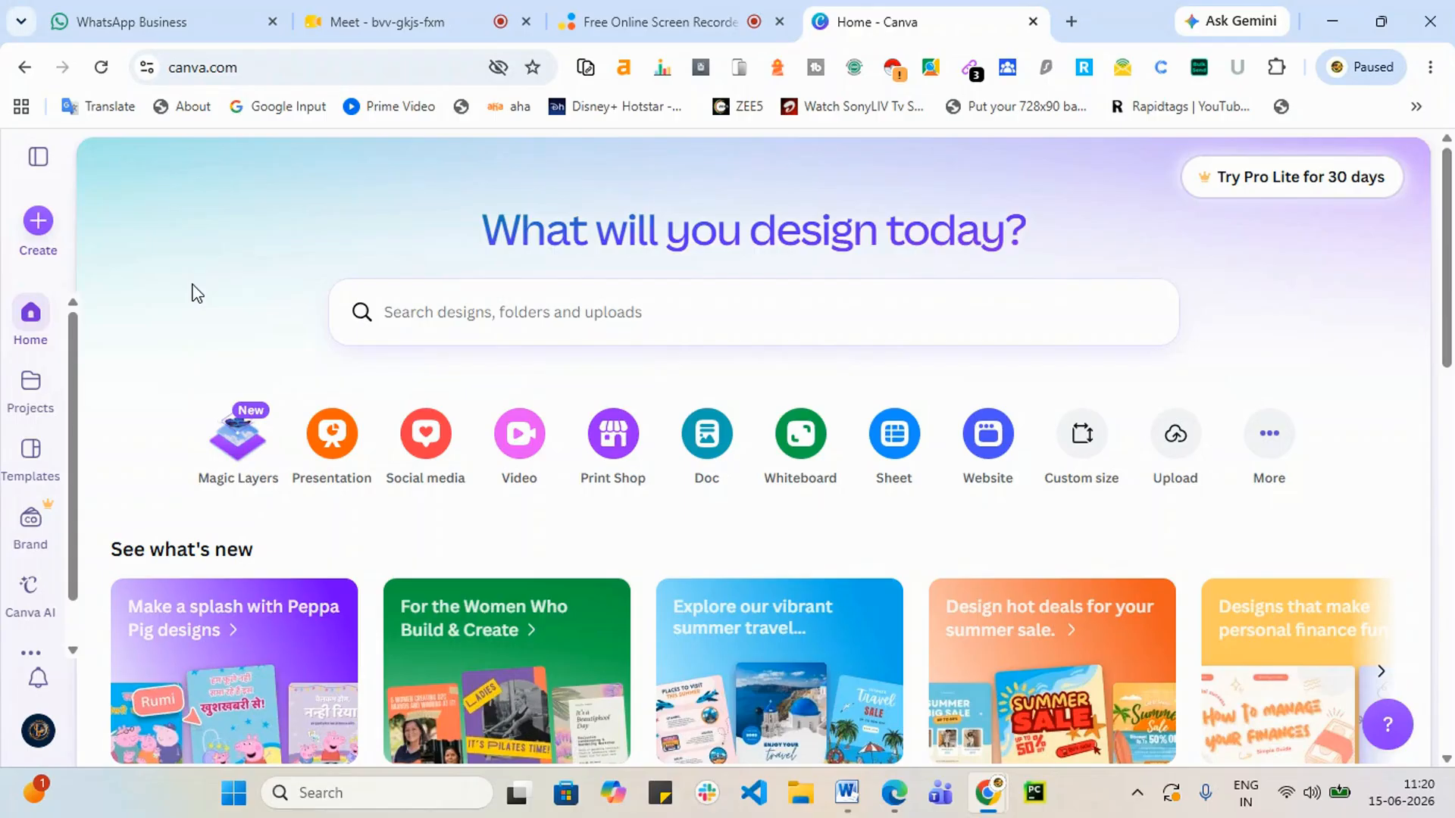
# Step: Create a new blank 2000 × 2000 px Logo design by searching 'logo' under Create
pyautogui.scroll(-8, 812, 367)
pyautogui.scroll(7, 666, 607)
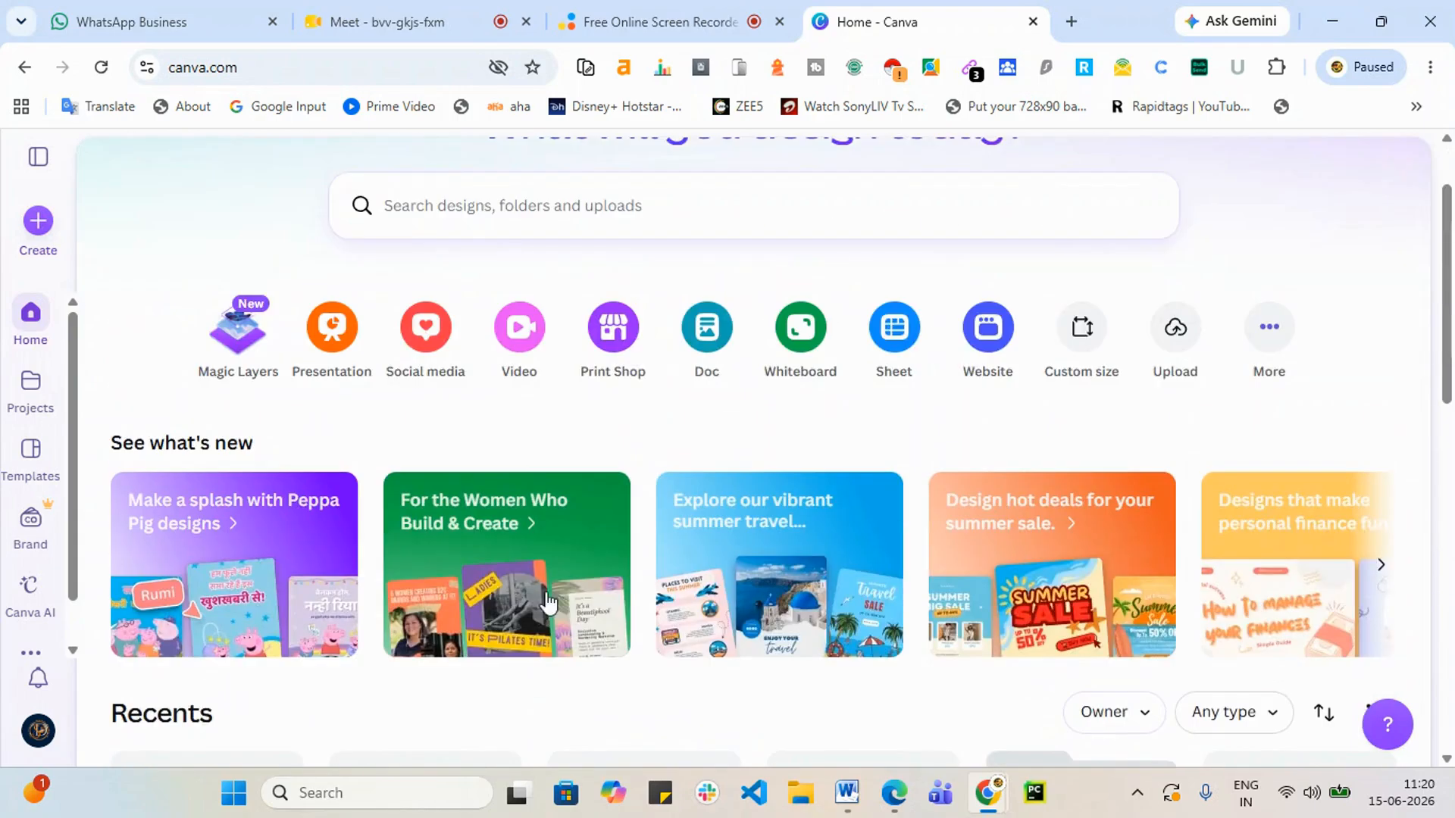
pyautogui.scroll(2, 549, 602)
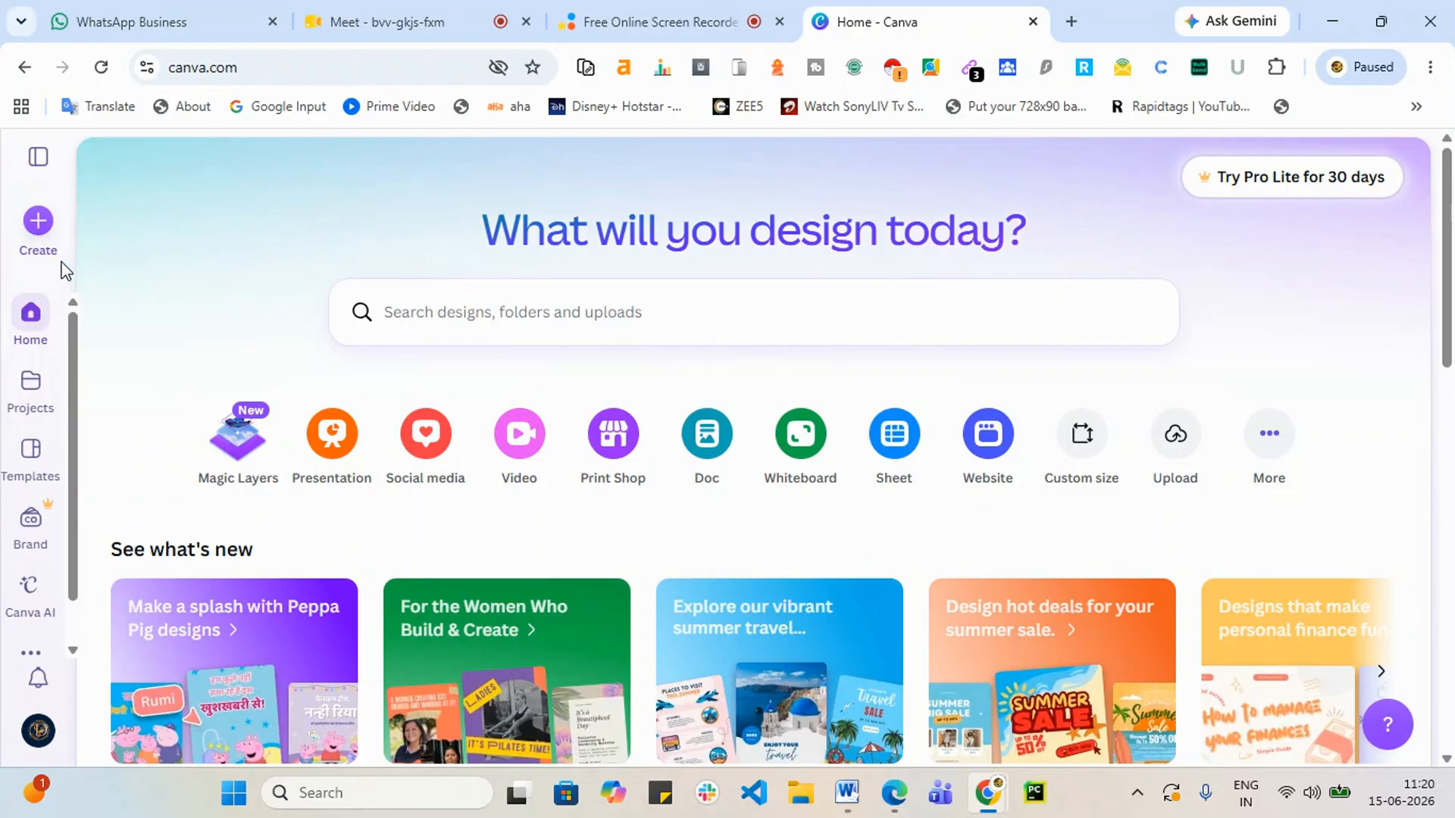
pyautogui.click(40, 222)
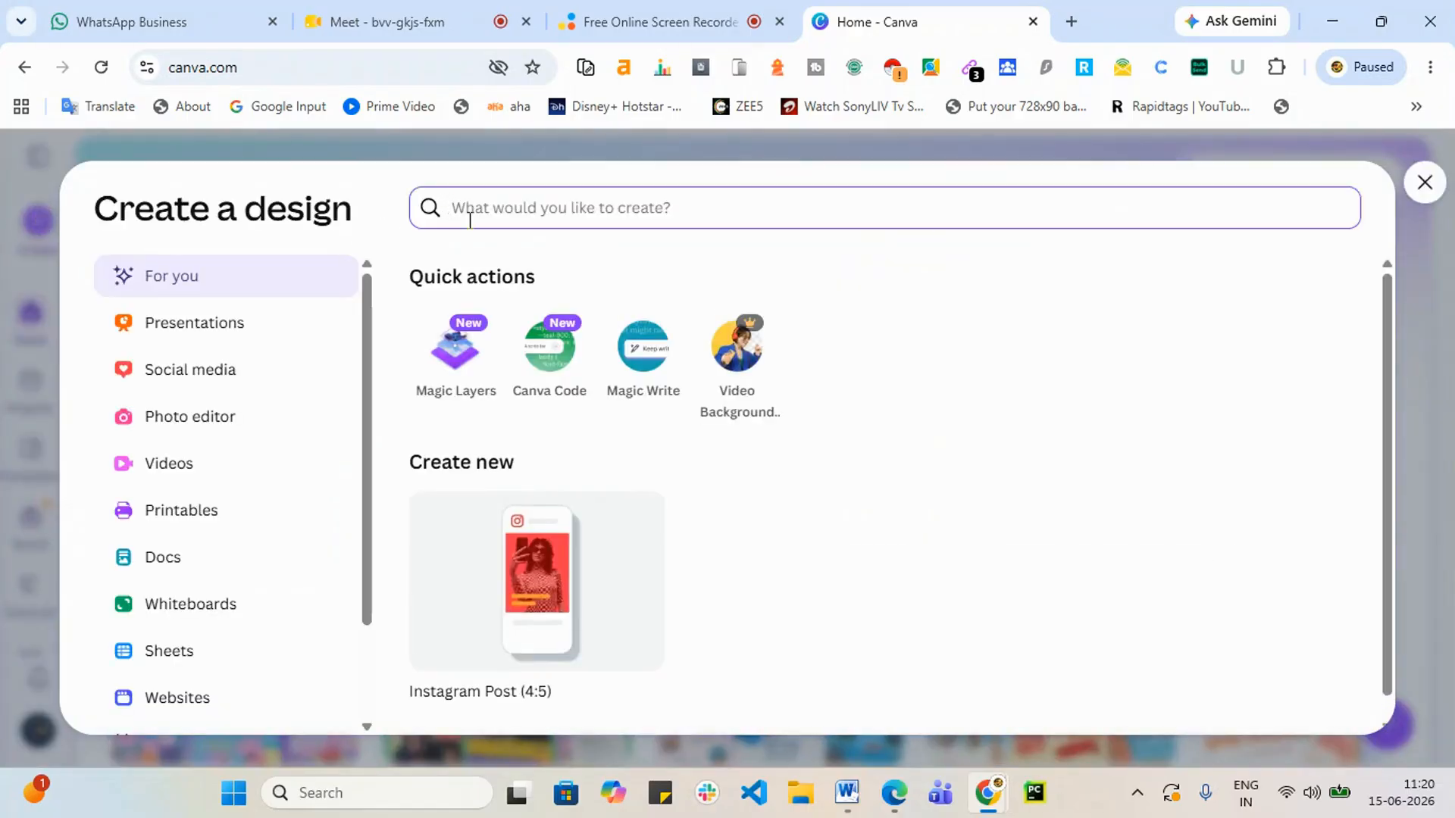
pyautogui.write('logo')
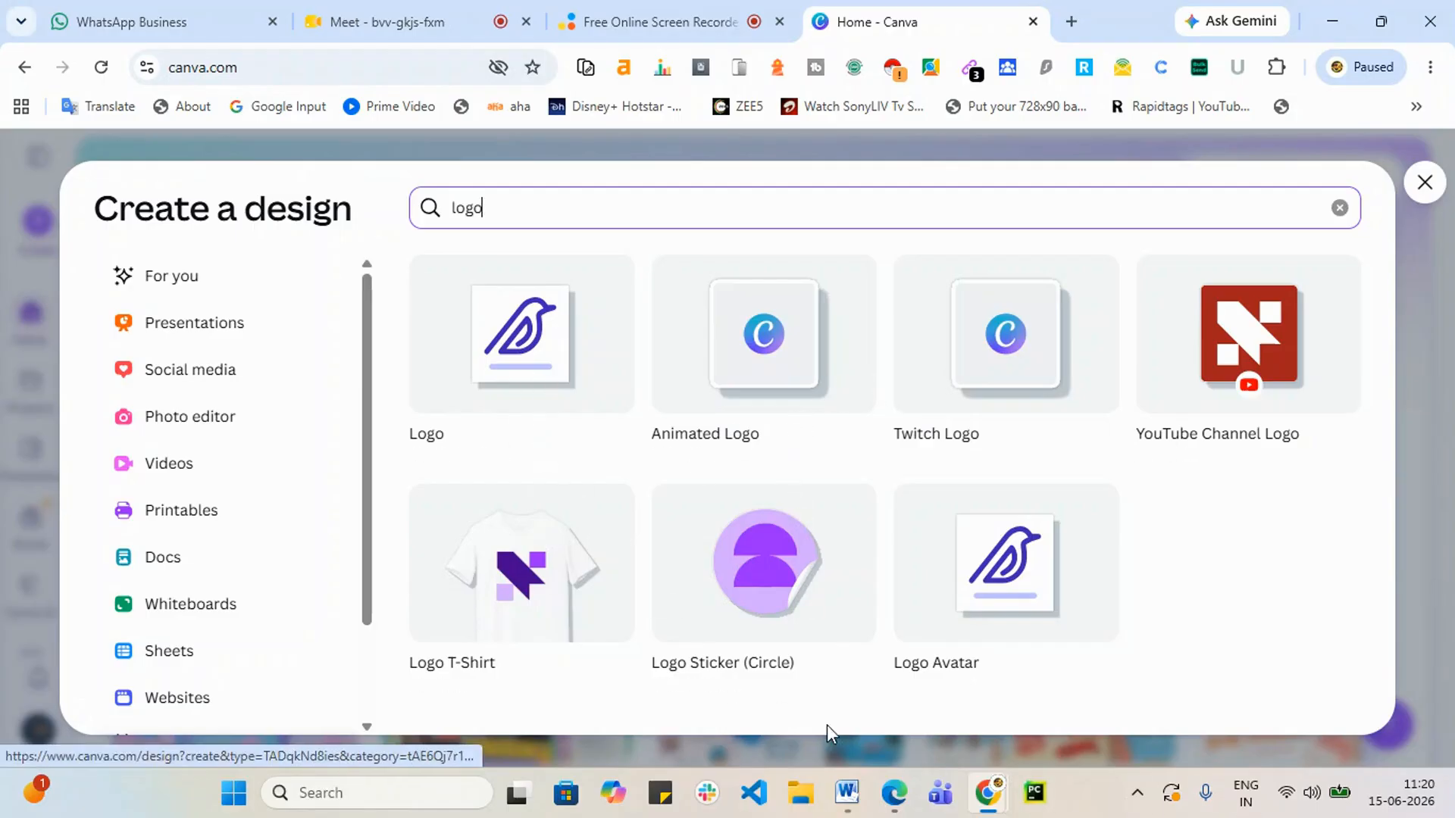
pyautogui.click(529, 356)
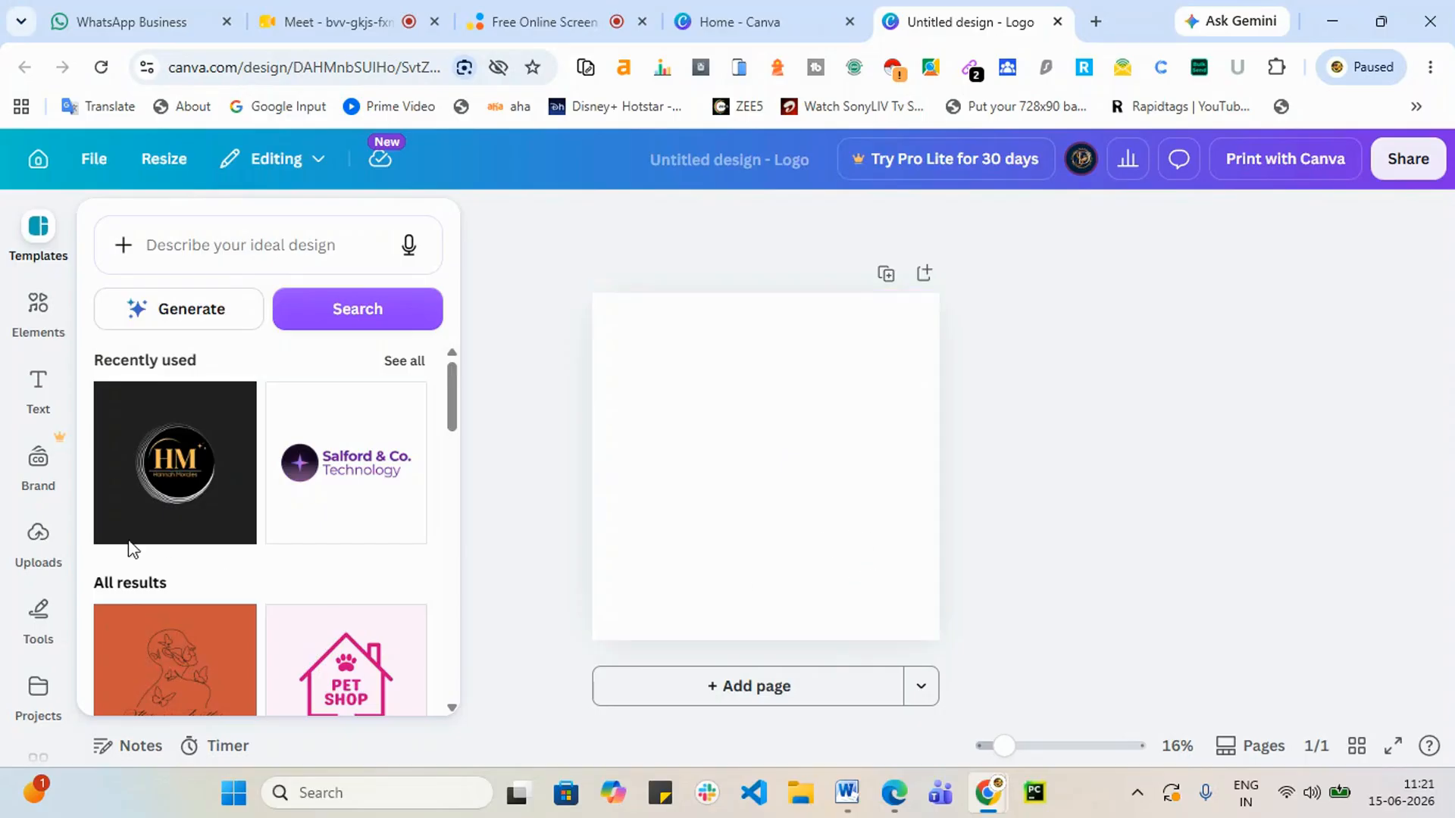
# Step: Scroll through the suggested logo templates and click into the template search box
pyautogui.scroll(-8, 221, 474)
pyautogui.scroll(-5, 226, 570)
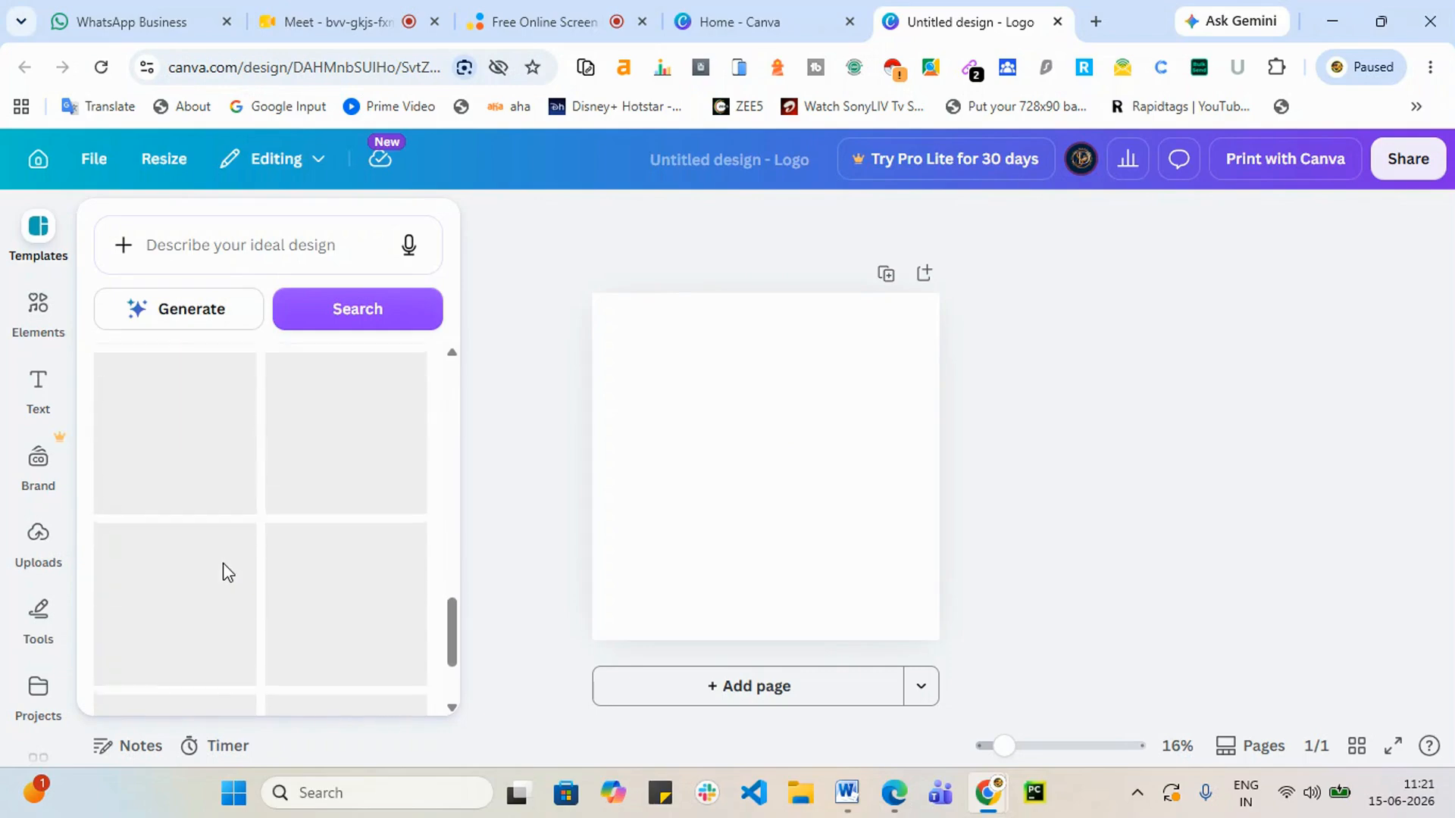
pyautogui.scroll(-5, 208, 617)
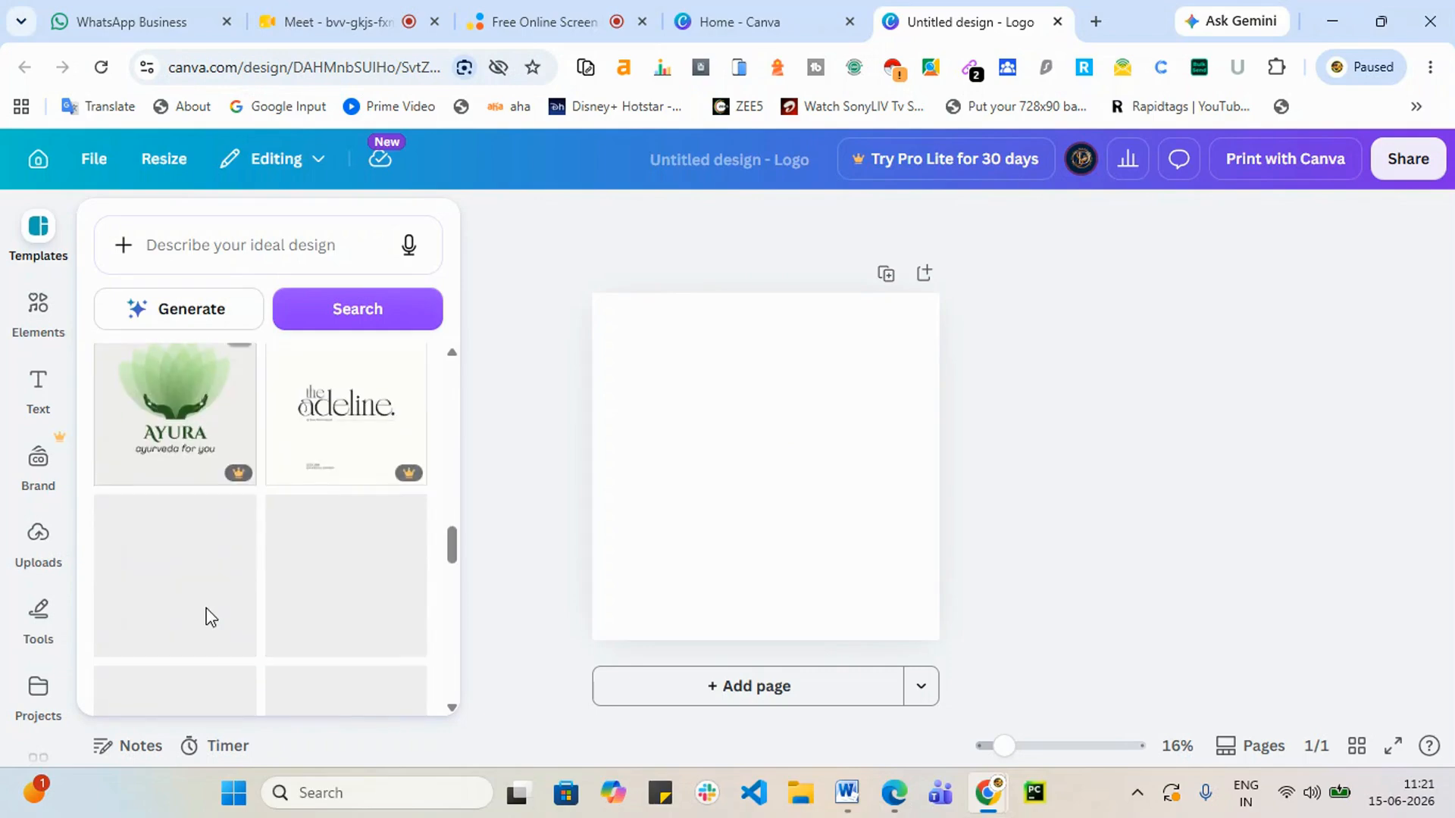
pyautogui.click(180, 243)
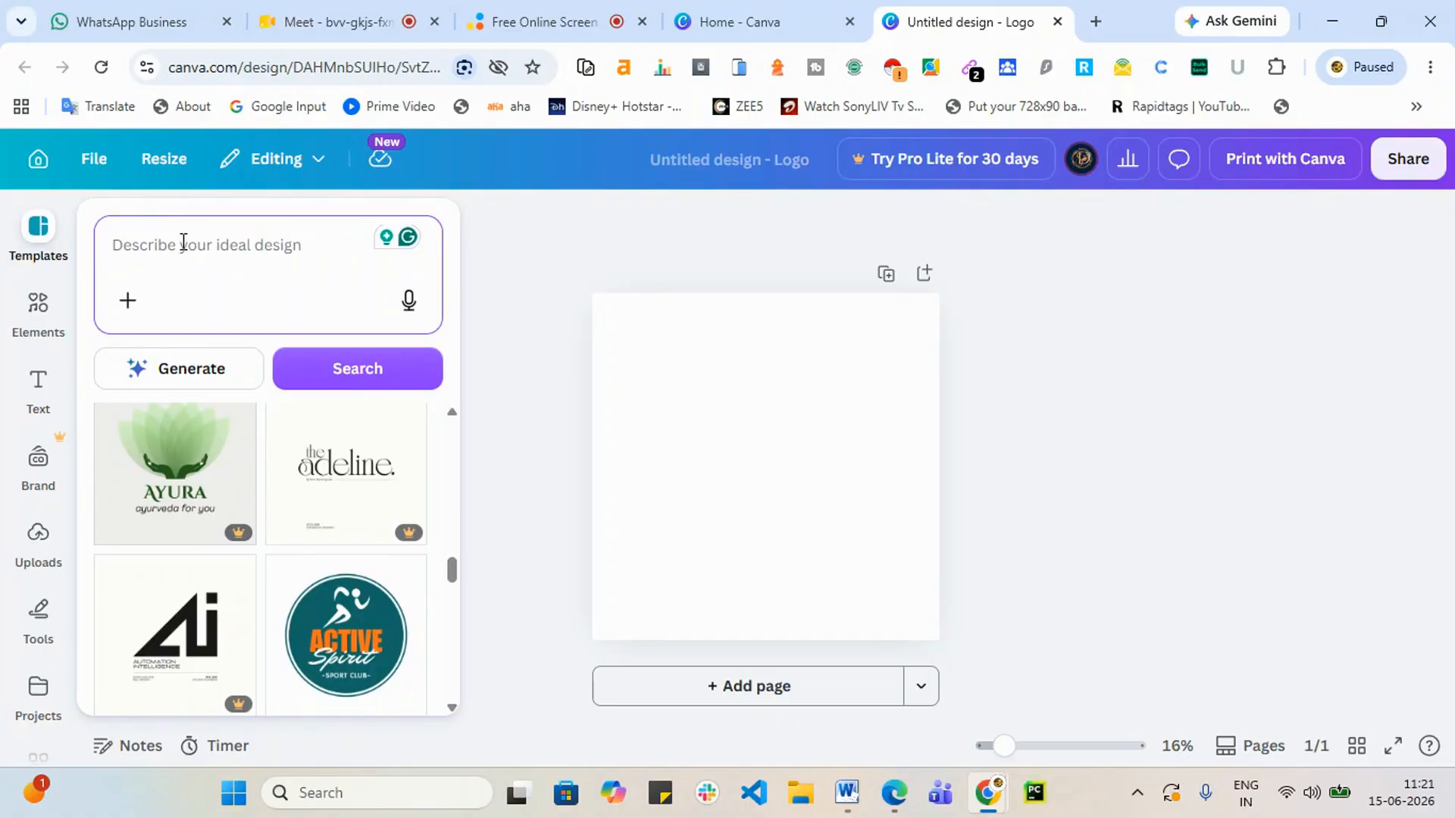
# Step: Search the templates for 'education' and browse the Borcelle, Gradix and Liceria logo results
pyautogui.write('educa')
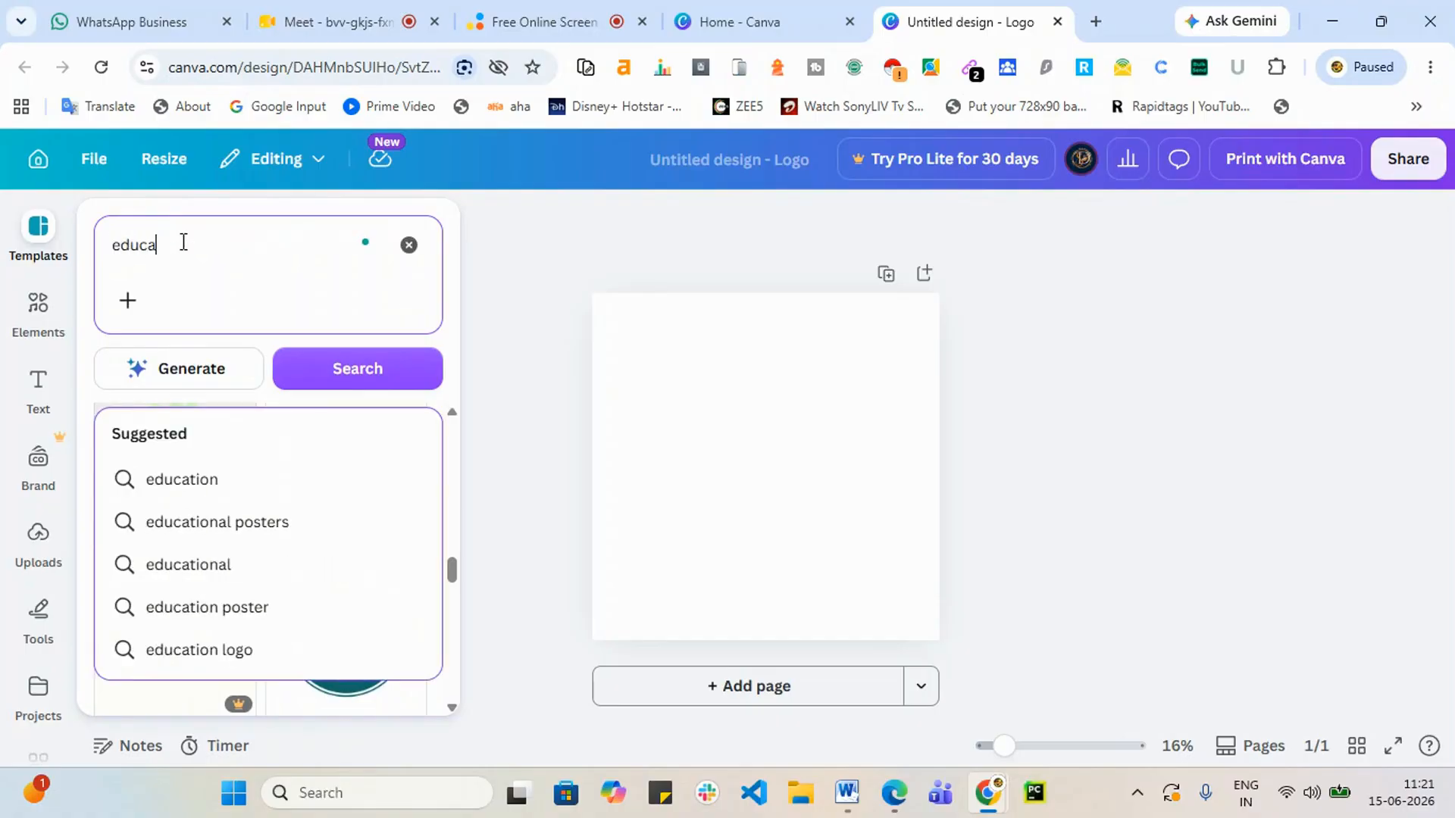
pyautogui.write('to')
pyautogui.press('BackSpace')
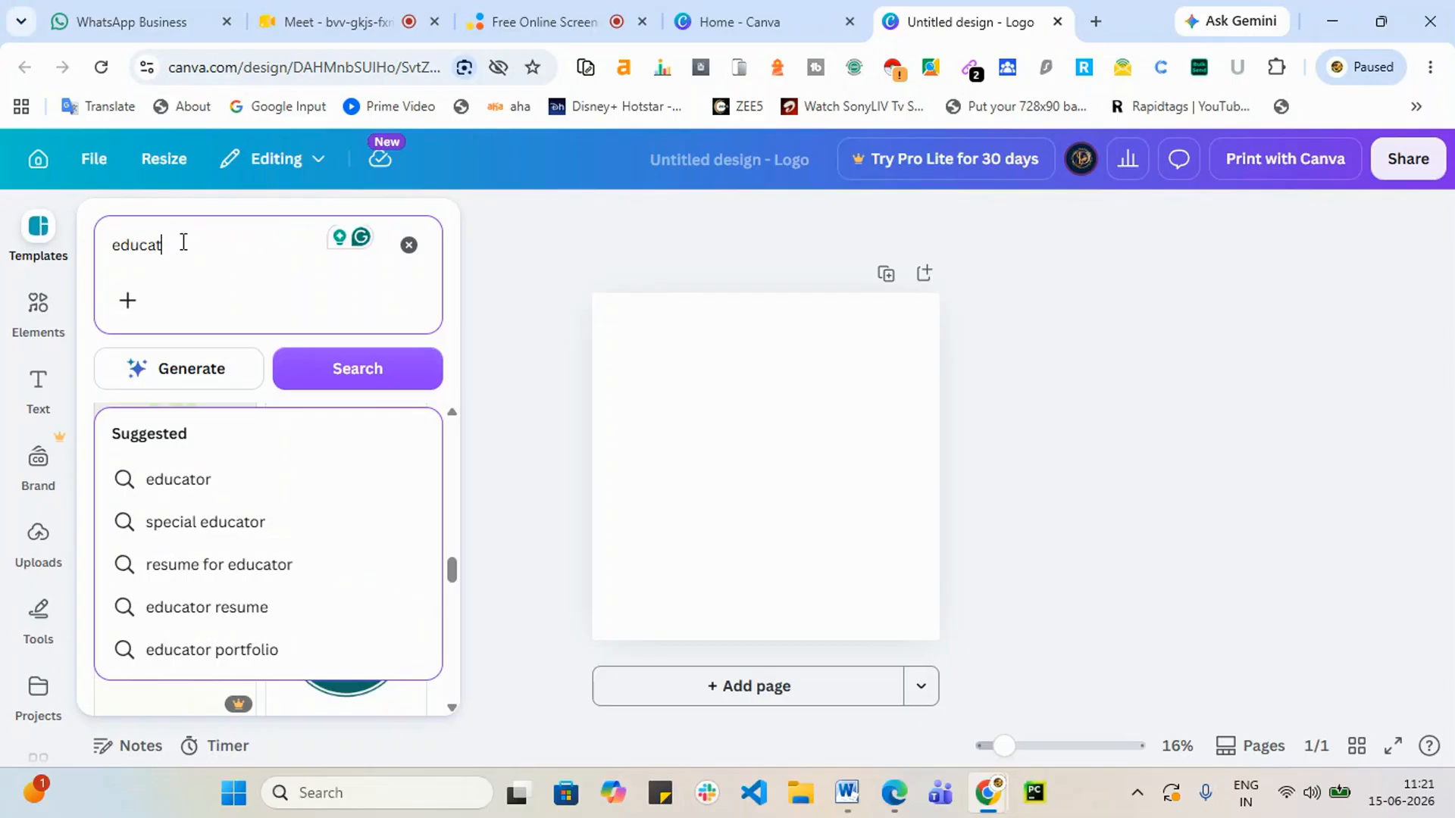
pyautogui.write('i')
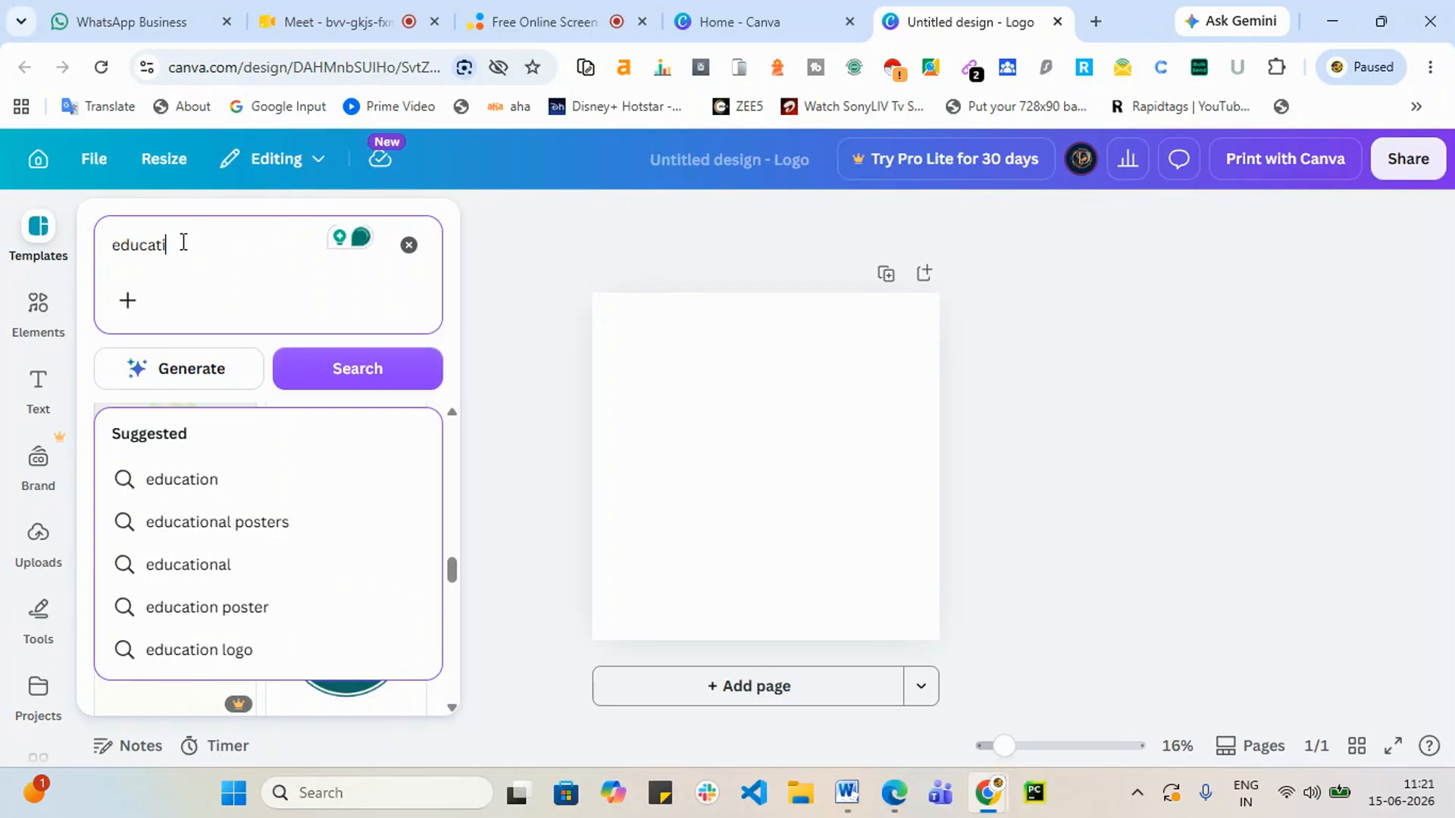
pyautogui.write('on')
pyautogui.press('Return')
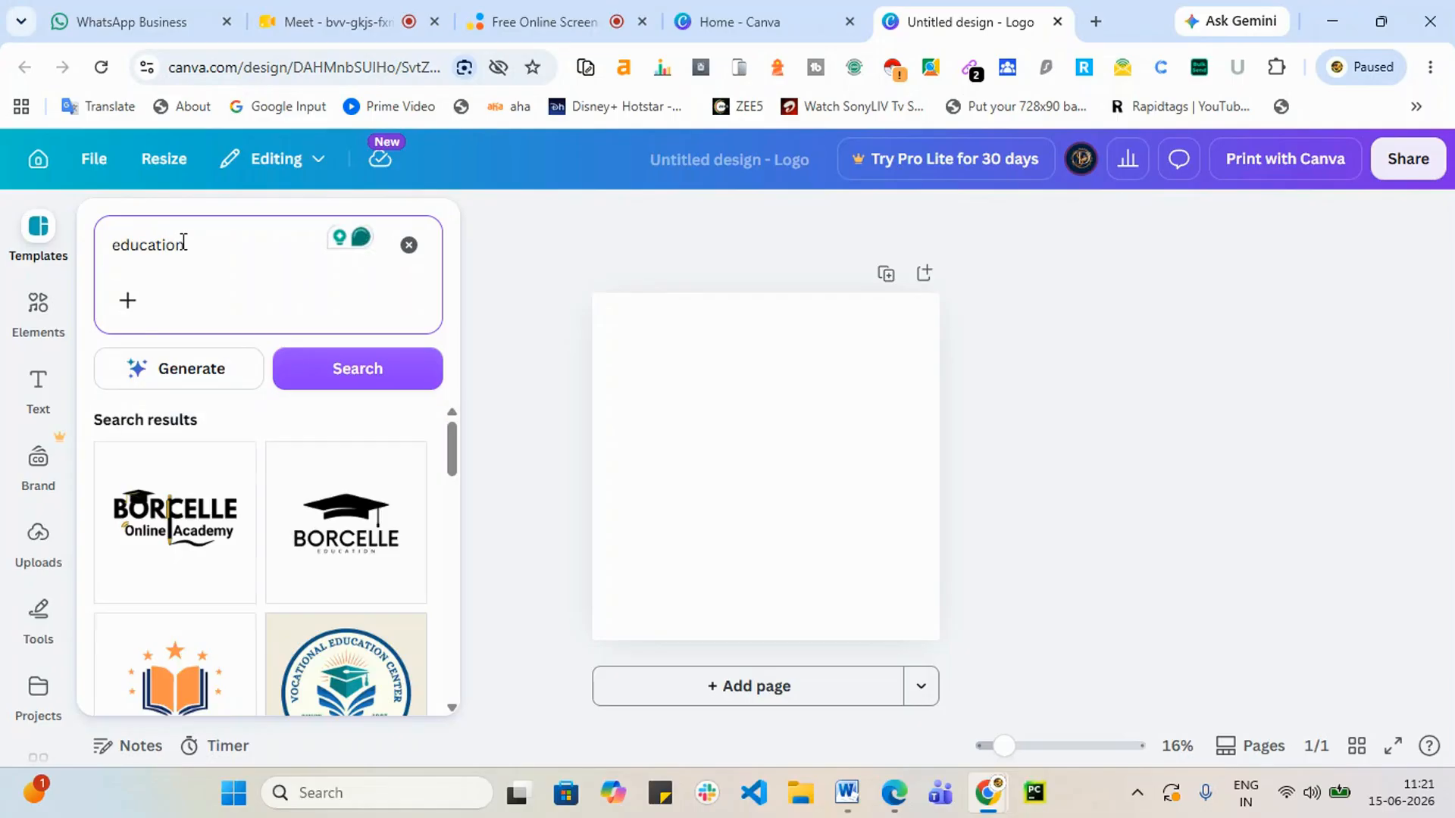
pyautogui.scroll(-5, 238, 565)
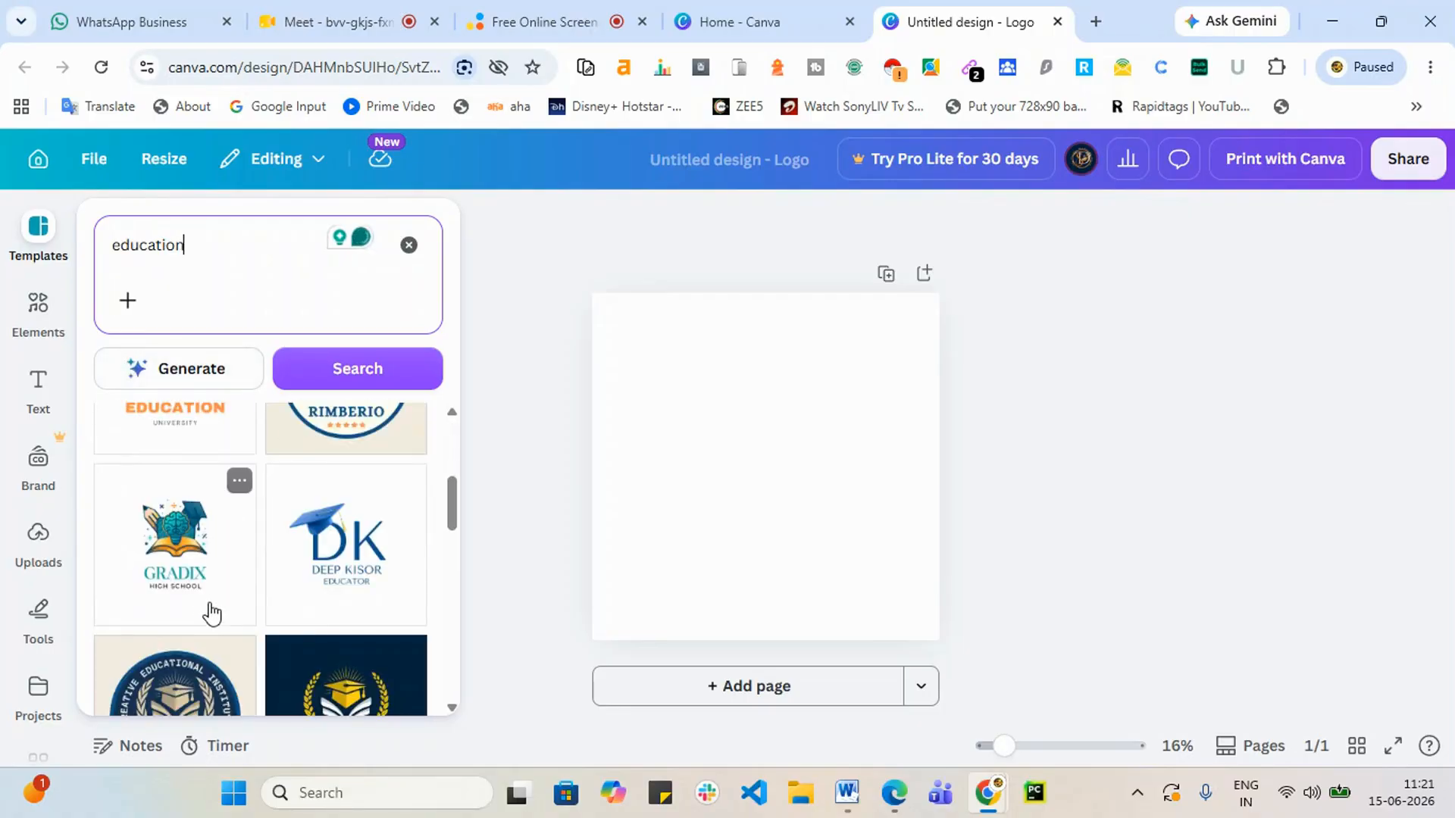
pyautogui.scroll(-3, 227, 603)
pyautogui.scroll(3, 303, 591)
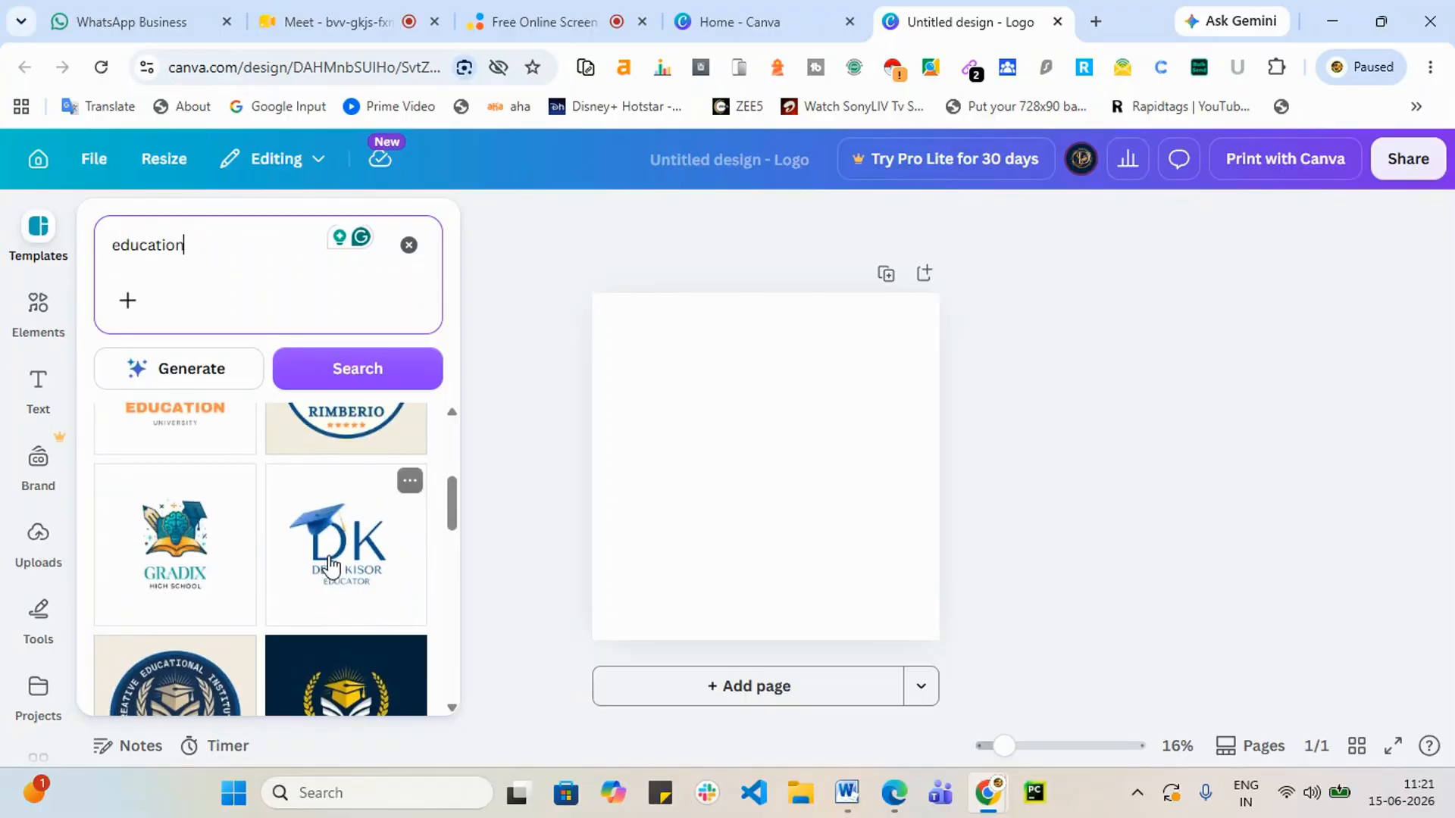
pyautogui.scroll(-3, 348, 595)
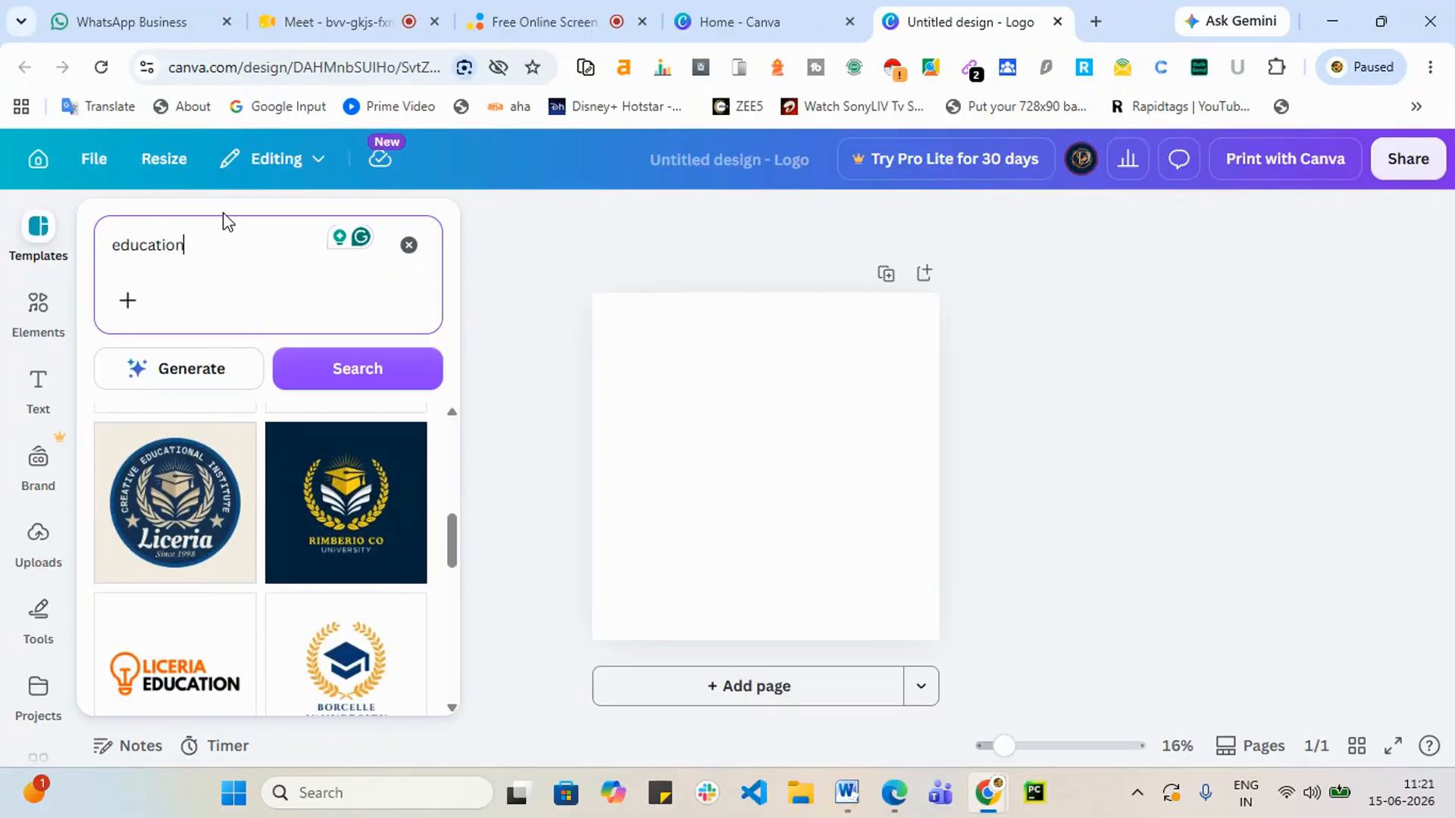
pyautogui.moveTo(195, 244); pyautogui.dragTo(105, 253)
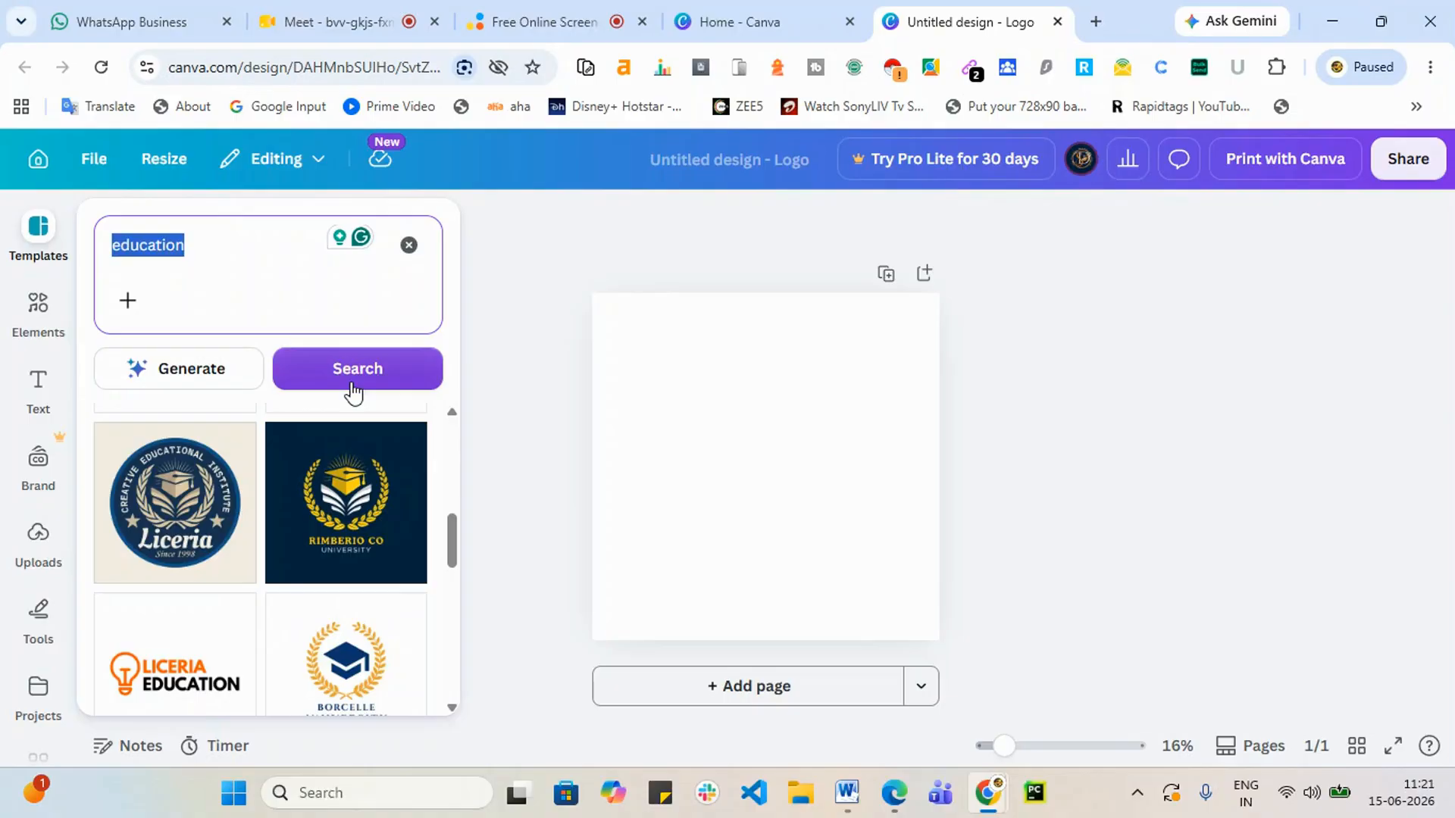
# Step: Search the templates for 'software' and browse the results
pyautogui.write('soft')
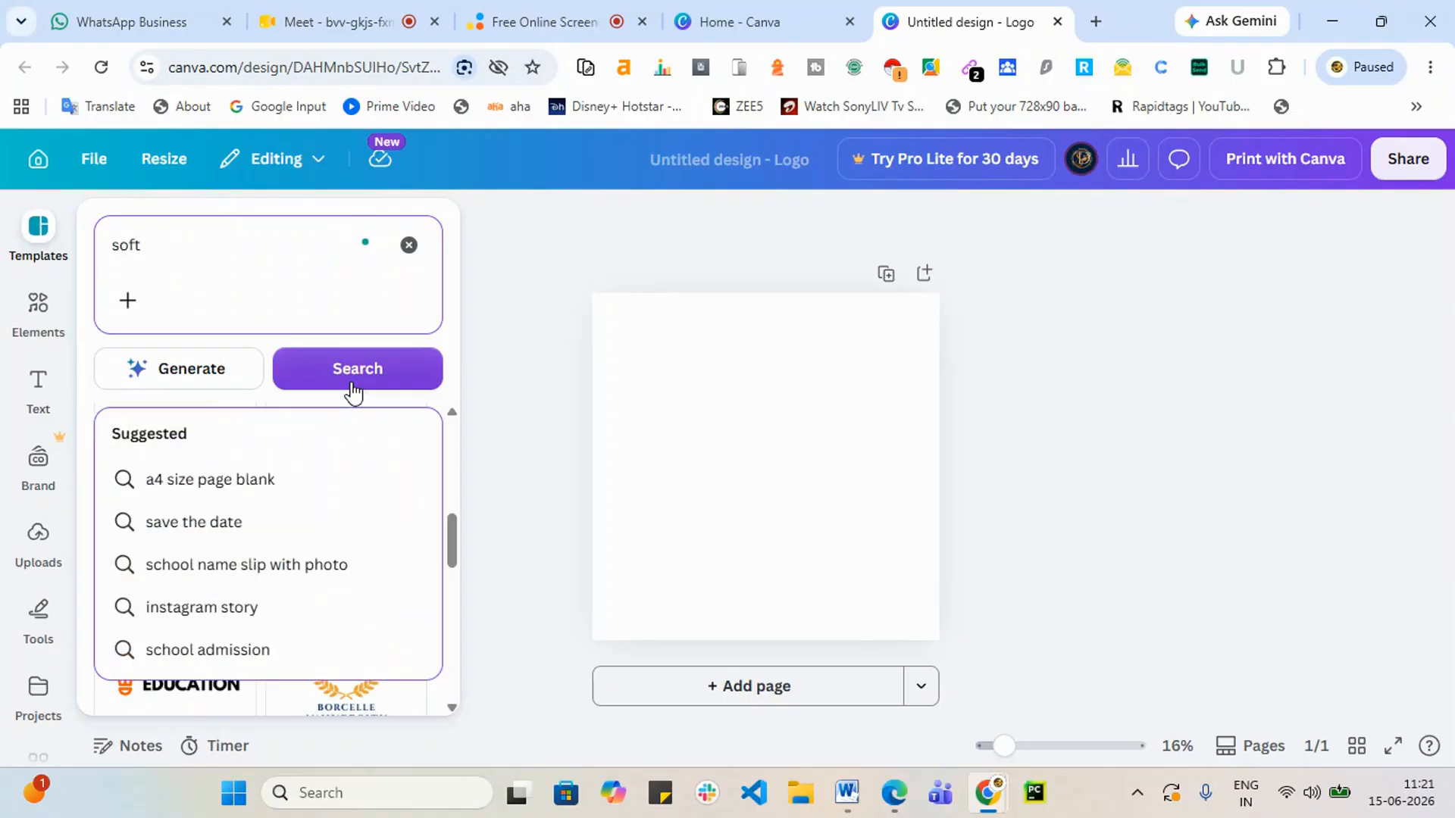
pyautogui.write('ware')
pyautogui.click(353, 391)
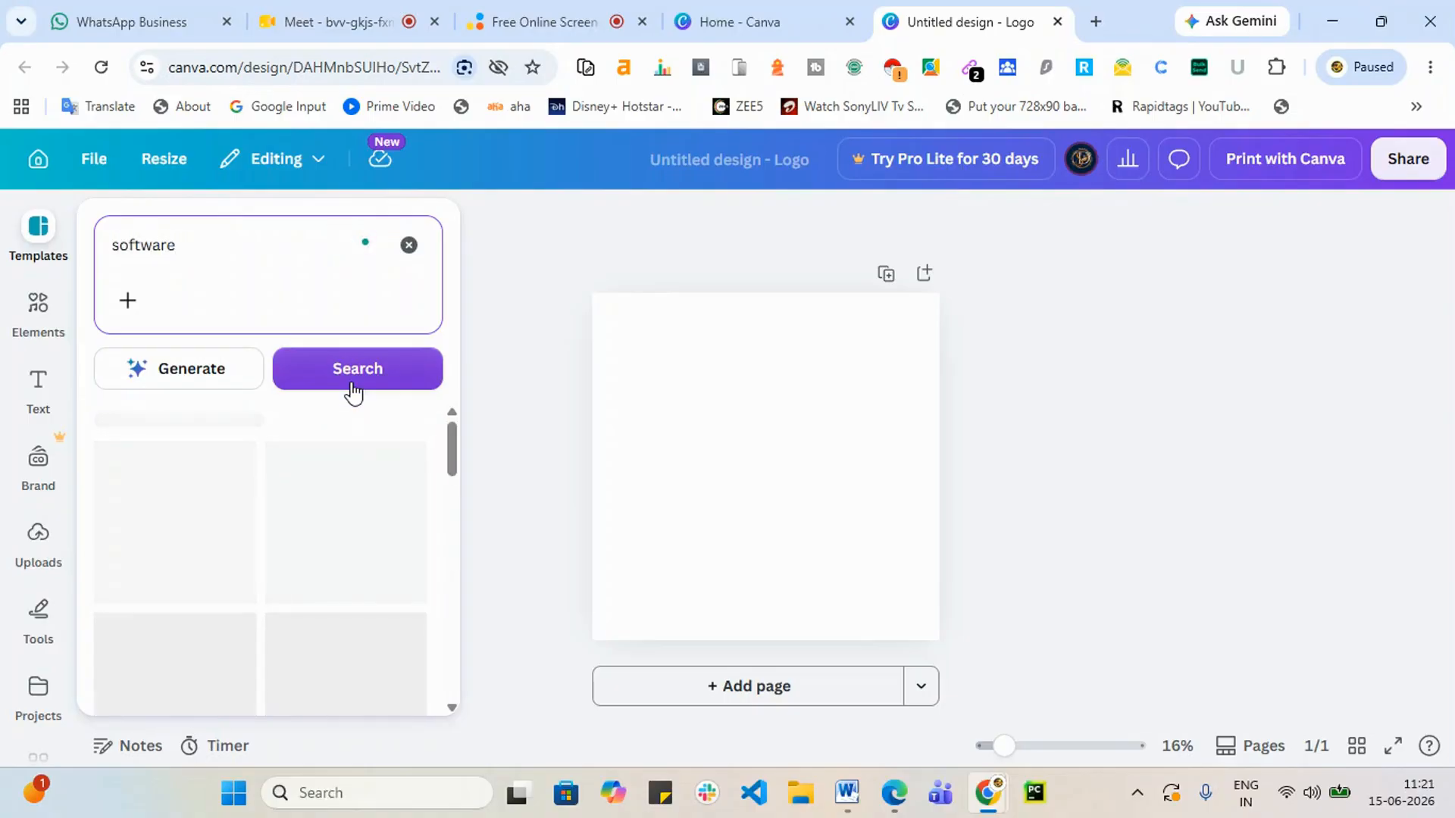
pyautogui.scroll(-3, 311, 545)
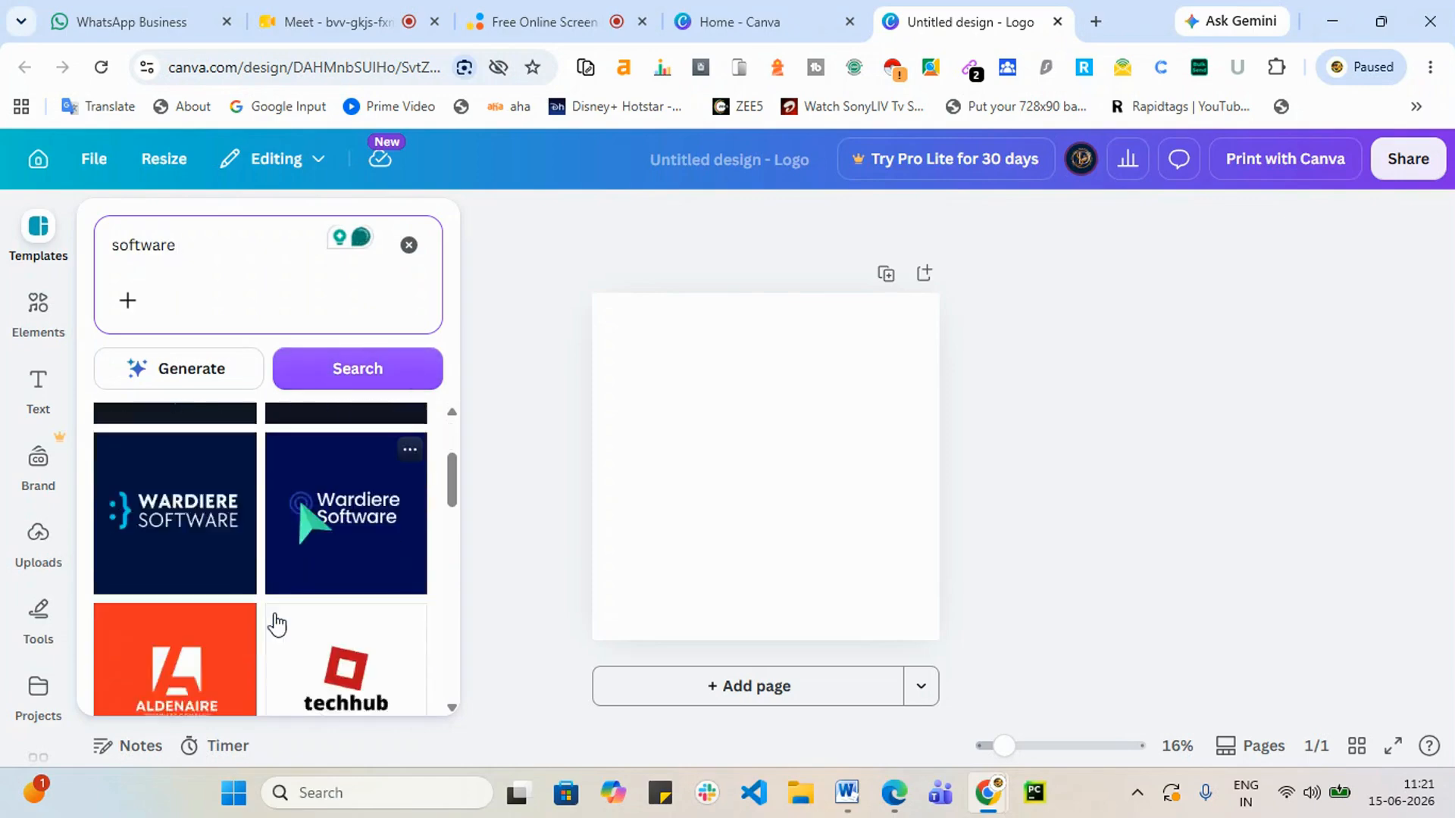
pyautogui.scroll(-10, 262, 630)
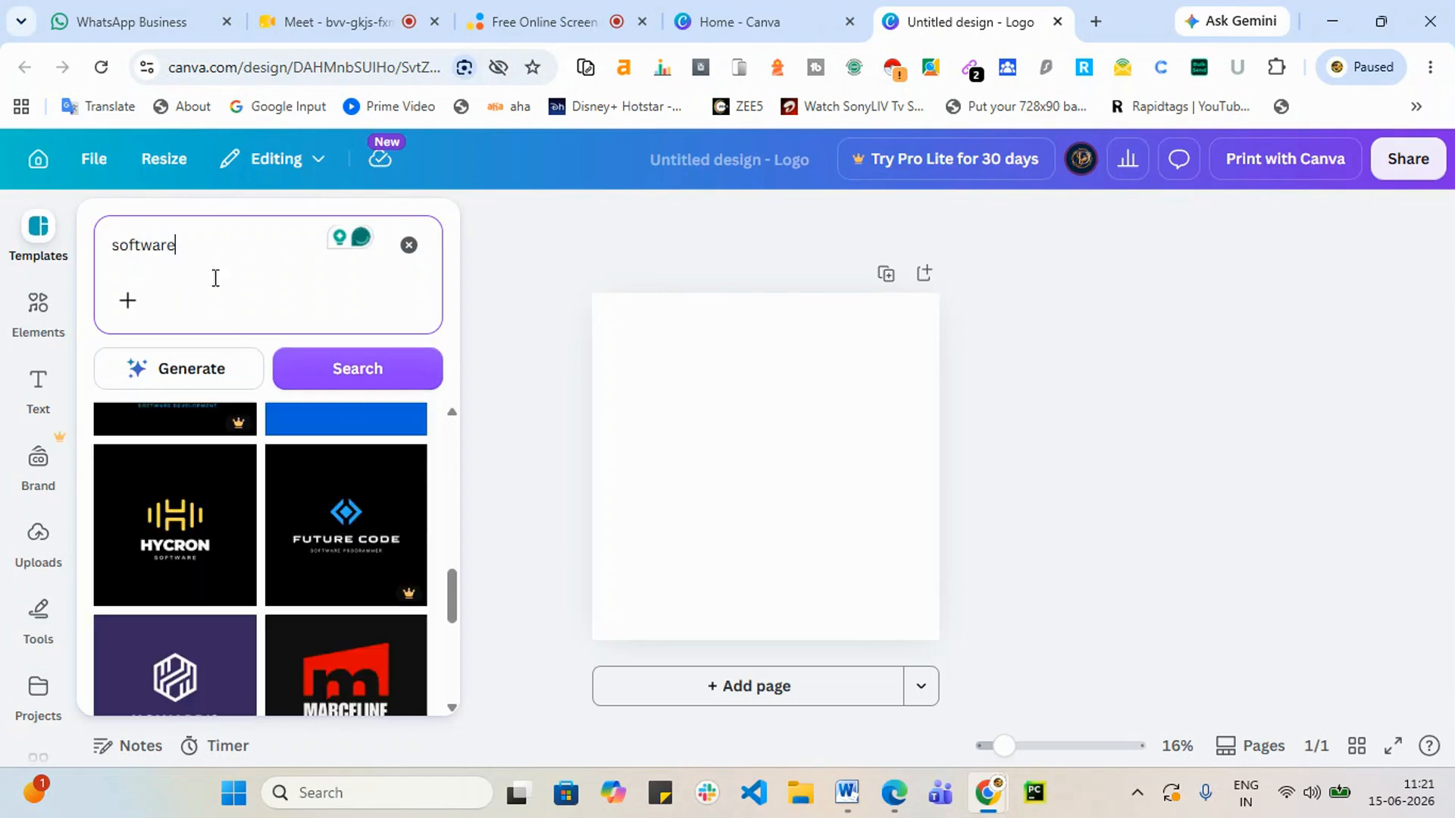
pyautogui.doubleClick(199, 245)
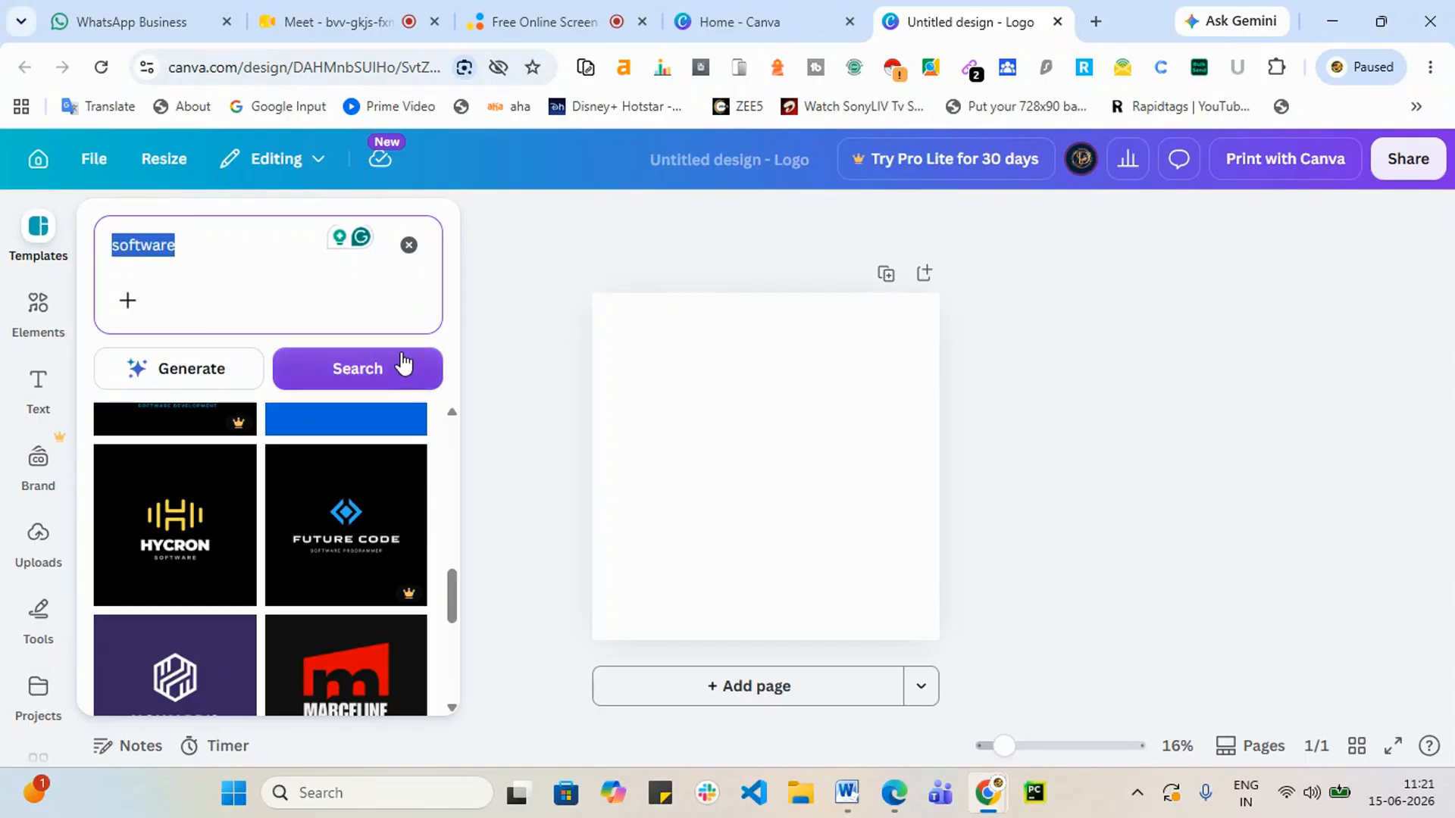
# Step: Search 'circle logos' and apply the Warner & Spencer tiger football club logo template
pyautogui.write('c')
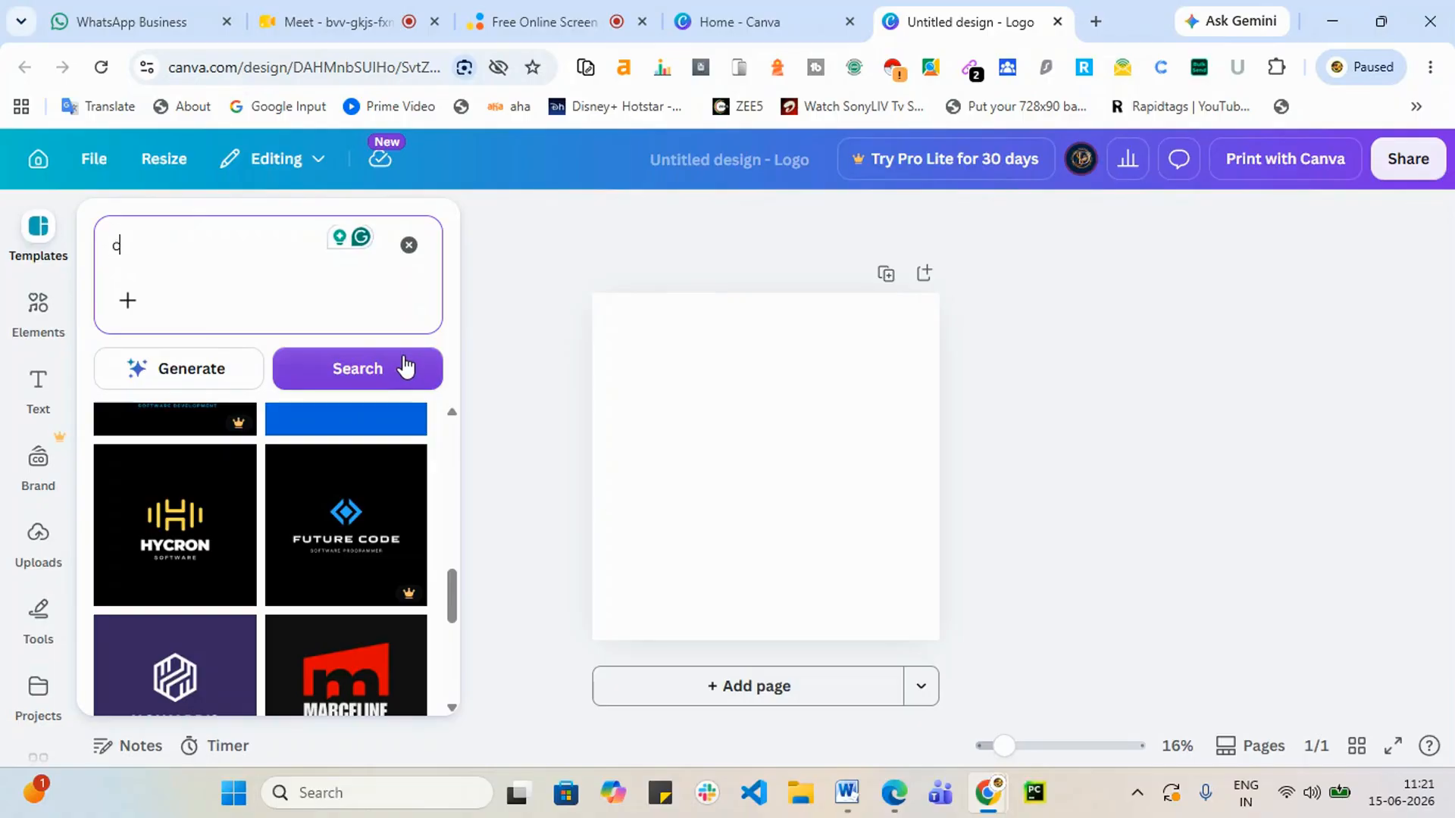
pyautogui.write('ircl')
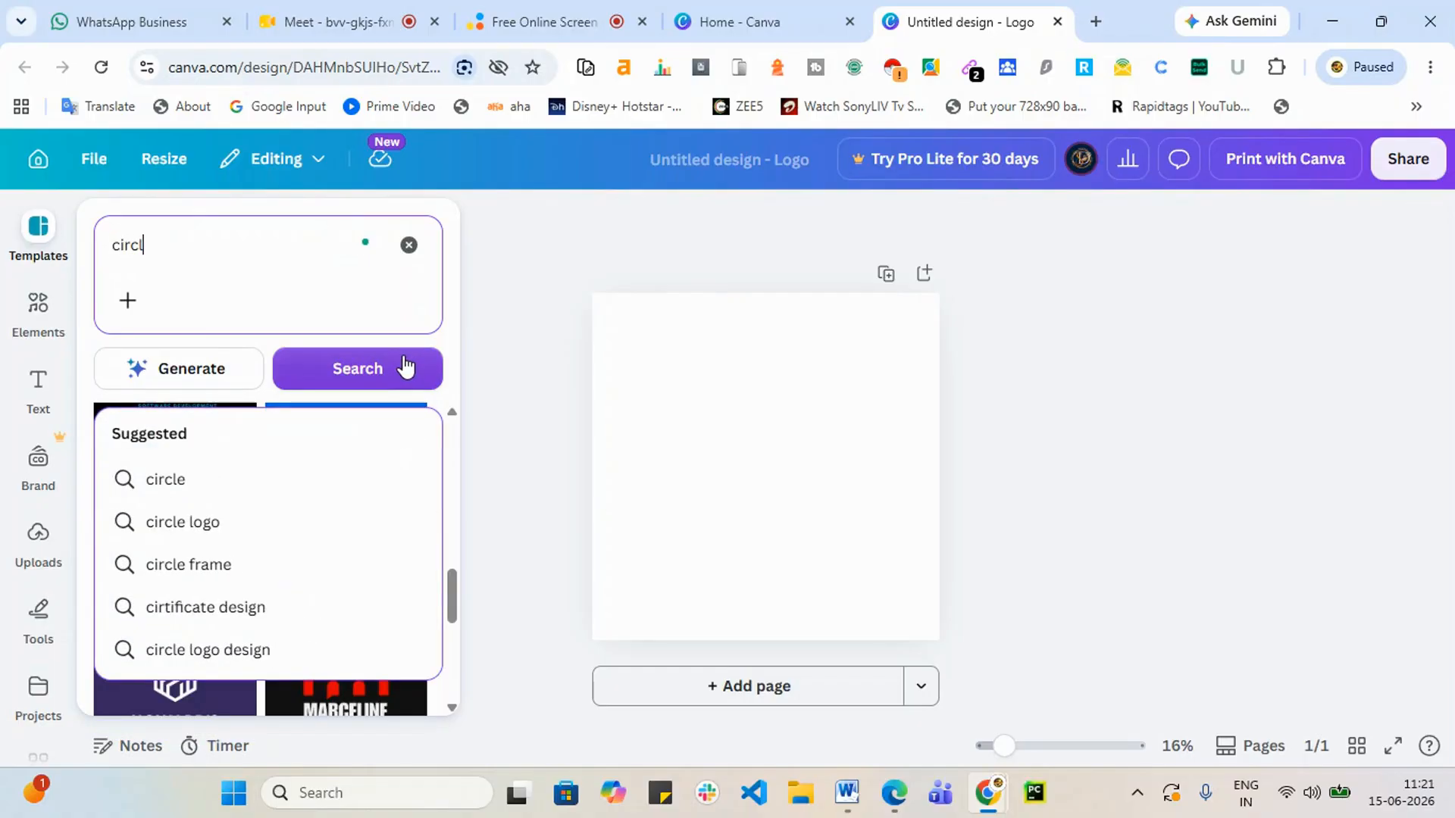
pyautogui.write('e logos')
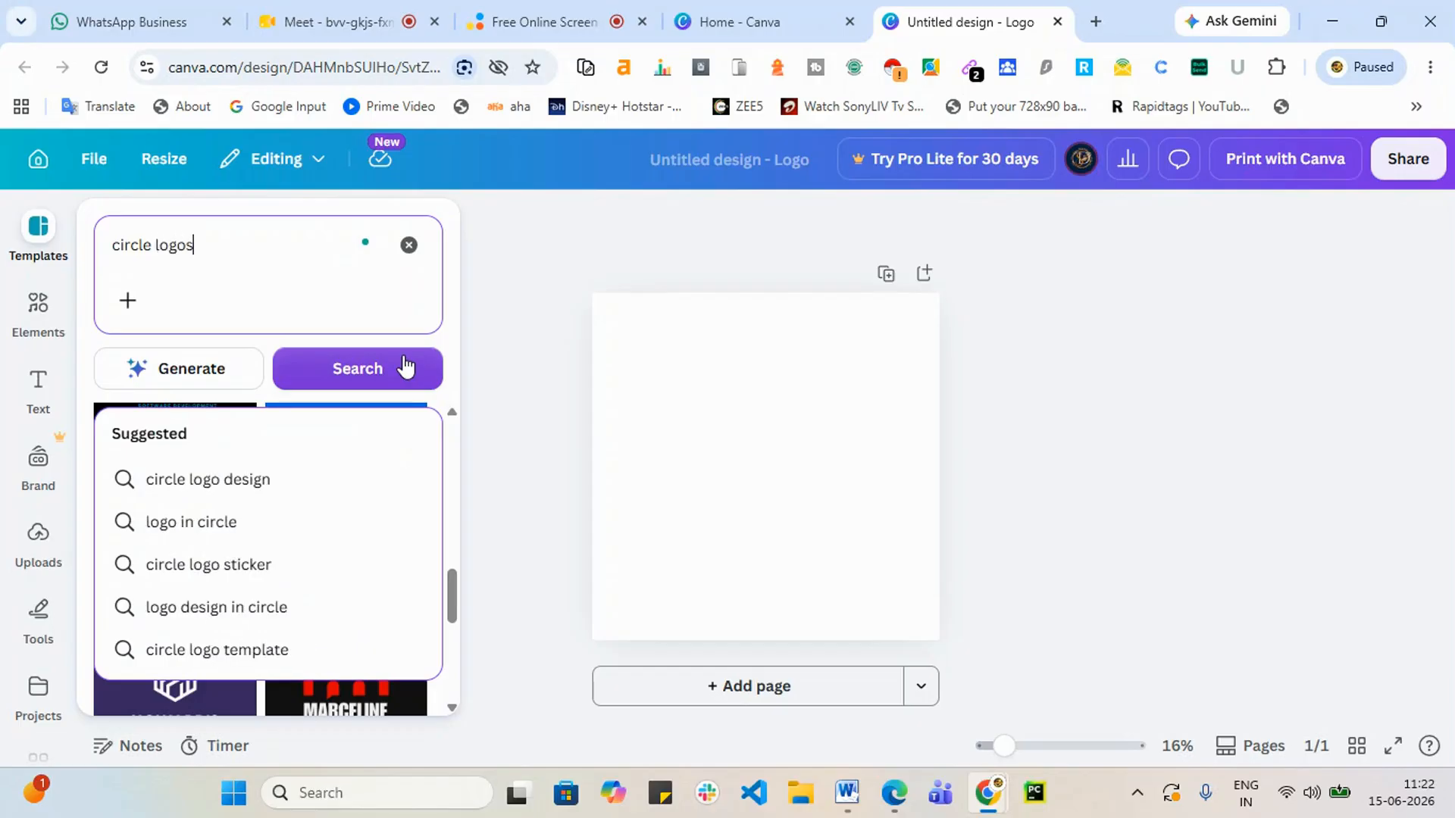
pyautogui.press('Return')
pyautogui.click(405, 368)
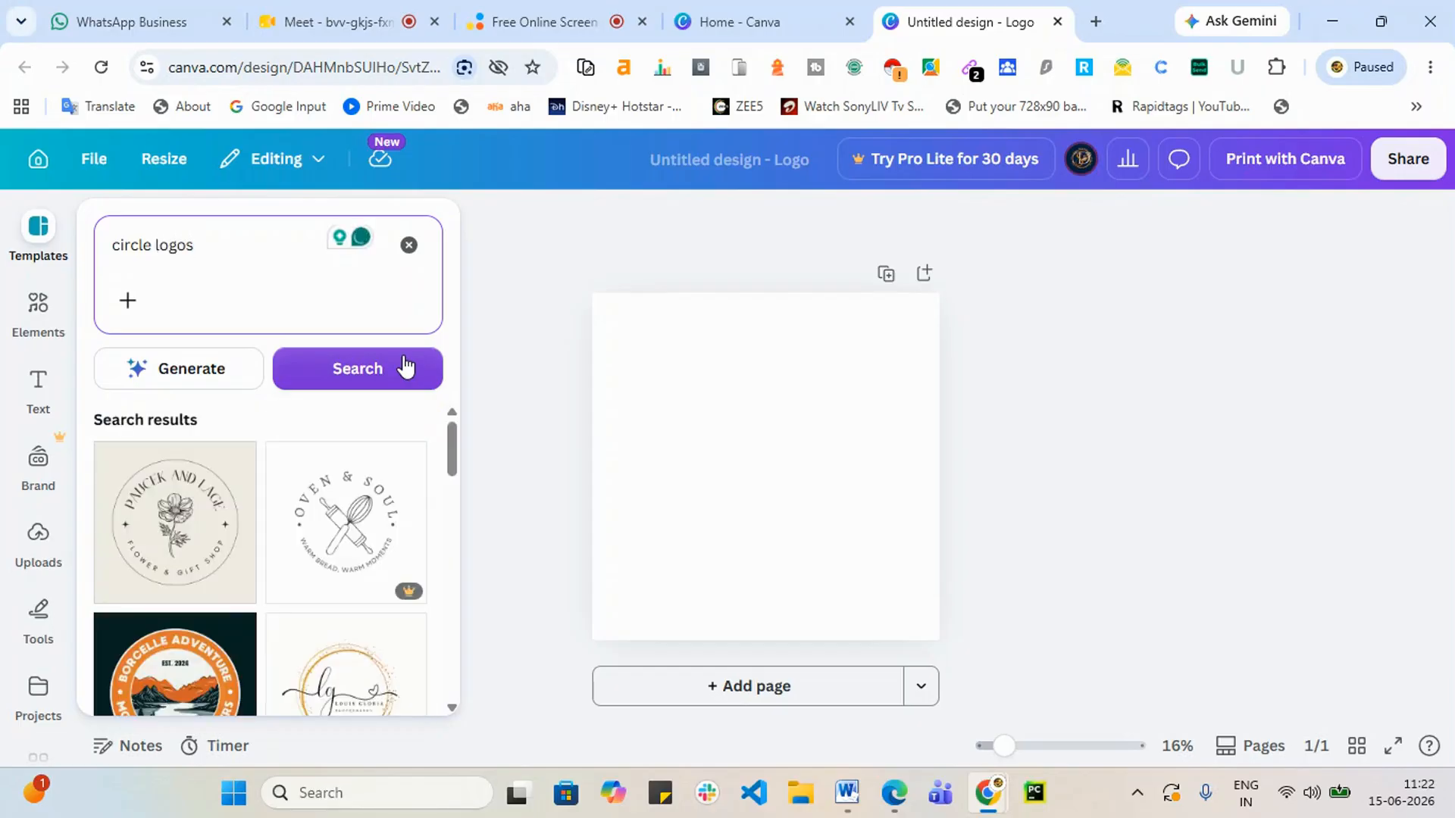
pyautogui.scroll(-1, 306, 602)
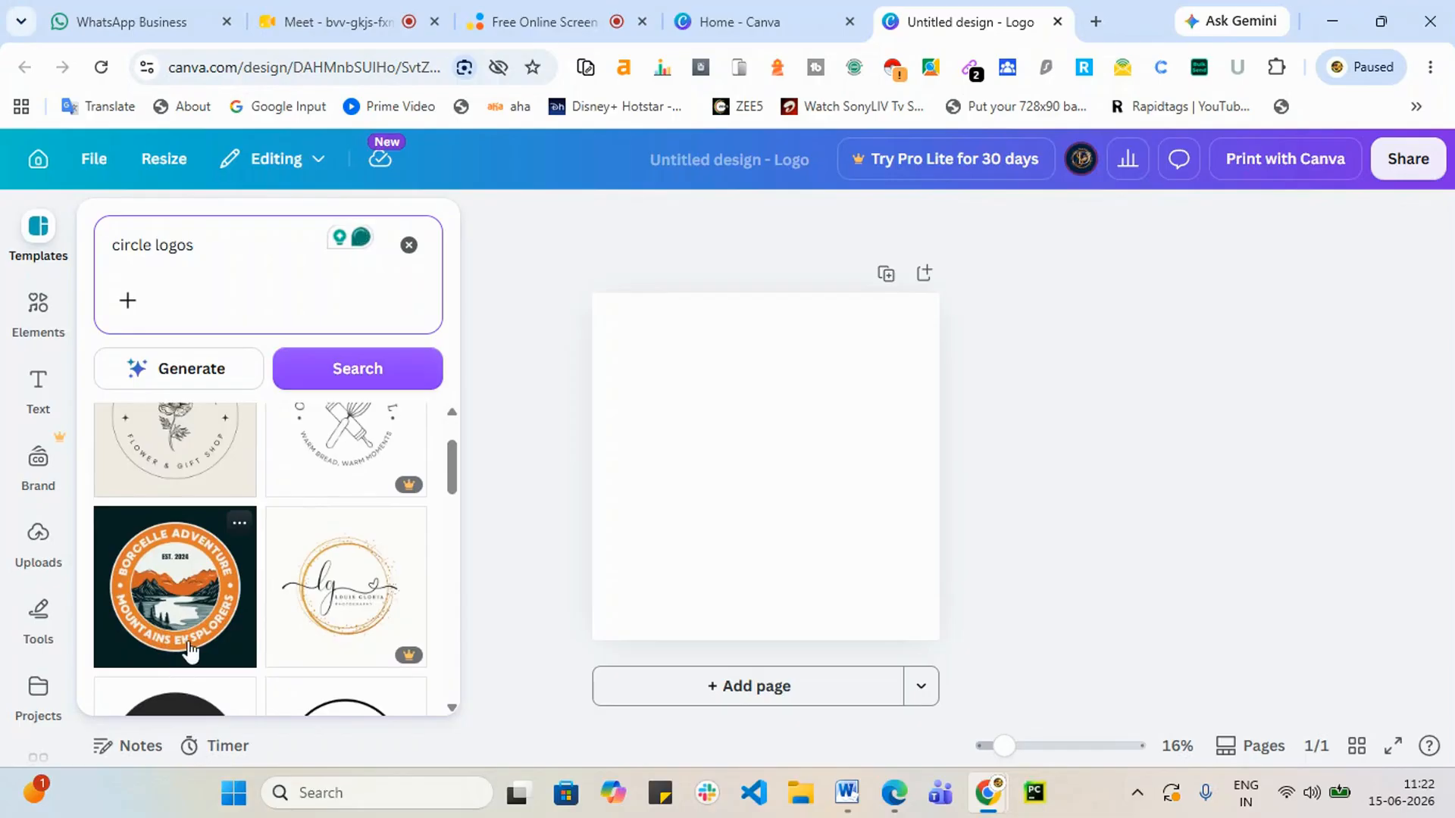
pyautogui.scroll(-1, 190, 652)
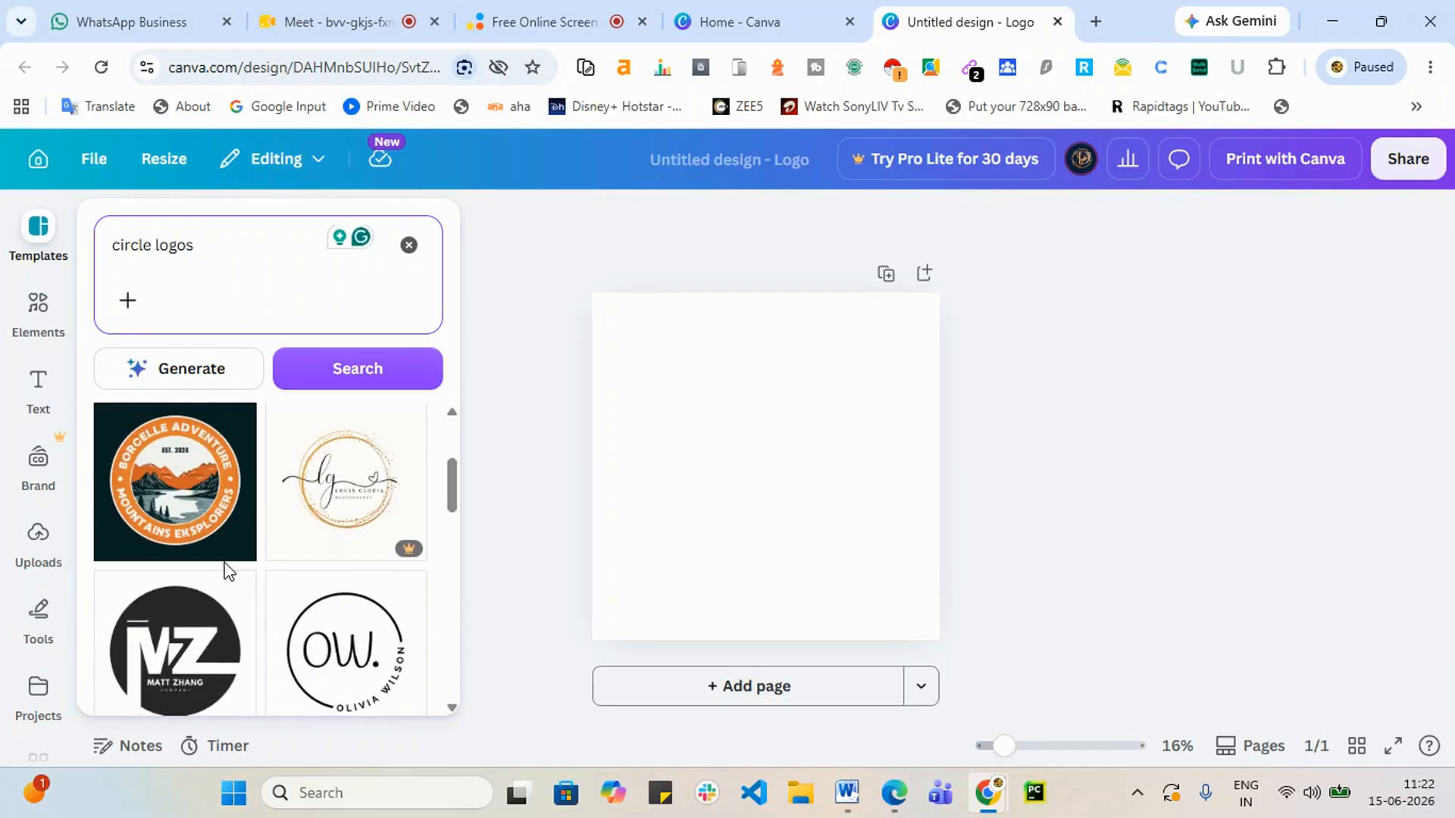
pyautogui.scroll(-3, 201, 593)
pyautogui.scroll(-1, 157, 652)
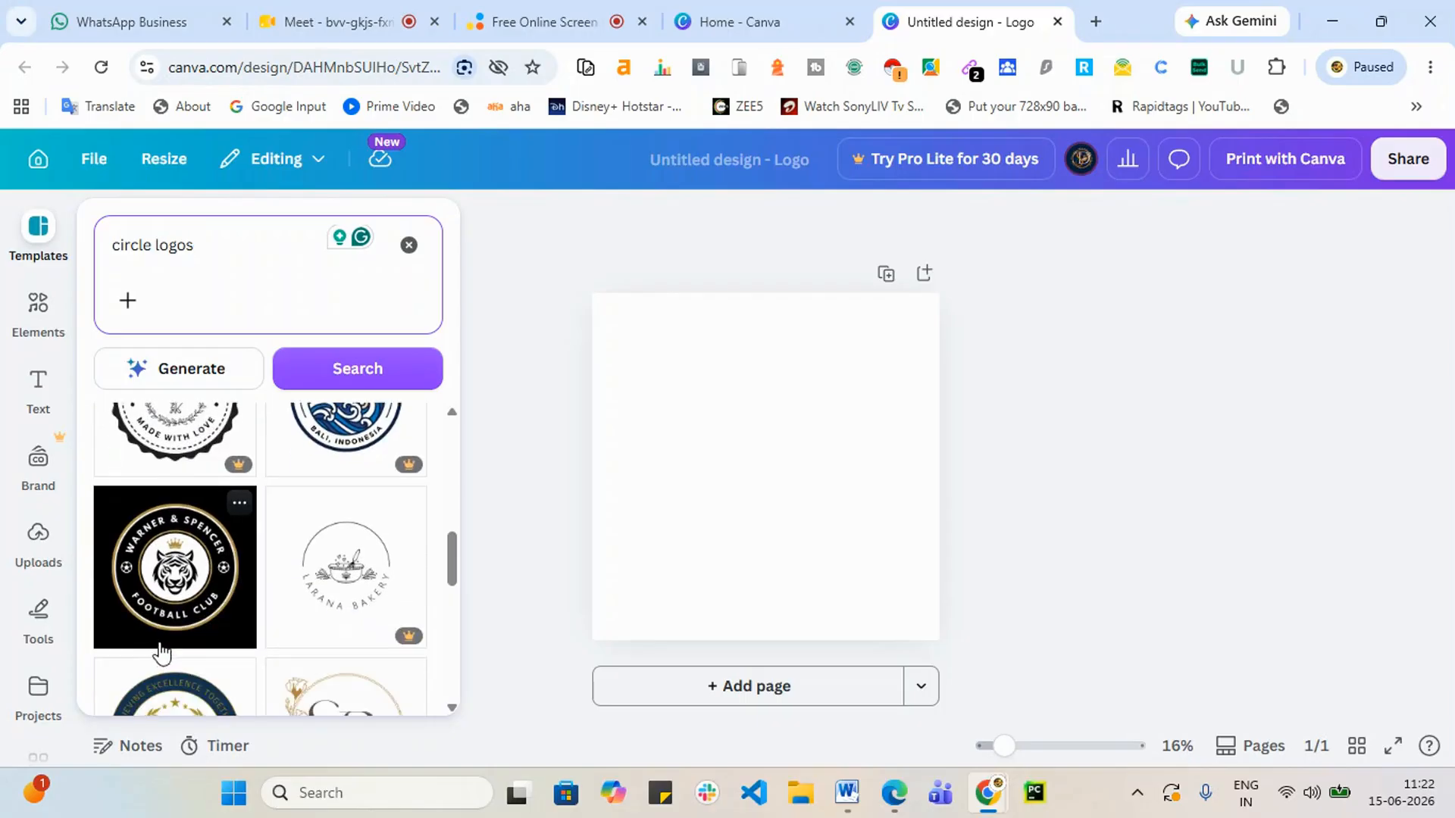
pyautogui.scroll(1, 158, 652)
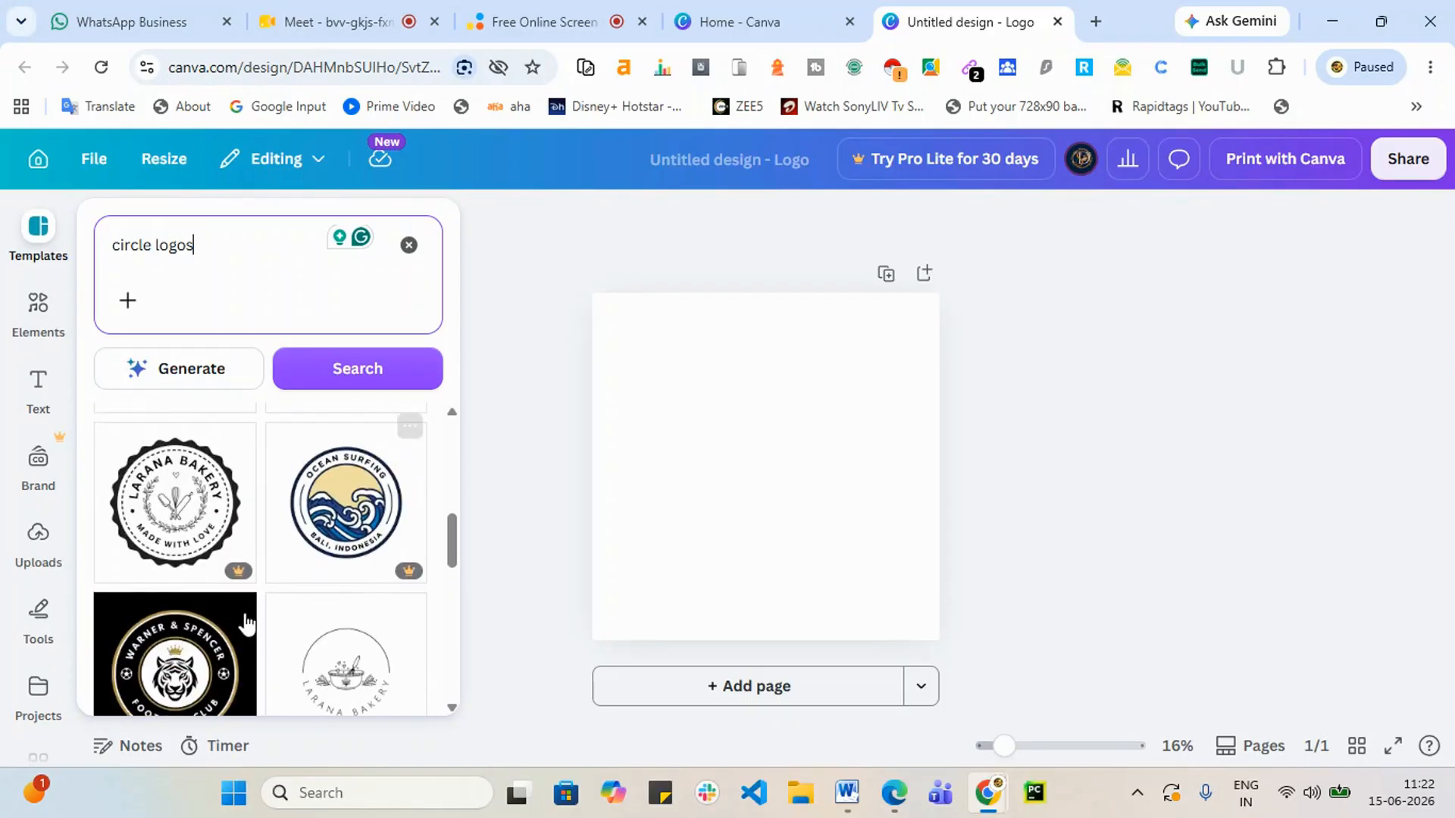
pyautogui.scroll(-4, 243, 615)
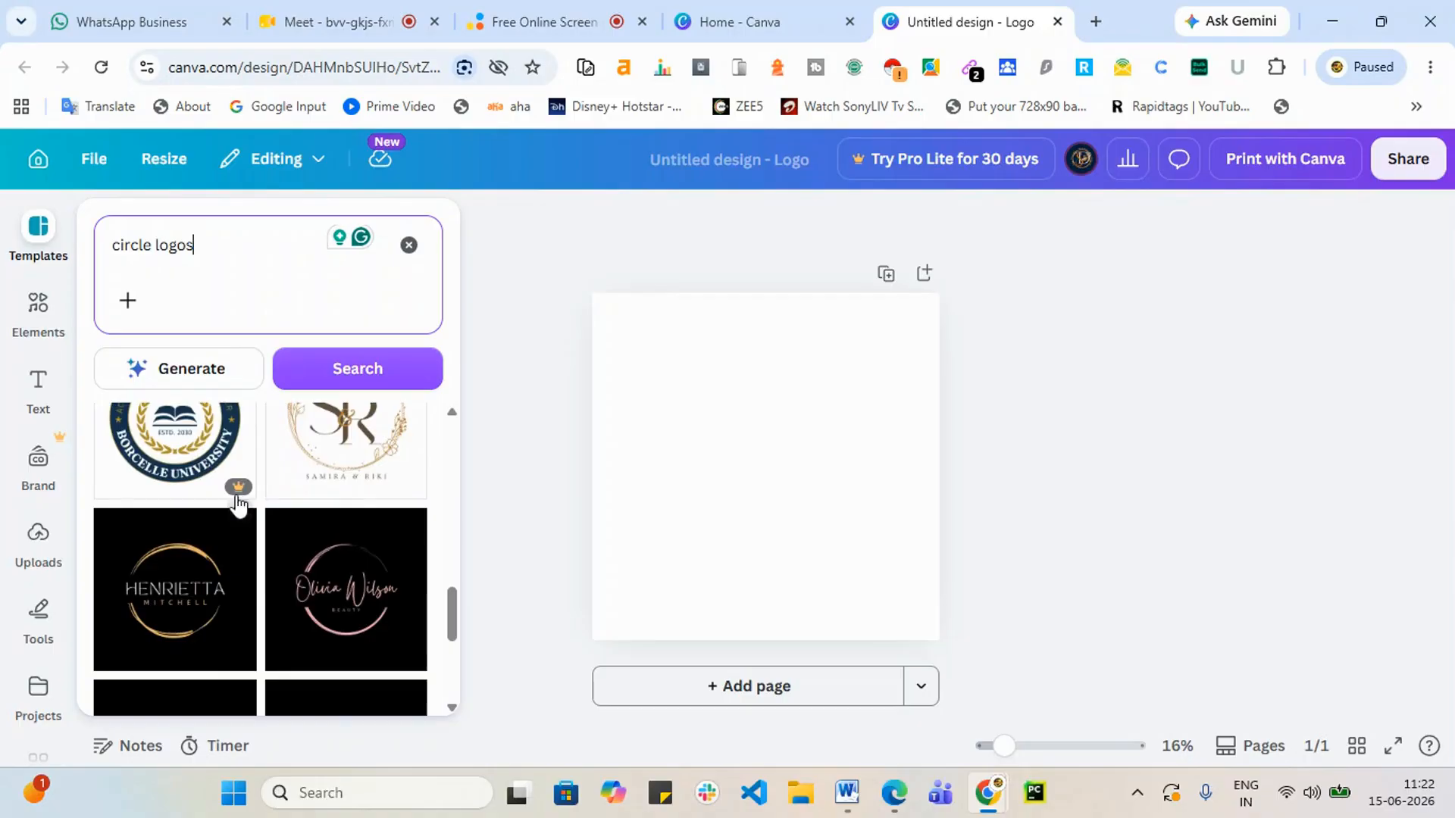
pyautogui.moveTo(238, 491)
pyautogui.scroll(3, 220, 520)
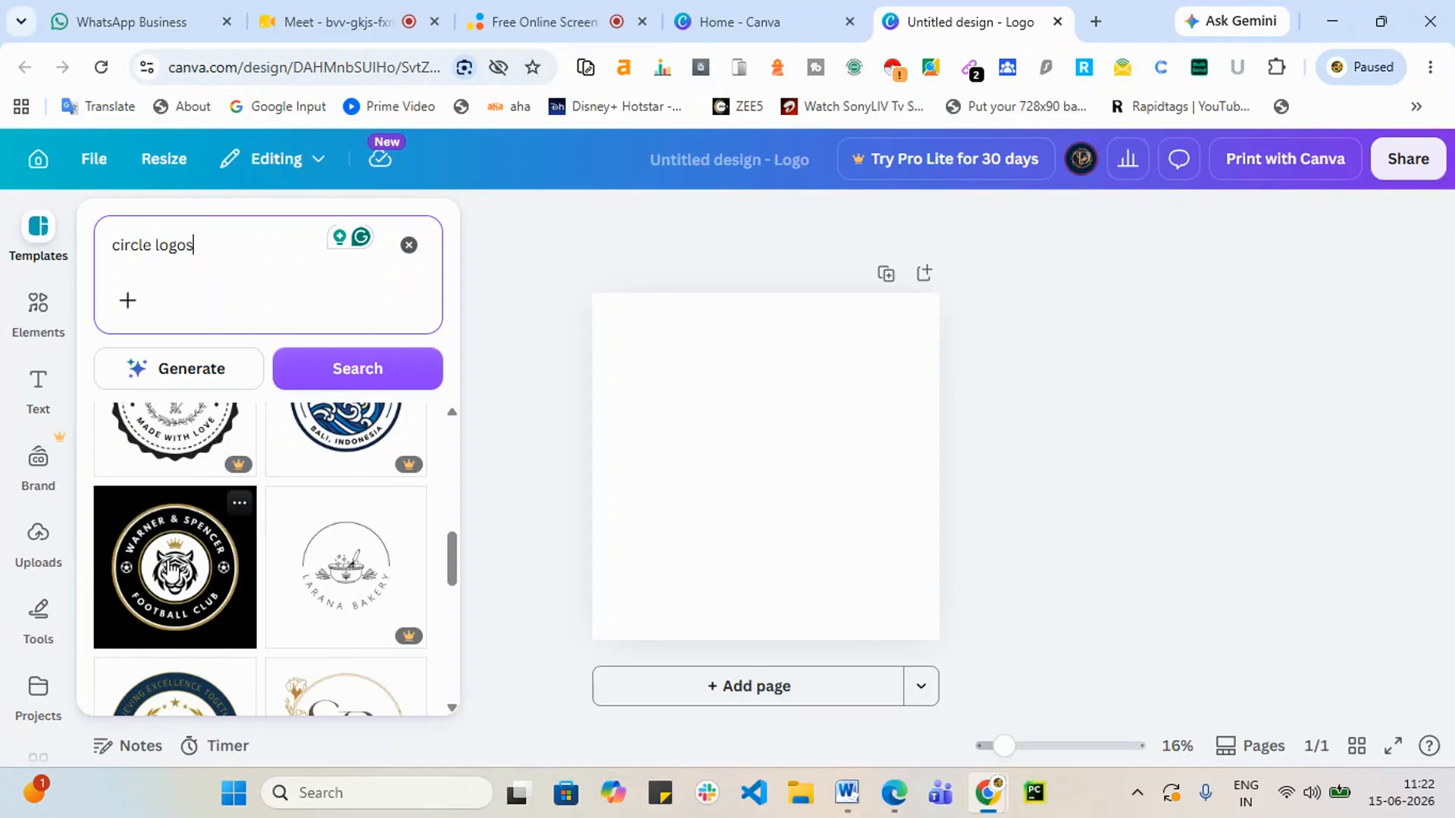
pyautogui.scroll(-5, 402, 606)
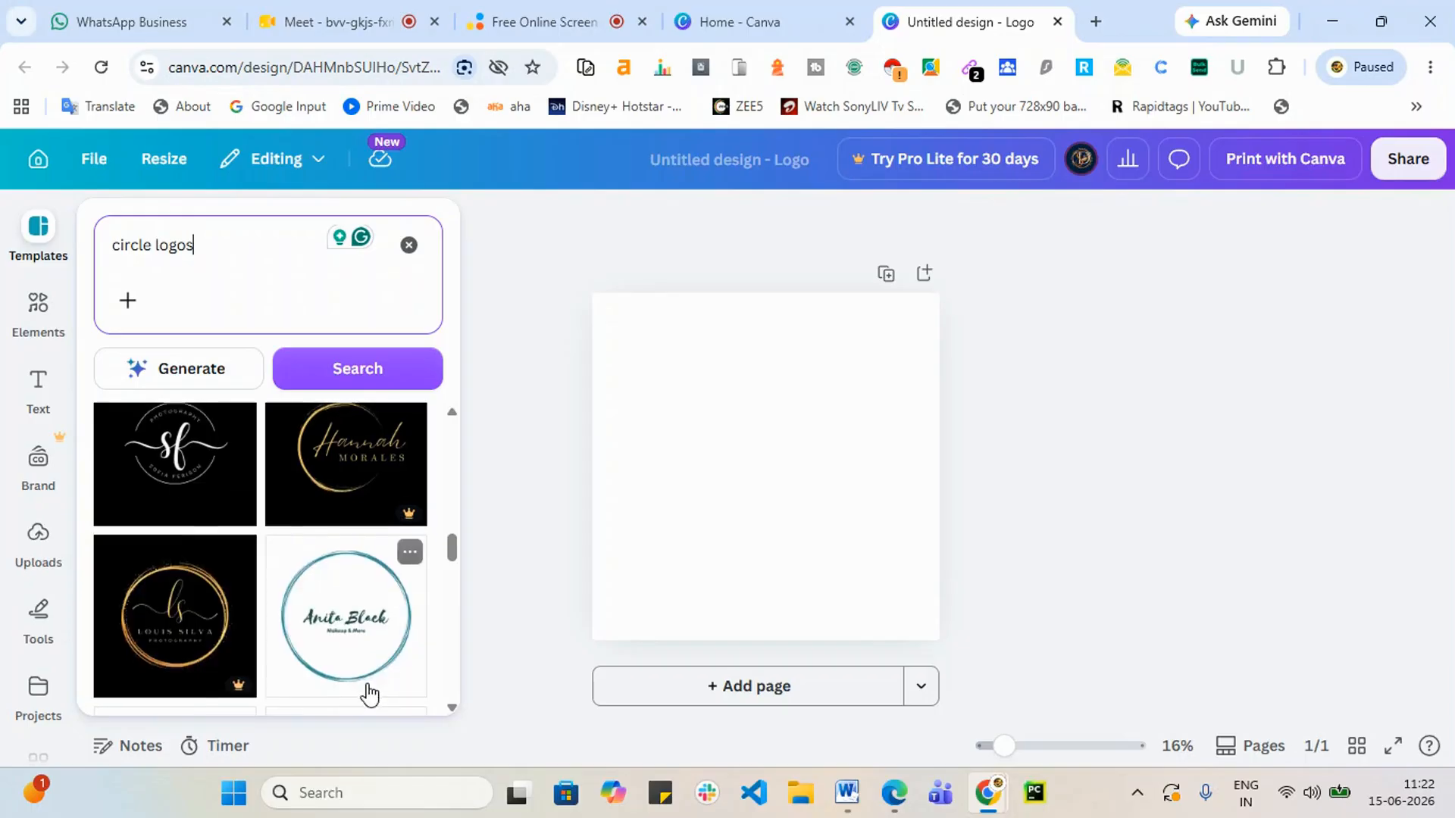
pyautogui.scroll(-3, 367, 691)
pyautogui.scroll(-10, 364, 705)
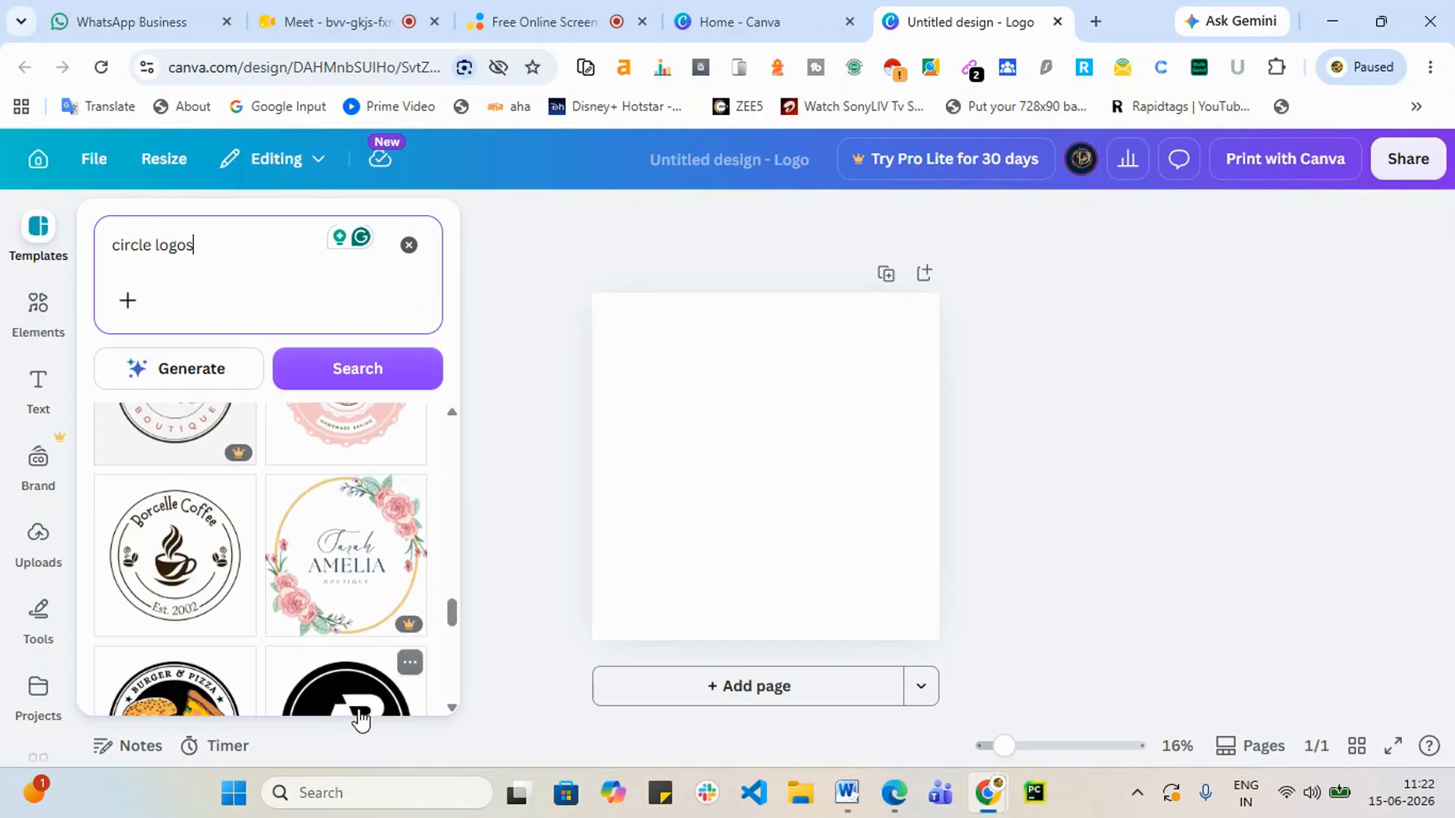
pyautogui.scroll(-2, 364, 718)
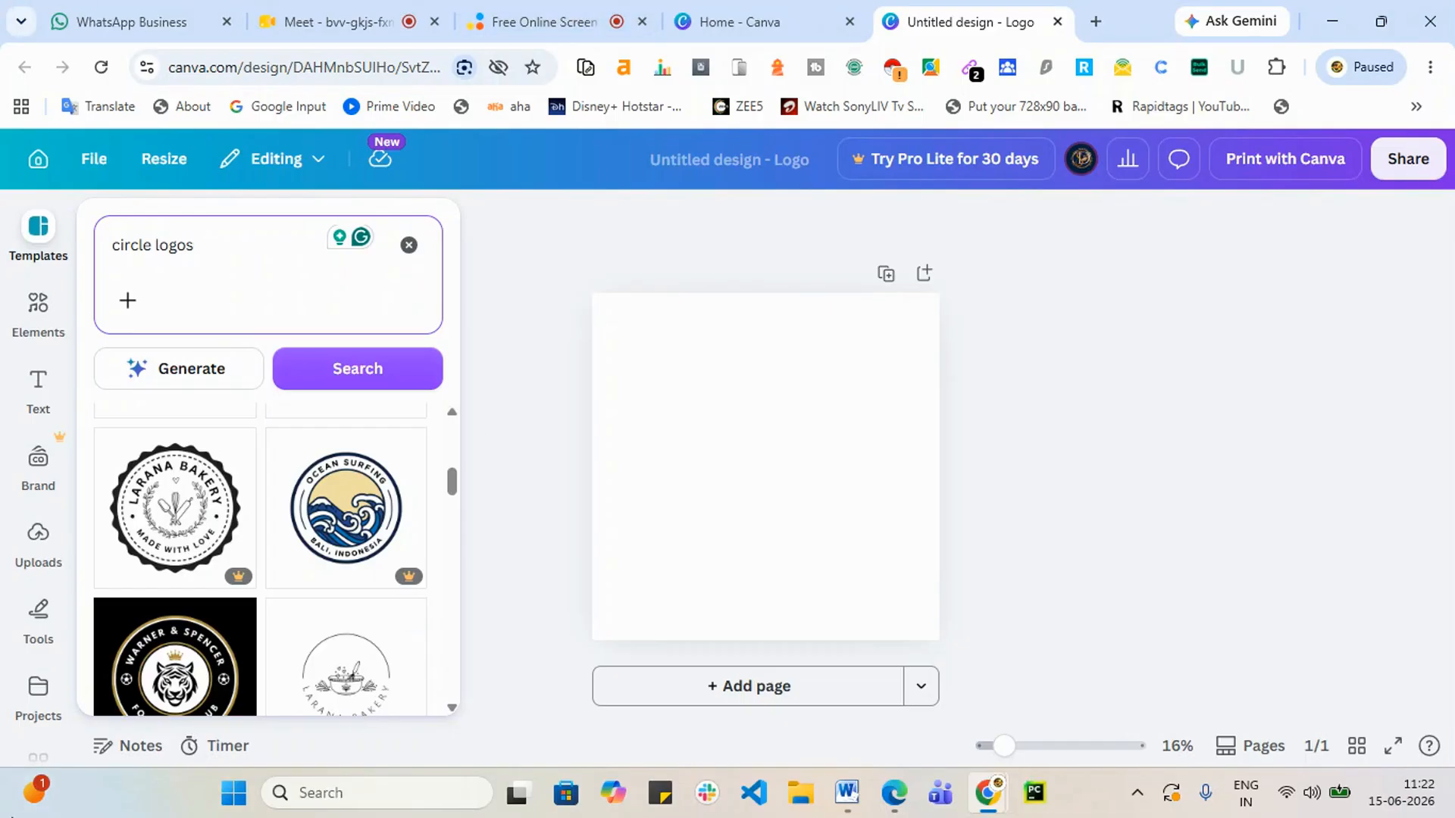
pyautogui.scroll(-3, 30, 598)
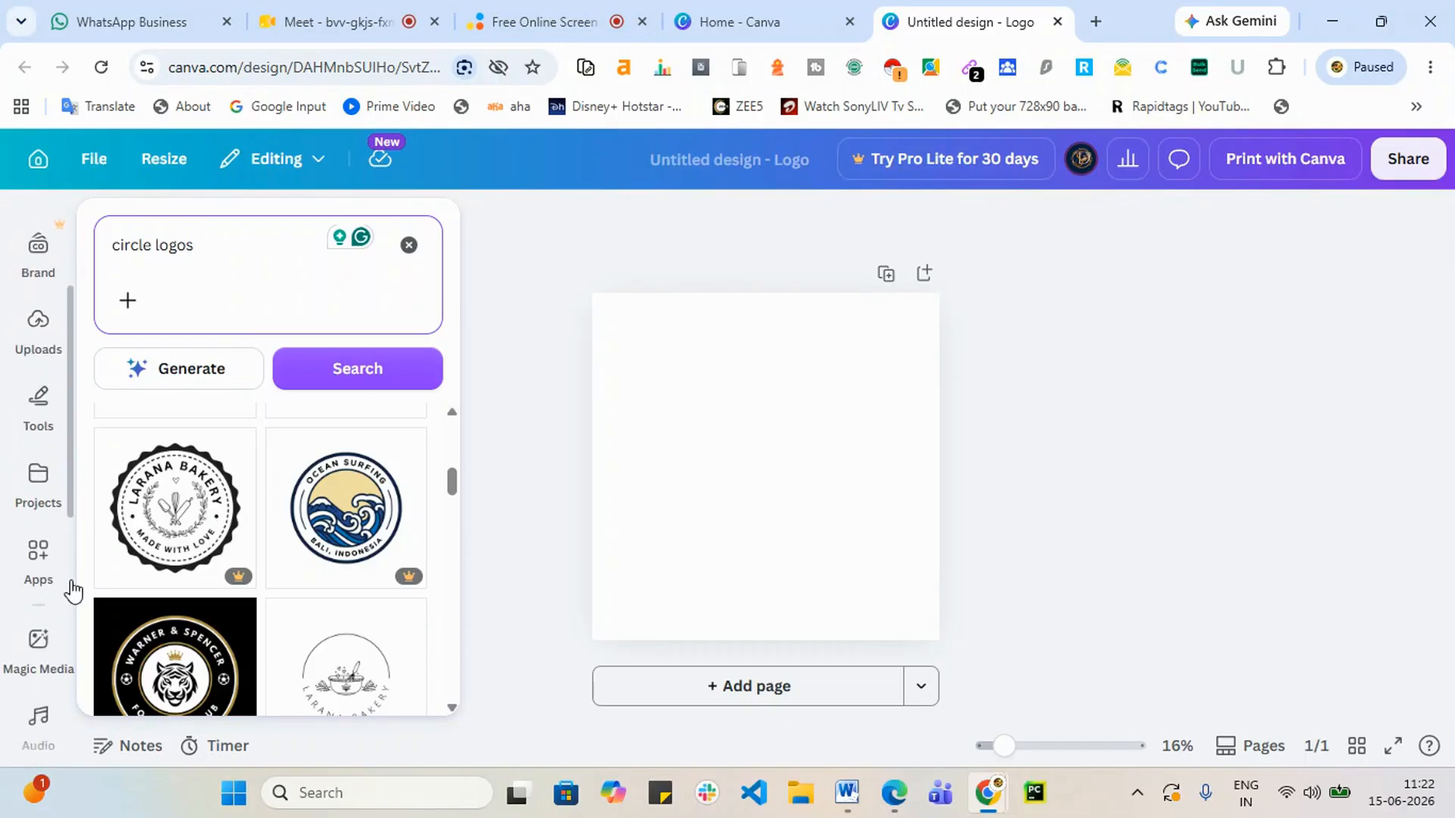
pyautogui.scroll(-2, 196, 614)
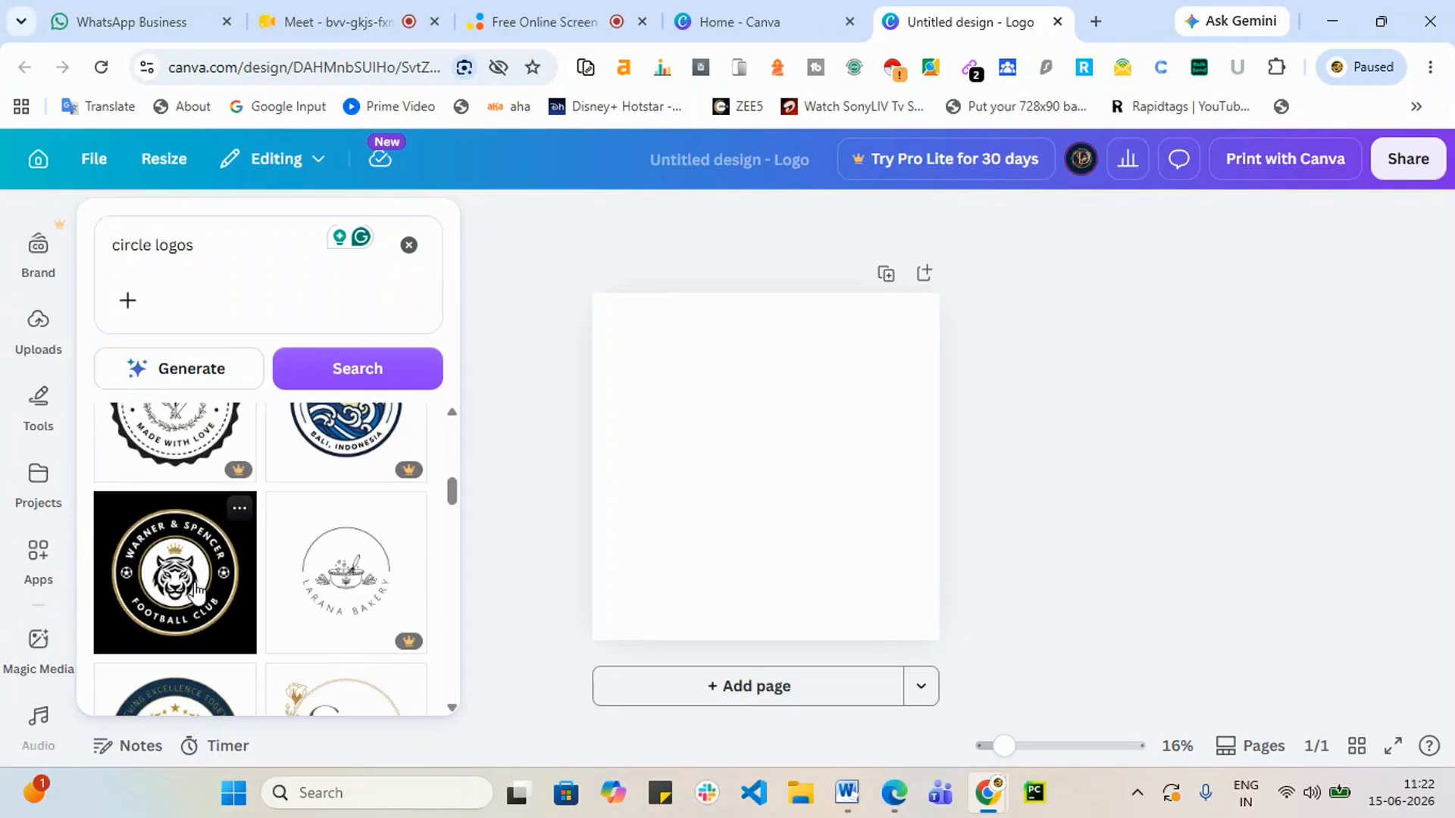
pyautogui.click(195, 591)
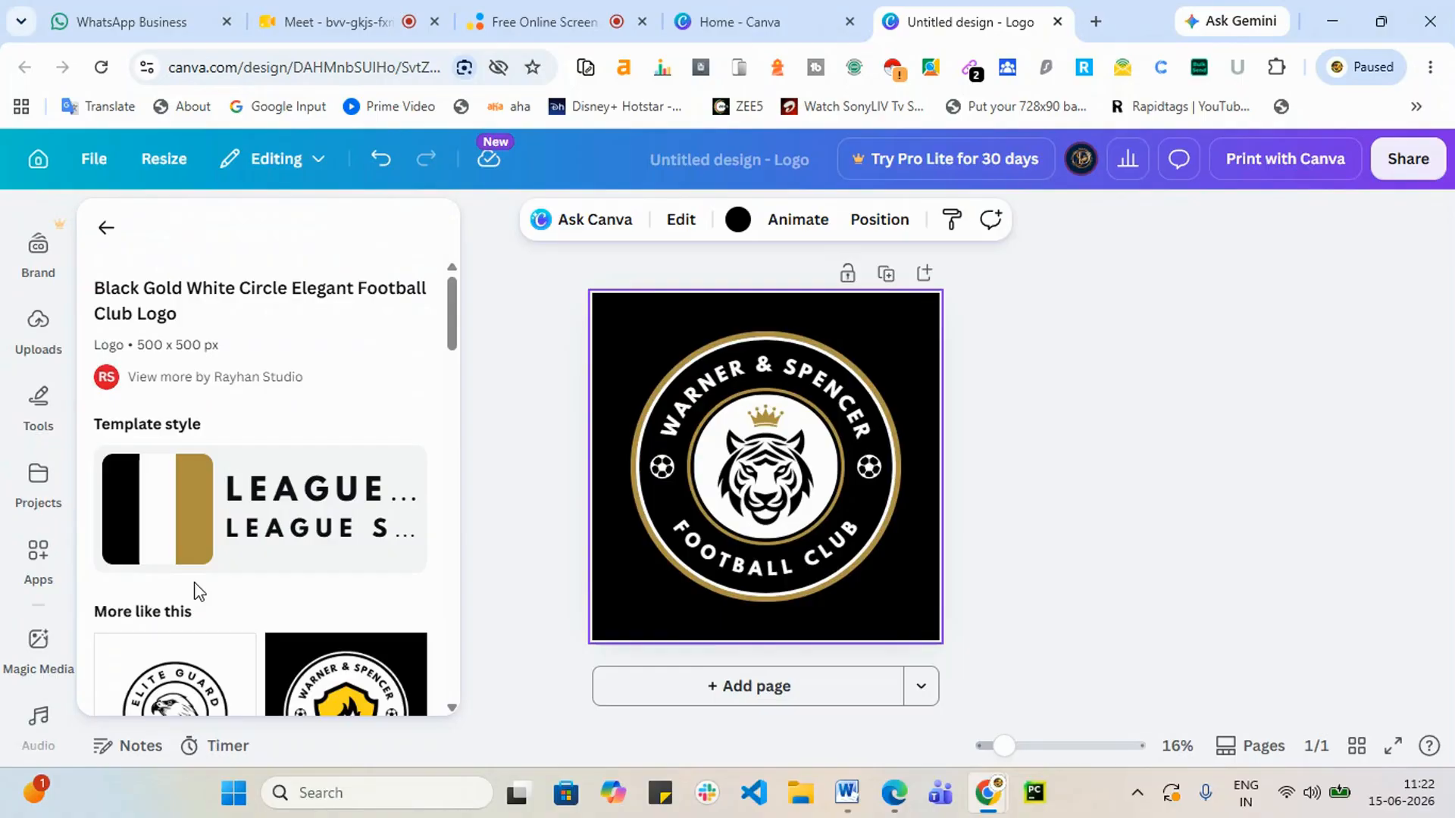
pyautogui.click(789, 304)
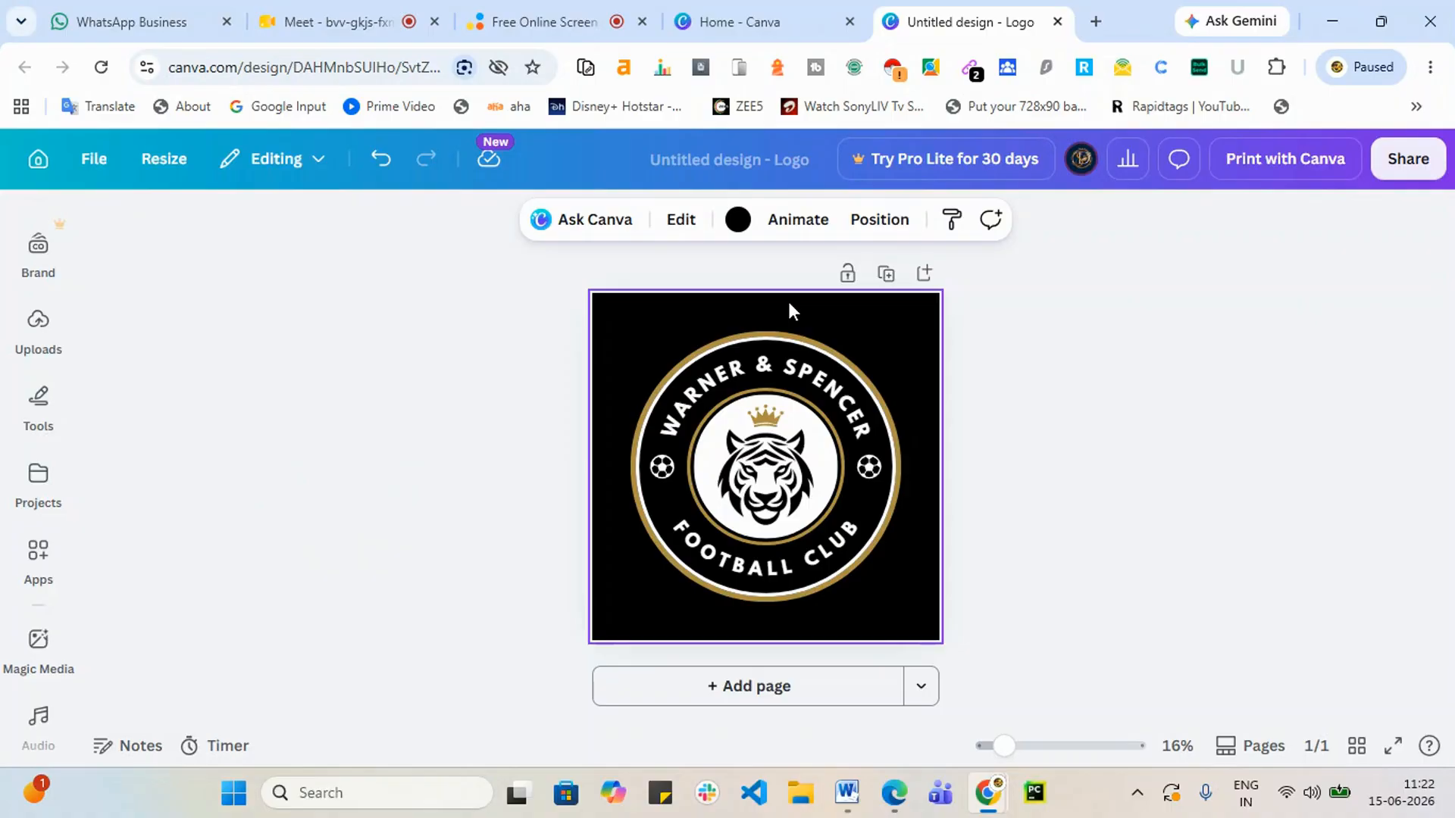
# Step: Make the design's background white
pyautogui.click(741, 222)
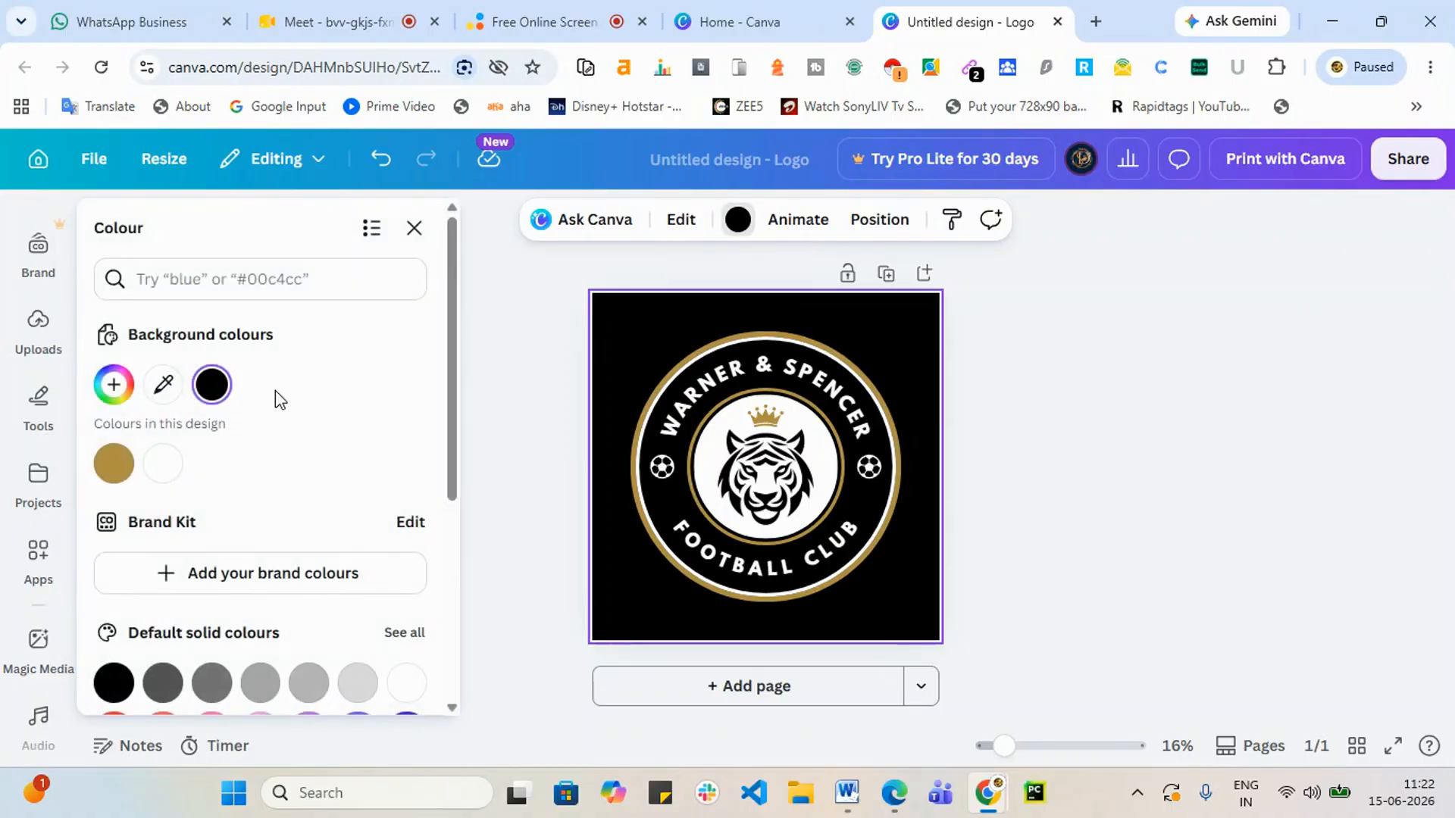
pyautogui.click(161, 465)
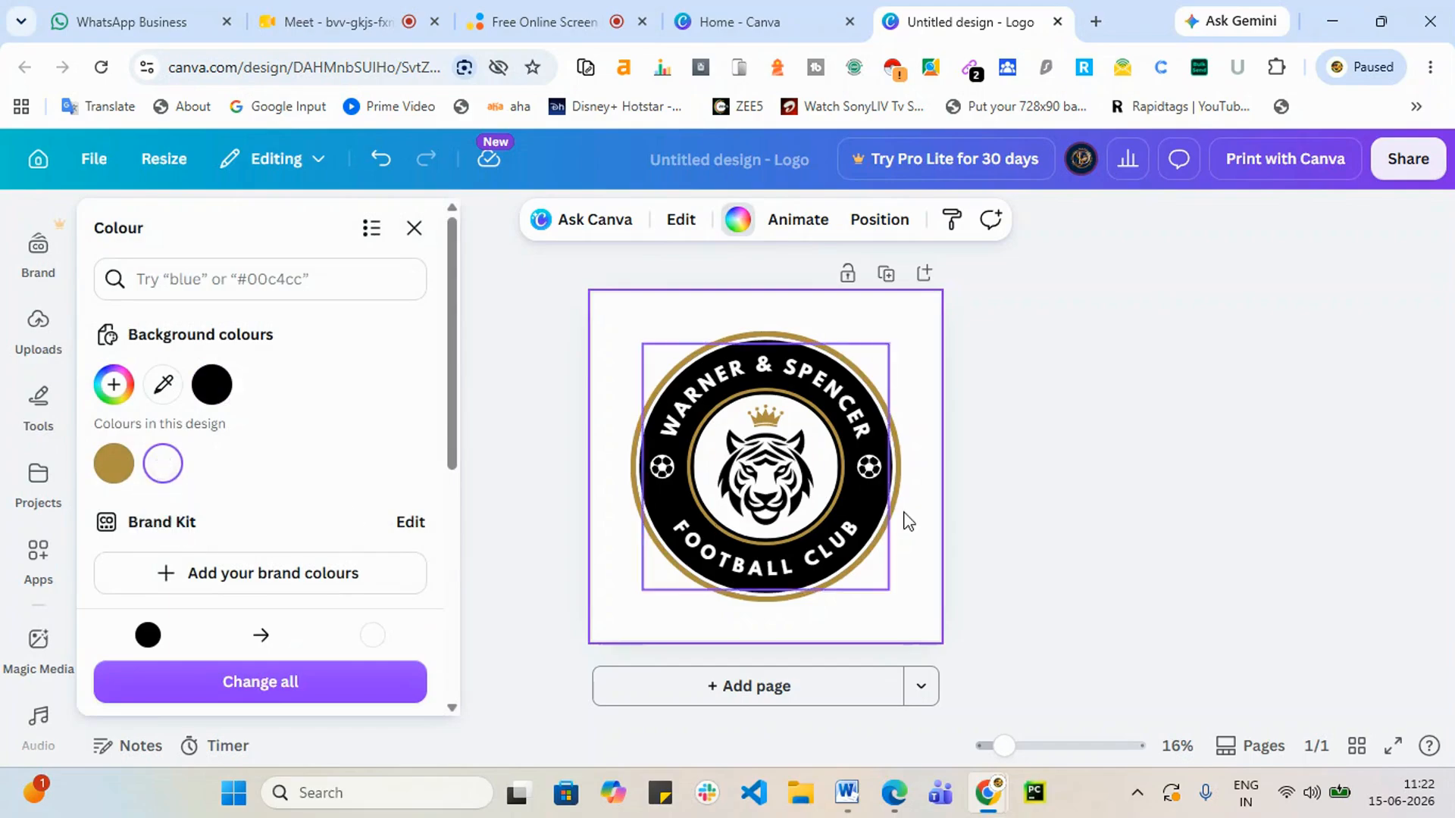
pyautogui.click(1236, 461)
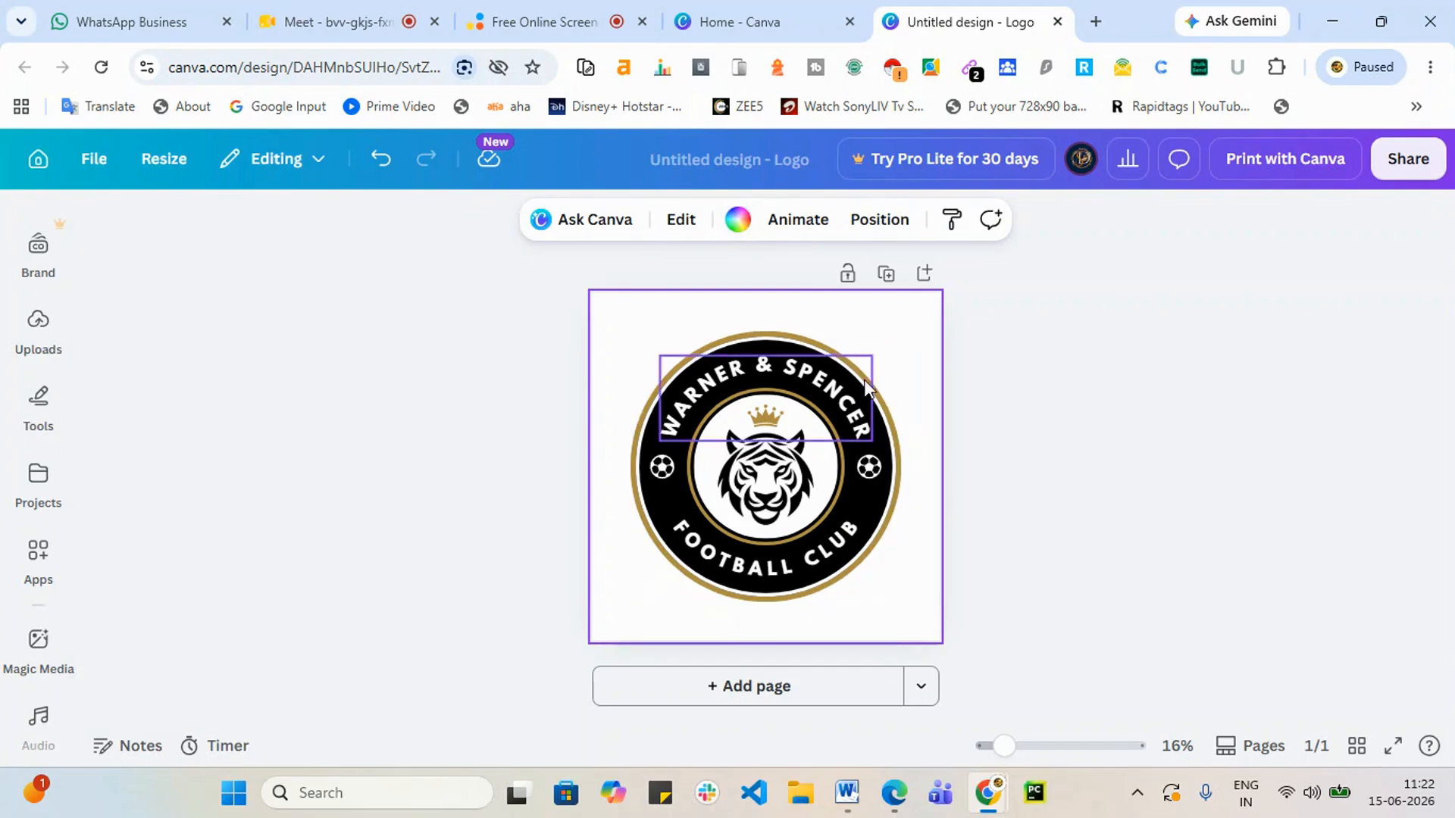
# Step: Recolour the badge's gold outer ring dark blue
pyautogui.click(796, 338)
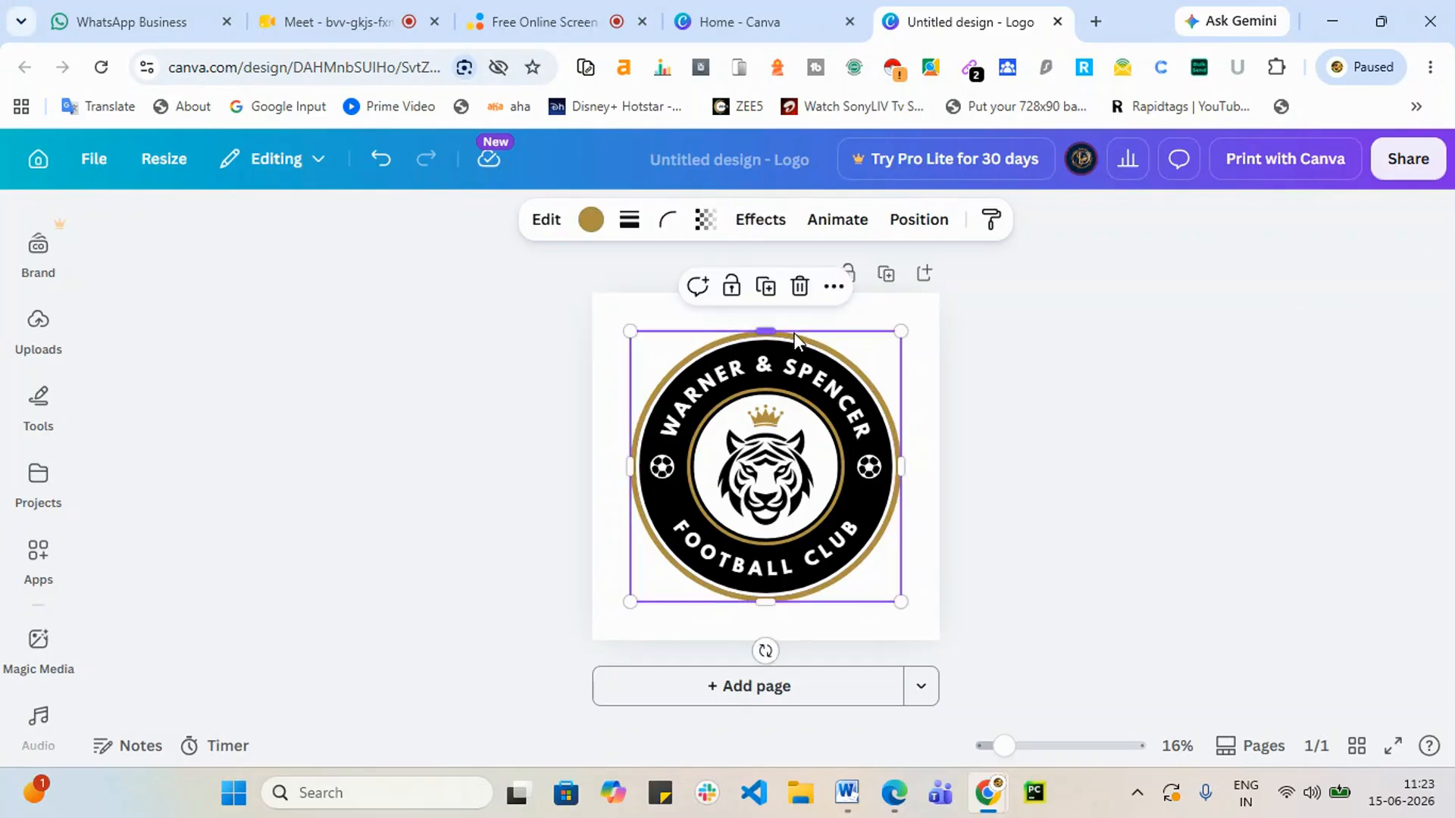
pyautogui.click(588, 221)
pyautogui.scroll(-3, 327, 612)
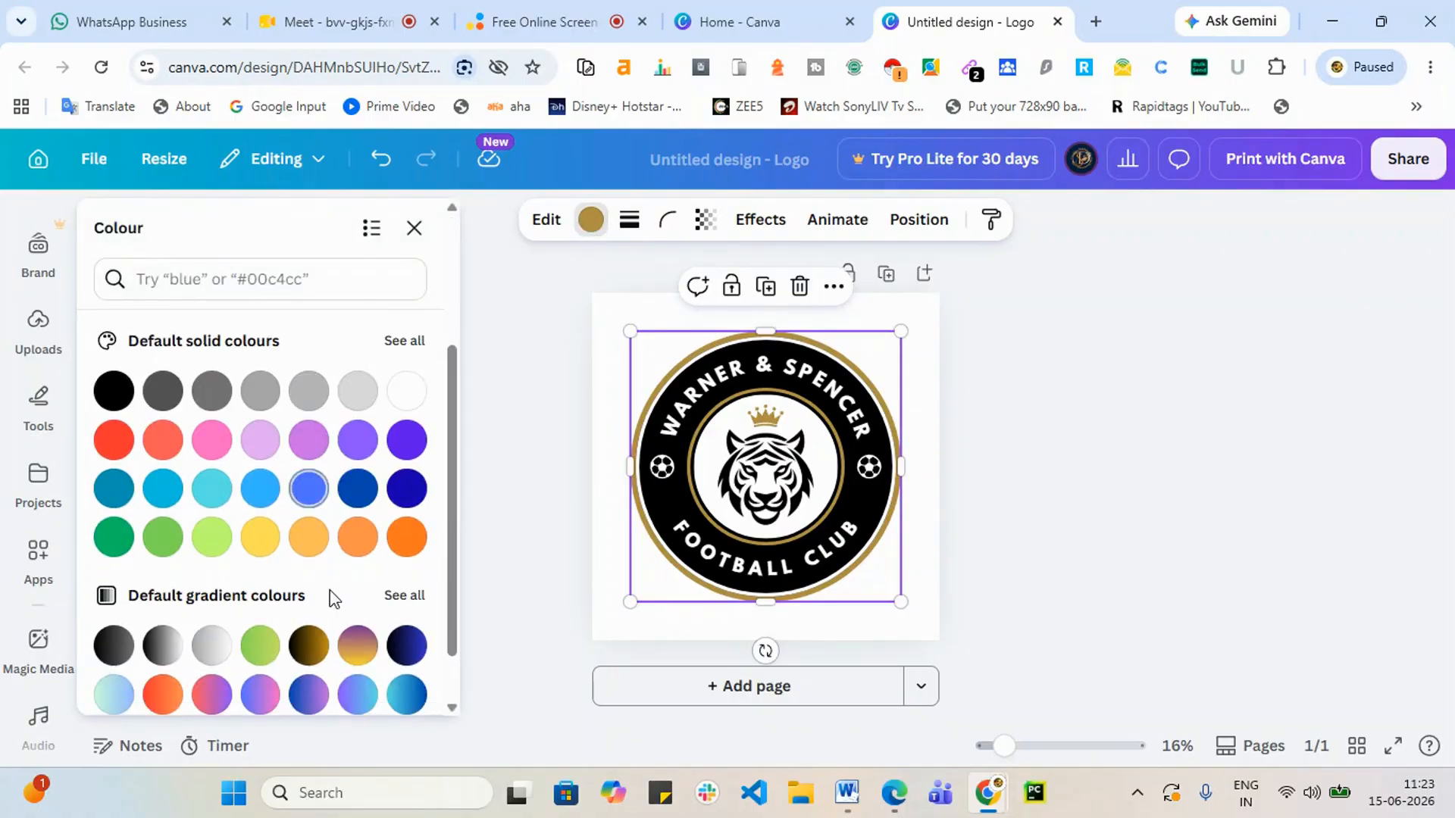
pyautogui.click(401, 490)
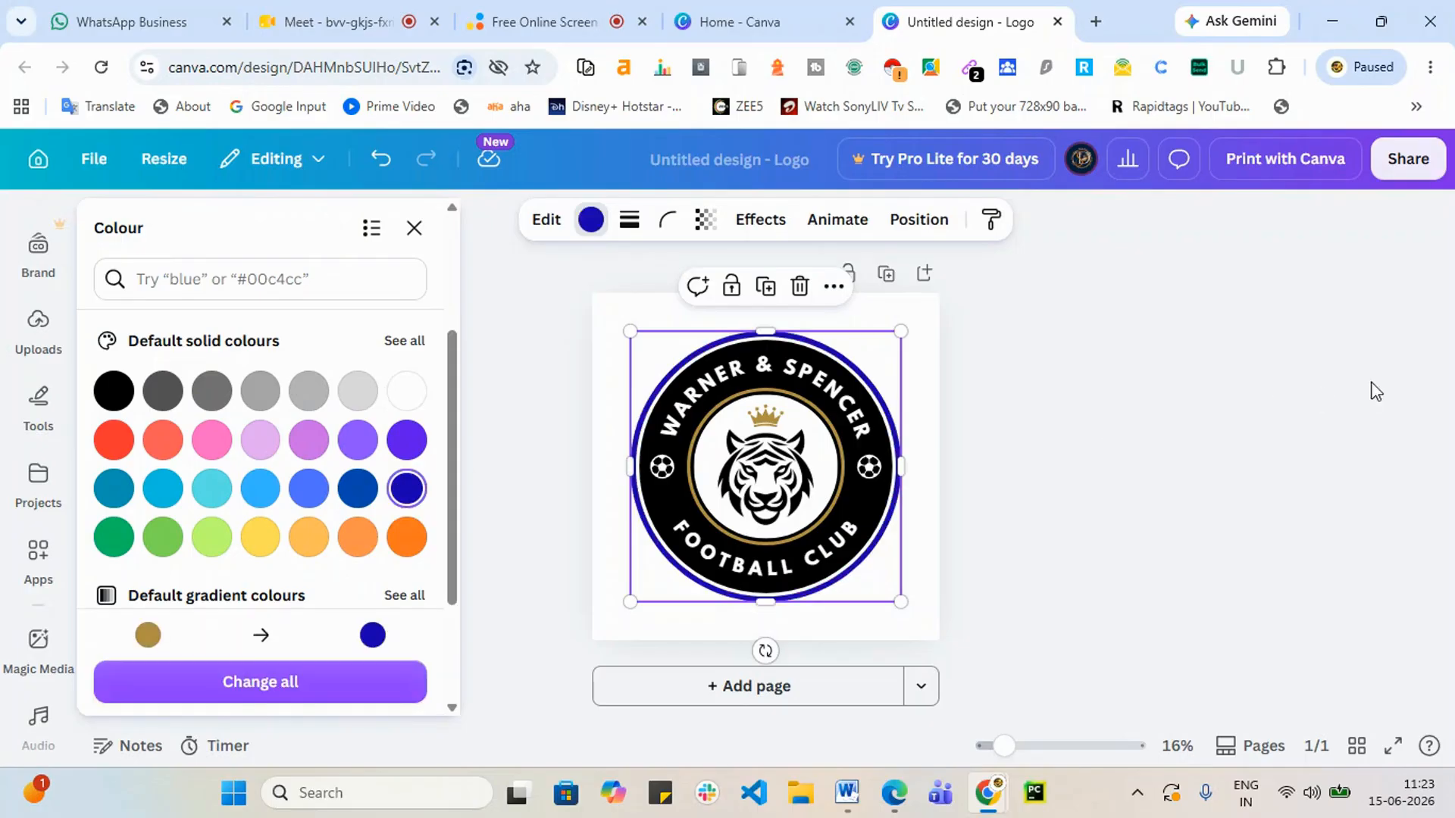
pyautogui.press('Escape')
pyautogui.click(822, 438)
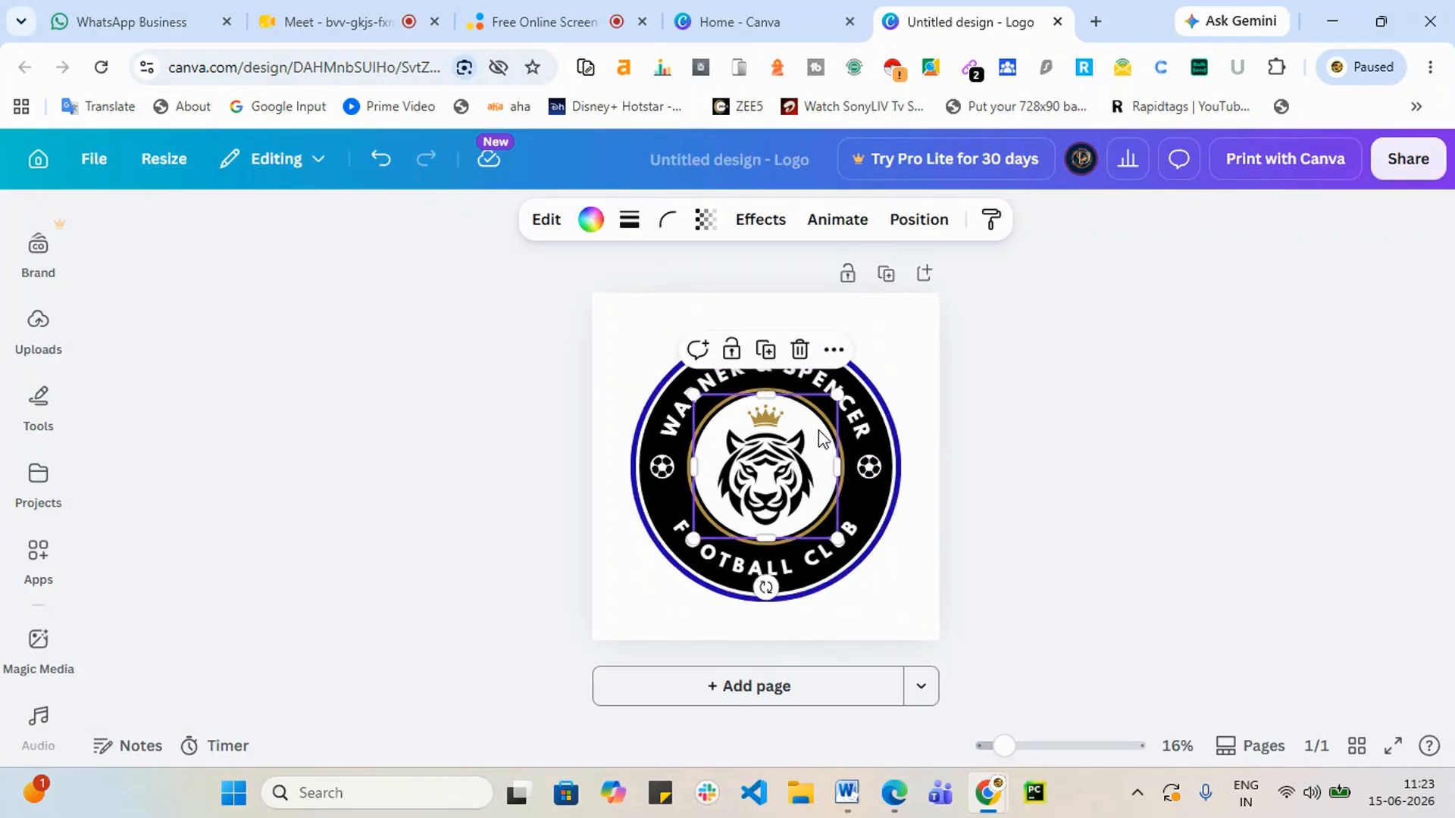
# Step: Drag the tiger off the badge and nudge the empty inner white circle to centre
pyautogui.moveTo(823, 438); pyautogui.dragTo(1004, 519)
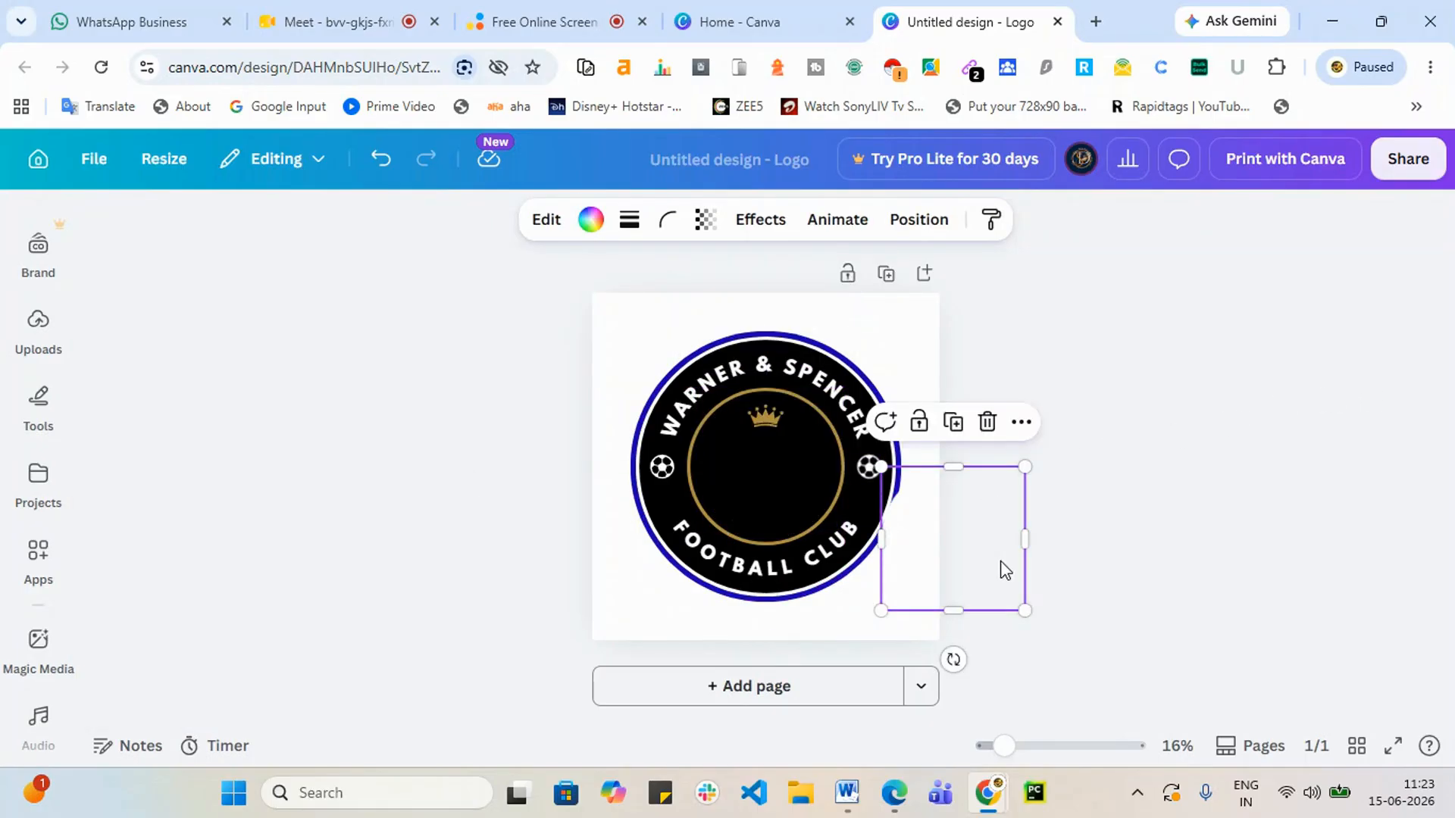
pyautogui.moveTo(1004, 570); pyautogui.dragTo(810, 489)
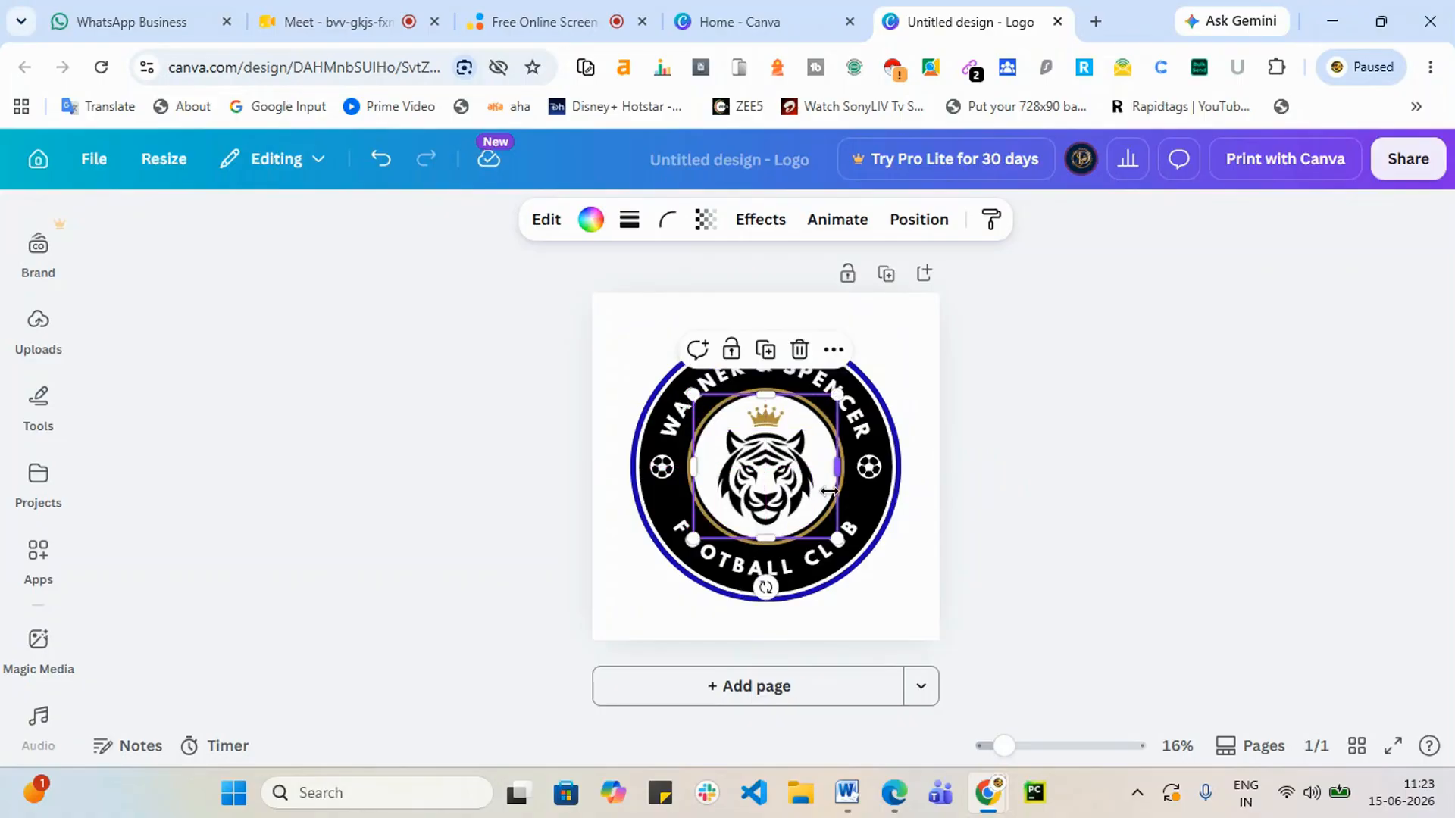
pyautogui.moveTo(817, 479); pyautogui.dragTo(507, 520)
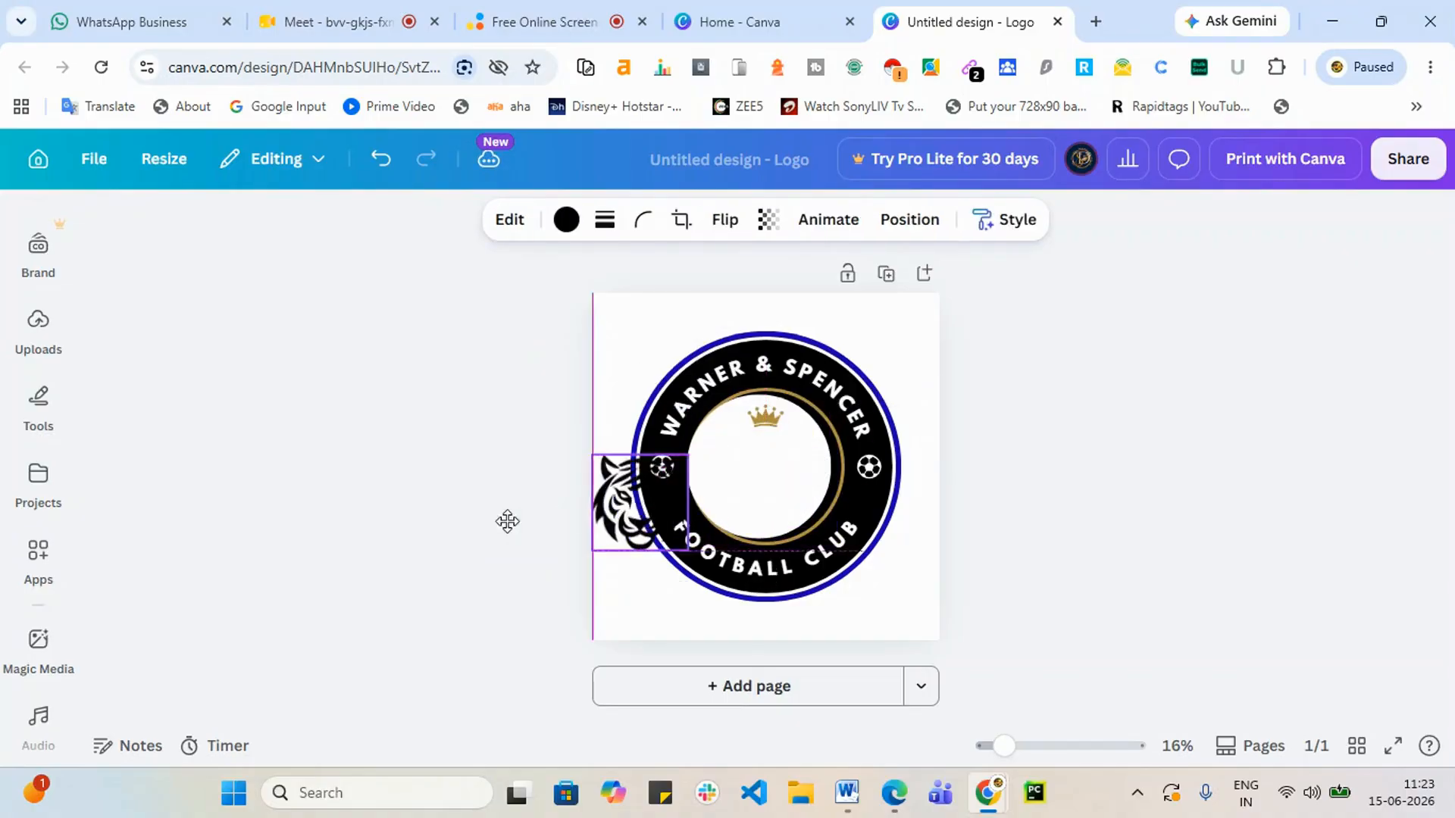
pyautogui.click(721, 493)
pyautogui.click(763, 487)
pyautogui.moveTo(763, 488); pyautogui.dragTo(779, 487)
pyautogui.click(799, 451)
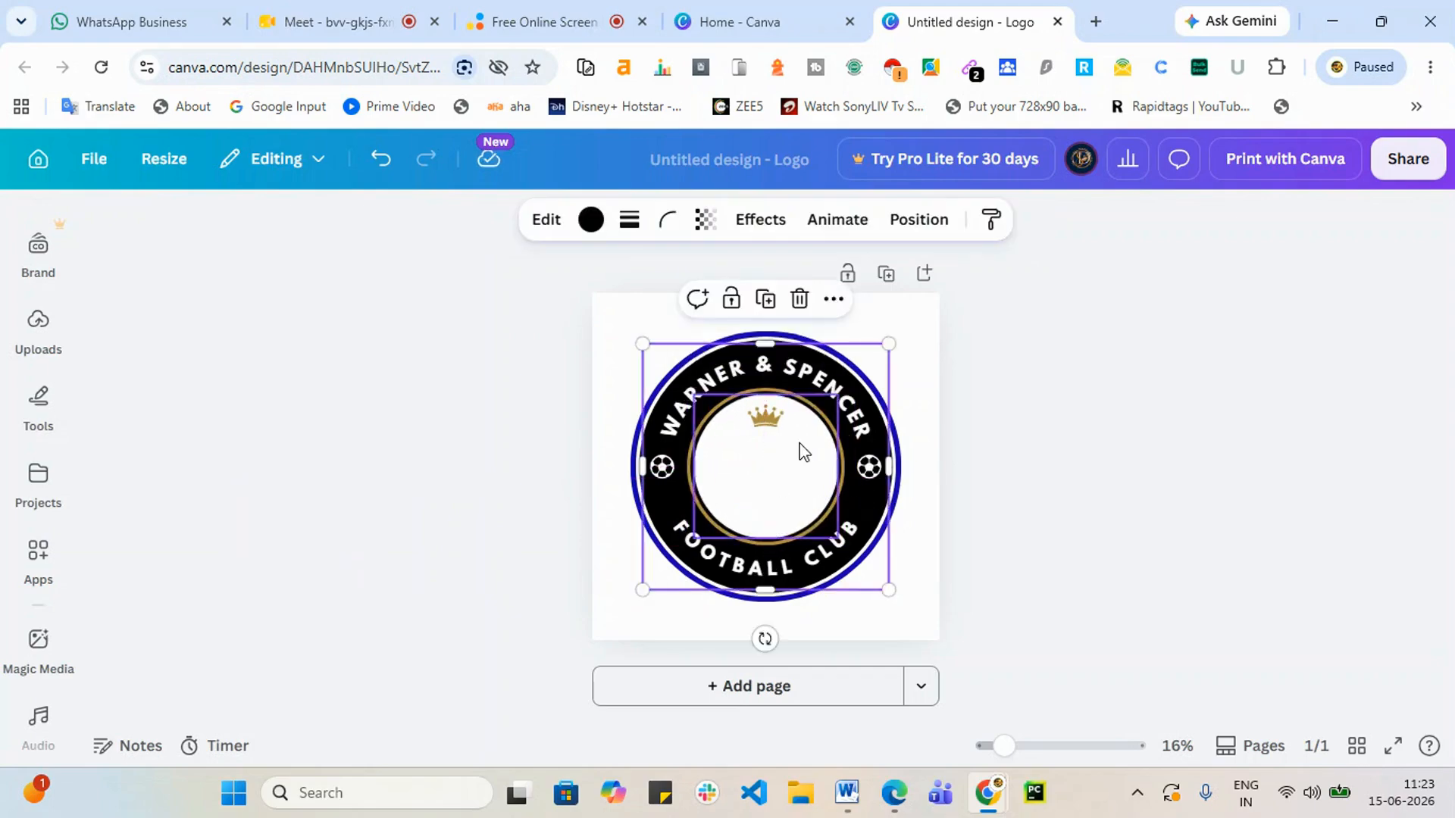
pyautogui.click(767, 422)
# Step: Delete the gold crown and replace the bottom FOOTBALL CLUB text with 'SRISHADIGITAL'
pyautogui.press('Delete')
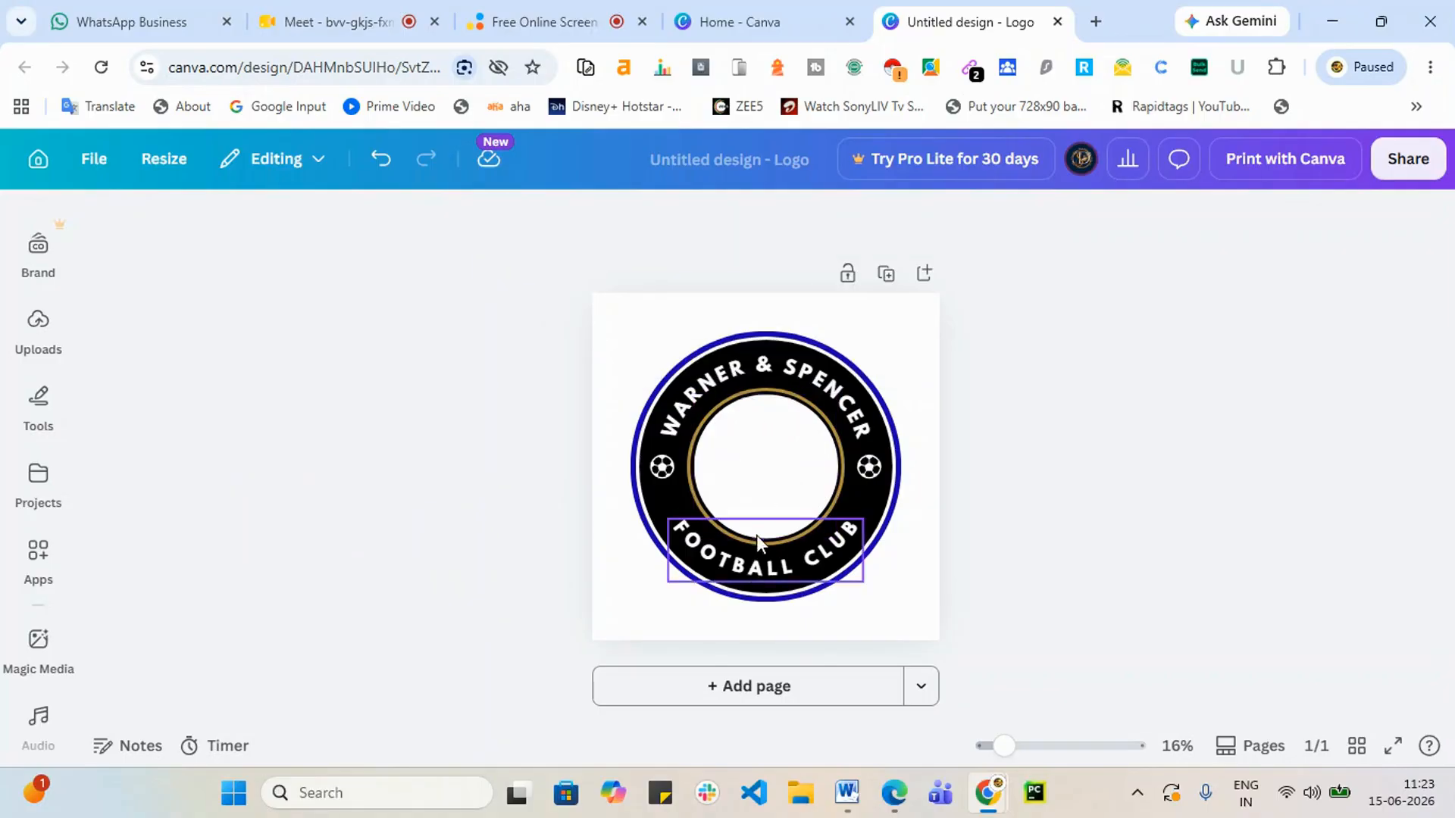
pyautogui.click(739, 569)
pyautogui.click(739, 561)
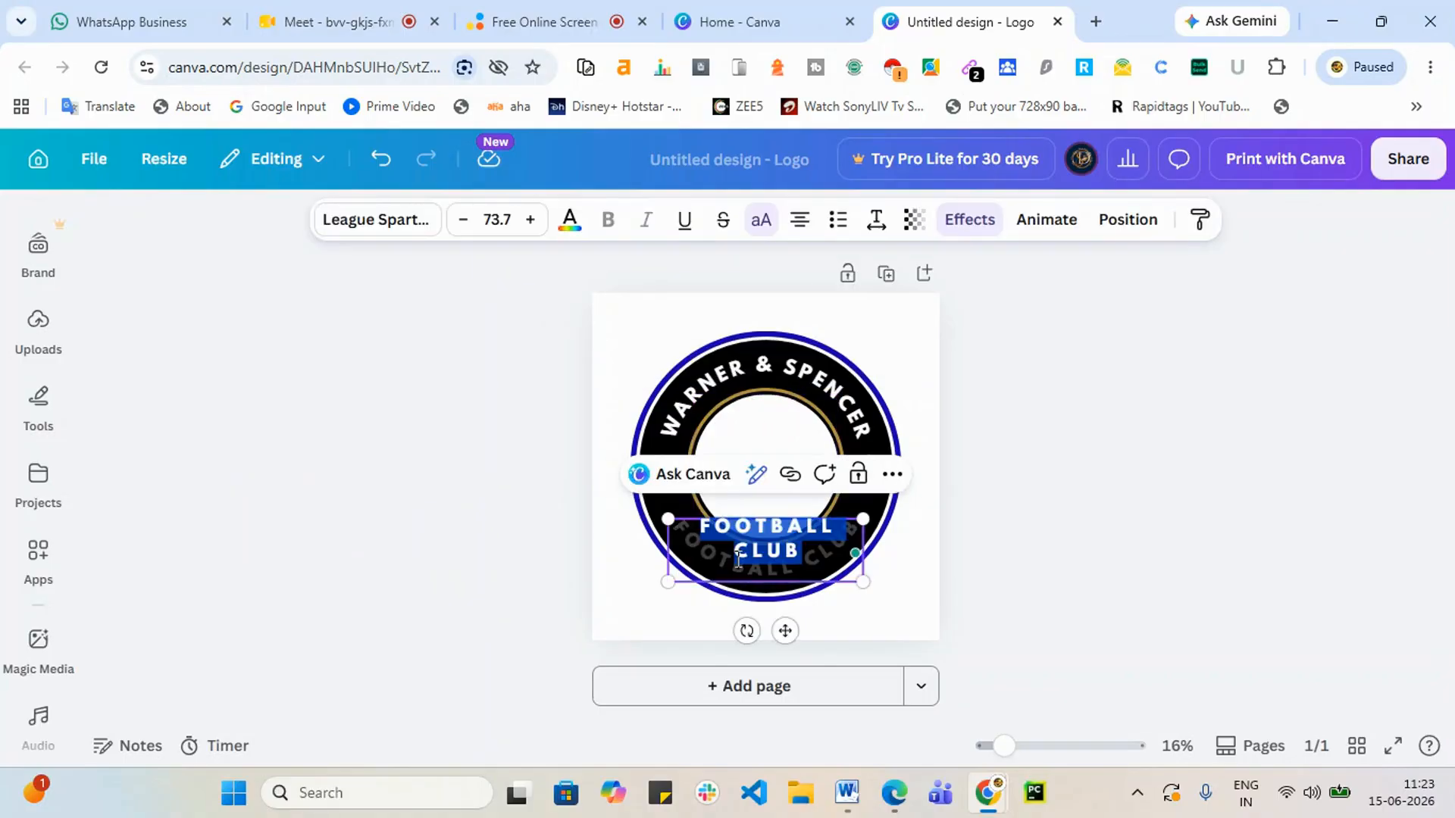
pyautogui.write('SRISHA')
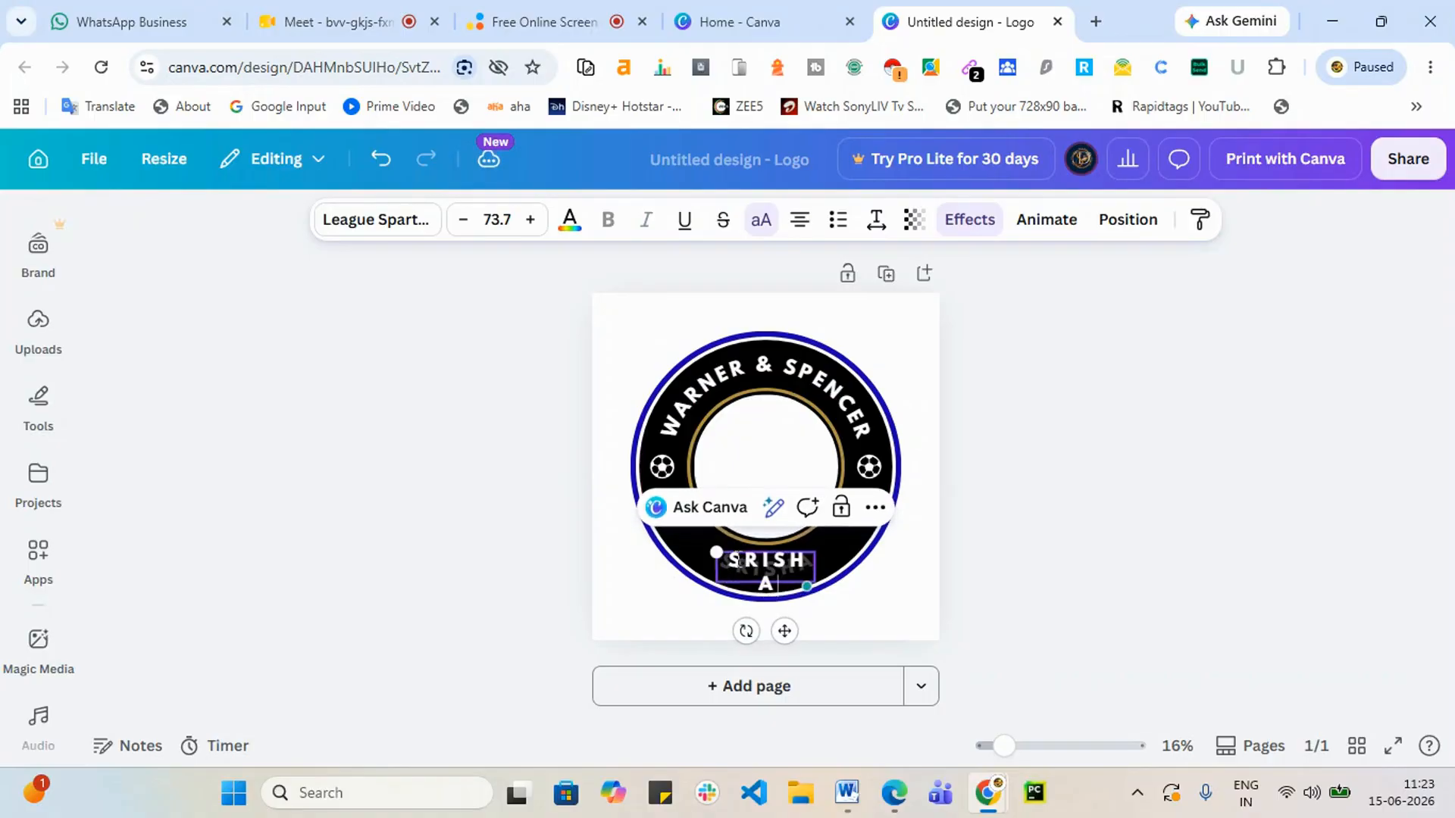
pyautogui.write('DIGITAL')
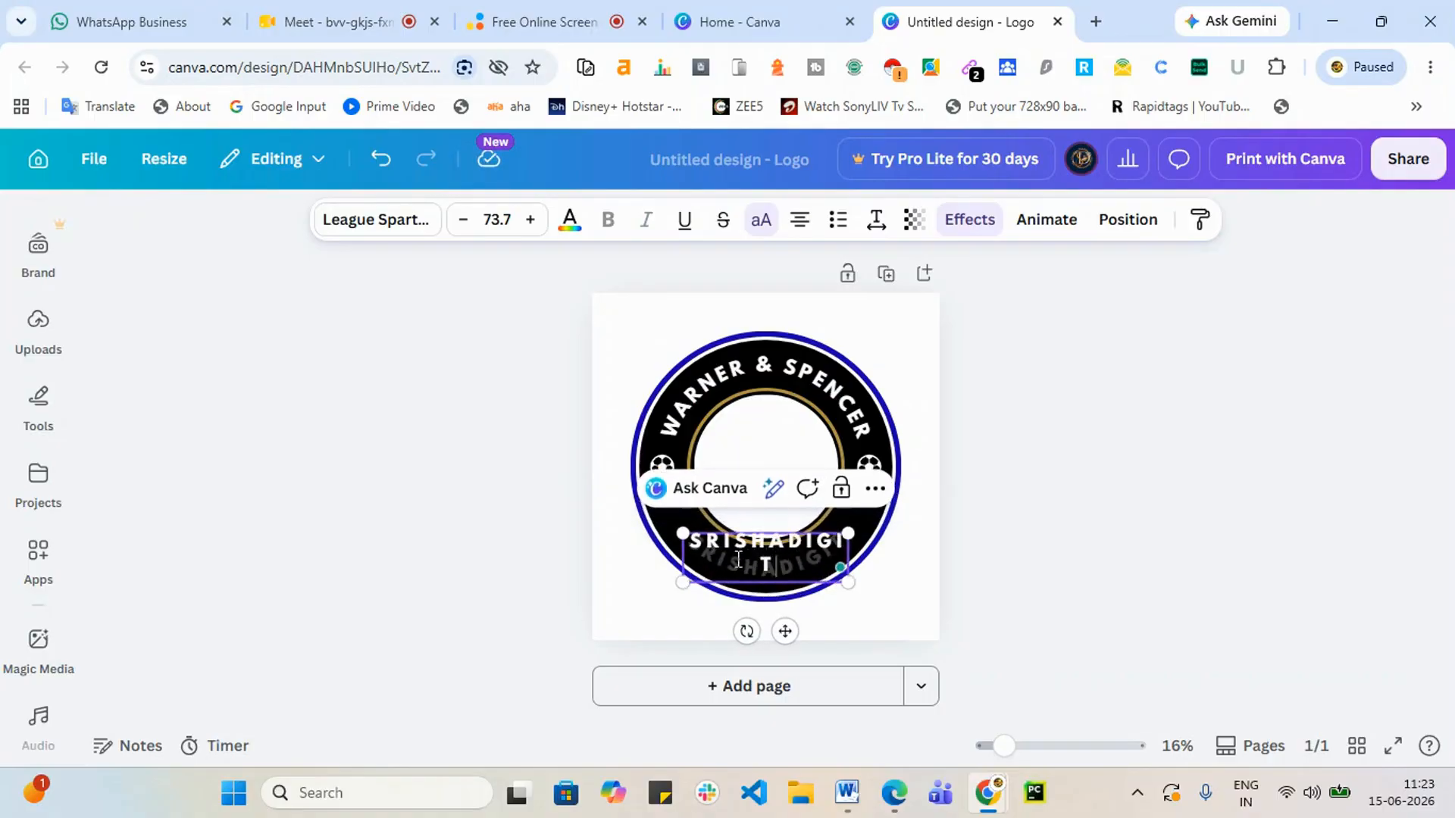
pyautogui.click(1165, 611)
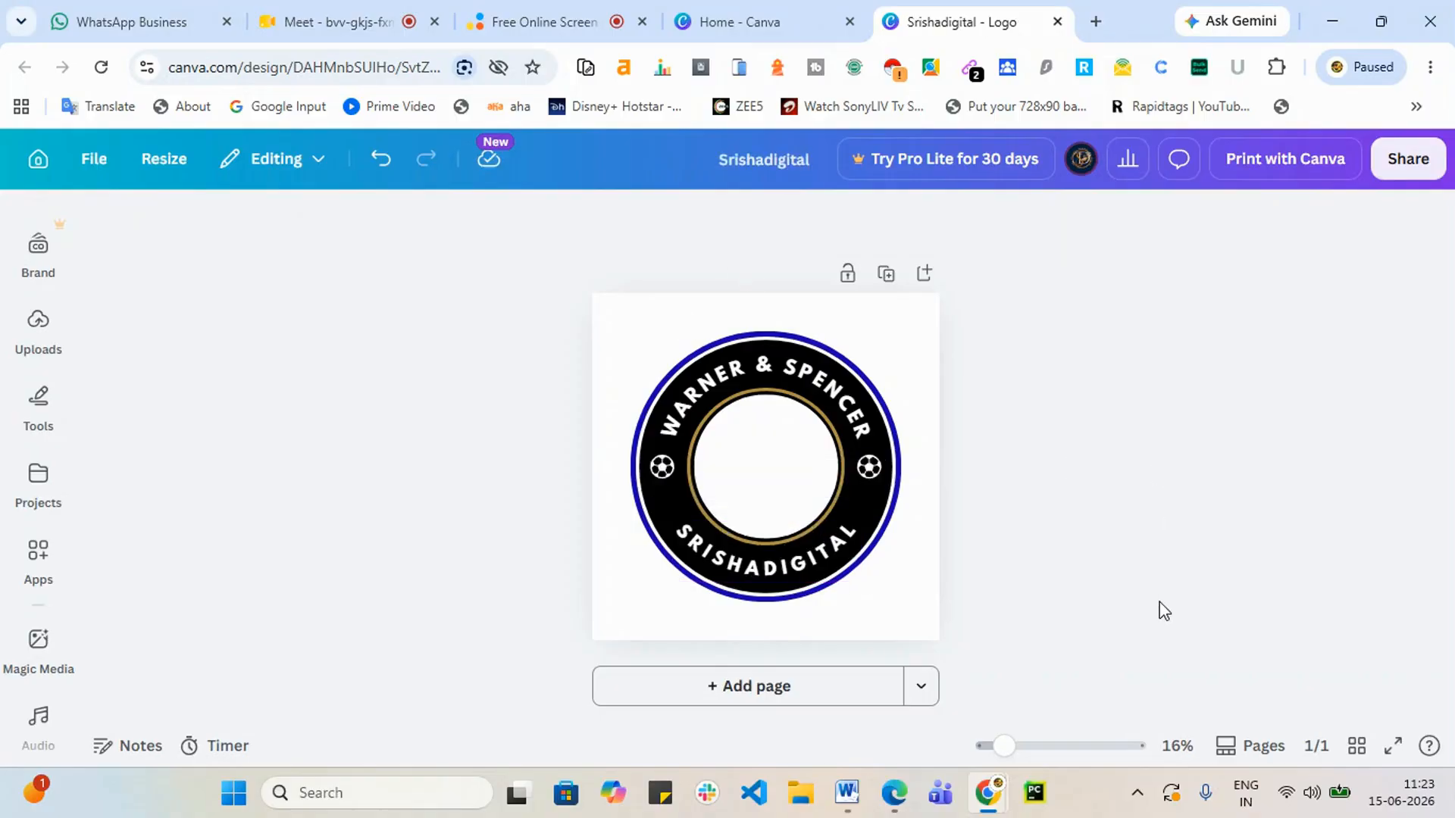
# Step: Replace the top curved text WARNER & SPENCER with 'ONLINE TRAINING'
pyautogui.click(775, 369)
pyautogui.click(773, 366)
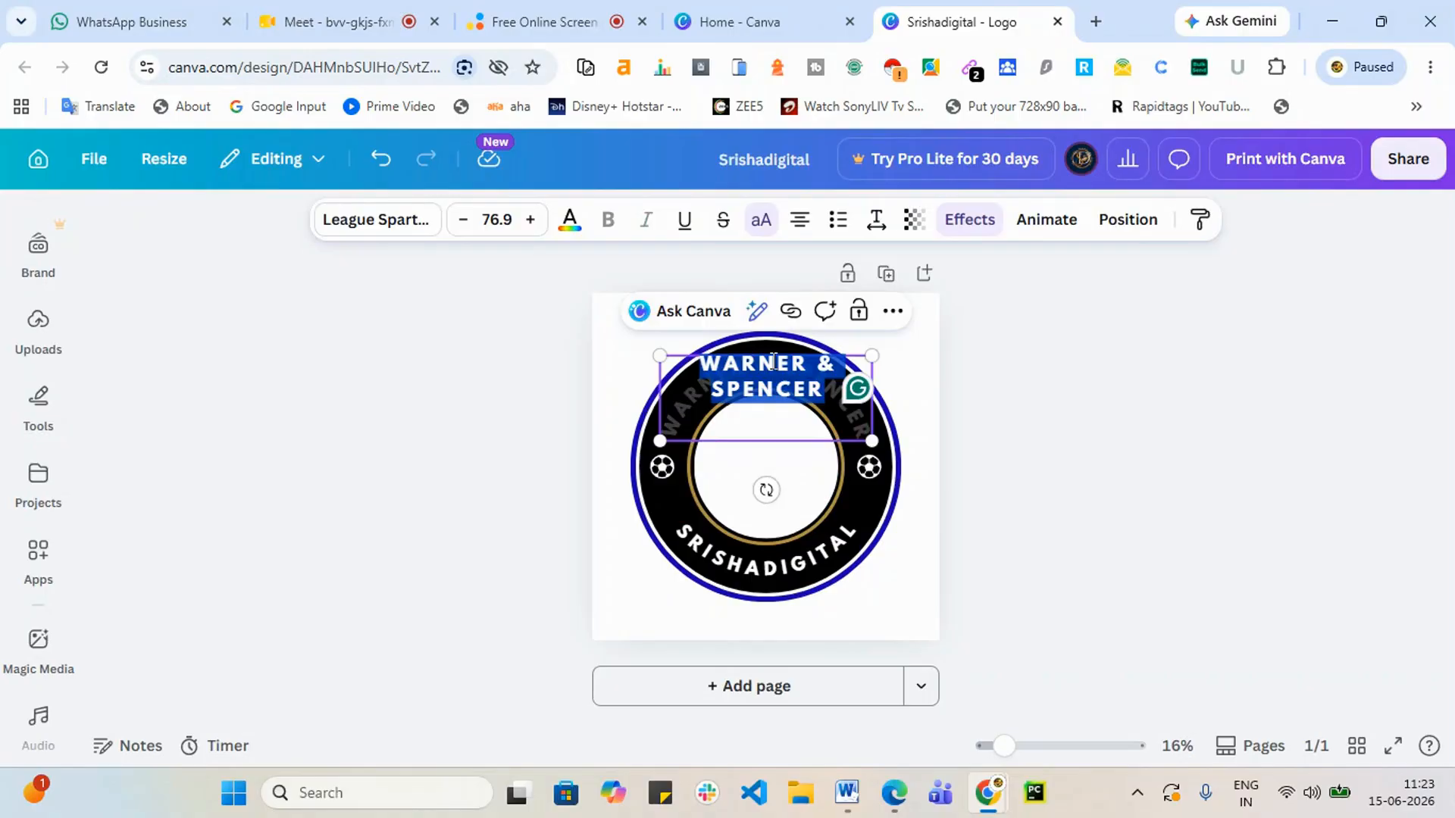
pyautogui.write('ONLINETR')
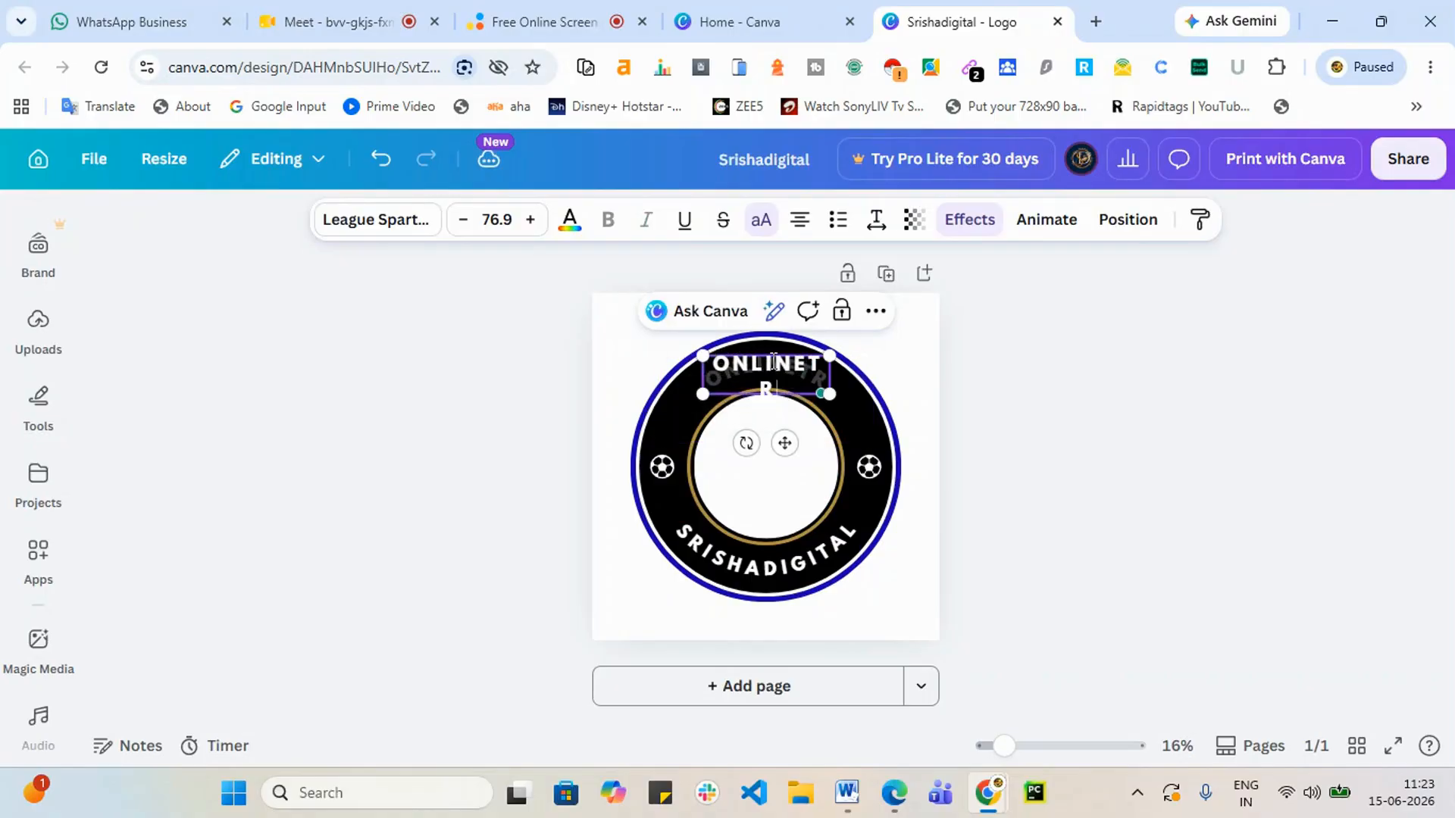
pyautogui.write('AINING')
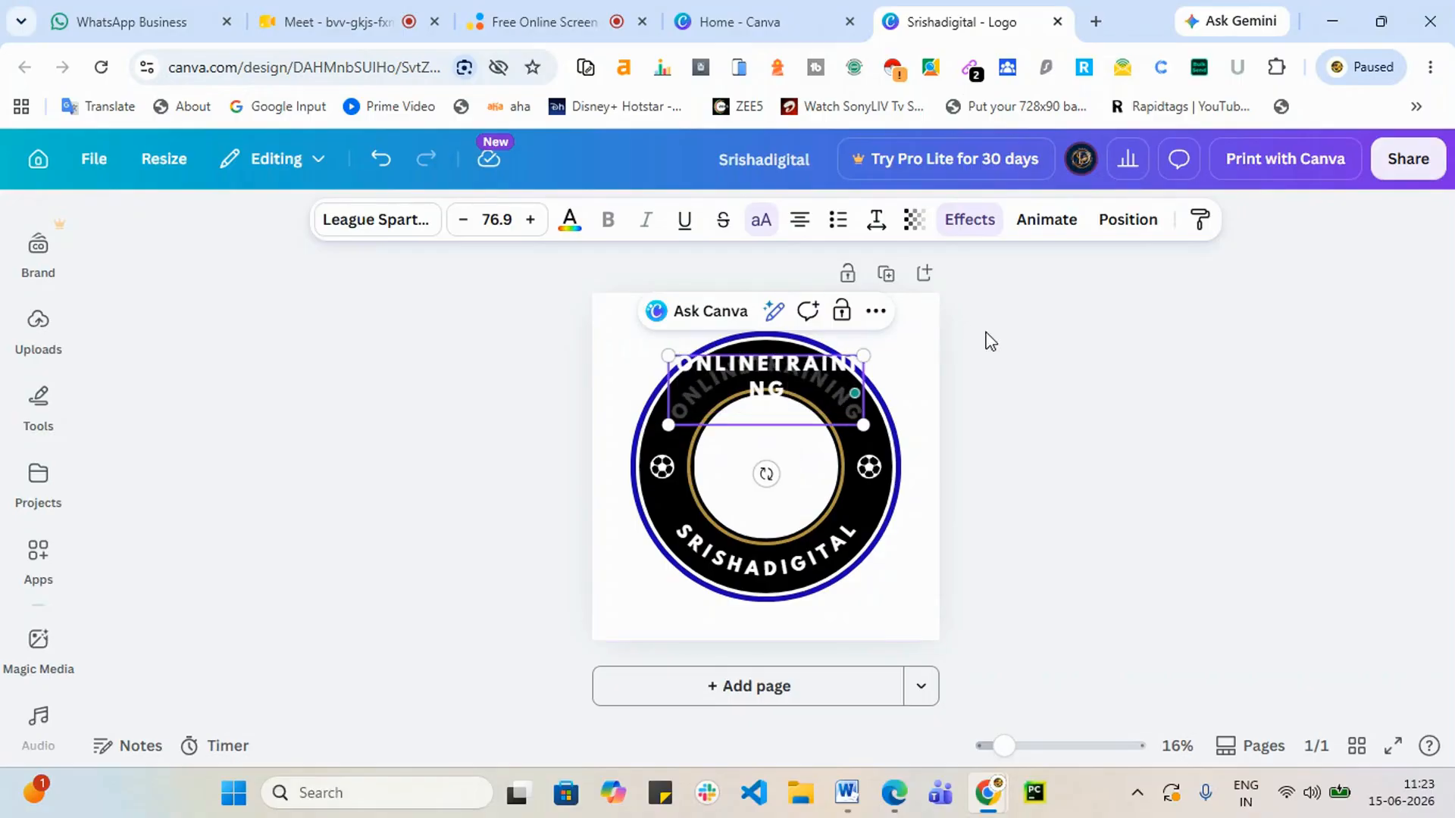
pyautogui.click(1067, 482)
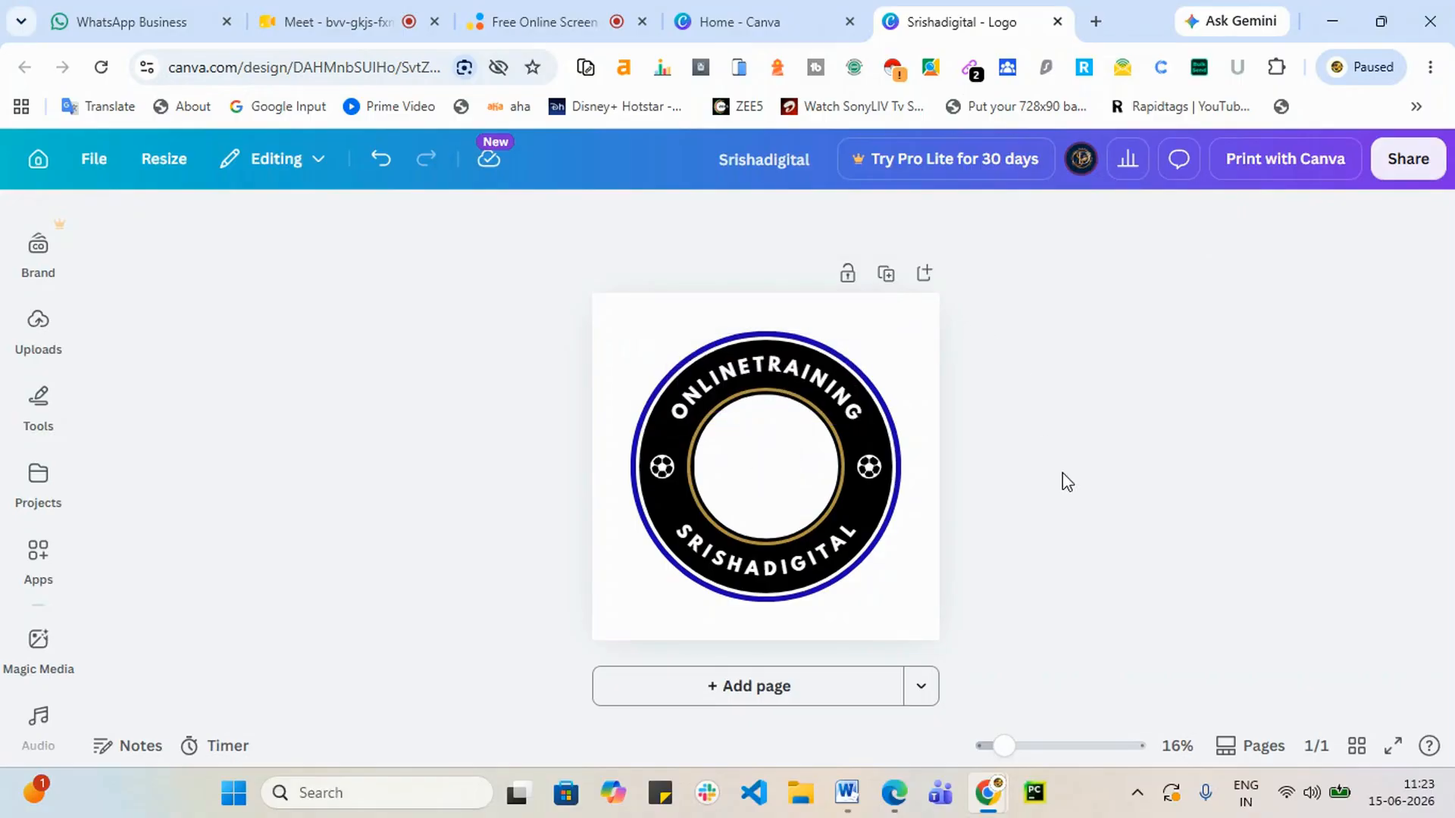
pyautogui.doubleClick(762, 373)
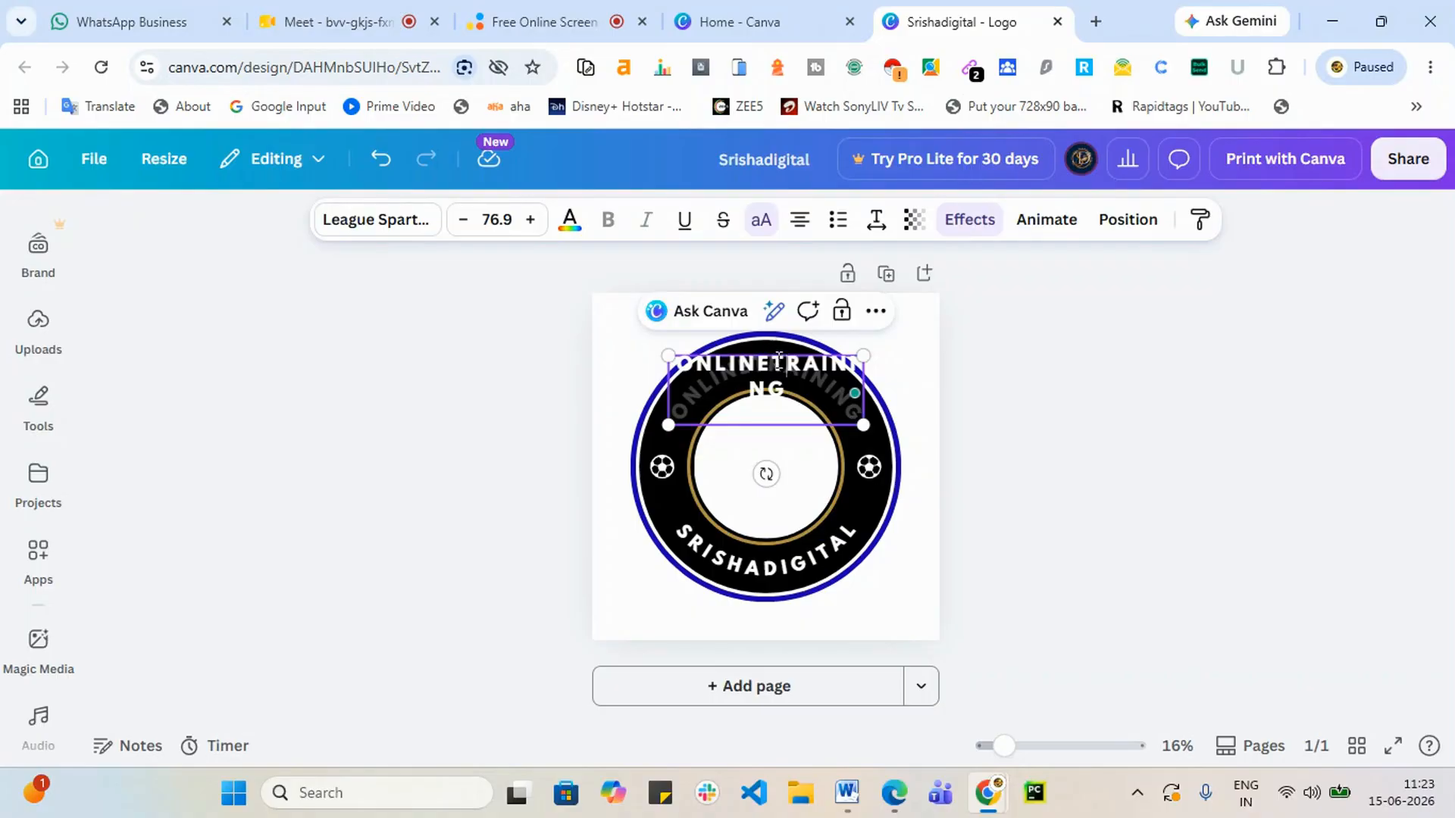
pyautogui.click(1323, 533)
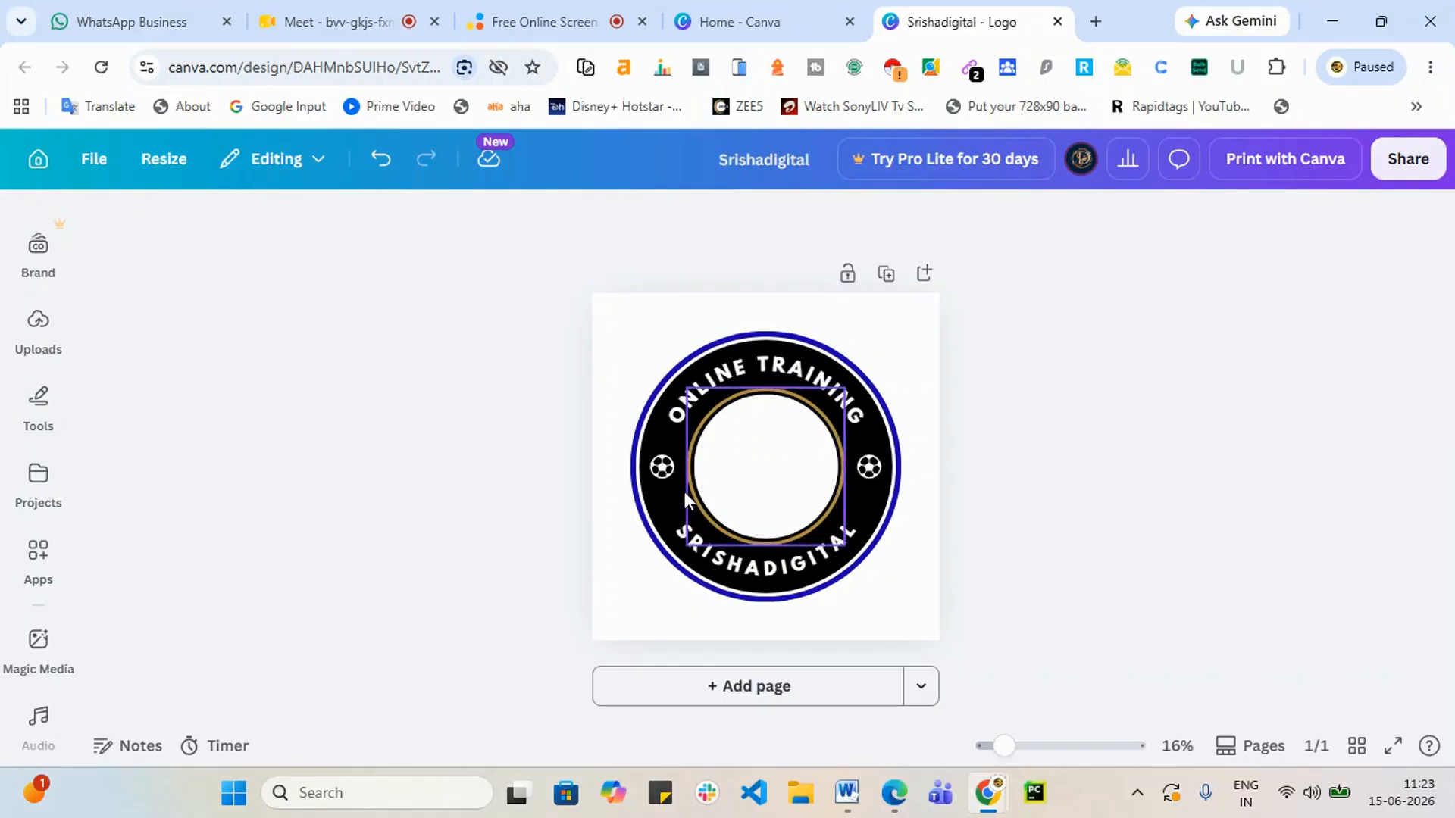
# Step: Recolour the left and right soccer-ball icons orange from the default solid colours
pyautogui.click(660, 463)
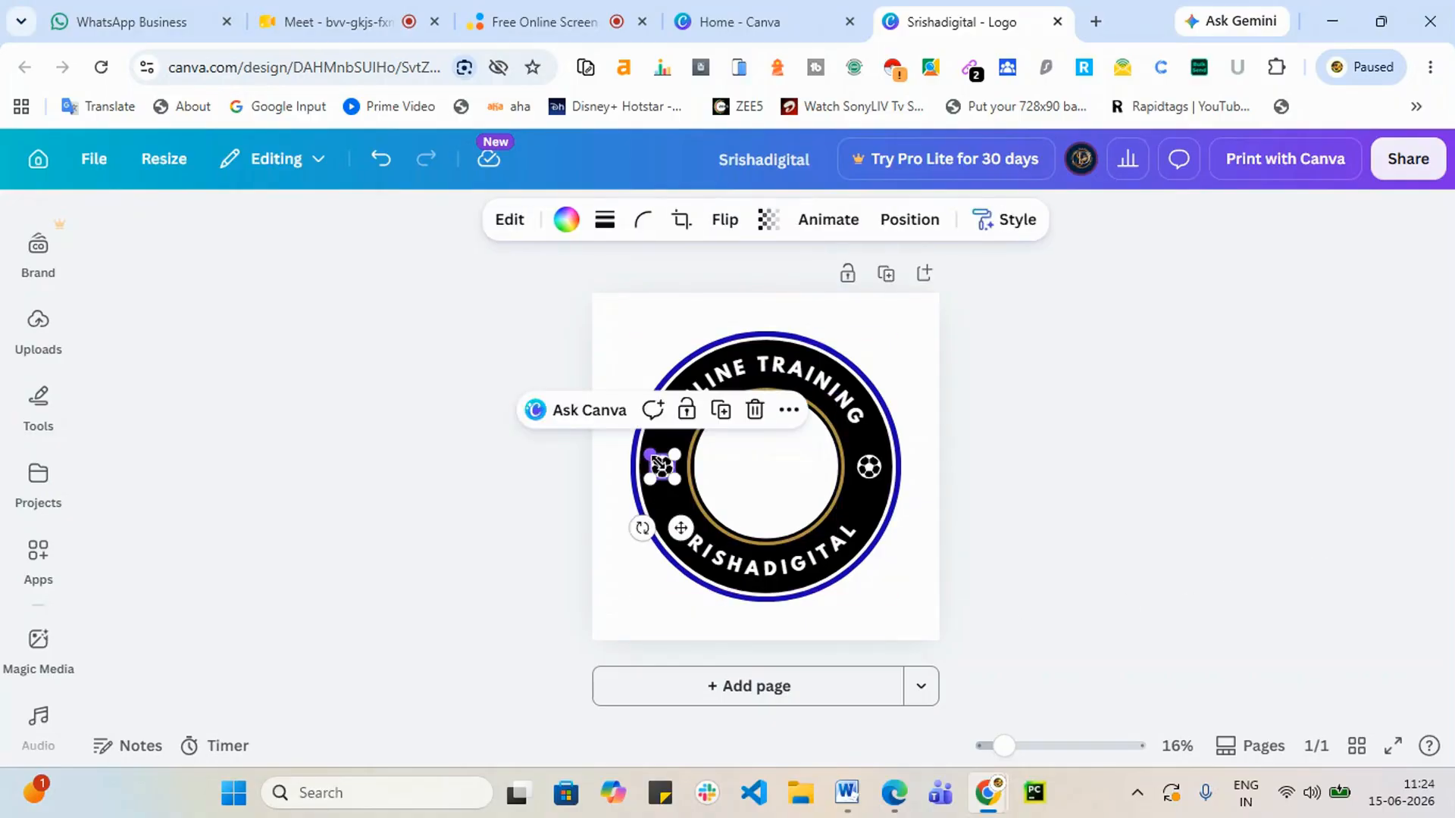
pyautogui.click(566, 220)
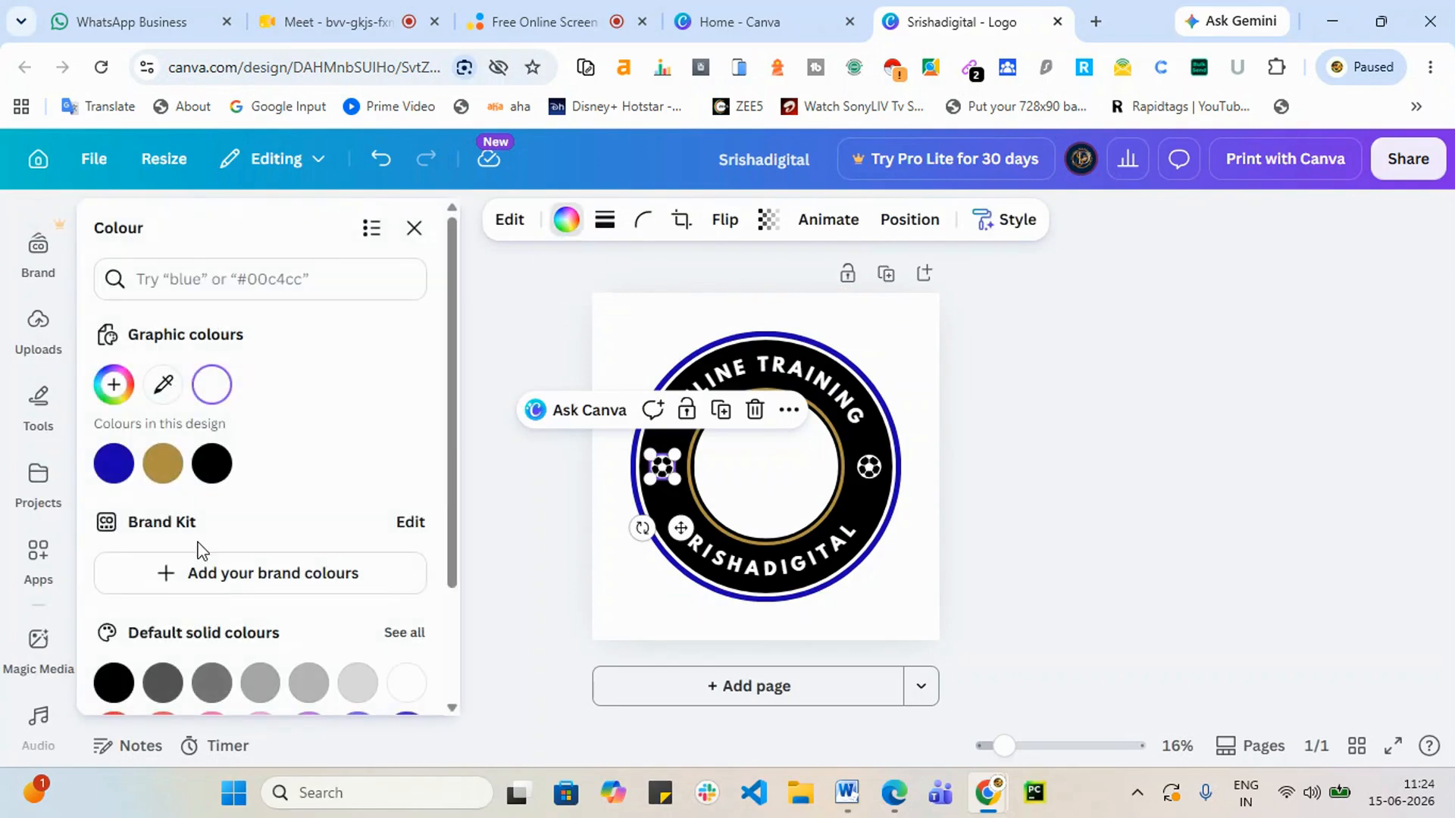
pyautogui.scroll(-2, 208, 544)
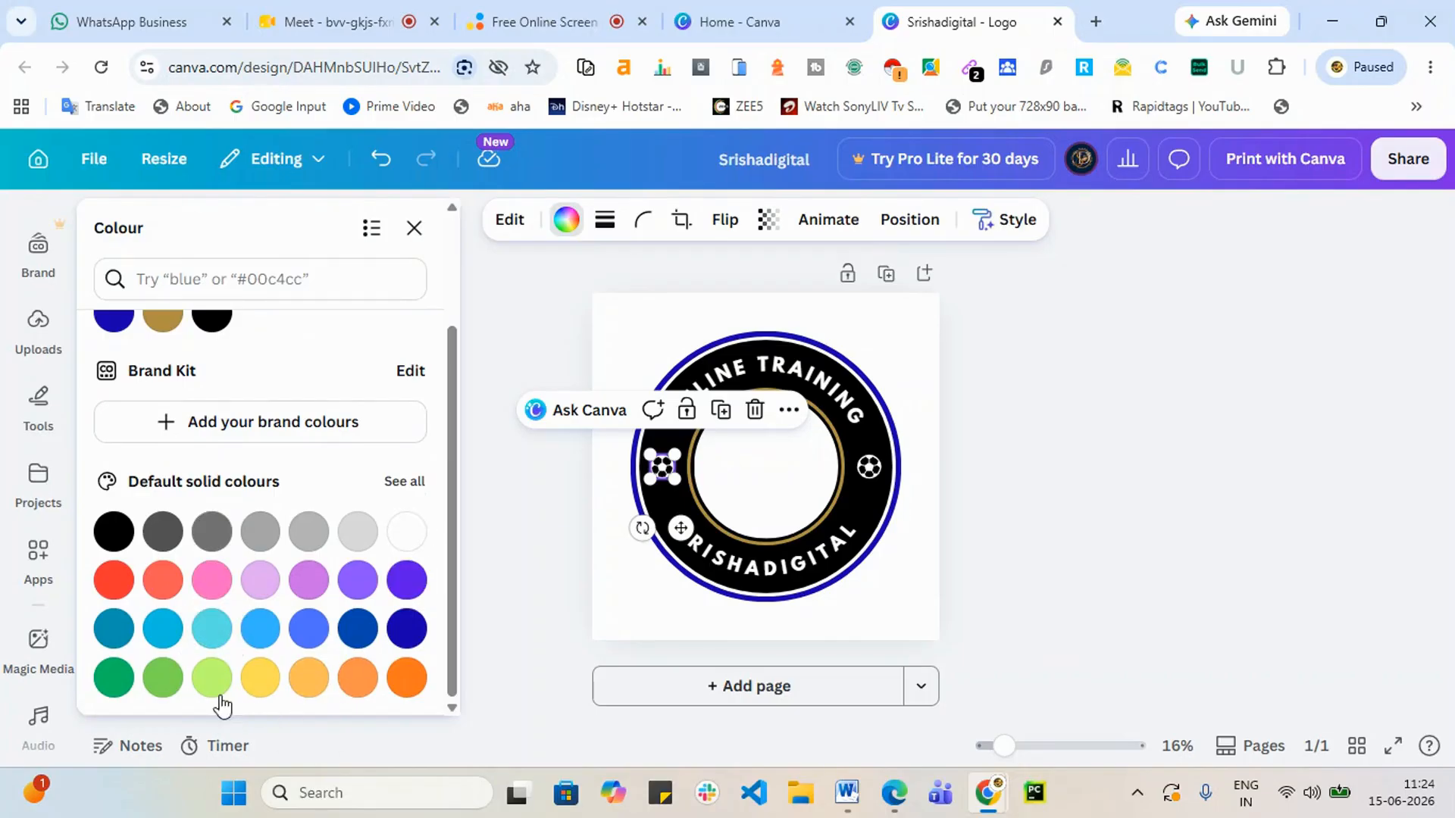
pyautogui.click(406, 680)
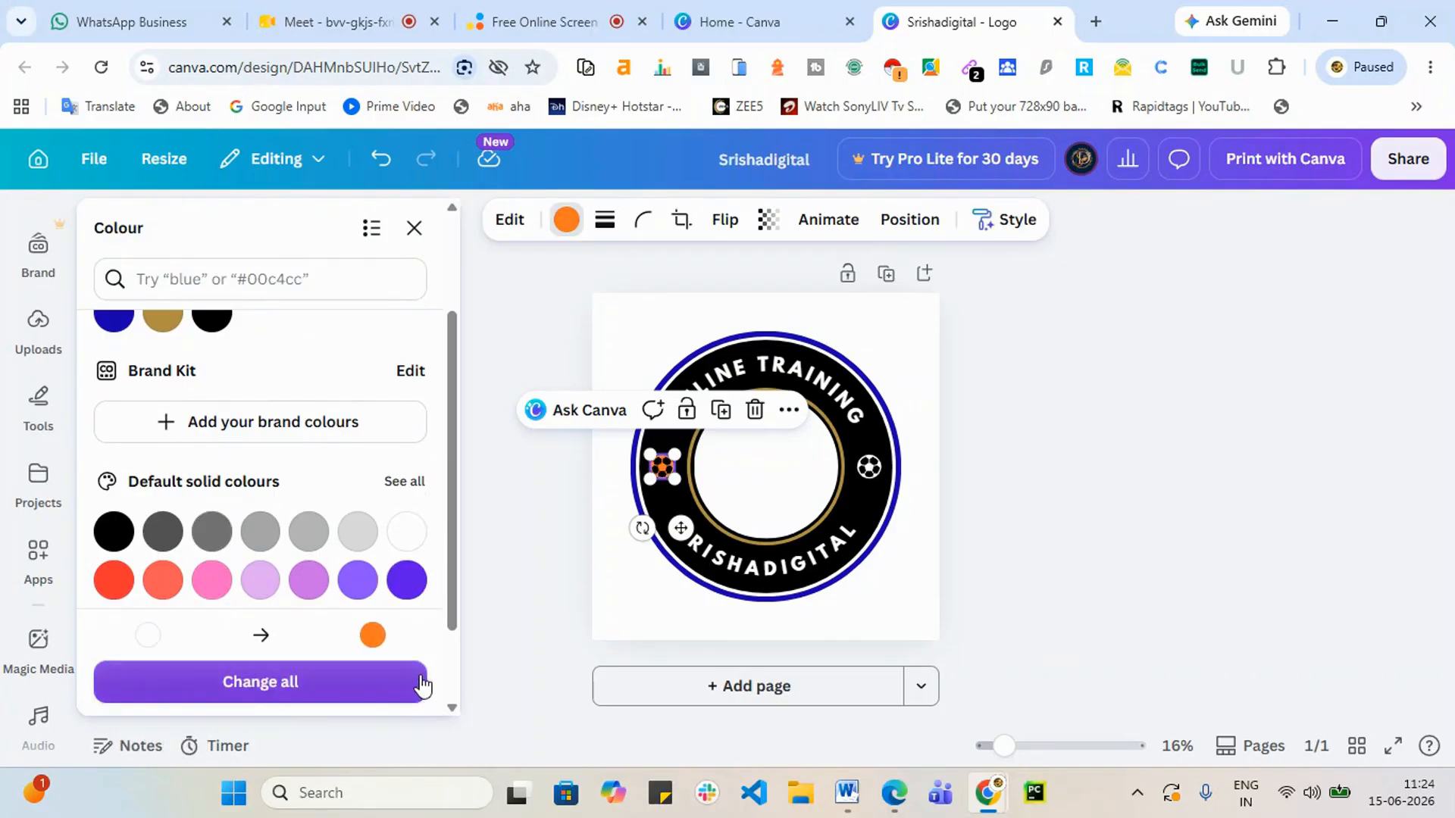
pyautogui.click(875, 470)
pyautogui.click(407, 677)
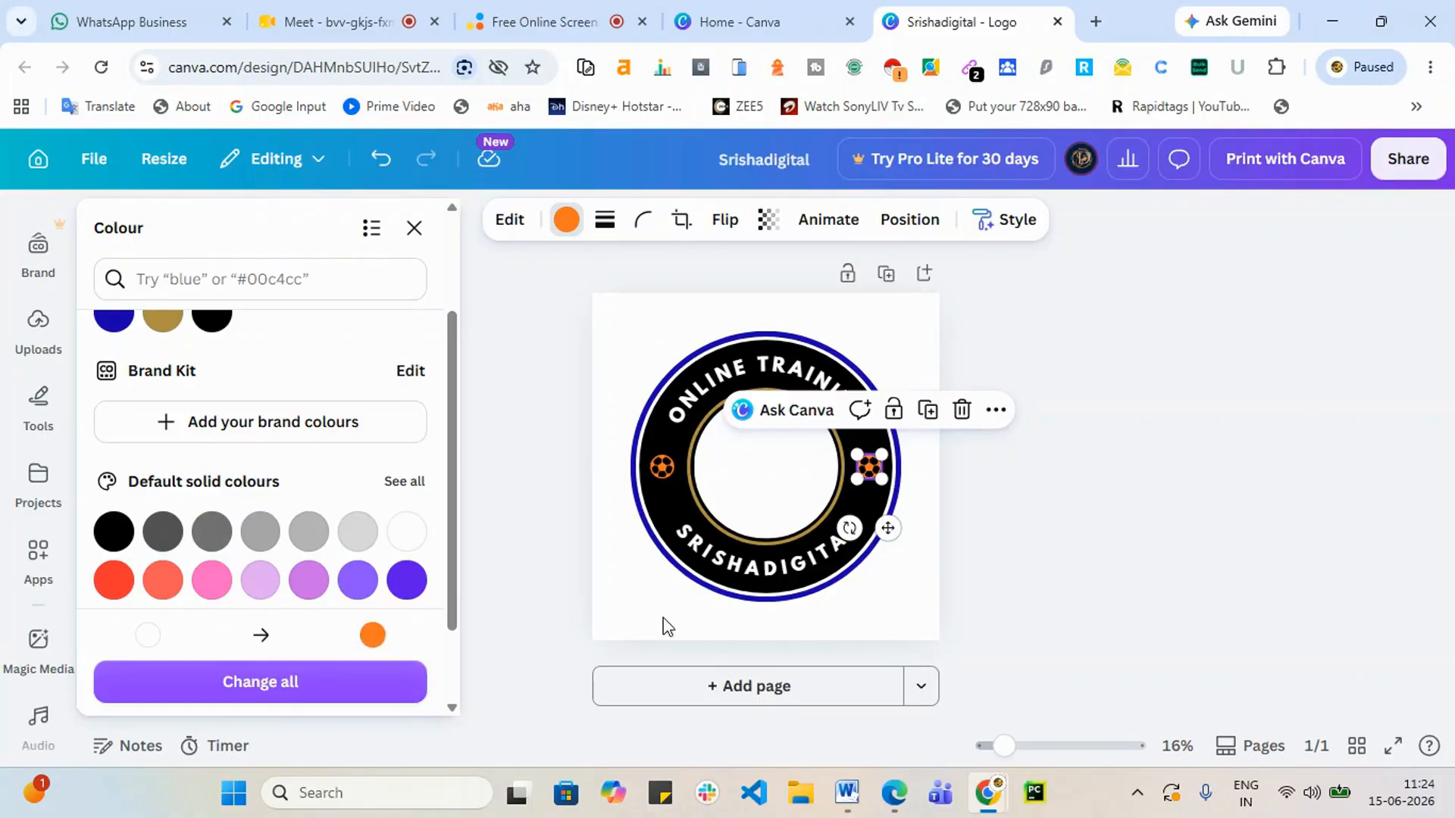
pyautogui.press('Escape')
pyautogui.click(1240, 493)
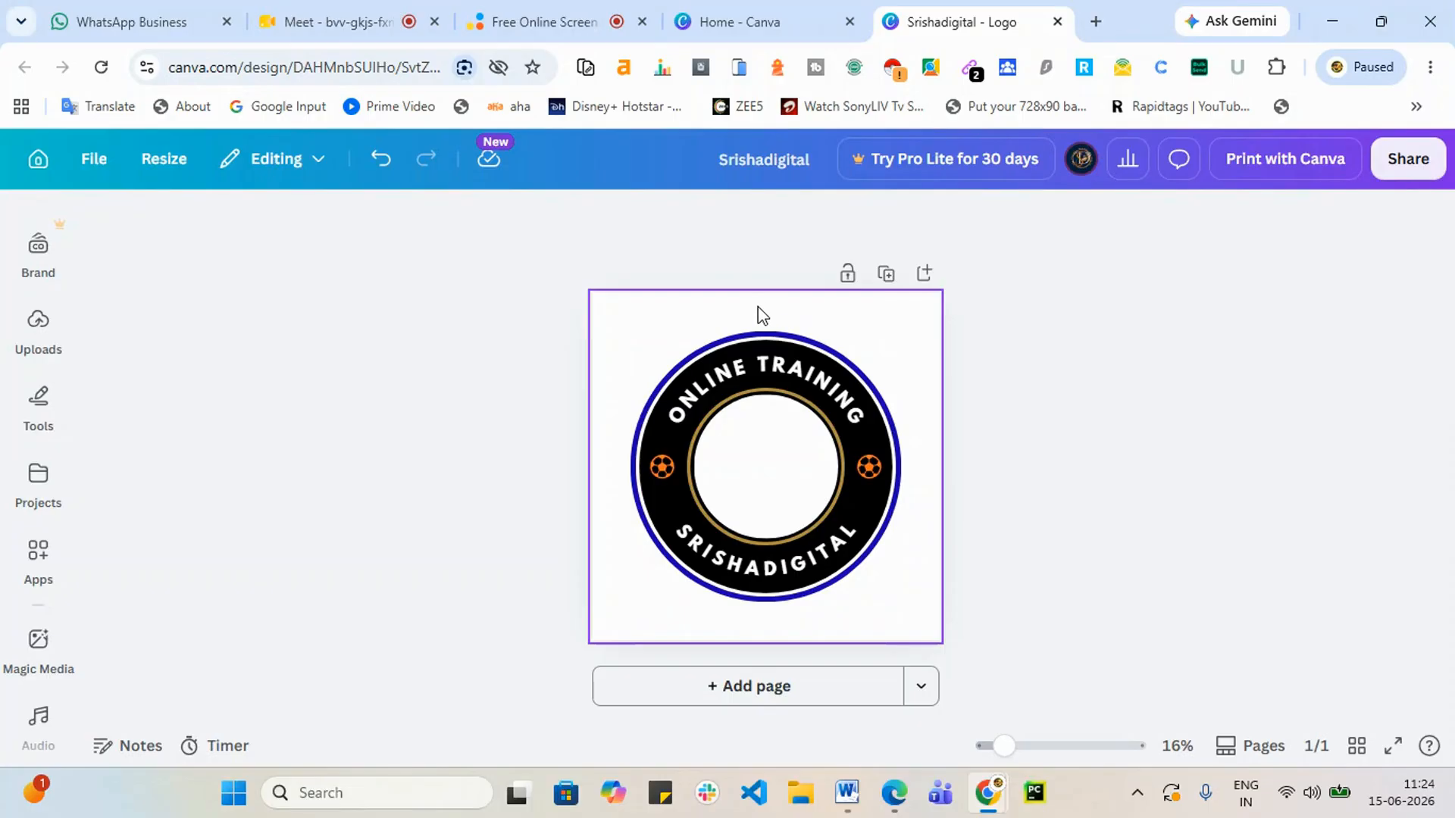
# Step: Open the Elements panel and search for 'online training'
pyautogui.click(40, 345)
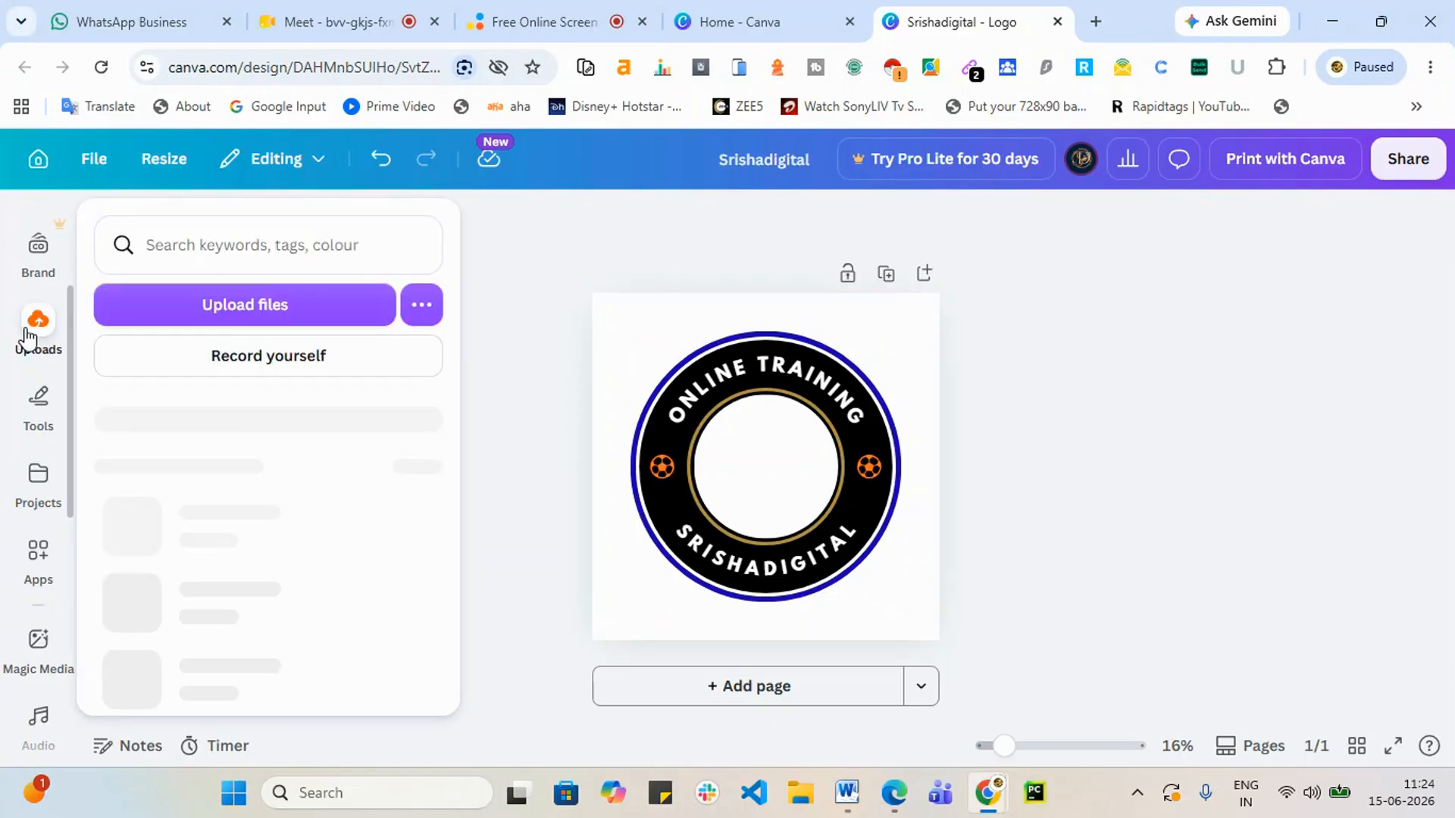
pyautogui.click(39, 345)
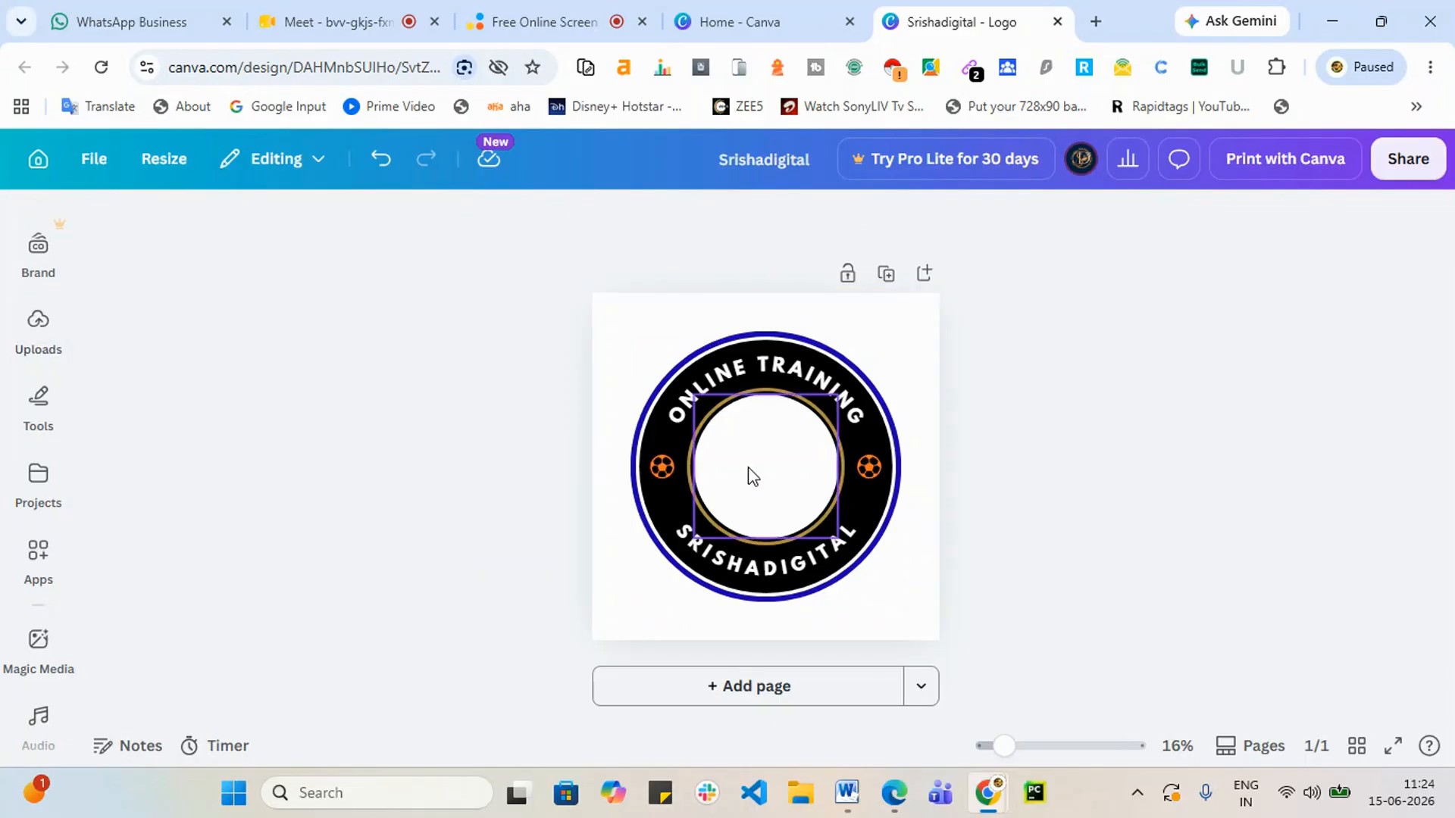
pyautogui.scroll(3, 46, 375)
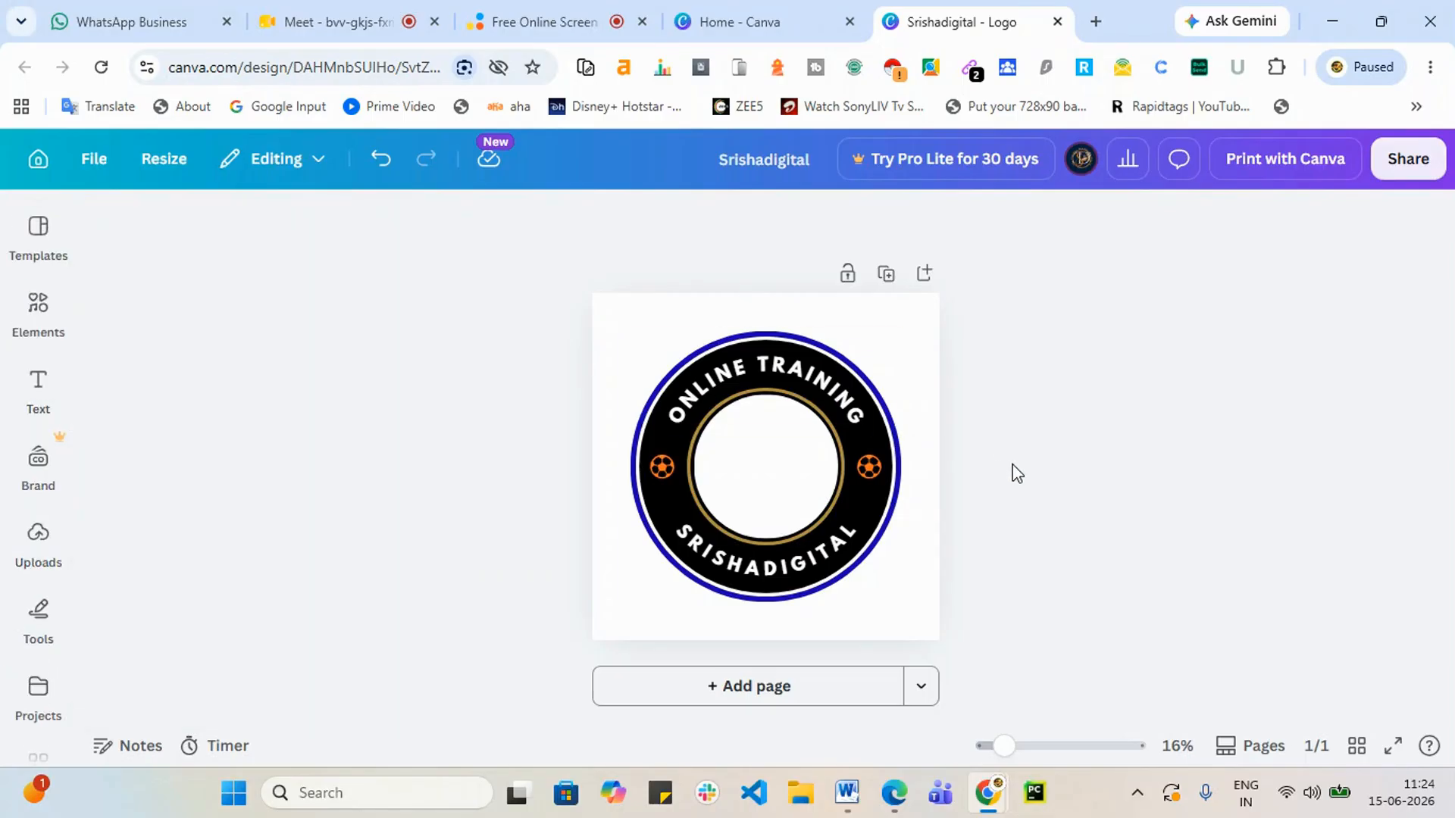
pyautogui.moveTo(40, 308)
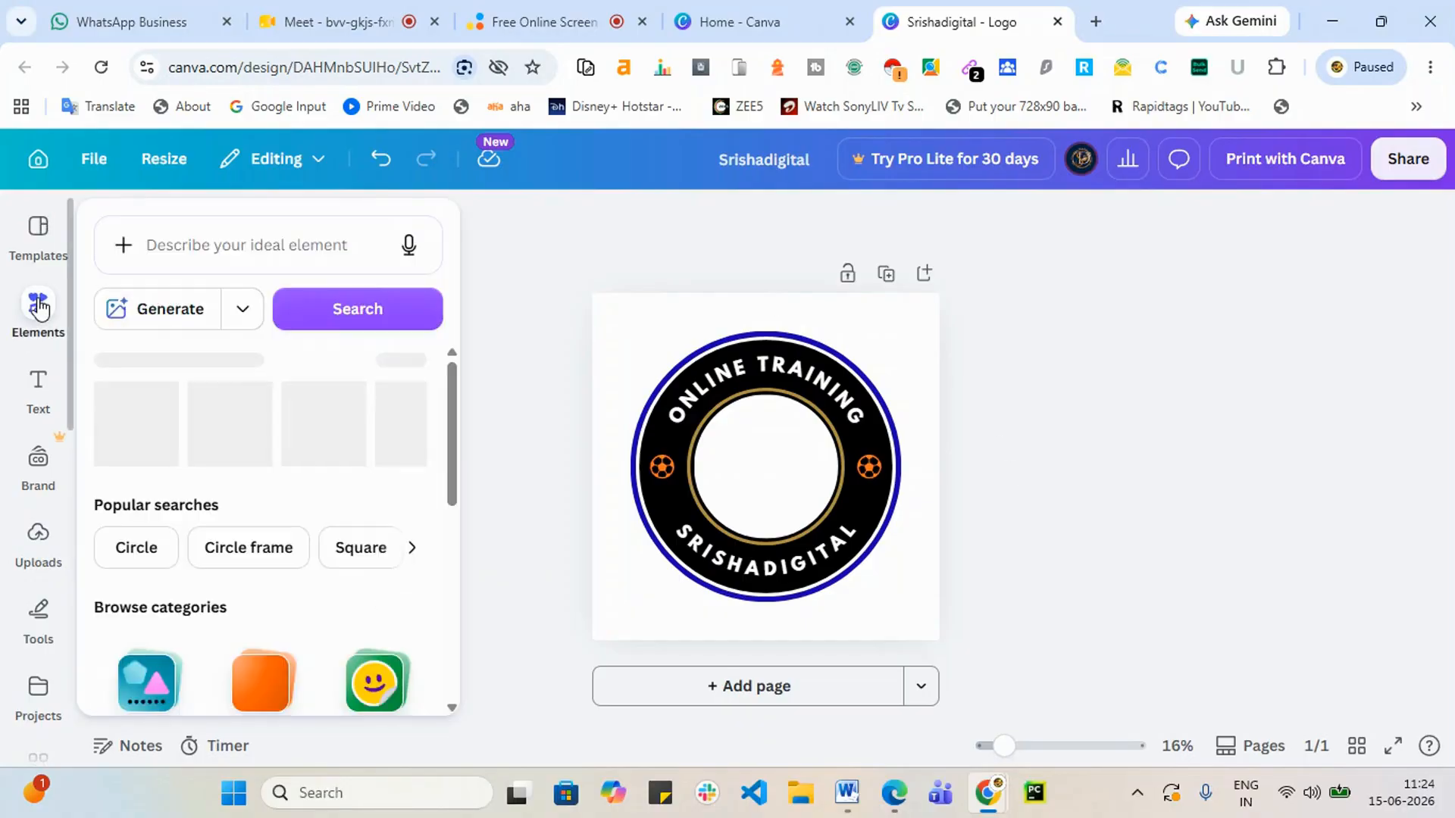
pyautogui.click(40, 308)
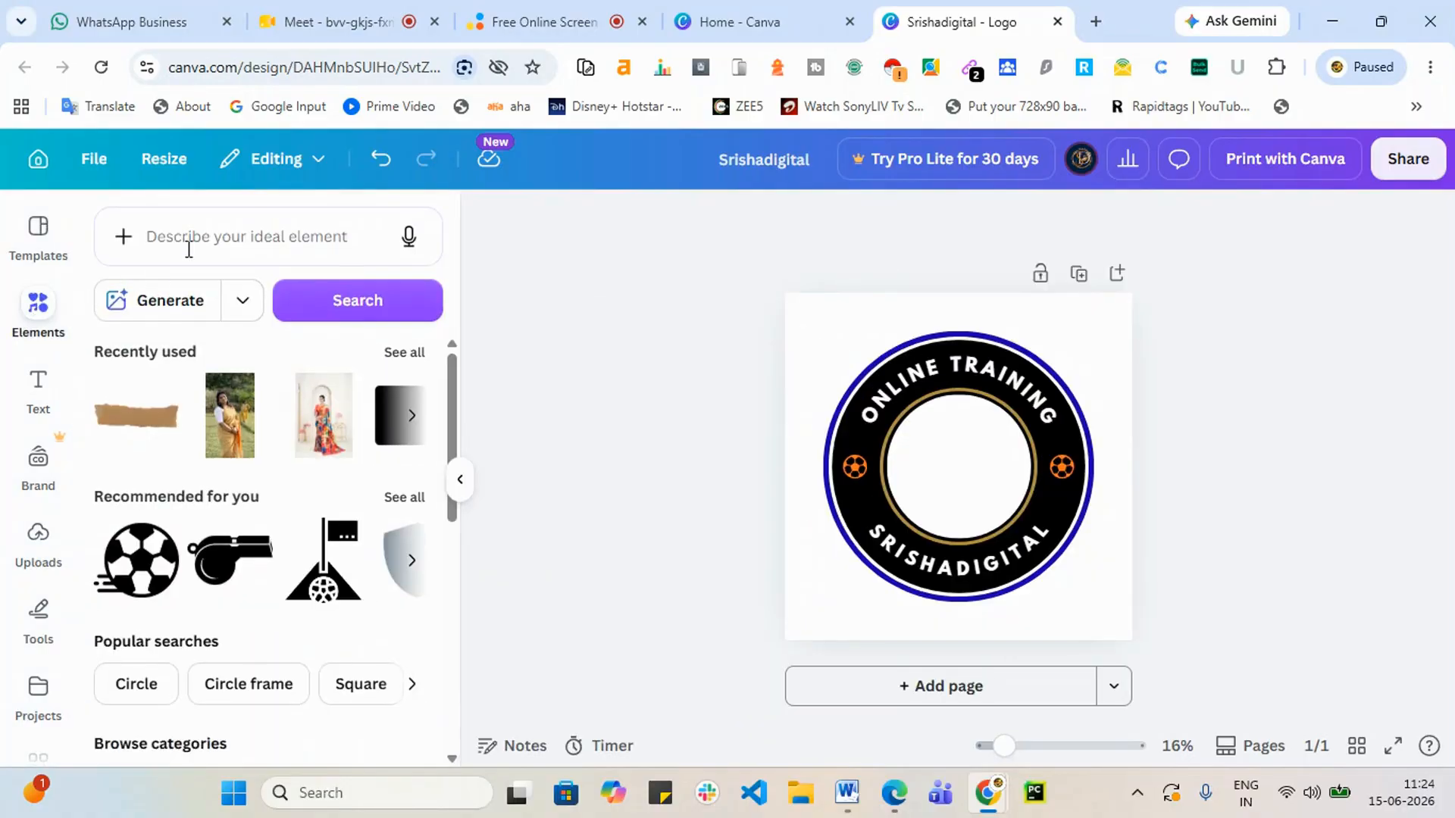
pyautogui.click(195, 241)
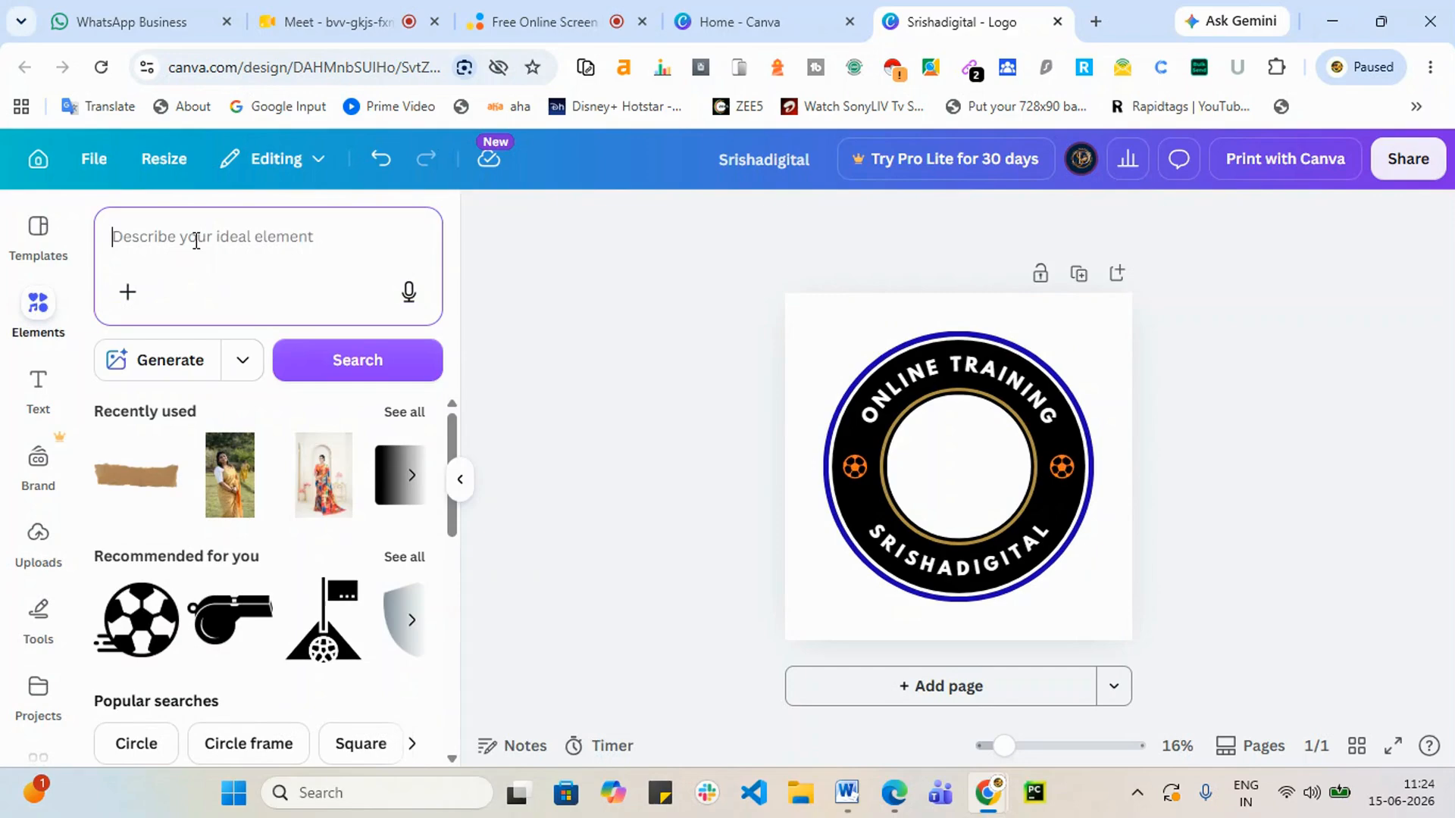
pyautogui.write('onlin')
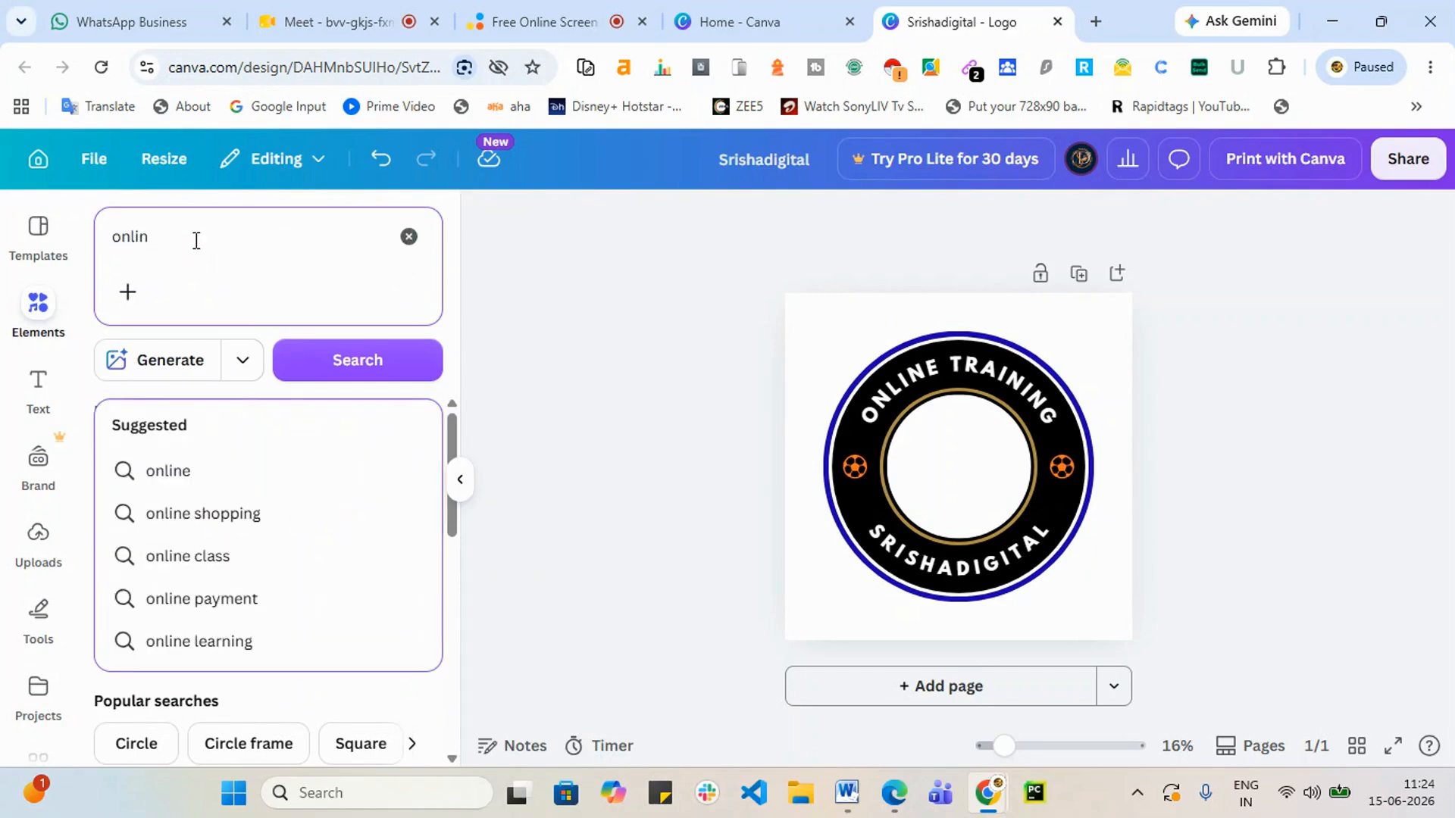
pyautogui.write(' training')
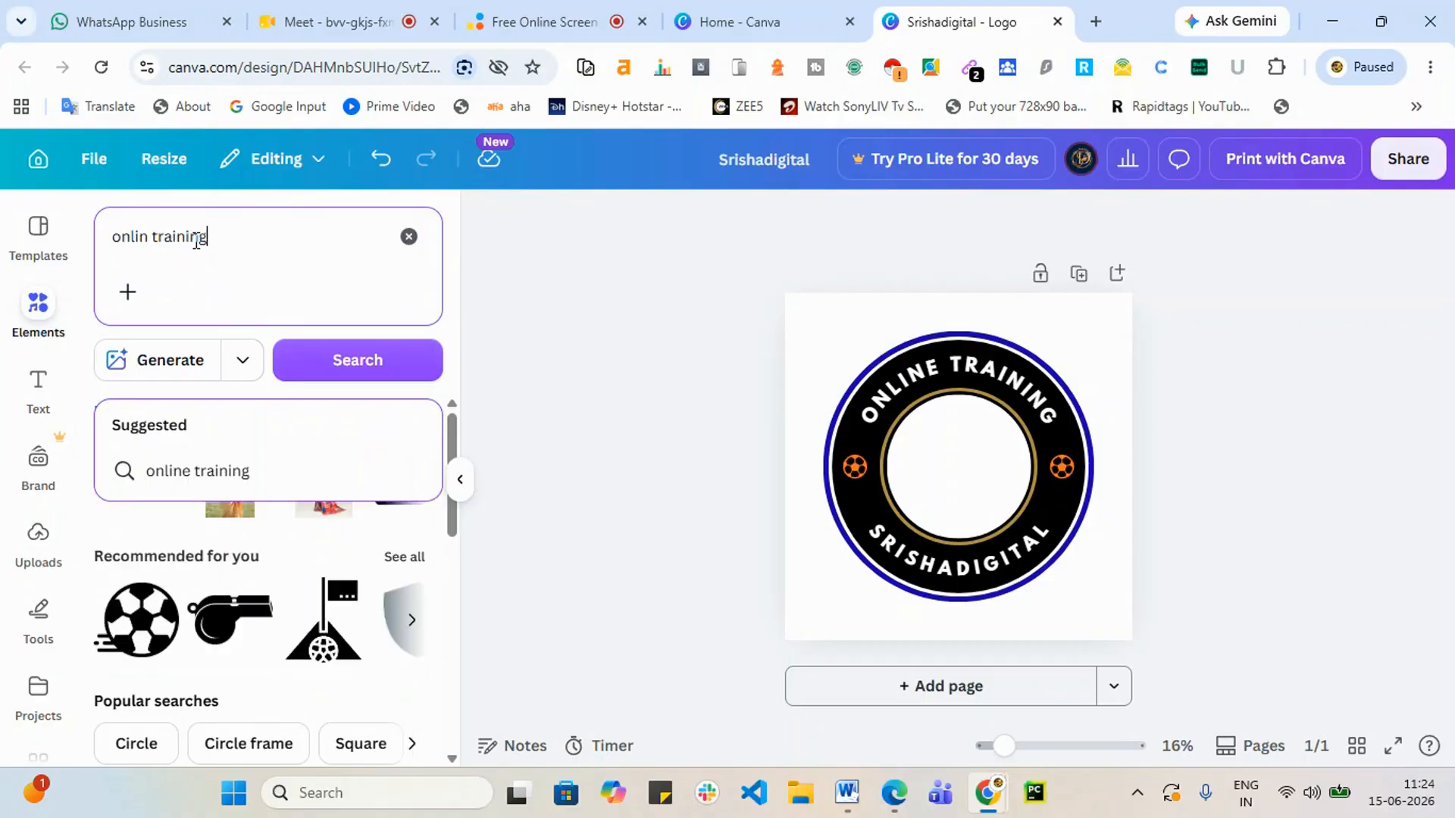
pyautogui.press('Return')
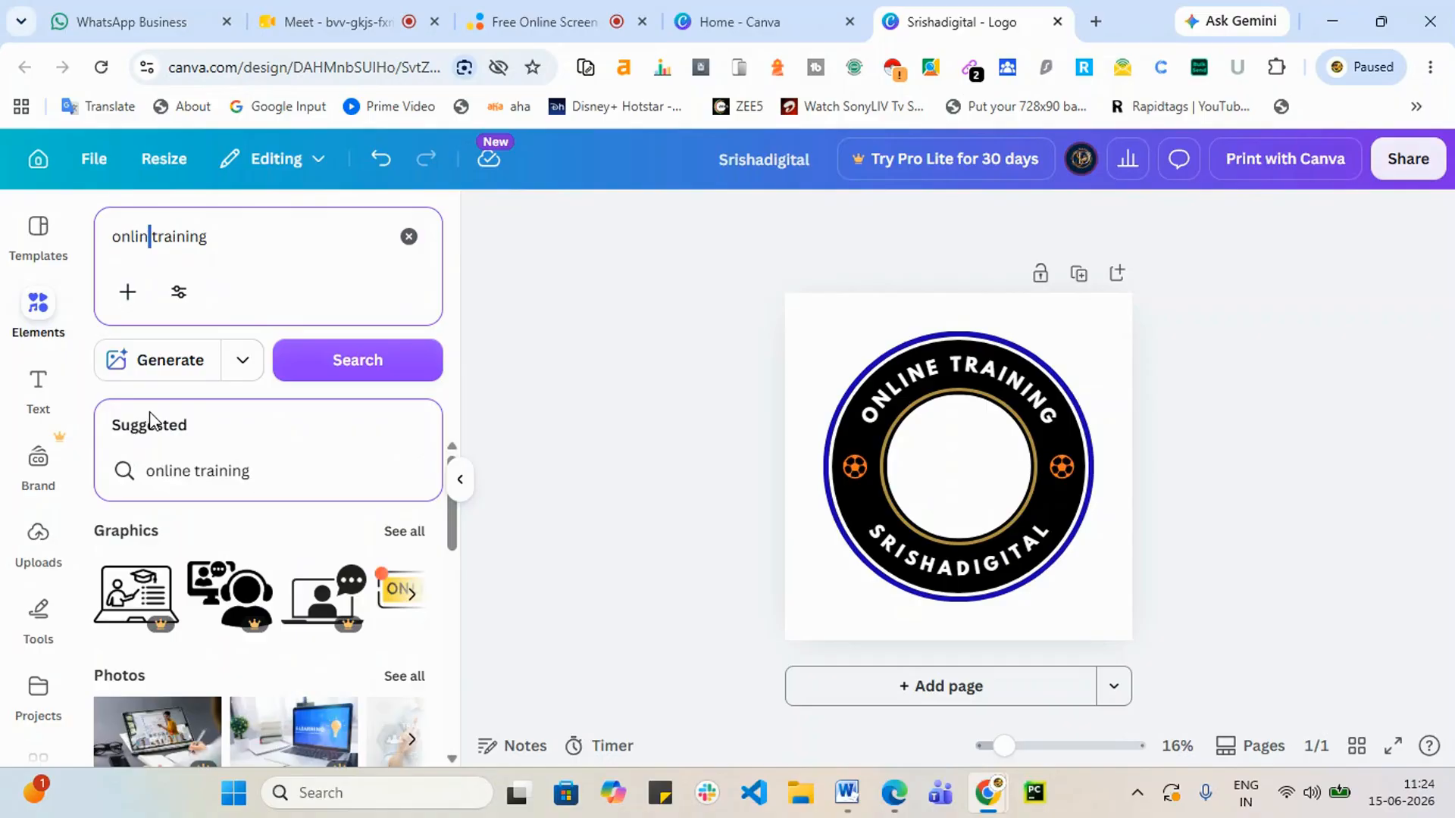
pyautogui.write('e')
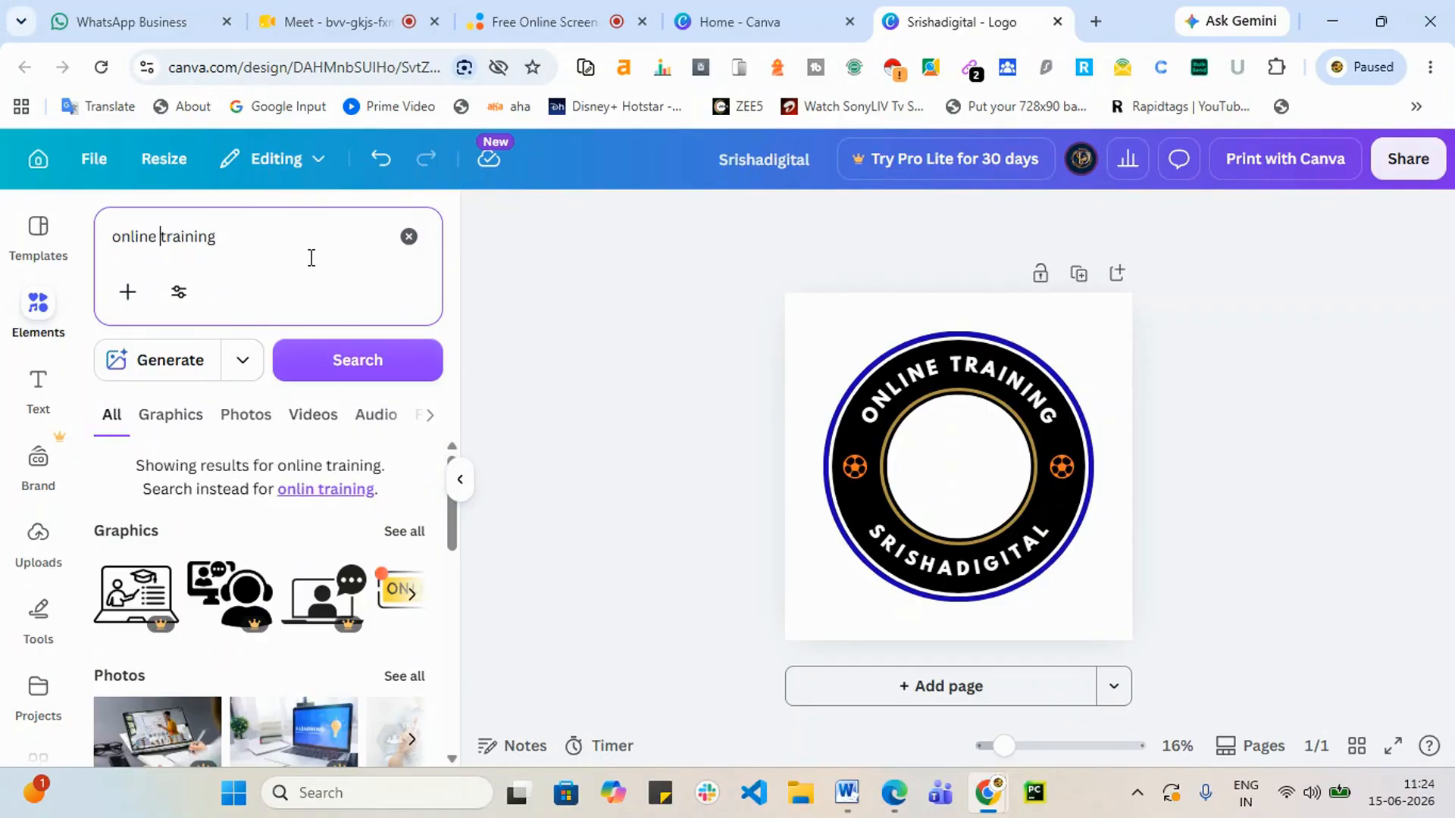
pyautogui.press('Return')
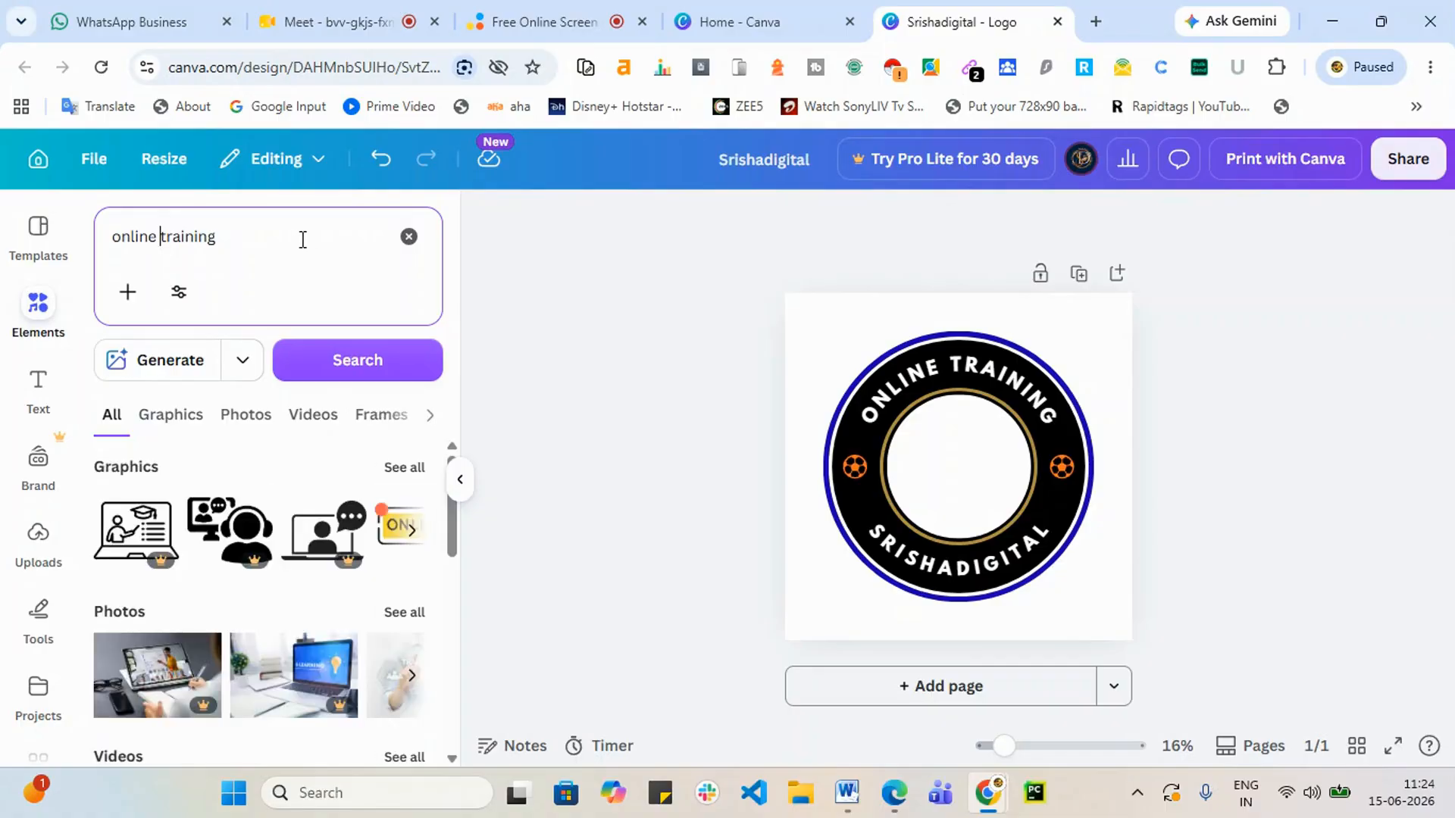
# Step: Show all 'online training' graphics and scroll through the results
pyautogui.click(401, 468)
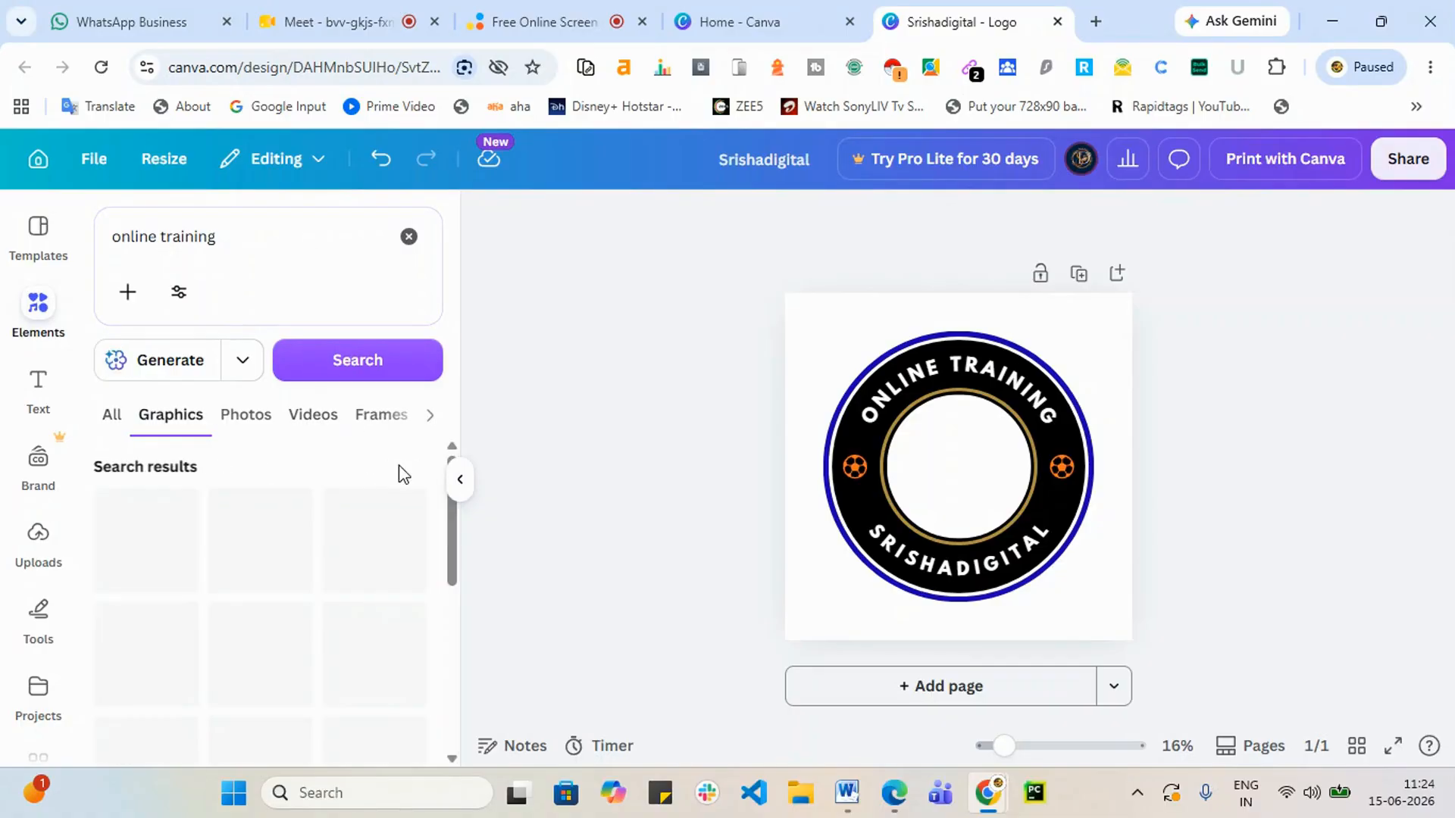
pyautogui.scroll(-3, 364, 546)
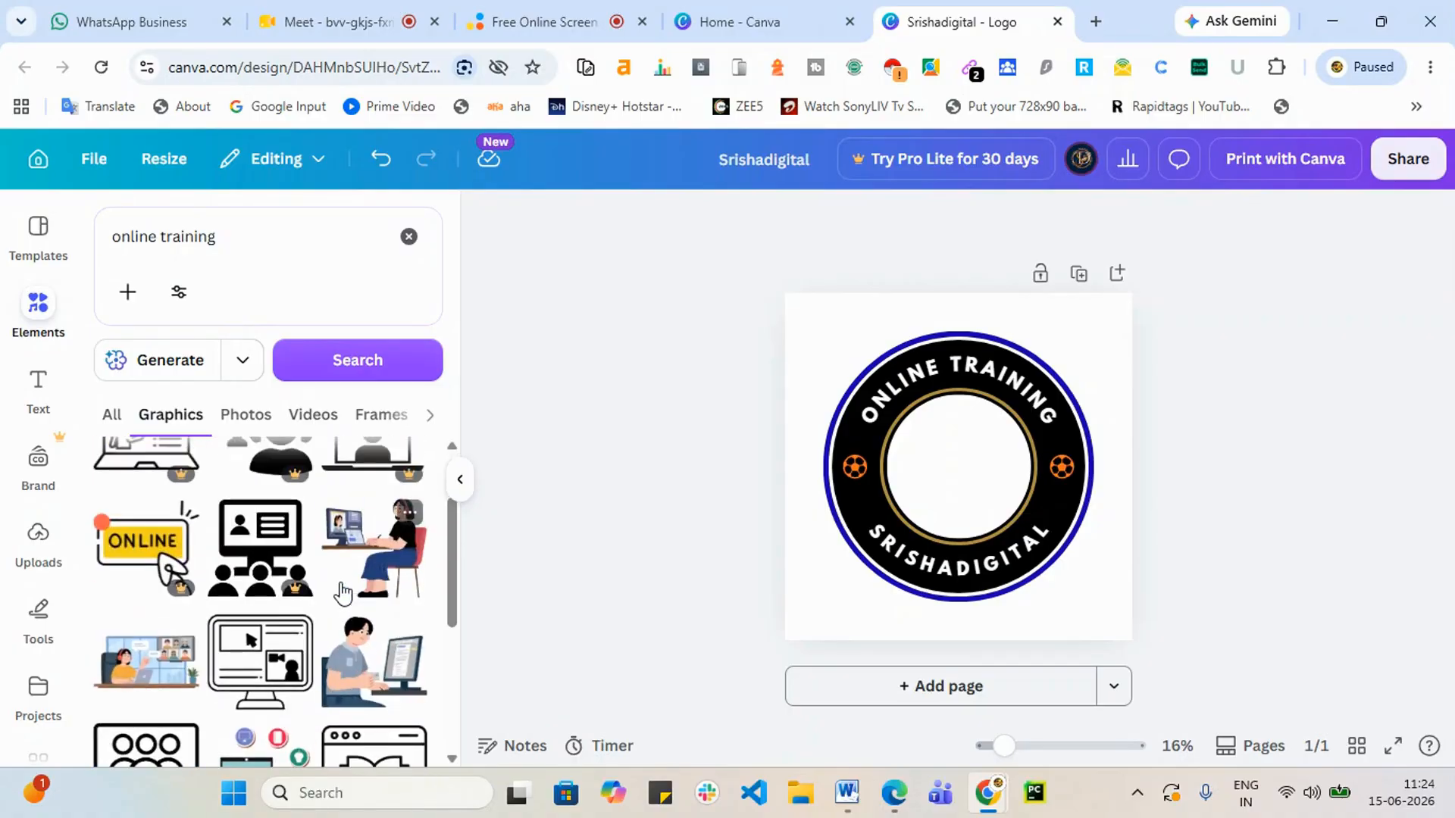
pyautogui.scroll(-3, 341, 606)
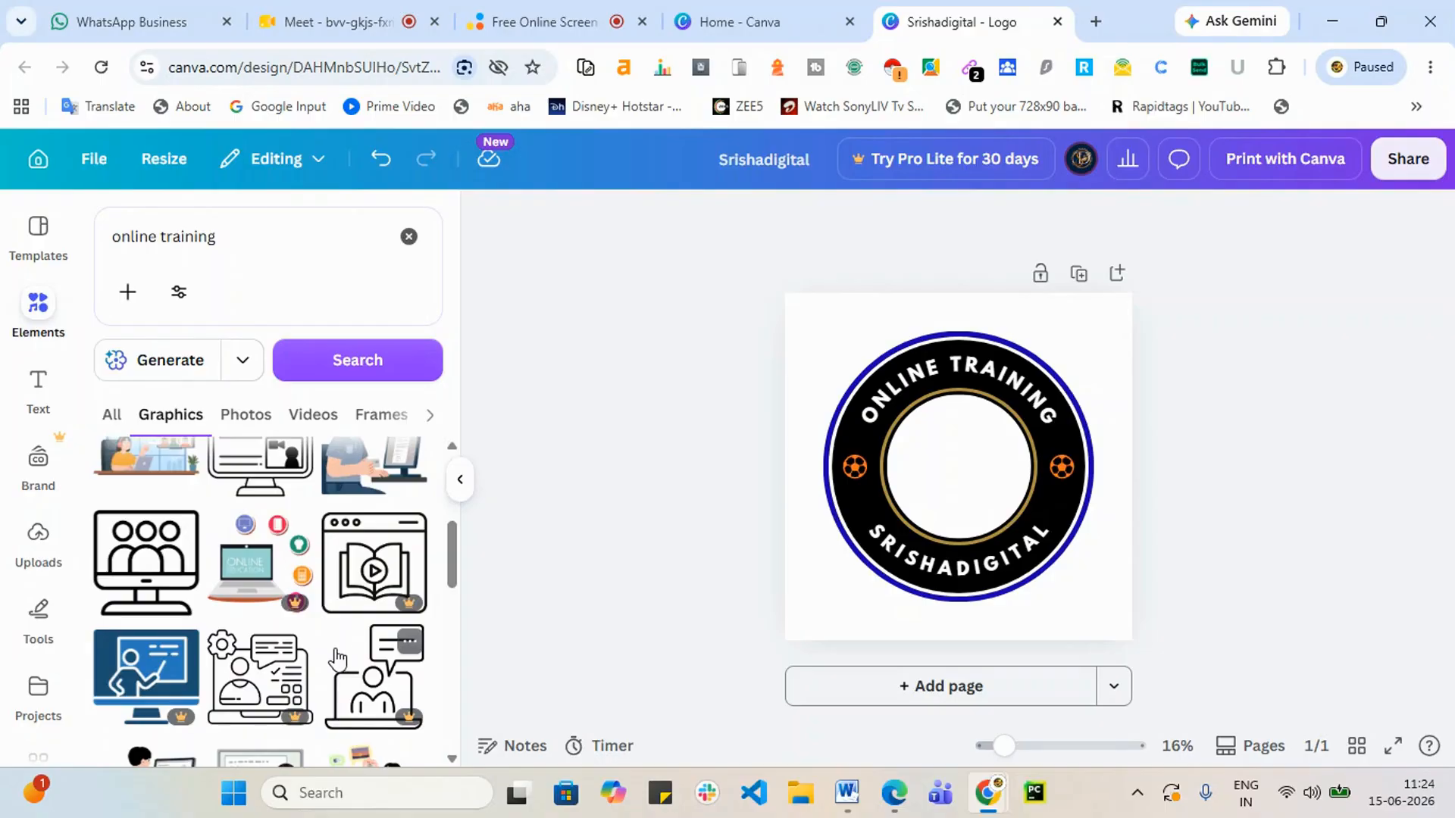
pyautogui.scroll(-2, 335, 656)
pyautogui.scroll(-3, 195, 699)
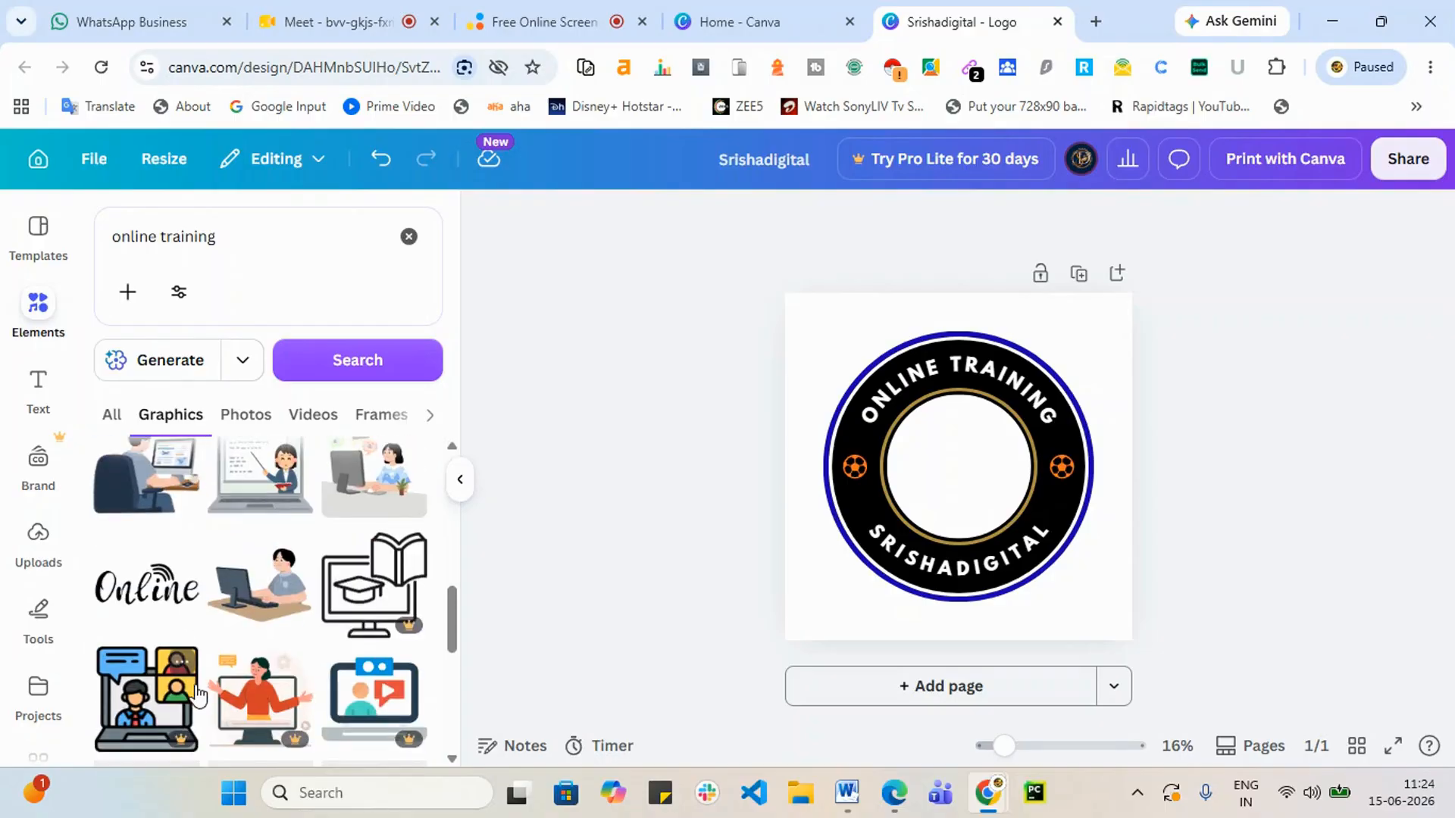
pyautogui.scroll(-3, 193, 698)
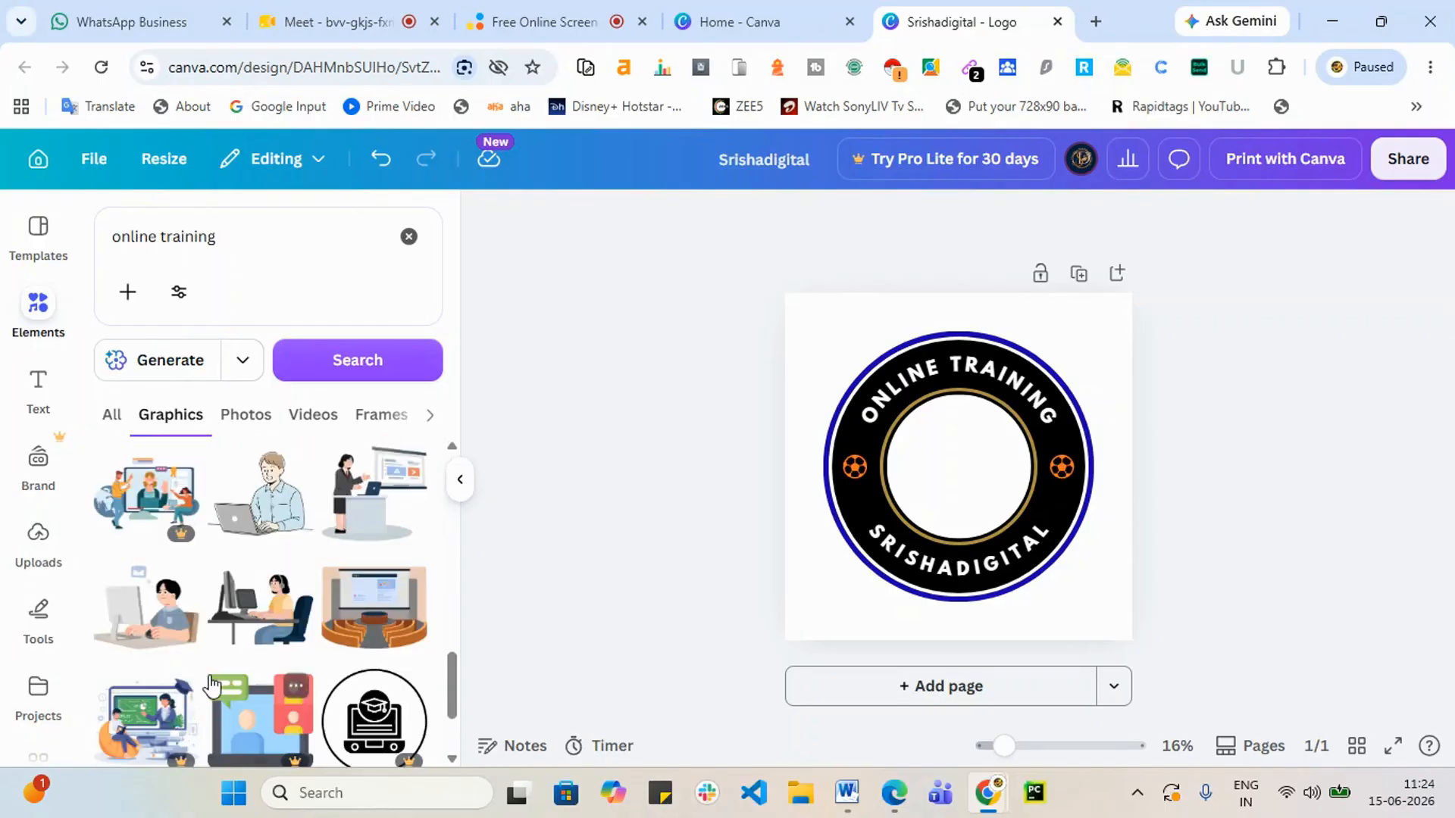
pyautogui.scroll(-1, 228, 650)
pyautogui.scroll(10, 229, 644)
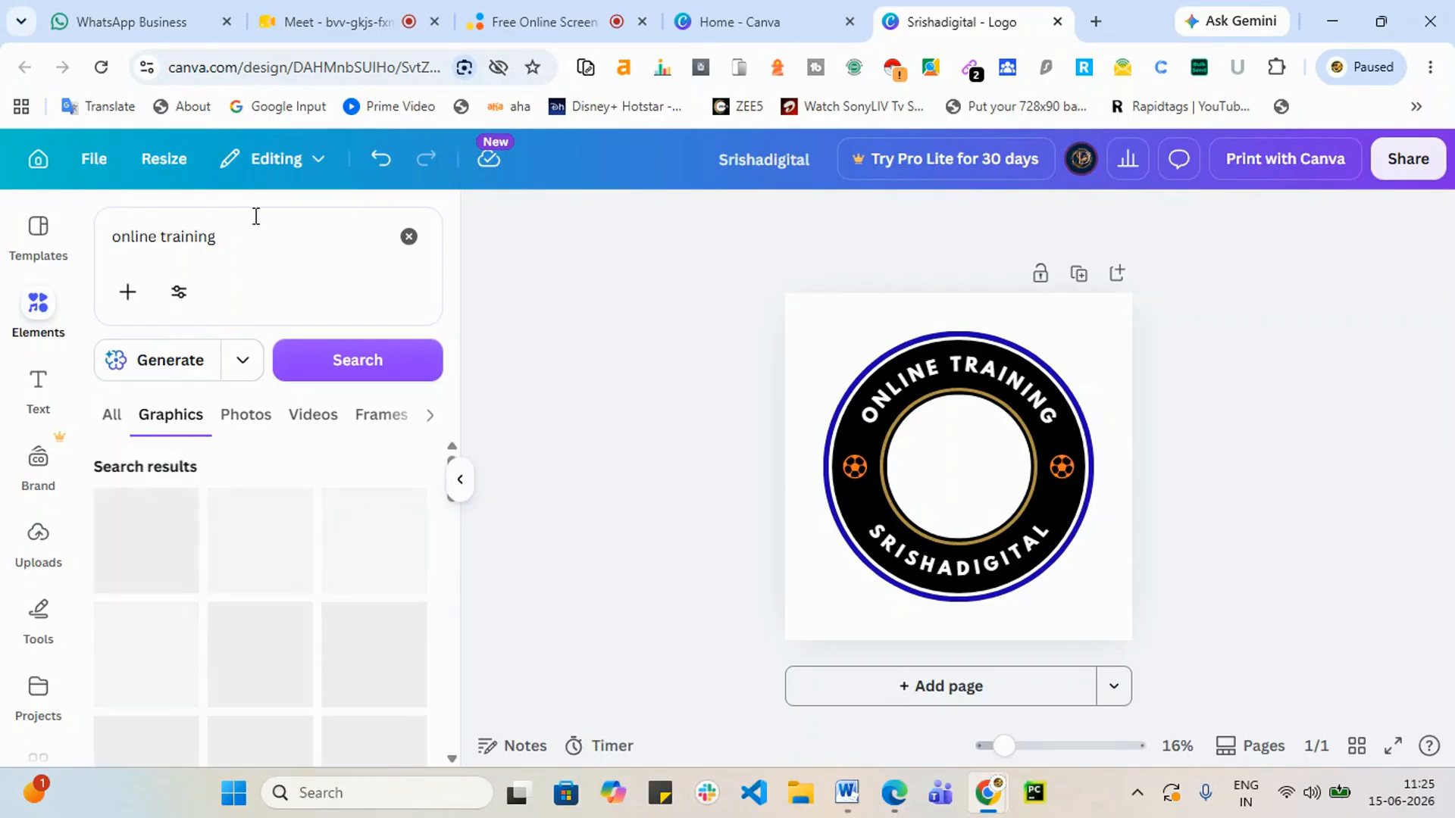
# Step: Search Elements for 'education' and put the blue cap-and-diploma graphic, shrunk, in the badge's centre
pyautogui.moveTo(246, 236); pyautogui.dragTo(110, 240)
pyautogui.write('ed')
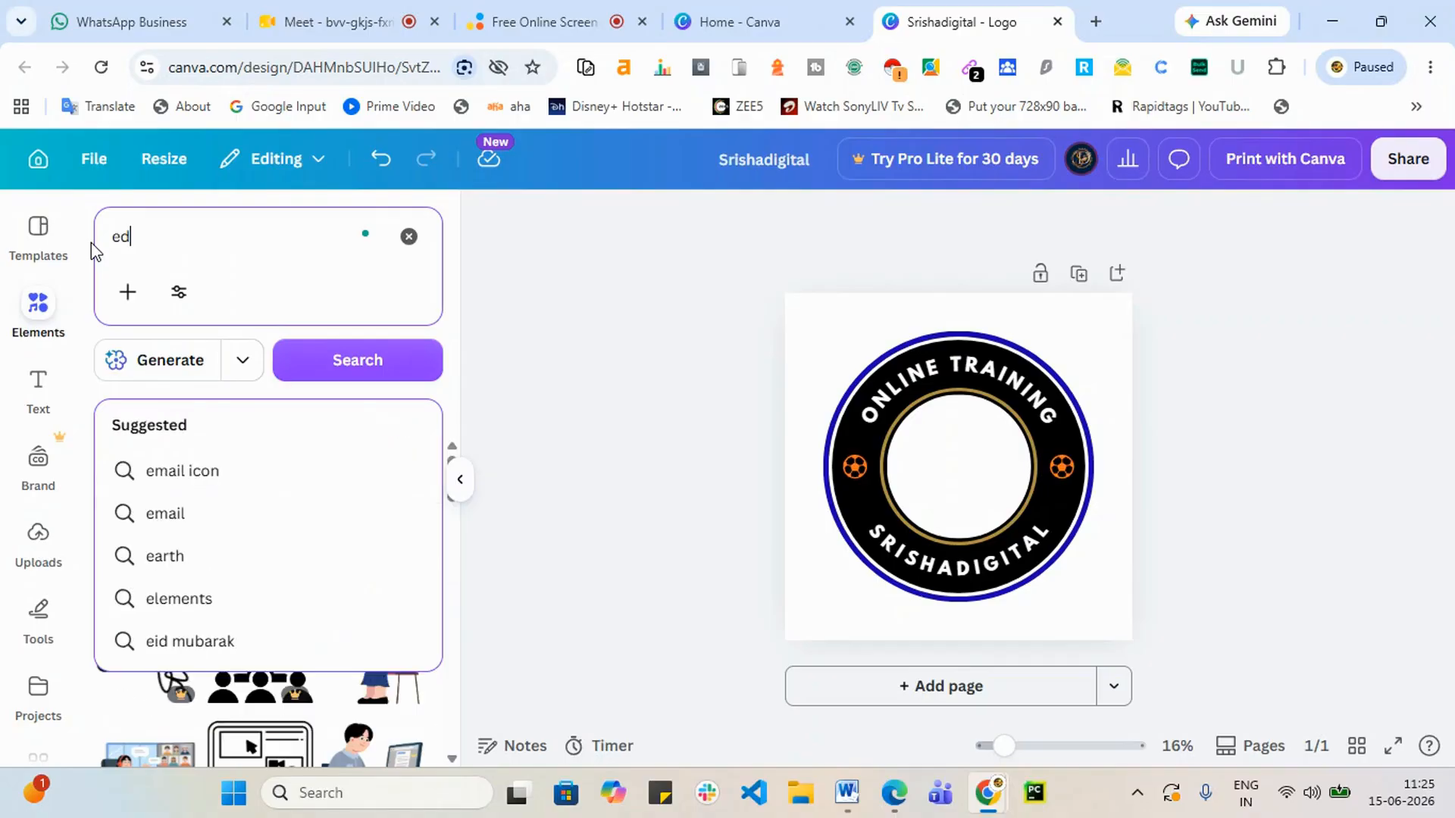
pyautogui.write('ucation')
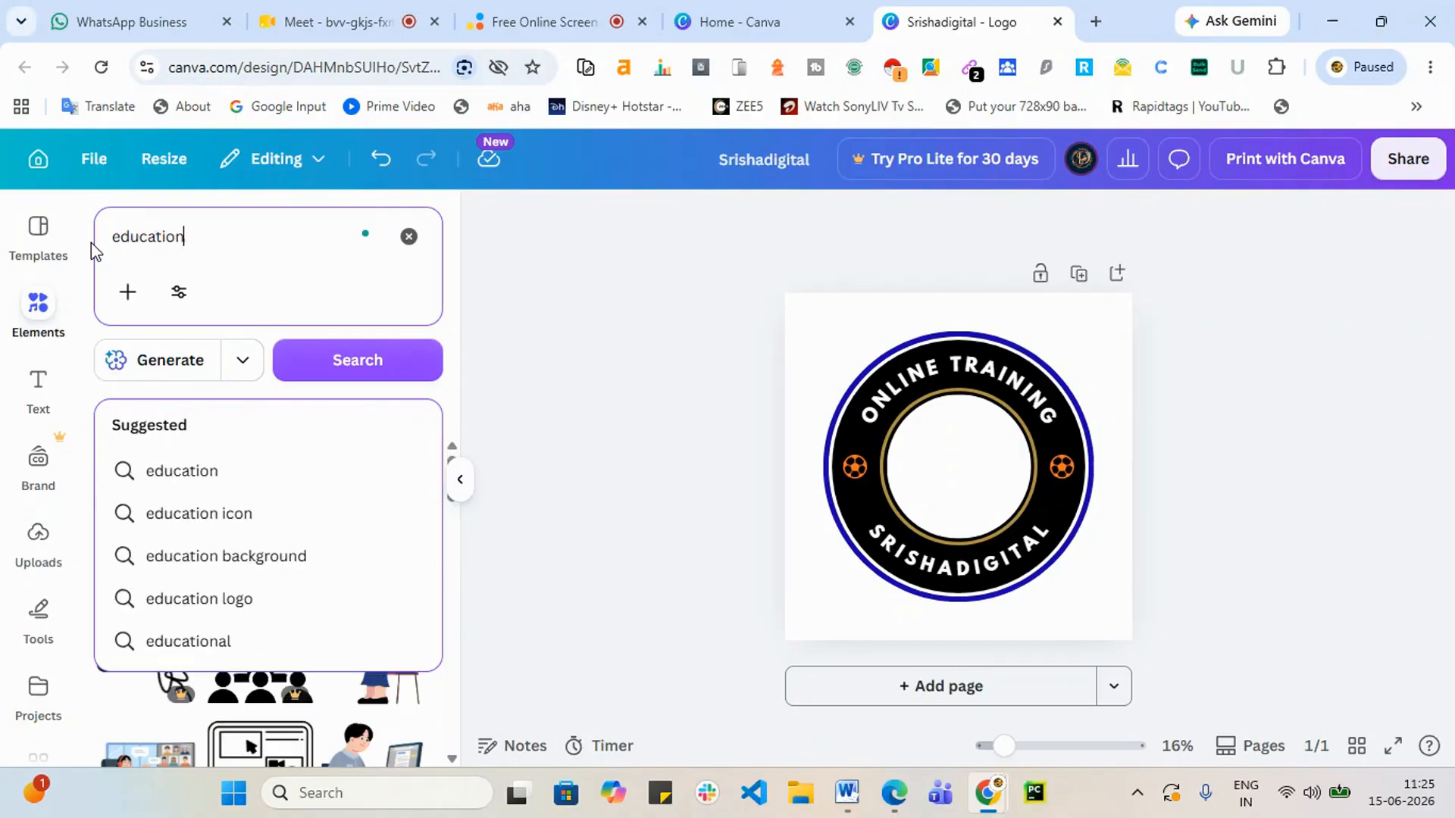
pyautogui.press('Return')
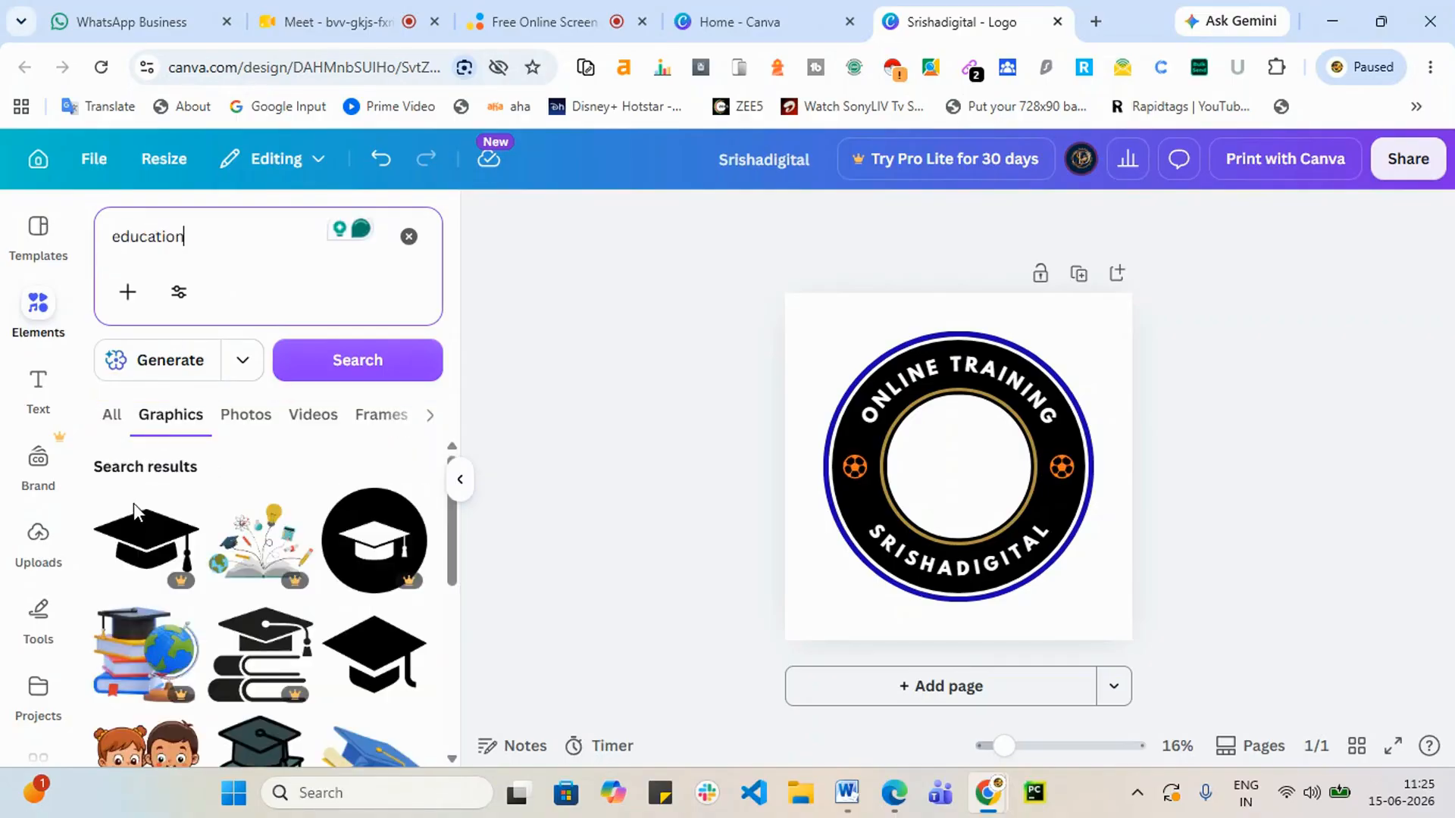
pyautogui.scroll(-2, 276, 667)
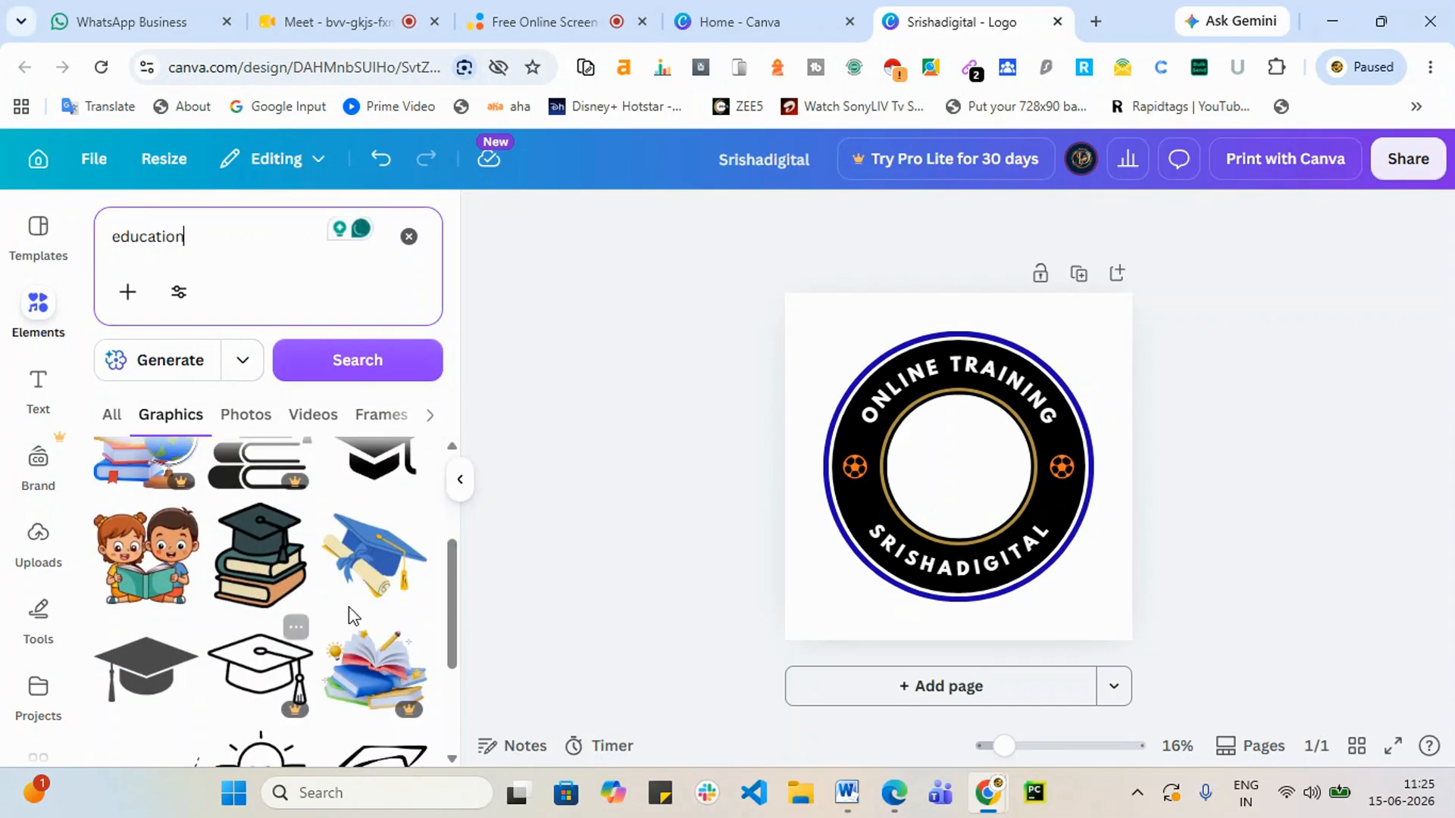
pyautogui.click(377, 583)
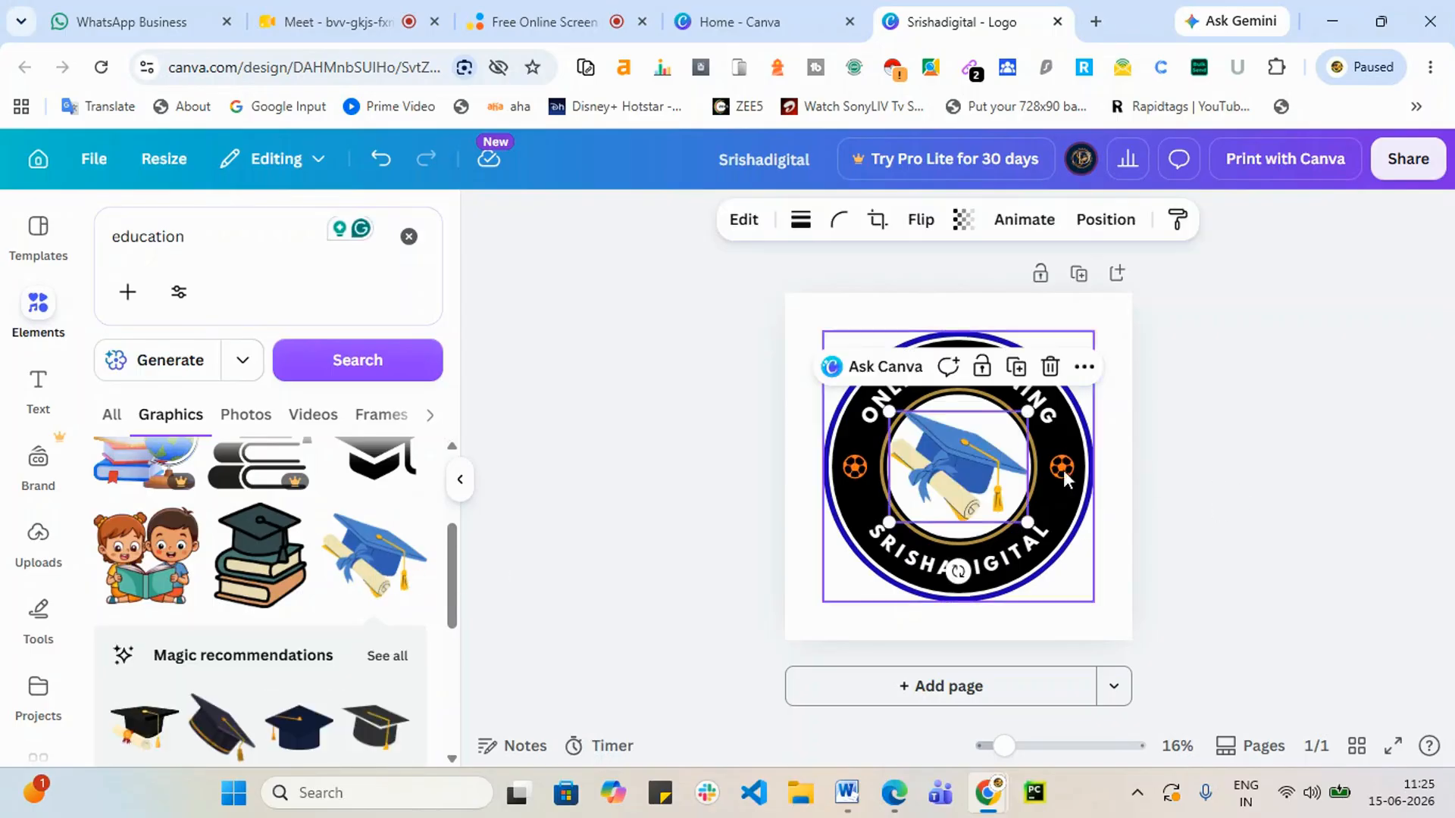
pyautogui.moveTo(886, 413); pyautogui.dragTo(911, 431)
pyautogui.moveTo(964, 495); pyautogui.dragTo(954, 485)
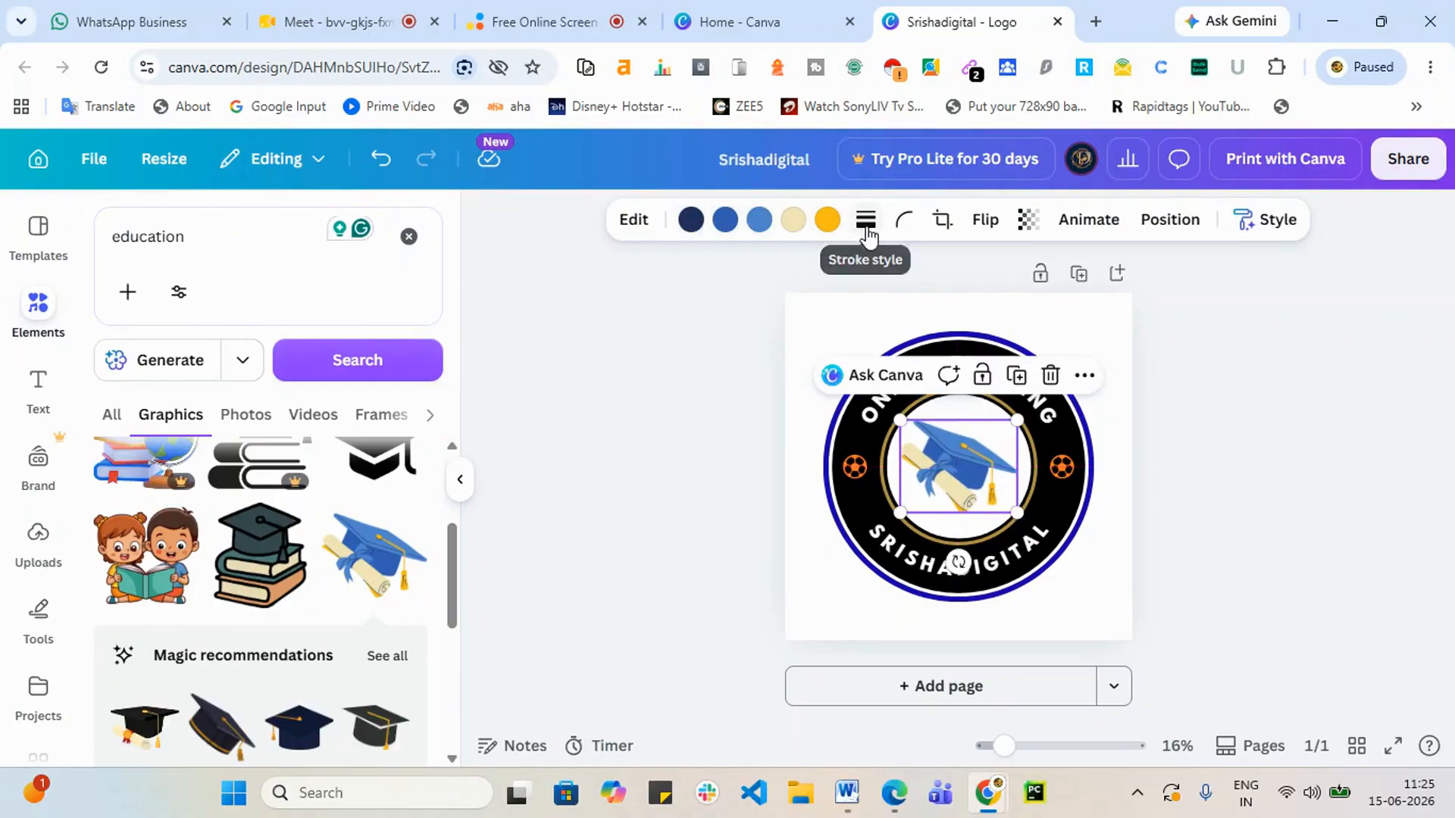
pyautogui.click(1322, 555)
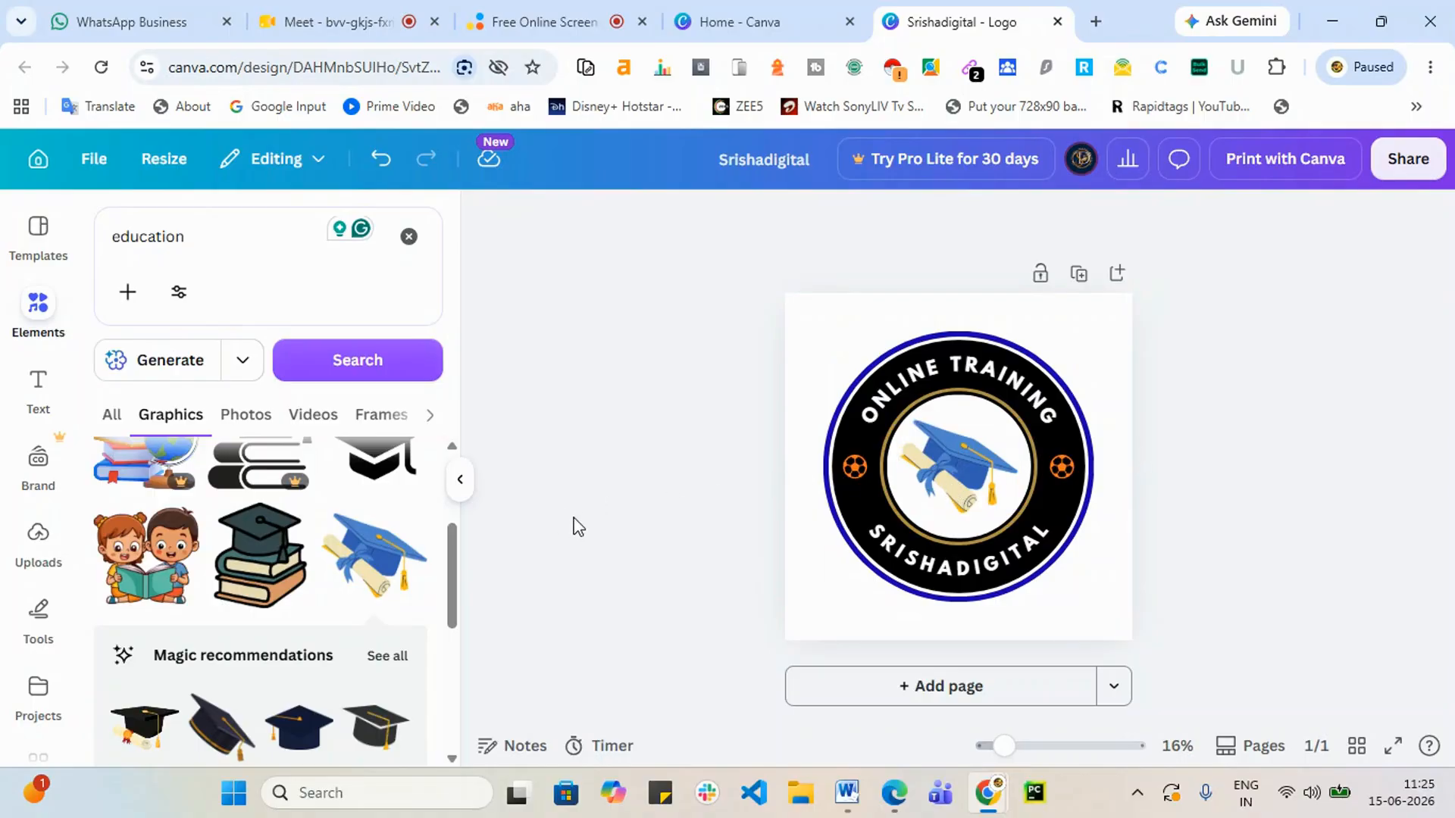
# Step: Add a second page holding the brain-and-book graphic, shrunk and centred
pyautogui.click(942, 688)
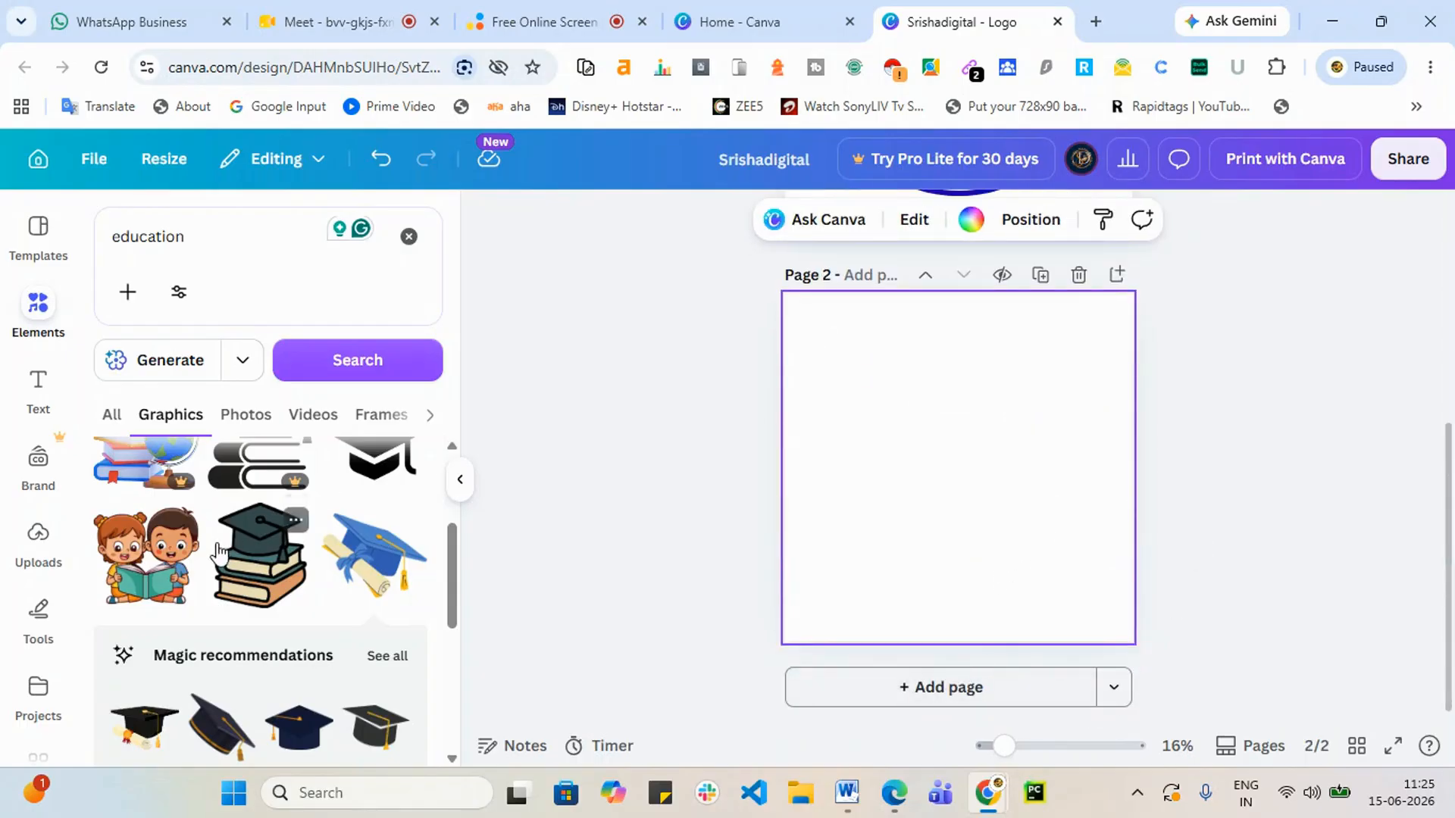
pyautogui.scroll(-5, 260, 652)
pyautogui.scroll(-3, 281, 703)
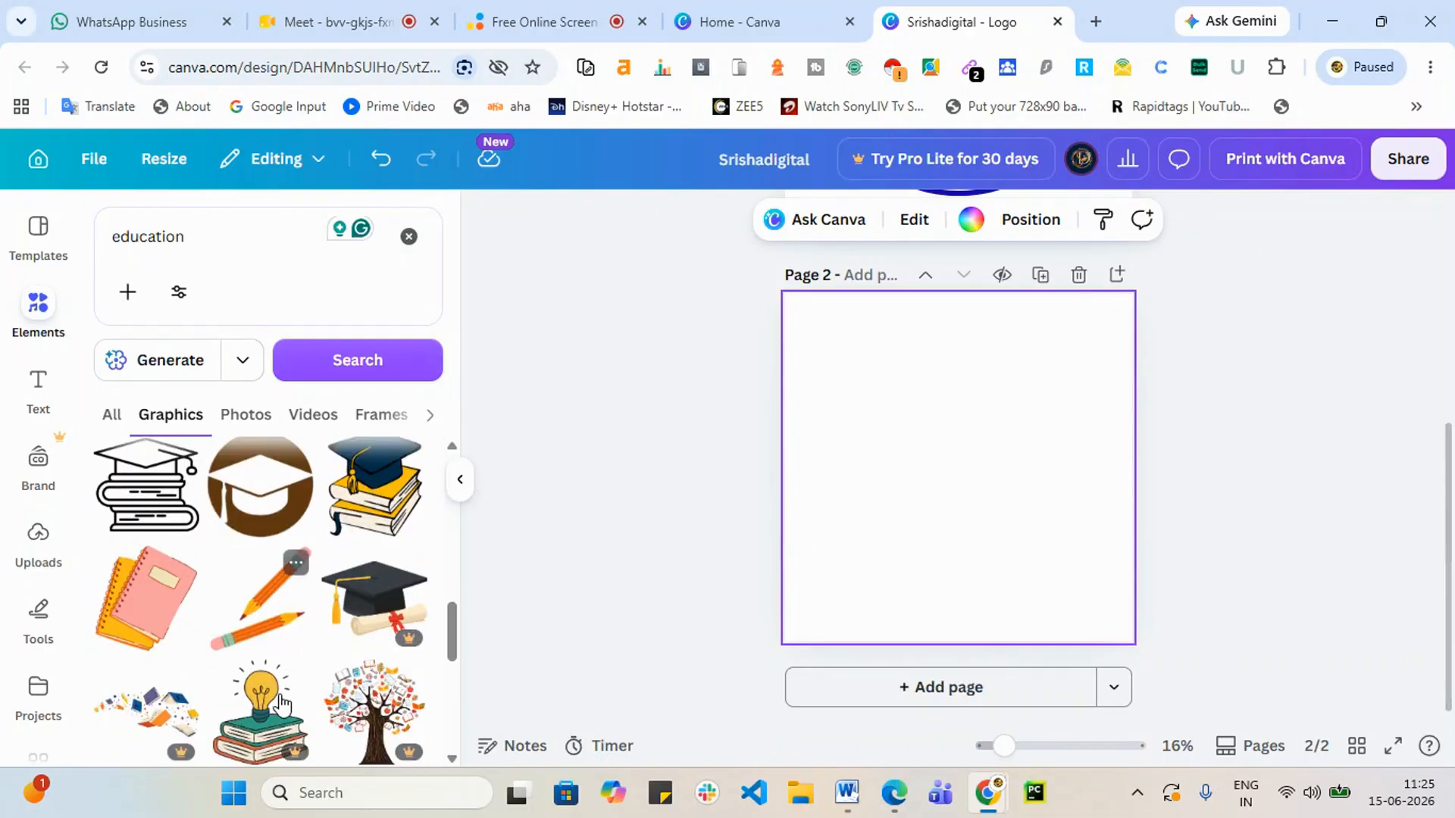
pyautogui.scroll(-3, 300, 678)
pyautogui.scroll(-3, 315, 666)
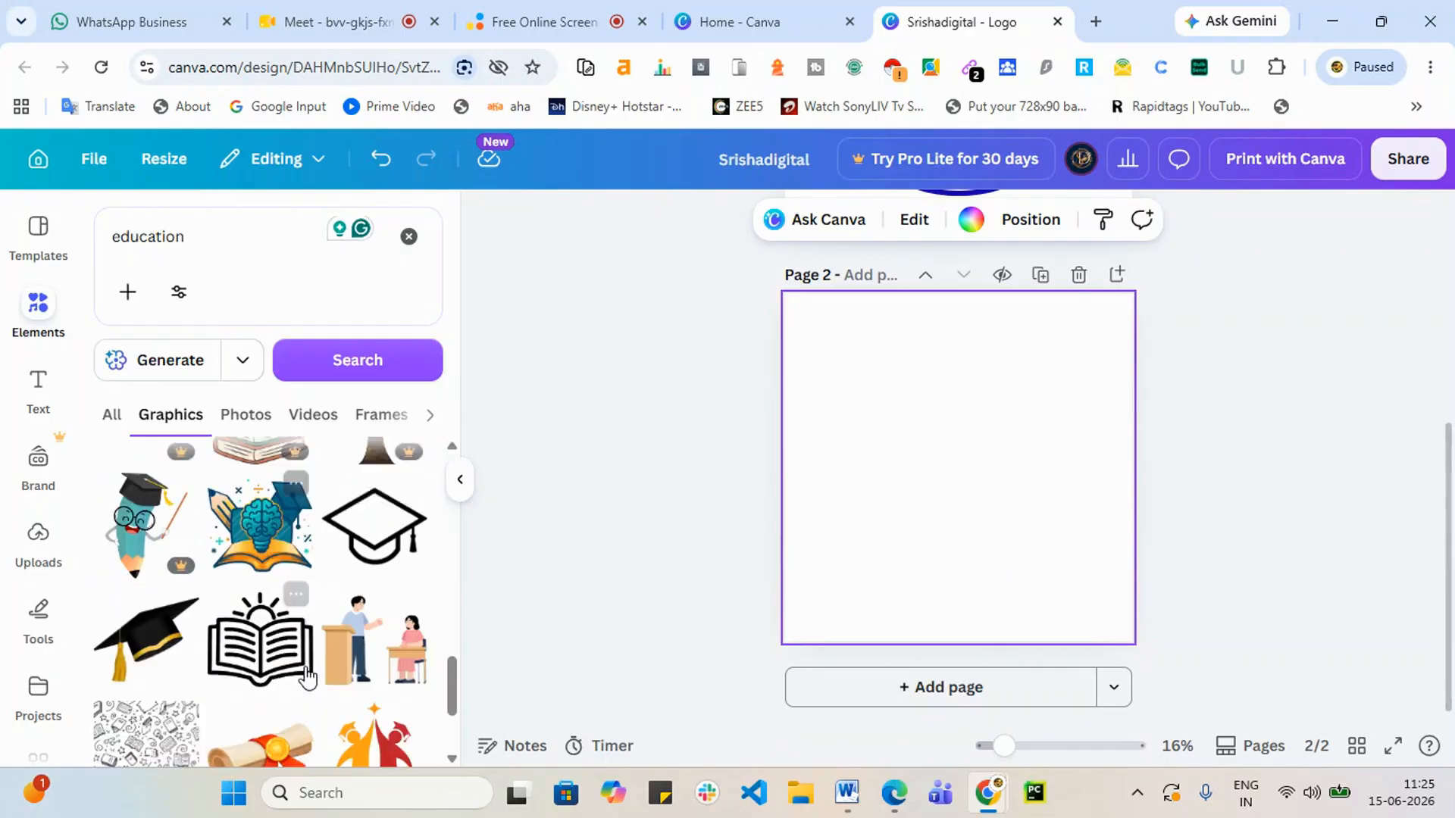
pyautogui.click(267, 545)
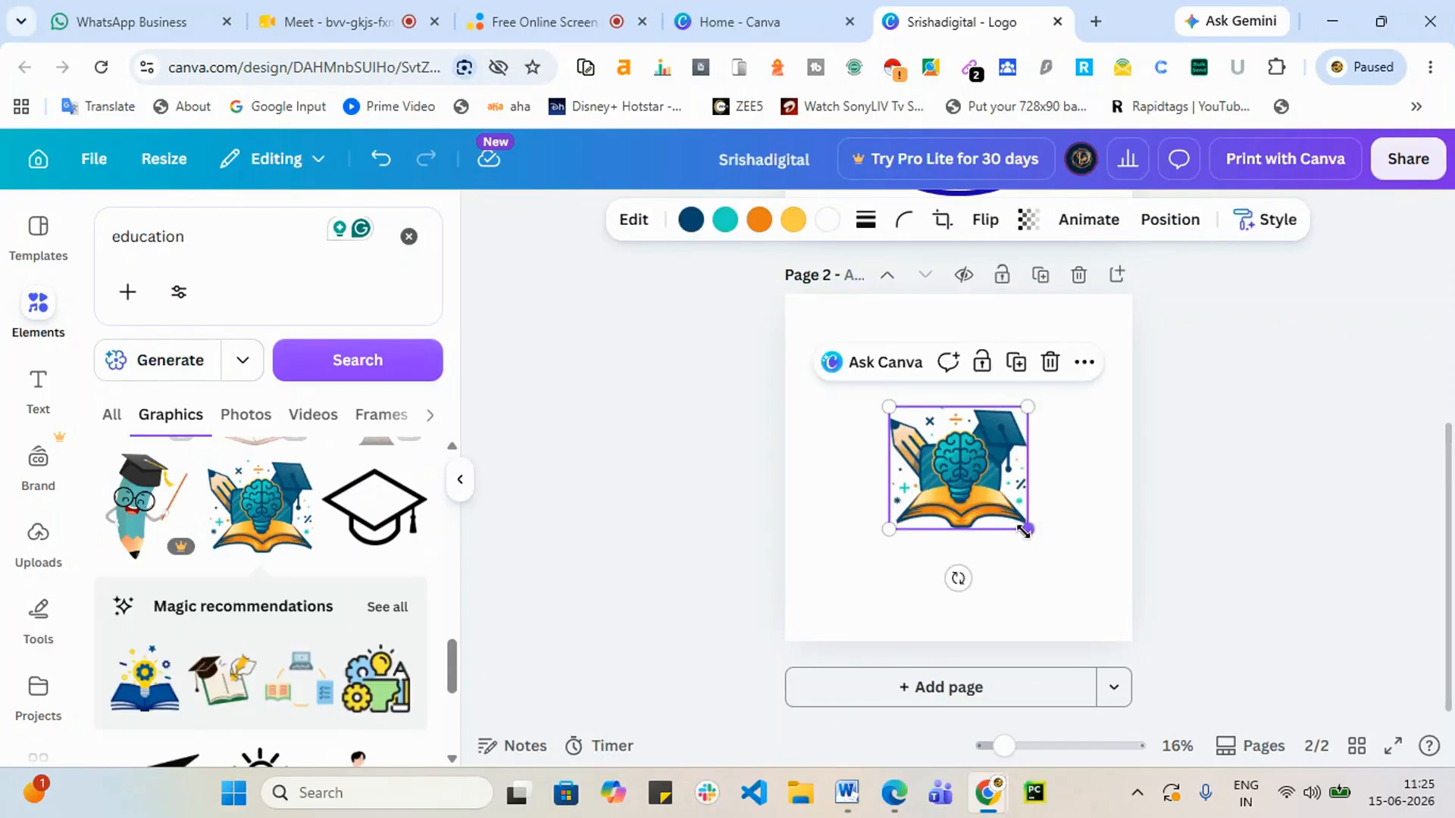
pyautogui.moveTo(1028, 529); pyautogui.dragTo(1003, 507)
pyautogui.moveTo(930, 466); pyautogui.dragTo(942, 476)
pyautogui.click(863, 565)
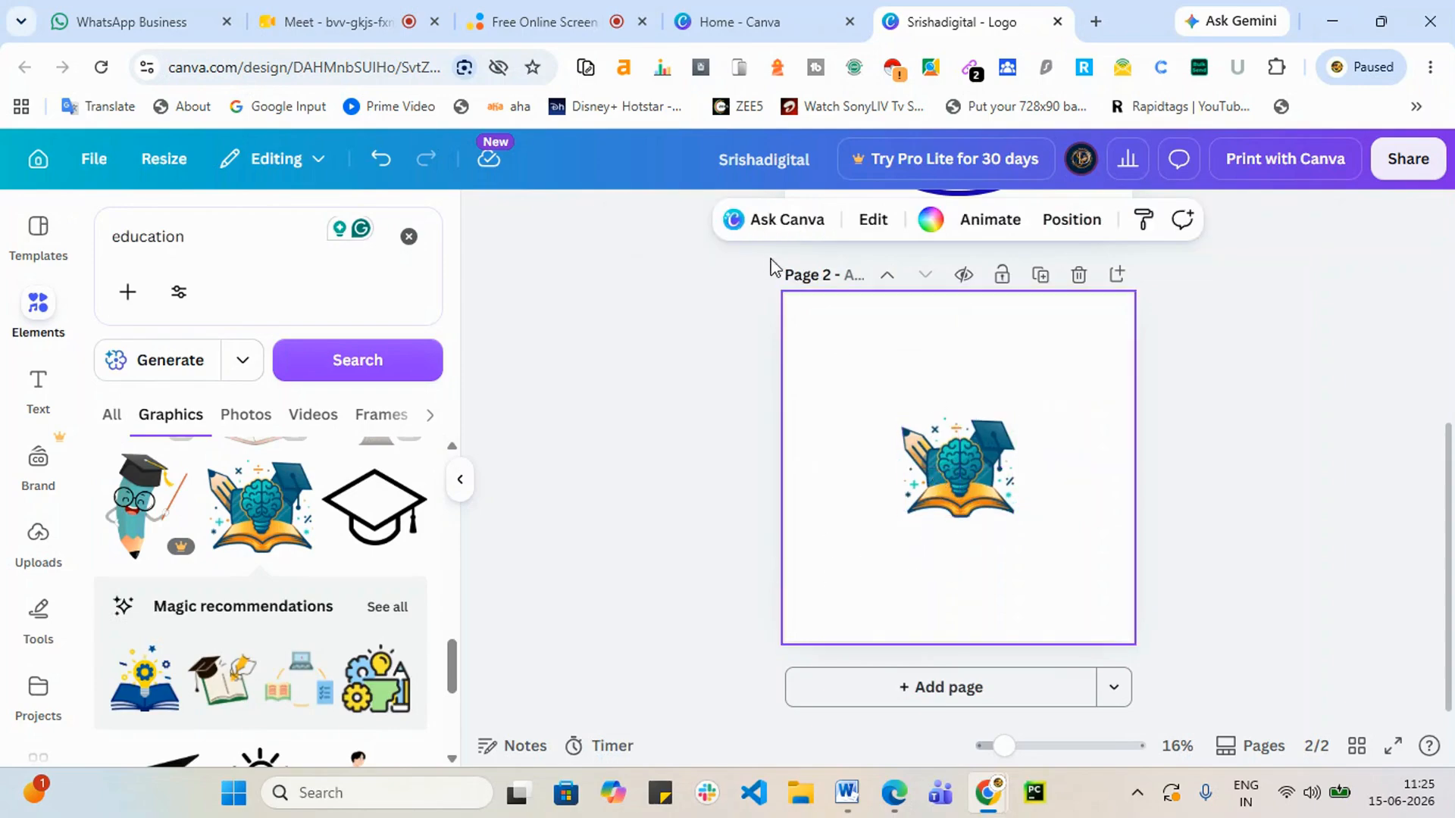
# Step: Add a subheading reading 'Srishadigita' and move it below the brain-and-book graphic
pyautogui.click(29, 384)
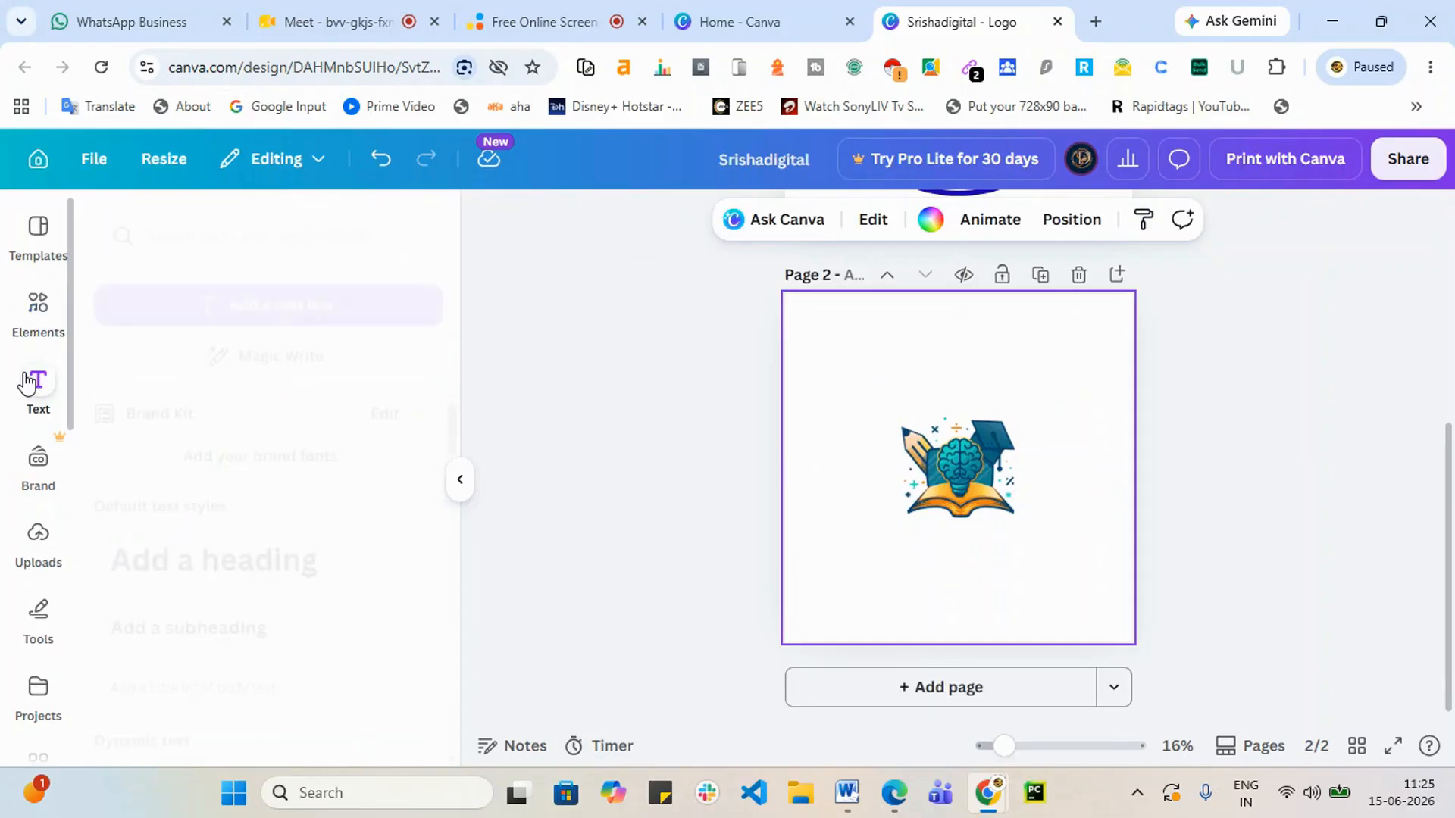
pyautogui.click(190, 641)
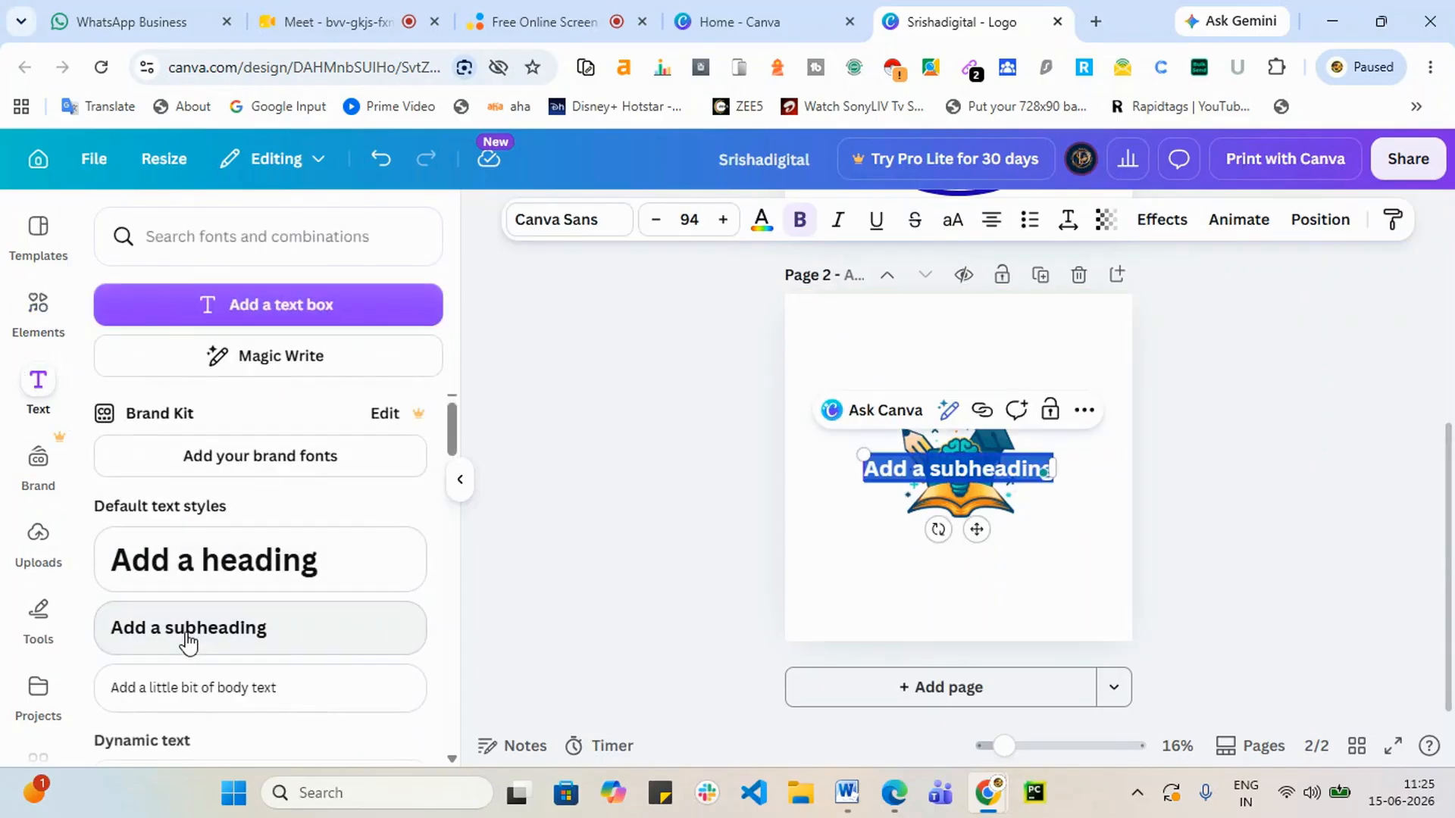
pyautogui.write('Srish')
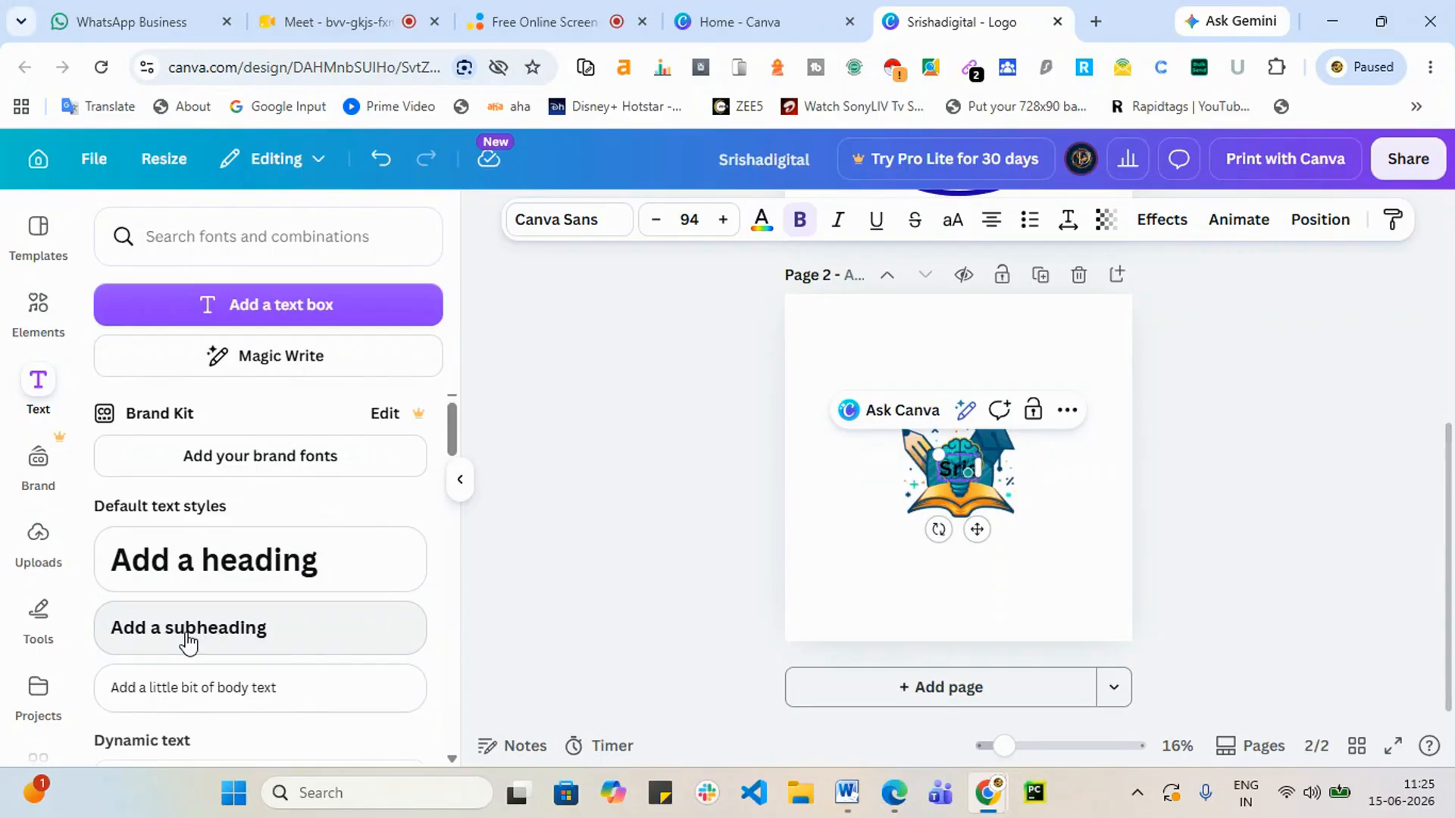
pyautogui.write('adigital')
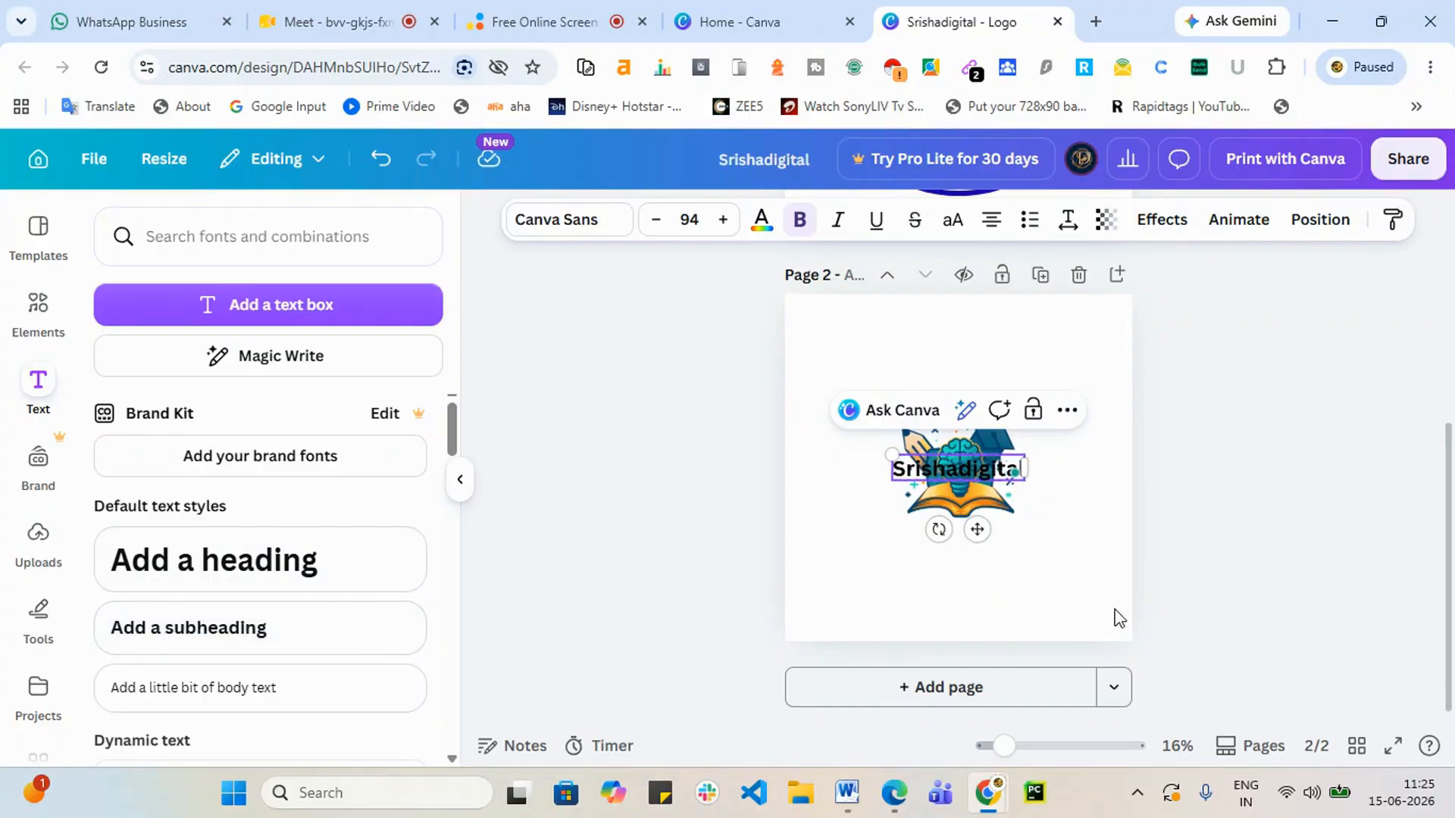
pyautogui.click(1235, 572)
pyautogui.moveTo(965, 494); pyautogui.dragTo(974, 537)
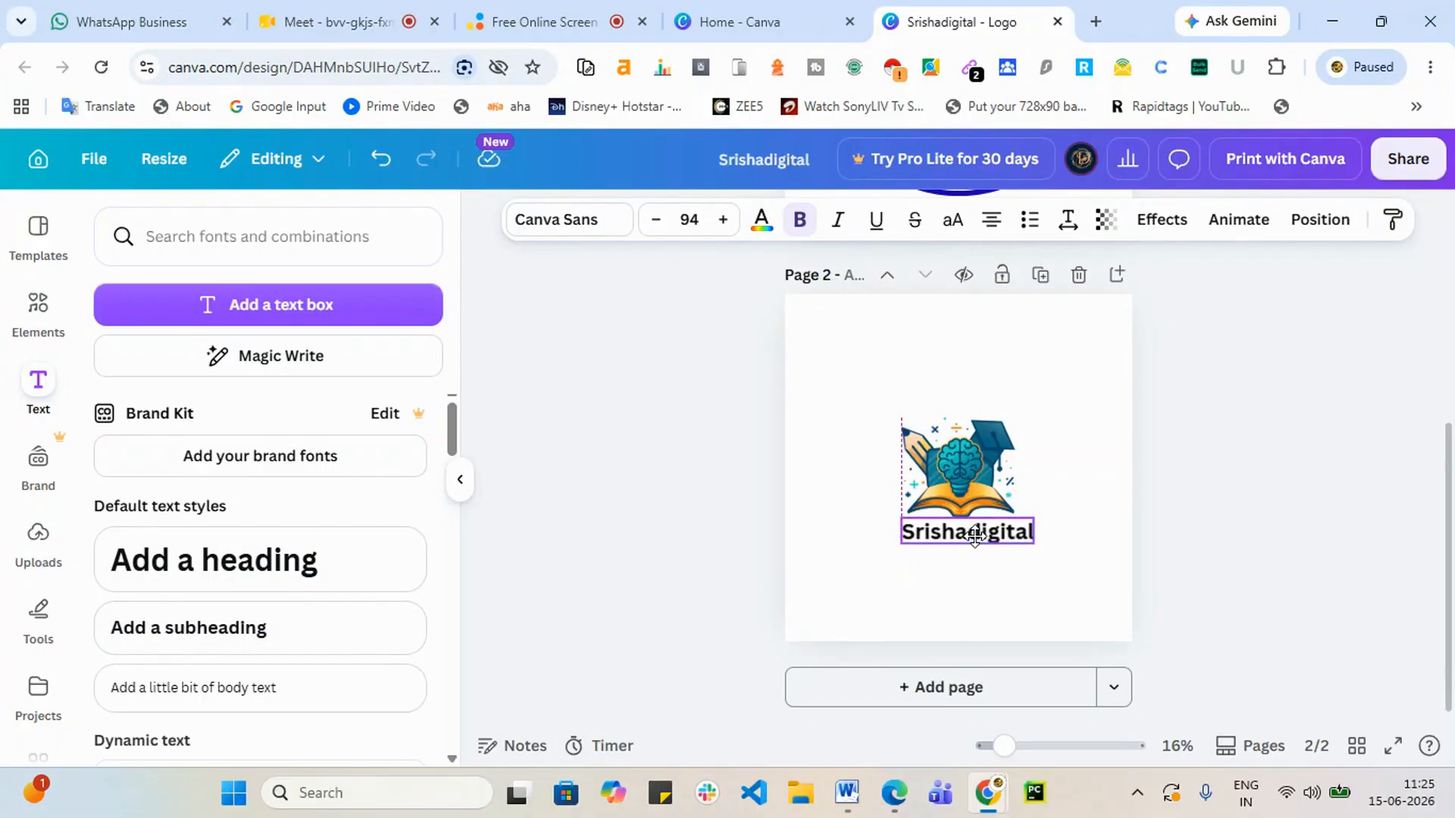
# Step: Make the text start lowercase, 'srishadigital', and centre it beneath the graphic
pyautogui.click(929, 537)
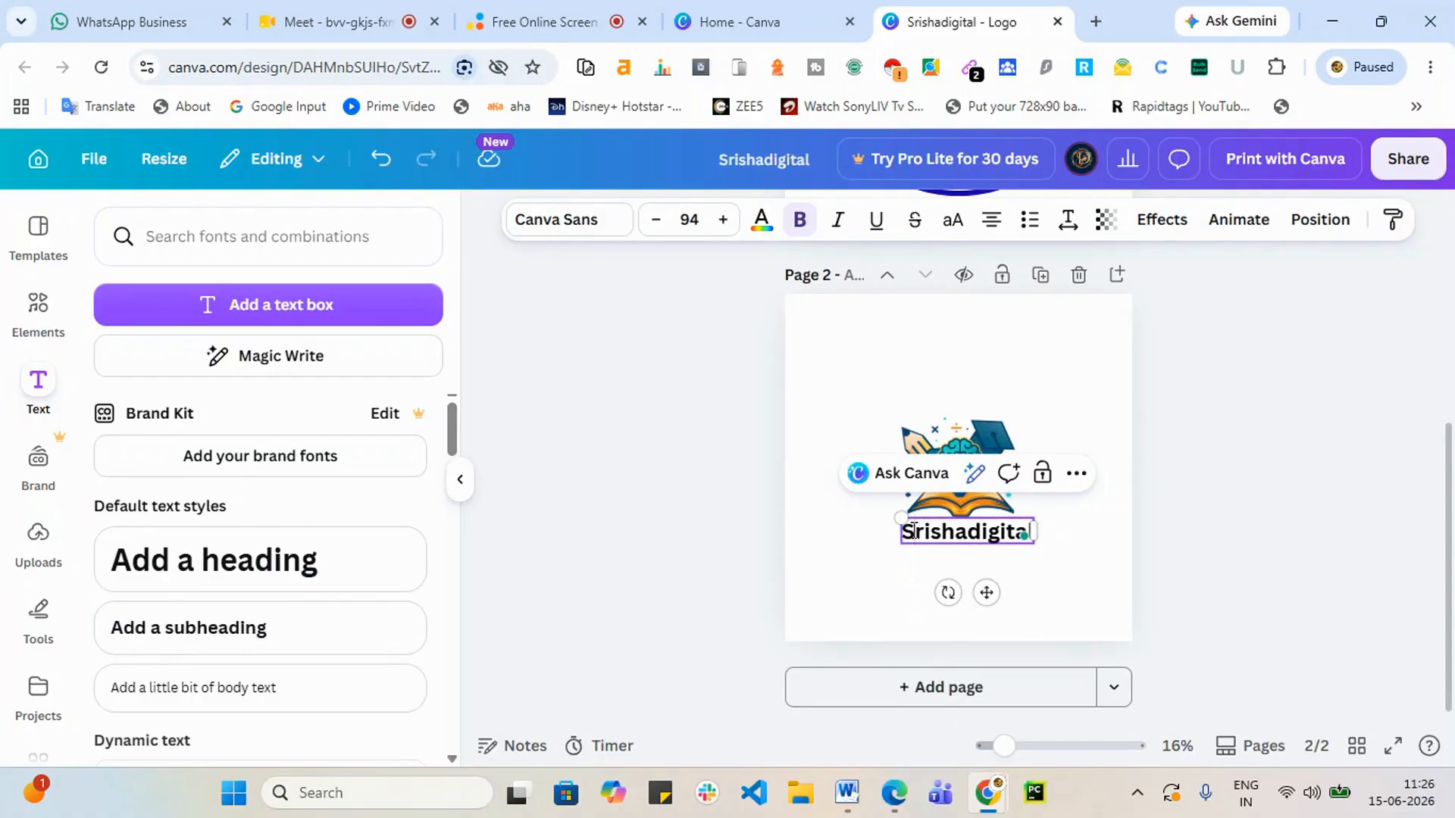
pyautogui.press('BackSpace')
pyautogui.write('s')
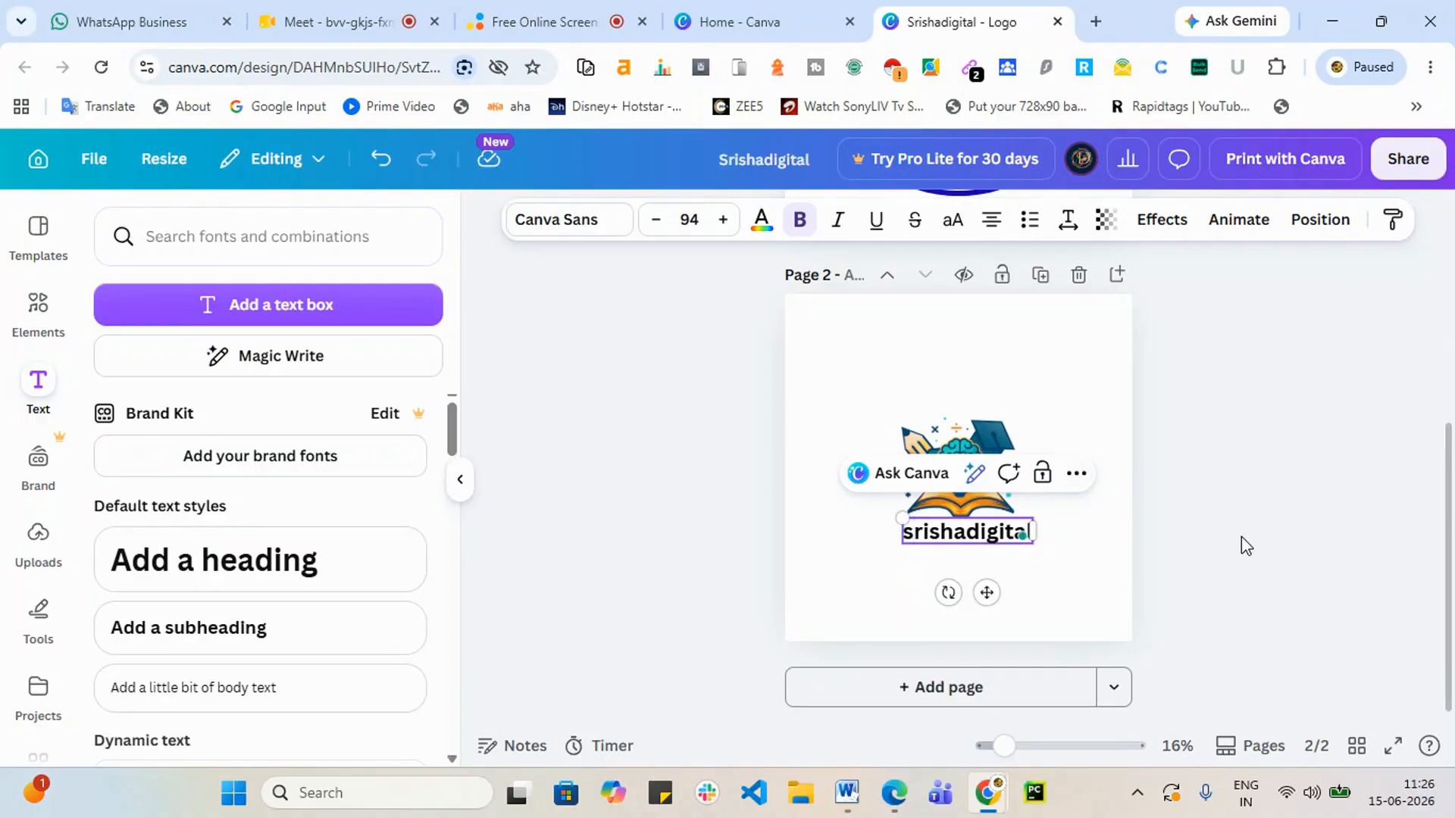
pyautogui.click(1242, 544)
pyautogui.click(990, 546)
pyautogui.moveTo(989, 544); pyautogui.dragTo(991, 540)
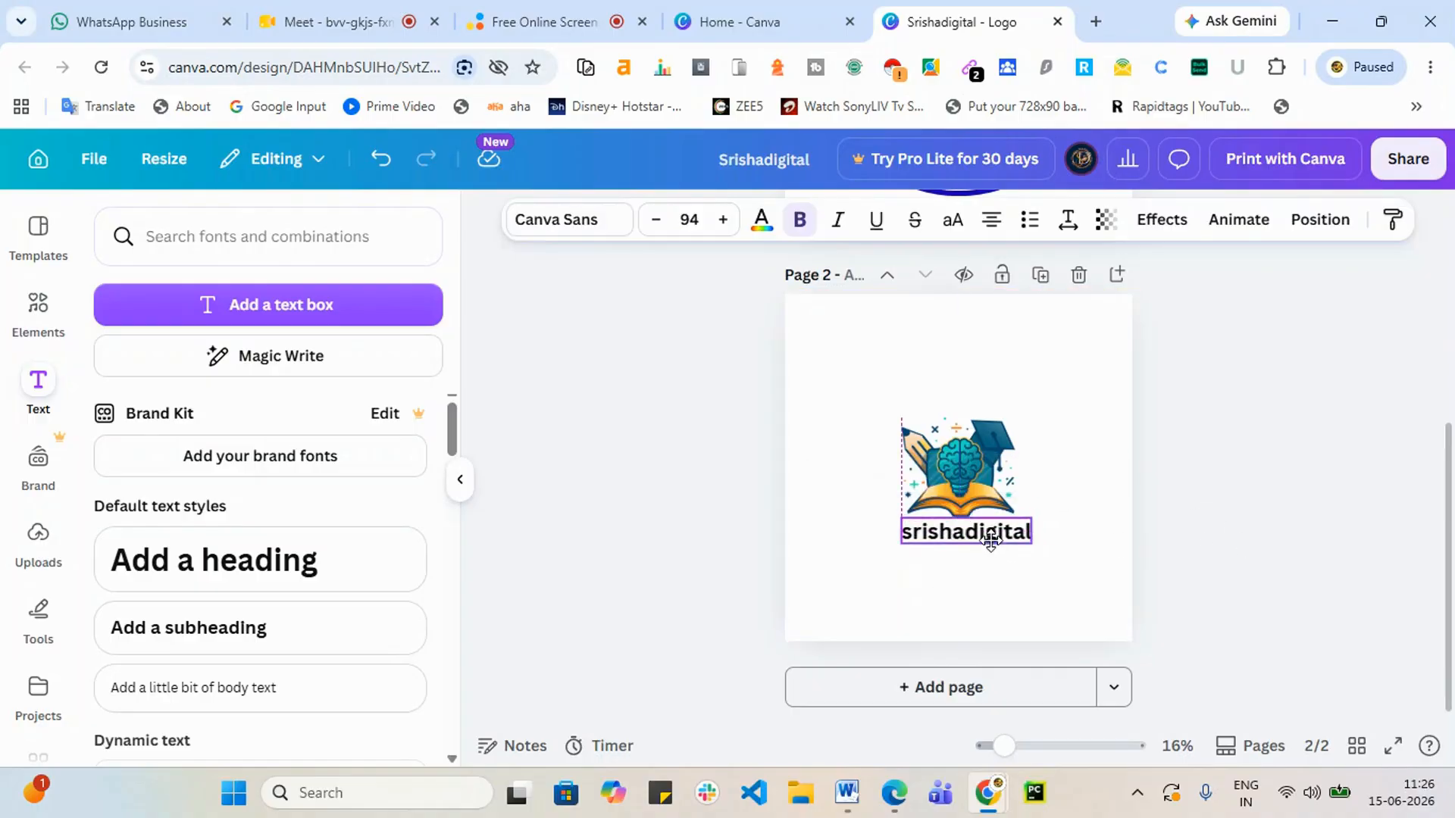
pyautogui.click(1301, 541)
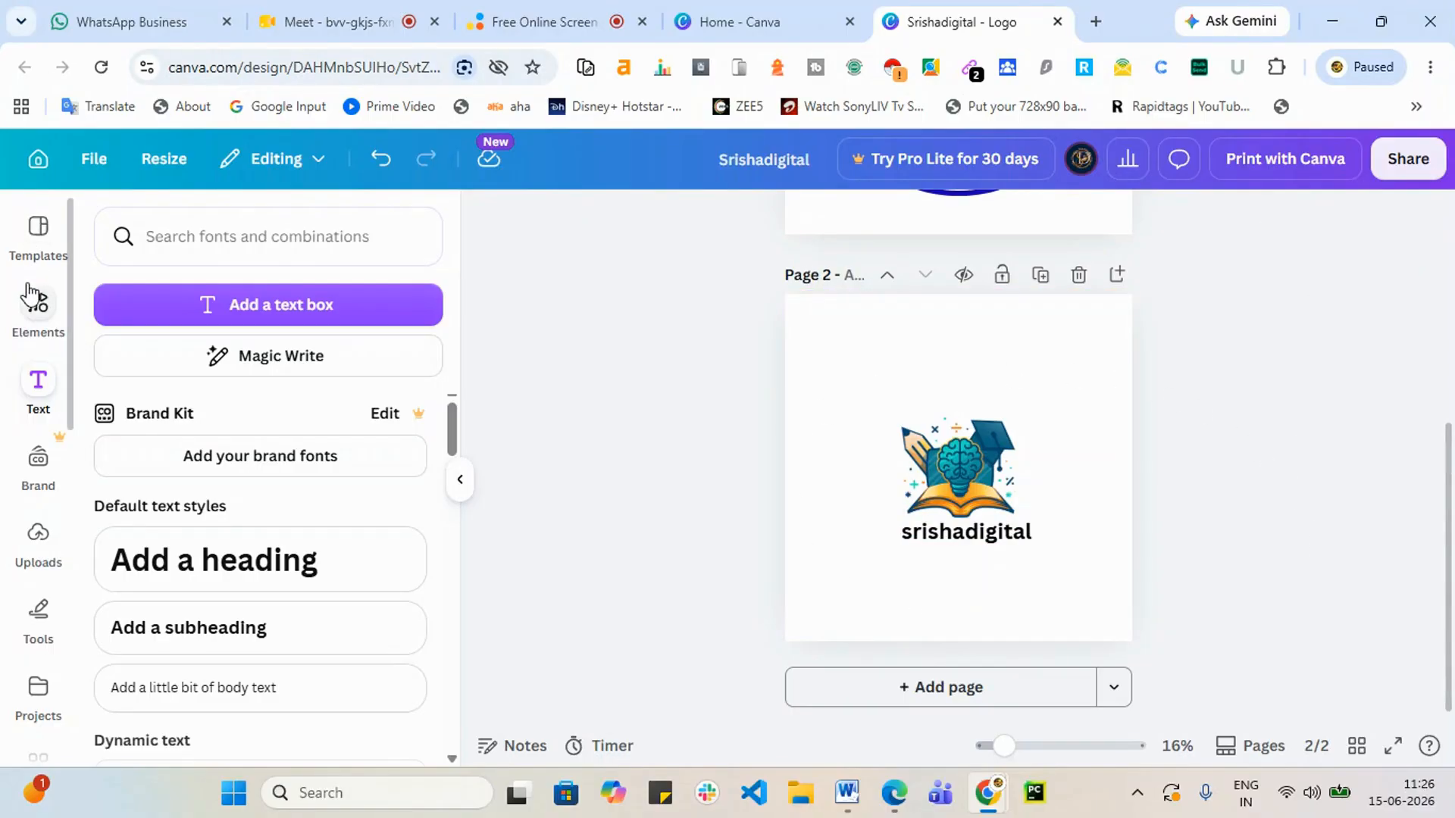
# Step: Search 'circle' graphics and add a black outlined circle, enlarged and centred around the logo
pyautogui.click(36, 310)
pyautogui.click(215, 237)
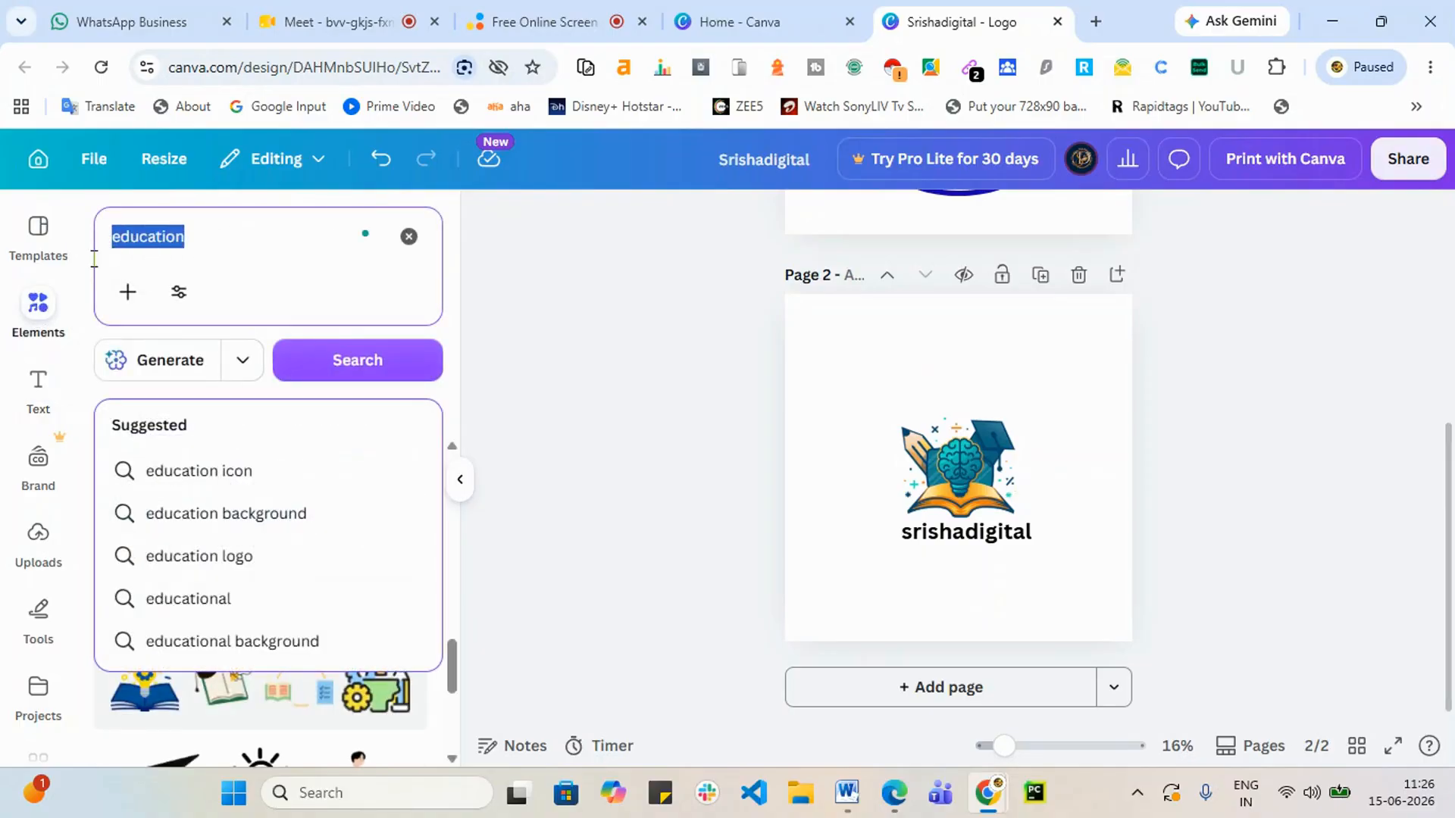
pyautogui.write('circle')
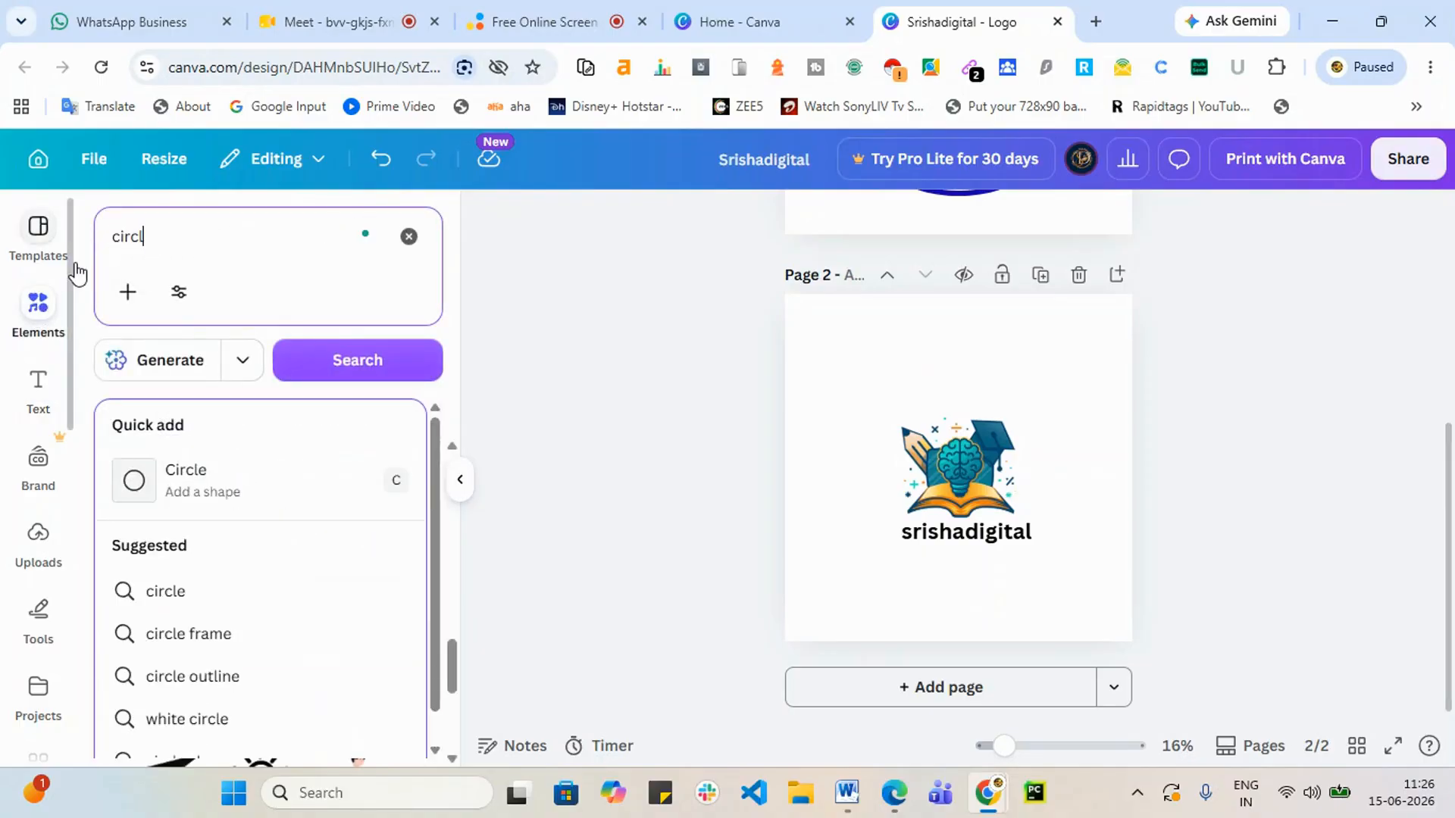
pyautogui.press('Return')
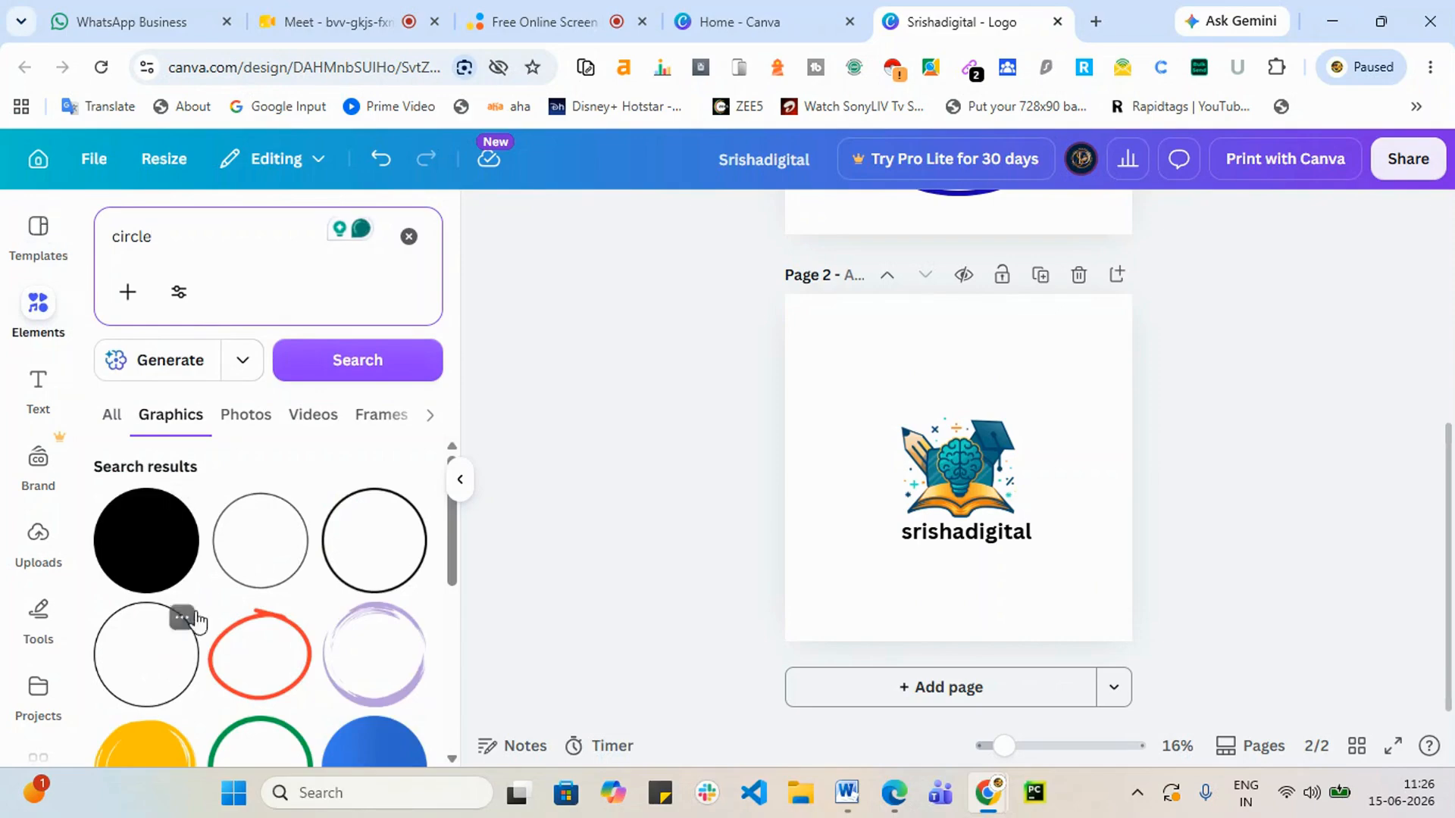
pyautogui.scroll(-2, 186, 614)
pyautogui.scroll(2, 264, 665)
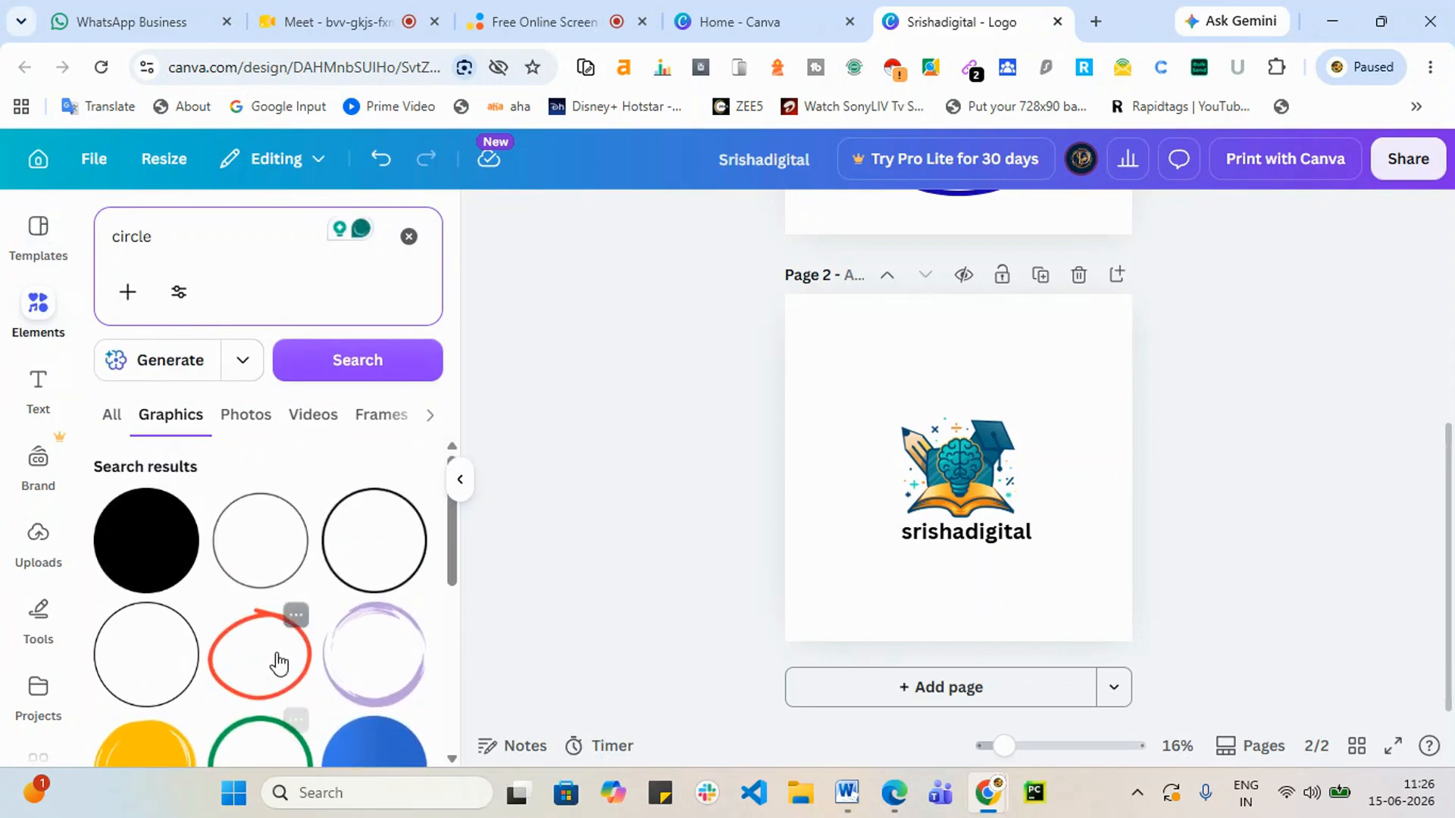
pyautogui.click(370, 570)
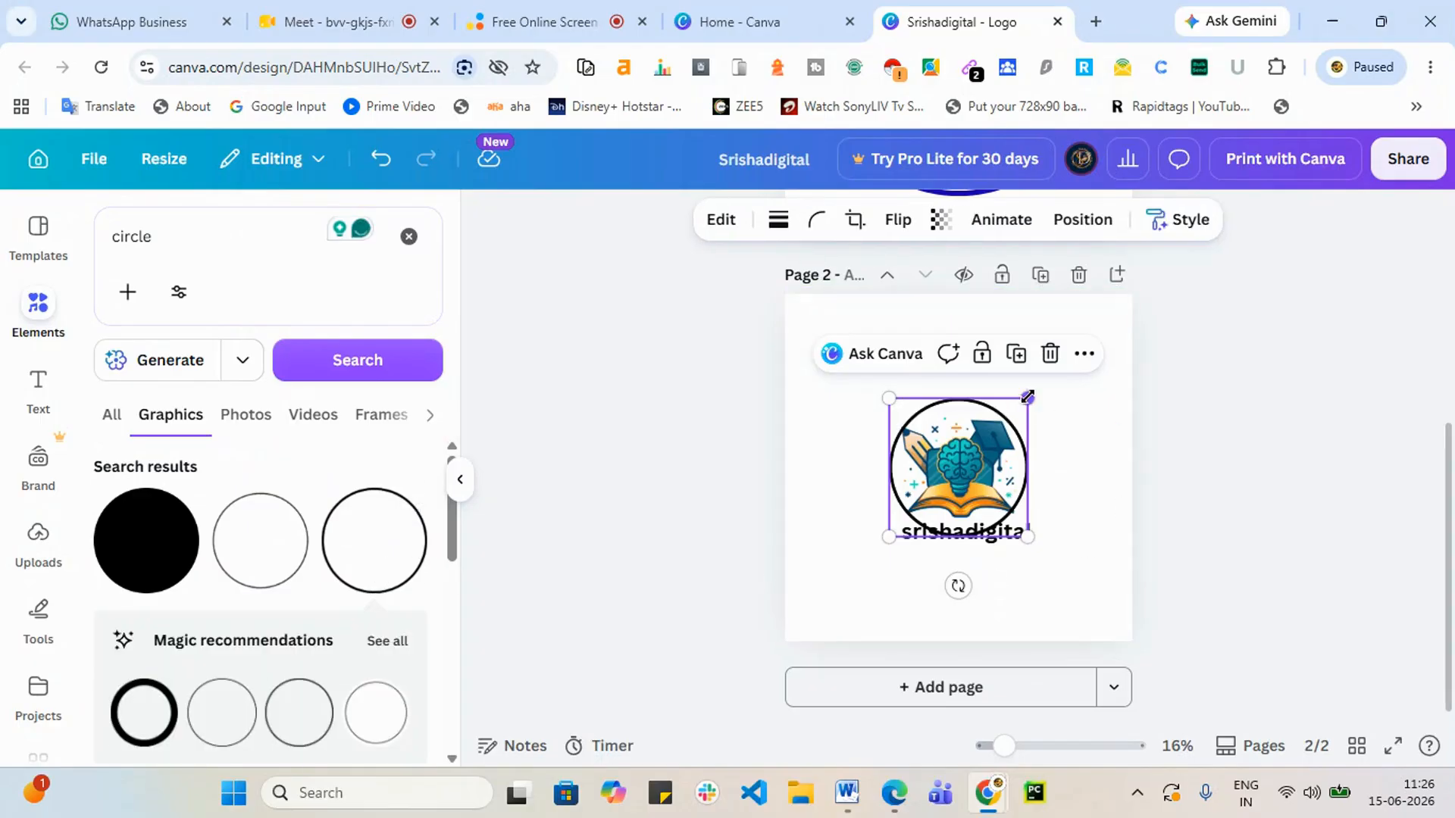
pyautogui.moveTo(1038, 394); pyautogui.dragTo(1098, 383)
pyautogui.moveTo(1036, 477); pyautogui.dragTo(1018, 498)
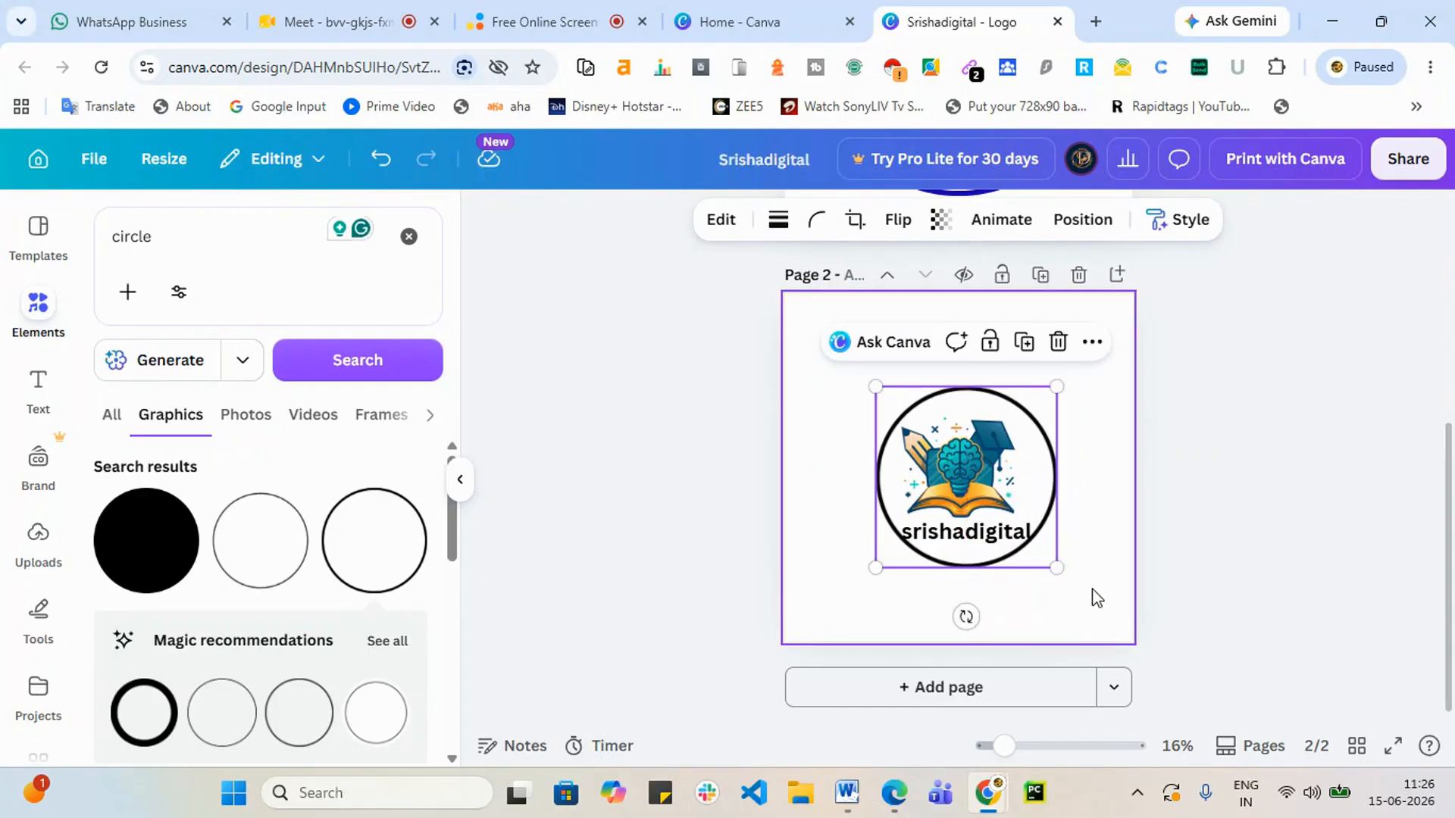
pyautogui.moveTo(1057, 568); pyautogui.dragTo(1072, 584)
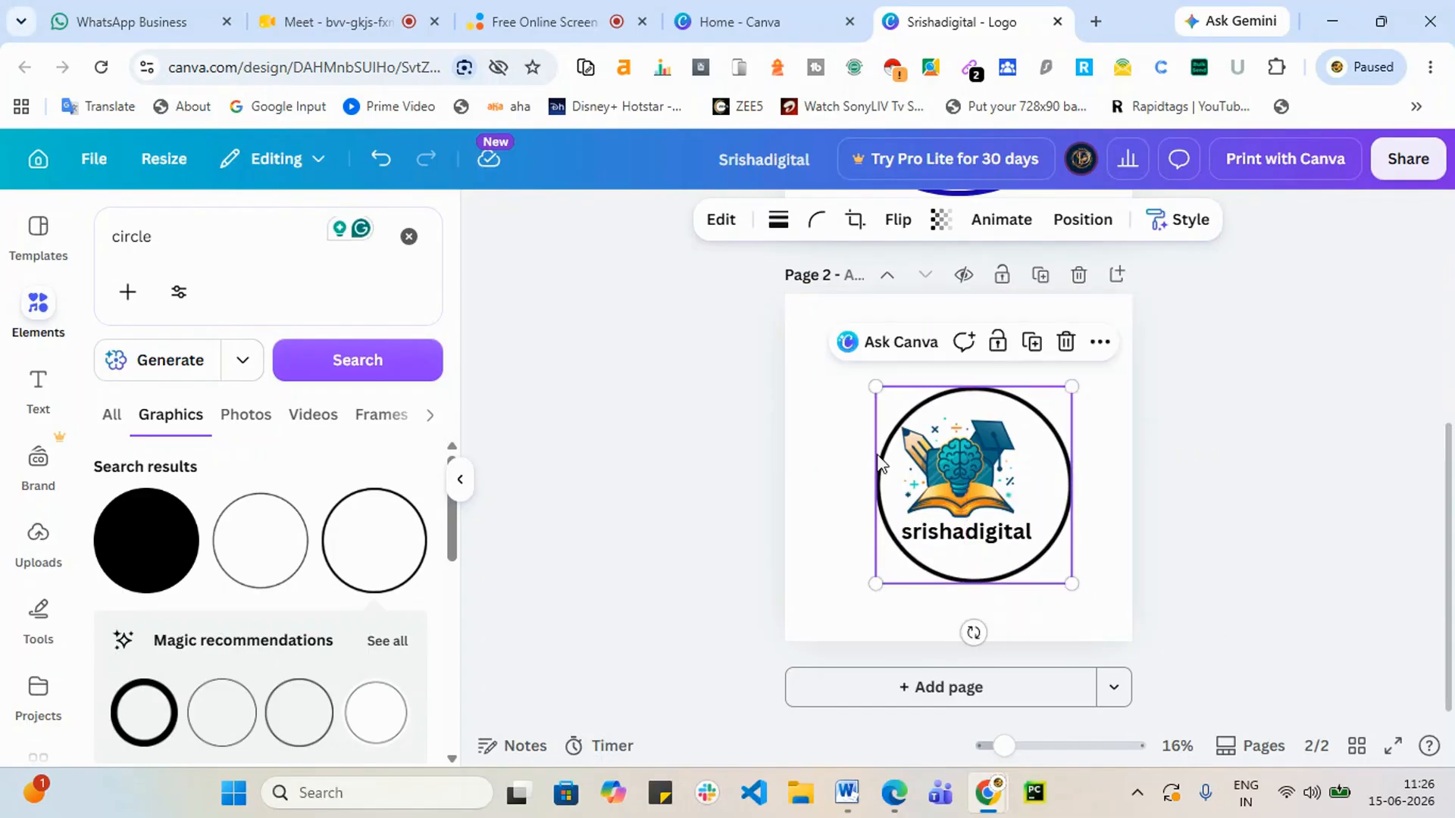
pyautogui.moveTo(893, 422); pyautogui.dragTo(902, 397)
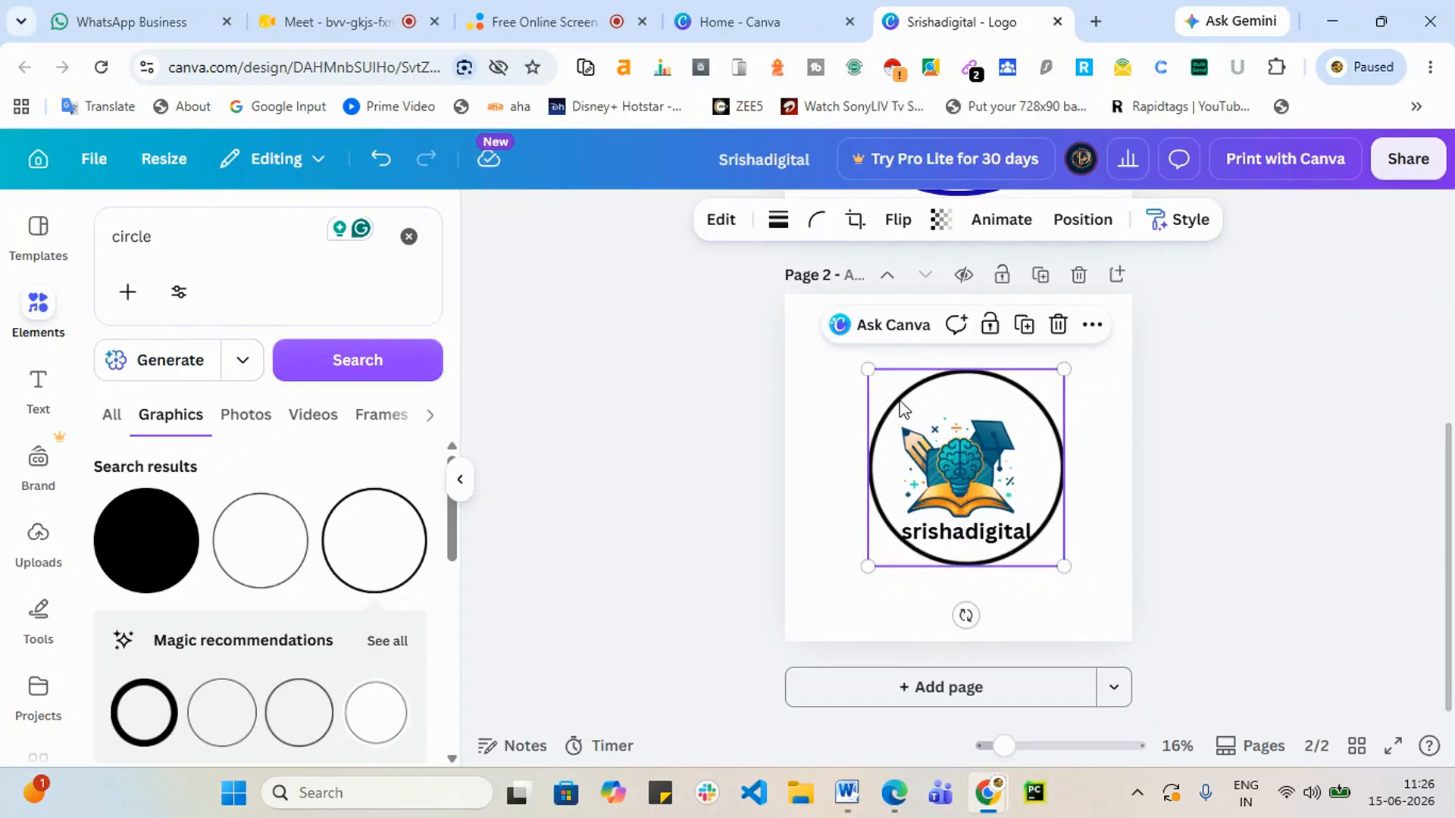
pyautogui.click(1325, 415)
# Step: Duplicate the circle and enlarge the copy into a larger concentric outer ring
pyautogui.click(1036, 400)
pyautogui.hotkey('ctrl', 'd')
pyautogui.moveTo(1028, 425); pyautogui.dragTo(1018, 395)
pyautogui.moveTo(1069, 564); pyautogui.dragTo(1159, 634)
pyautogui.moveTo(1016, 606); pyautogui.dragTo(976, 588)
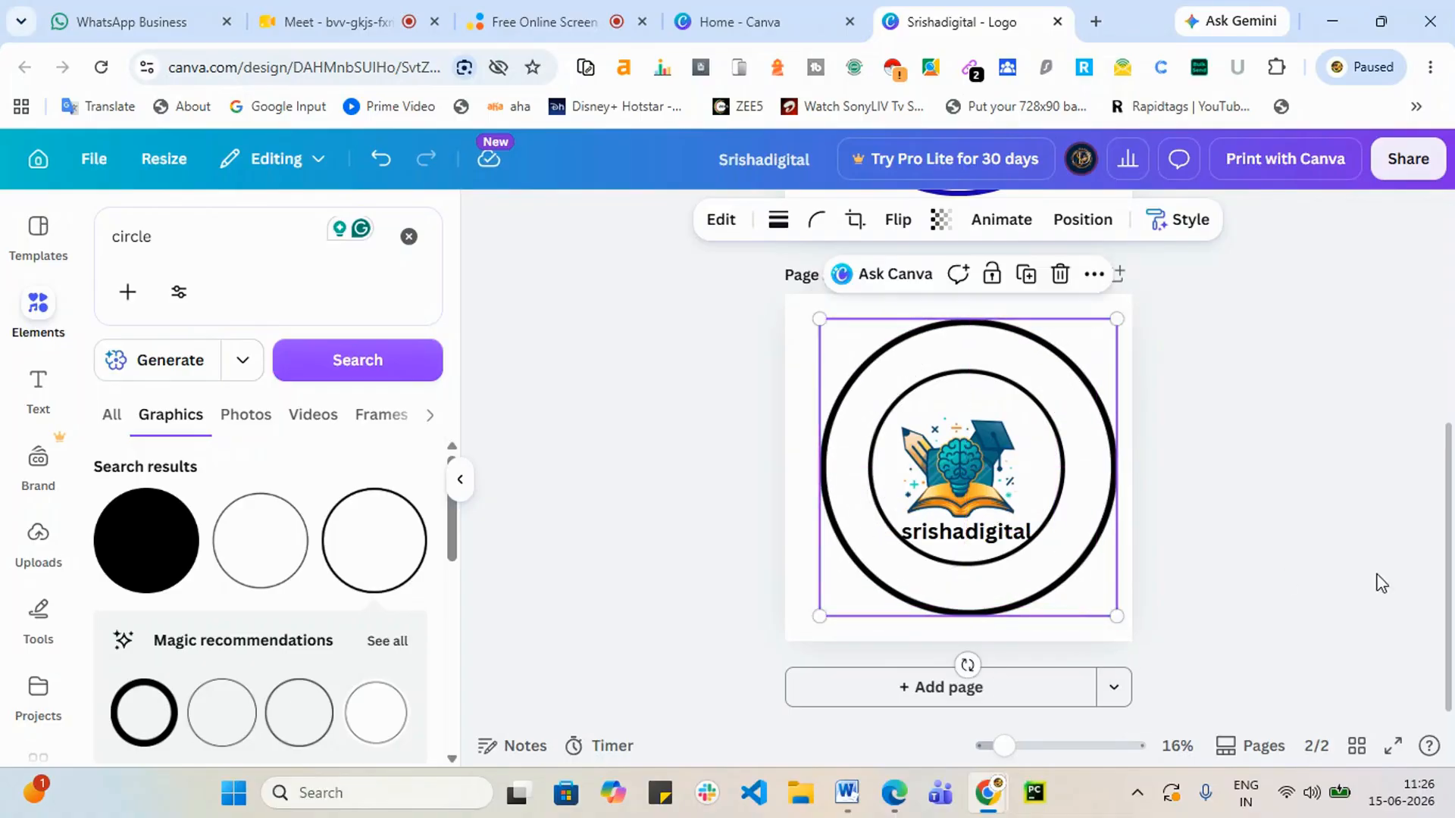
pyautogui.click(1368, 586)
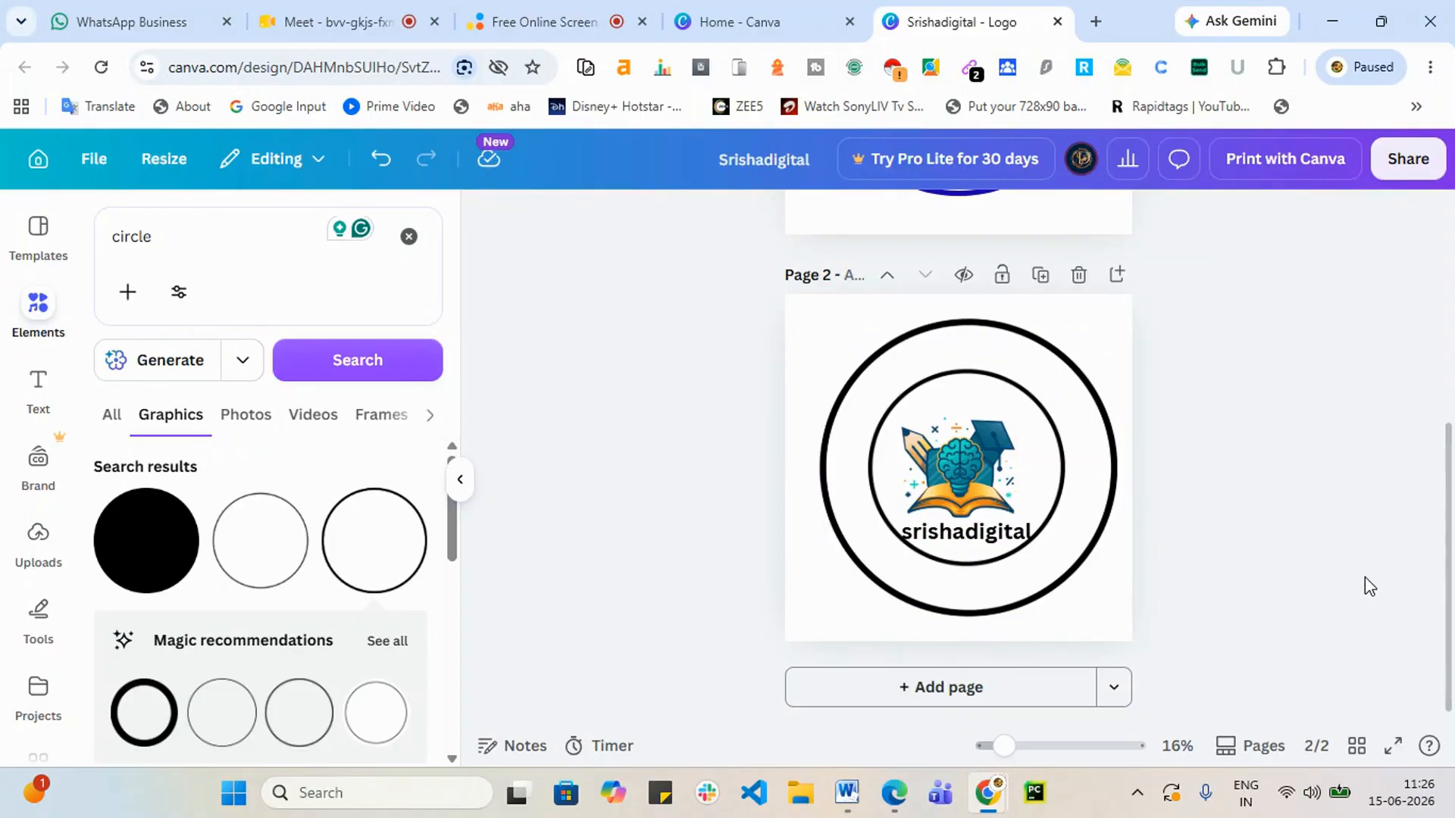
pyautogui.click(944, 539)
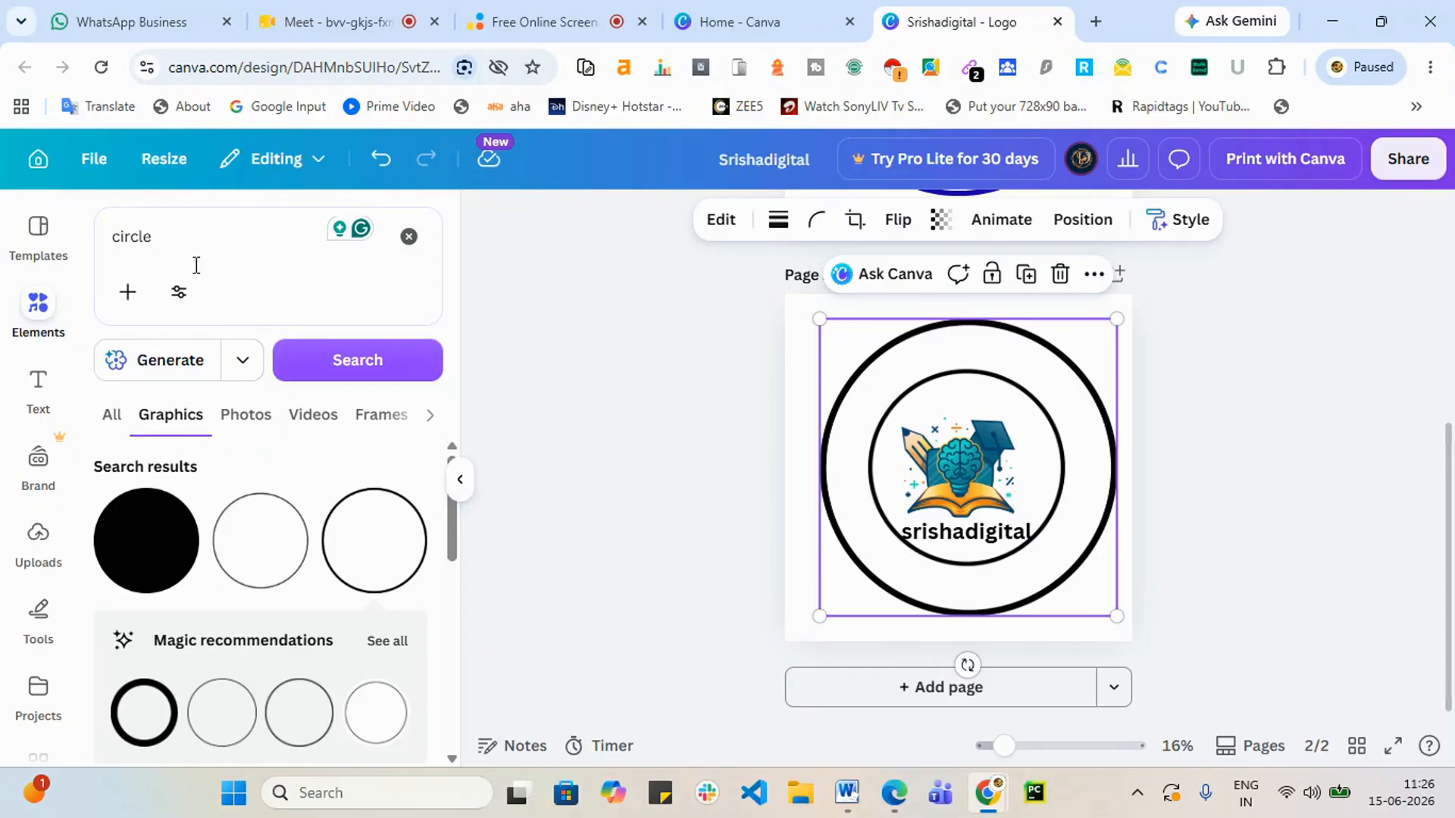
# Step: Add a subheading 'AI Digital marekting Online training' and accept the spelling fix to 'marketing'
pyautogui.click(36, 385)
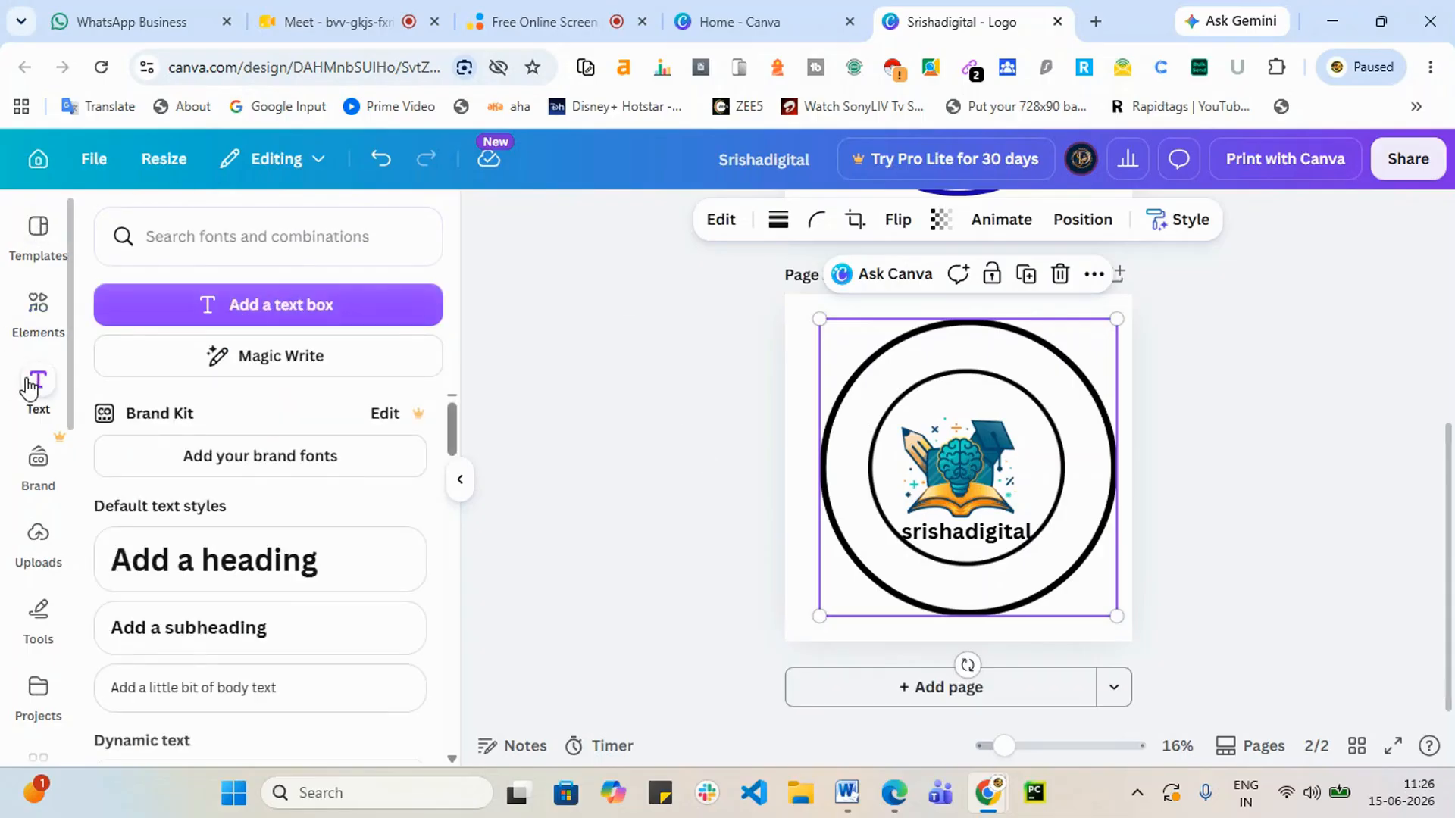
pyautogui.click(237, 641)
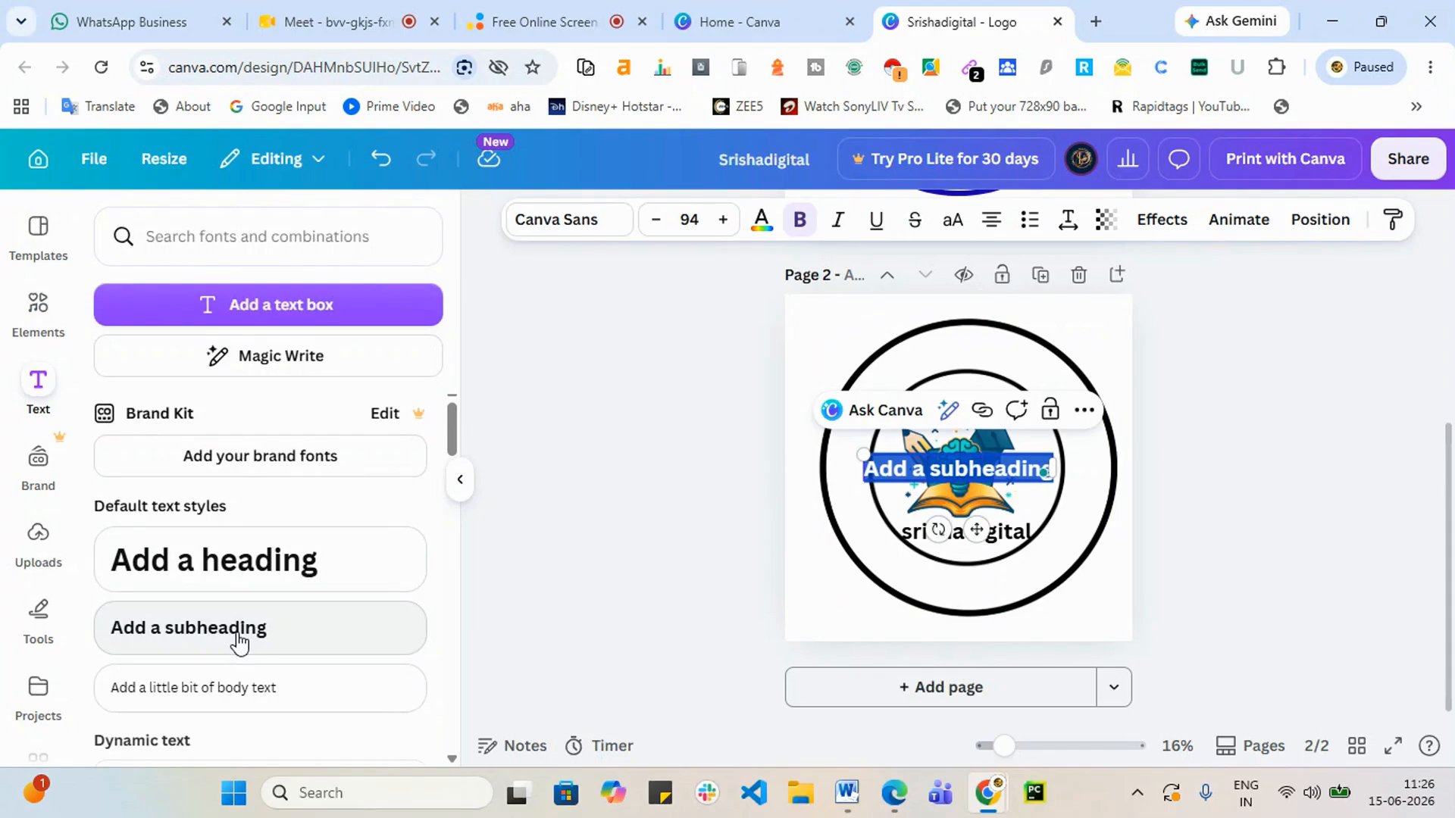
pyautogui.press('BackSpace')
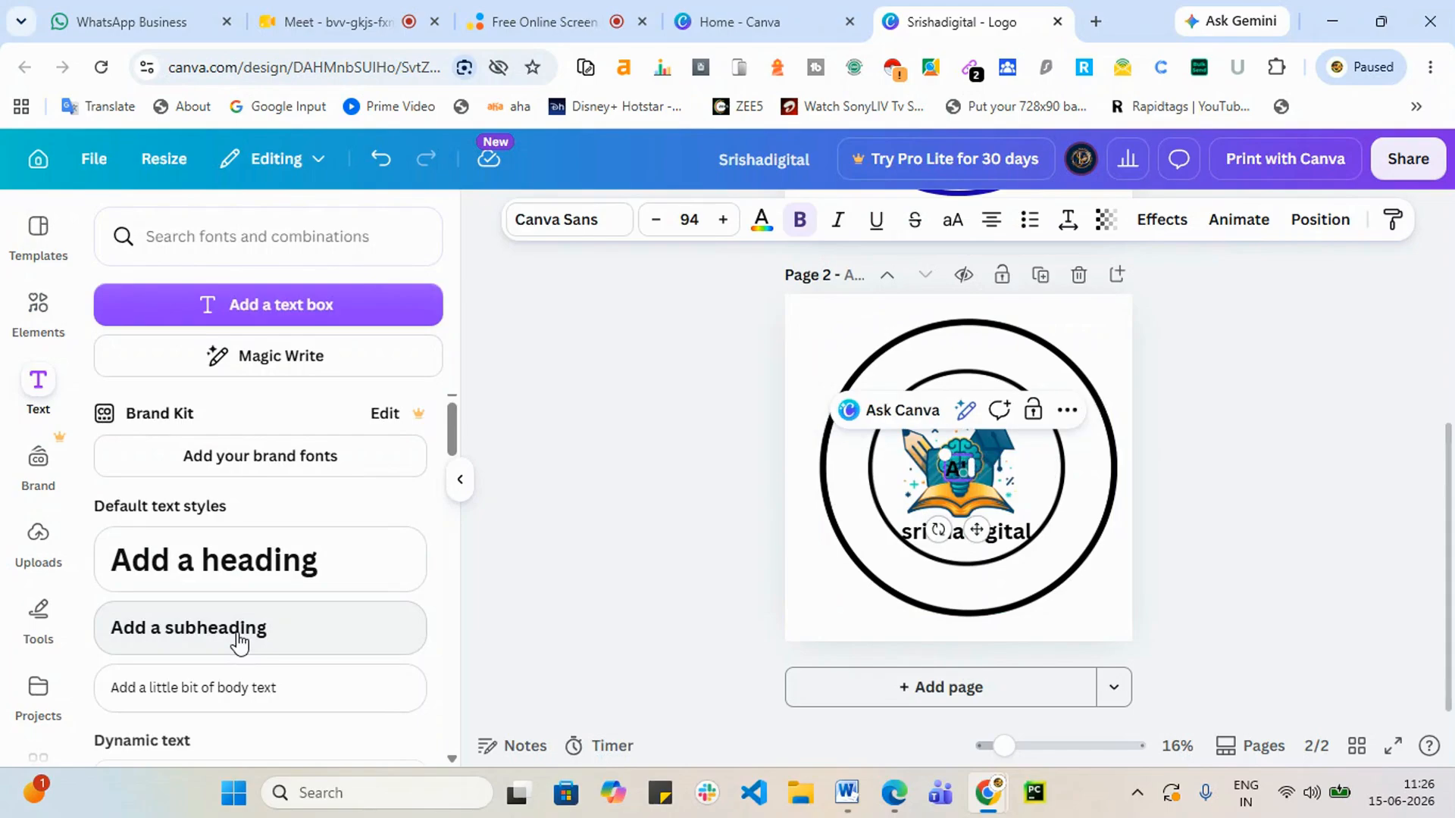
pyautogui.write('AI Digital')
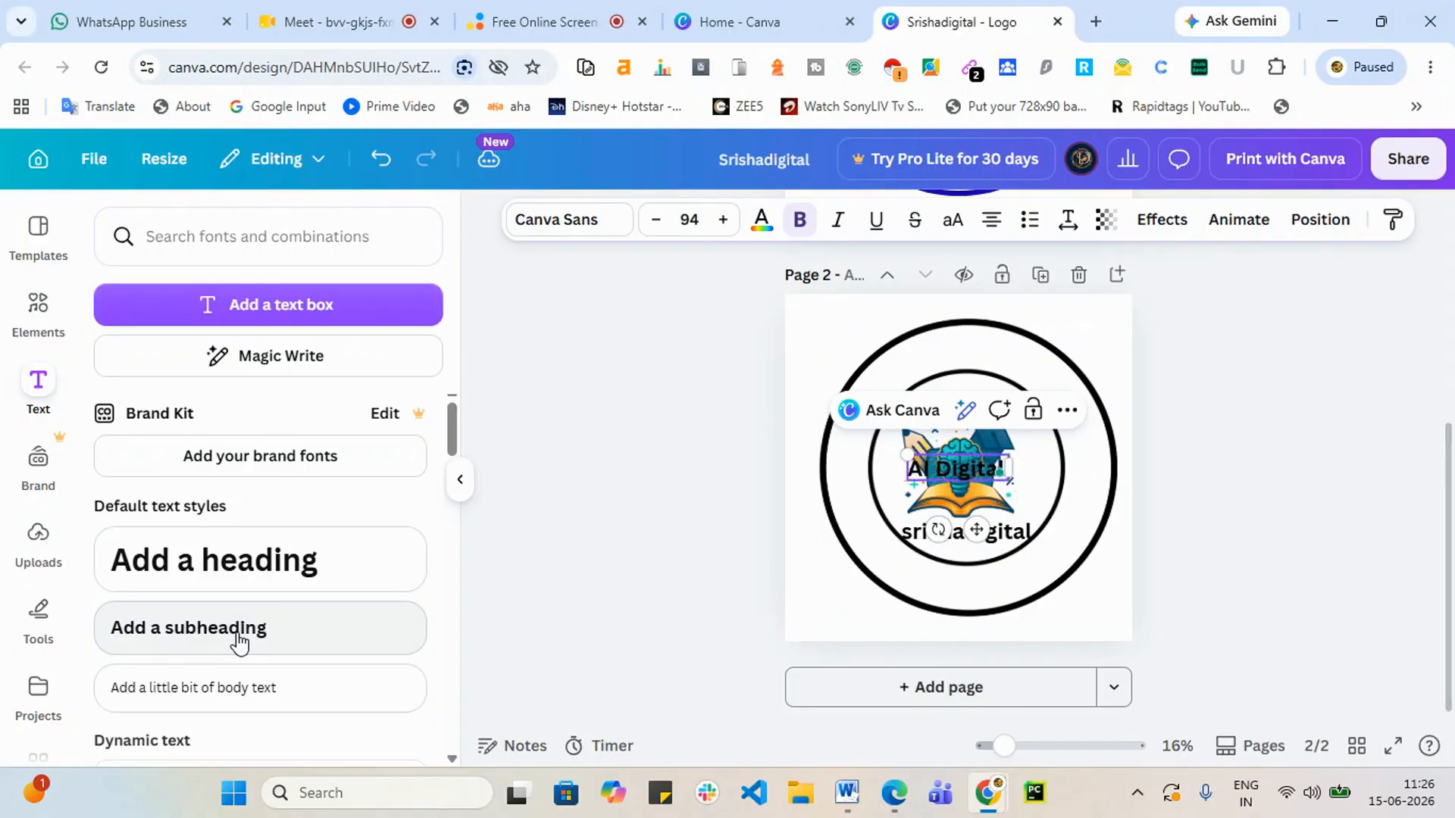
pyautogui.write(' marekting')
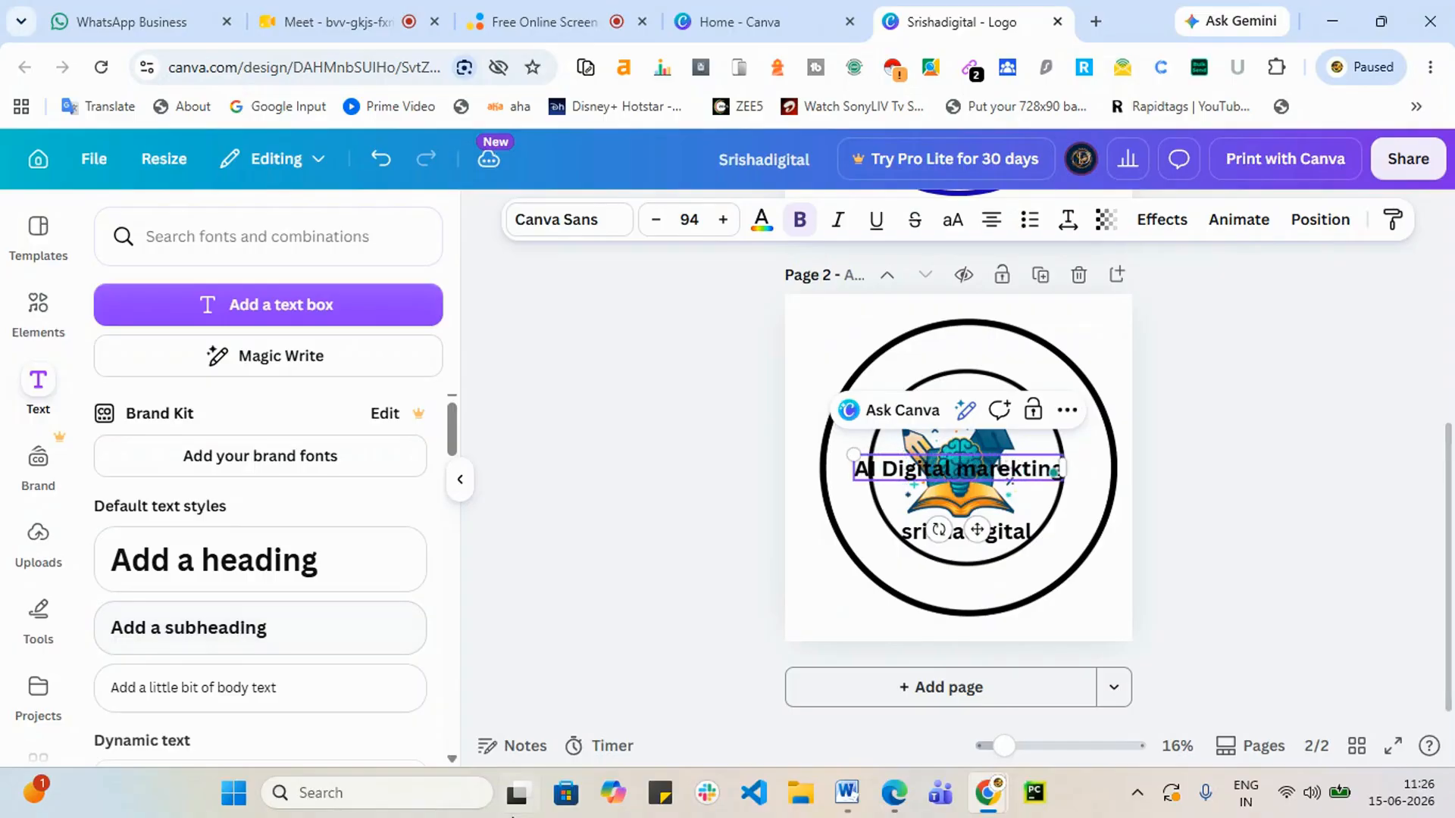
pyautogui.write(' Online t')
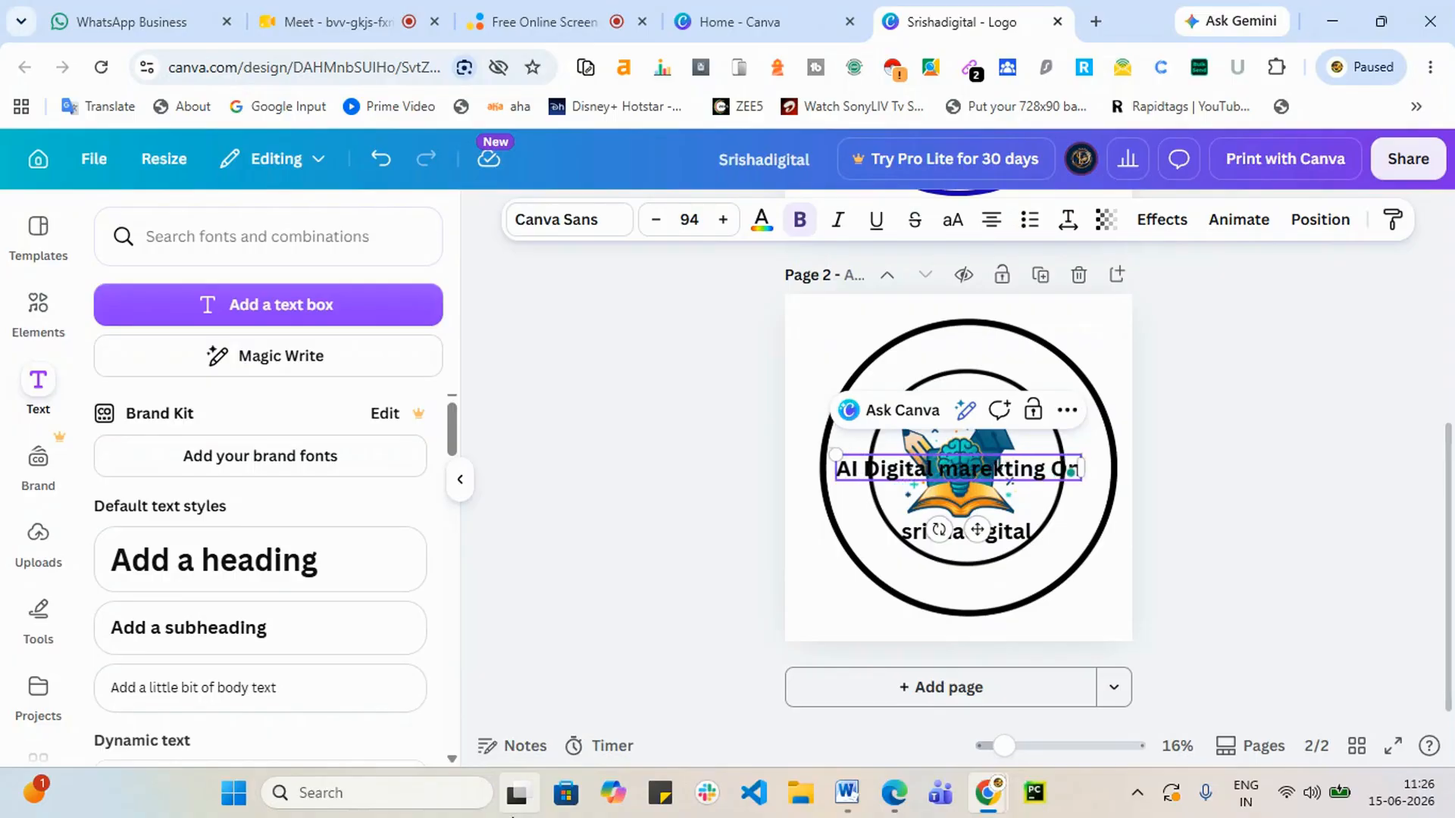
pyautogui.write('raining')
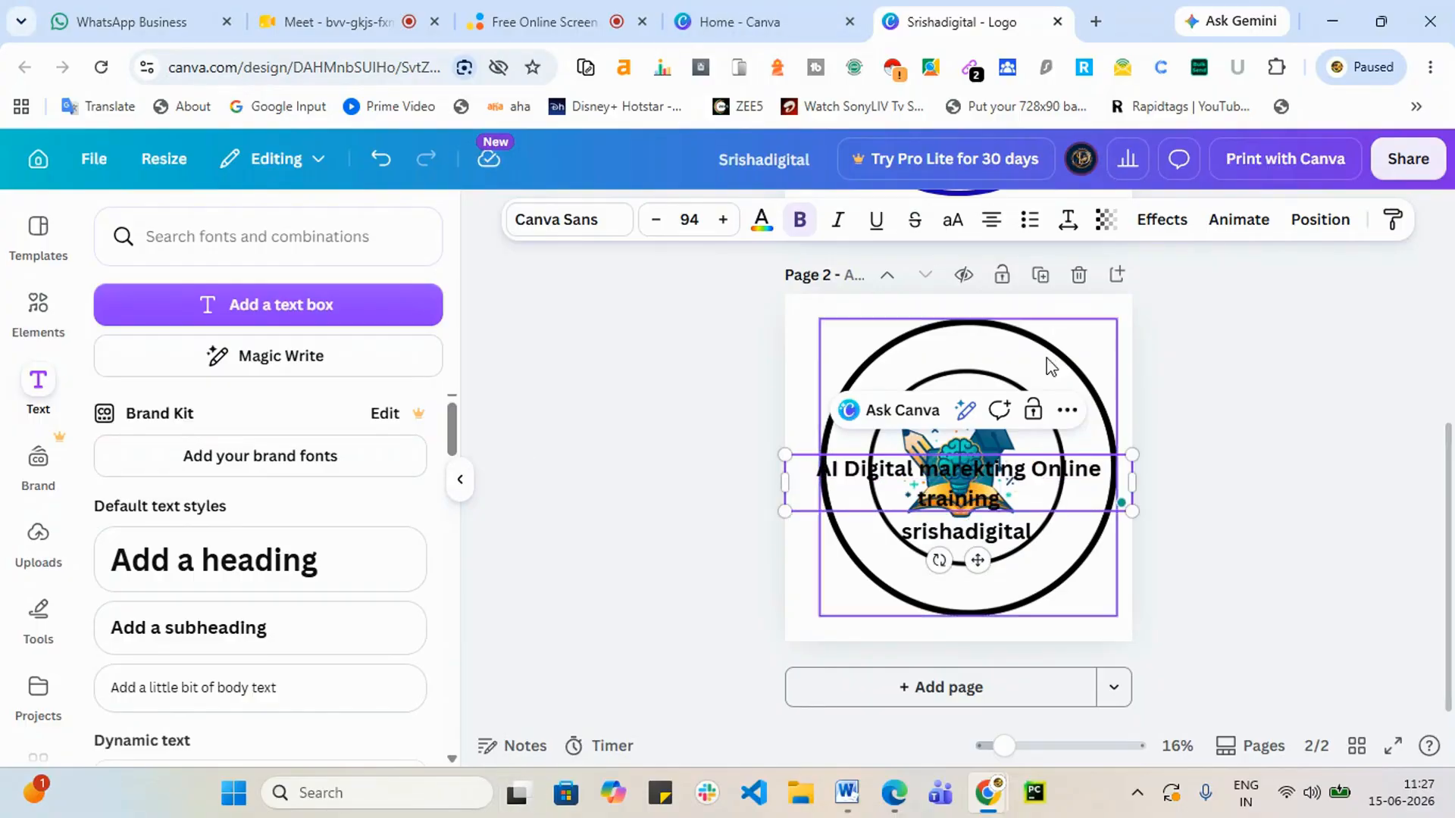
pyautogui.moveTo(940, 477)
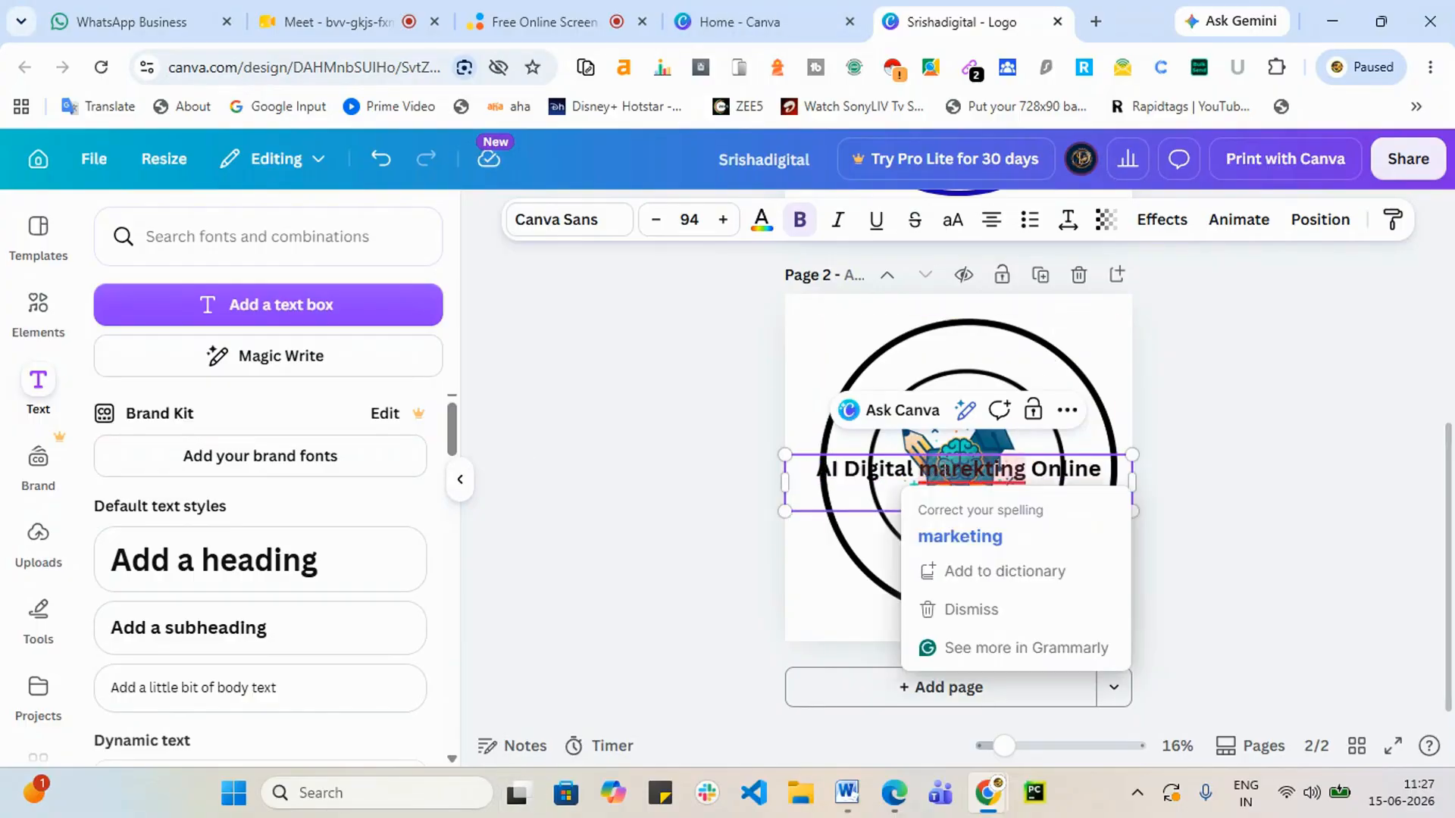
pyautogui.click(960, 536)
# Step: Capitalise 'Marketing' and 'Training' and move the title below 'srishadigital'
pyautogui.moveTo(931, 470); pyautogui.dragTo(919, 472)
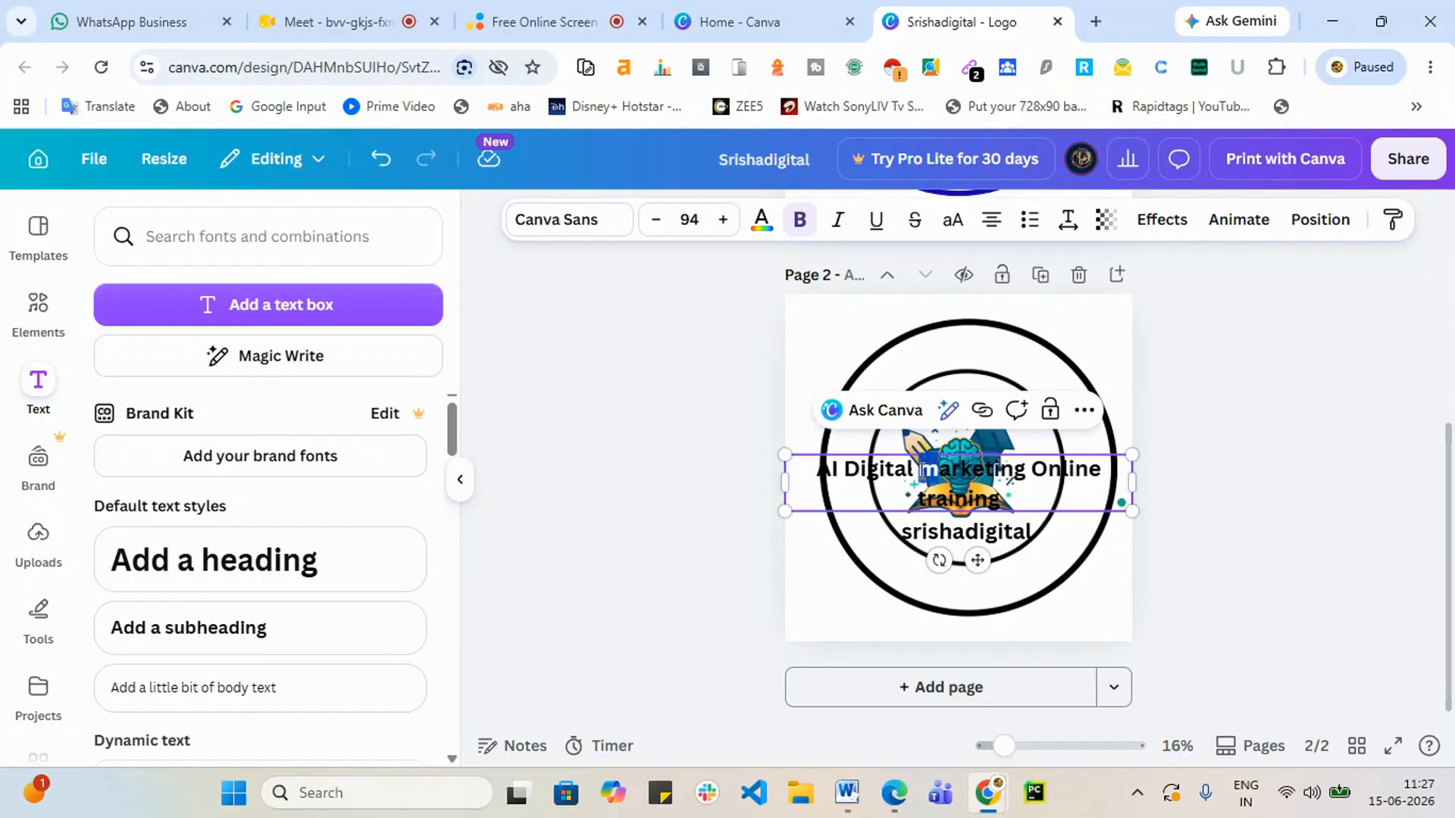
pyautogui.write('M')
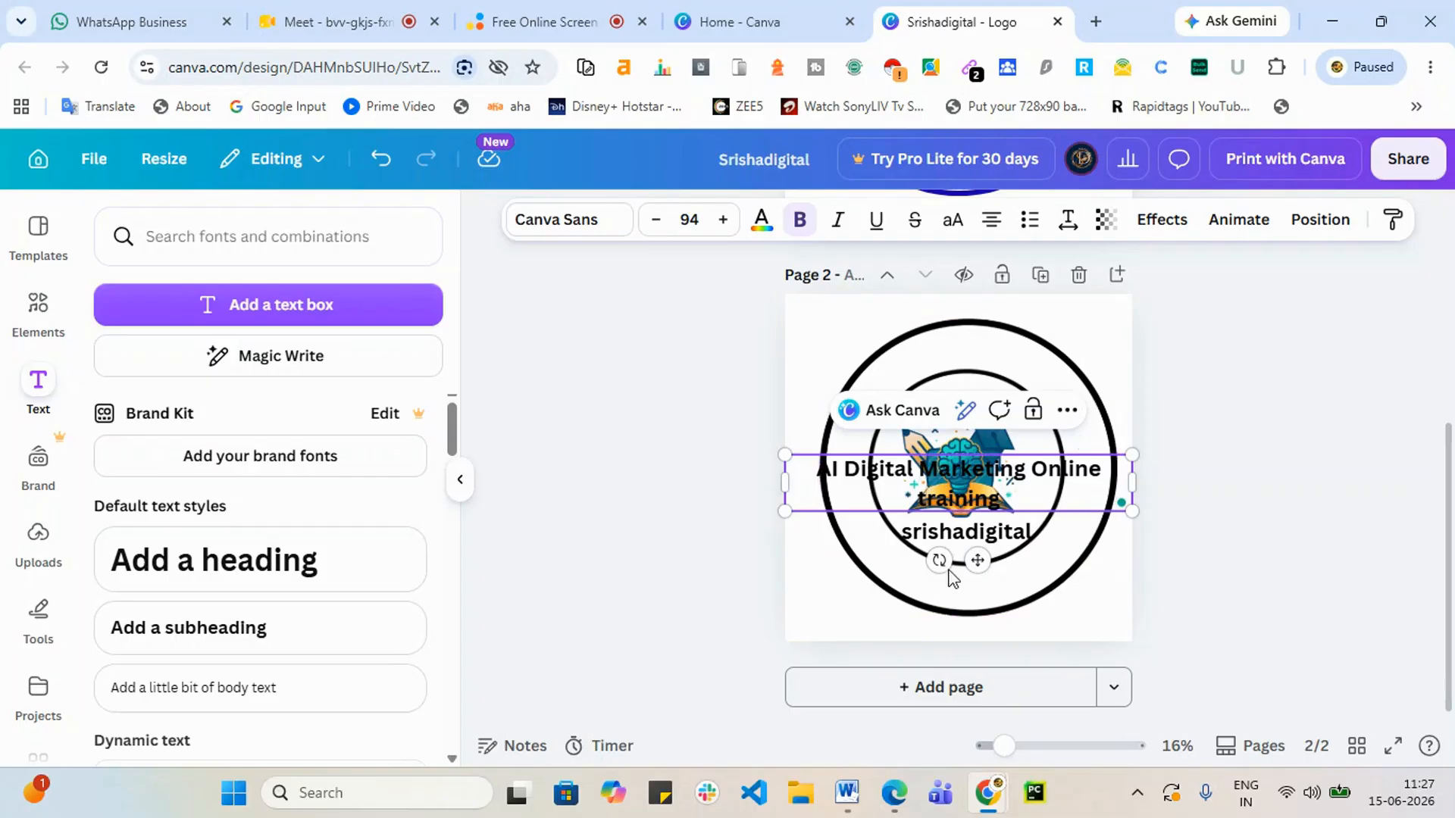
pyautogui.press('BackSpace')
pyautogui.write('T')
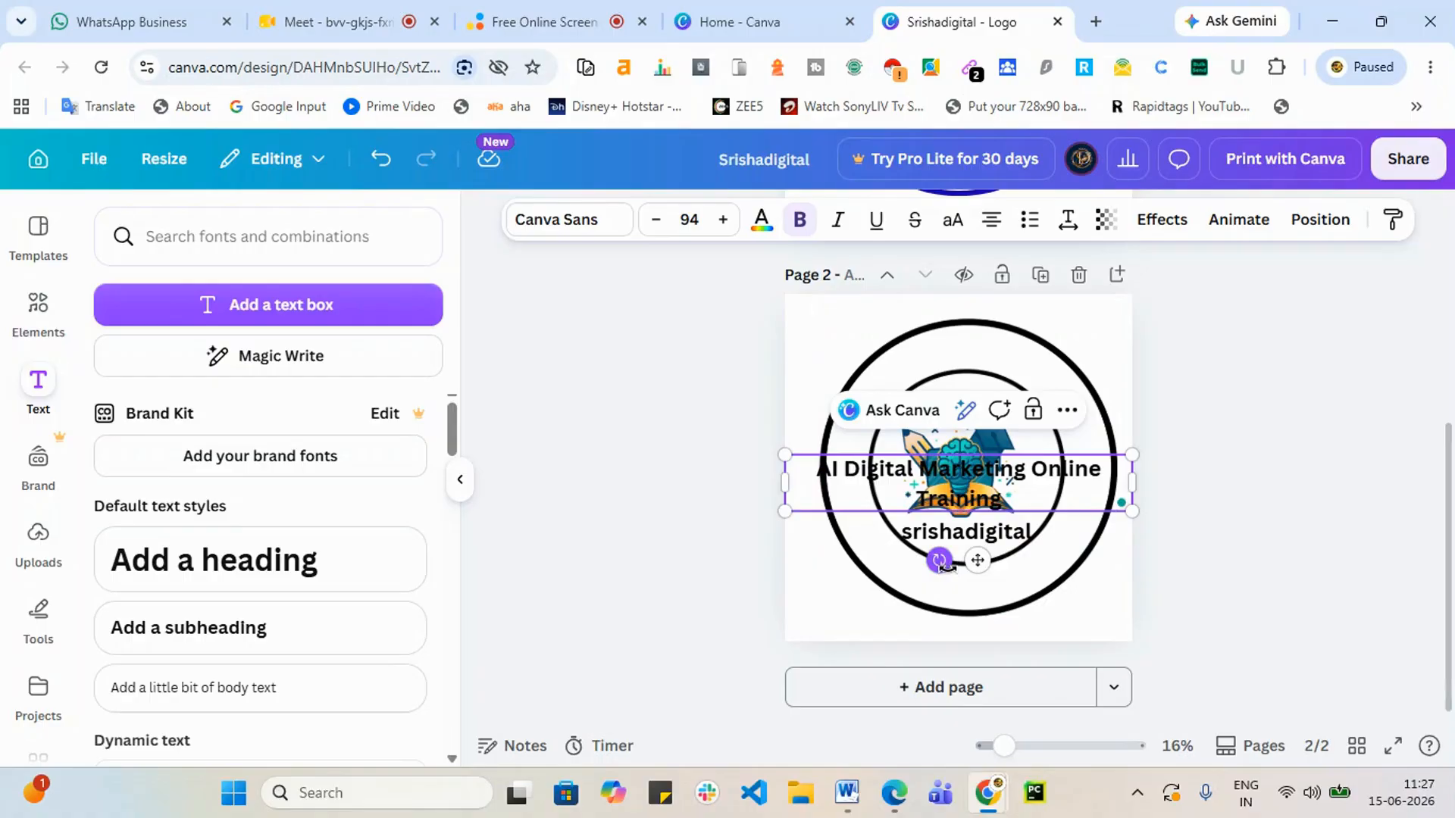
pyautogui.click(1160, 588)
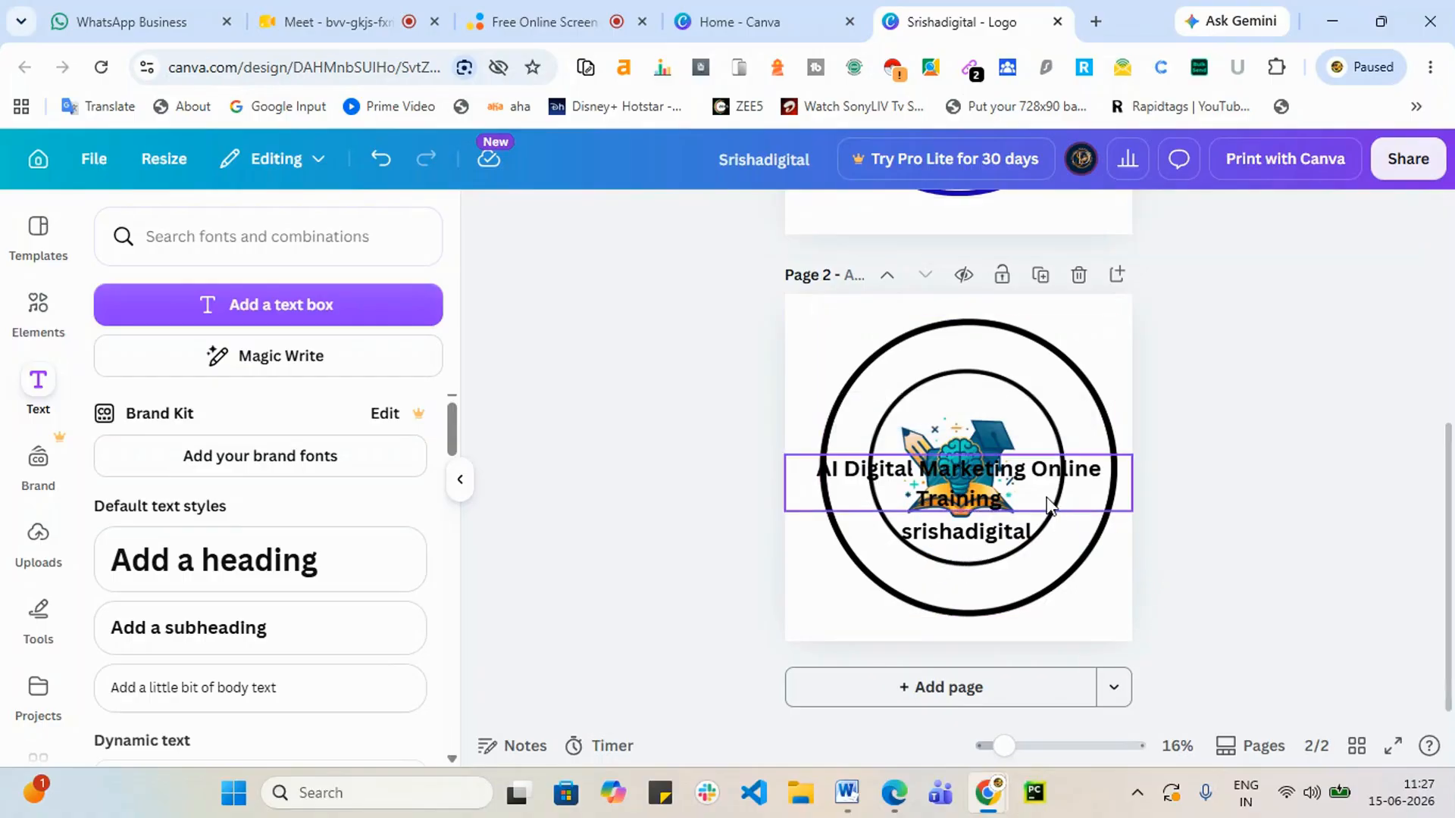
pyautogui.moveTo(1043, 533); pyautogui.dragTo(1045, 580)
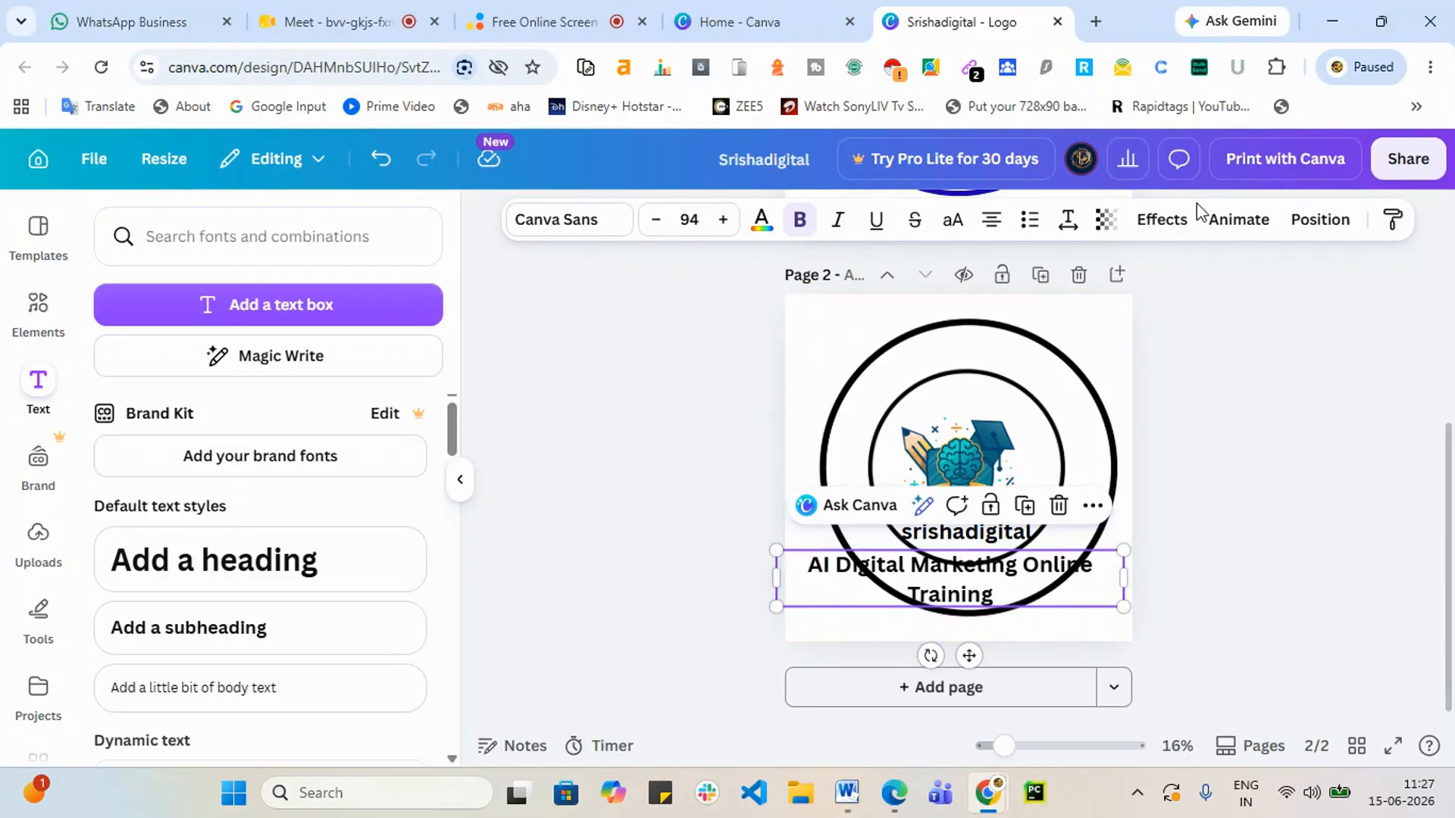
pyautogui.click(1182, 231)
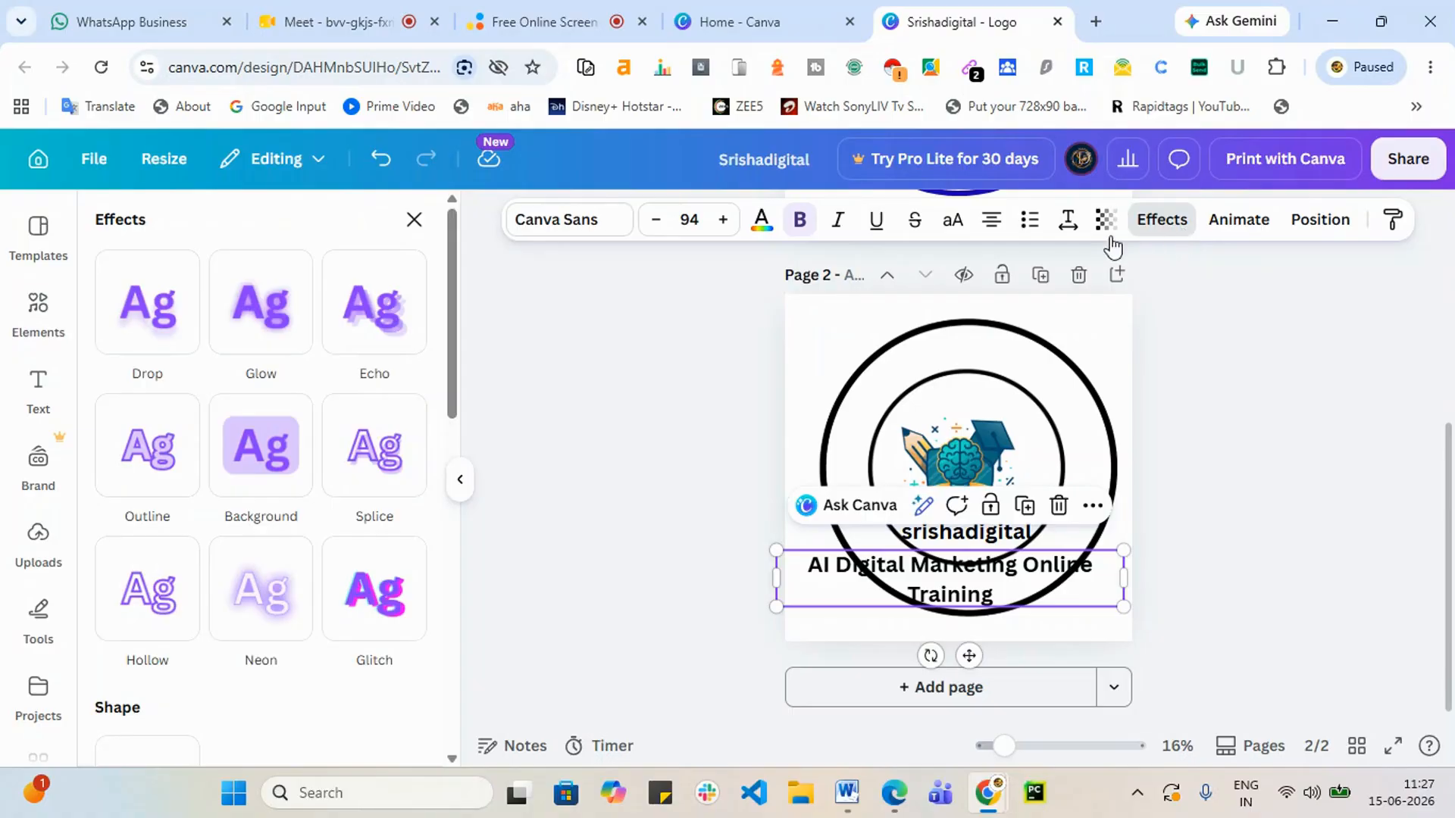
# Step: Apply the Curve effect to the title and increase its curvature, placing it on the circle
pyautogui.scroll(-3, 284, 440)
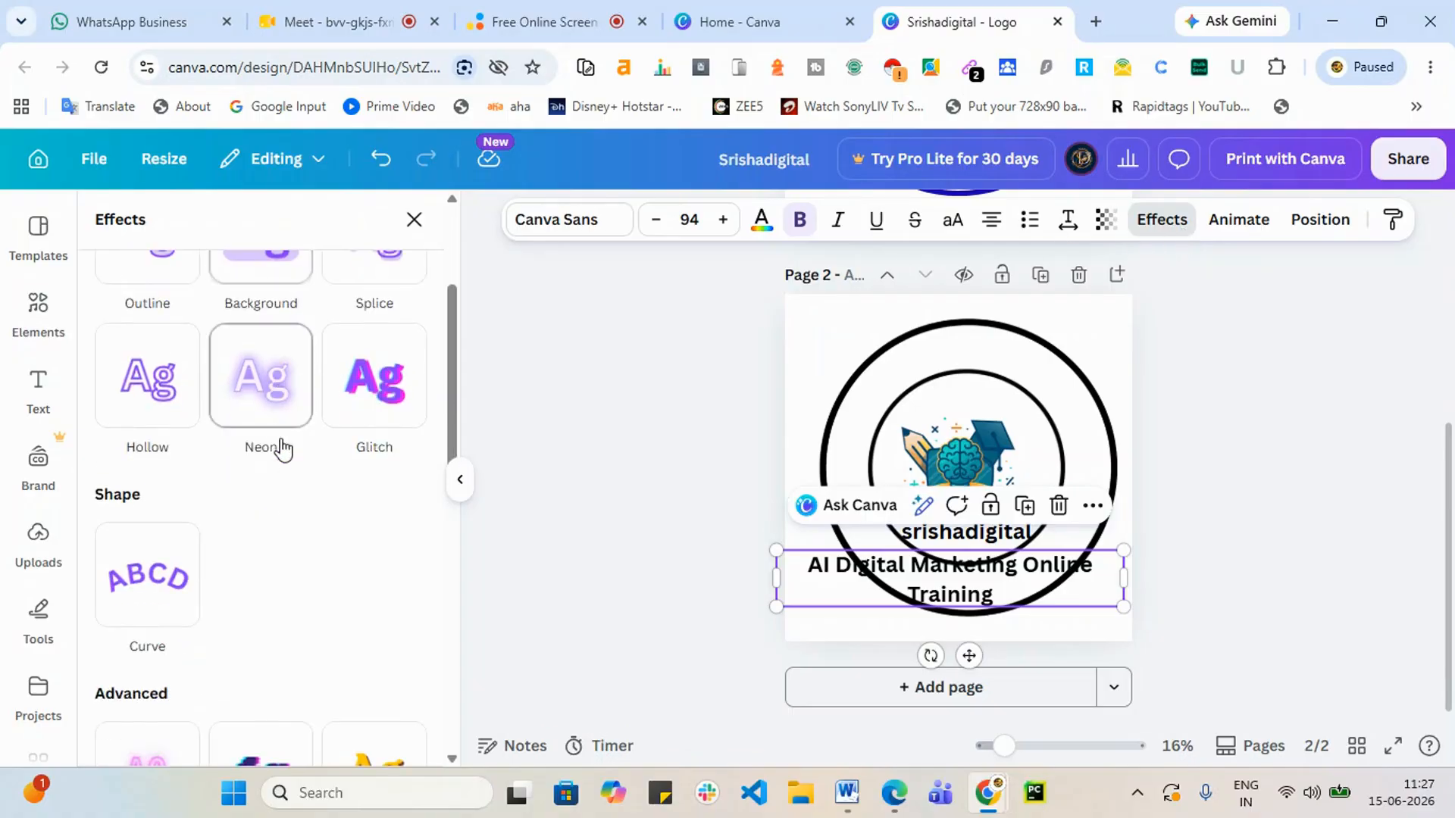
pyautogui.click(142, 599)
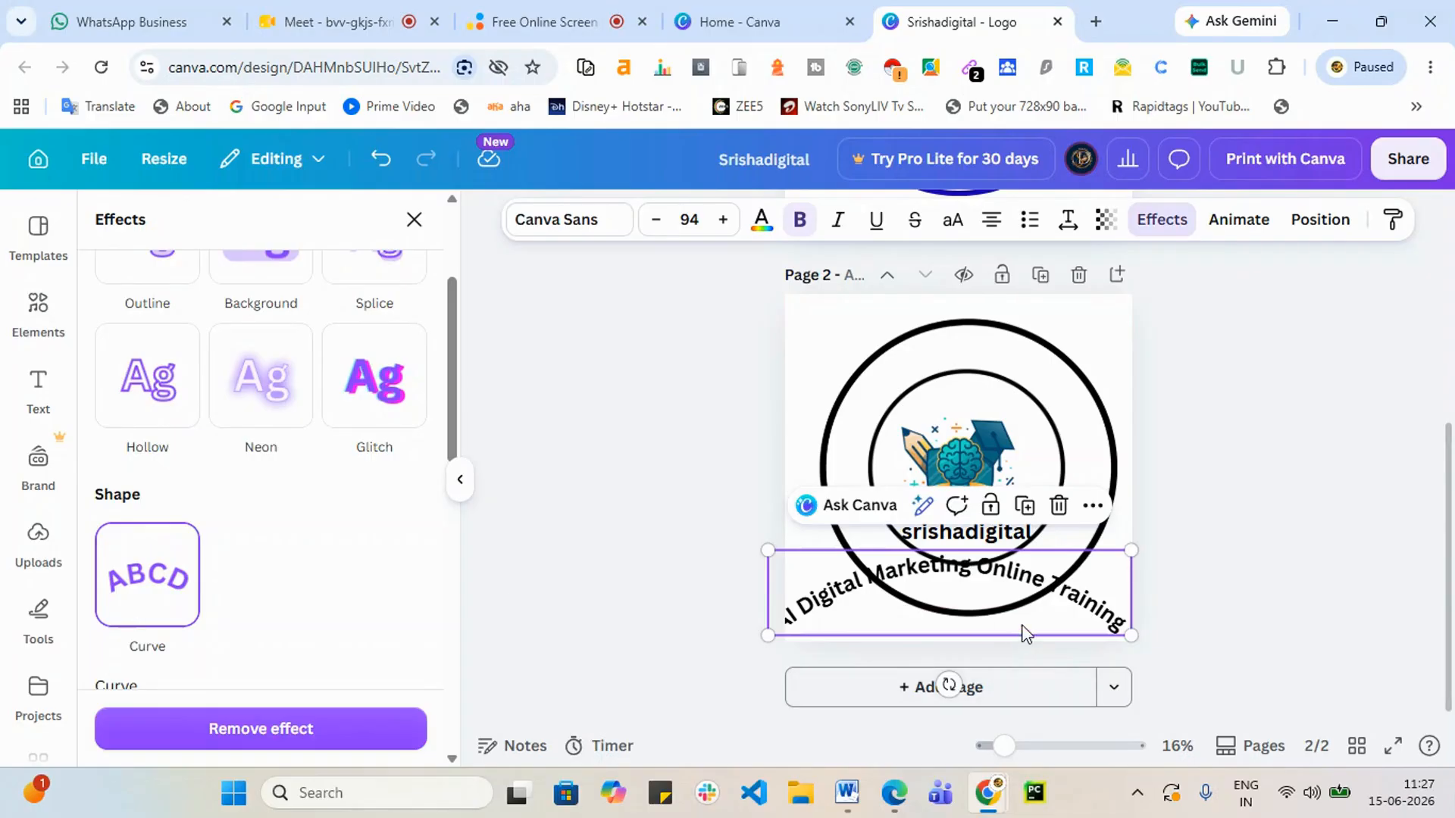
pyautogui.moveTo(1023, 627); pyautogui.dragTo(1060, 391)
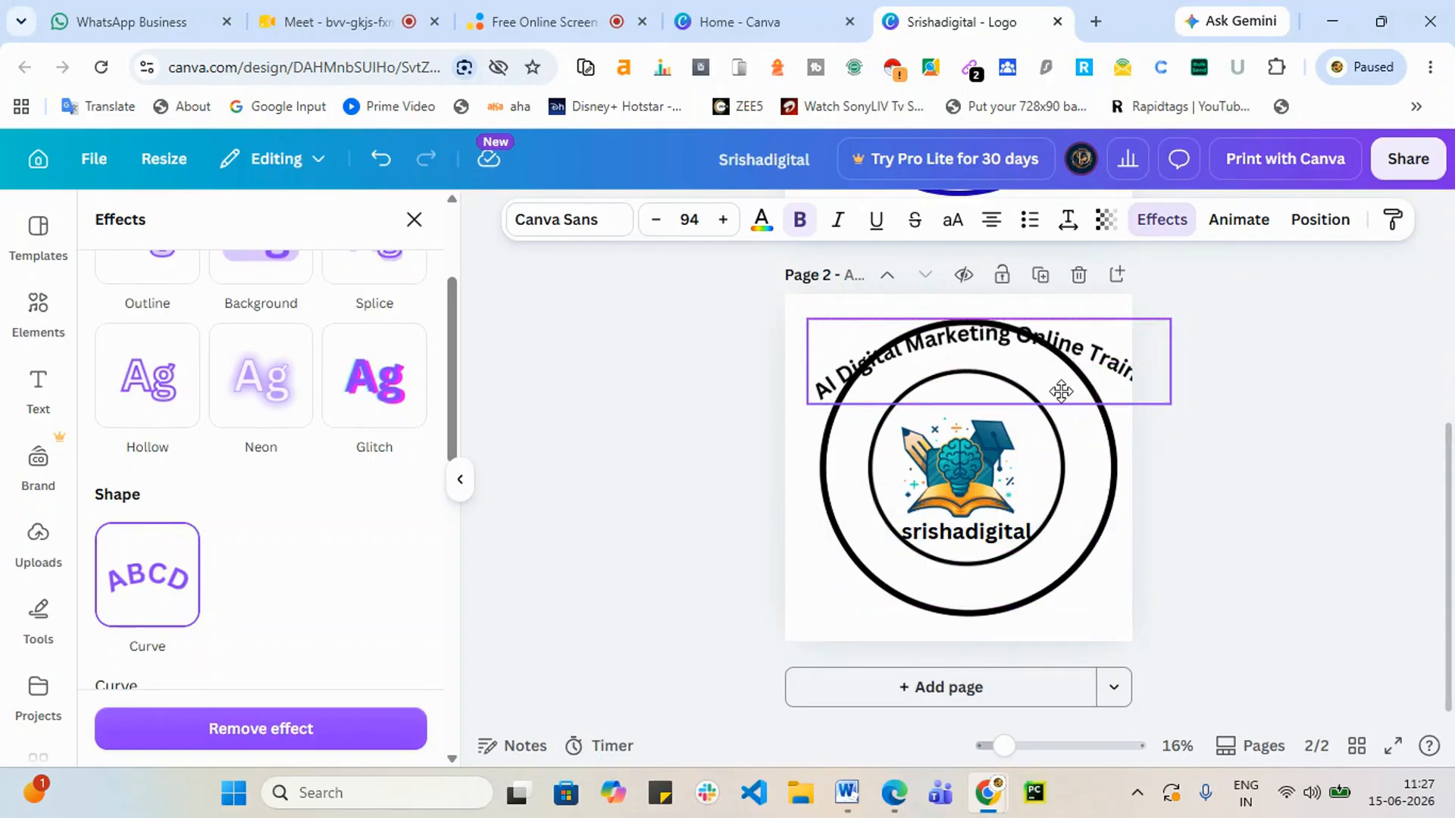
pyautogui.scroll(-3, 270, 559)
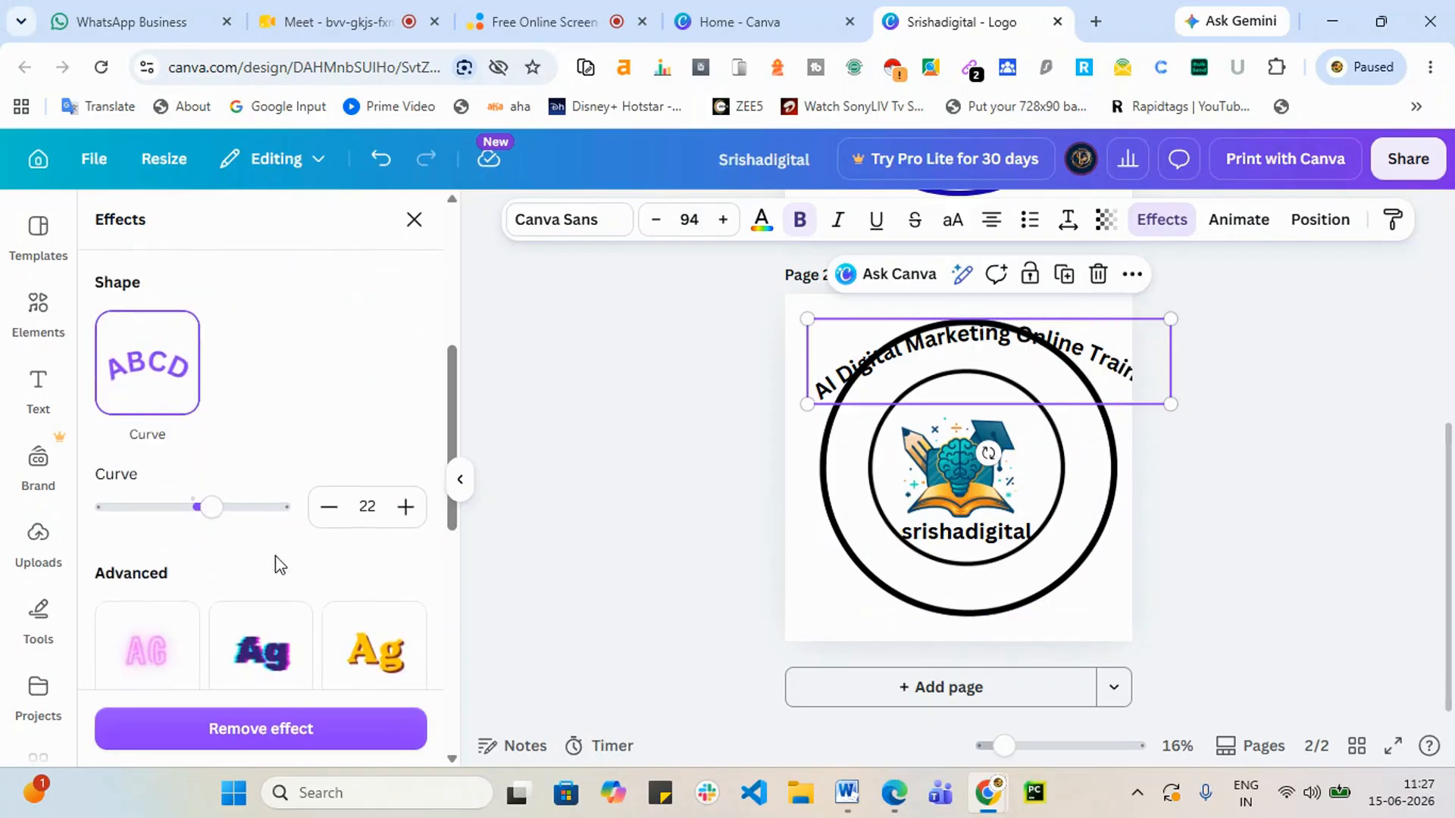
pyautogui.scroll(2, 281, 566)
pyautogui.moveTo(213, 611); pyautogui.dragTo(228, 612)
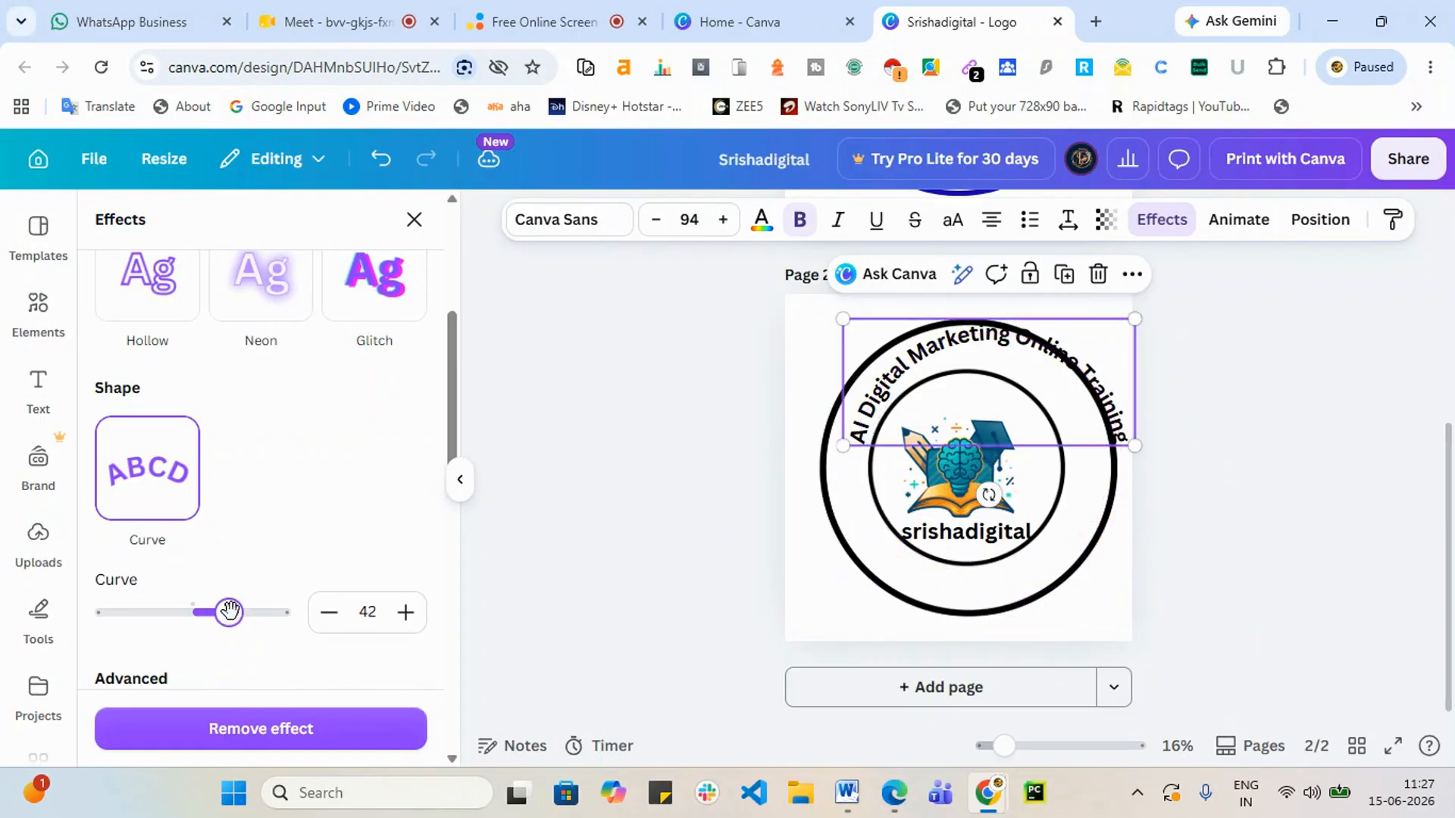
pyautogui.moveTo(1025, 402)
pyautogui.mouseDown()
pyautogui.moveTo(994, 408)
pyautogui.moveTo(1006, 412)
pyautogui.mouseUp()
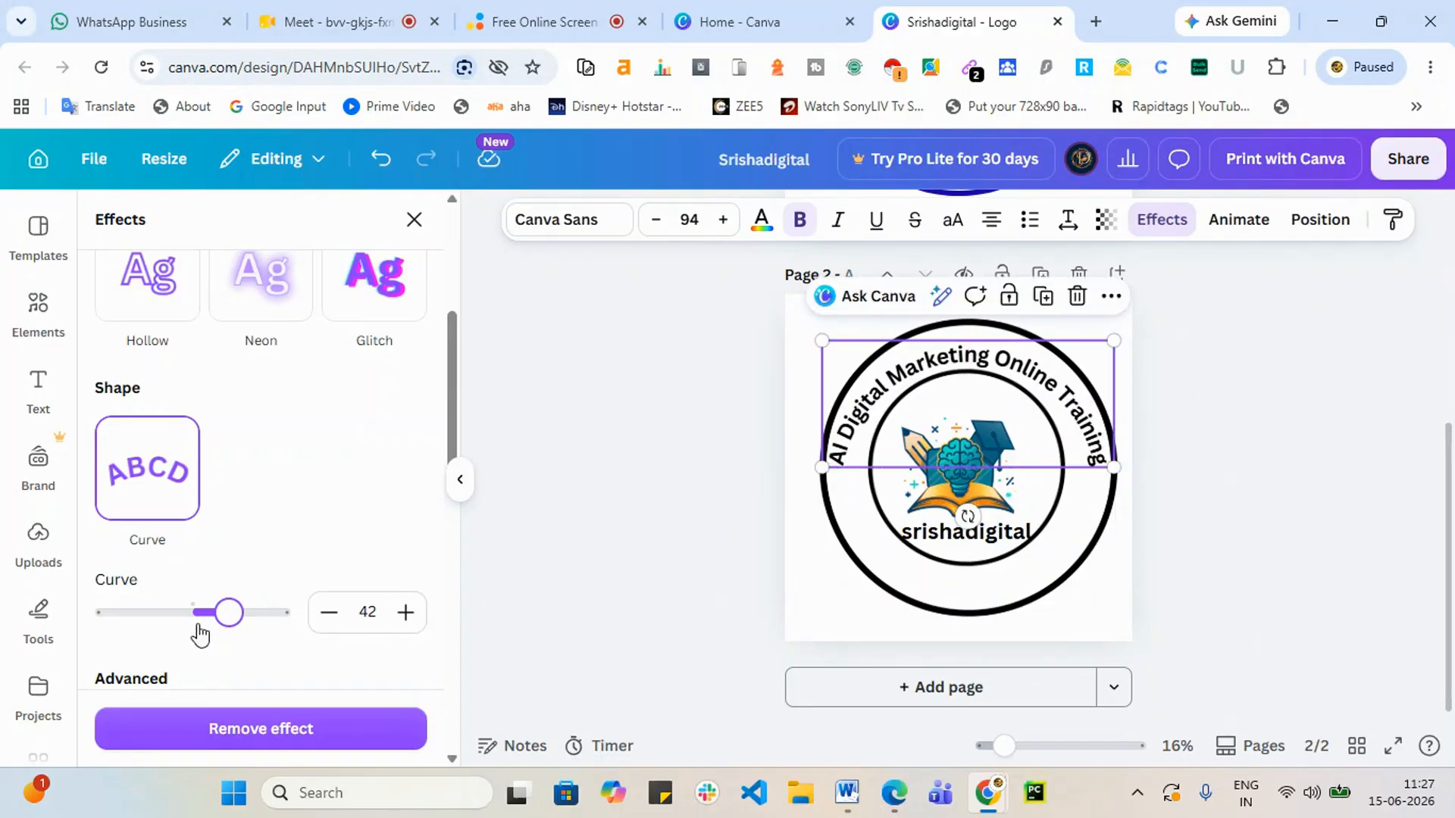
pyautogui.moveTo(228, 613); pyautogui.dragTo(233, 612)
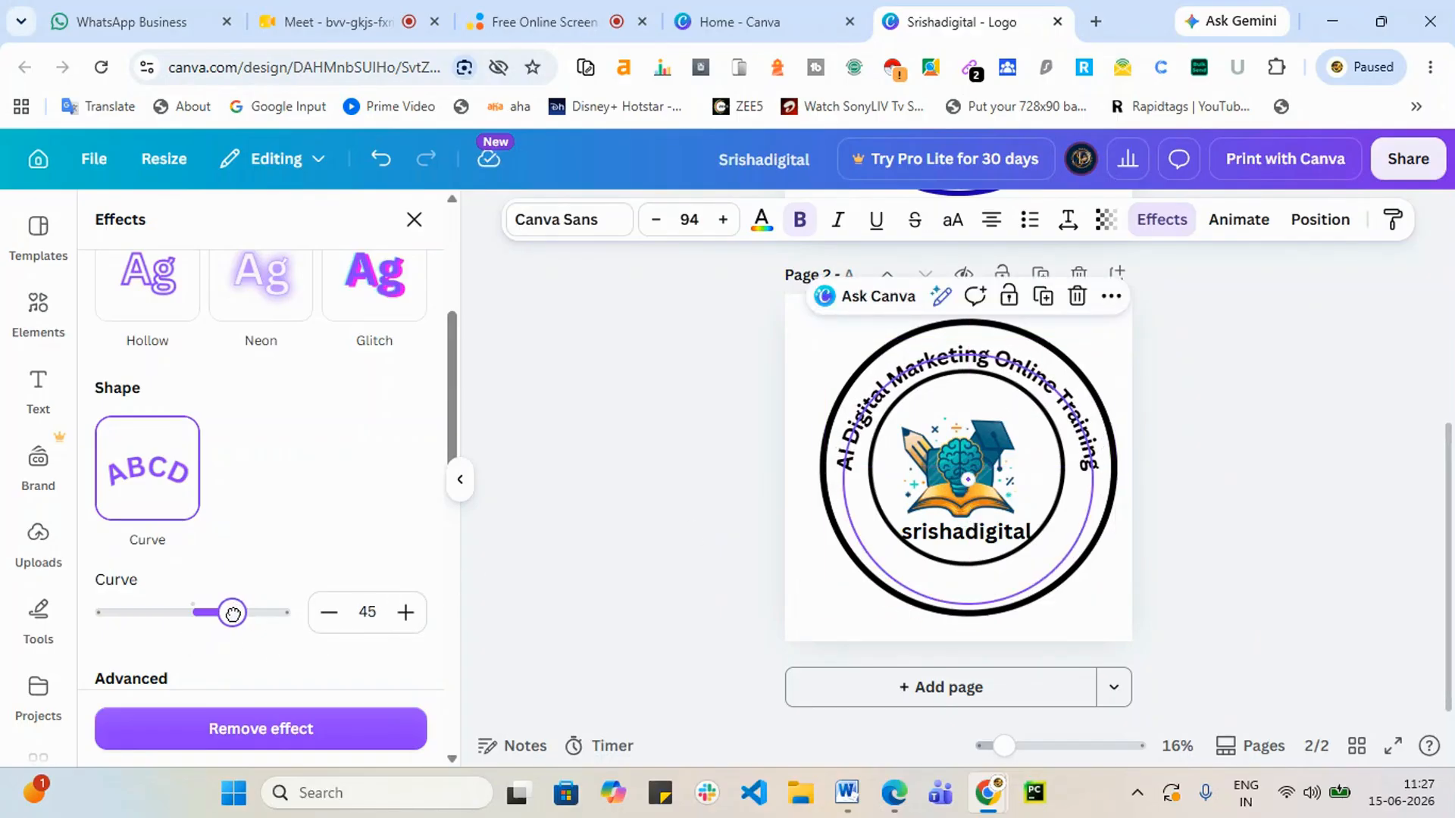
pyautogui.click(1140, 535)
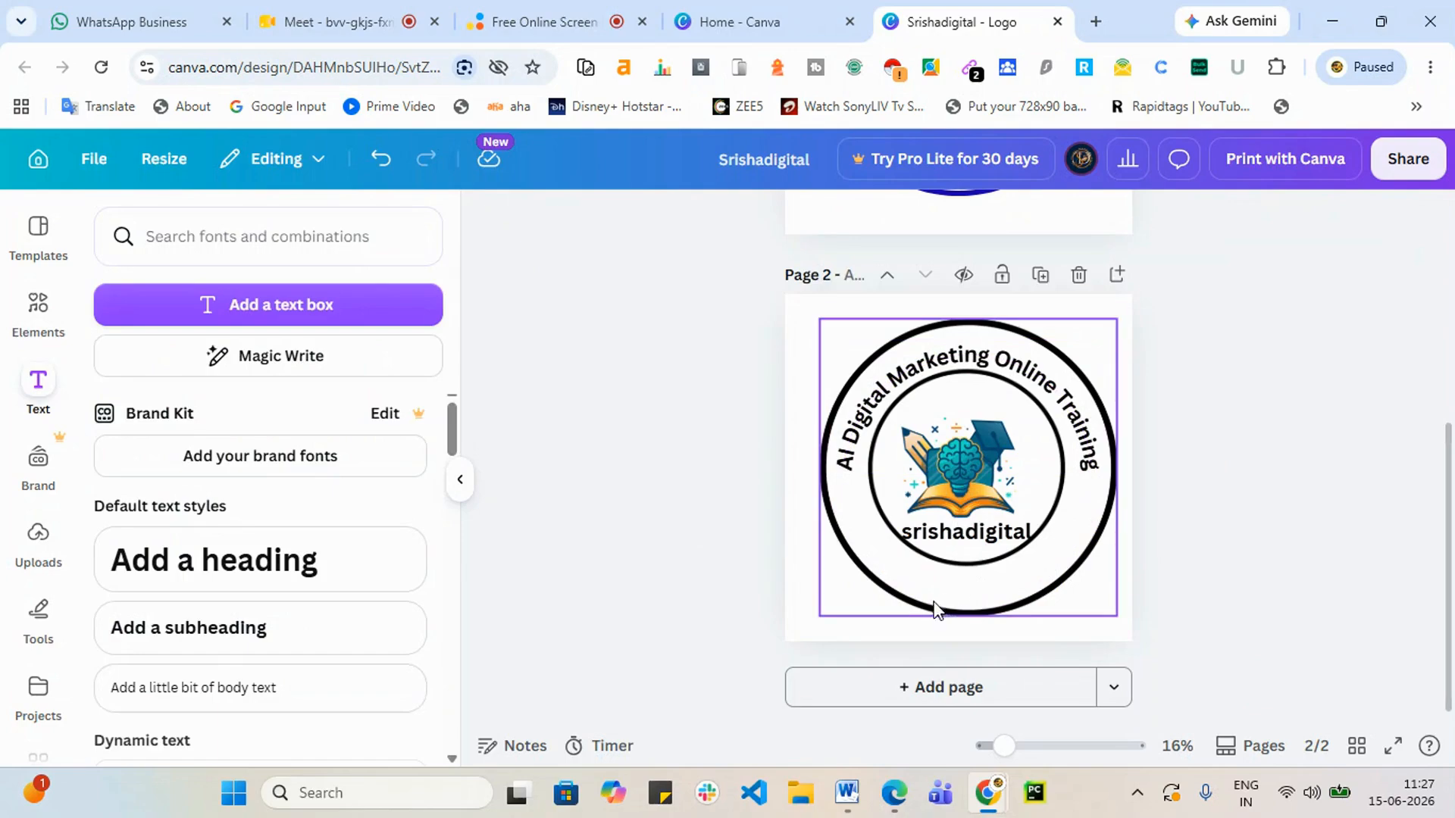
# Step: Set the curve to -46 so the title arcs along the bottom inside the outer circle
pyautogui.click(999, 371)
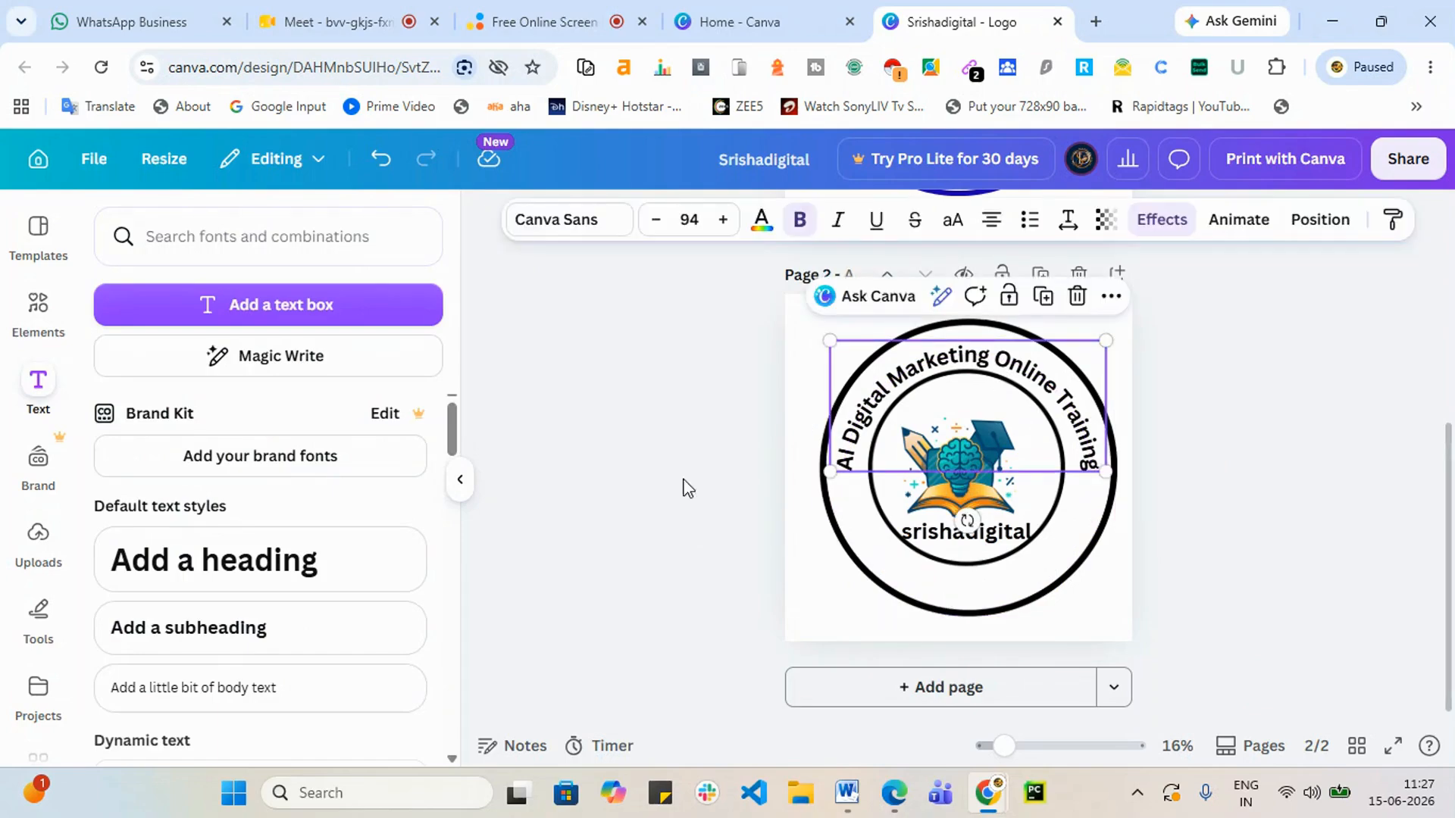
pyautogui.click(1150, 219)
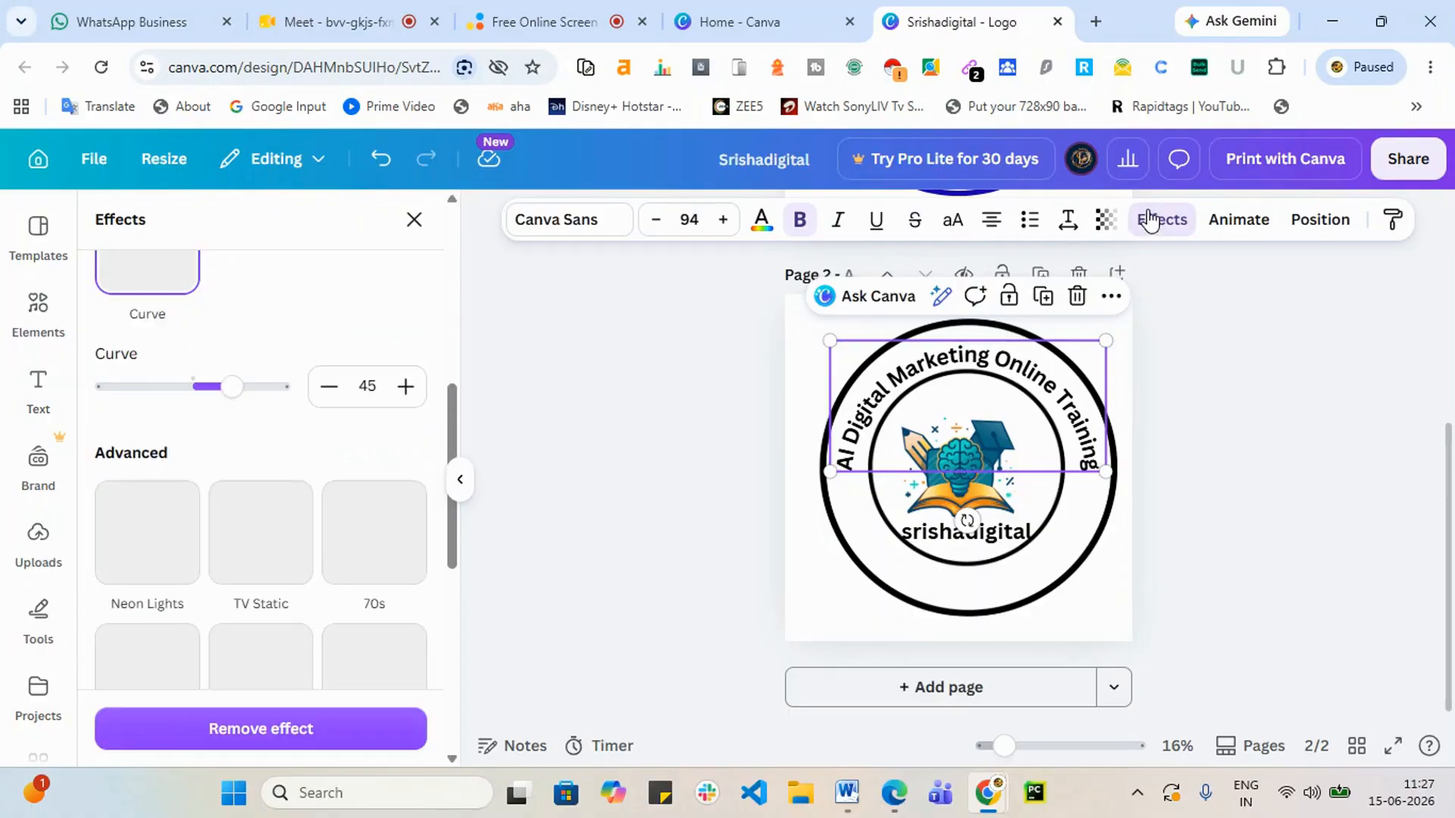
pyautogui.moveTo(231, 388); pyautogui.dragTo(152, 388)
pyautogui.moveTo(935, 345); pyautogui.dragTo(933, 557)
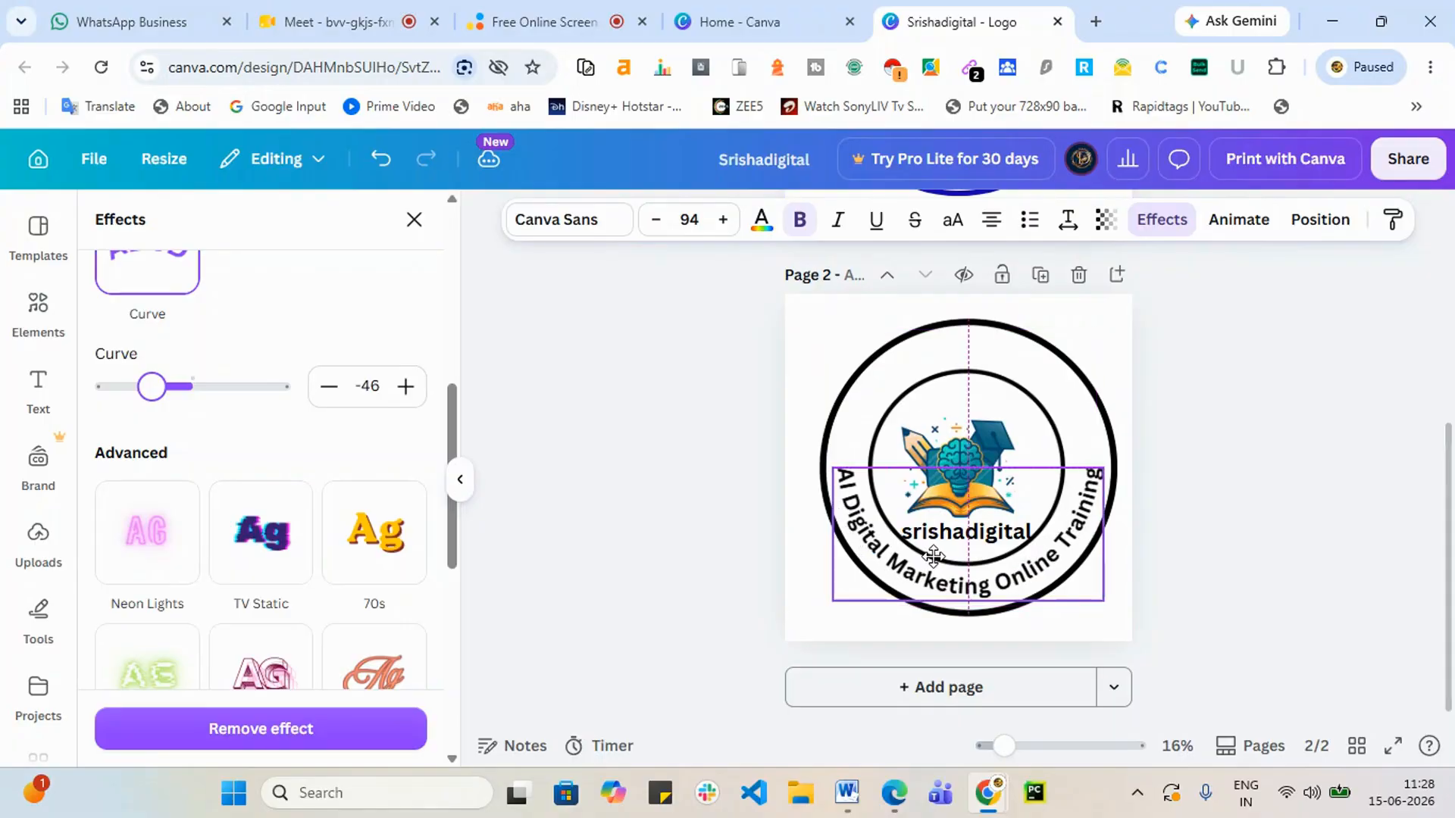
pyautogui.click(1342, 500)
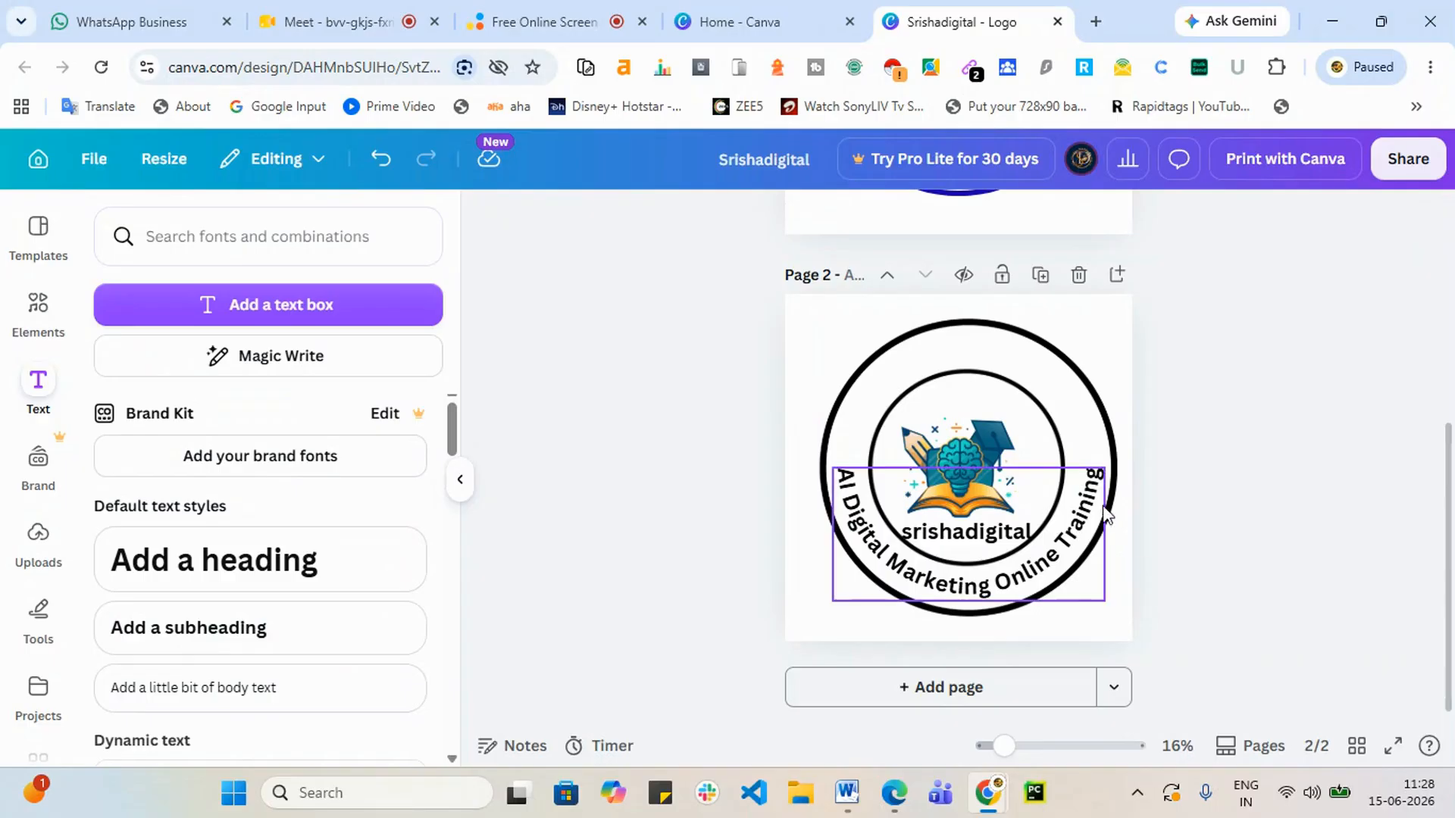
# Step: Search 'stars' and add a yellow star, shrunk small, on the ring's left side
pyautogui.click(38, 311)
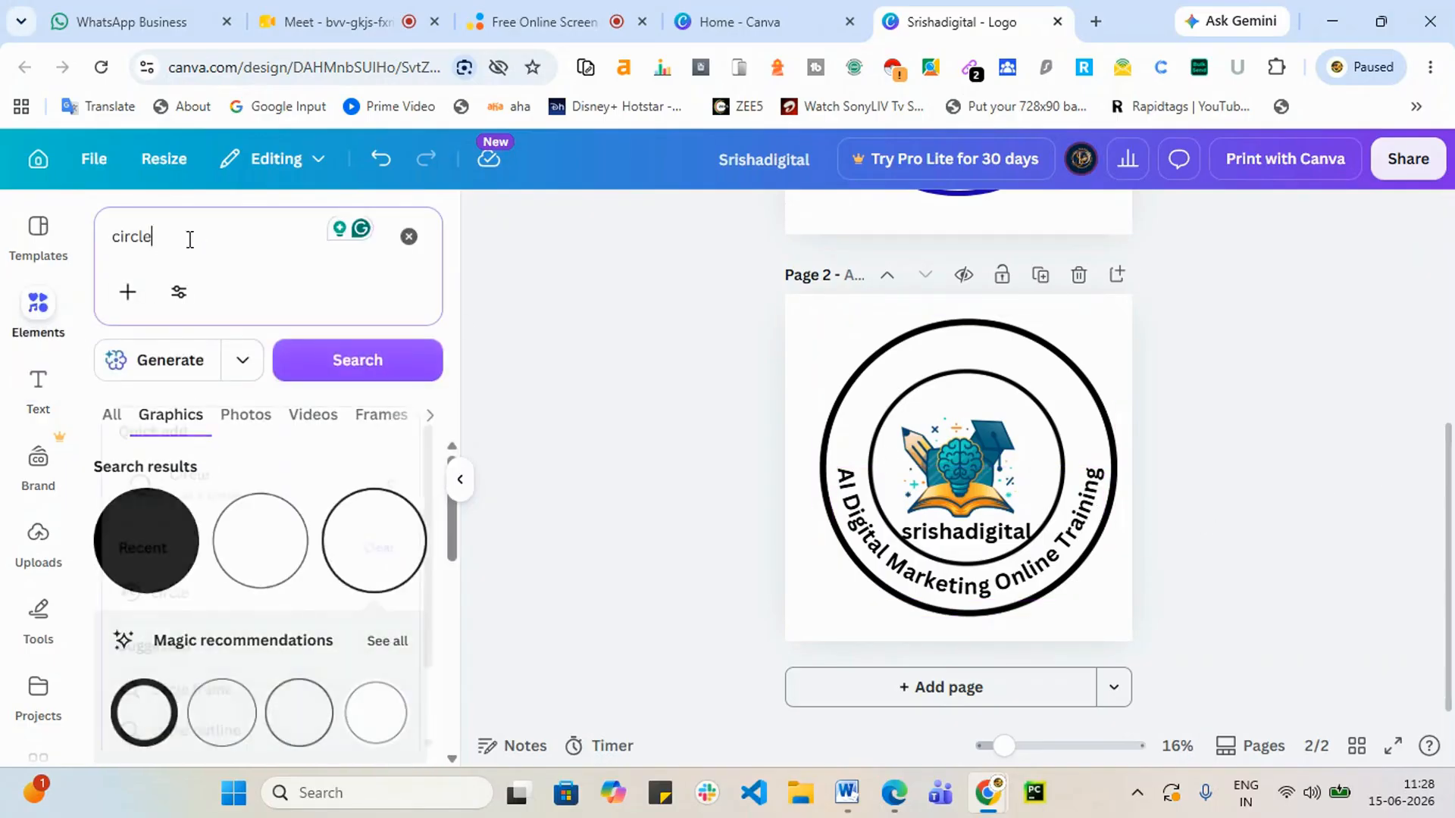
pyautogui.moveTo(185, 233); pyautogui.dragTo(115, 247)
pyautogui.write('st')
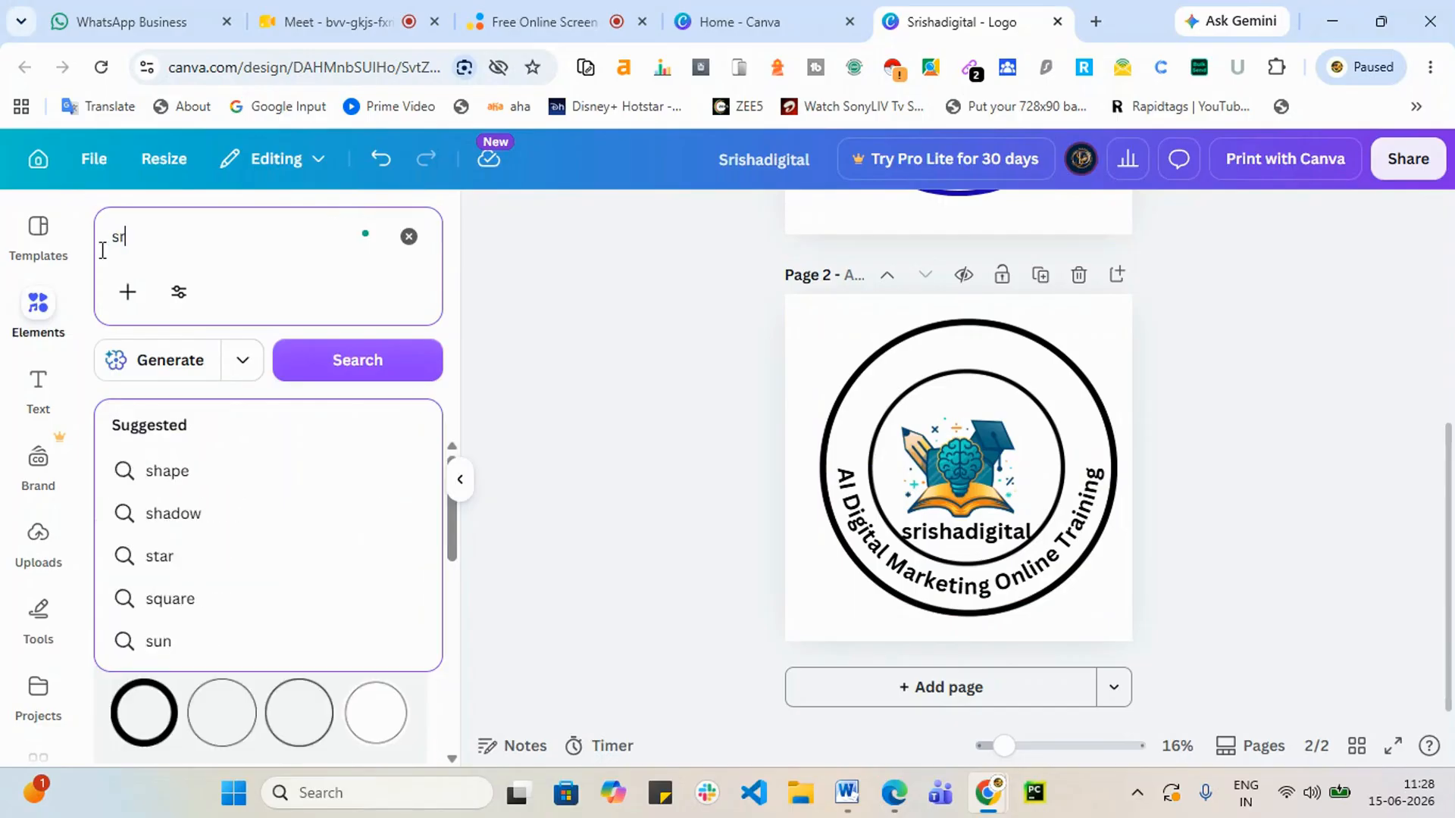
pyautogui.write('ars')
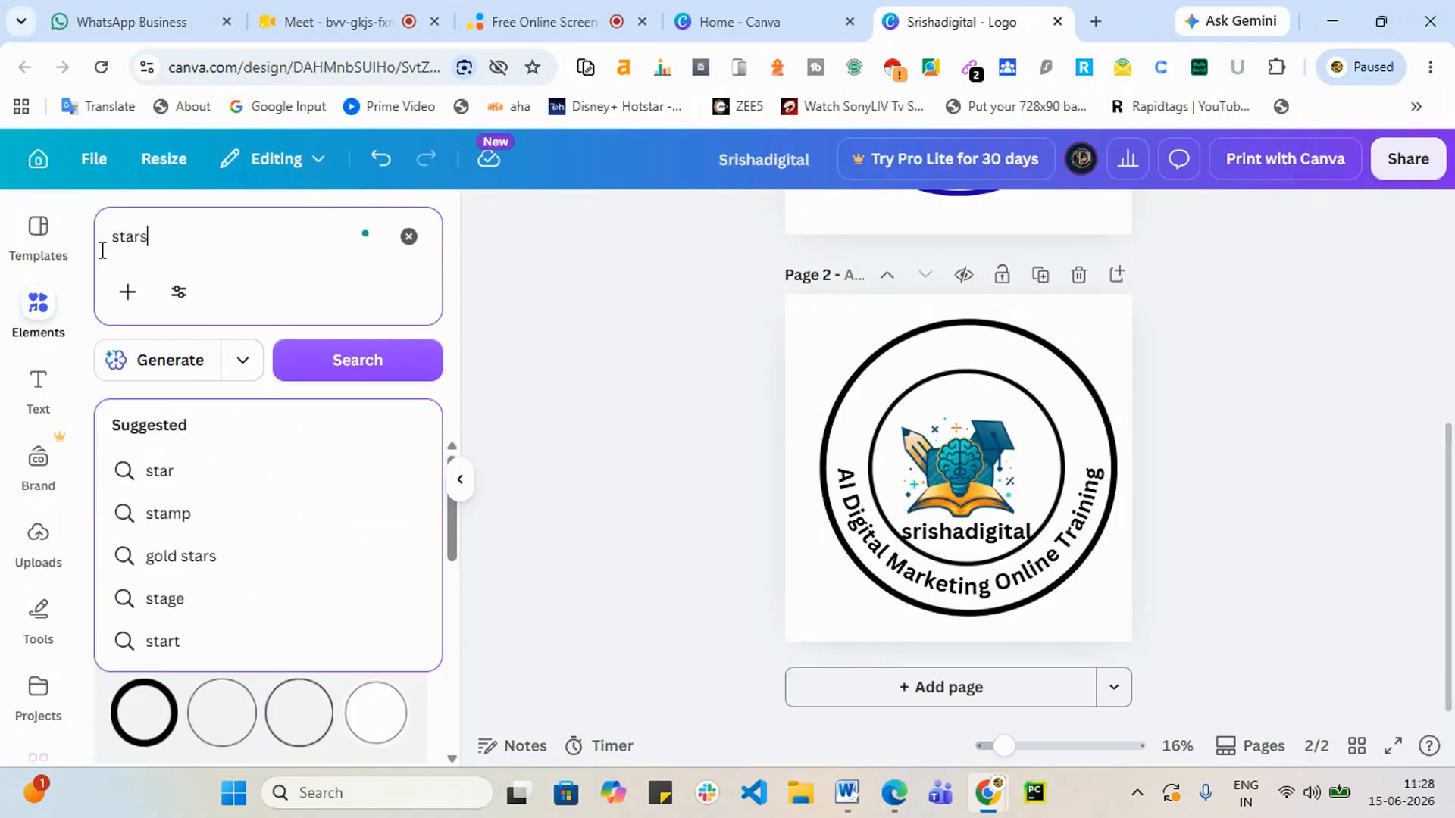
pyautogui.press('Return')
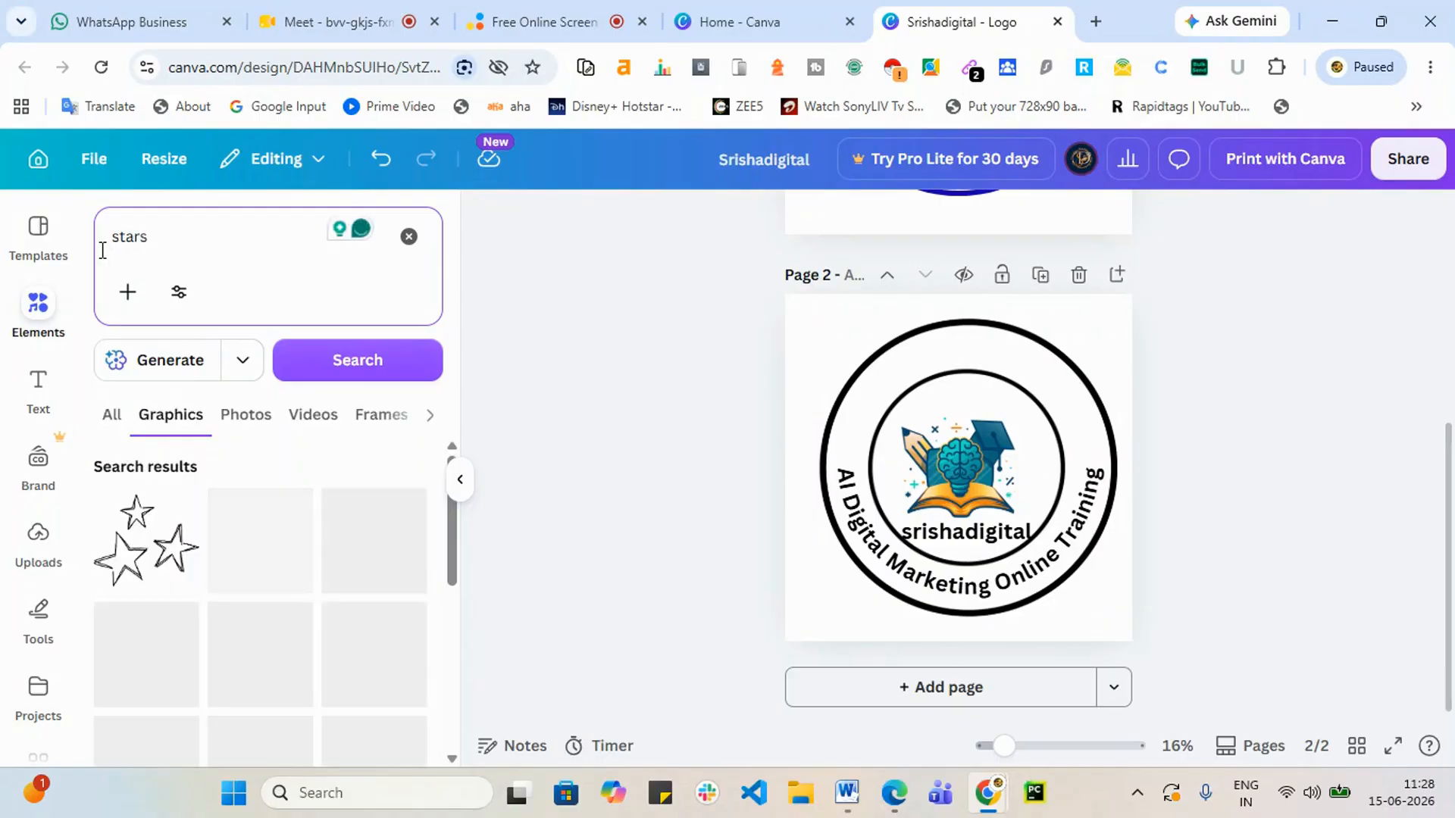
pyautogui.scroll(-5, 235, 606)
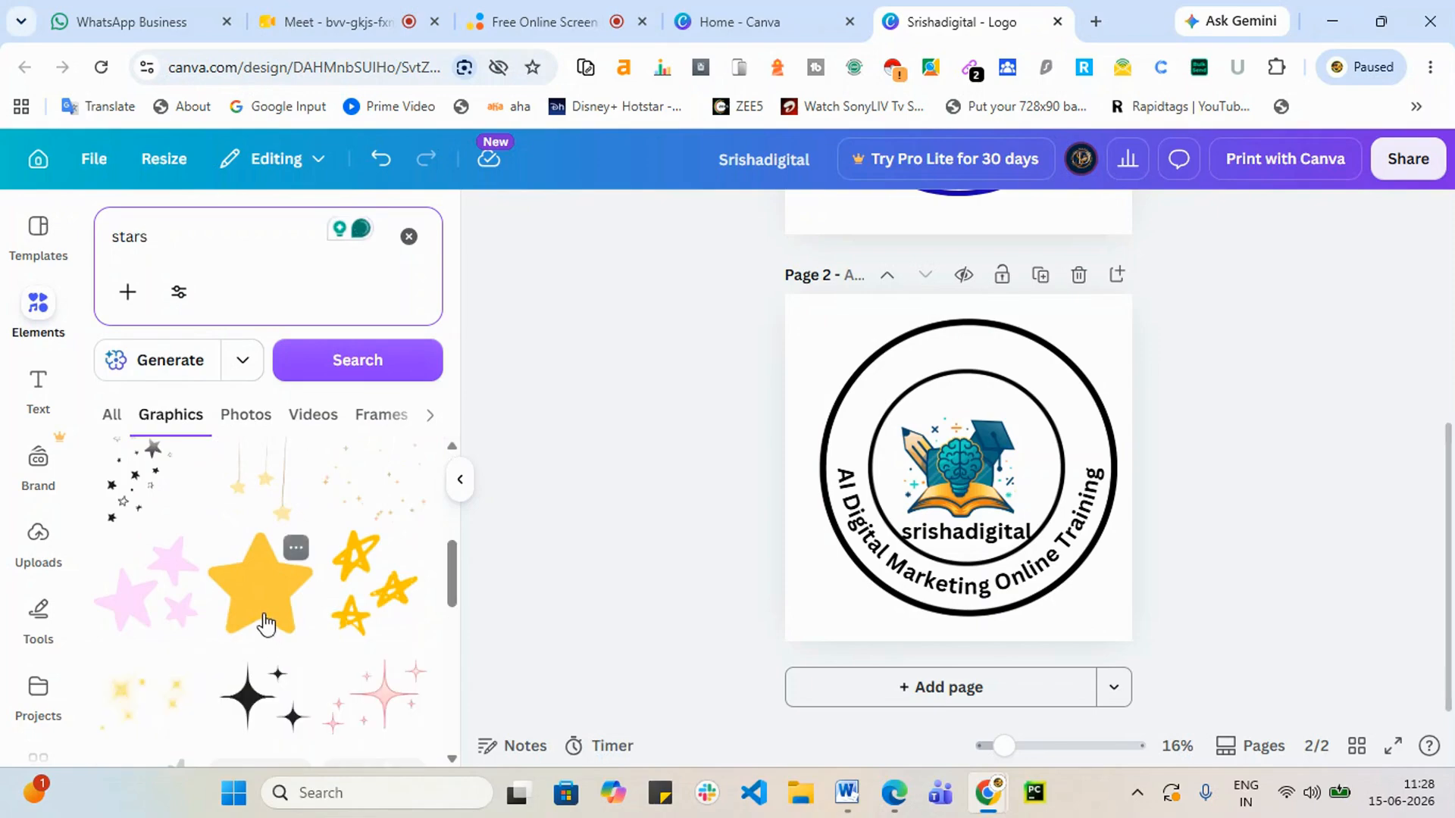
pyautogui.click(260, 585)
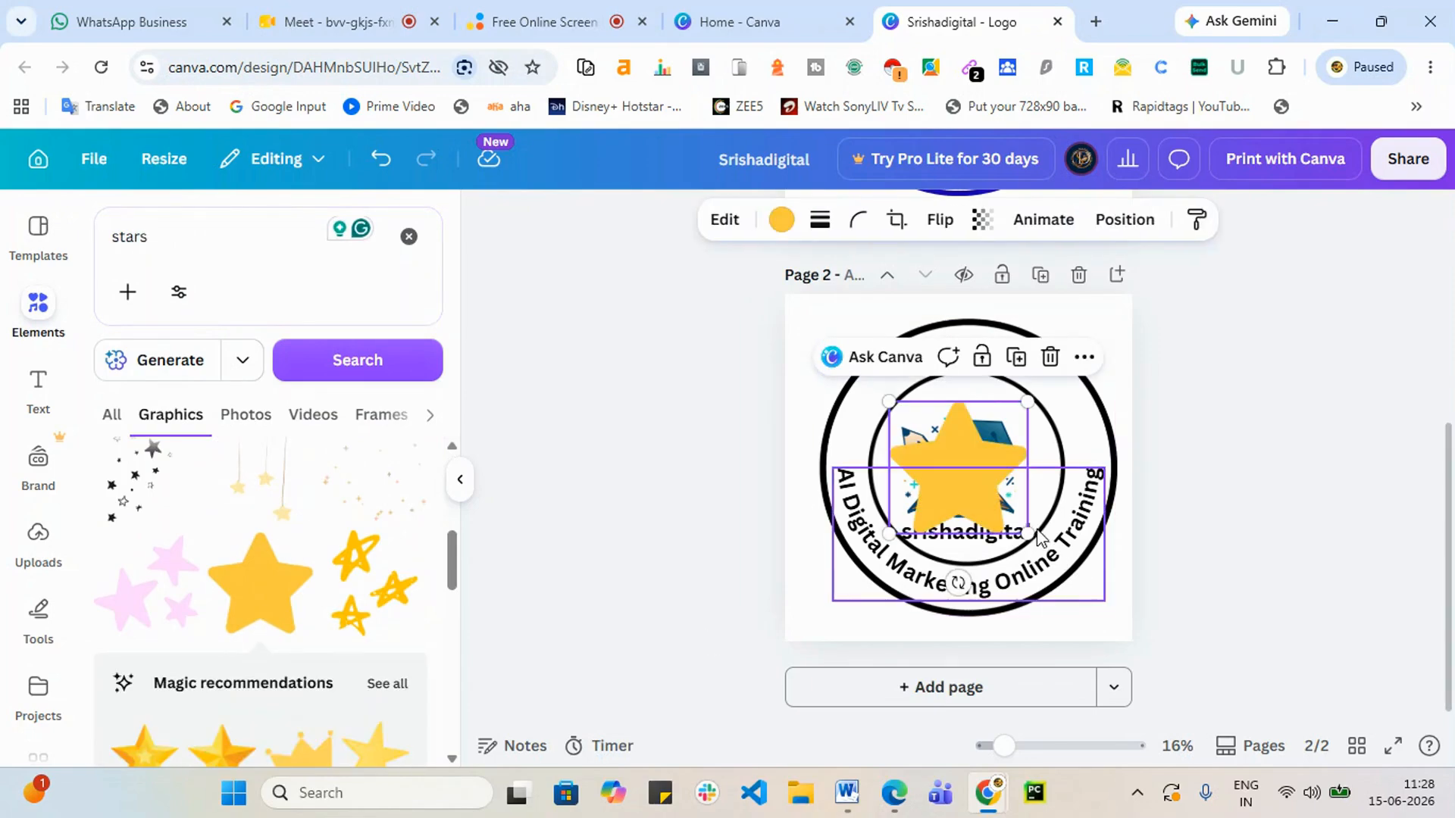
pyautogui.moveTo(1027, 534); pyautogui.dragTo(854, 444)
# Step: Copy the star onto the right side of the ring
pyautogui.click(1268, 503)
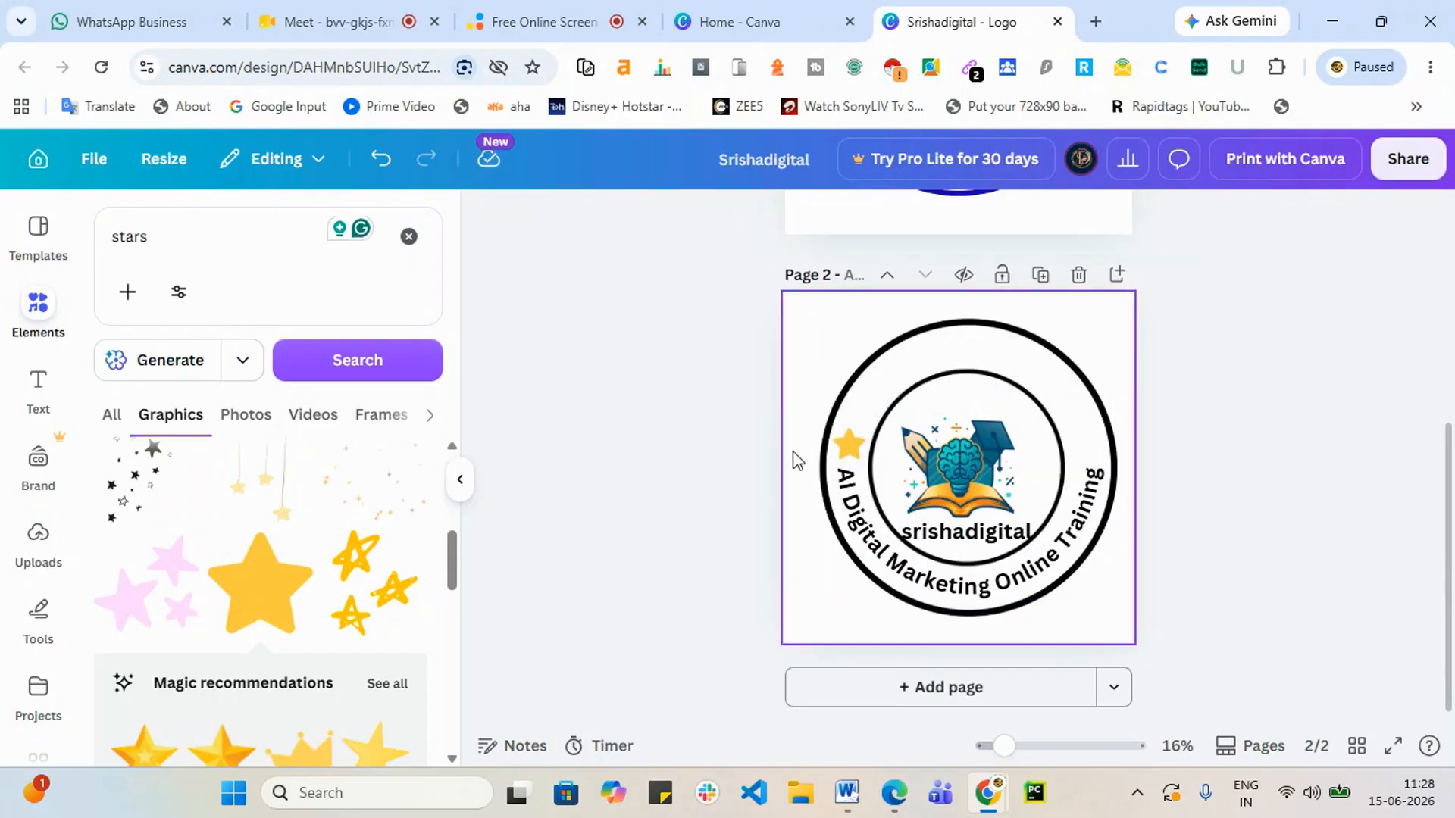
pyautogui.click(847, 446)
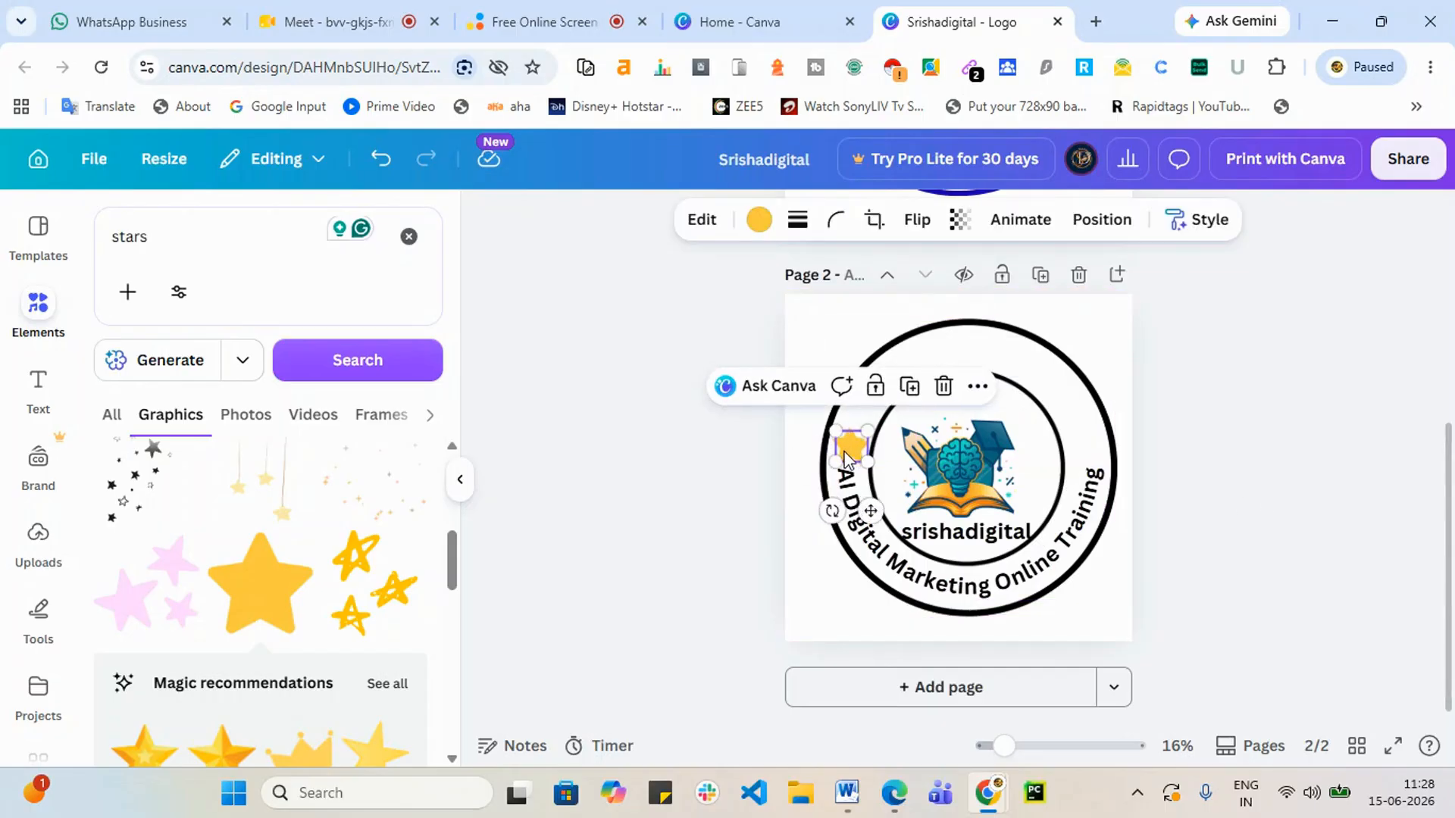
pyautogui.moveTo(847, 447); pyautogui.dragTo(1076, 451)
pyautogui.click(1303, 521)
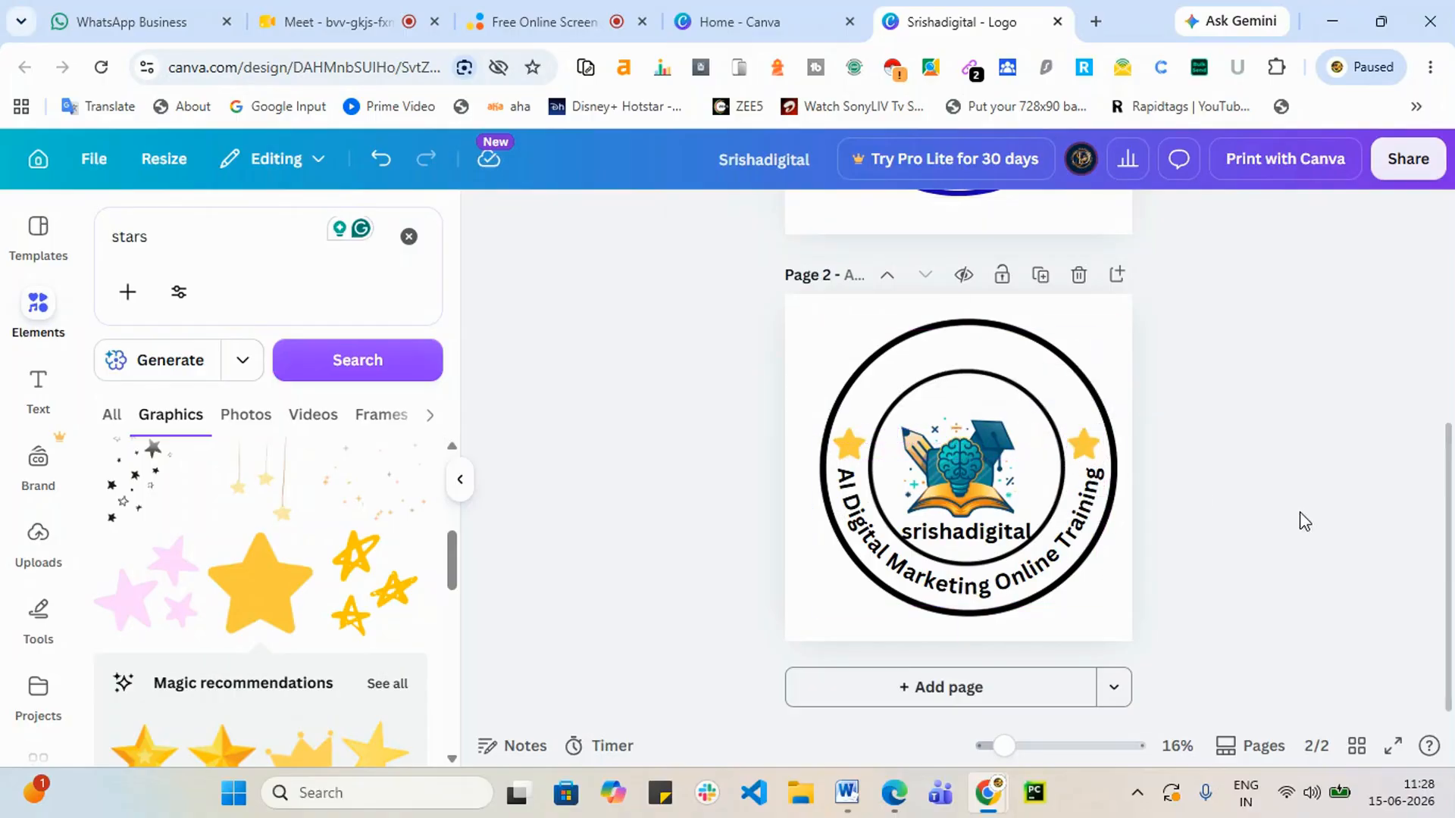
pyautogui.click(1091, 453)
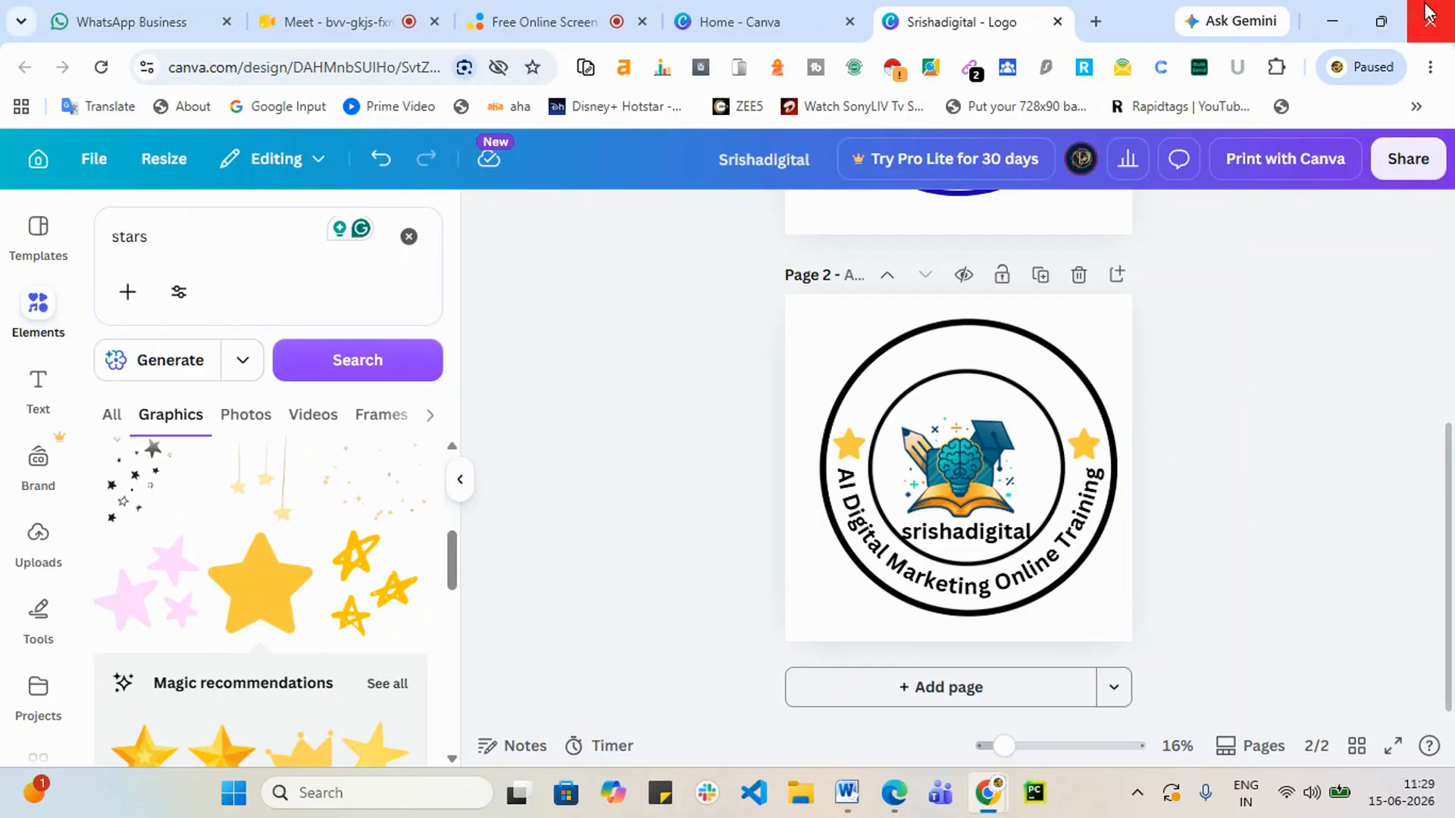
pyautogui.scroll(-5, 307, 594)
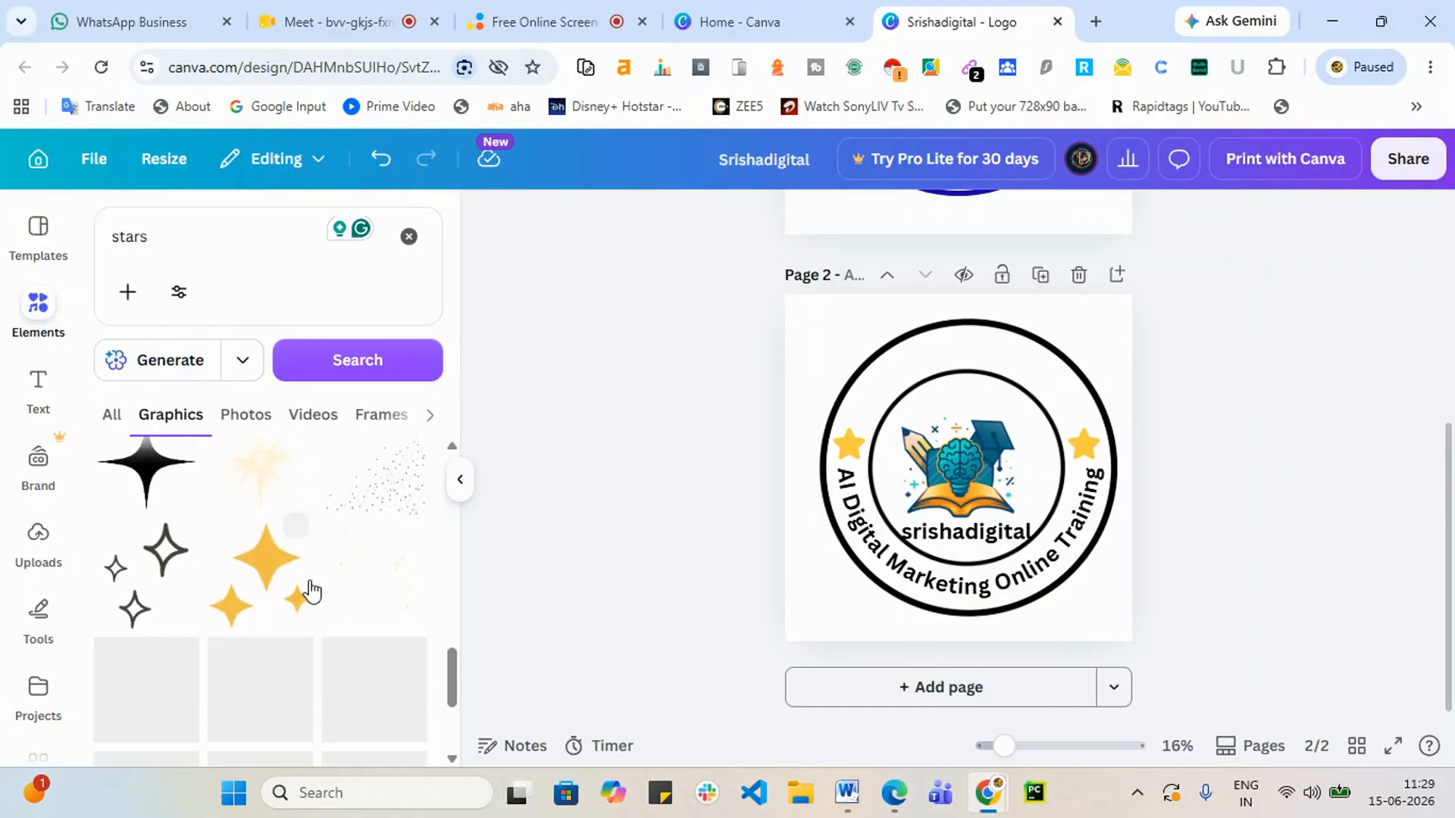
pyautogui.scroll(-3, 311, 587)
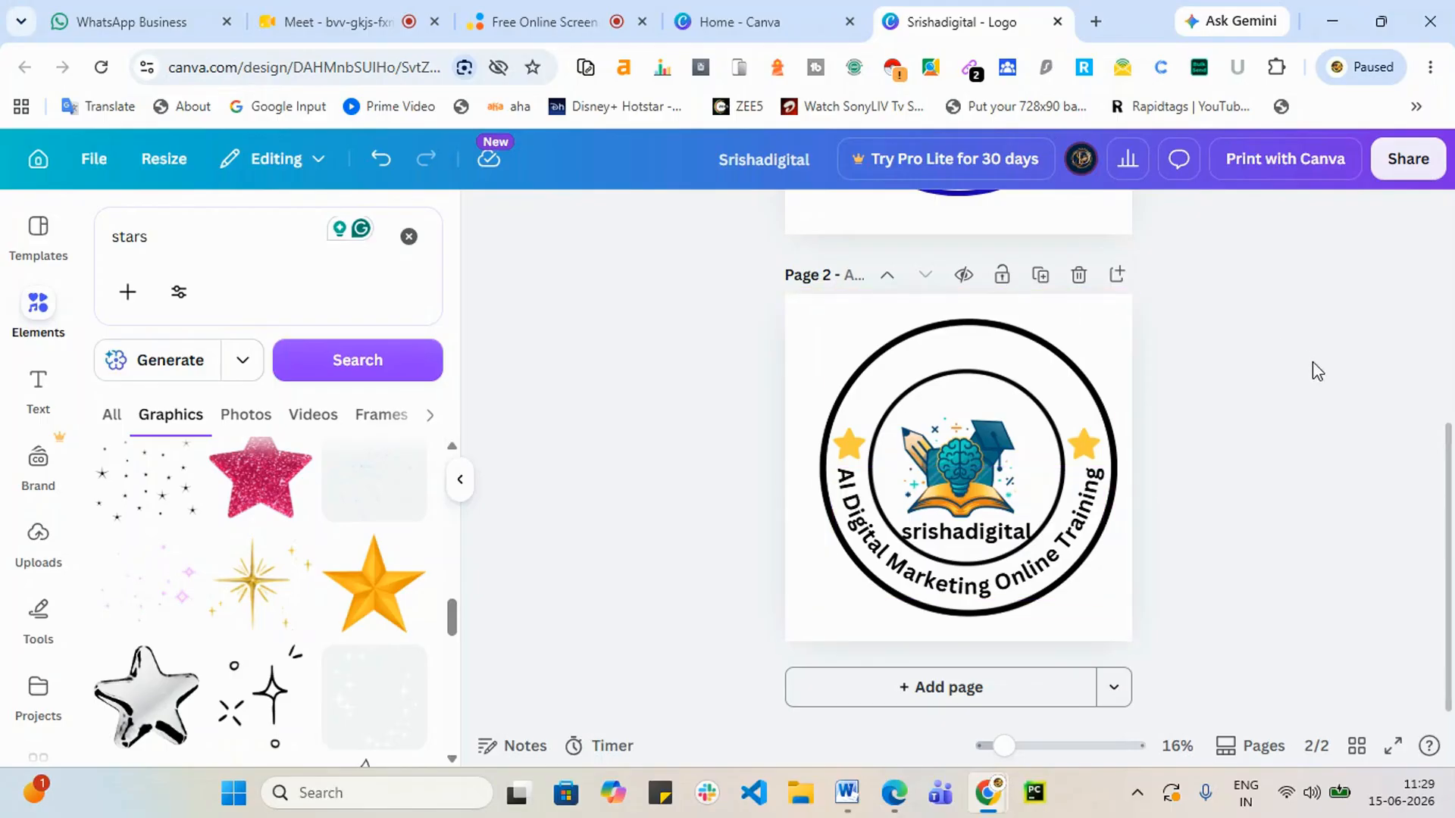
pyautogui.scroll(5, 843, 415)
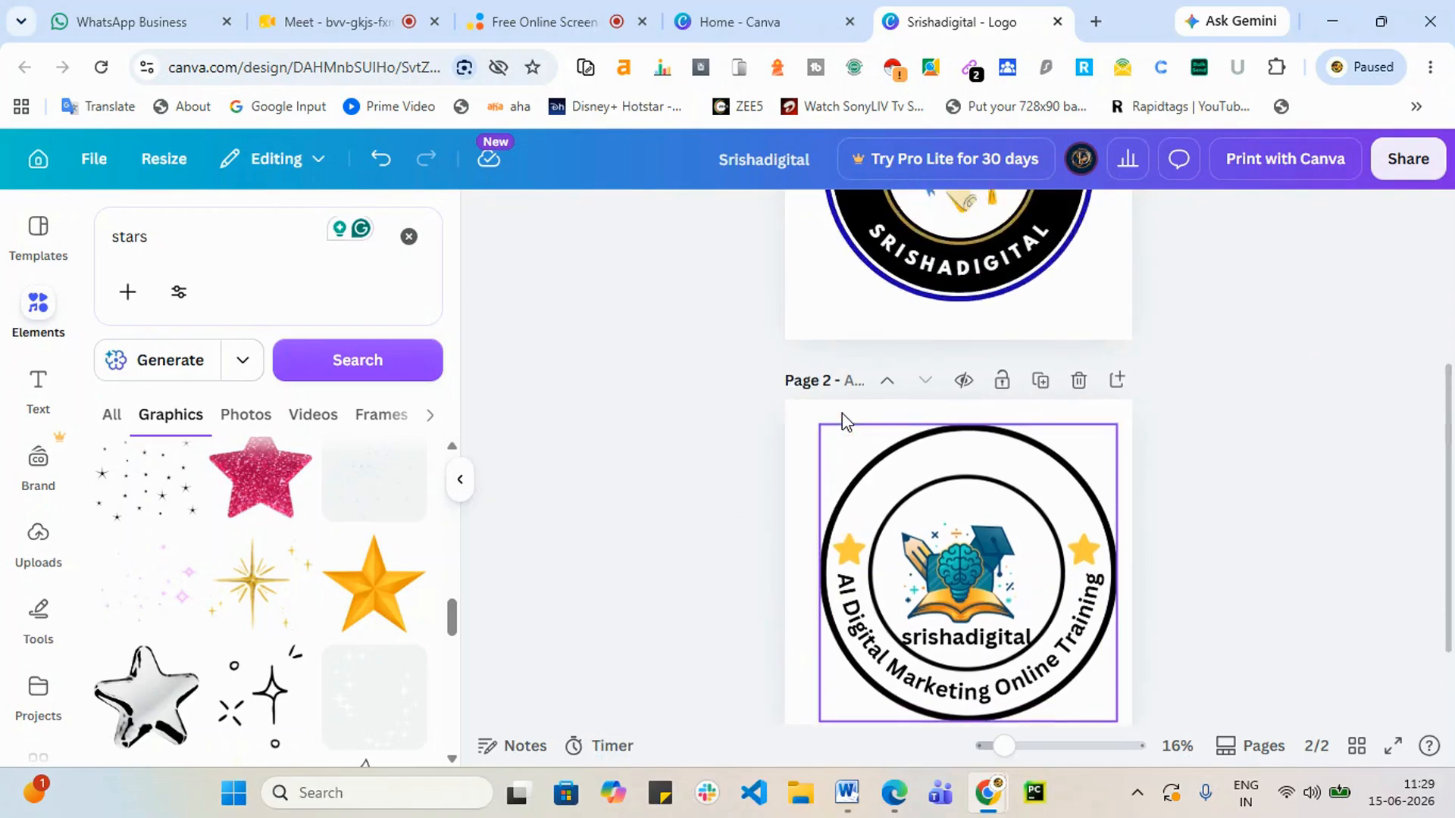
pyautogui.scroll(4, 834, 500)
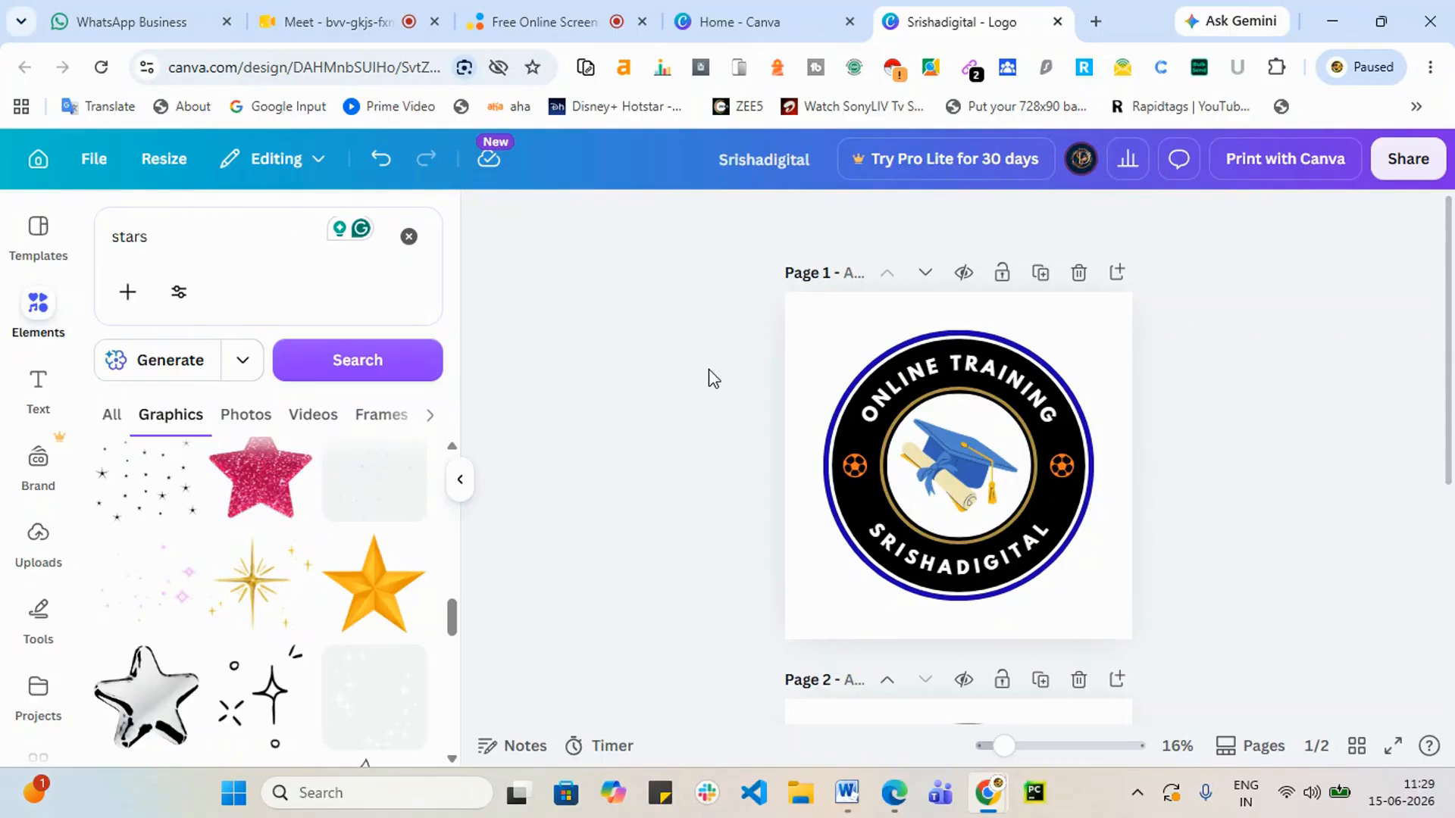
# Step: Leave the editor via Templates and go to the Canva home page
pyautogui.click(46, 247)
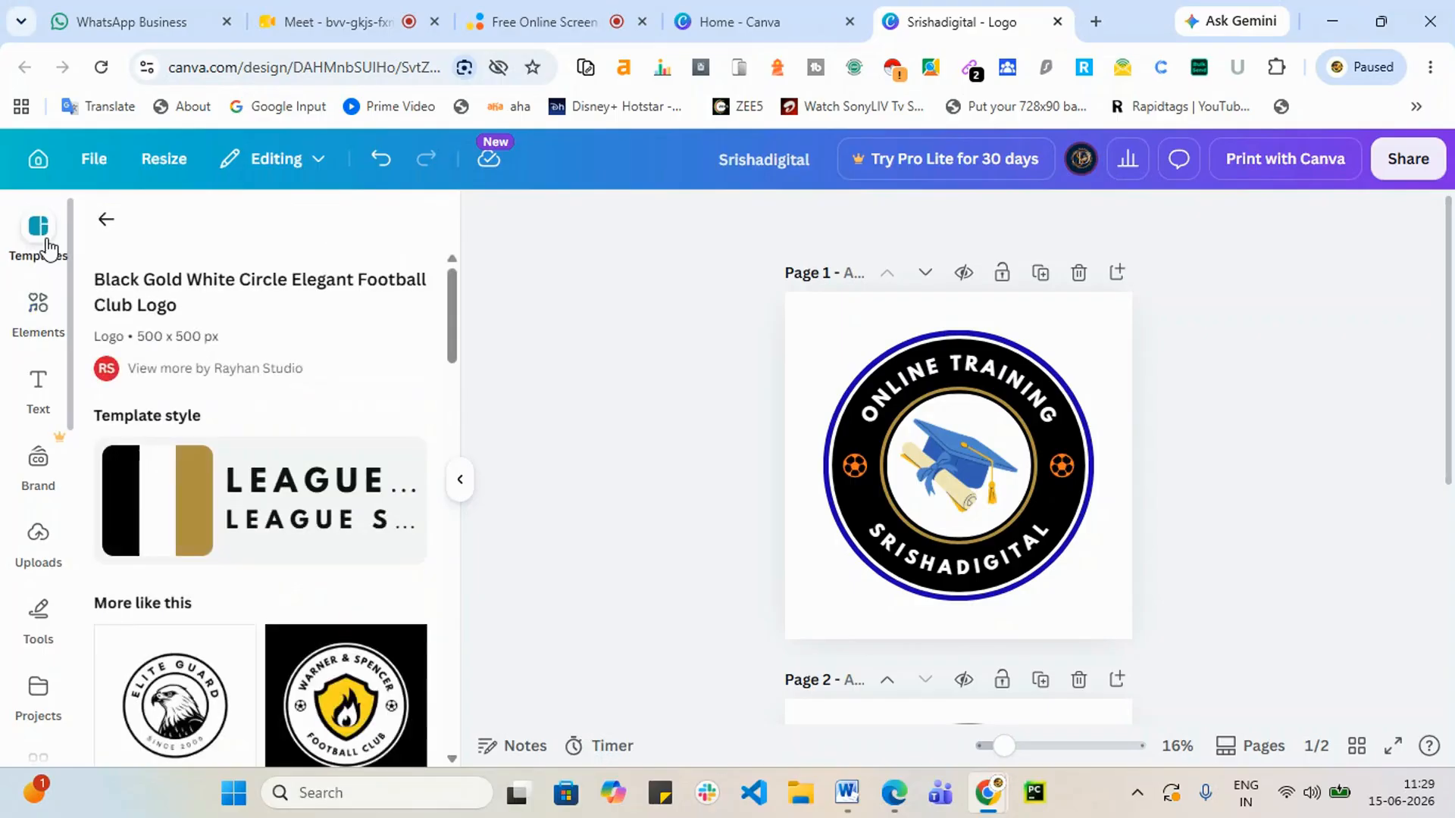
pyautogui.click(104, 219)
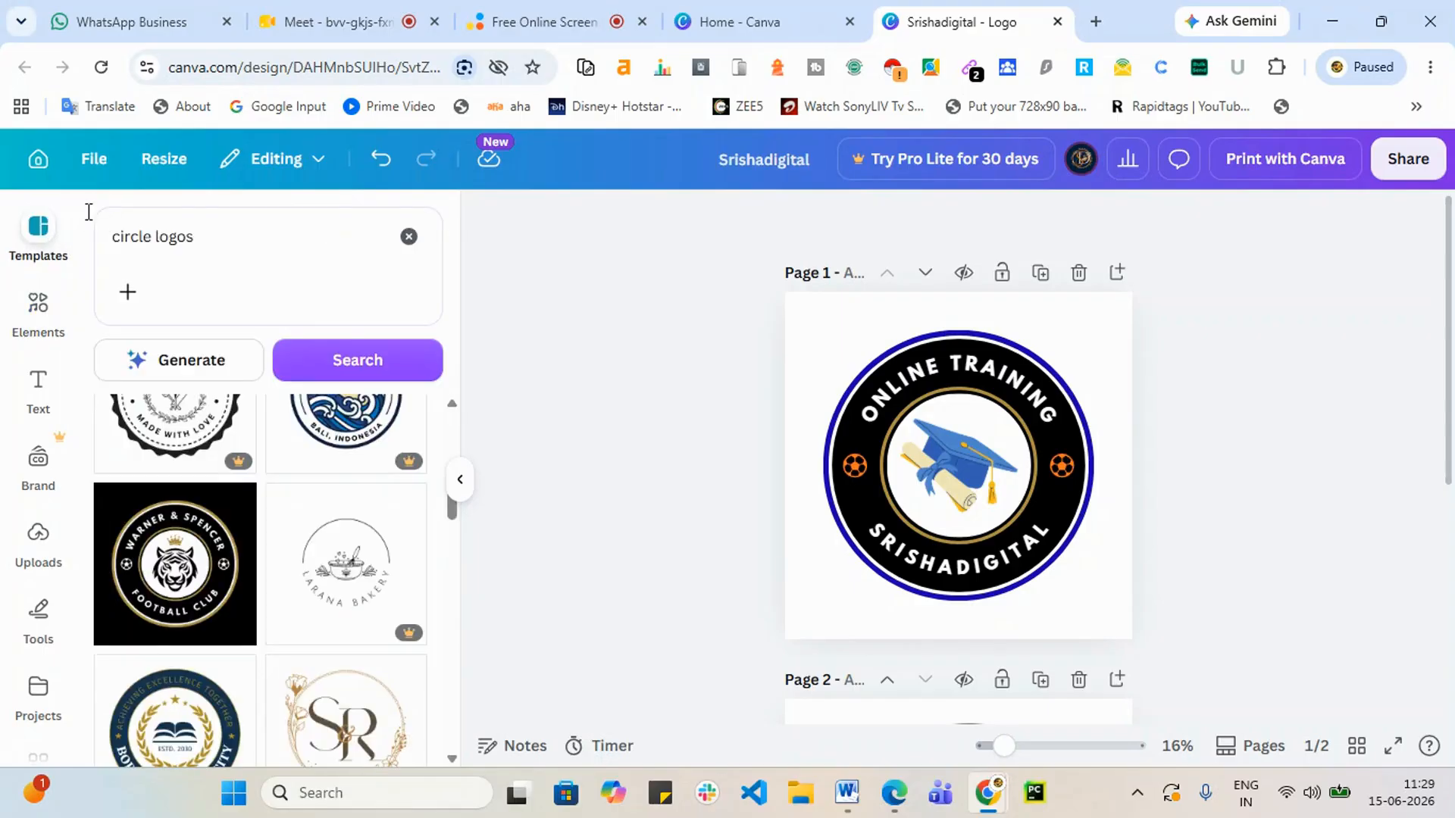
pyautogui.click(39, 161)
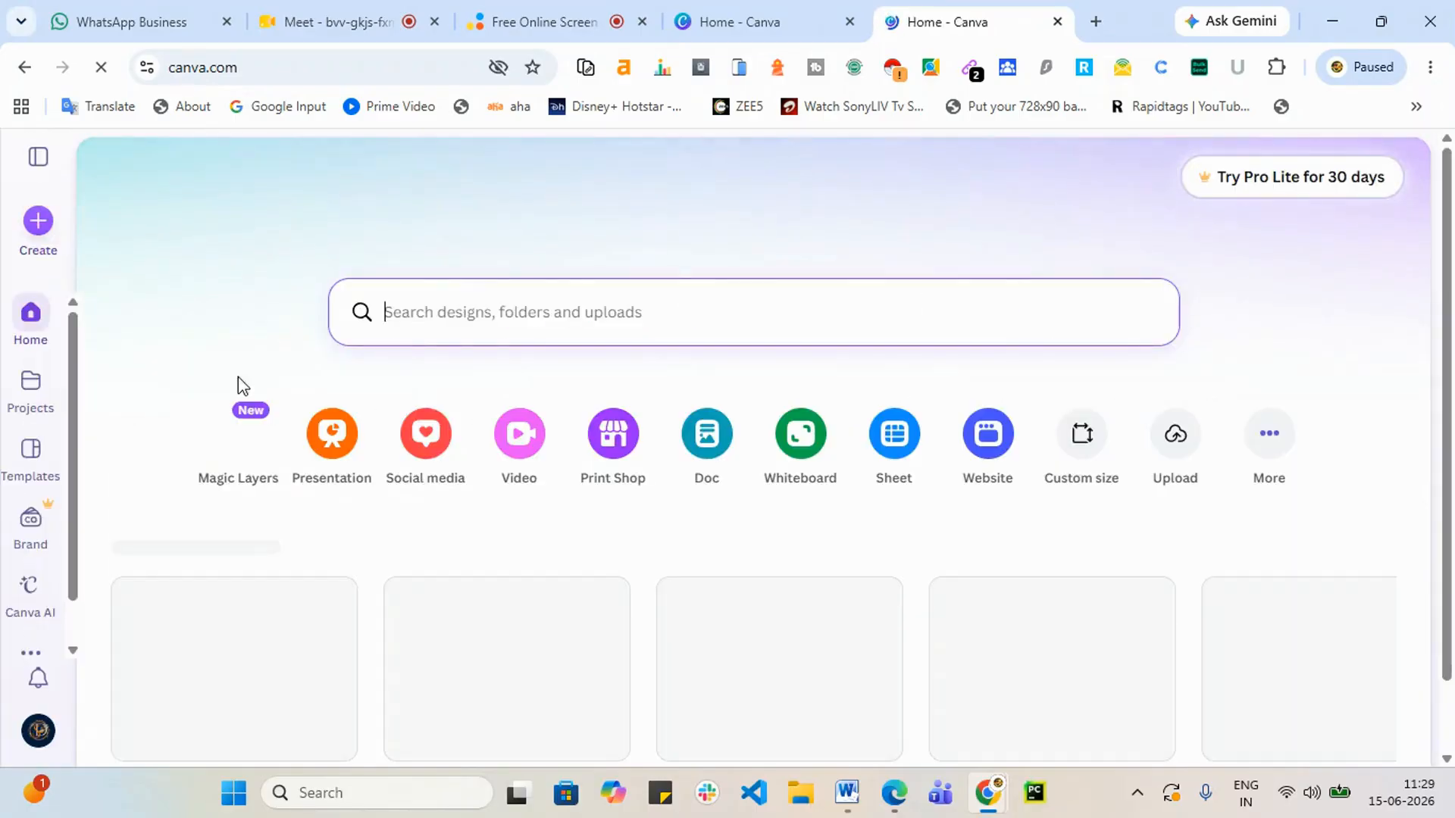
pyautogui.scroll(-5, 259, 503)
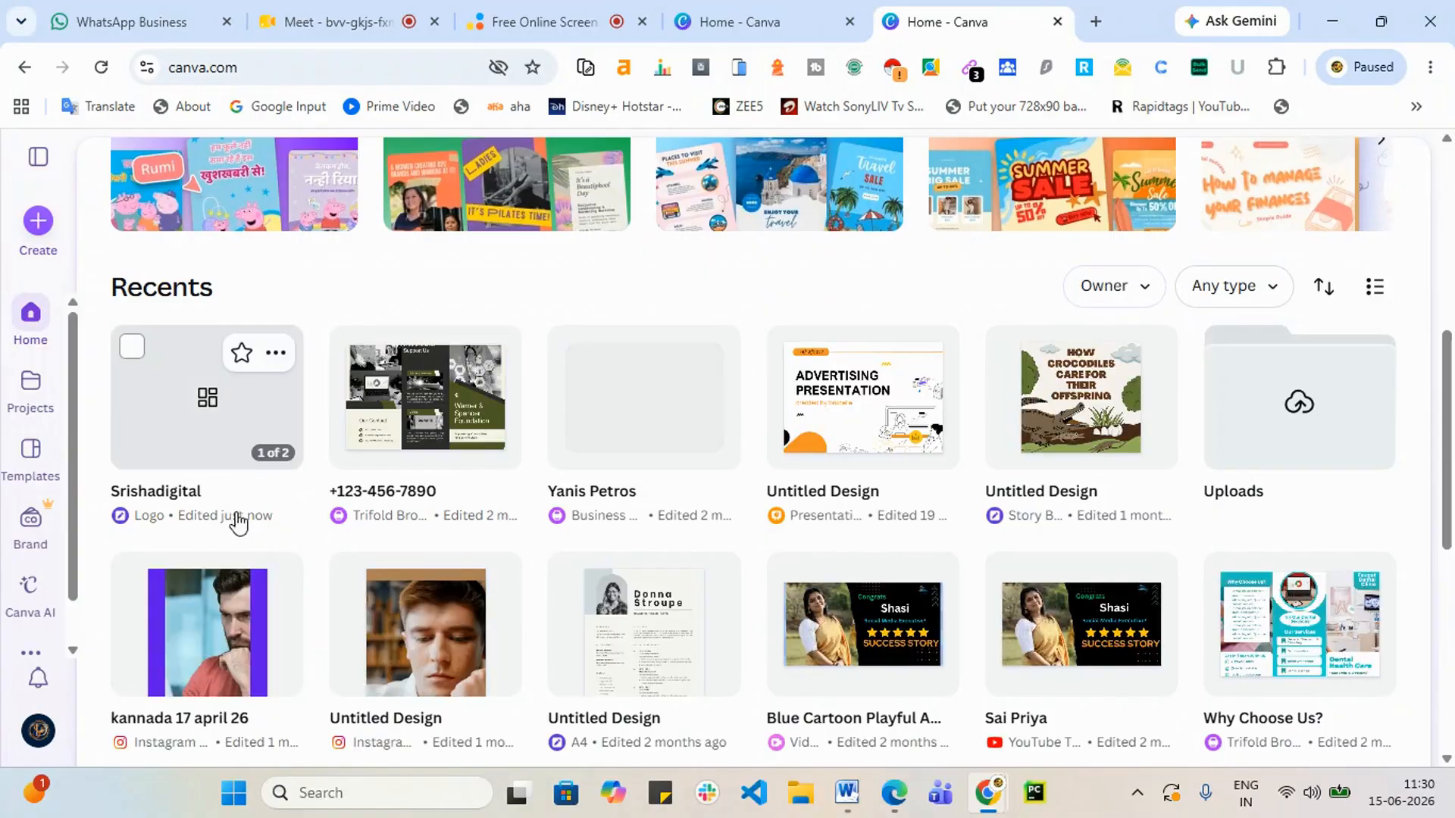
pyautogui.scroll(-3, 832, 510)
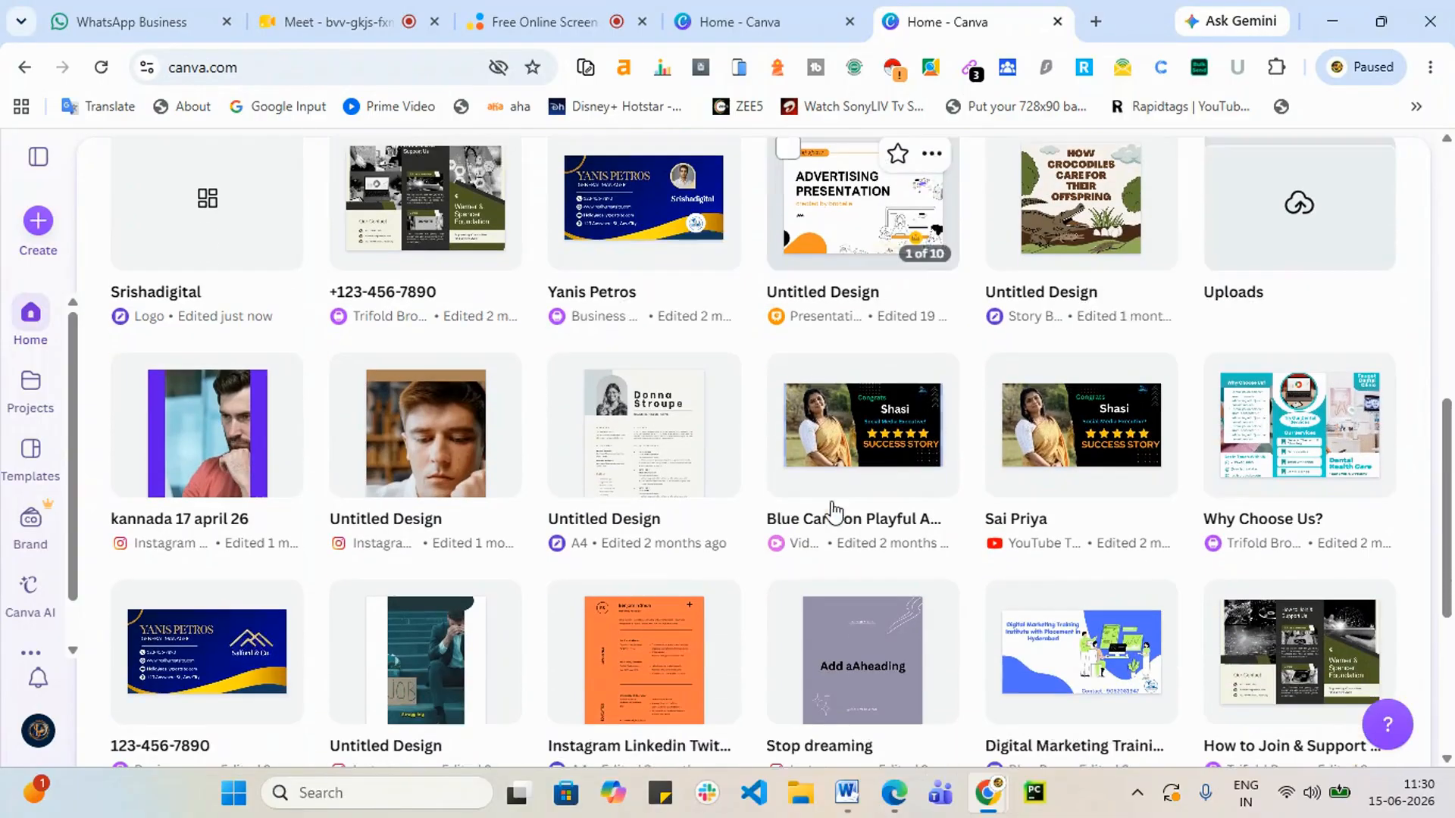
pyautogui.scroll(4, 793, 544)
pyautogui.scroll(3, 280, 536)
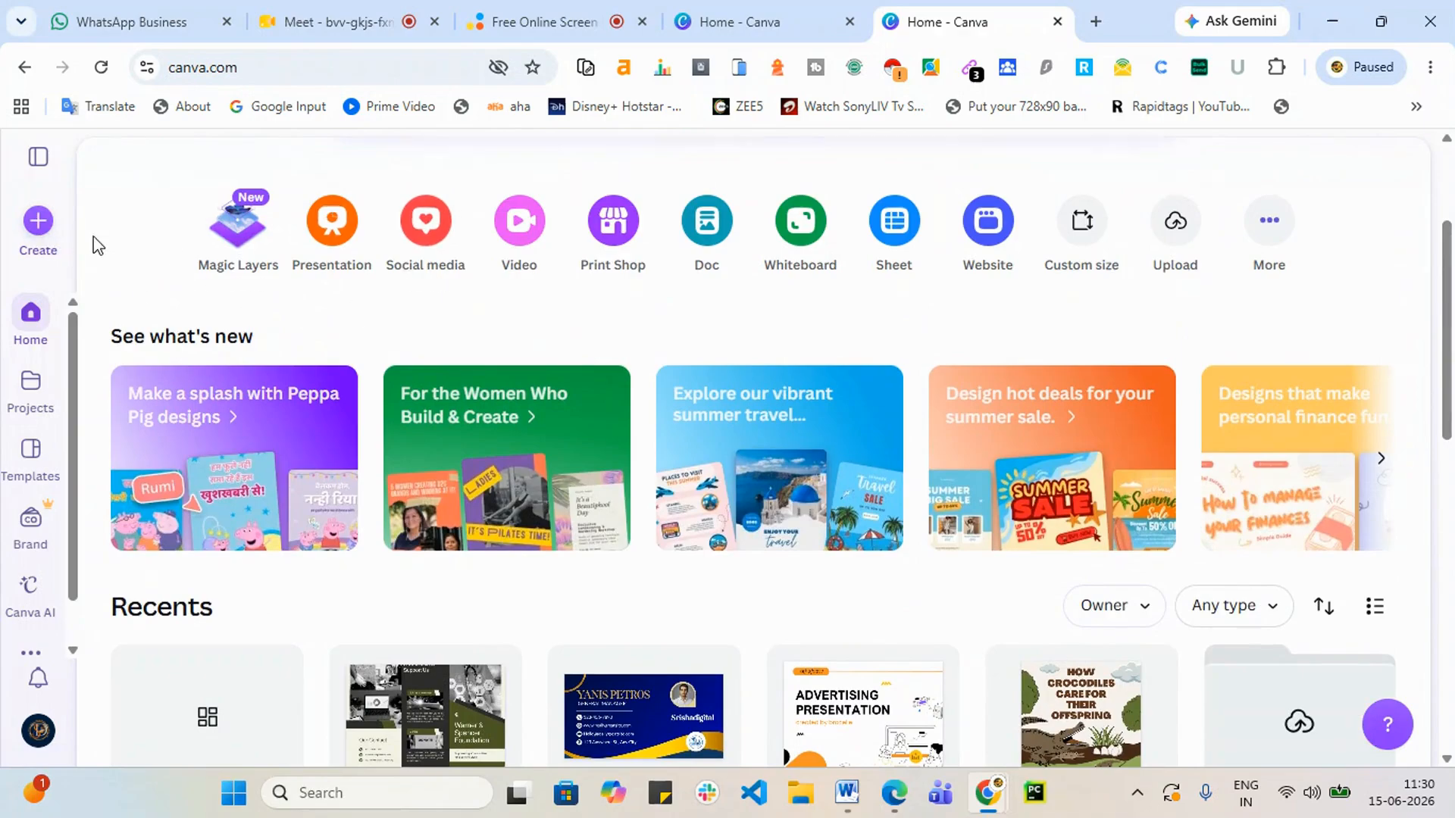
pyautogui.scroll(-10, 369, 475)
pyautogui.scroll(3, 369, 474)
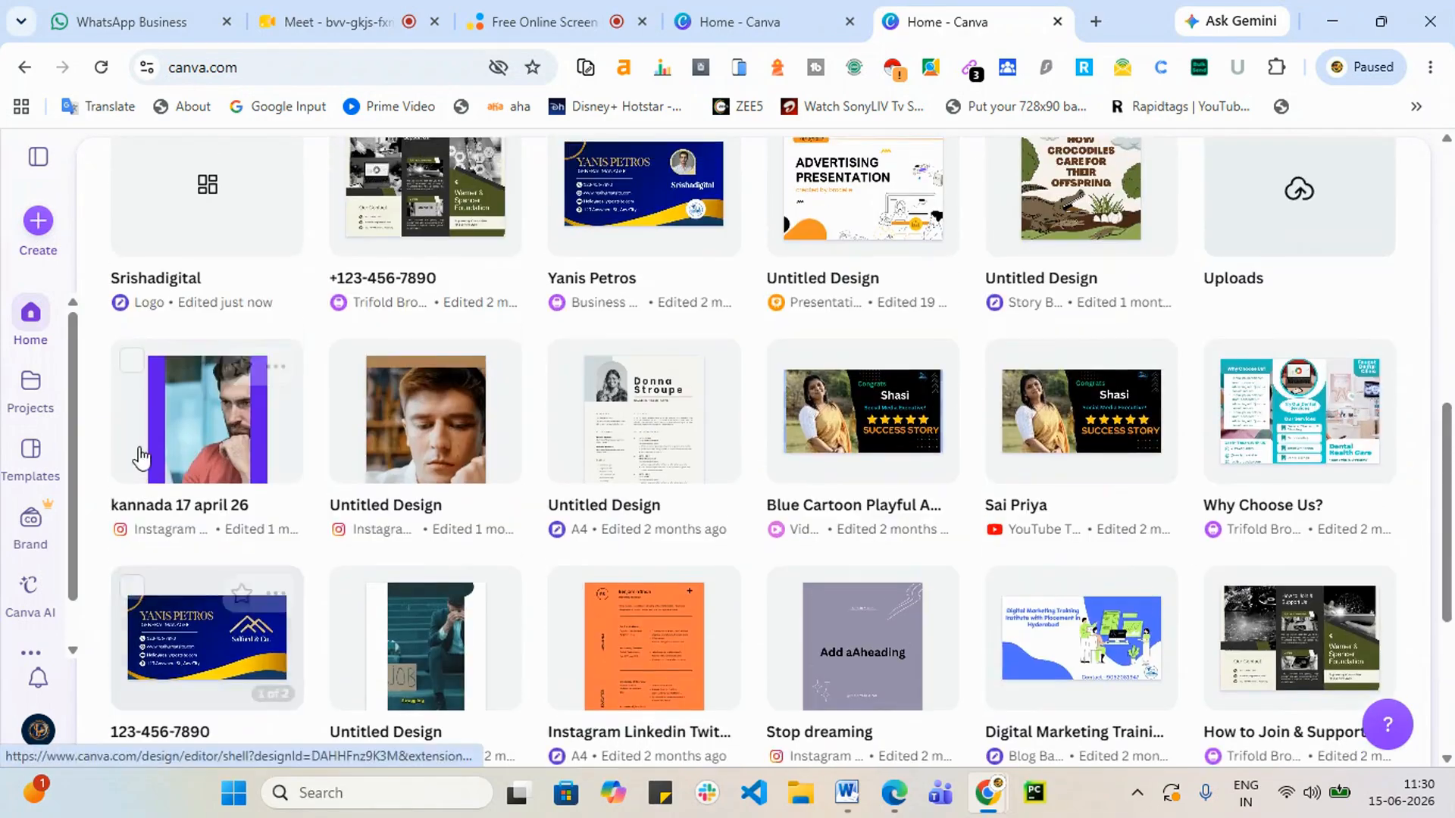
# Step: Reopen the Srishadigital logo design from the Projects page
pyautogui.click(51, 400)
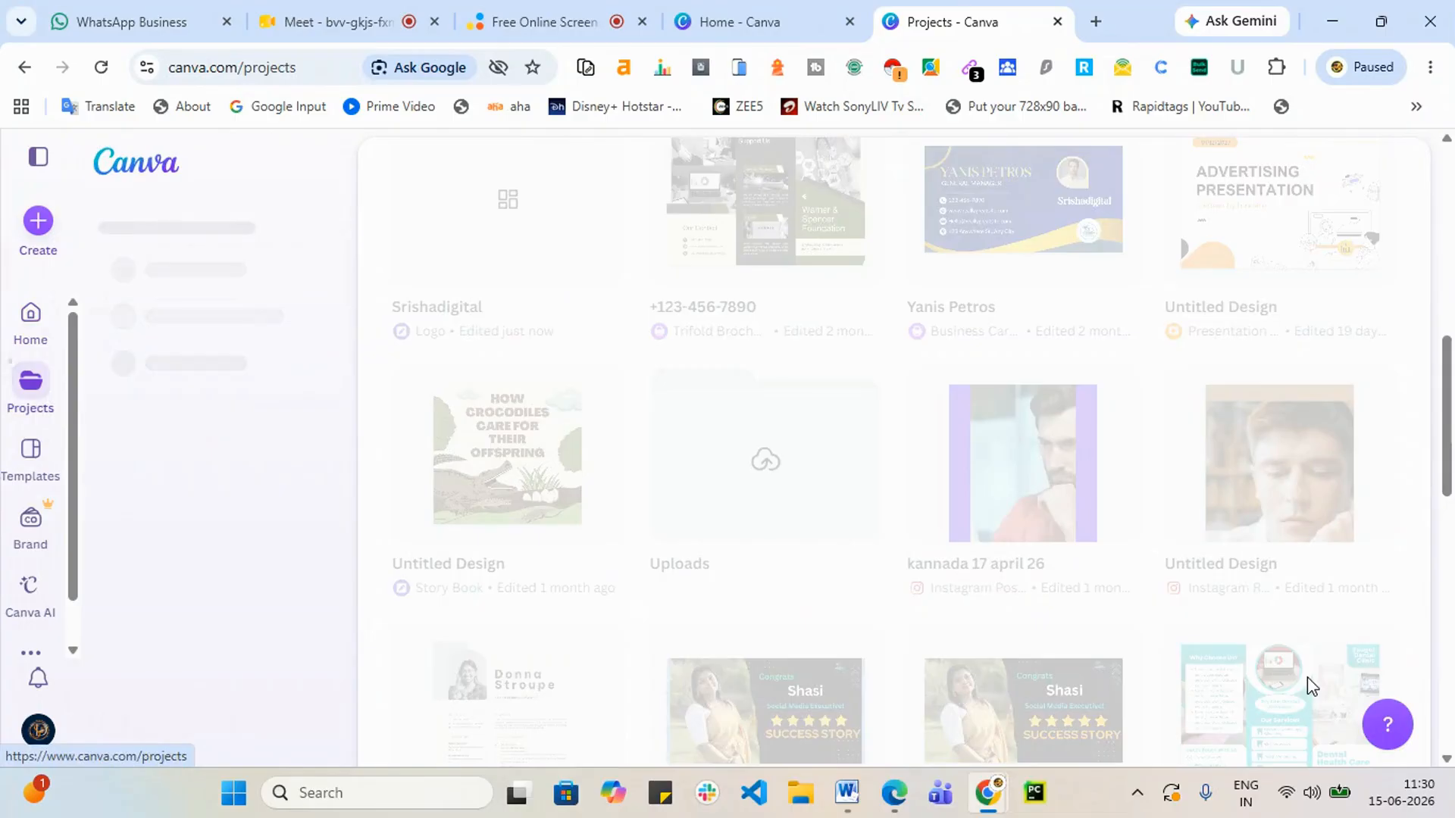
pyautogui.scroll(-5, 1163, 678)
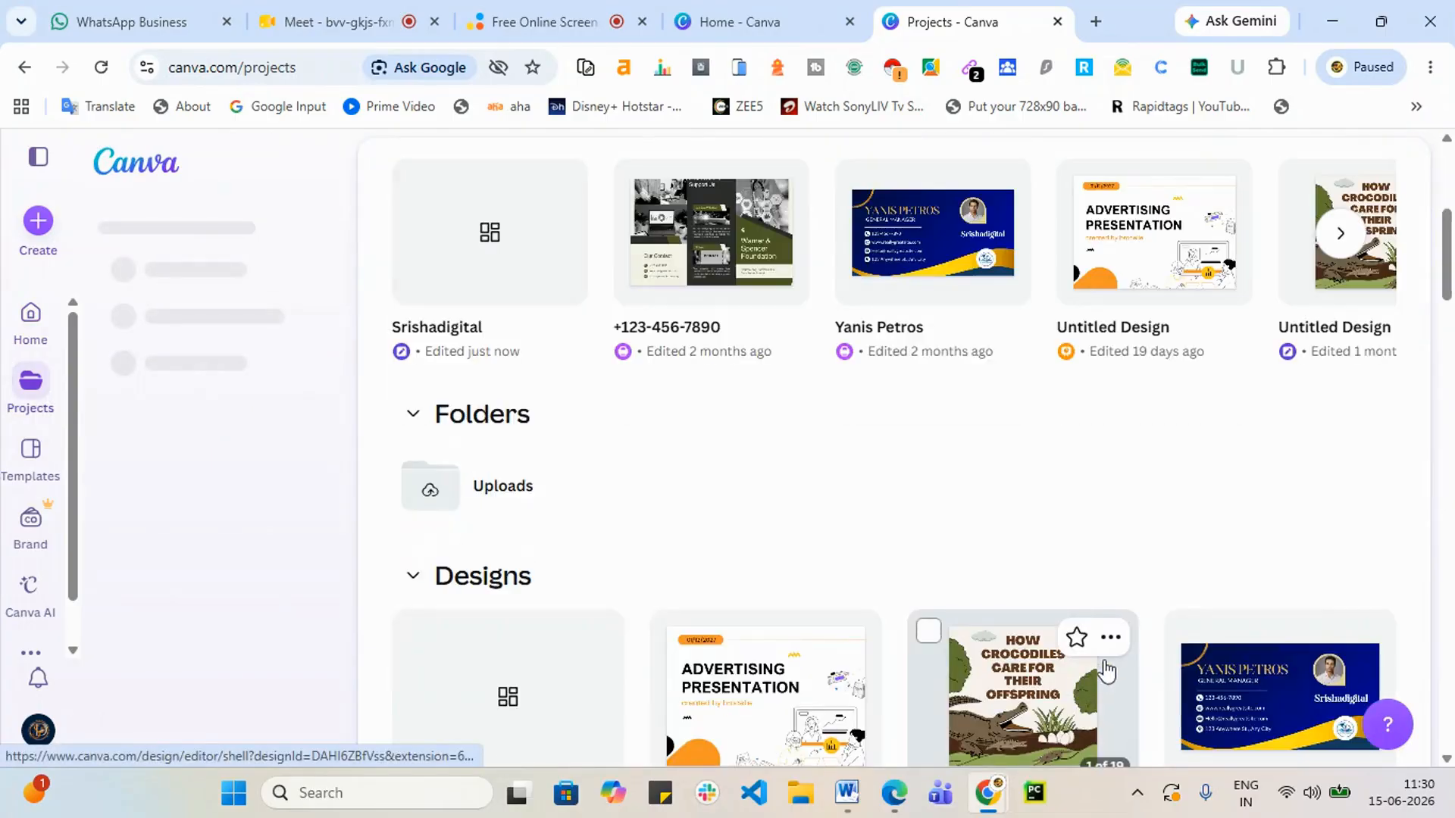
pyautogui.scroll(2, 899, 538)
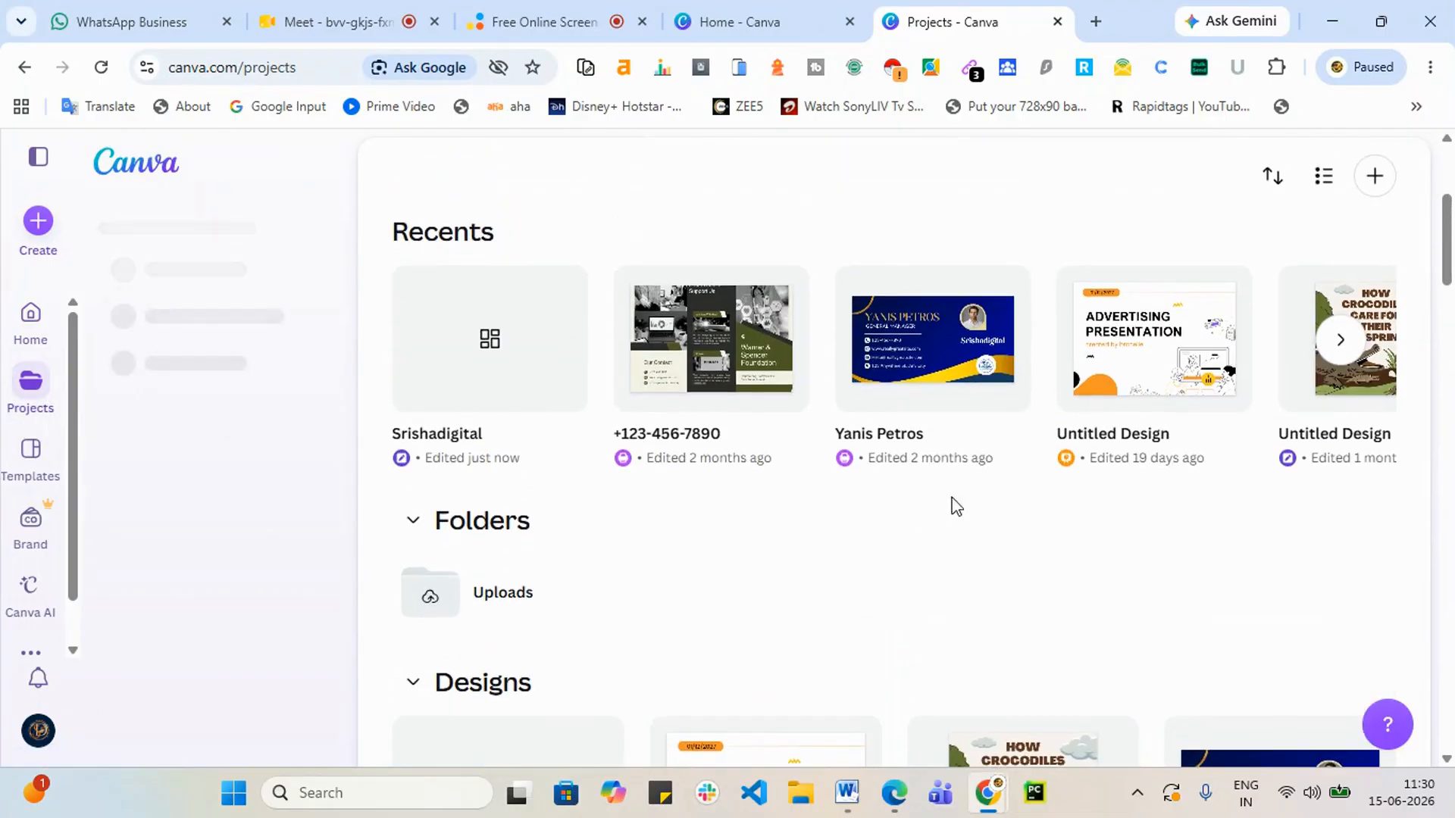
pyautogui.click(512, 349)
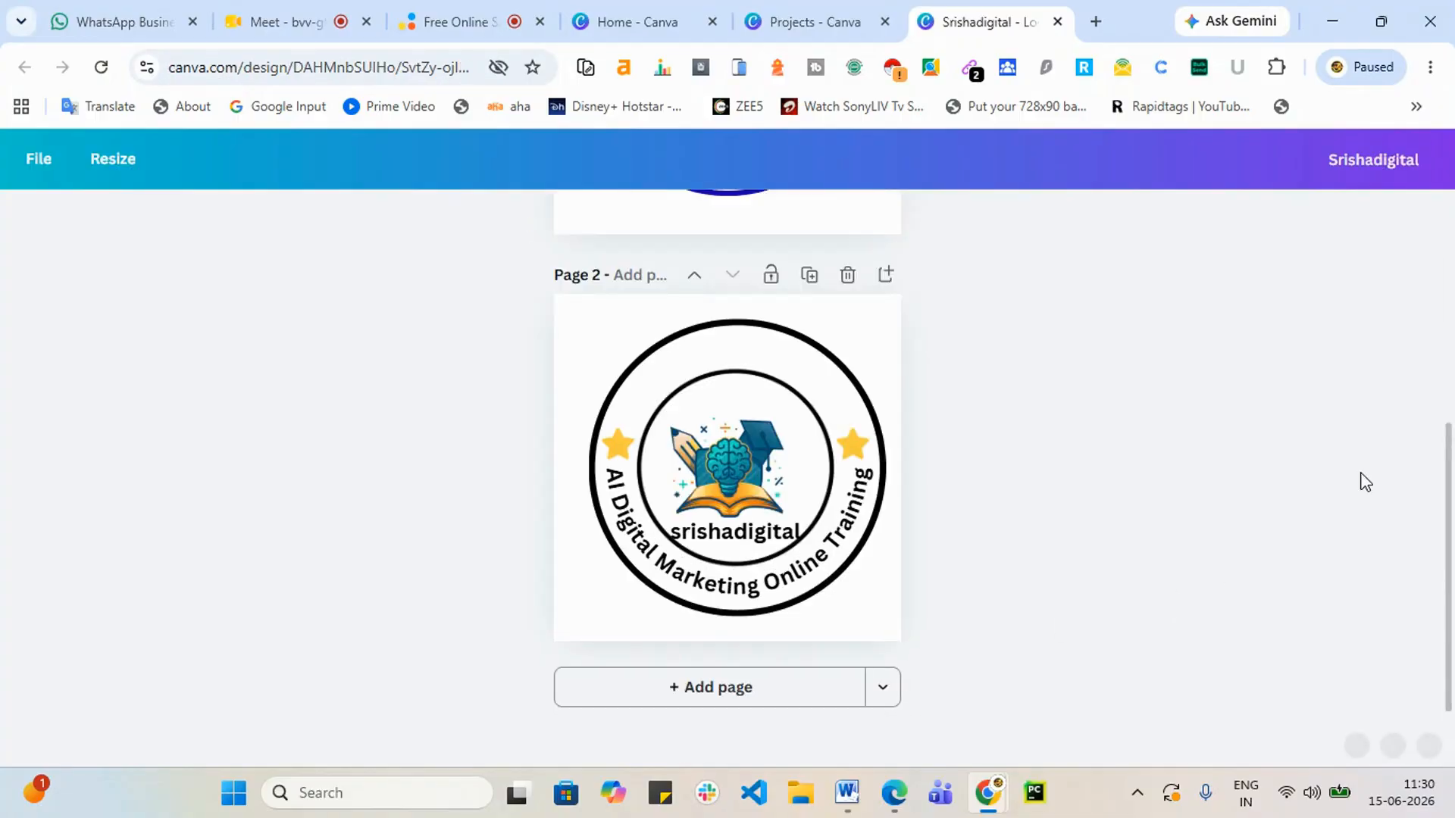
# Step: Look through the Share > Download options and file type list, then close them
pyautogui.click(898, 312)
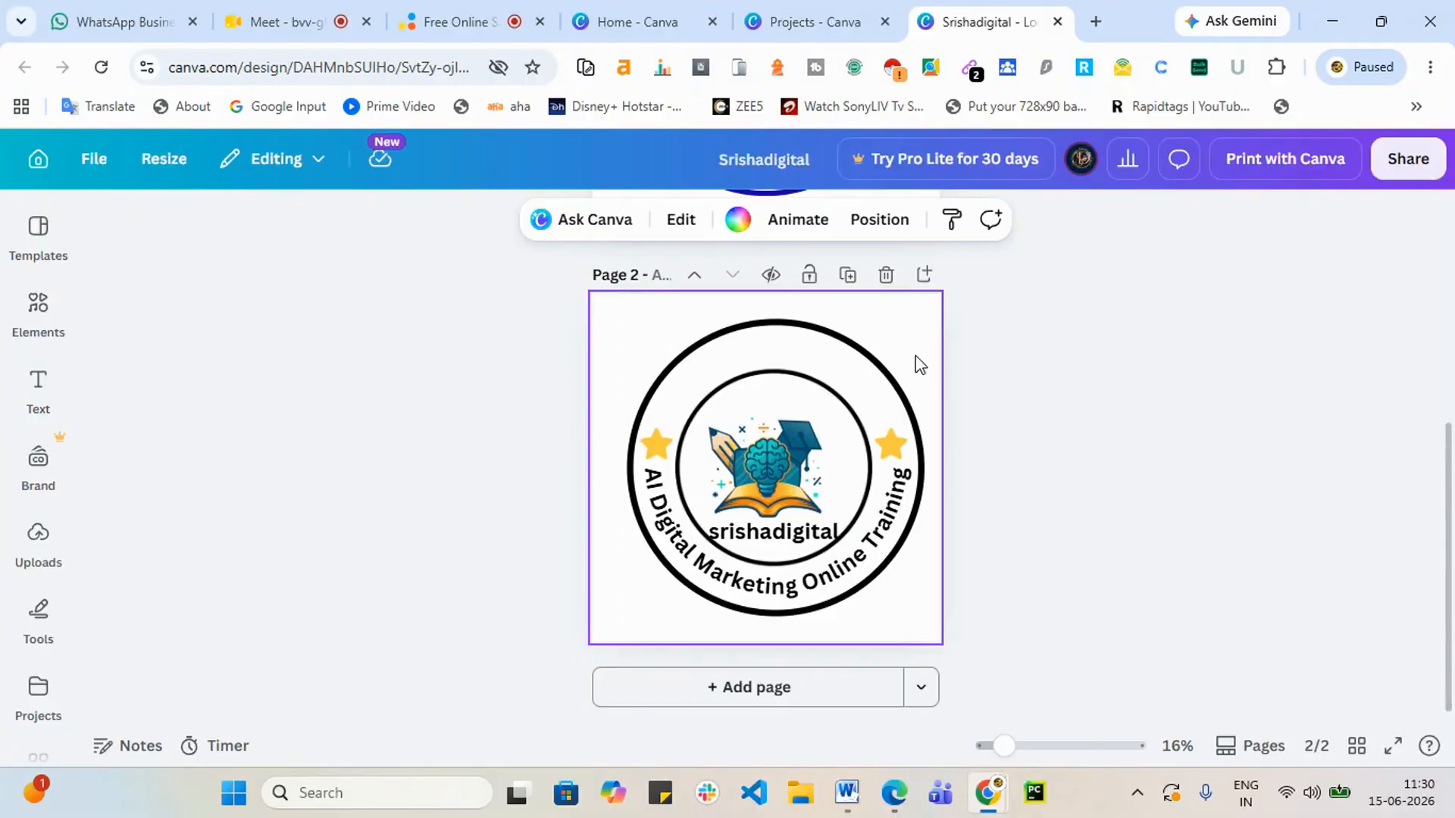
pyautogui.scroll(3, 853, 375)
pyautogui.scroll(2, 852, 375)
pyautogui.scroll(-5, 851, 373)
pyautogui.click(1416, 163)
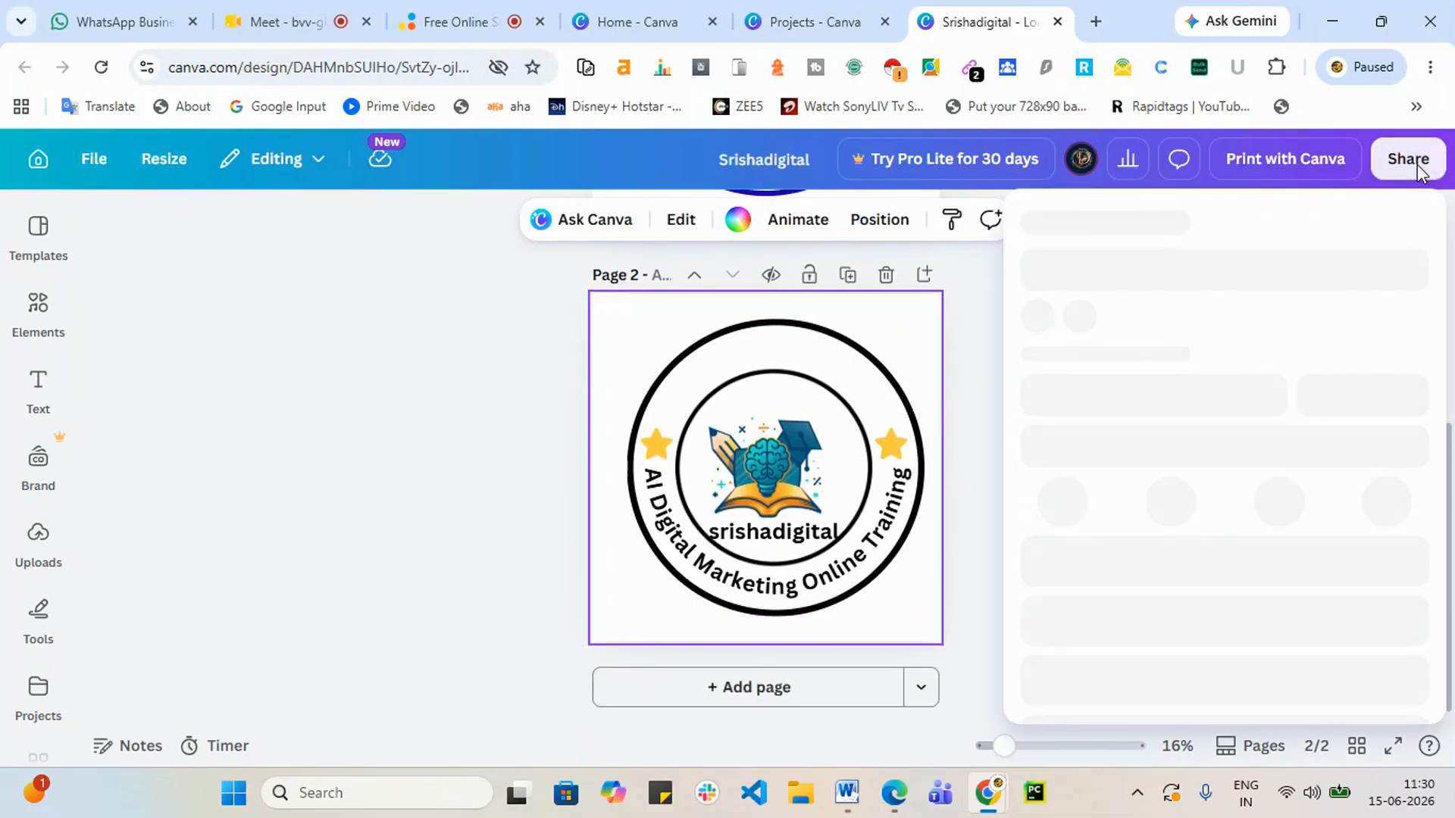
pyautogui.scroll(-3, 1300, 351)
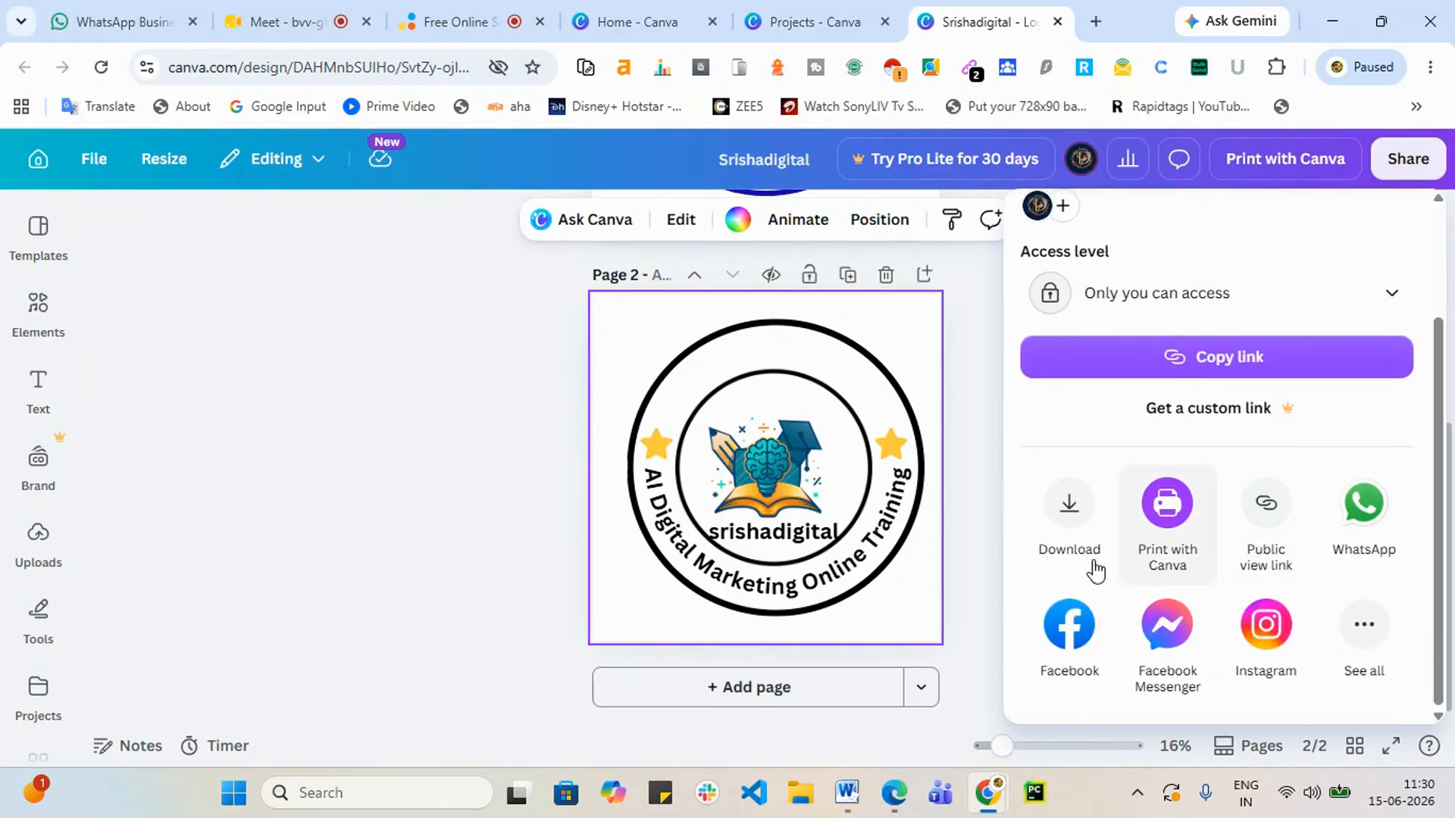
pyautogui.click(1077, 530)
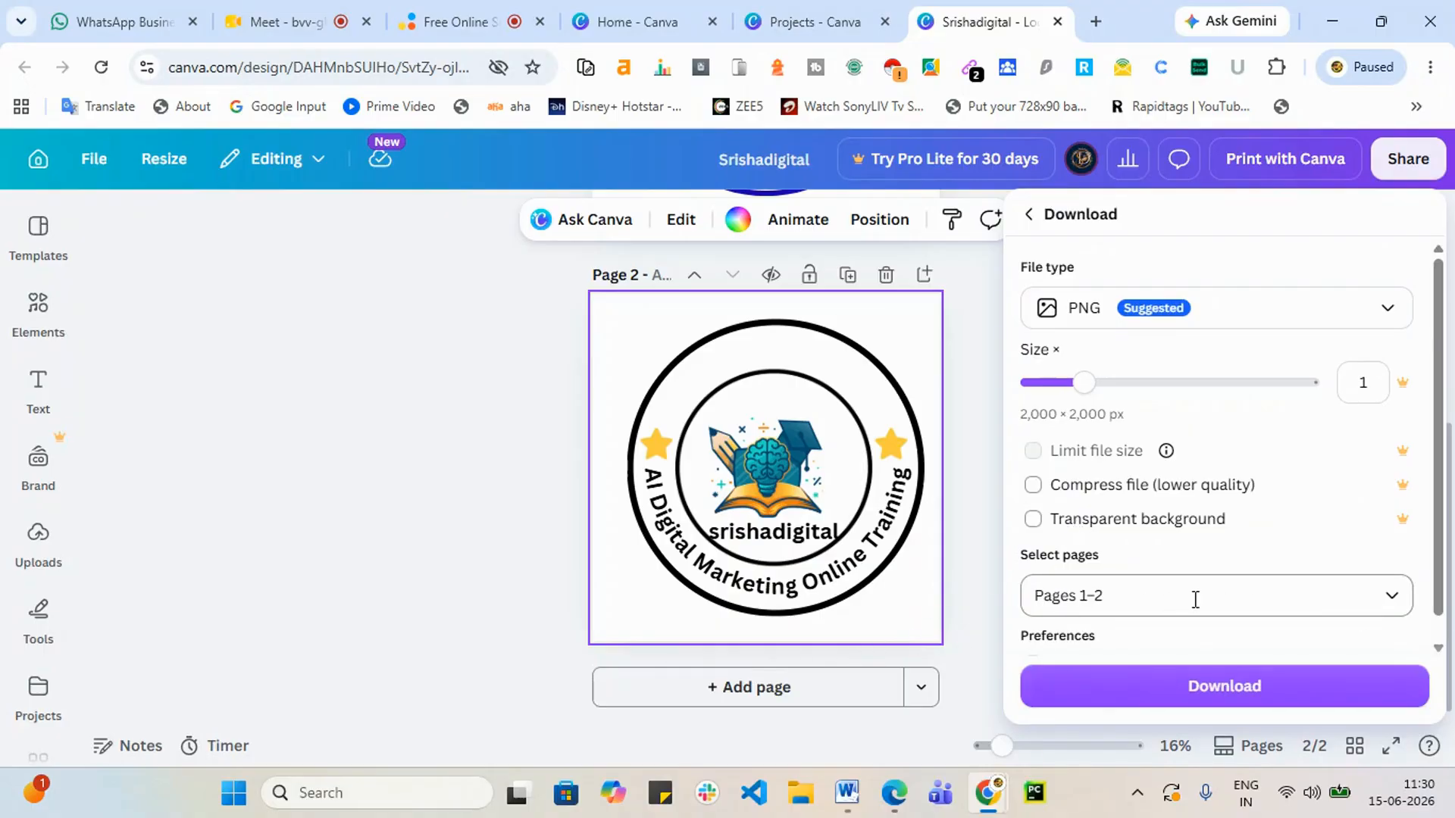
pyautogui.scroll(-1, 1266, 533)
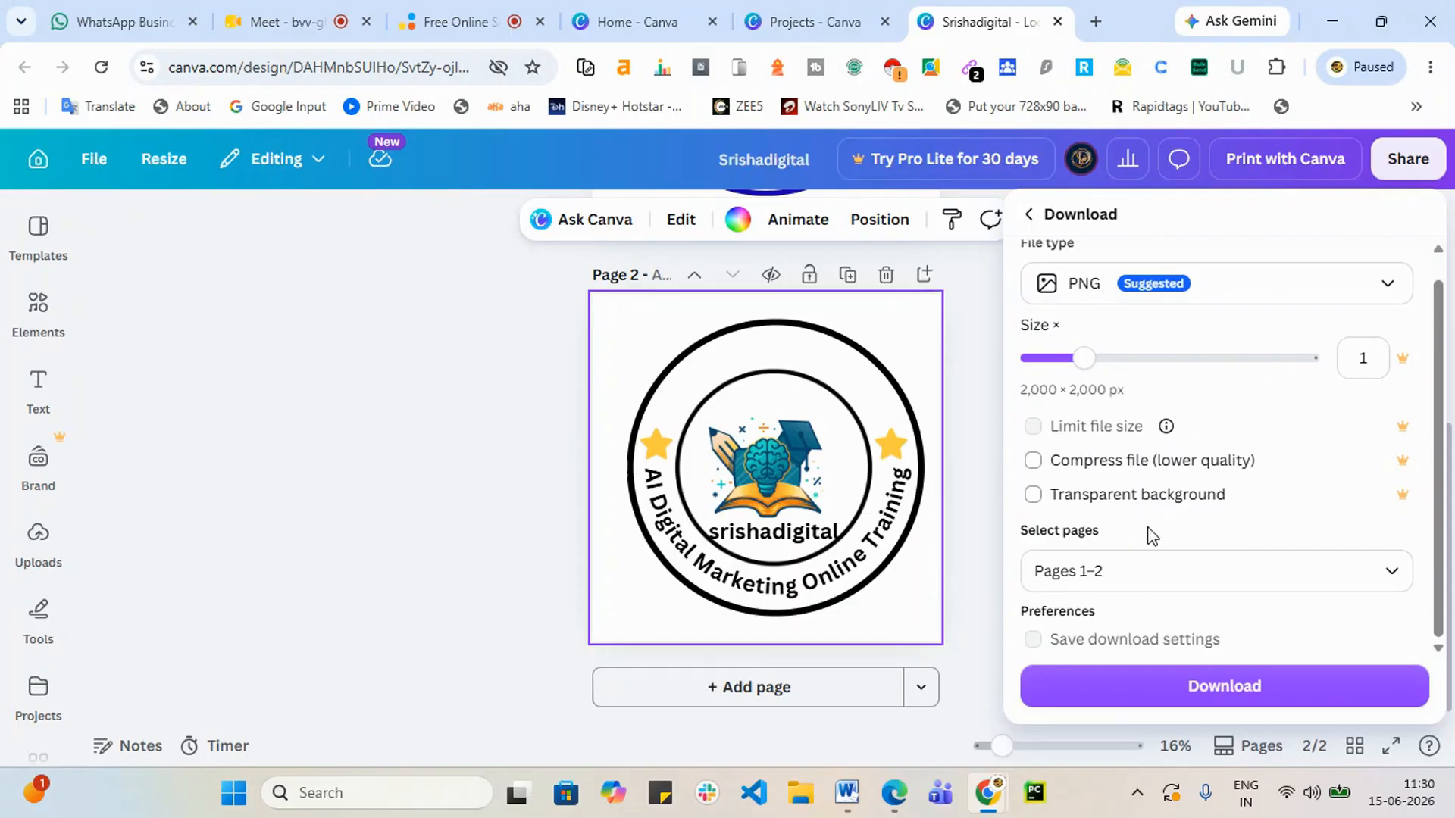
pyautogui.click(1283, 303)
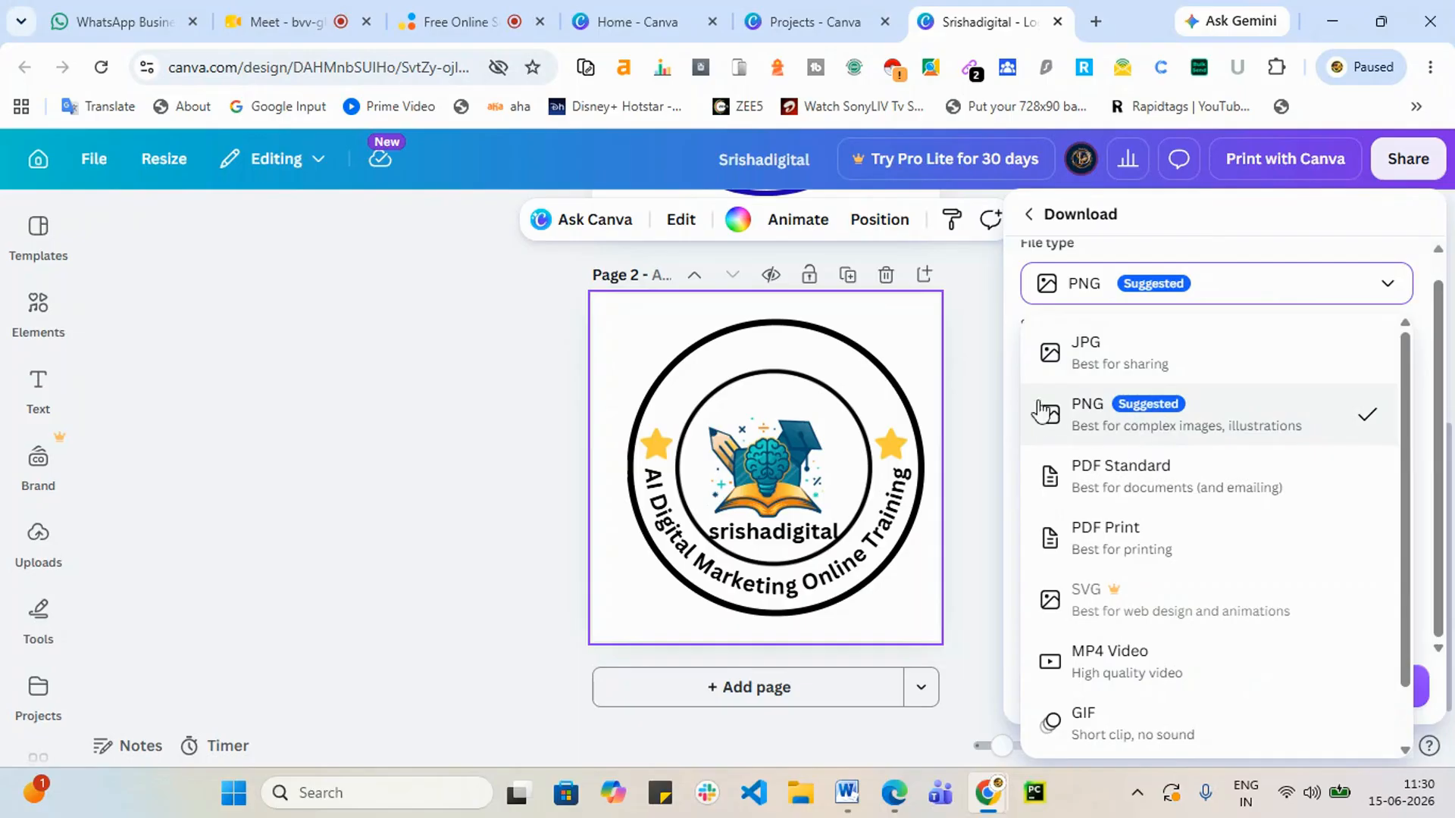
pyautogui.click(985, 362)
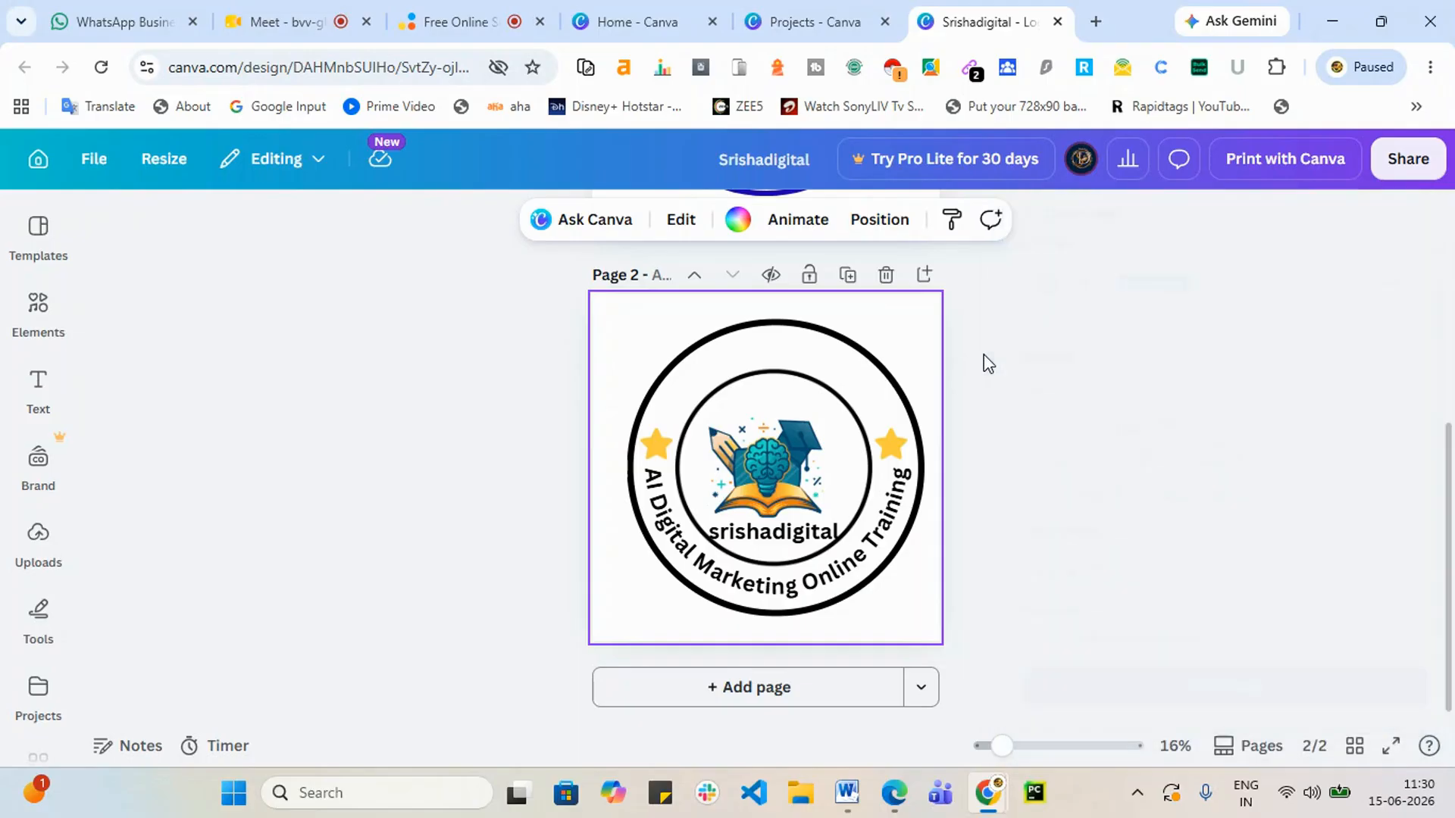
# Step: Set the download pages to Current page (Page 2) only and close the settings
pyautogui.click(1402, 158)
pyautogui.click(1079, 682)
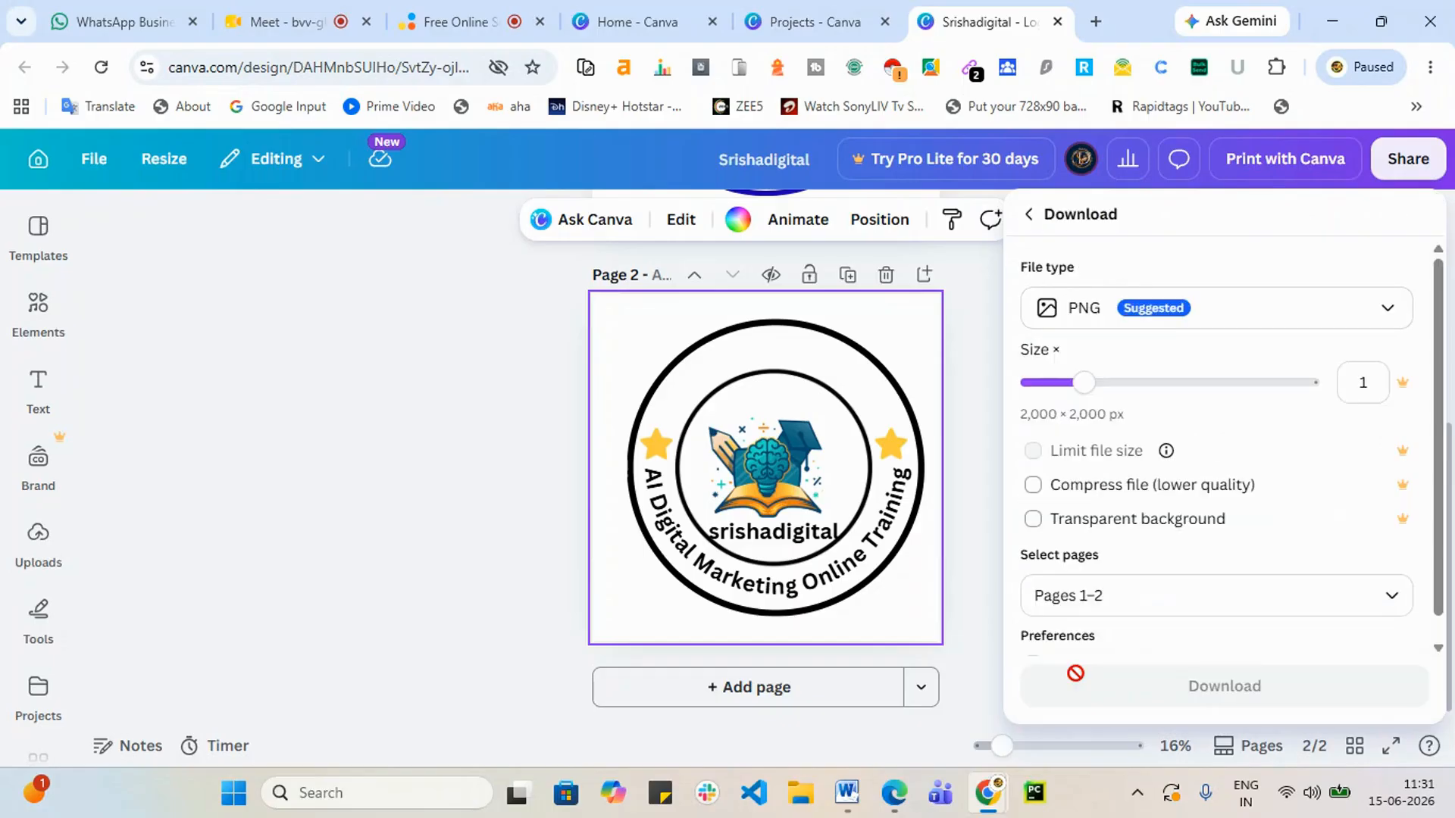
pyautogui.scroll(-1, 1191, 552)
pyautogui.click(1403, 580)
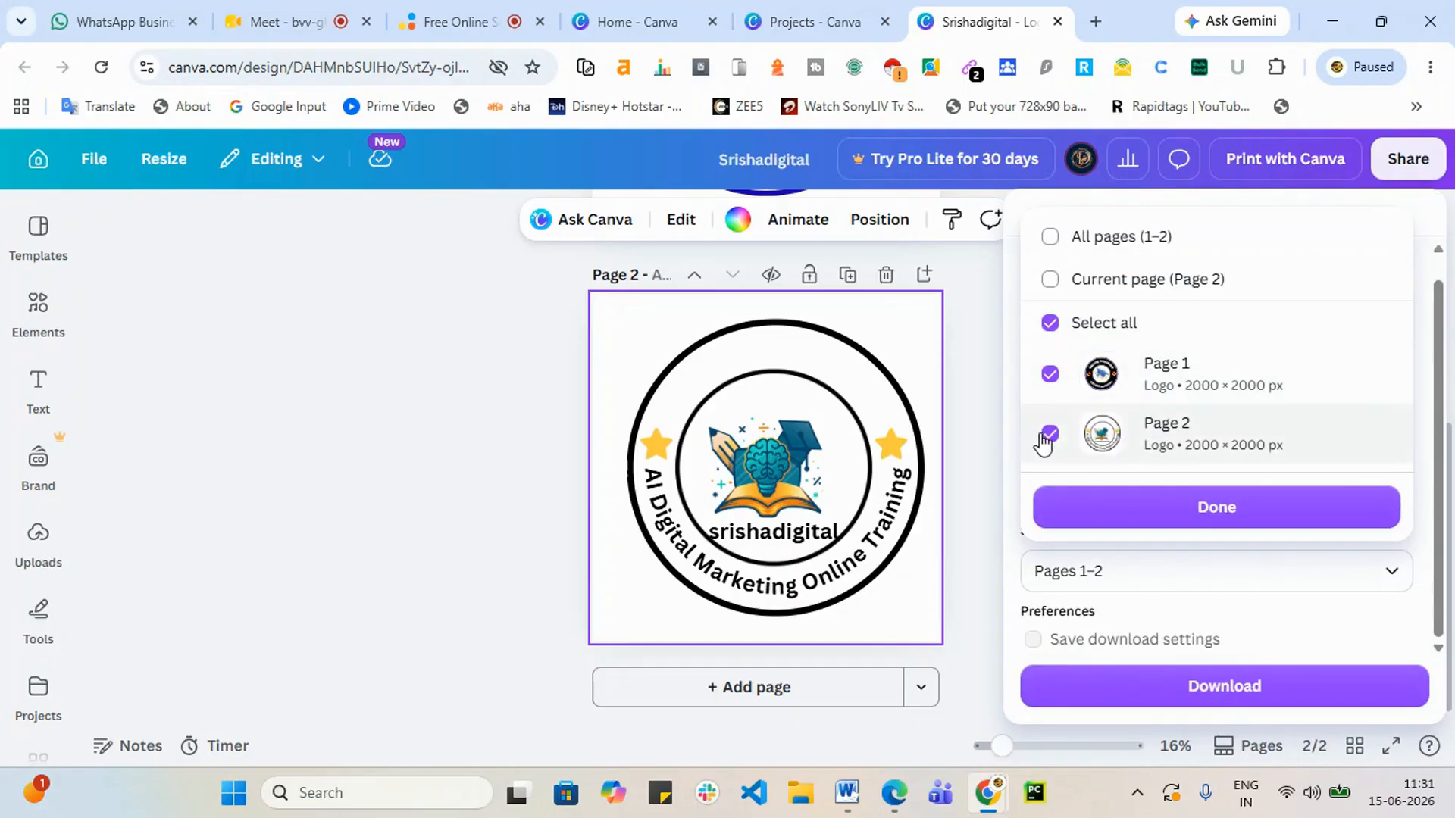
pyautogui.click(1049, 434)
pyautogui.click(1051, 376)
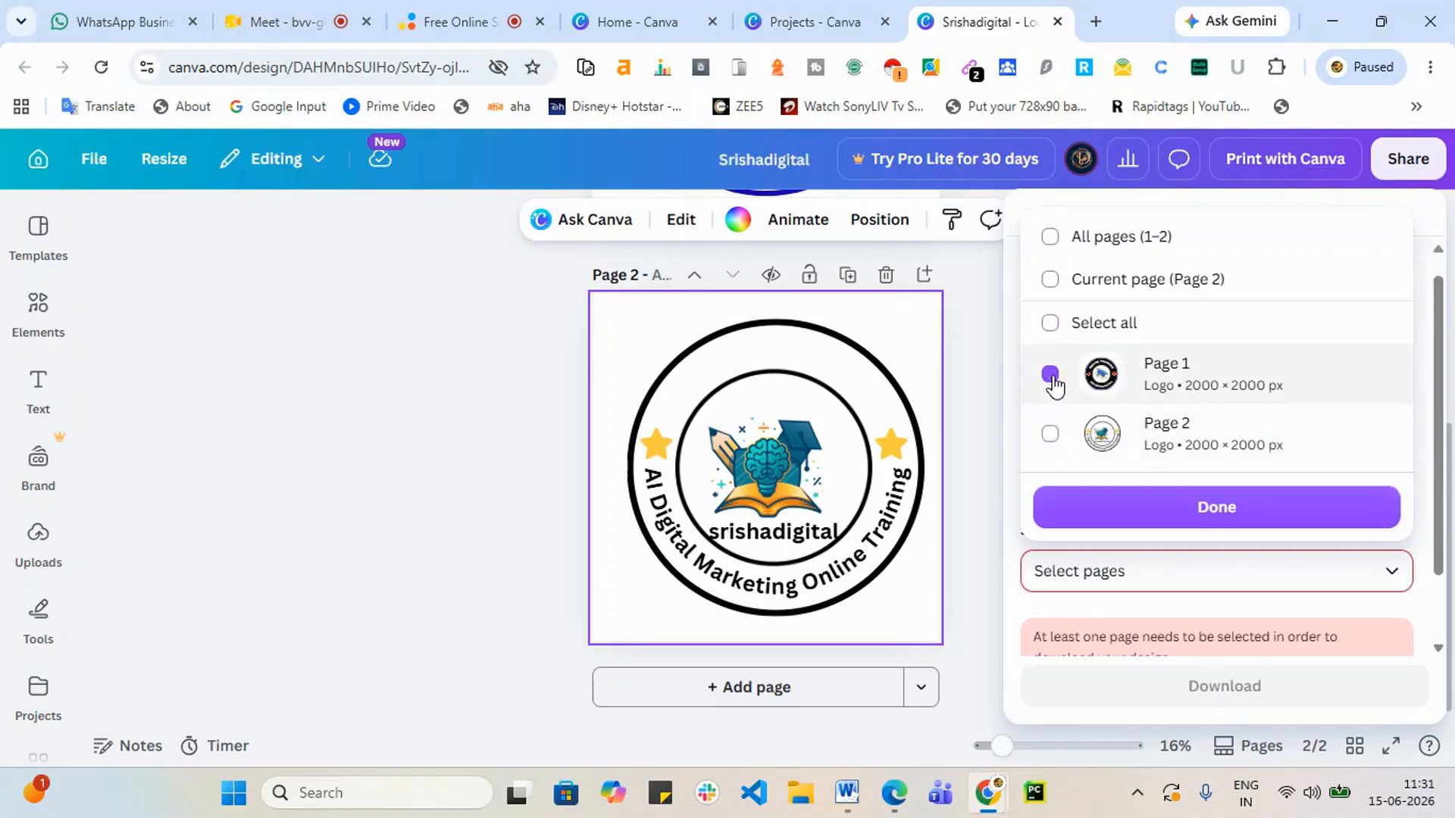
pyautogui.click(1049, 434)
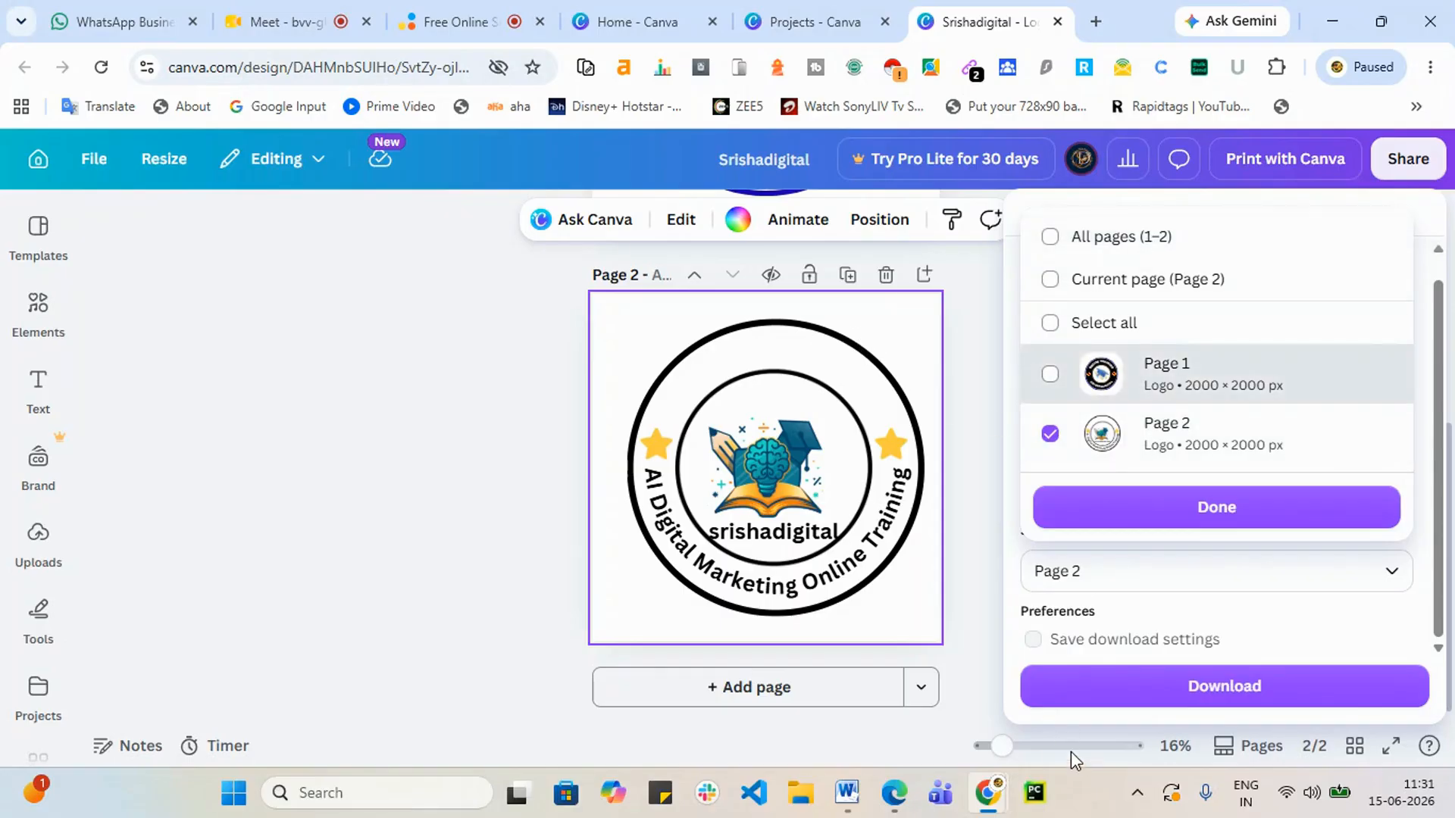
pyautogui.click(1049, 282)
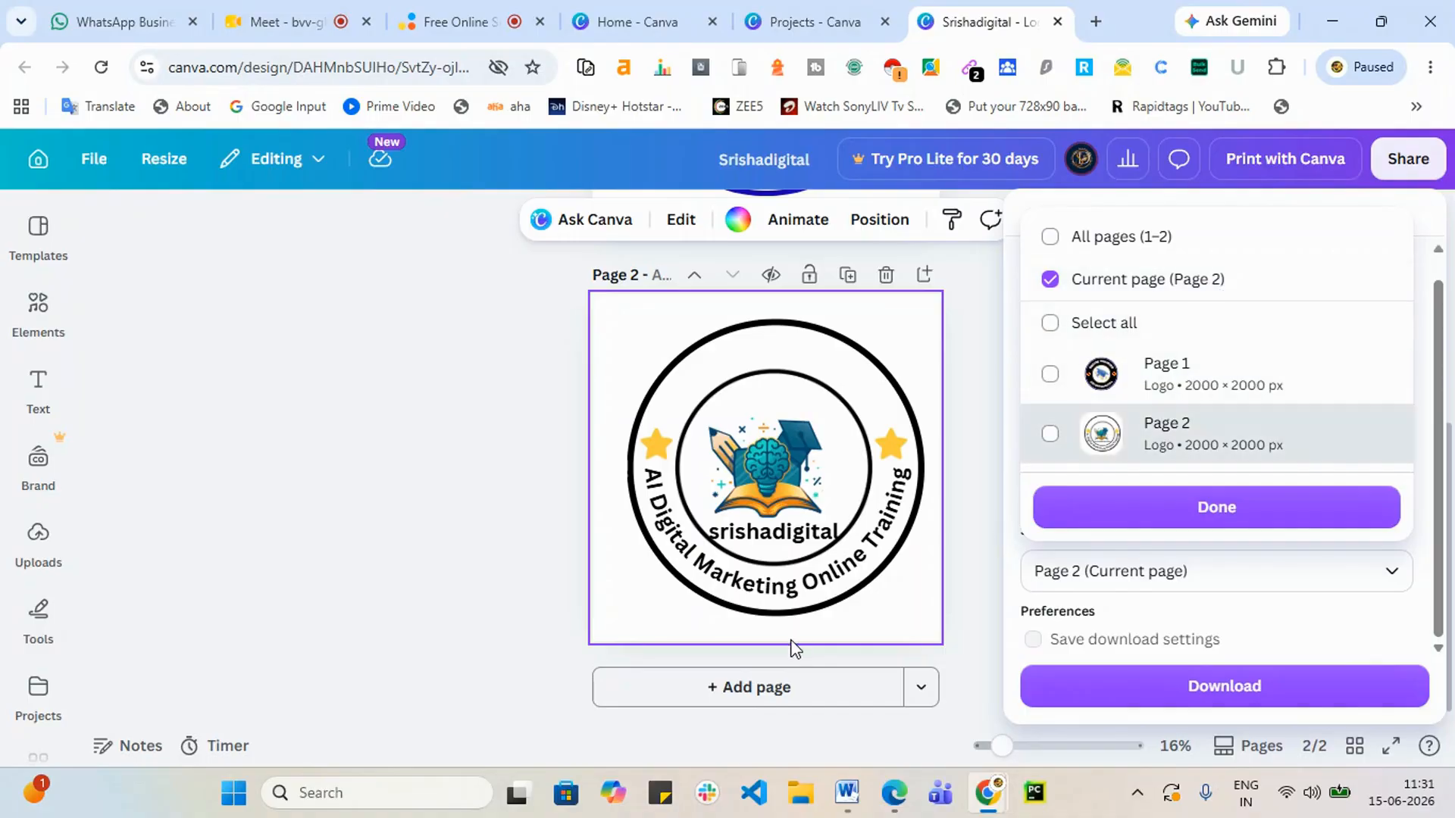
pyautogui.click(780, 693)
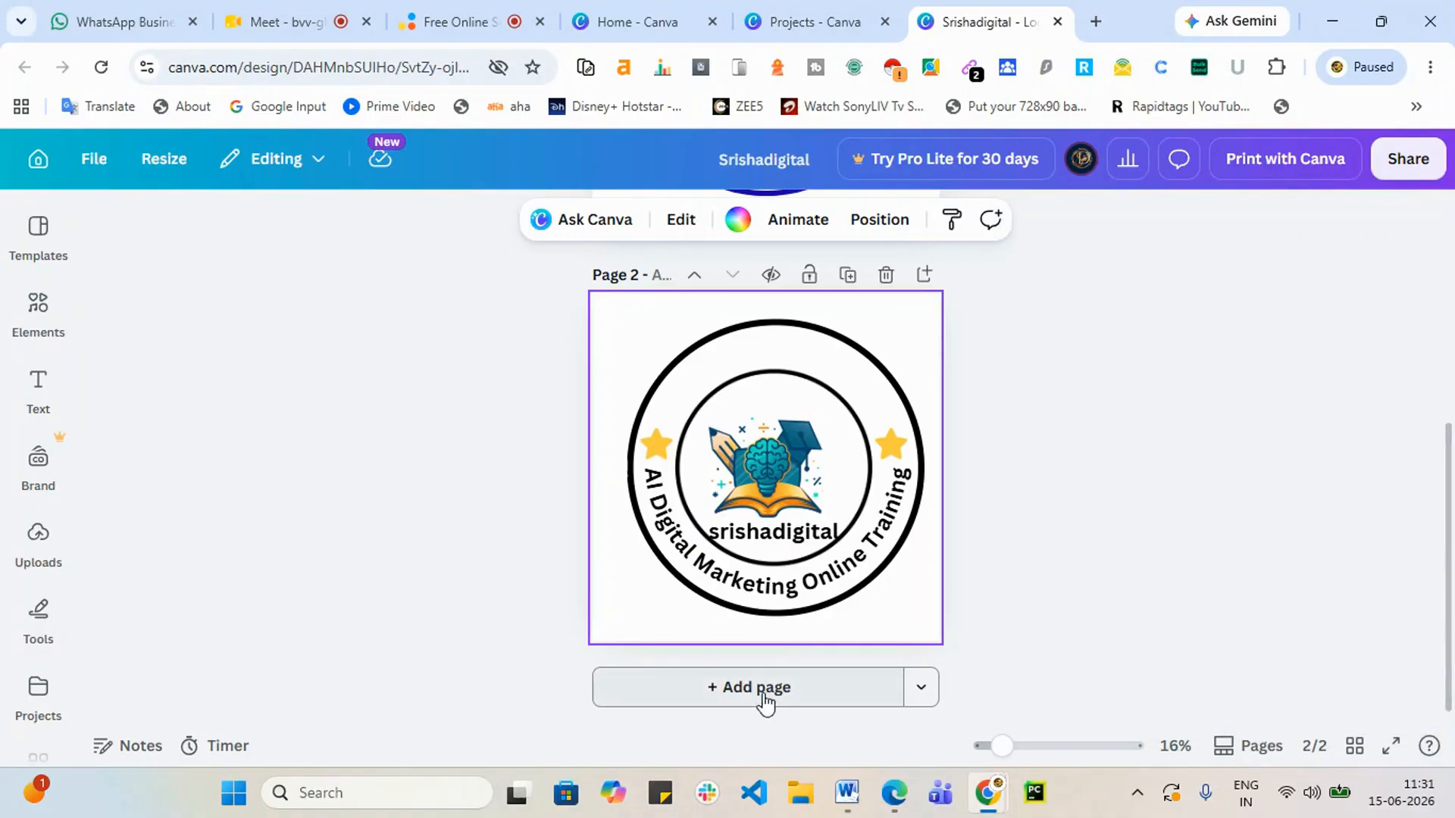
# Step: Export Page 2's ring logo as PNG 'Srishadigital (1).png' and dismiss the notifications
pyautogui.click(1413, 162)
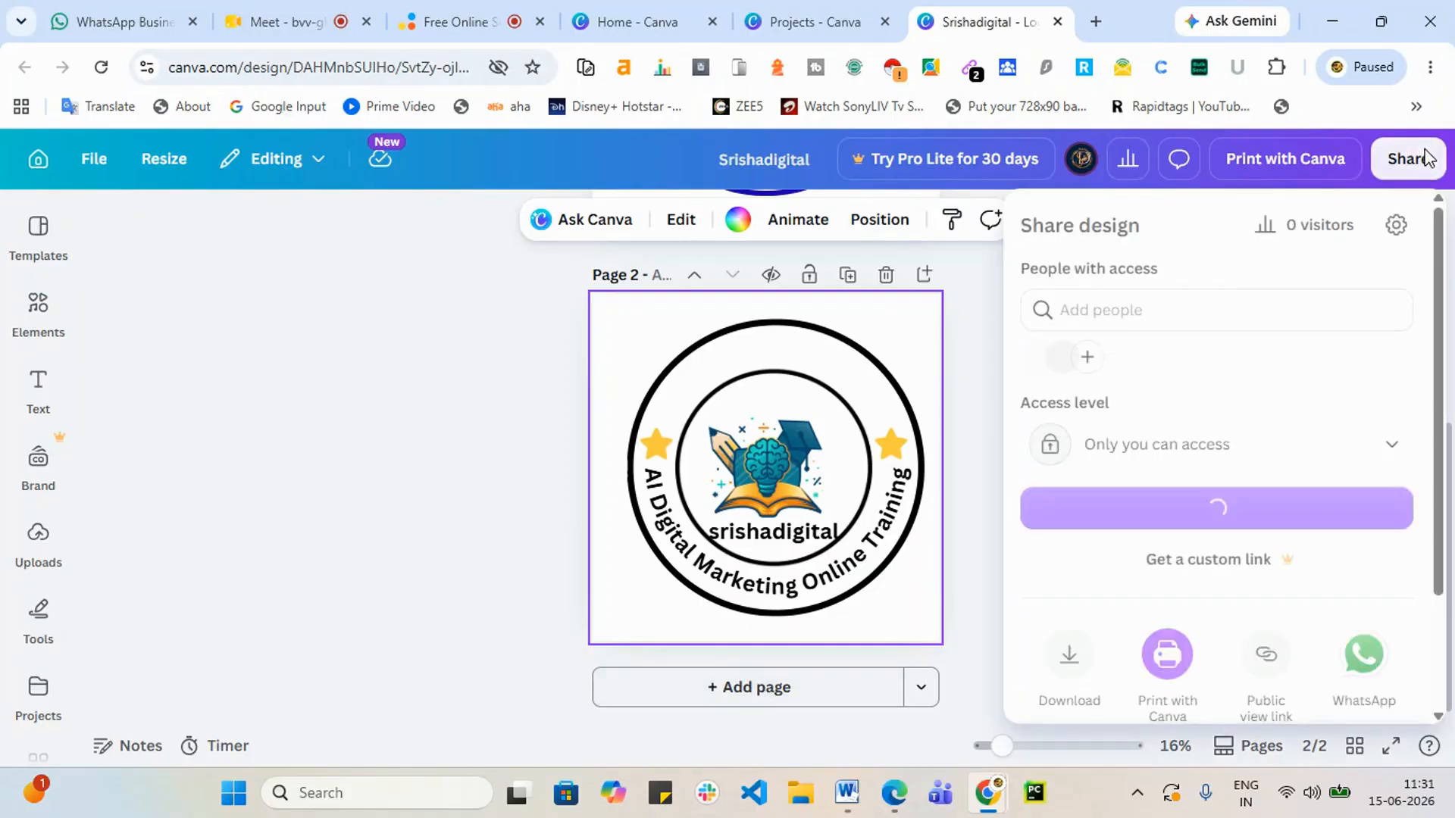
pyautogui.click(1079, 667)
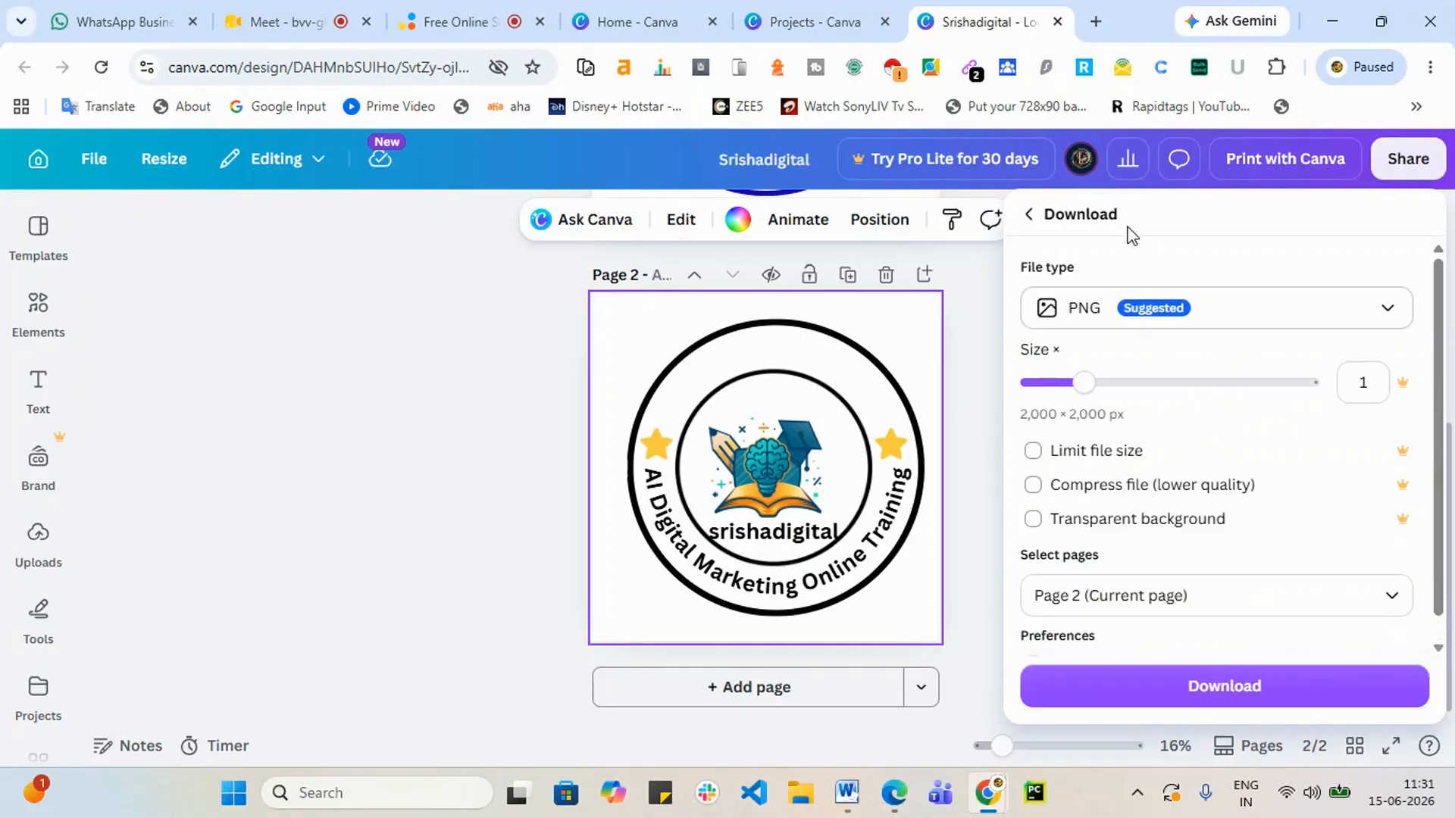
pyautogui.scroll(-1, 1243, 515)
pyautogui.click(1238, 688)
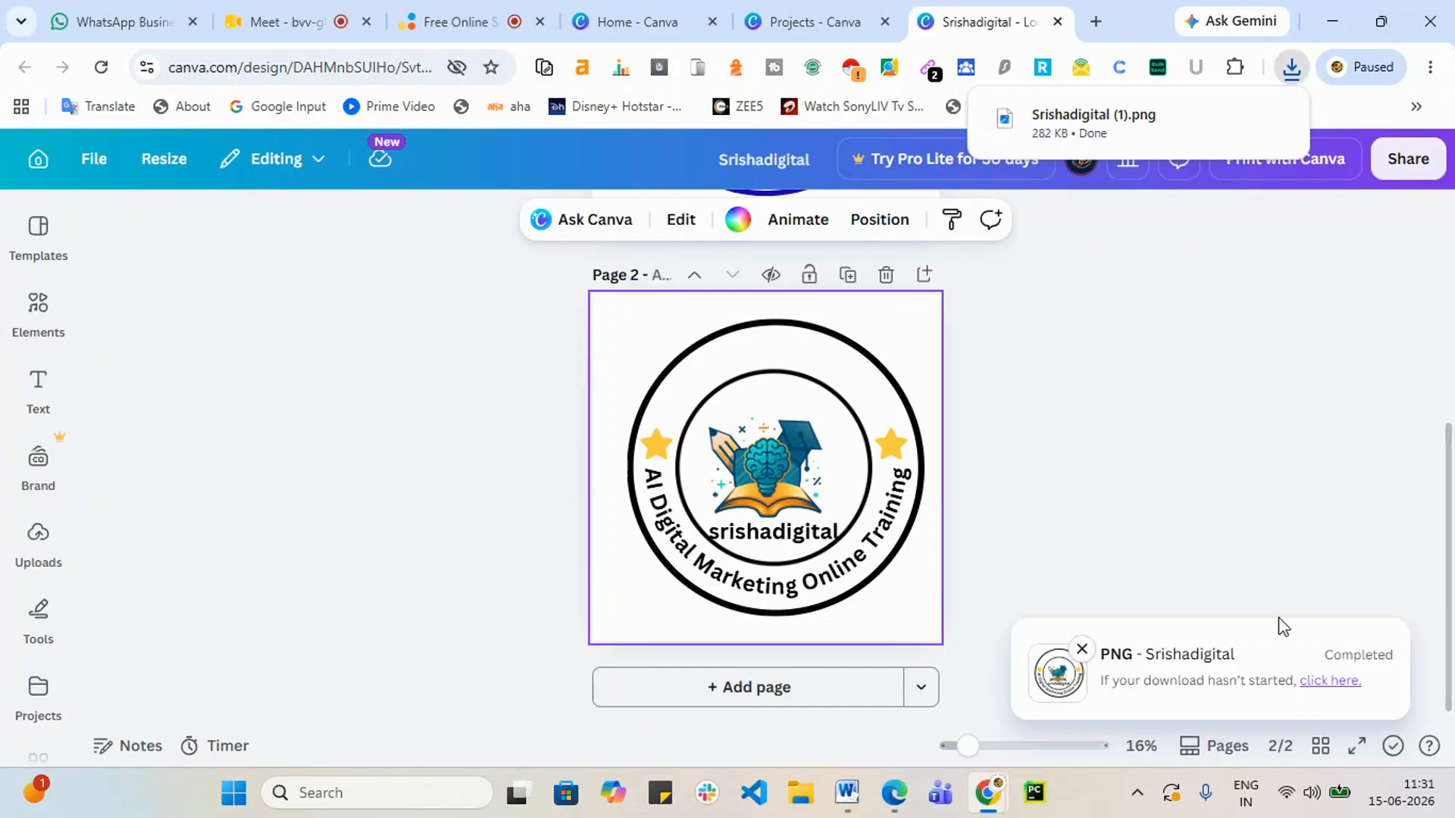
pyautogui.click(1285, 525)
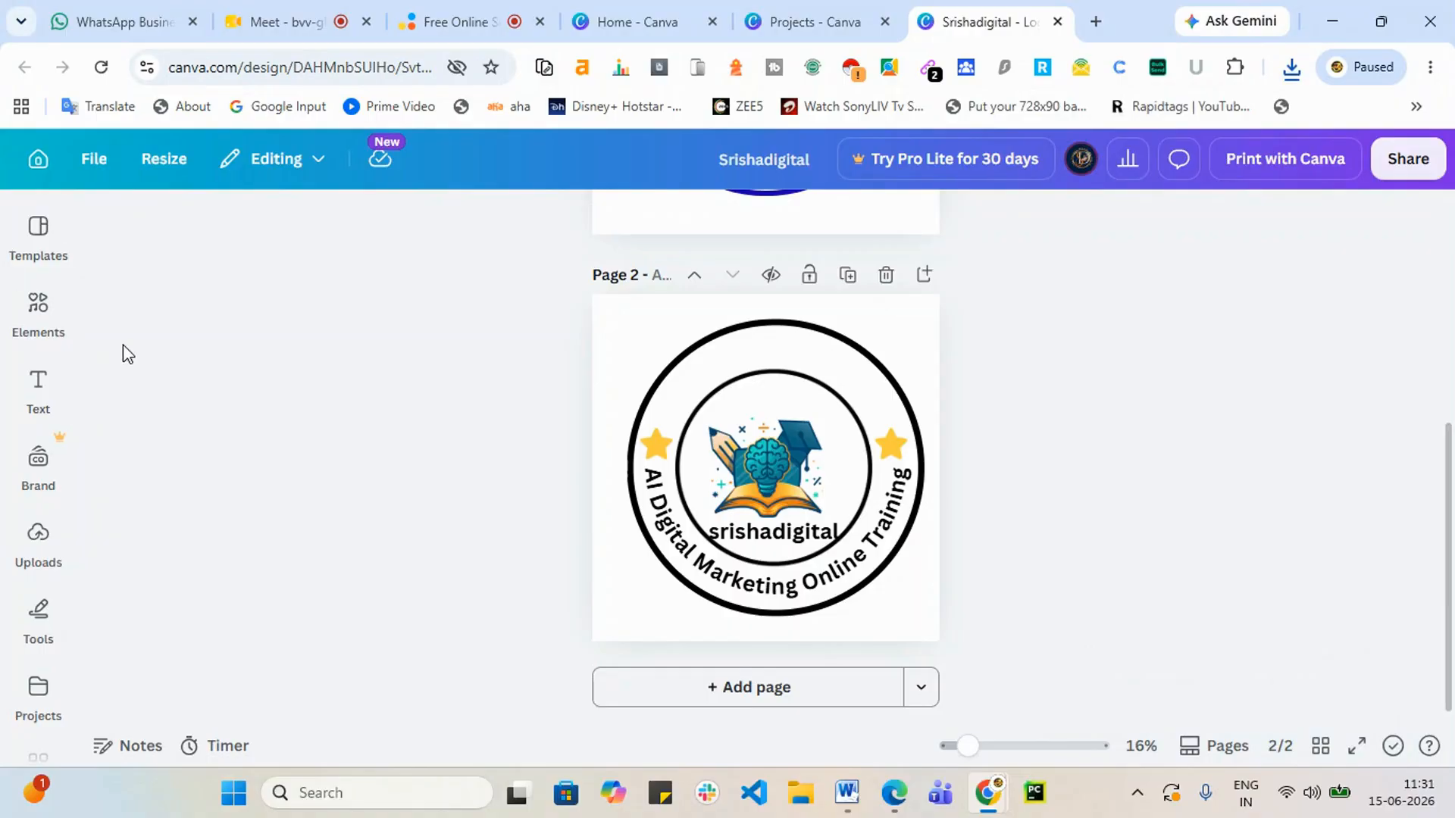
# Step: Glance at Templates, then go to the 'What will you design today?' home page
pyautogui.click(18, 229)
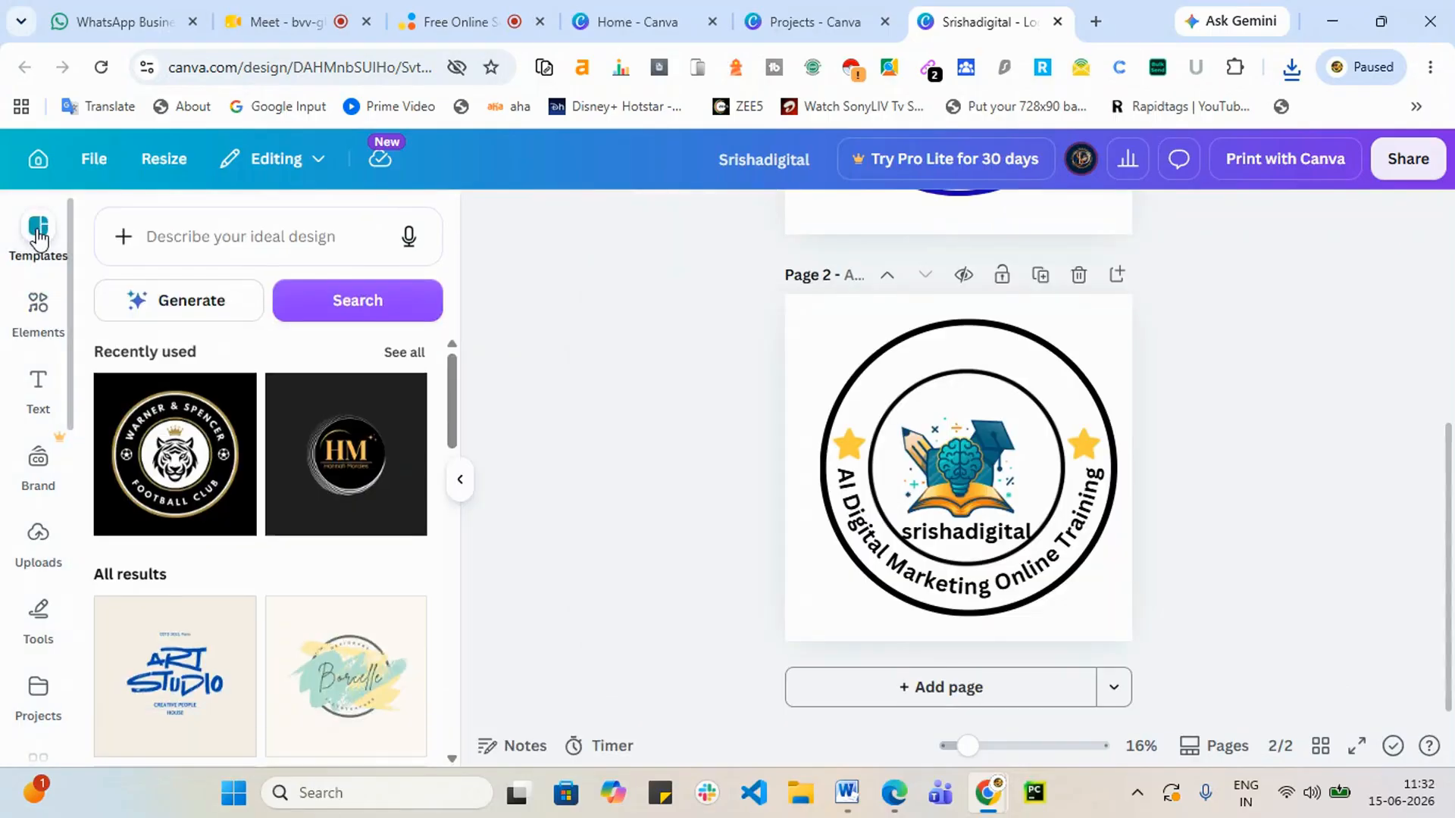
pyautogui.click(39, 158)
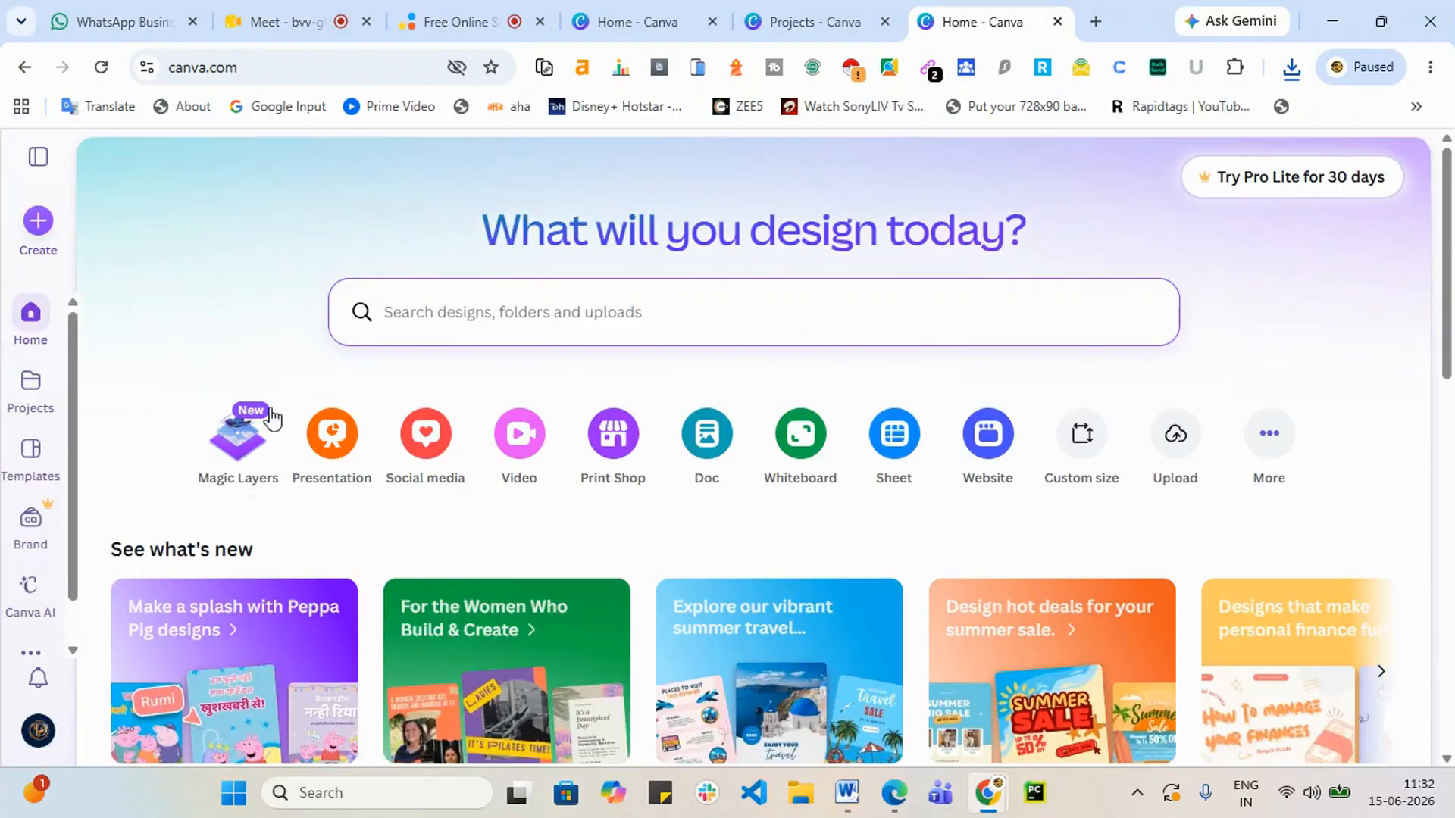
pyautogui.scroll(-10, 311, 396)
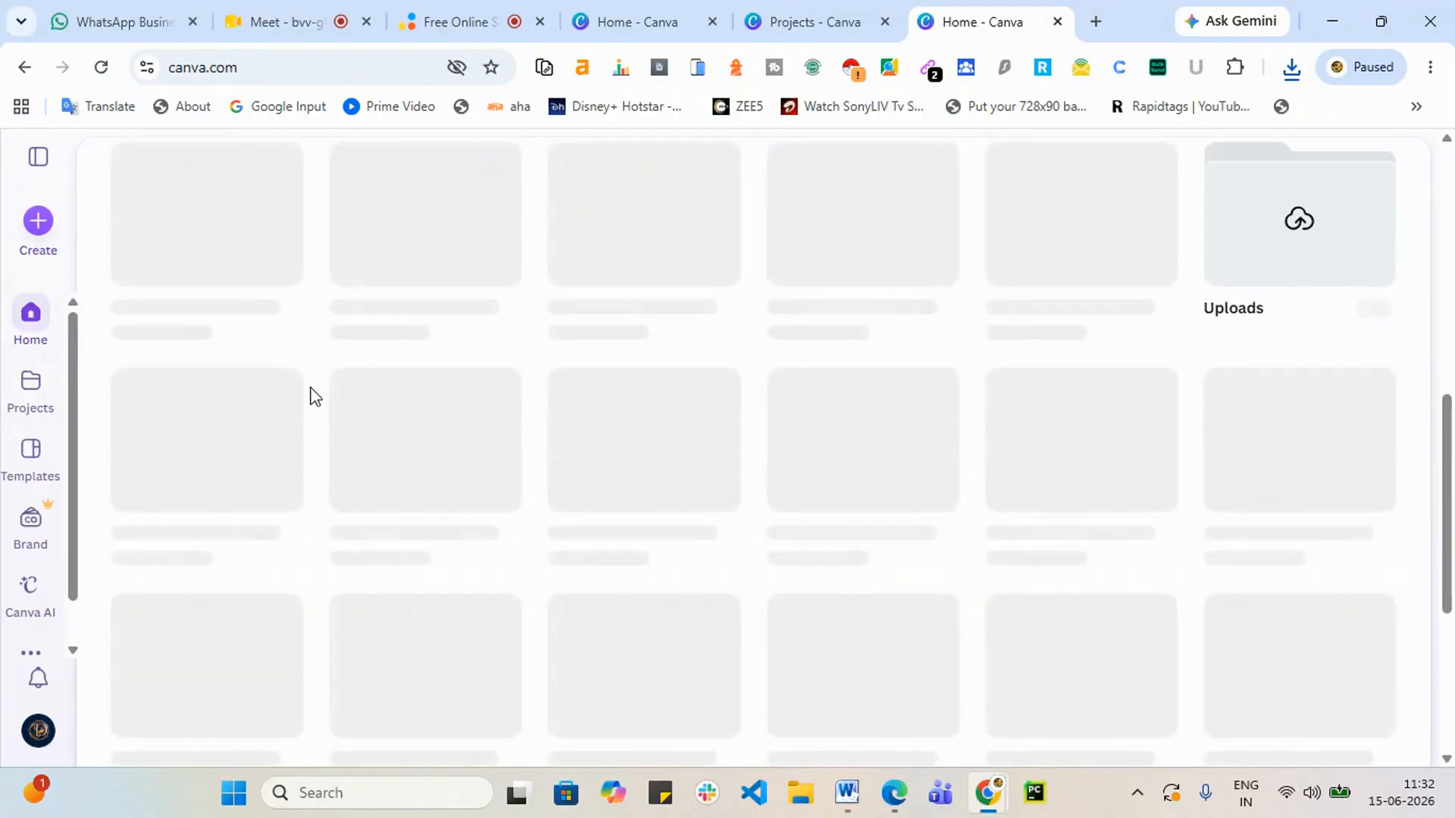
pyautogui.scroll(5, 315, 398)
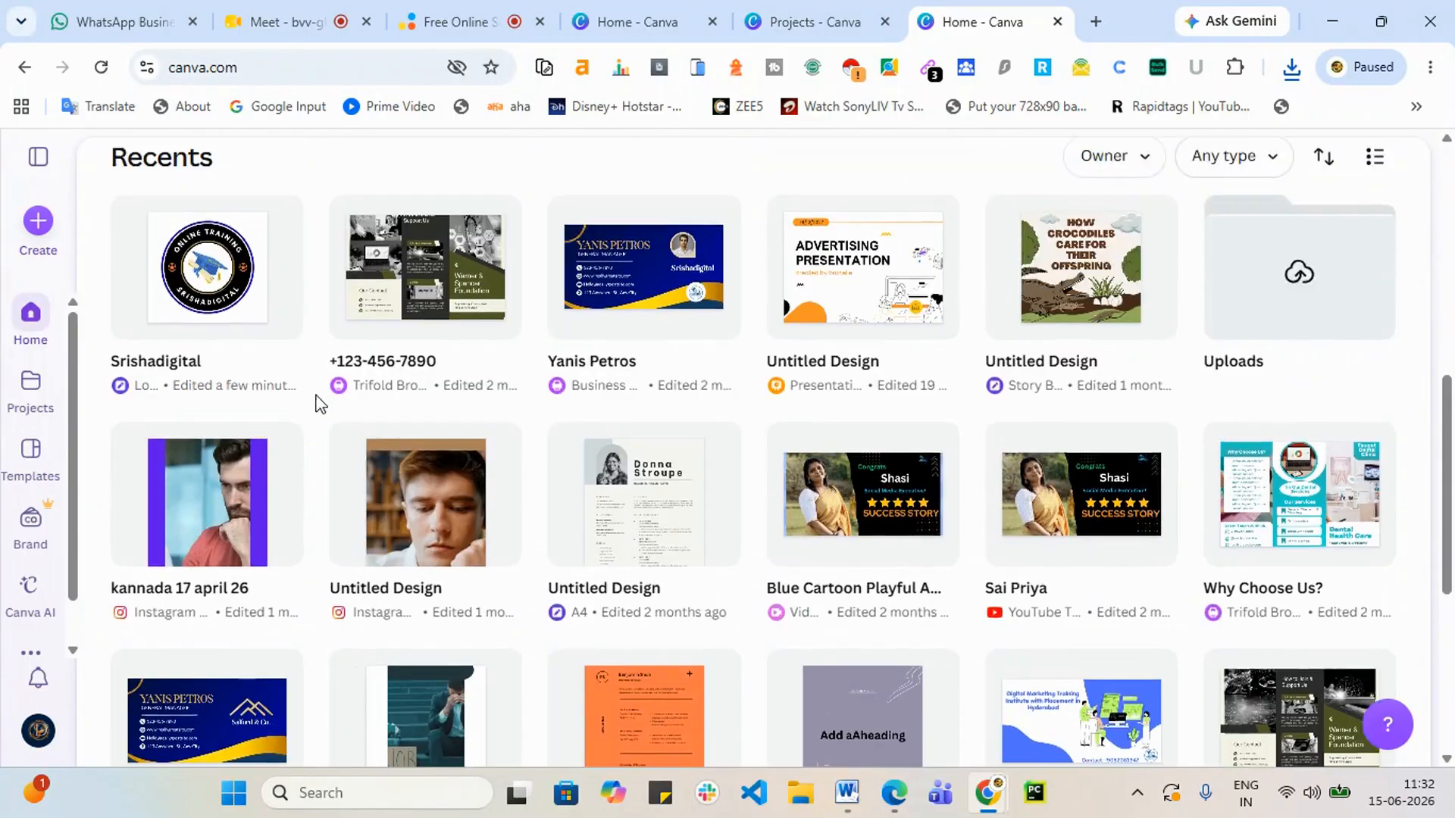
pyautogui.scroll(4, 352, 513)
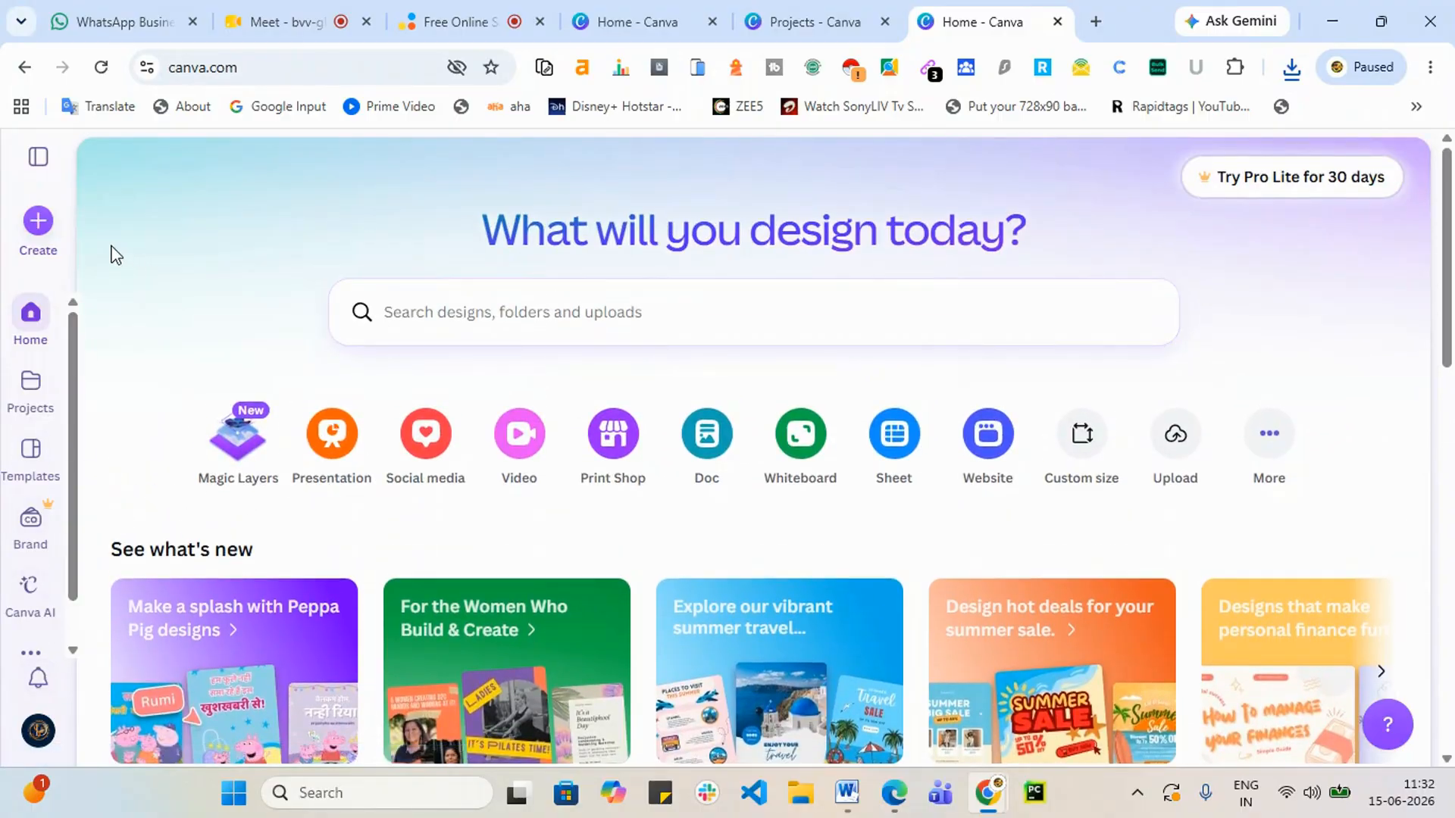
# Step: In the Create a design picker, replace the 'image' search with 'instagram'
pyautogui.click(38, 222)
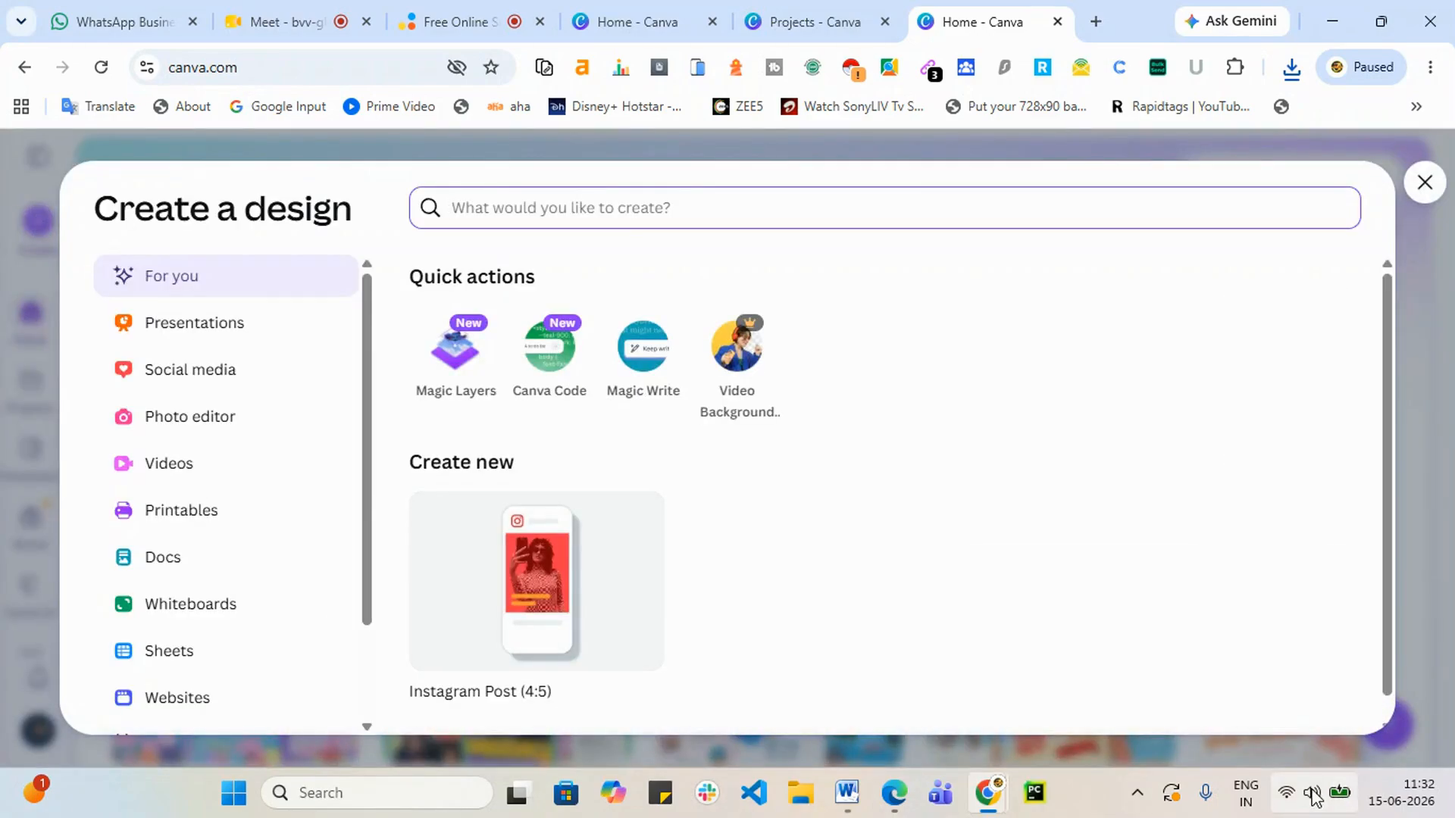
pyautogui.write('image')
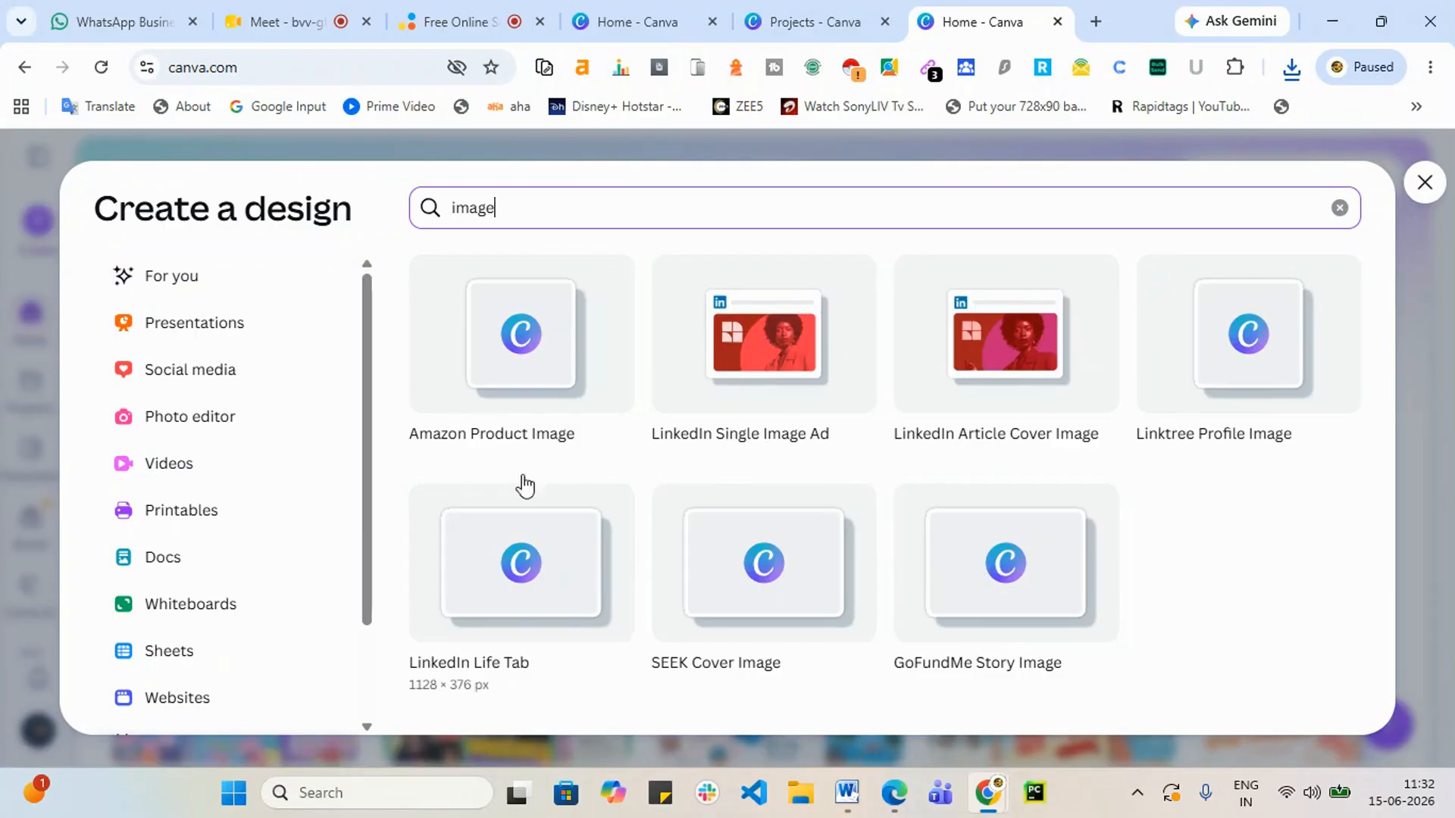
pyautogui.moveTo(533, 215); pyautogui.dragTo(436, 222)
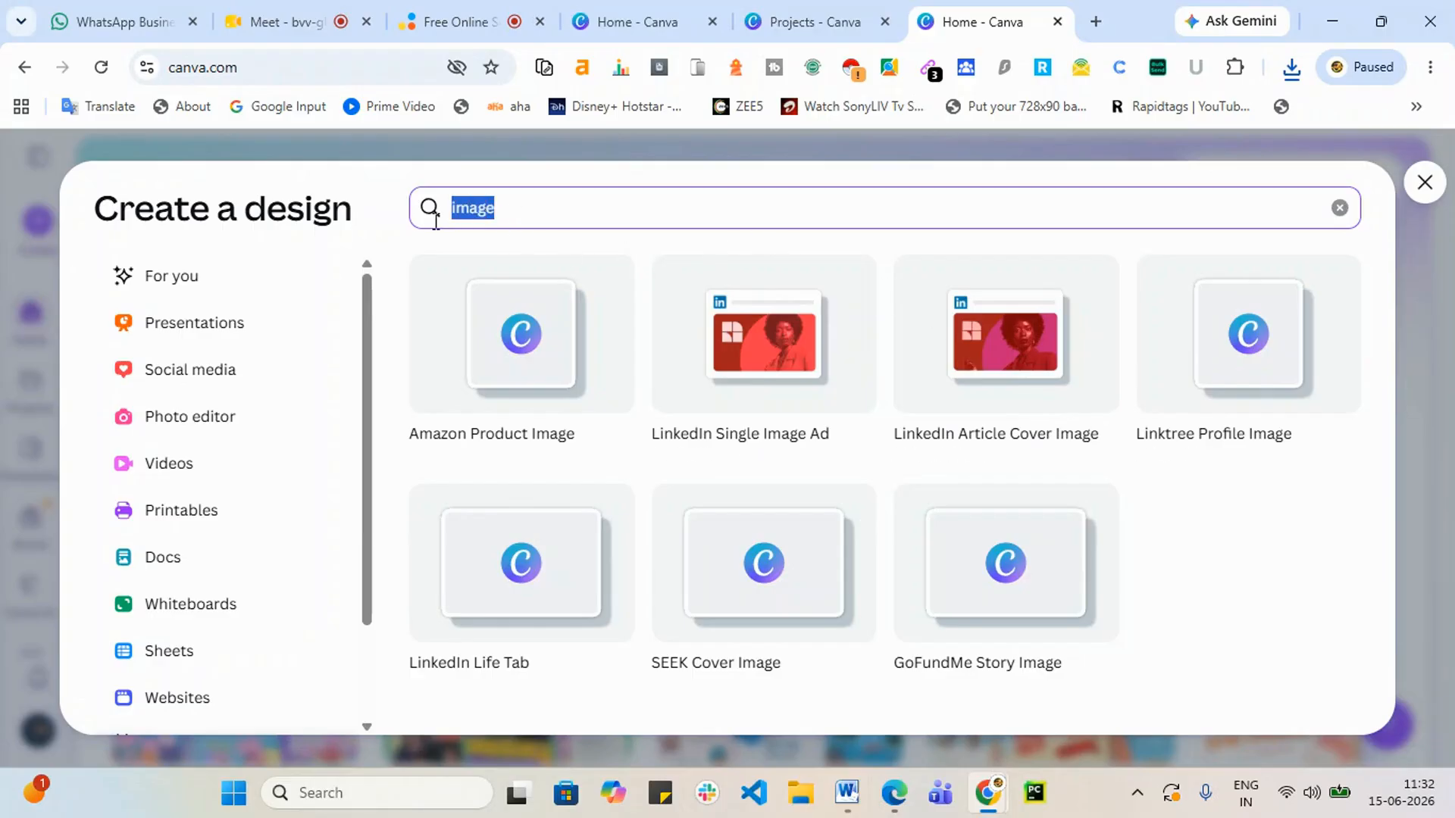
pyautogui.press('BackSpace')
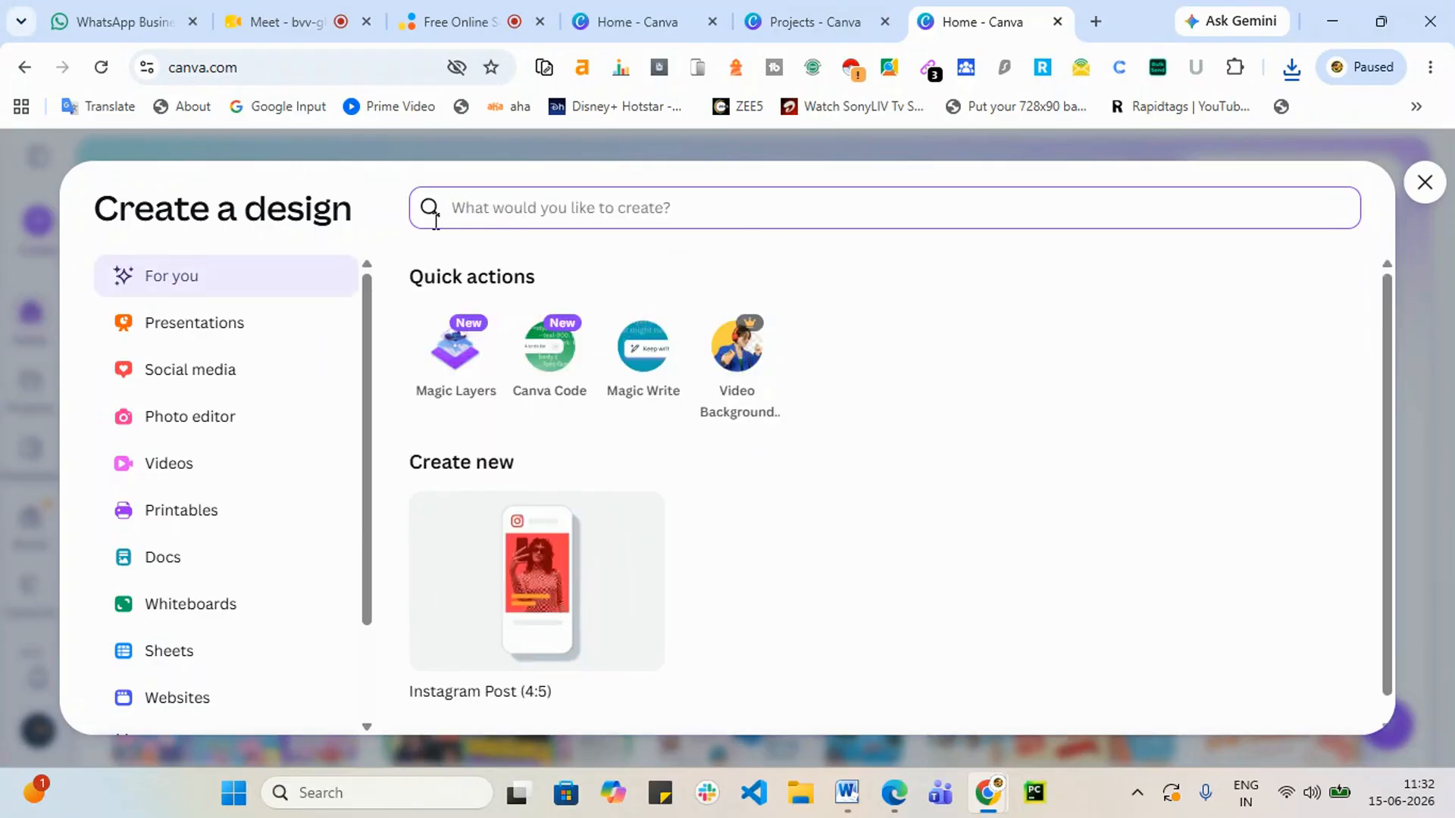
pyautogui.write('i')
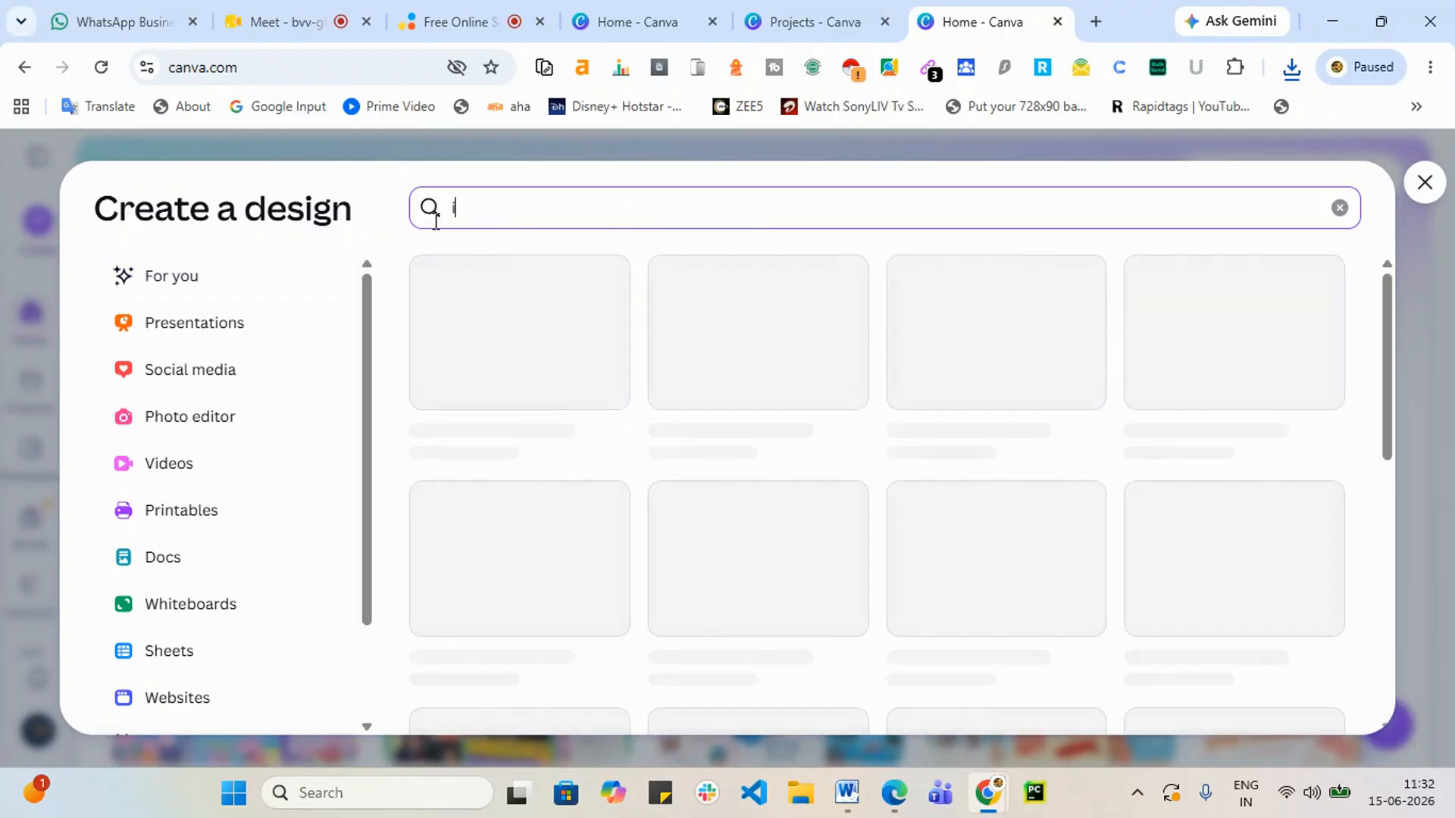
pyautogui.write('nstagram')
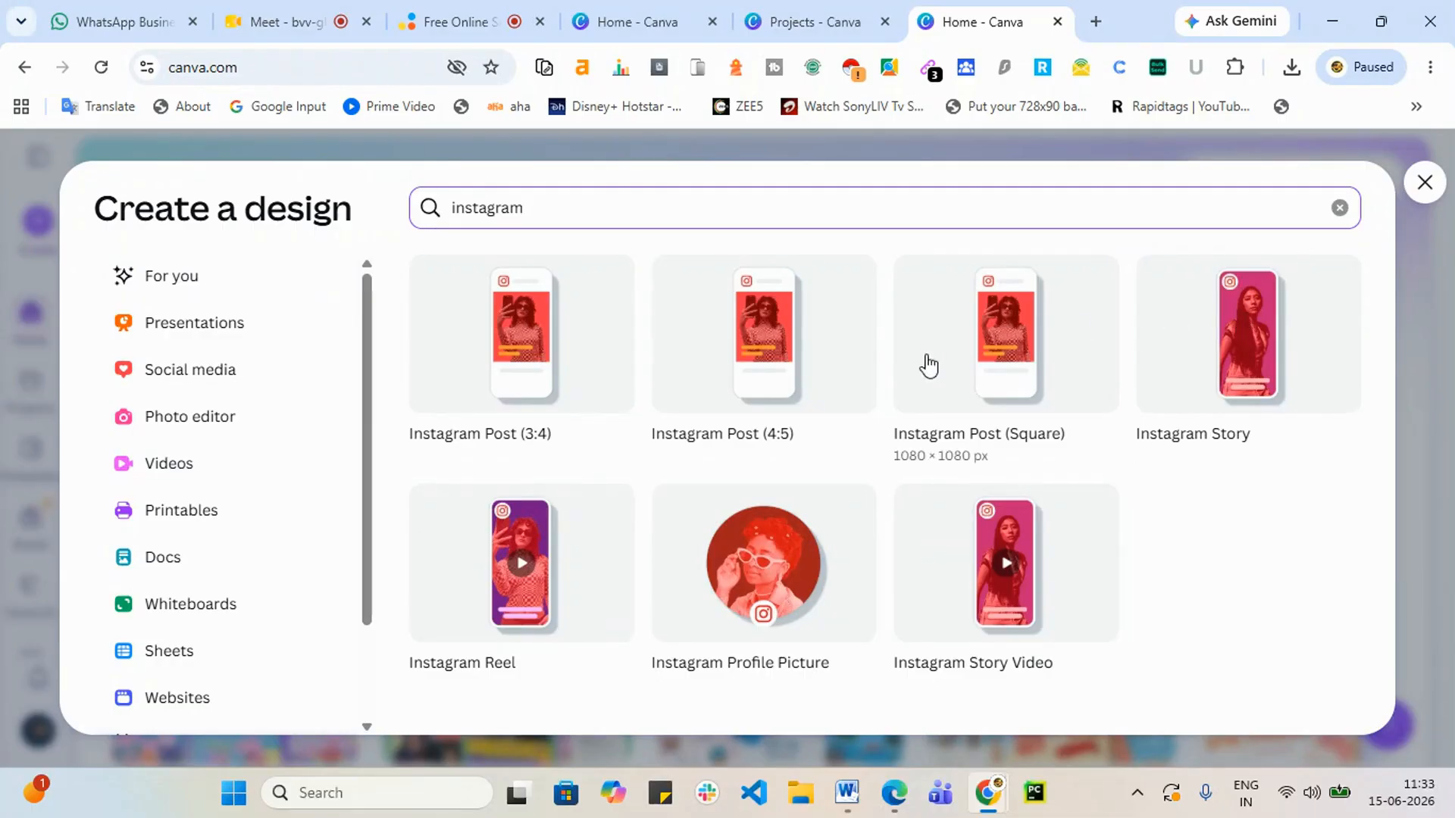
# Step: Create a blank Instagram Post (4:5) design and browse its template suggestions
pyautogui.click(717, 454)
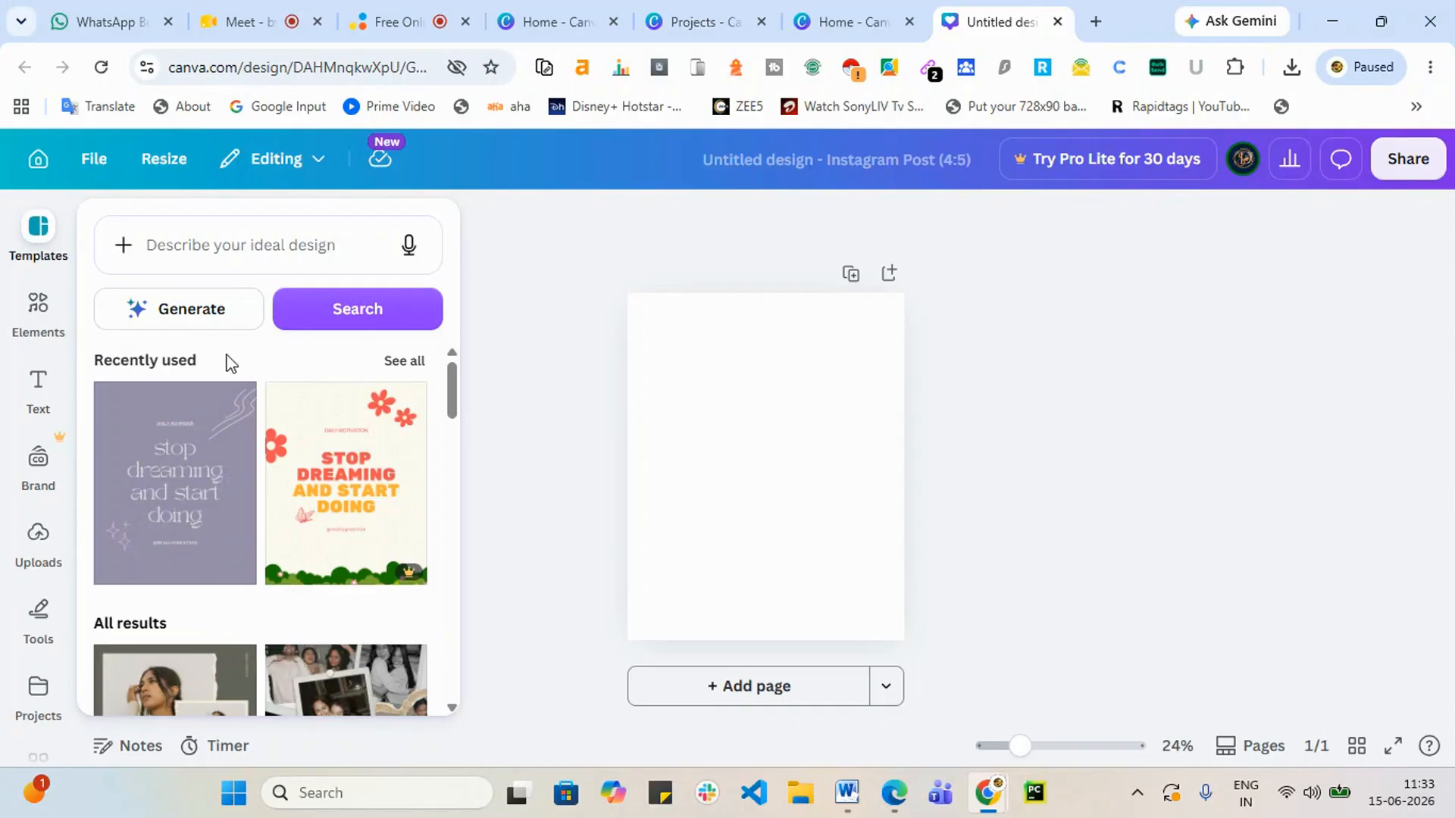
pyautogui.scroll(-3, 139, 529)
pyautogui.scroll(3, 319, 606)
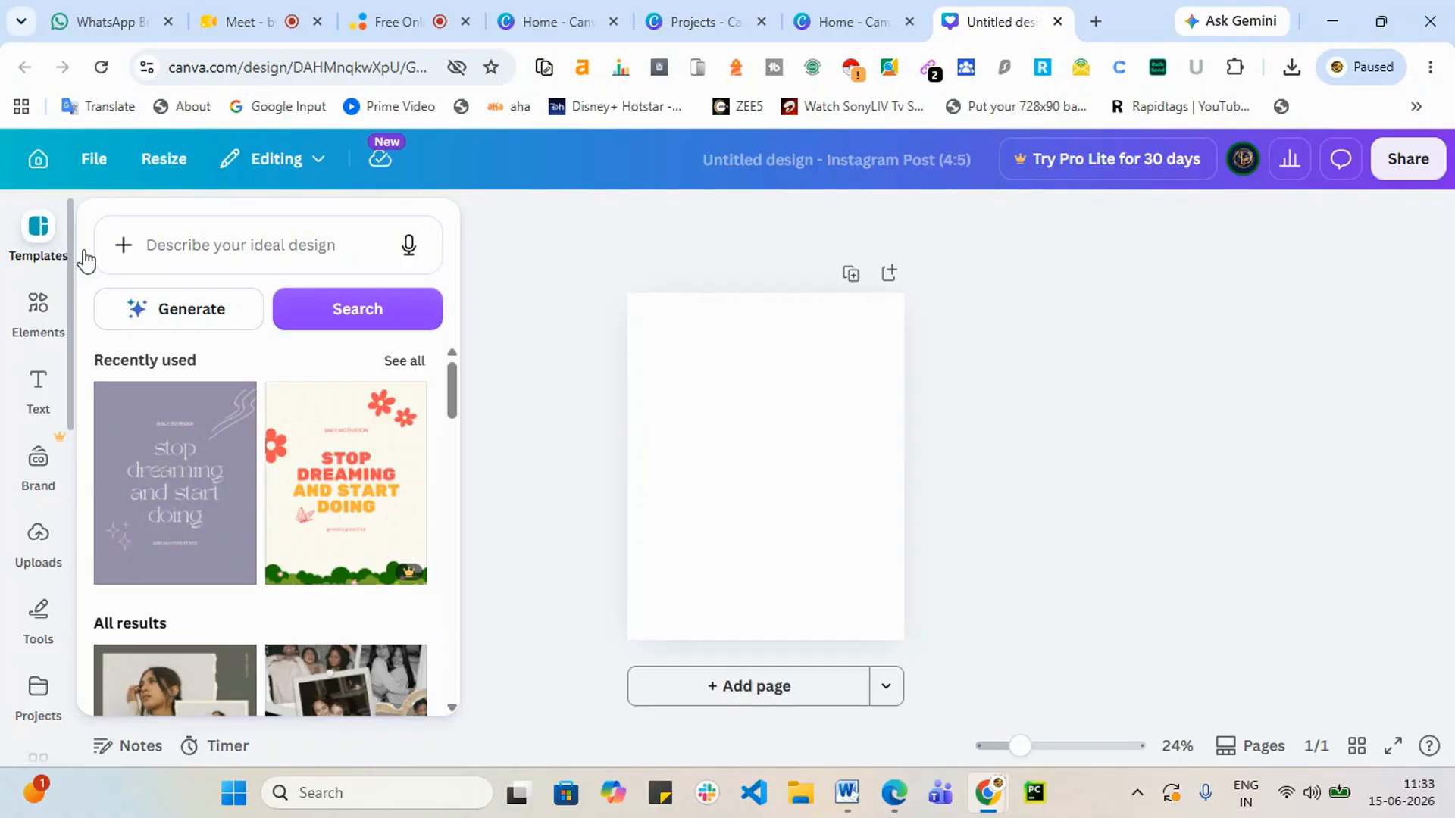
pyautogui.scroll(-8, 243, 480)
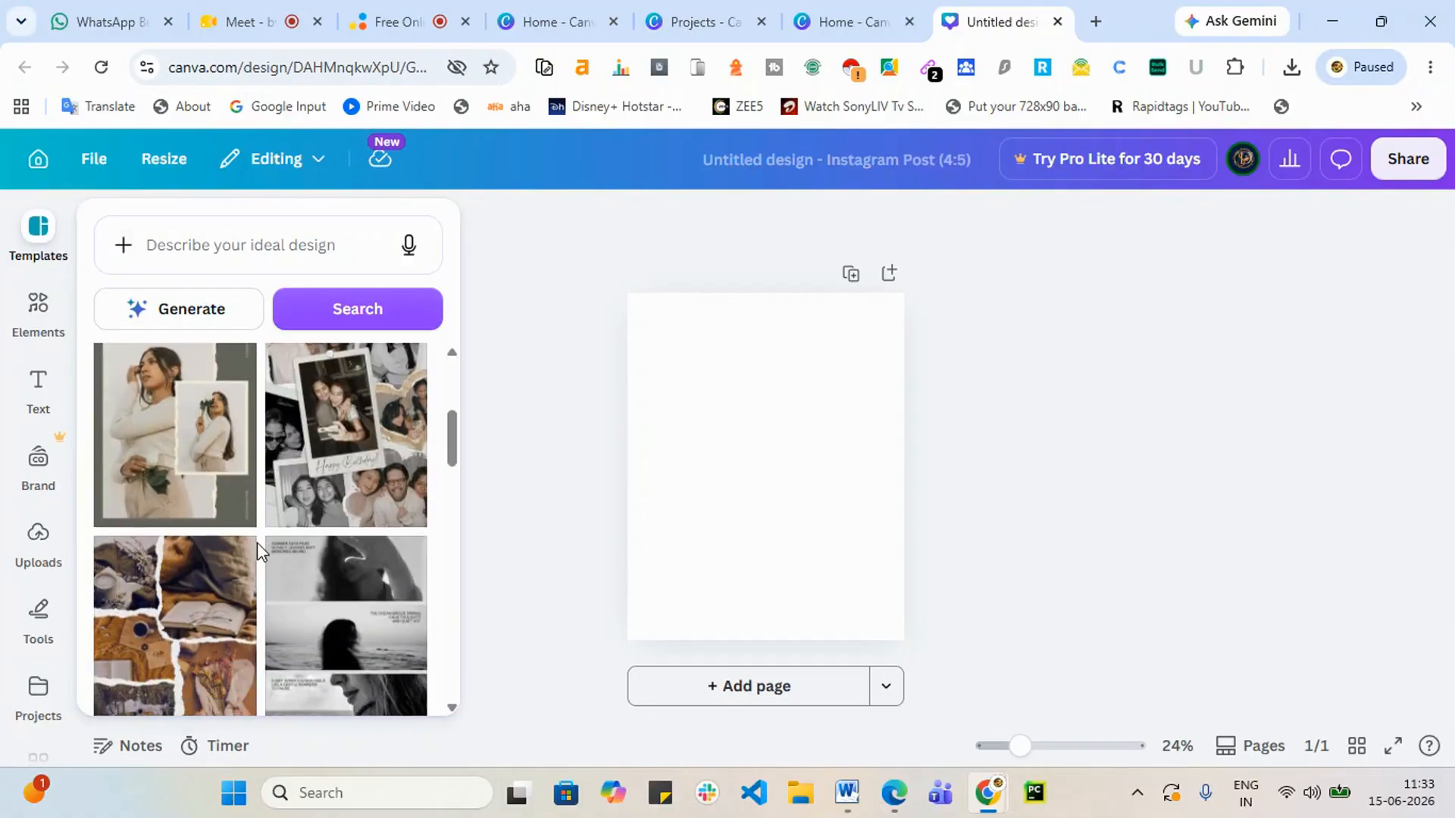
pyautogui.scroll(2, 190, 500)
pyautogui.scroll(-6, 220, 530)
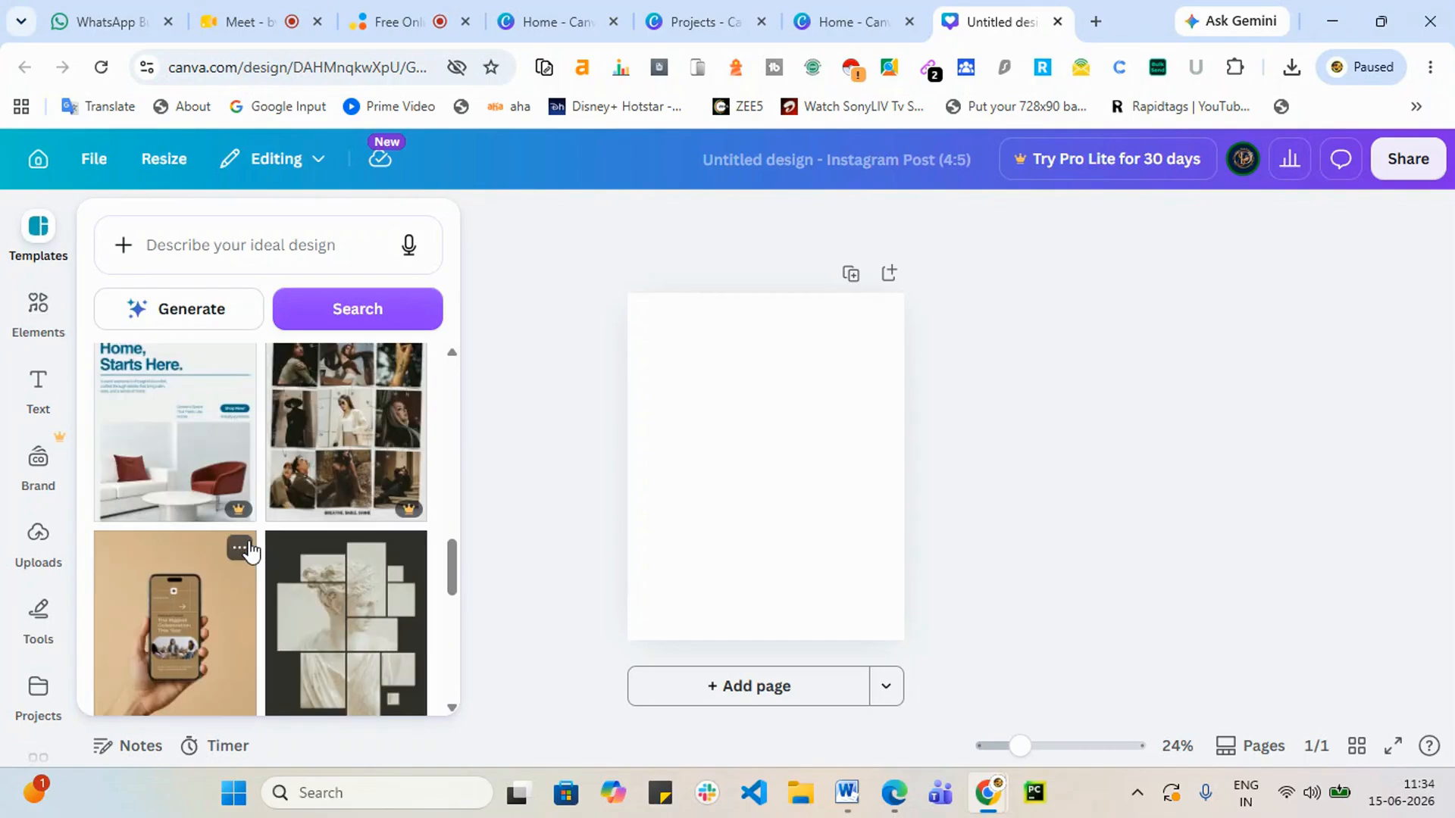
pyautogui.scroll(-5, 262, 561)
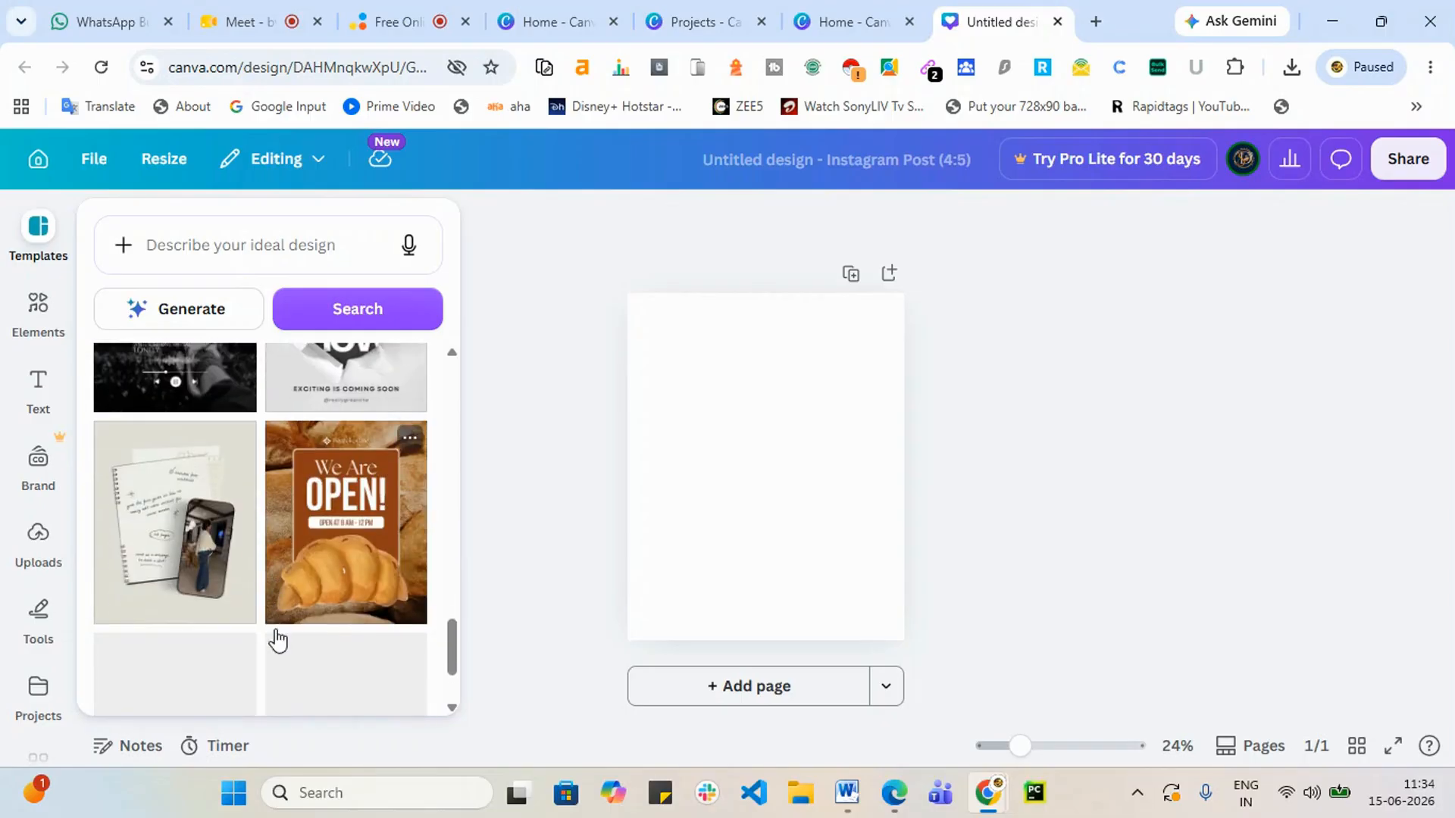
pyautogui.scroll(-3, 277, 606)
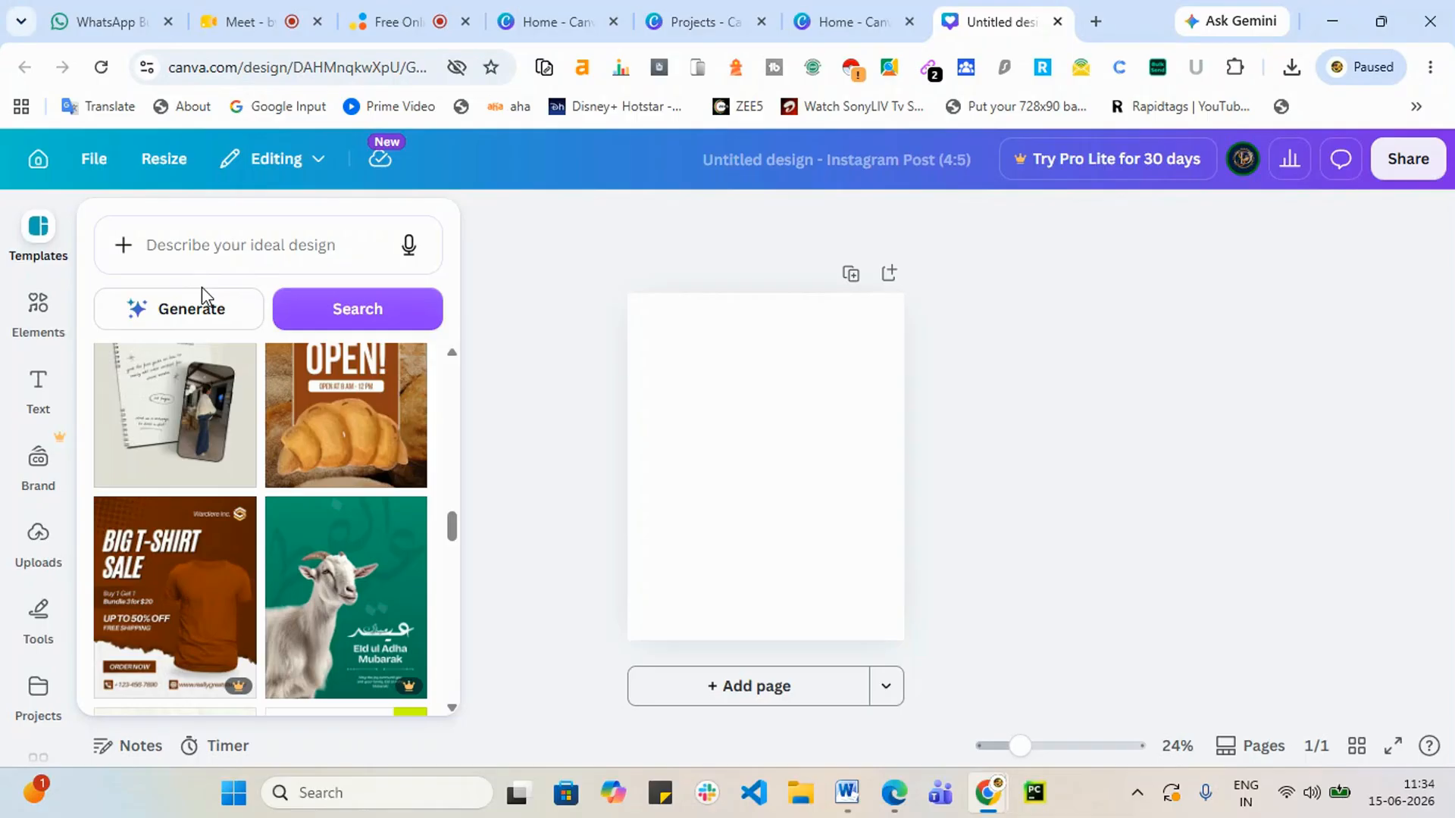
# Step: Search templates for 'digital marketing' and scroll through the matching designs
pyautogui.click(197, 243)
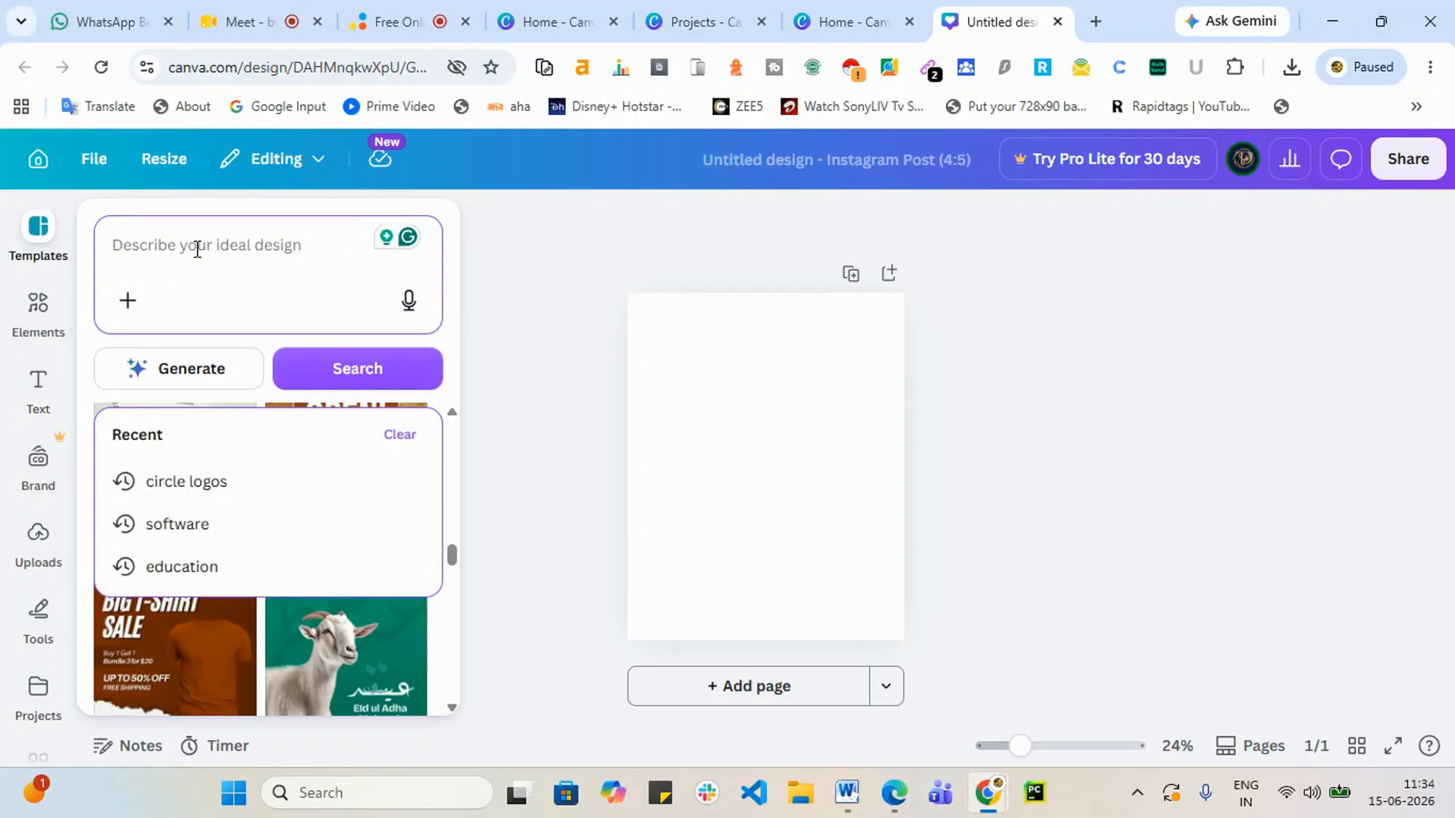
pyautogui.write('di')
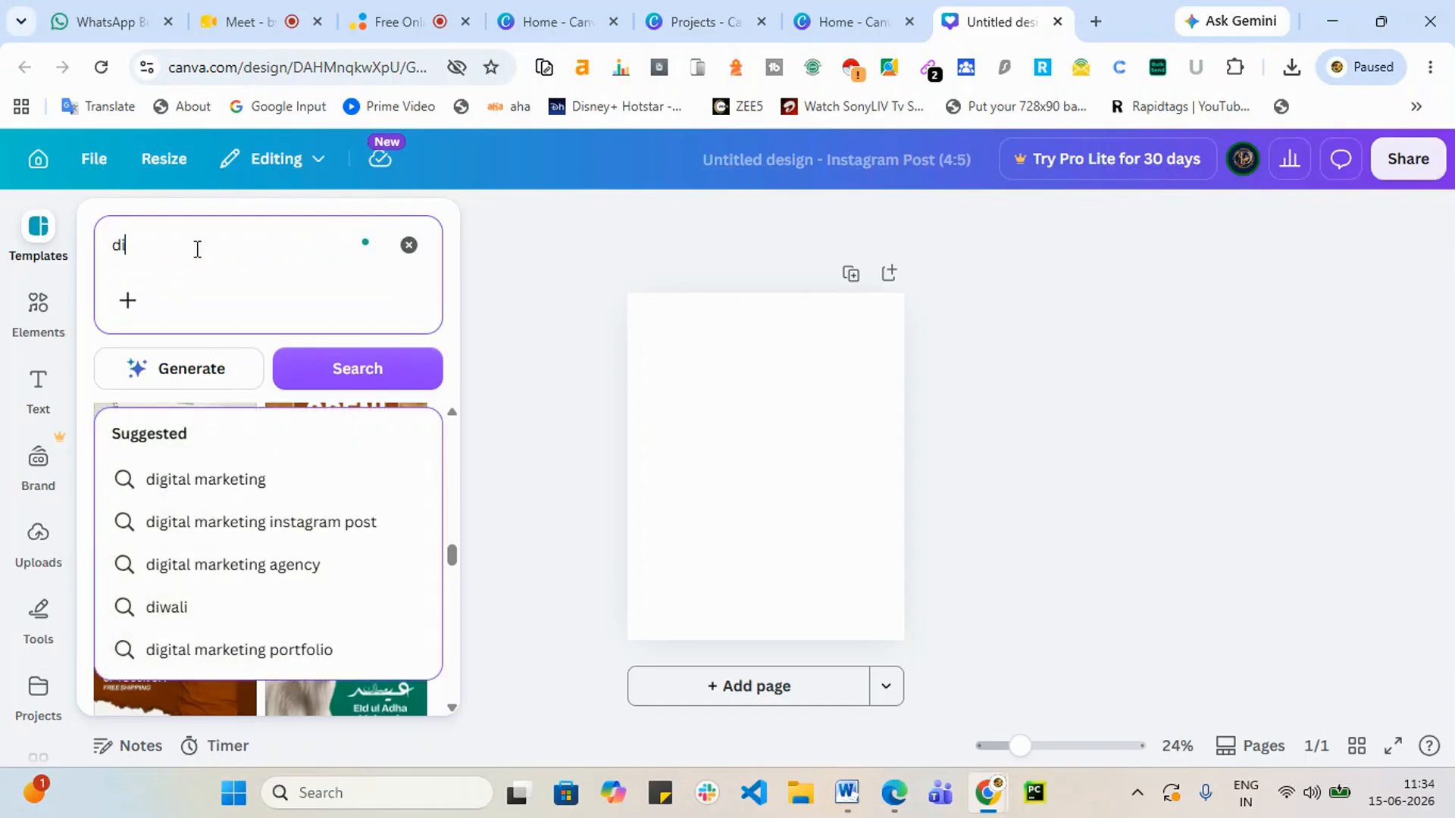
pyautogui.write('gital')
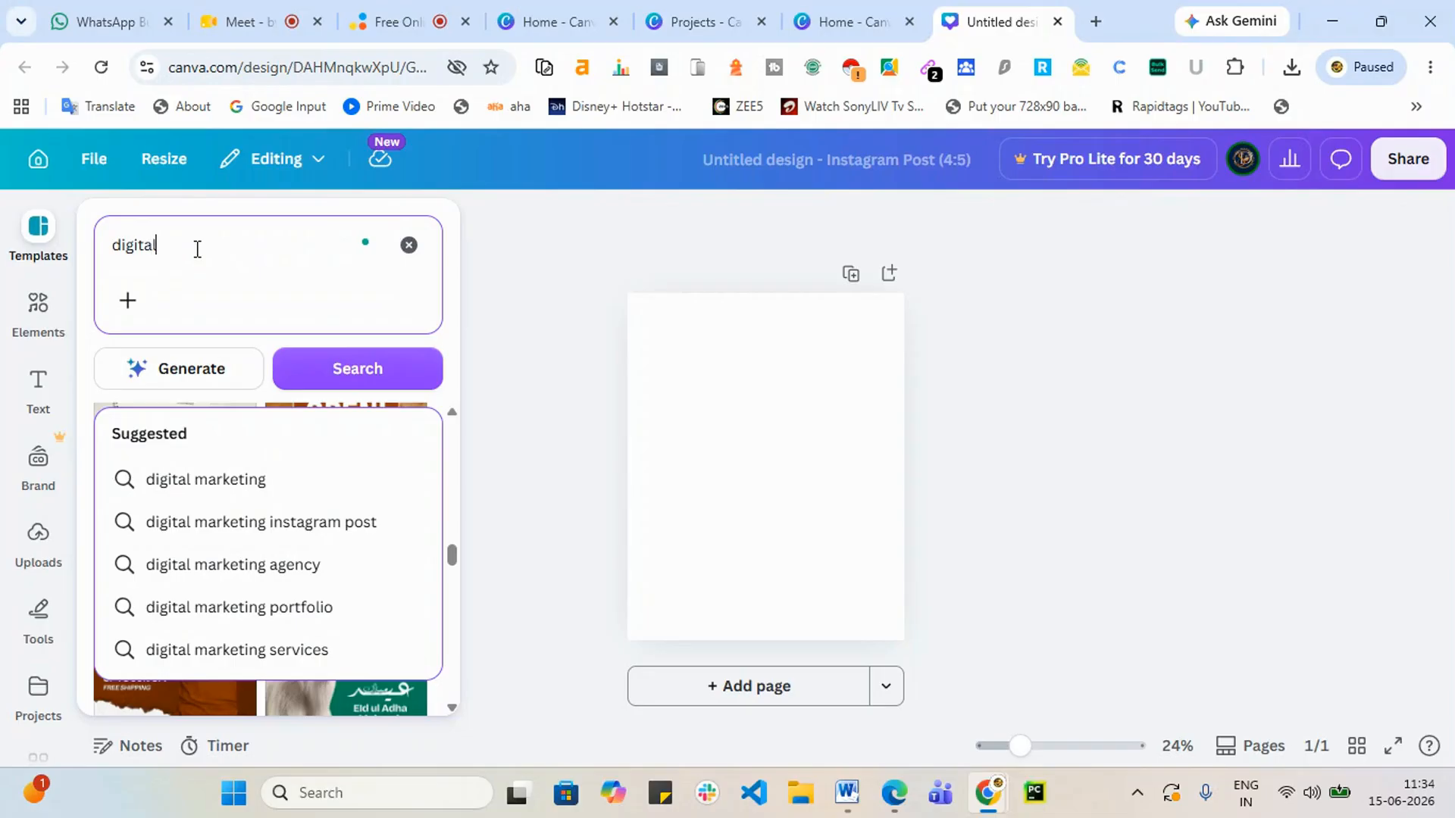
pyautogui.press('Down')
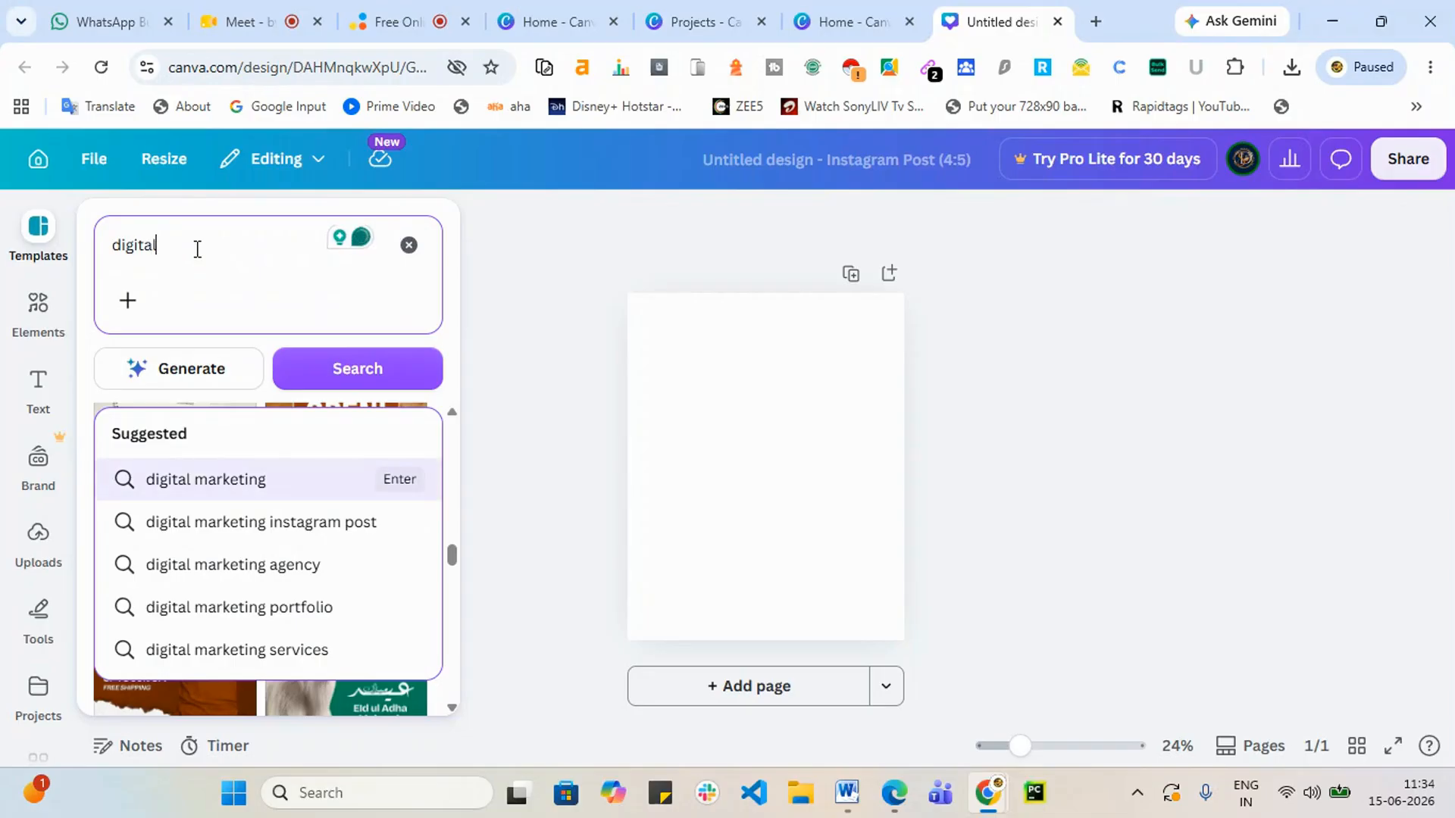
pyautogui.press('Return')
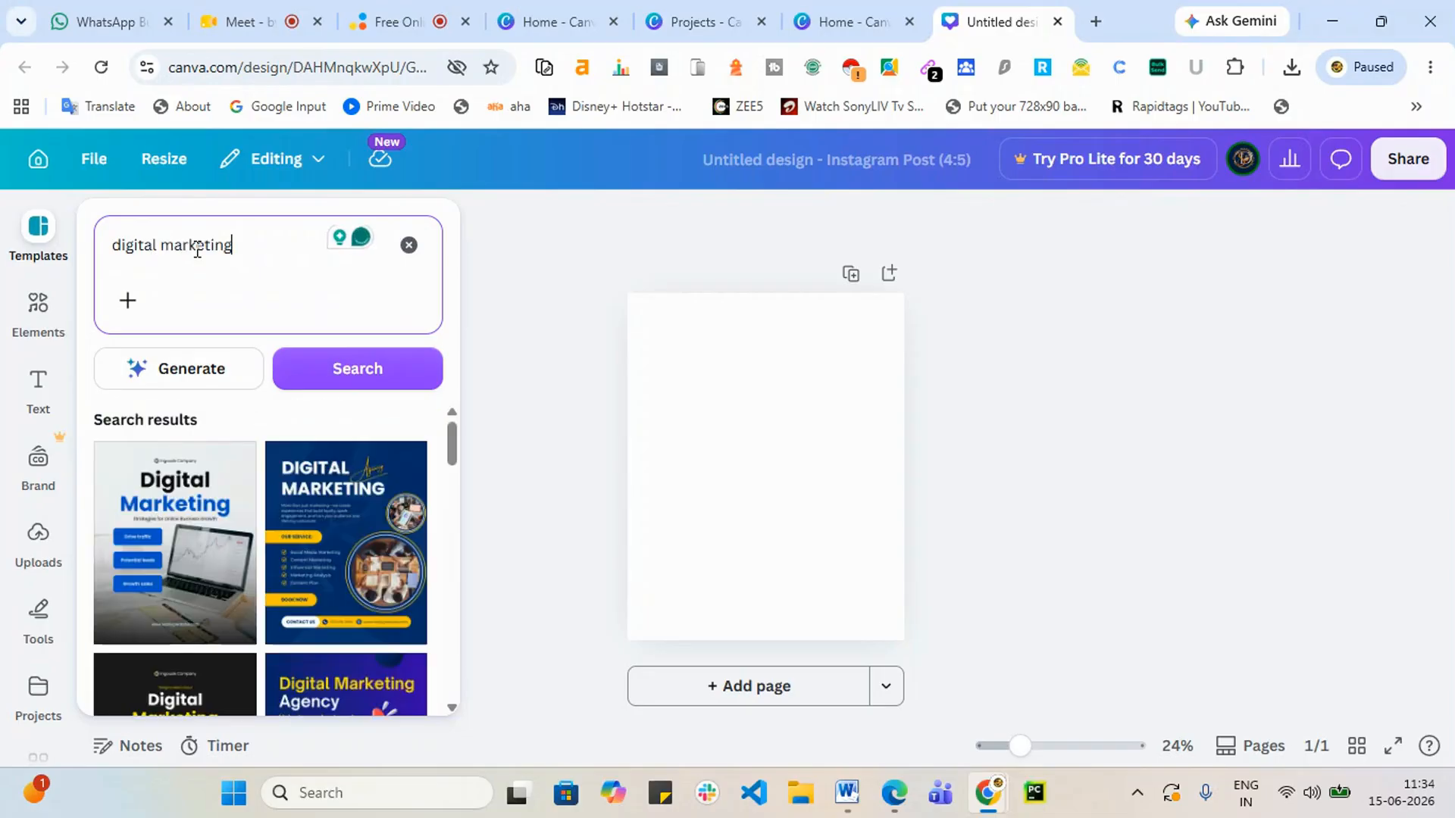
pyautogui.scroll(-3, 201, 488)
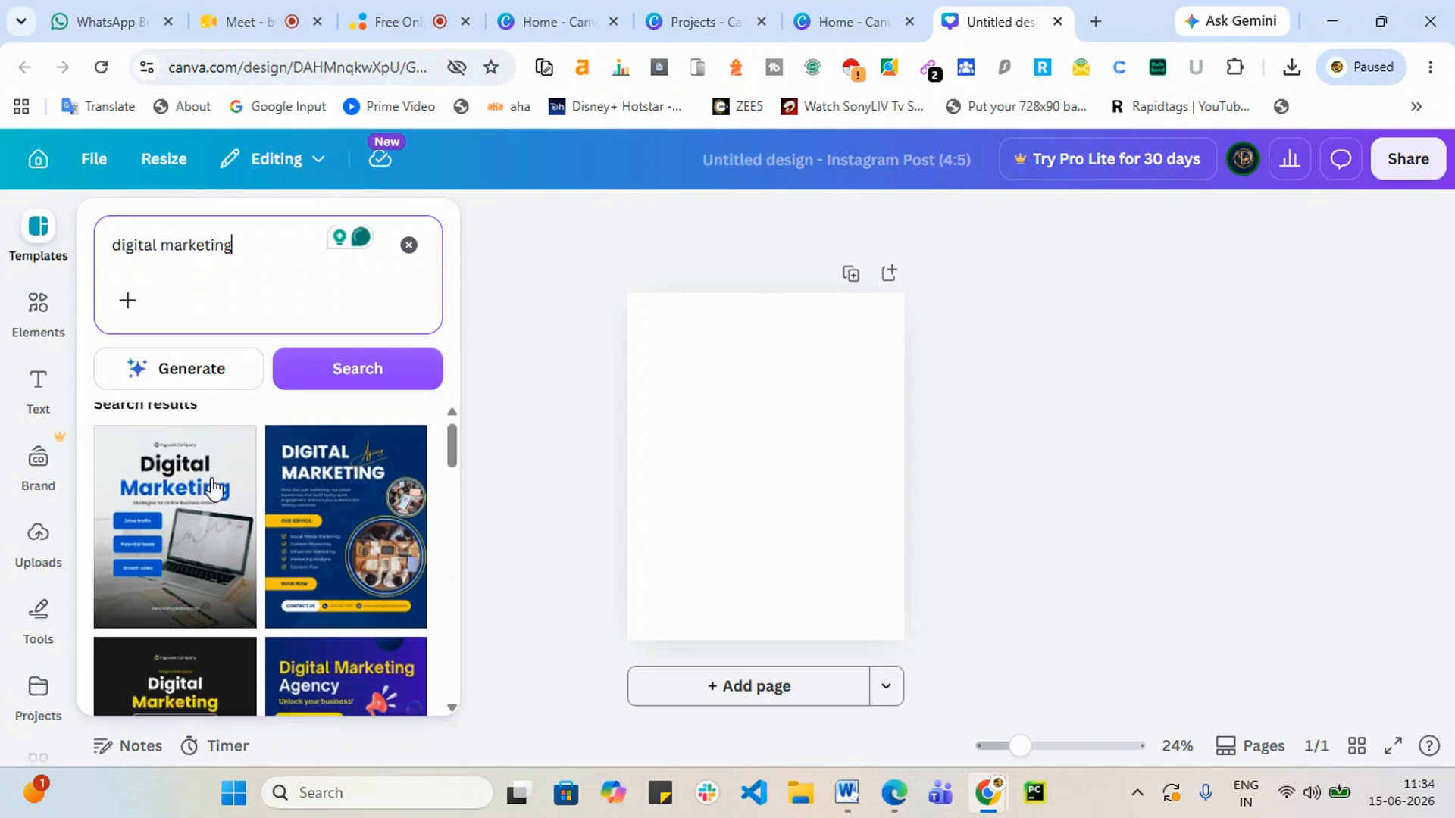
pyautogui.scroll(-3, 254, 569)
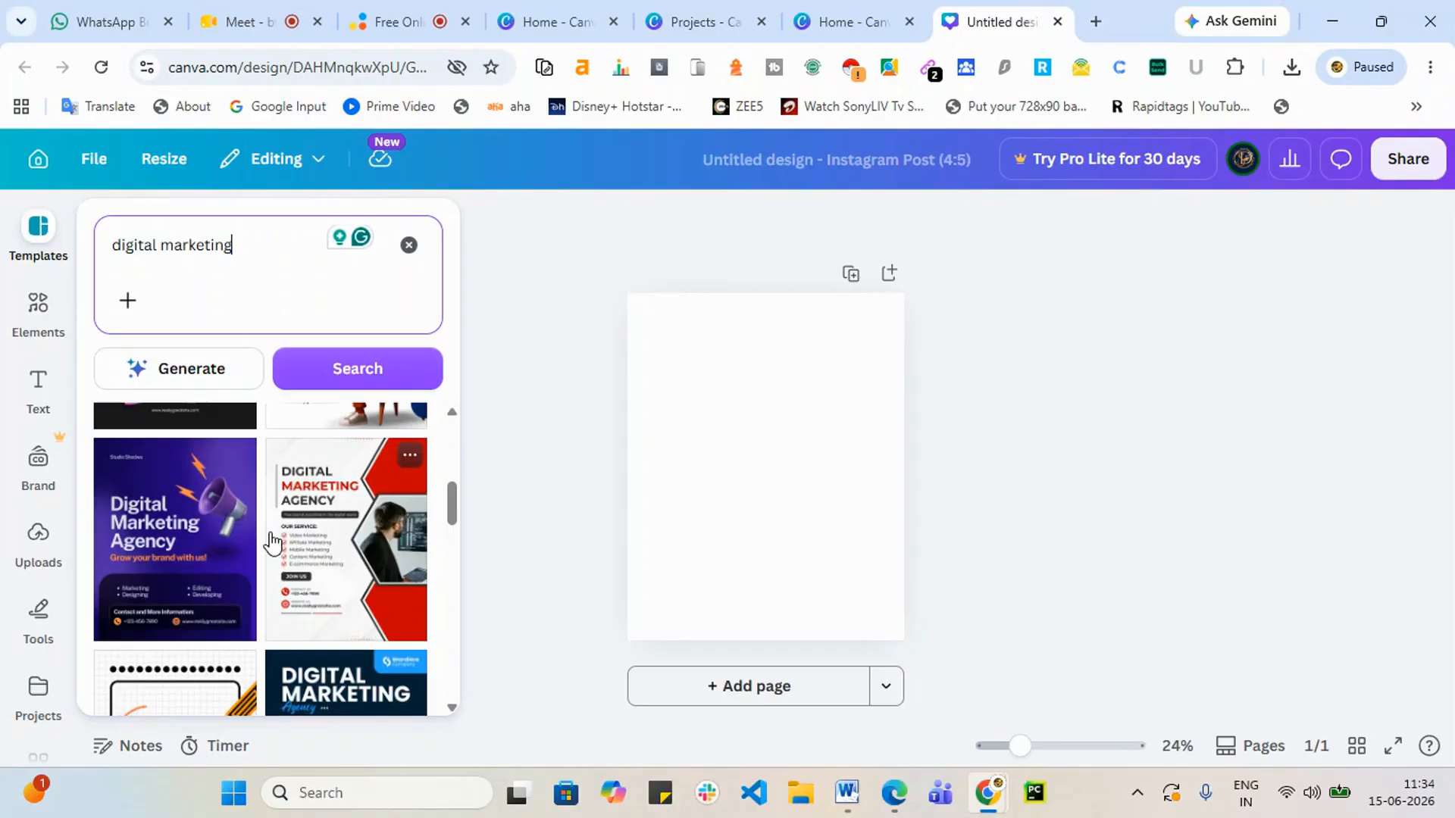
pyautogui.scroll(-2, 247, 565)
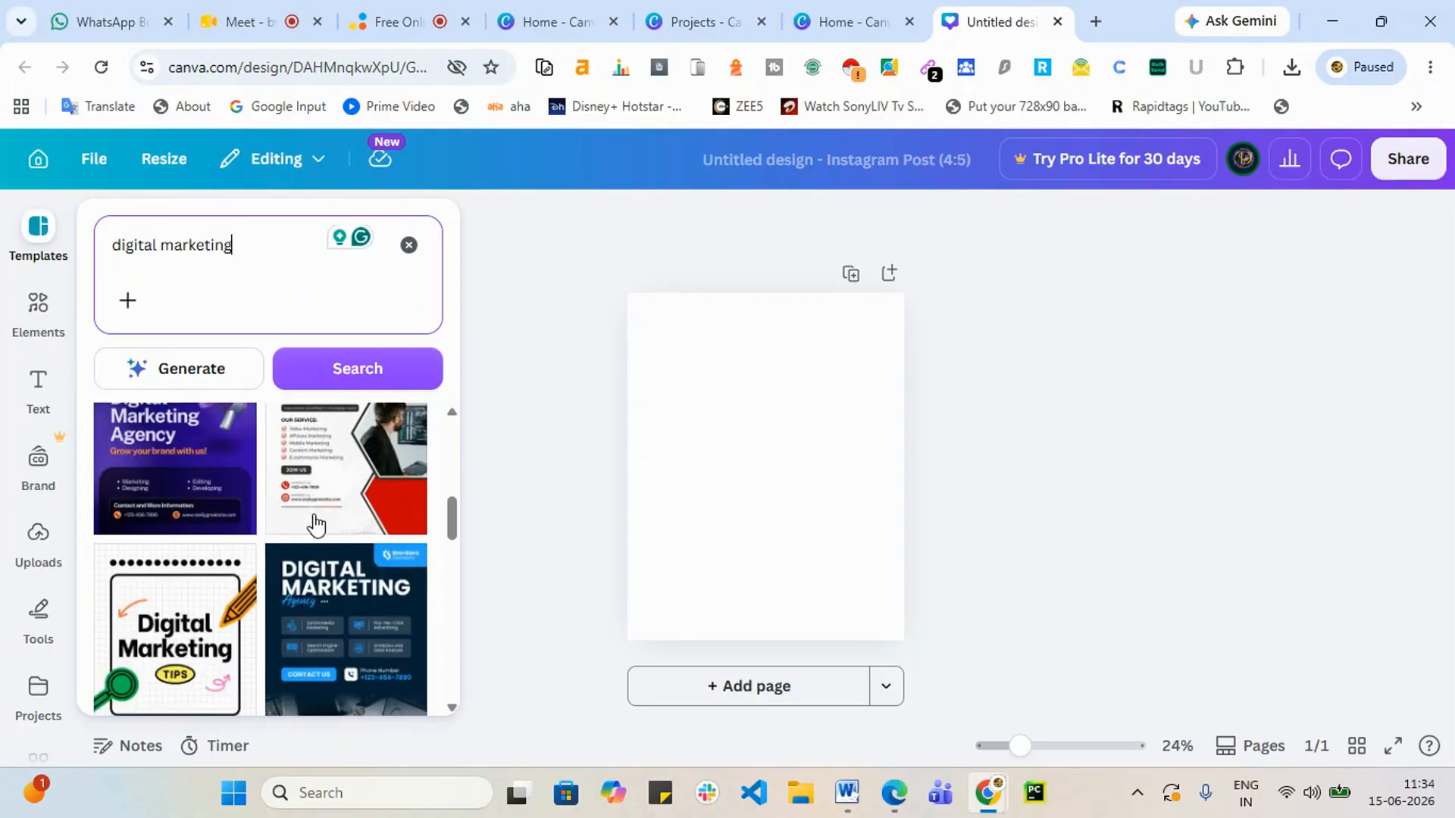
pyautogui.scroll(-2, 322, 546)
pyautogui.scroll(-4, 328, 646)
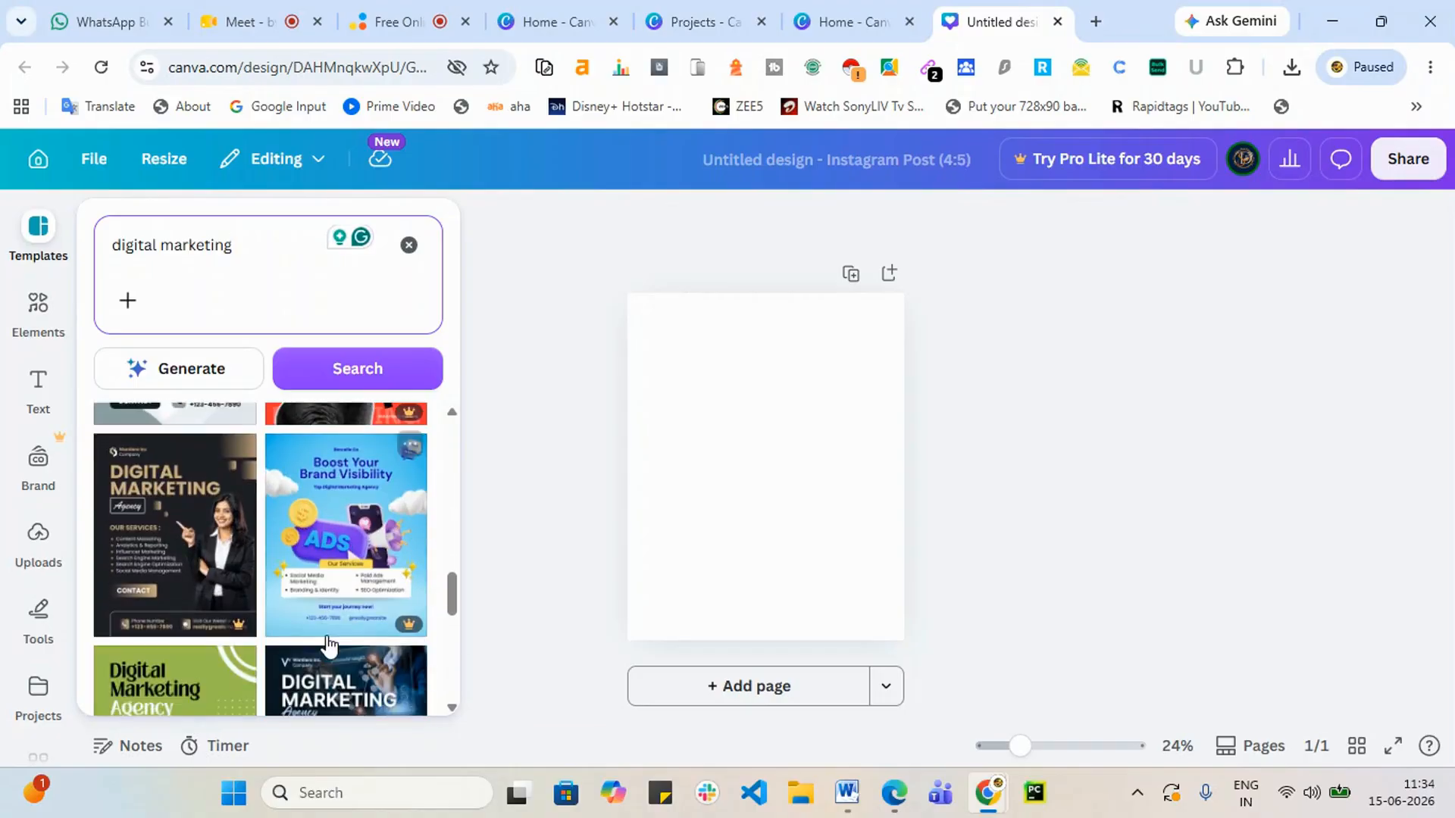
pyautogui.scroll(-3, 328, 647)
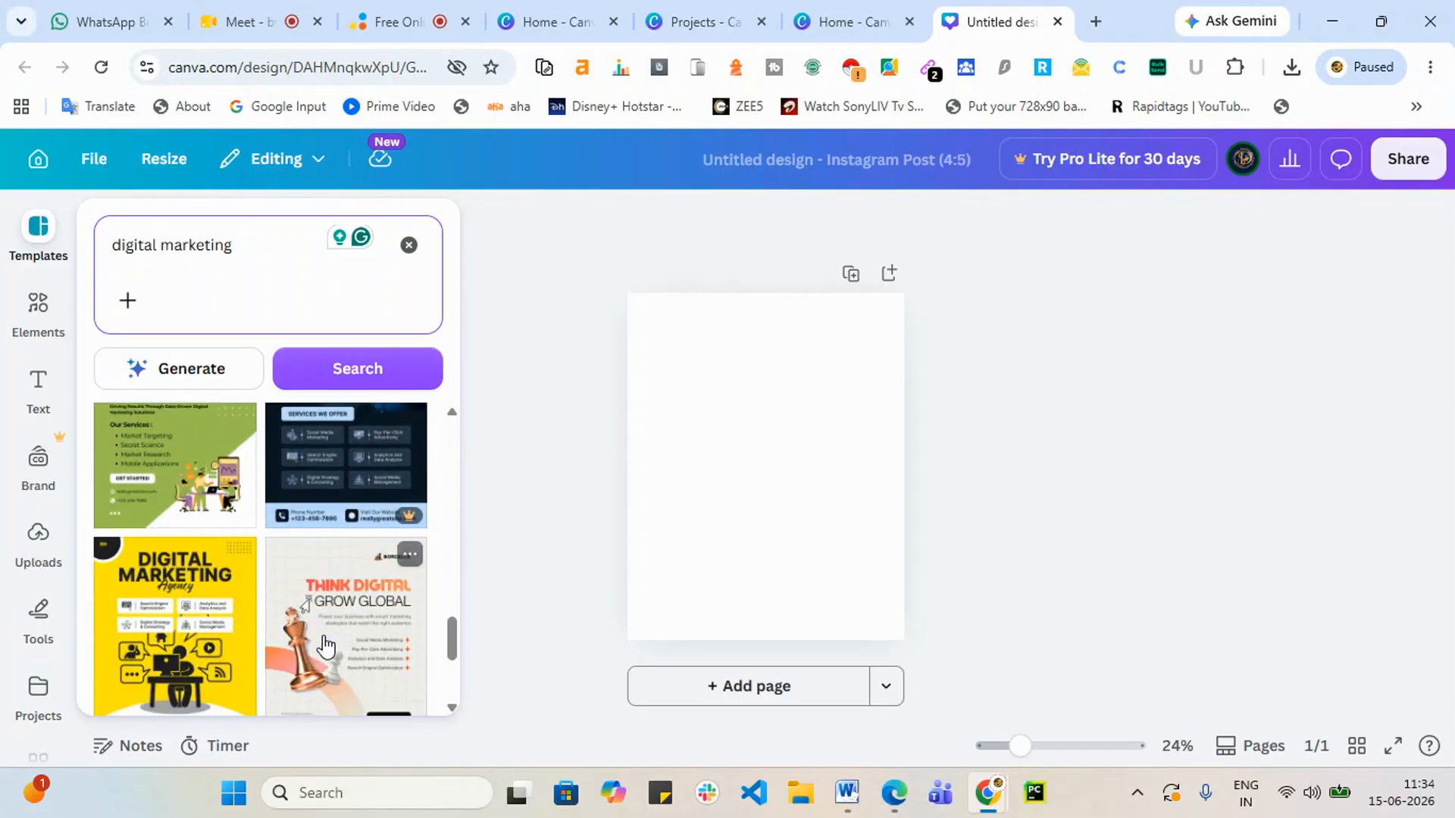
pyautogui.scroll(1, 326, 647)
pyautogui.scroll(3, 326, 646)
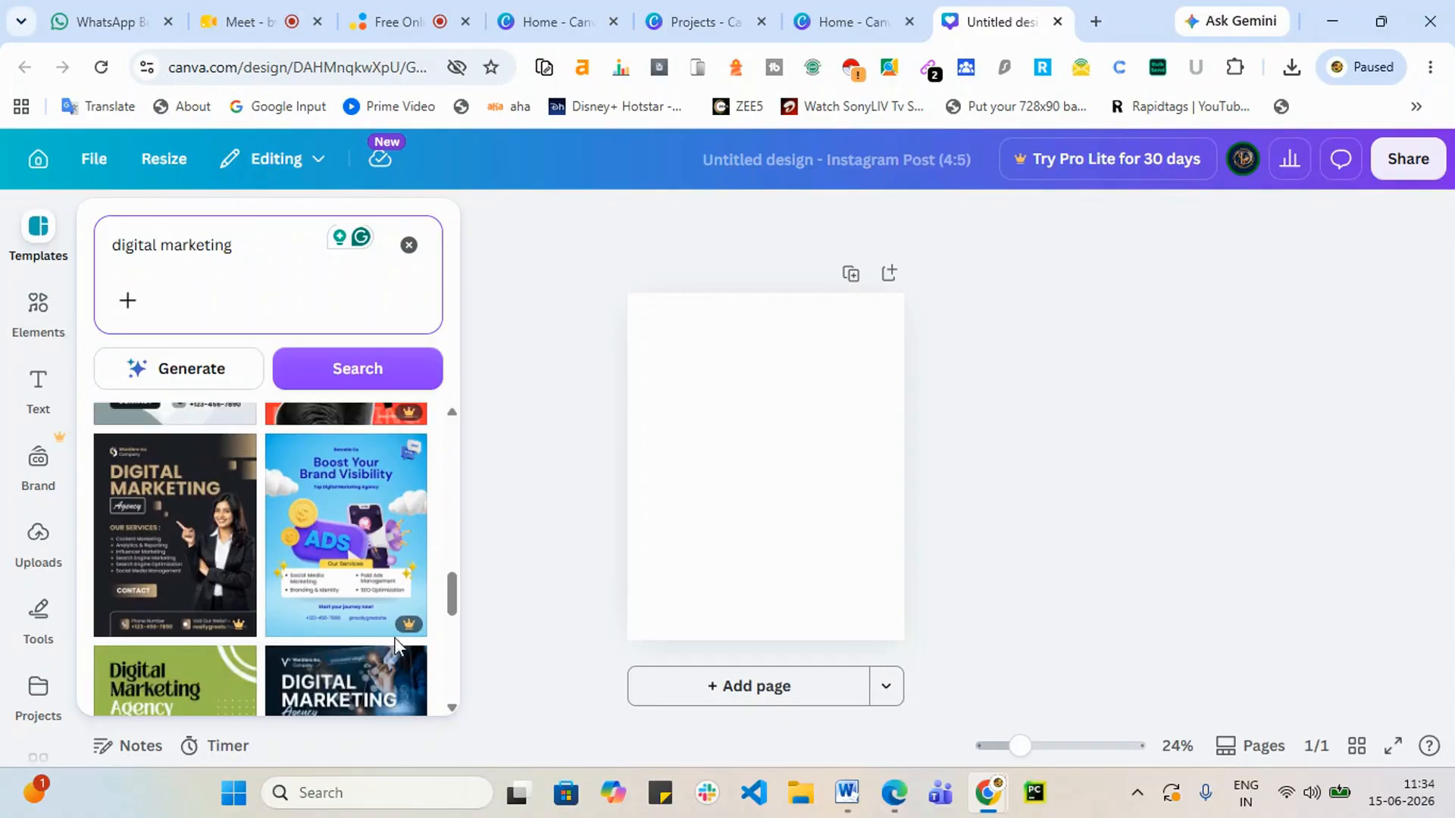
pyautogui.scroll(-5, 223, 635)
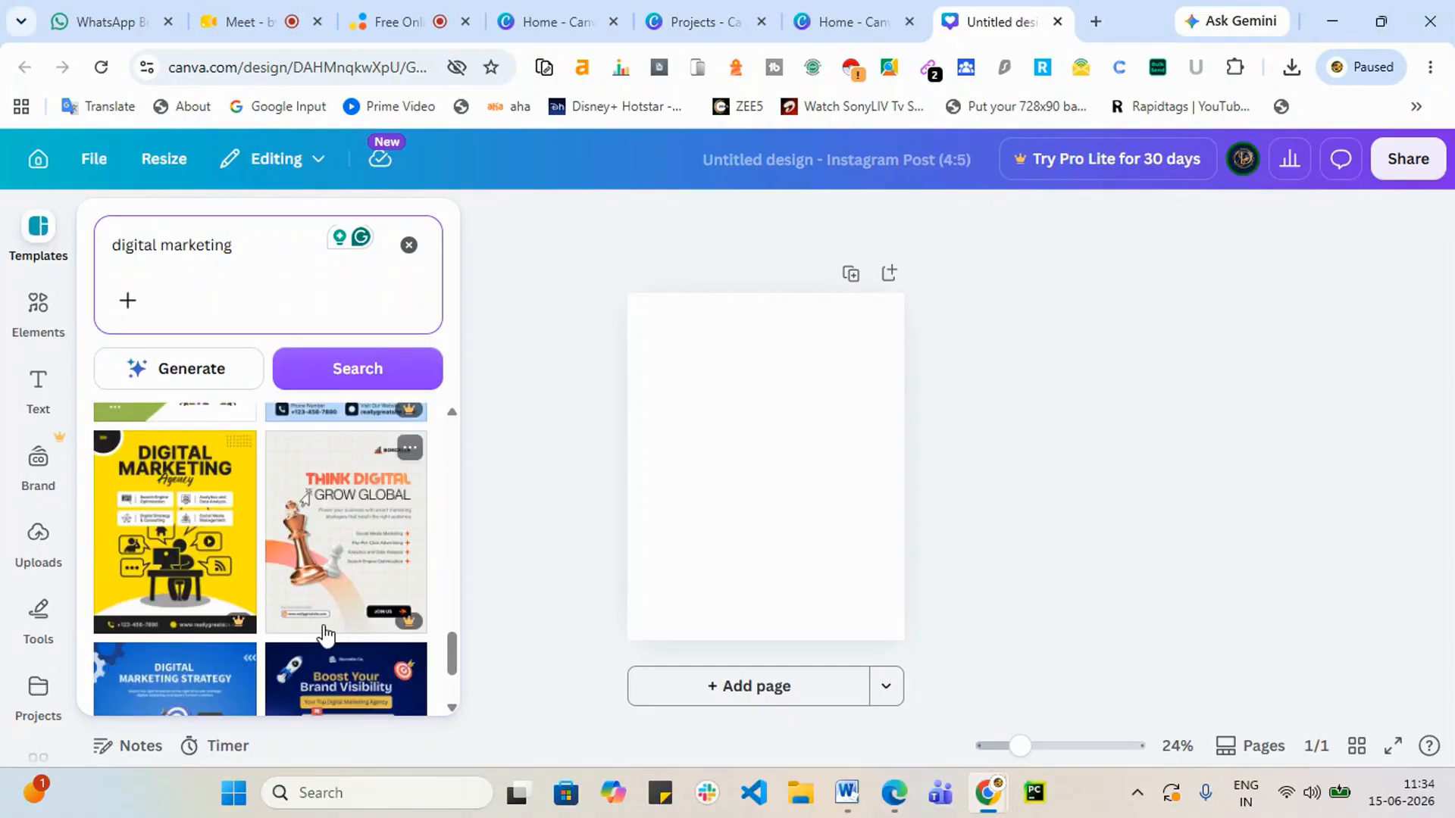
pyautogui.scroll(2, 222, 634)
pyautogui.scroll(-3, 223, 635)
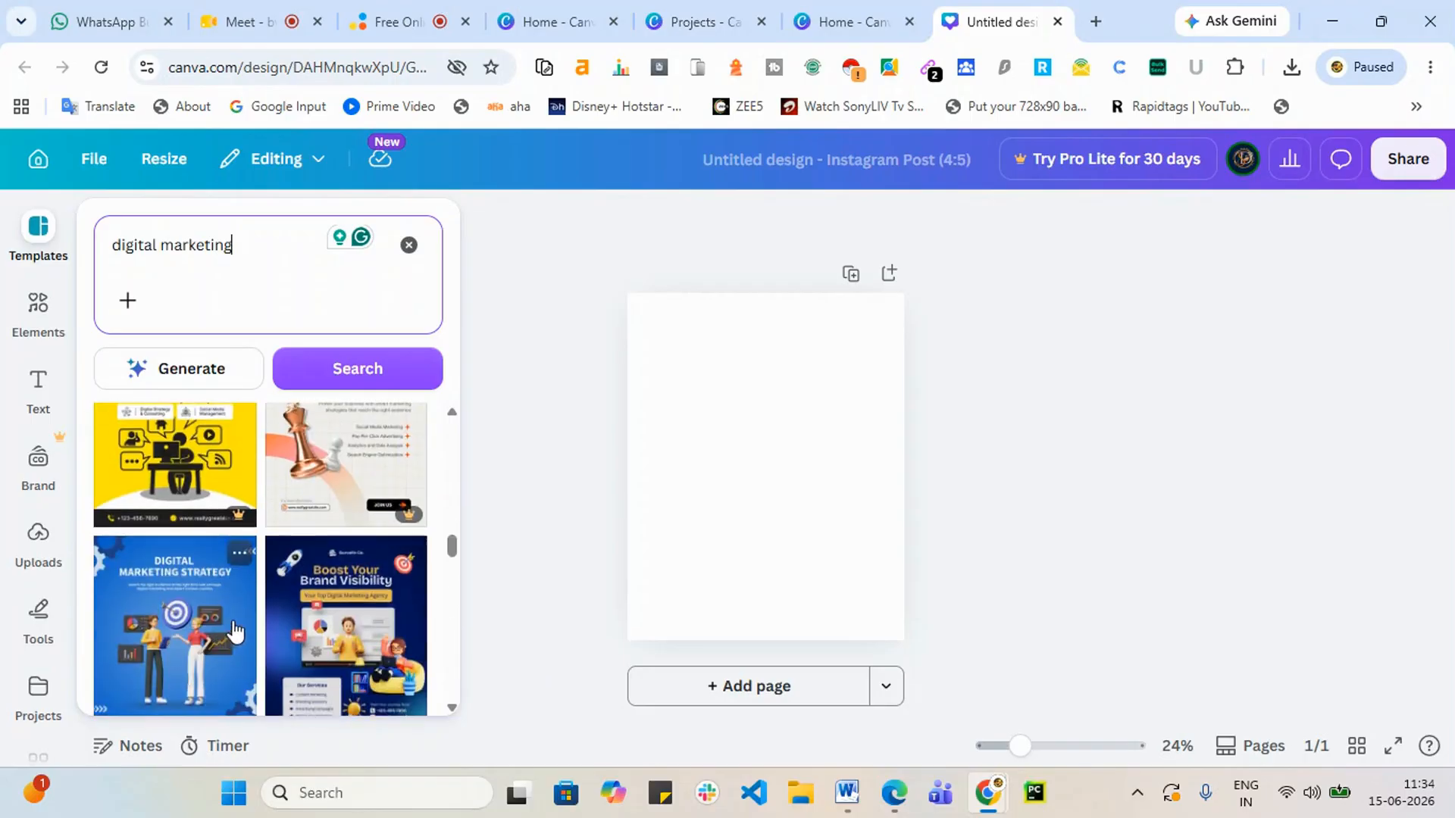
pyautogui.scroll(-2, 242, 616)
pyautogui.scroll(-1, 227, 620)
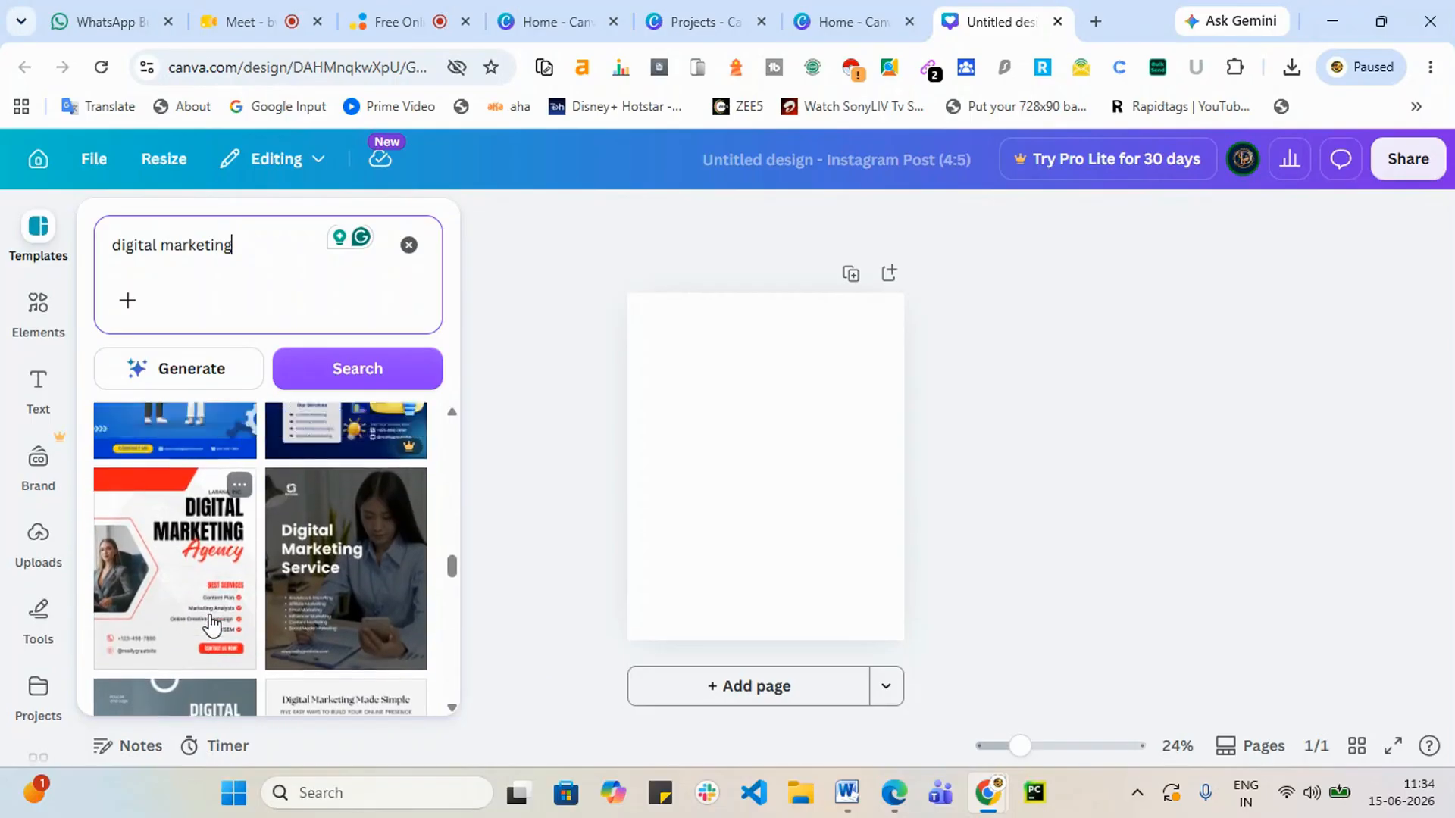
pyautogui.scroll(2, 216, 623)
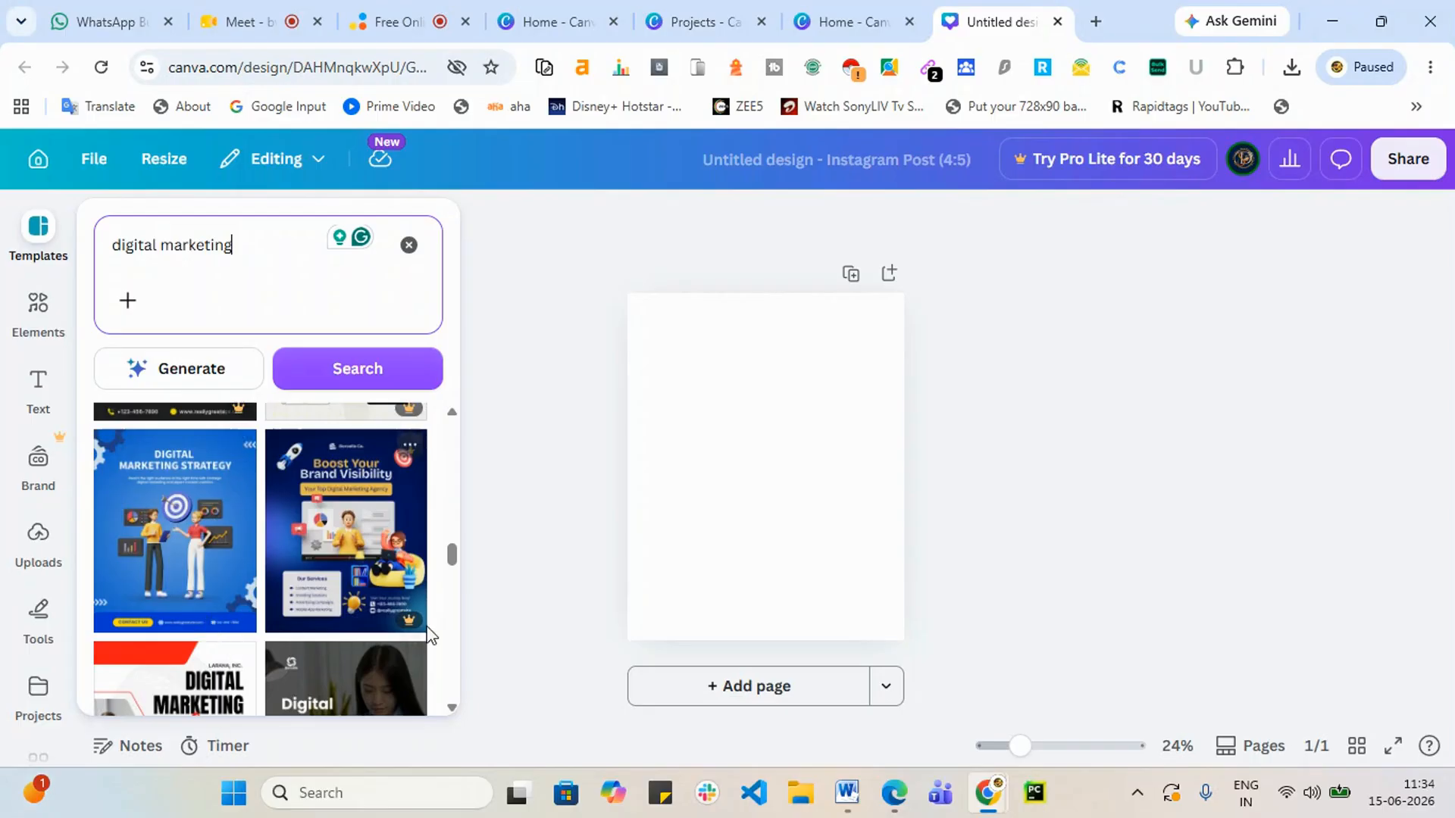
# Step: Apply the blue Digital Marketing Strategy template to the post and zoom in on the canvas
pyautogui.click(171, 546)
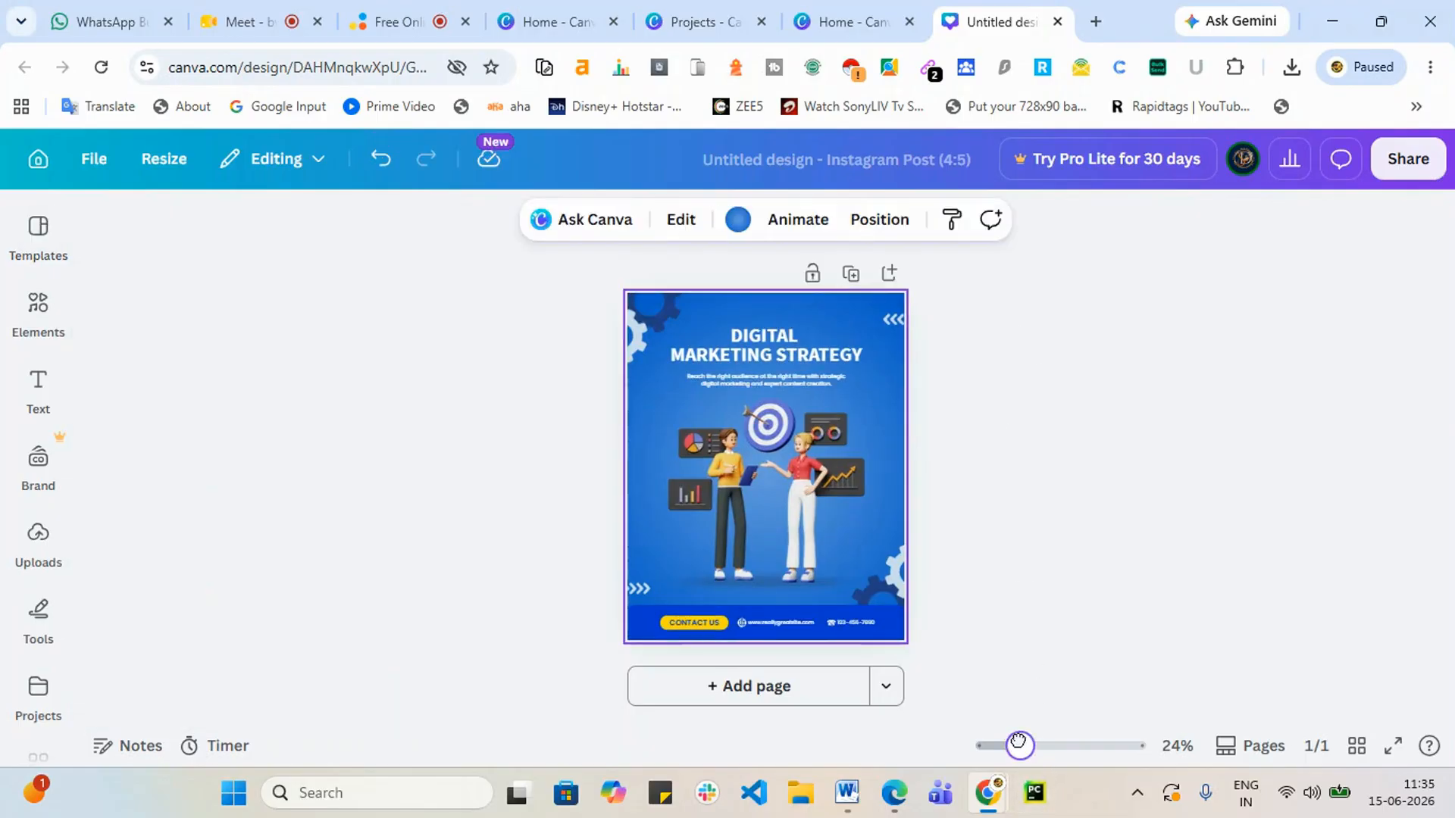
pyautogui.moveTo(1020, 746); pyautogui.dragTo(1046, 746)
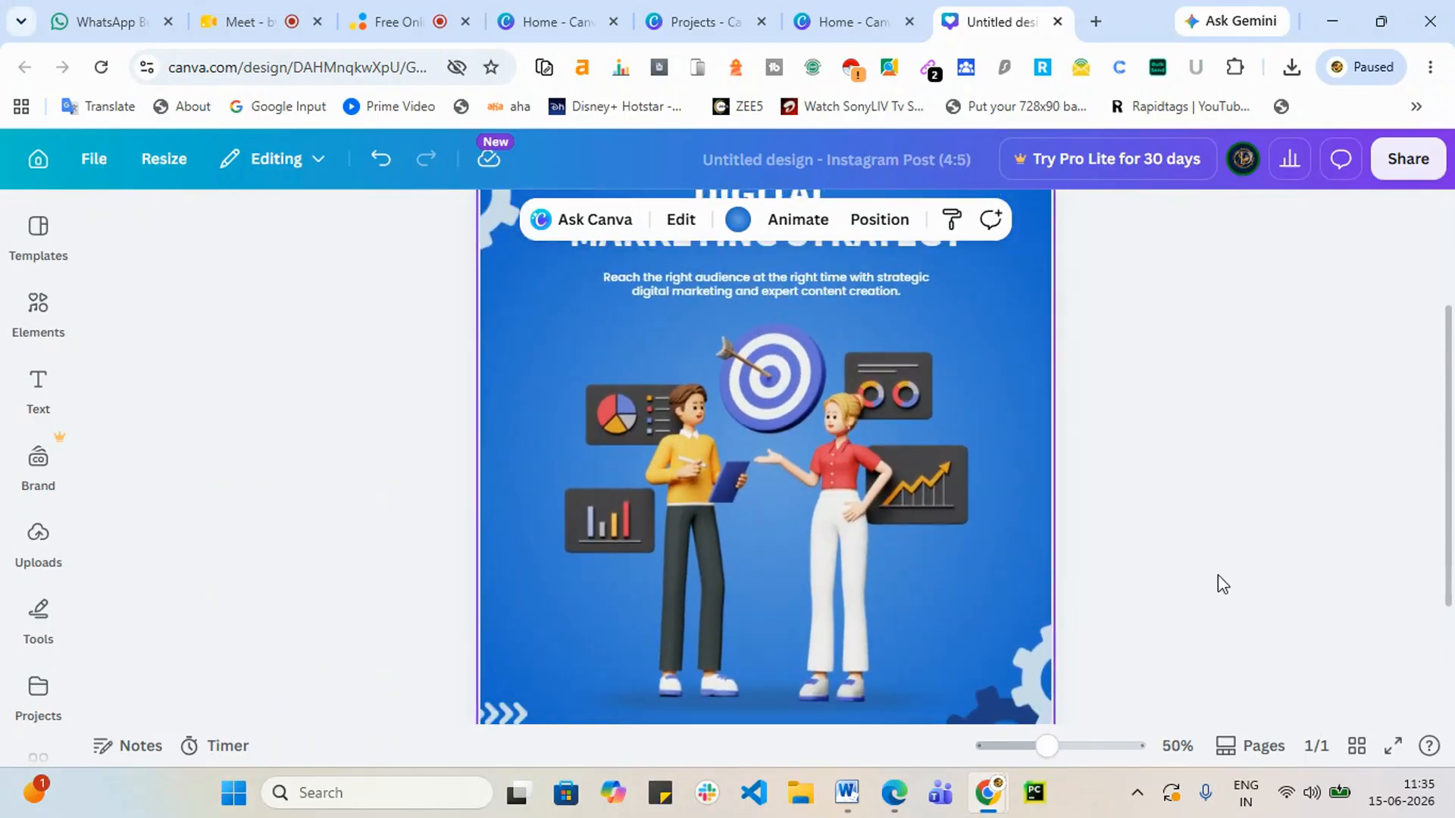
pyautogui.scroll(-4, 798, 402)
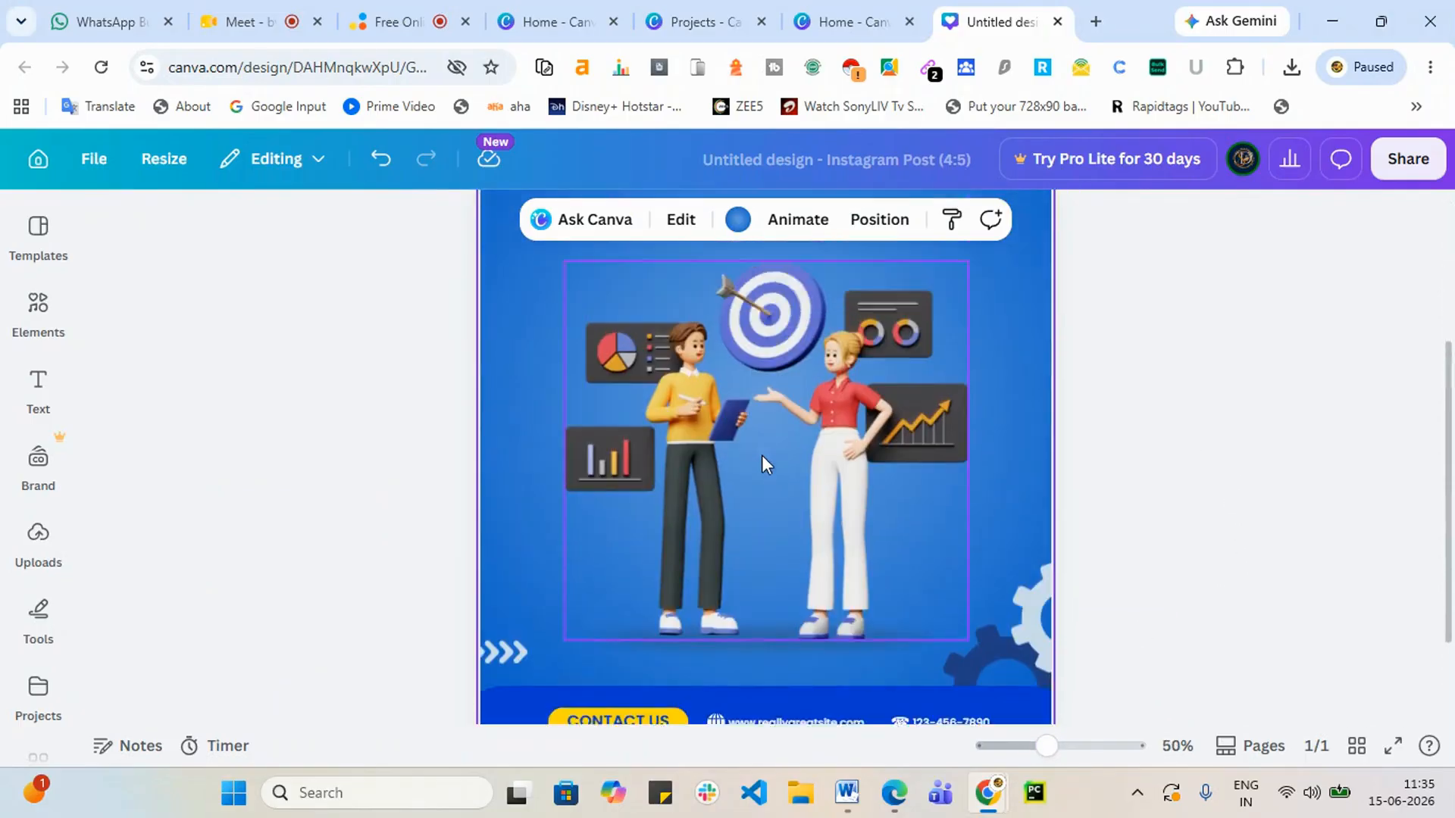
pyautogui.scroll(2, 761, 455)
pyautogui.scroll(2, 638, 356)
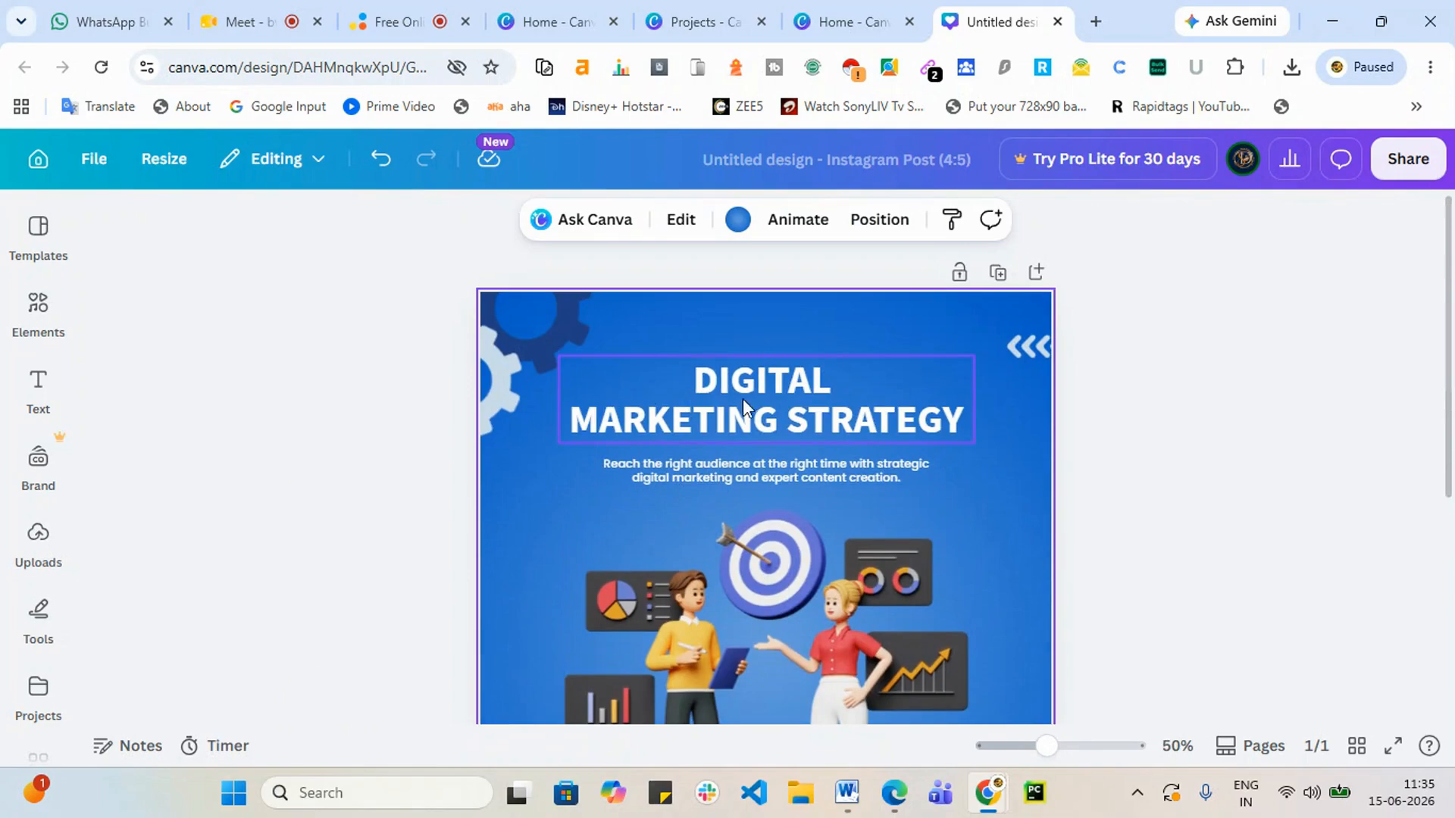
# Step: Replace STRATEGY in the heading with ONLINE TRAINING to read DIGITAL MARKETING ONLINE TRAINING
pyautogui.click(53, 385)
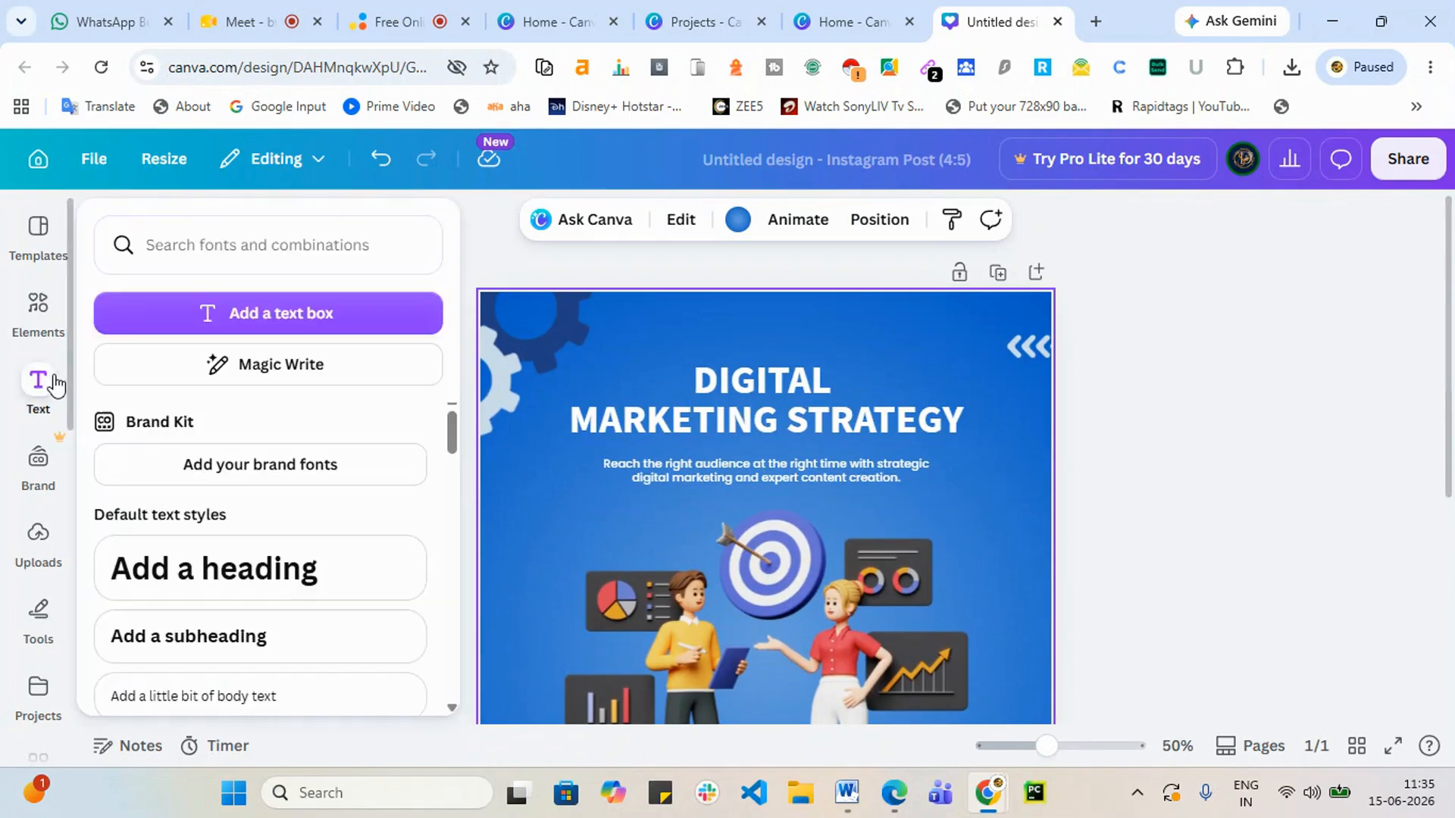
pyautogui.click(89, 387)
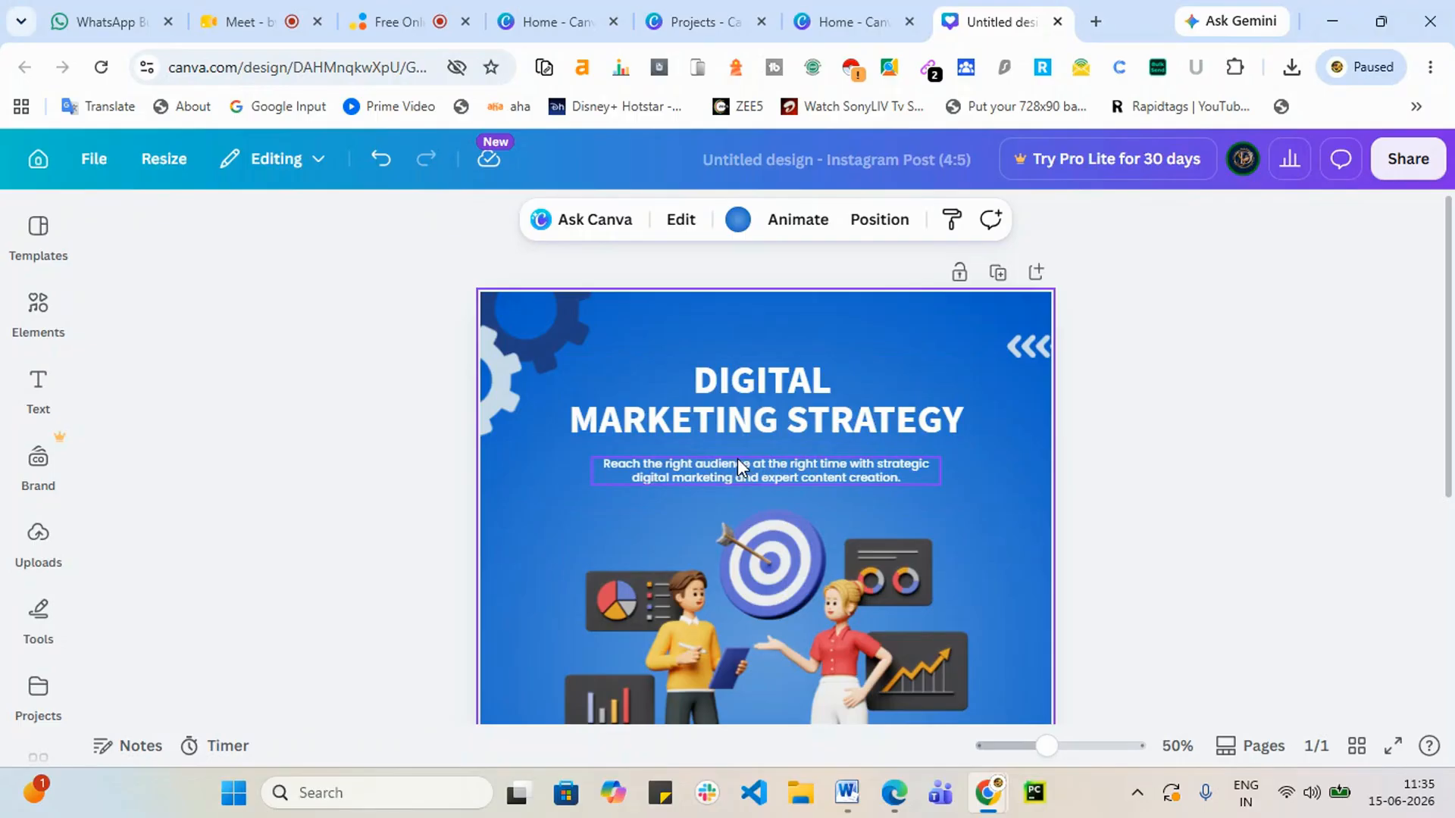
pyautogui.click(780, 412)
pyautogui.click(782, 411)
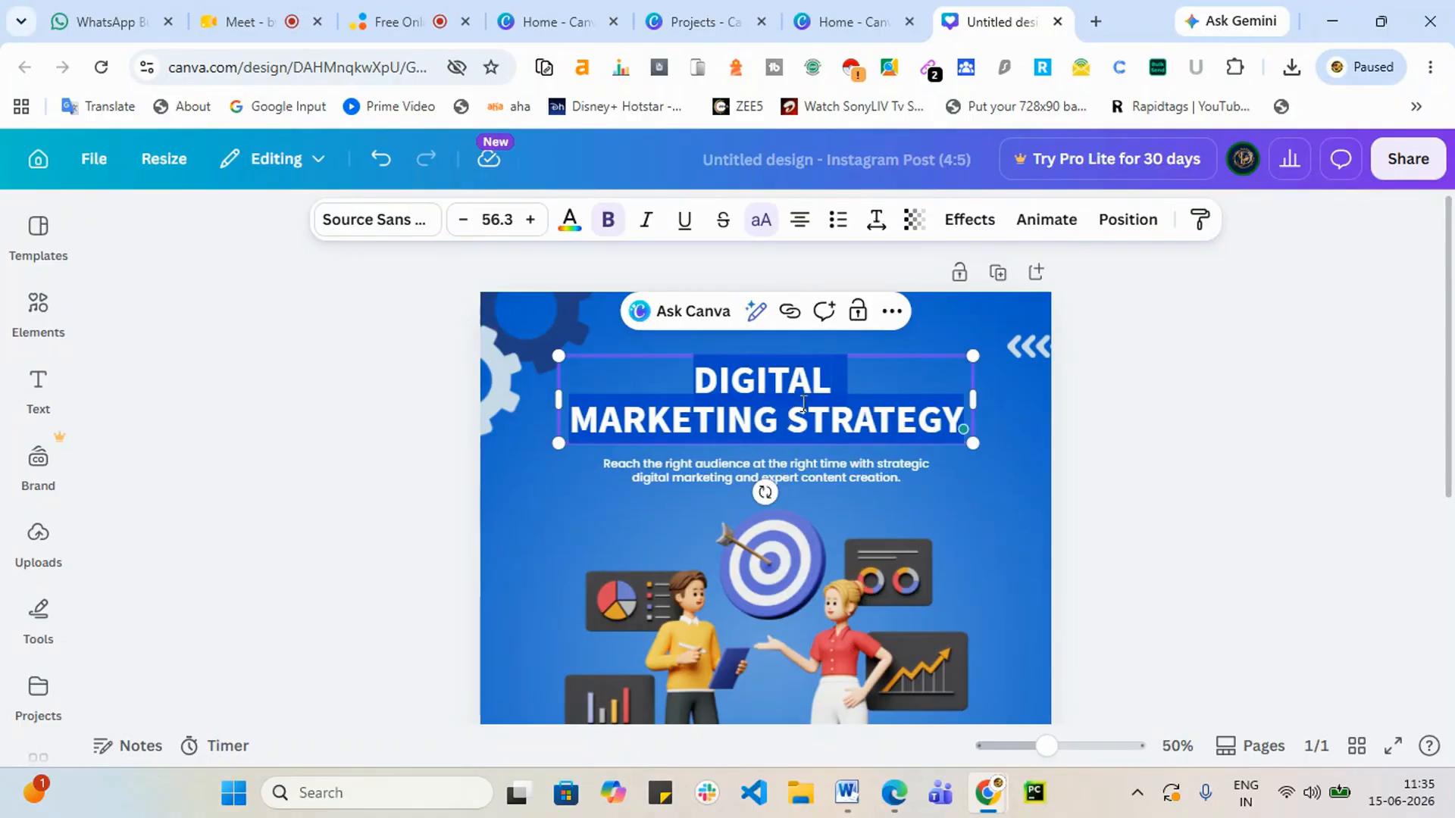
pyautogui.click(804, 404)
pyautogui.moveTo(787, 419); pyautogui.dragTo(951, 426)
pyautogui.press('BackSpace')
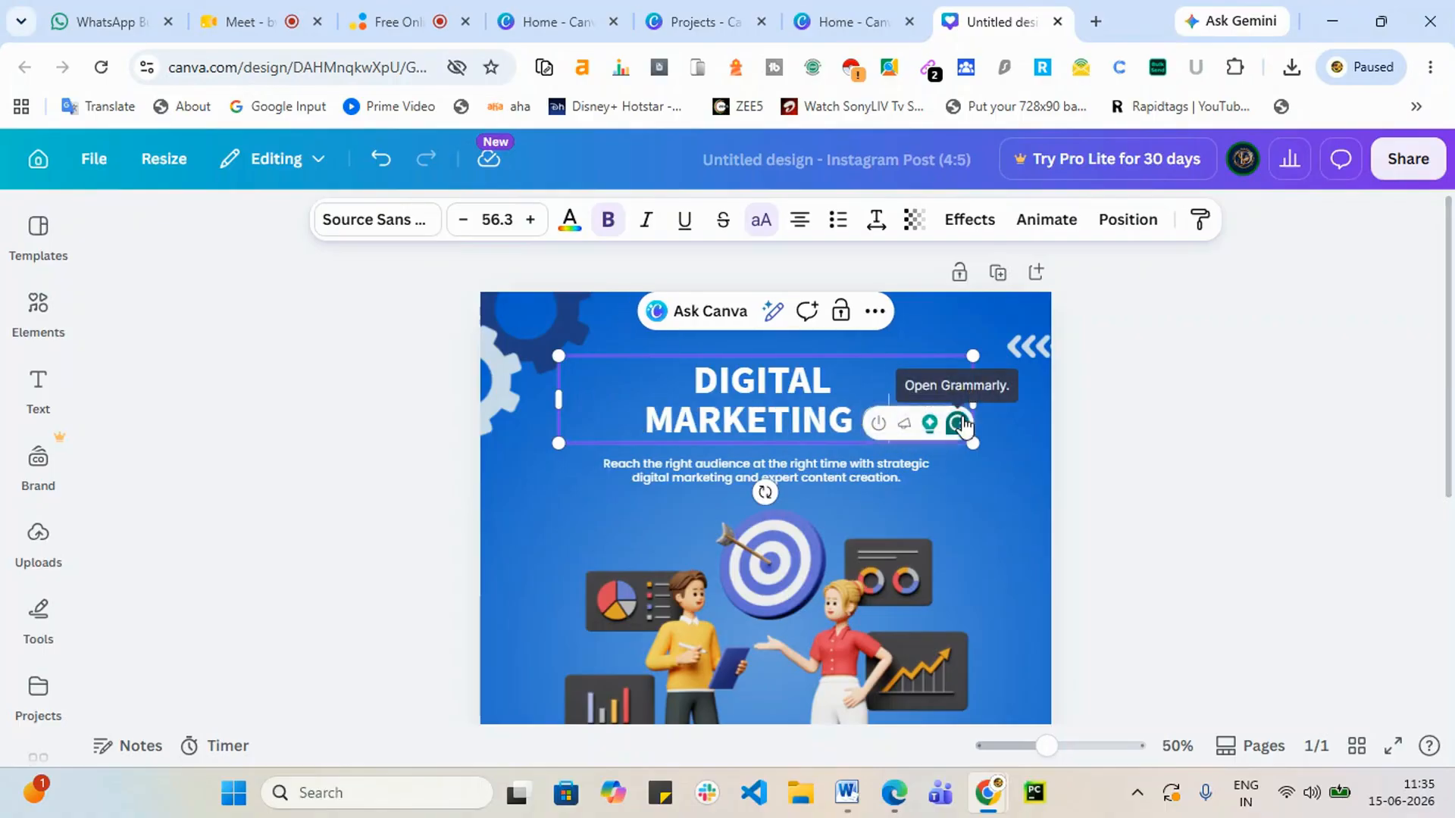
pyautogui.write('ONLINE TR')
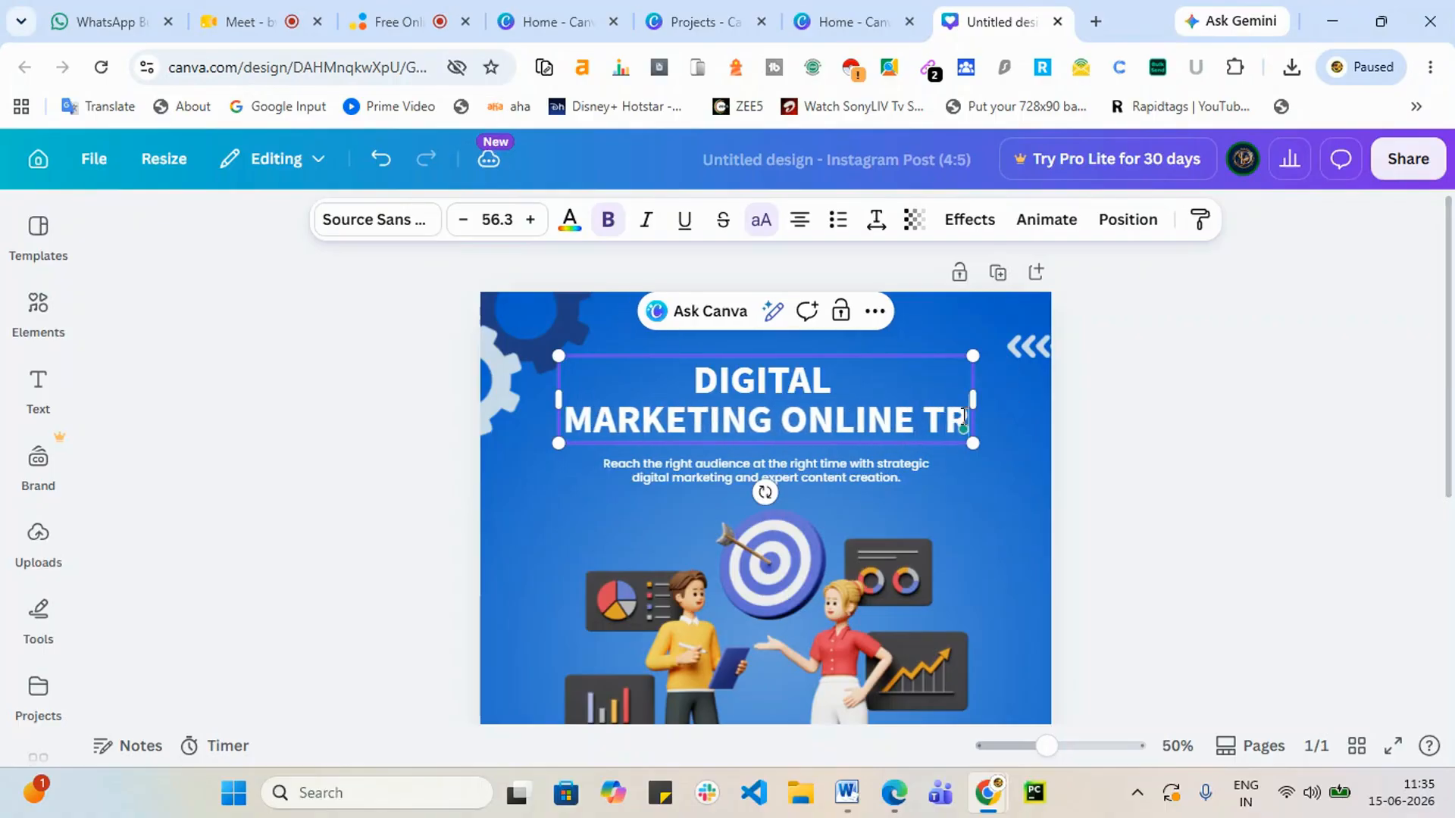
pyautogui.write('AINING')
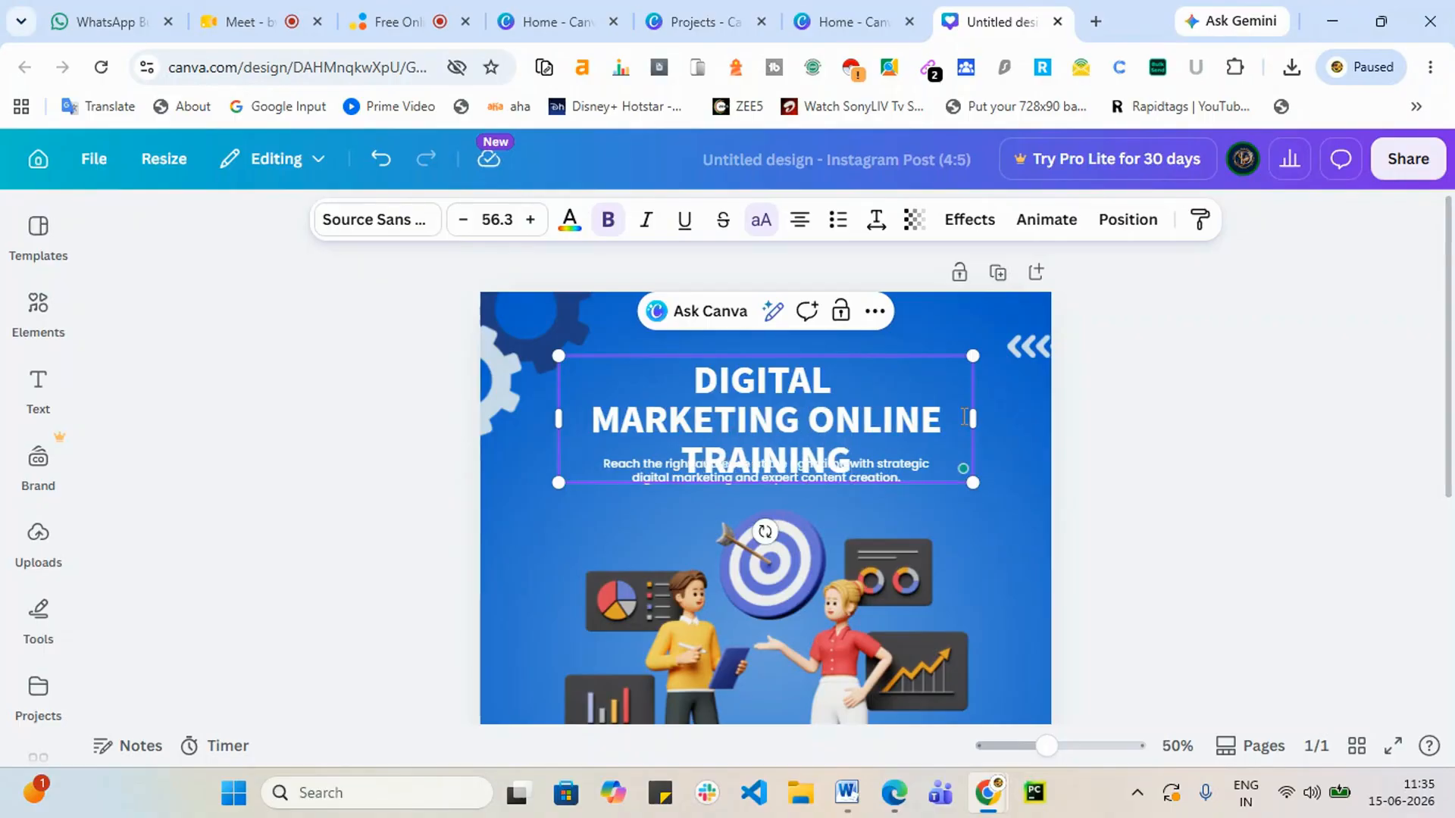
# Step: Move the heading slightly higher on the post
pyautogui.click(1384, 468)
pyautogui.moveTo(944, 419)
pyautogui.mouseDown()
pyautogui.moveTo(925, 394)
pyautogui.moveTo(1102, 400)
pyautogui.moveTo(1085, 413)
pyautogui.moveTo(929, 405)
pyautogui.moveTo(938, 421)
pyautogui.mouseUp()
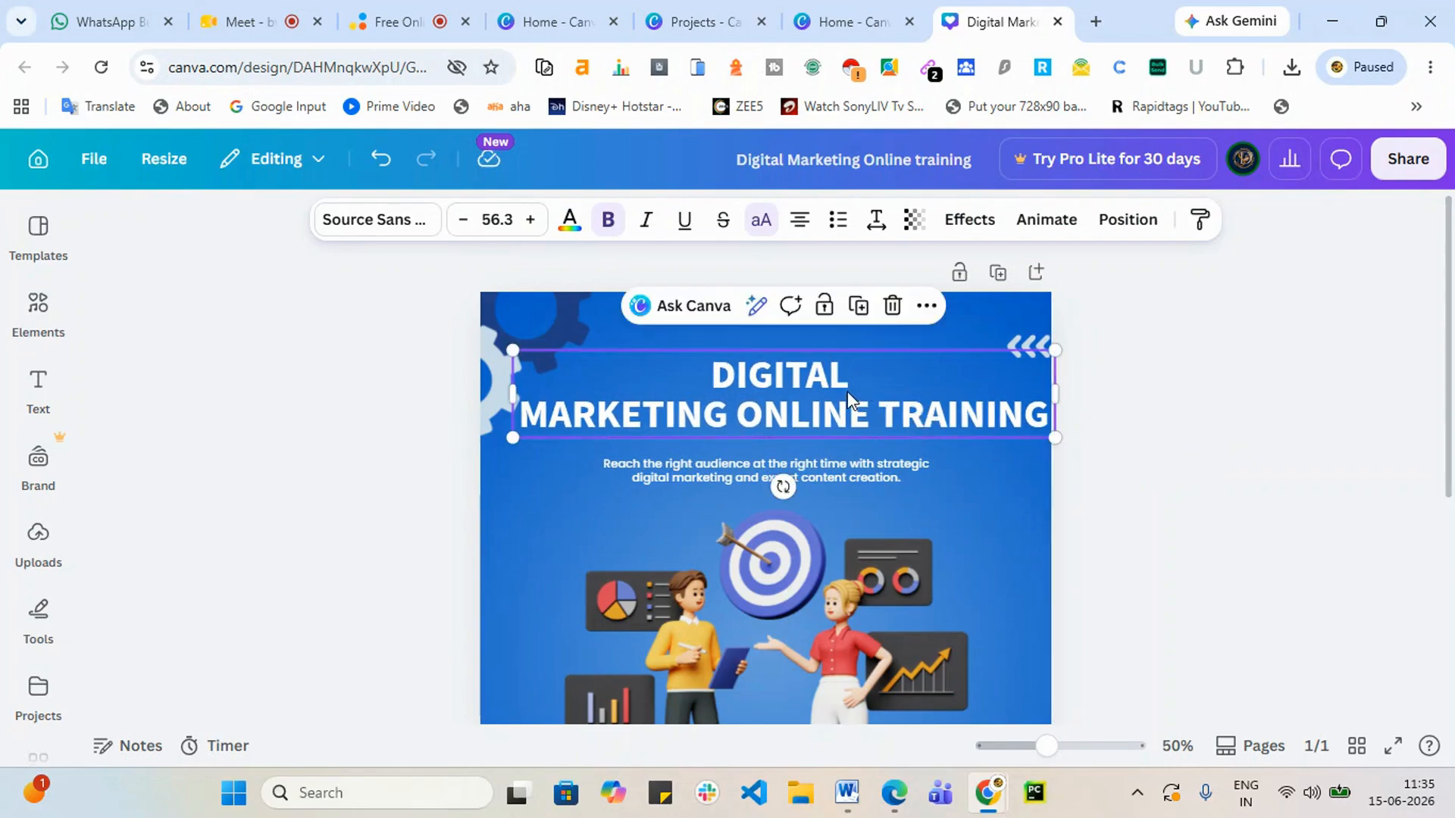
pyautogui.moveTo(848, 391); pyautogui.dragTo(844, 375)
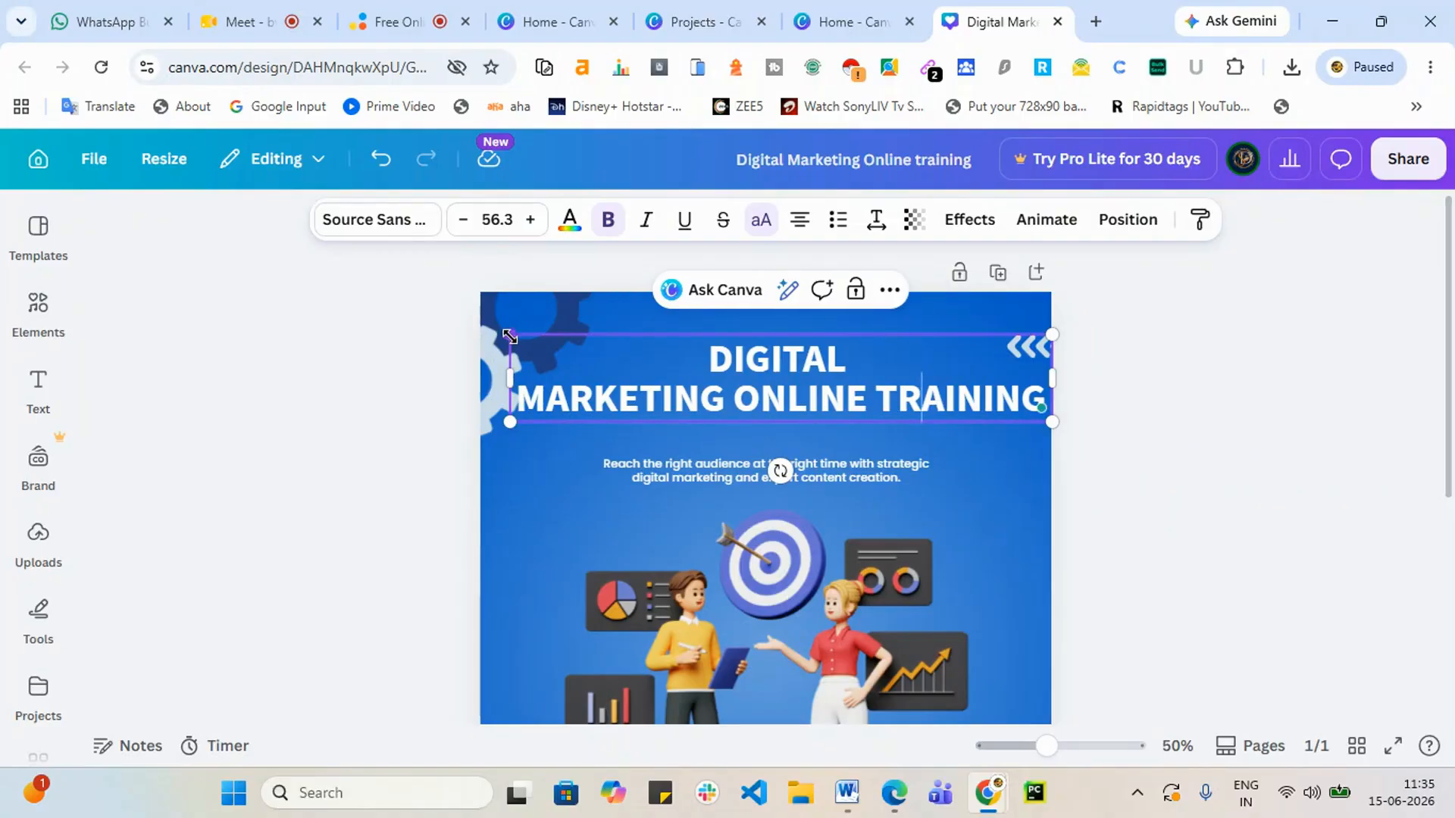
# Step: Shrink the heading slightly using its corner handle and reposition it
pyautogui.moveTo(510, 334); pyautogui.dragTo(549, 331)
pyautogui.click(1192, 539)
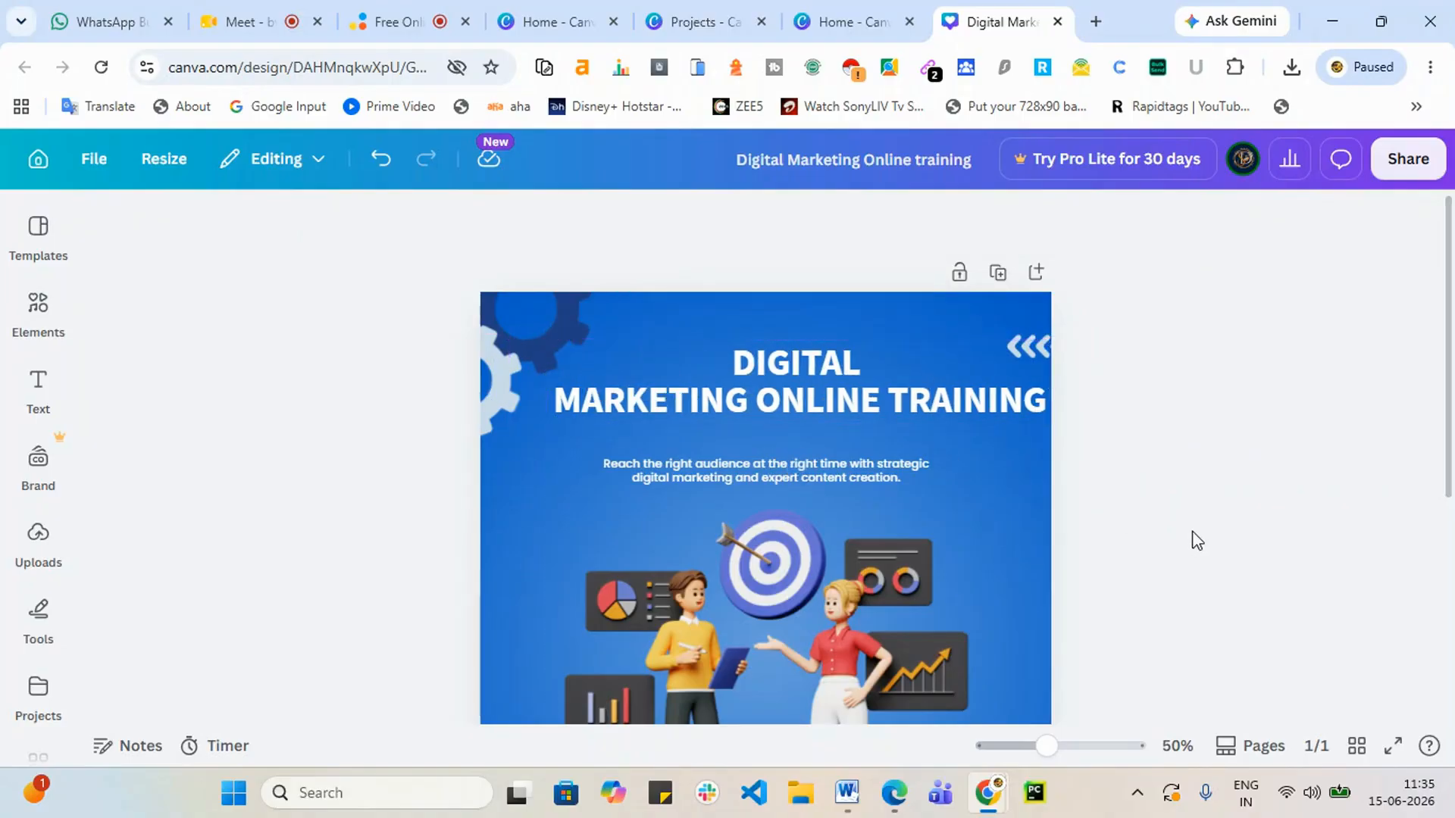
pyautogui.moveTo(825, 416); pyautogui.dragTo(812, 387)
pyautogui.click(1141, 586)
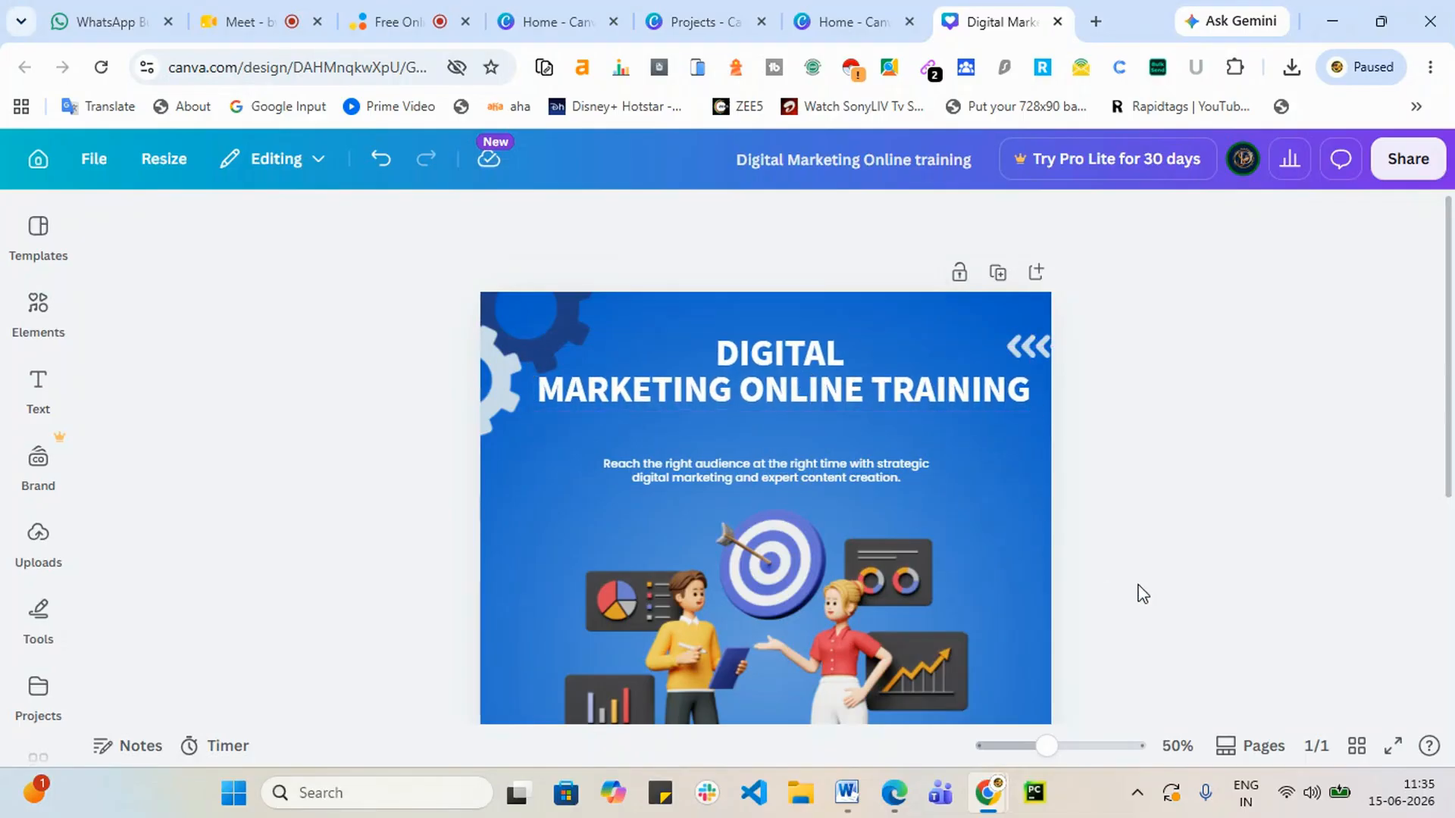
# Step: Enlarge the subtitle and place it just below the heading
pyautogui.click(790, 475)
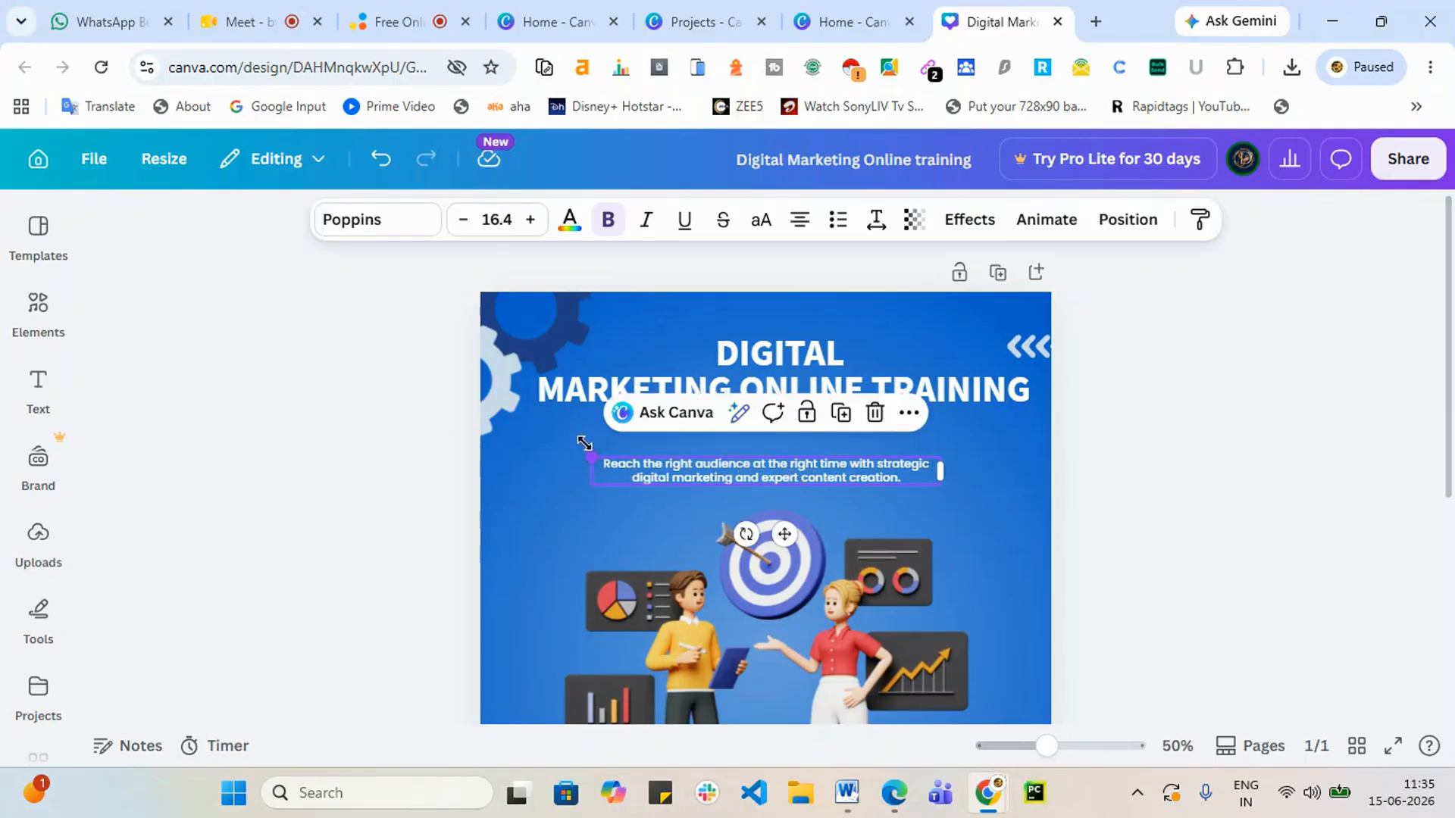
pyautogui.moveTo(584, 443); pyautogui.dragTo(498, 436)
pyautogui.moveTo(643, 467); pyautogui.dragTo(704, 447)
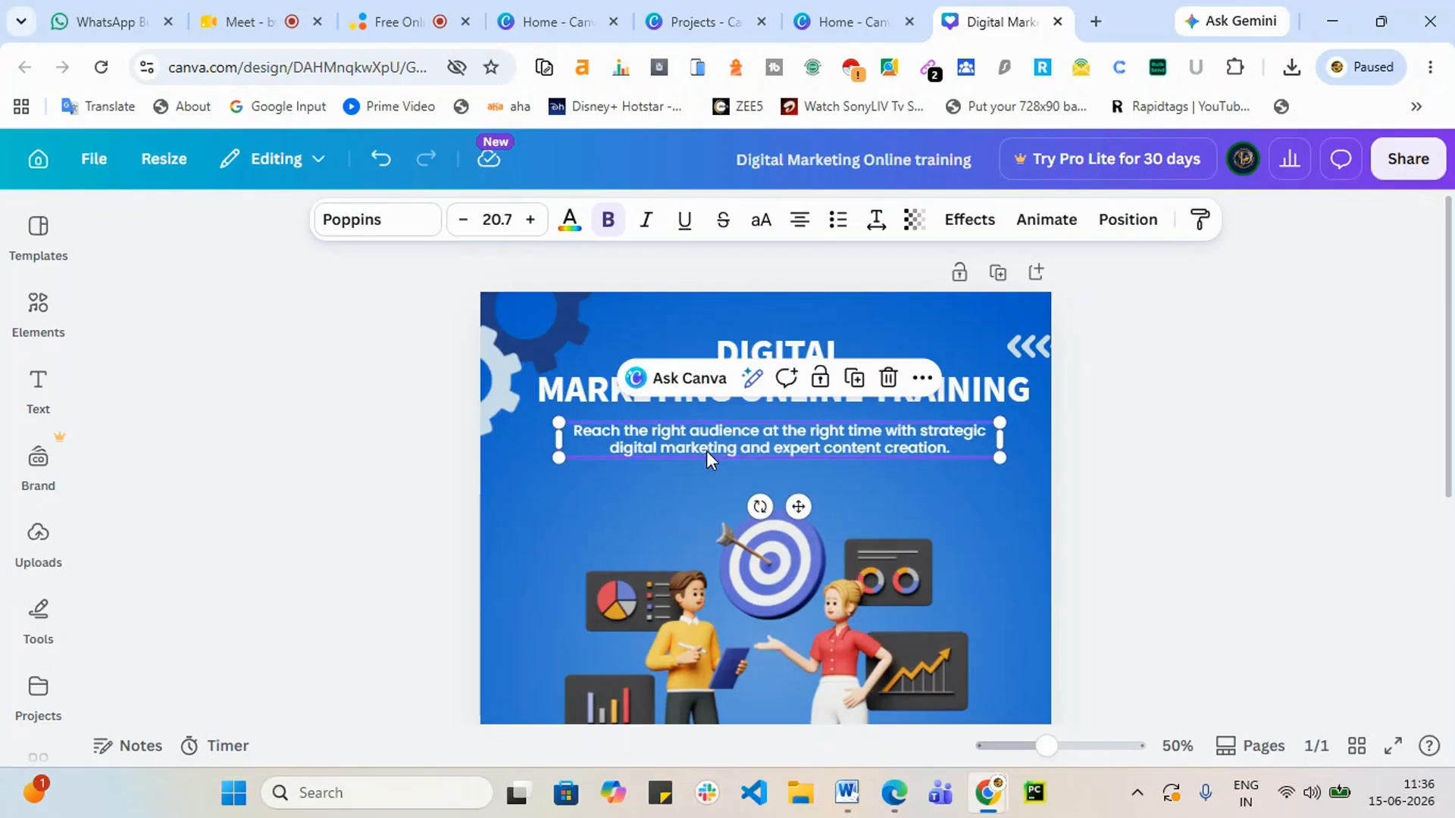
pyautogui.click(1093, 425)
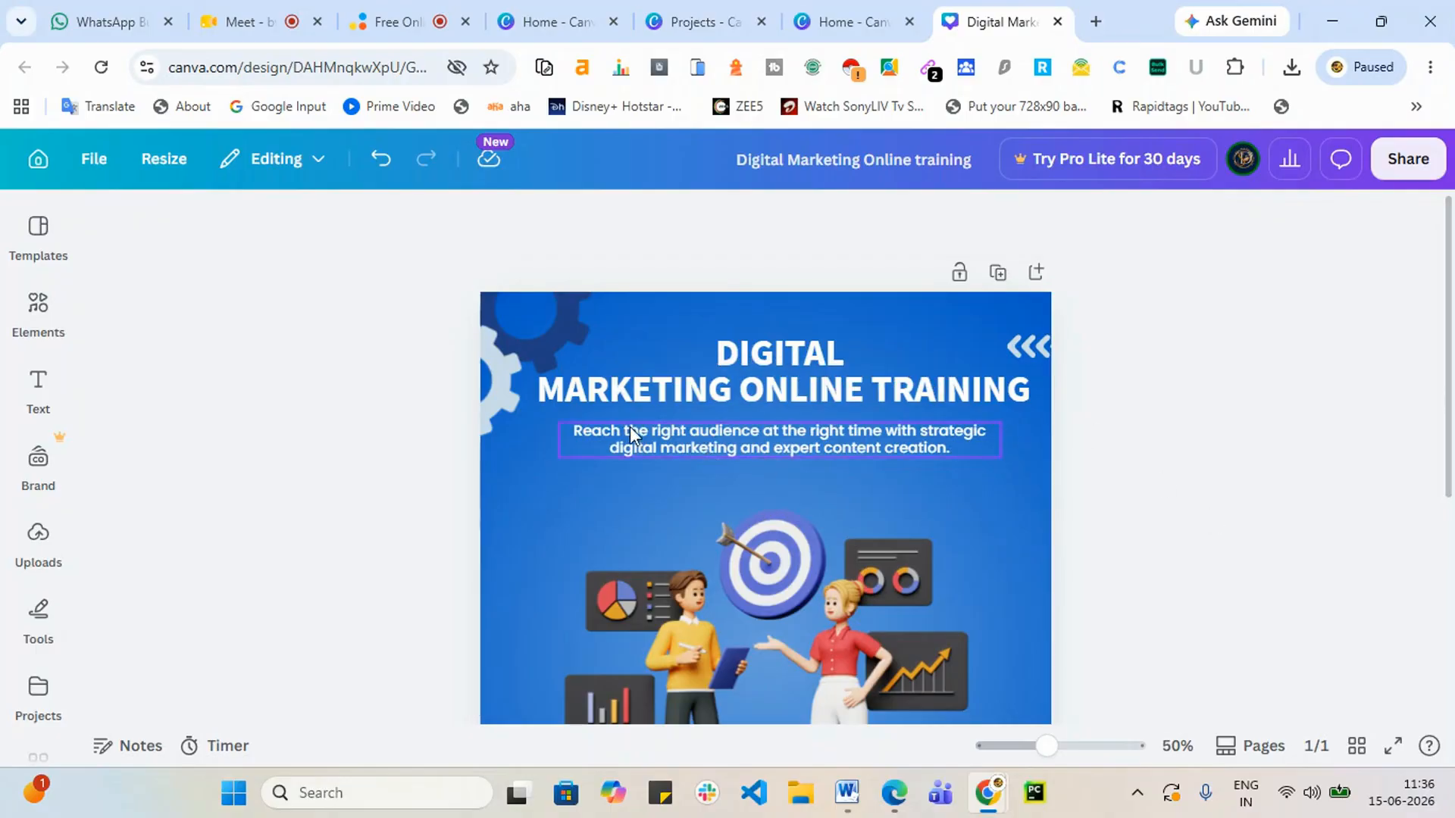
pyautogui.click(690, 434)
pyautogui.doubleClick(689, 434)
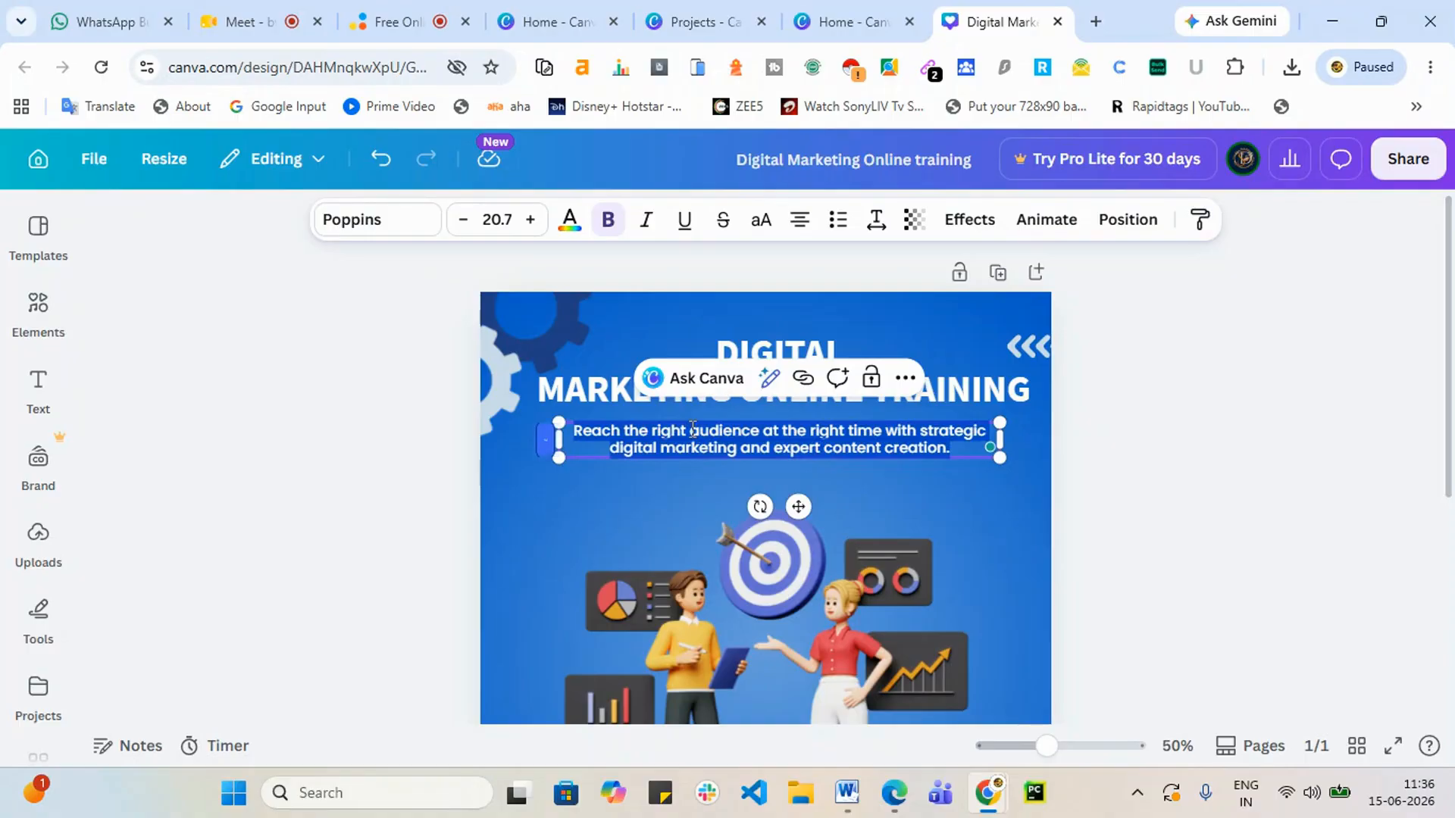
pyautogui.click(1171, 531)
pyautogui.scroll(-4, 1157, 530)
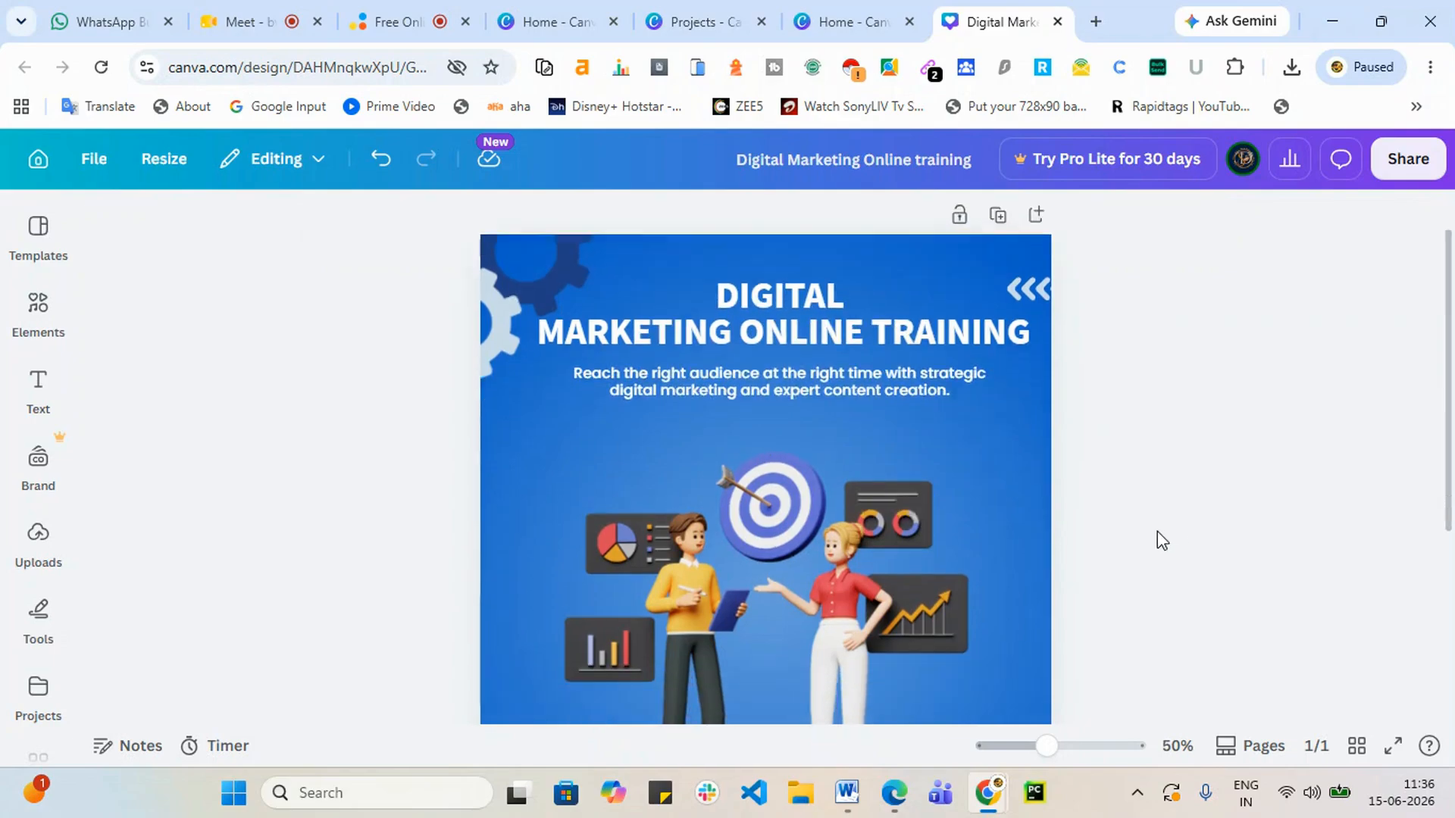
pyautogui.click(774, 327)
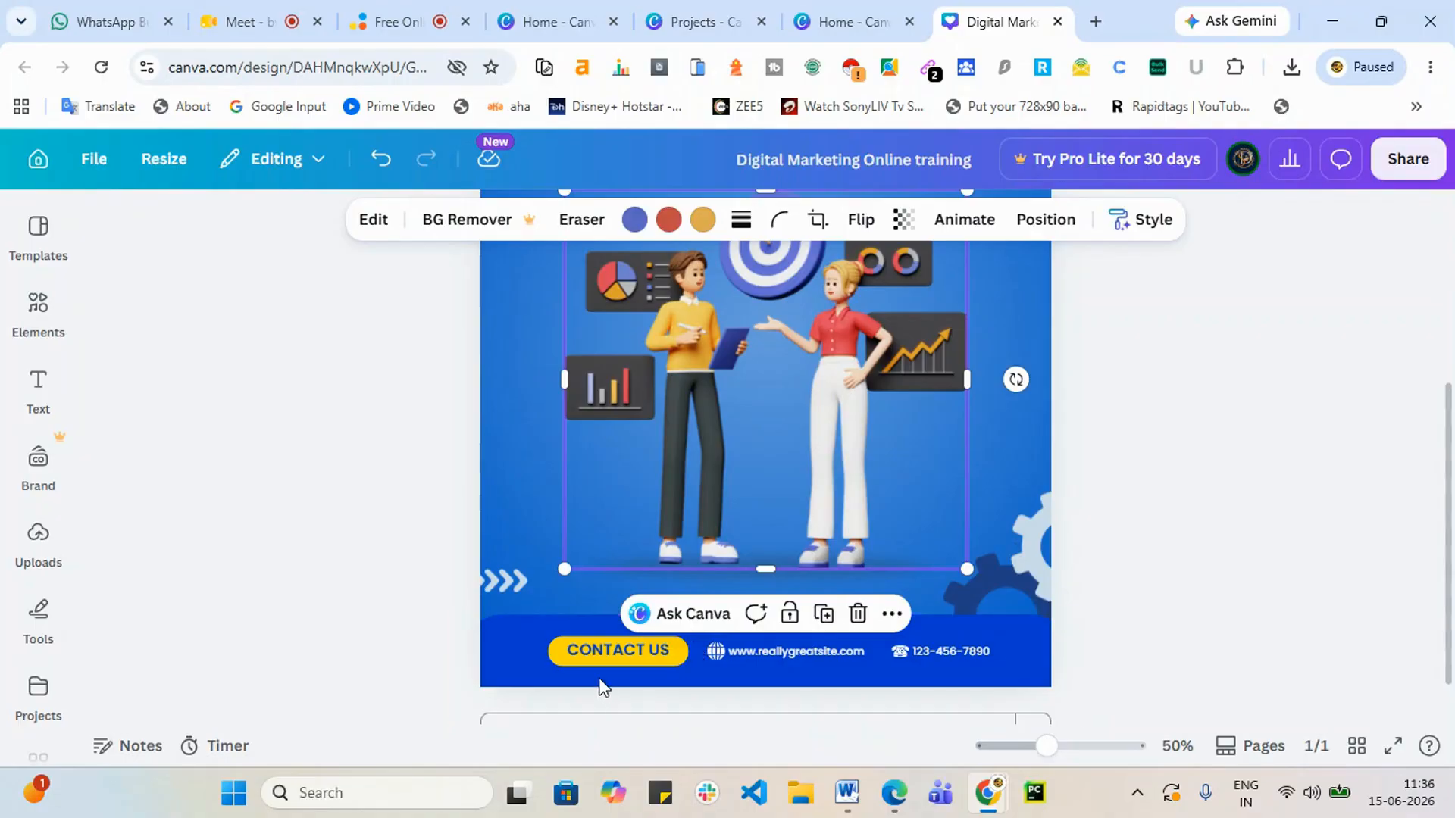
pyautogui.click(584, 662)
pyautogui.scroll(3, 1094, 585)
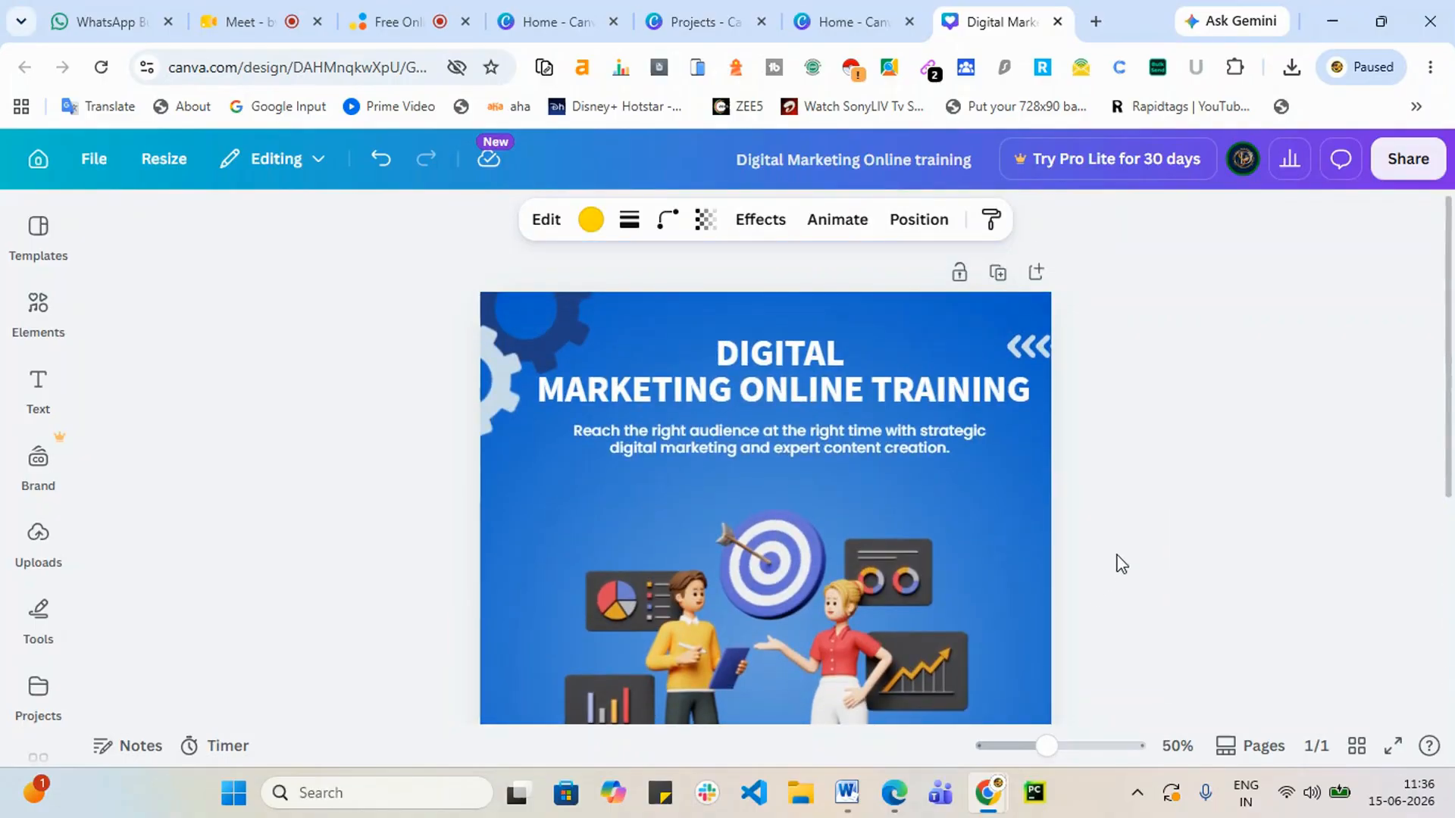
pyautogui.click(816, 392)
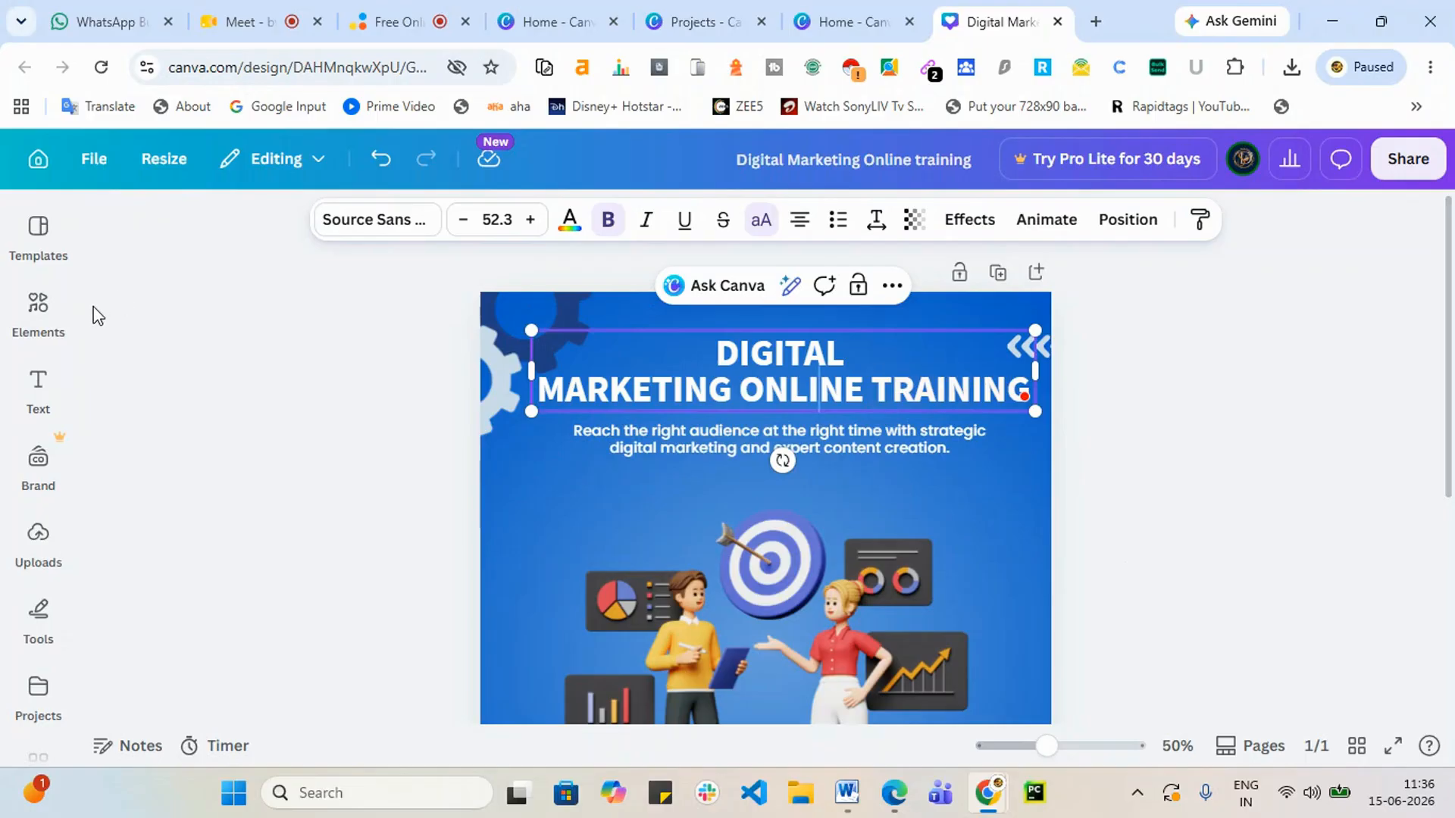
pyautogui.click(402, 15)
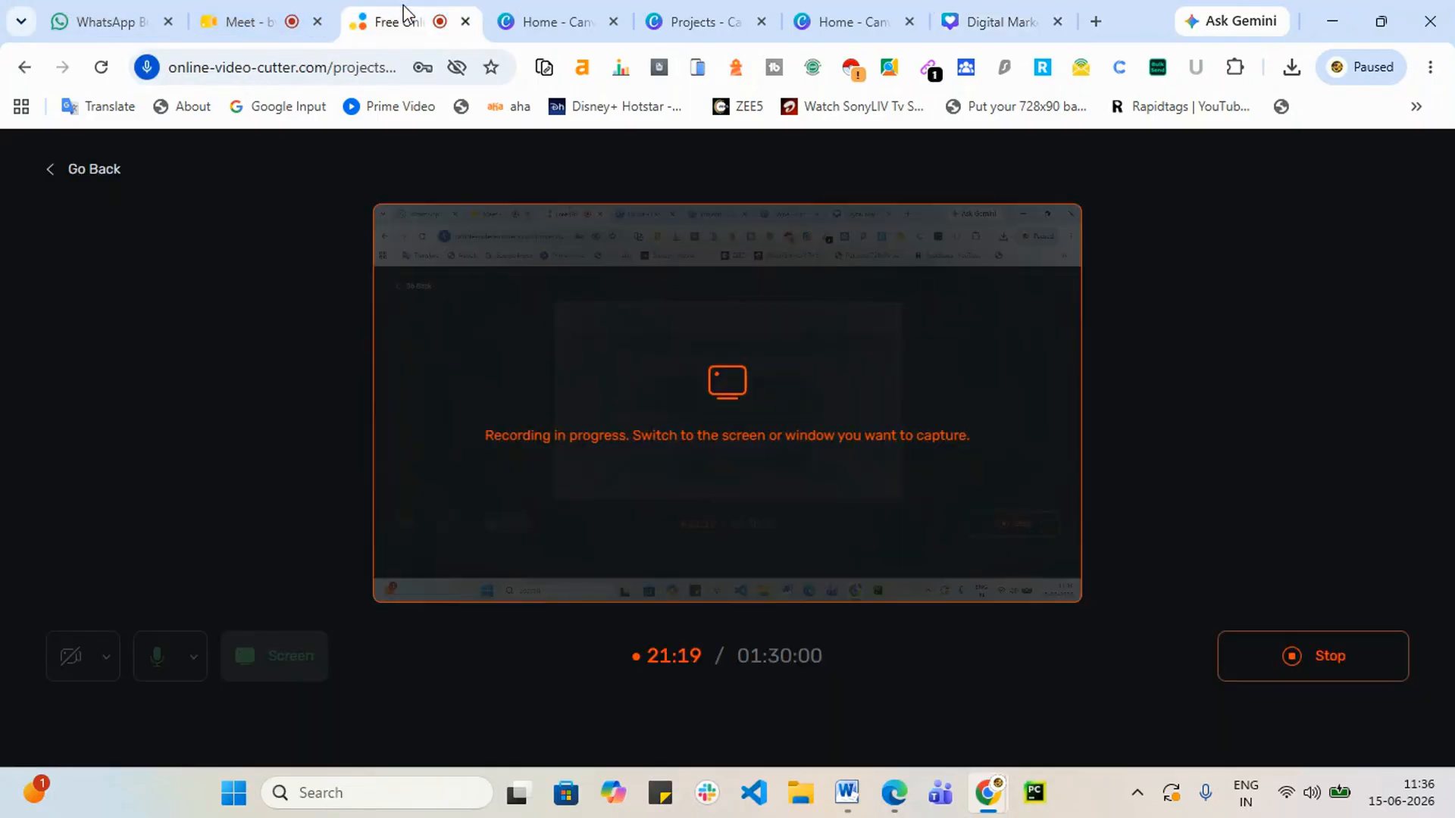
pyautogui.click(1016, 21)
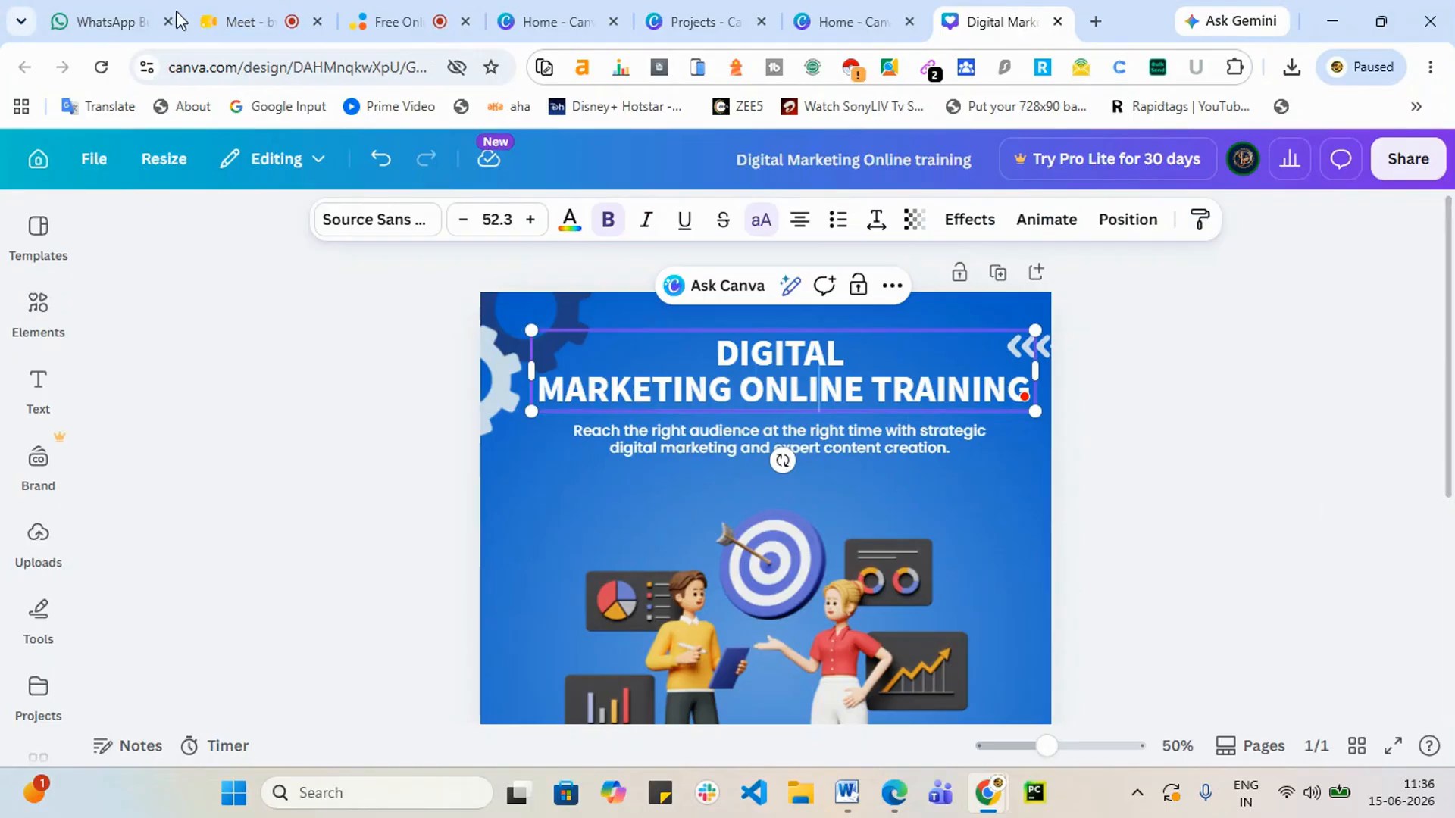
# Step: Enlarge the heading to 74.7, narrow it so it wraps, and move it up
pyautogui.doubleClick(784, 378)
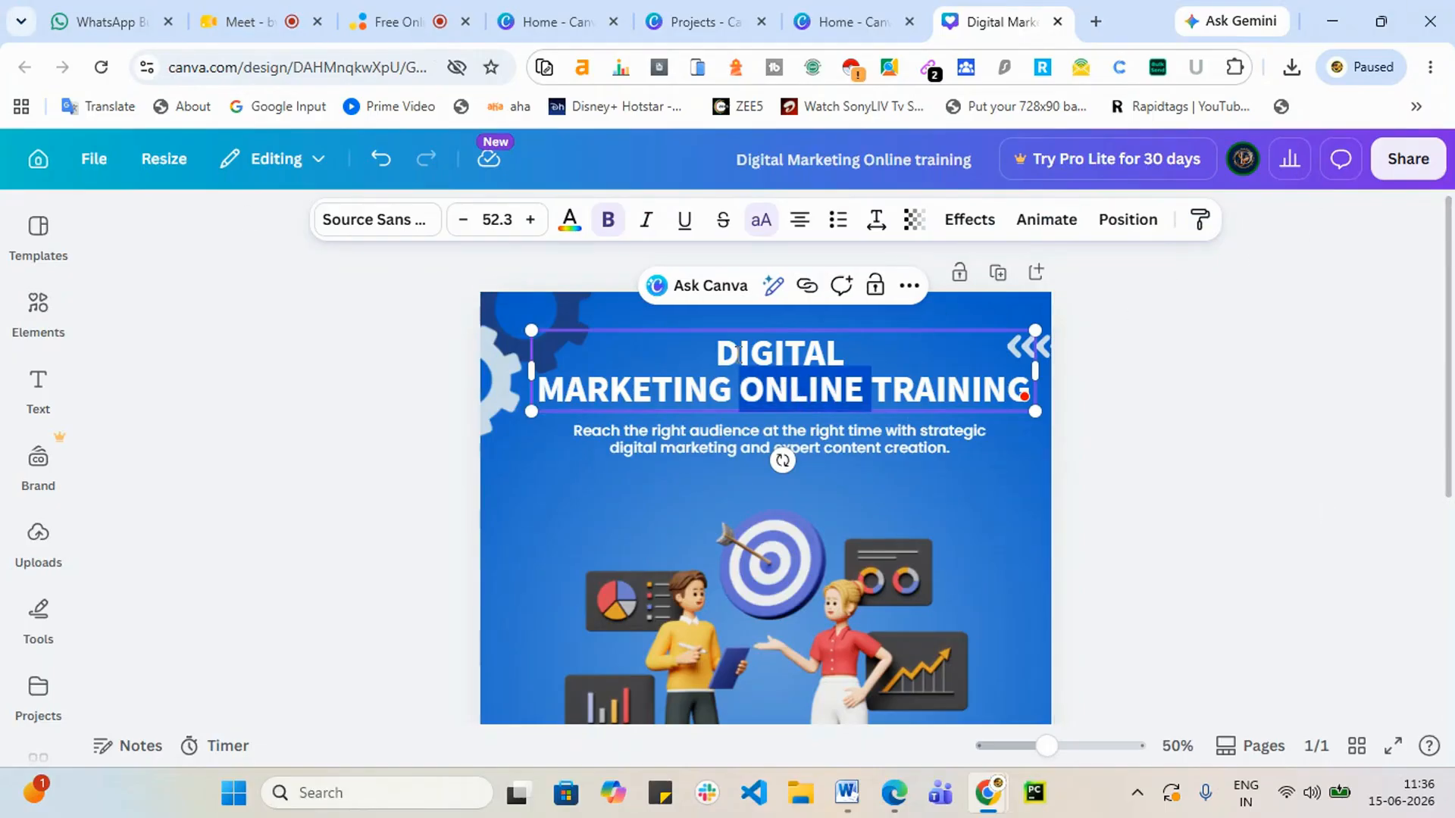
pyautogui.moveTo(720, 353); pyautogui.dragTo(1019, 393)
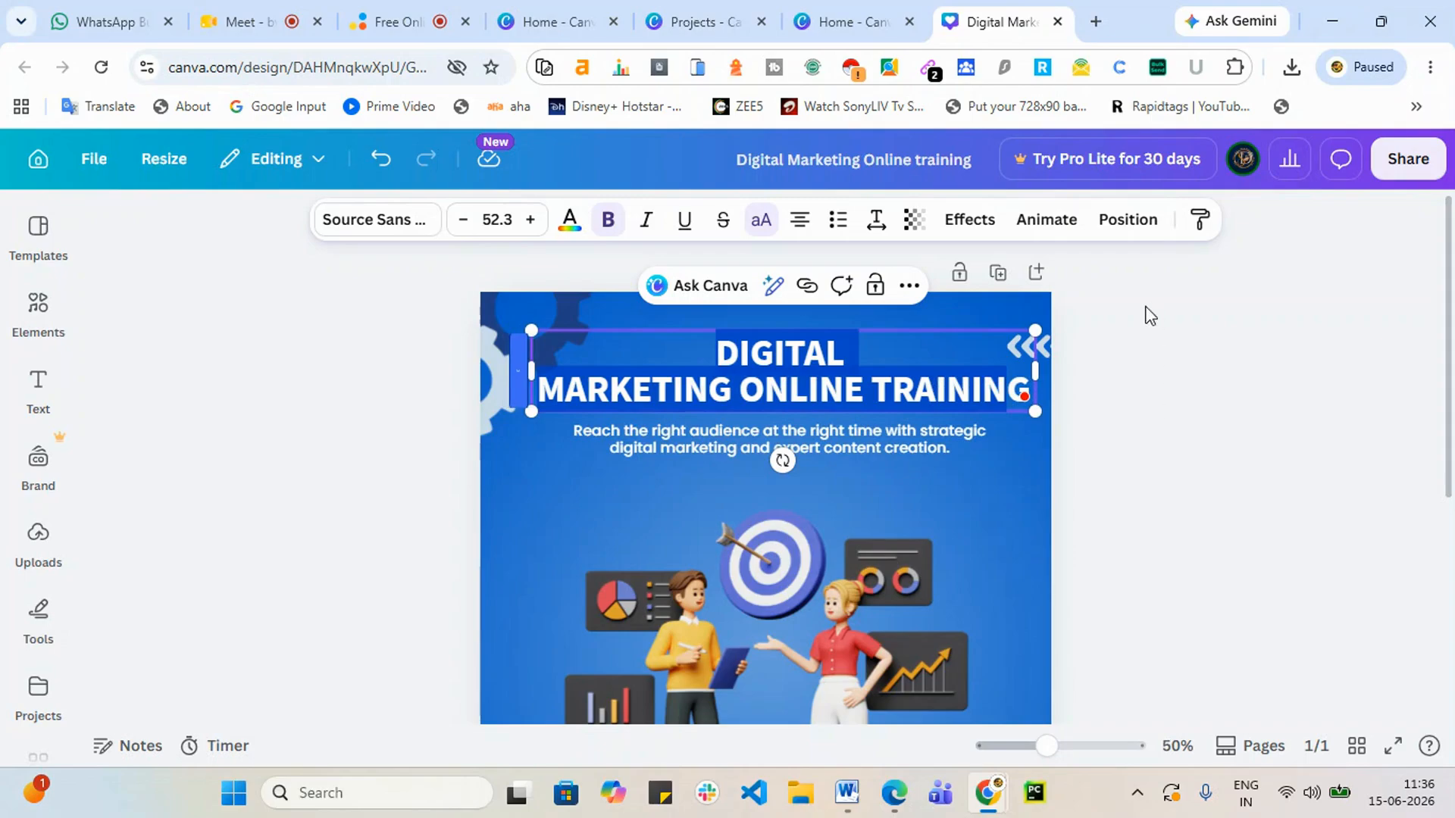
pyautogui.click(1101, 412)
pyautogui.click(803, 366)
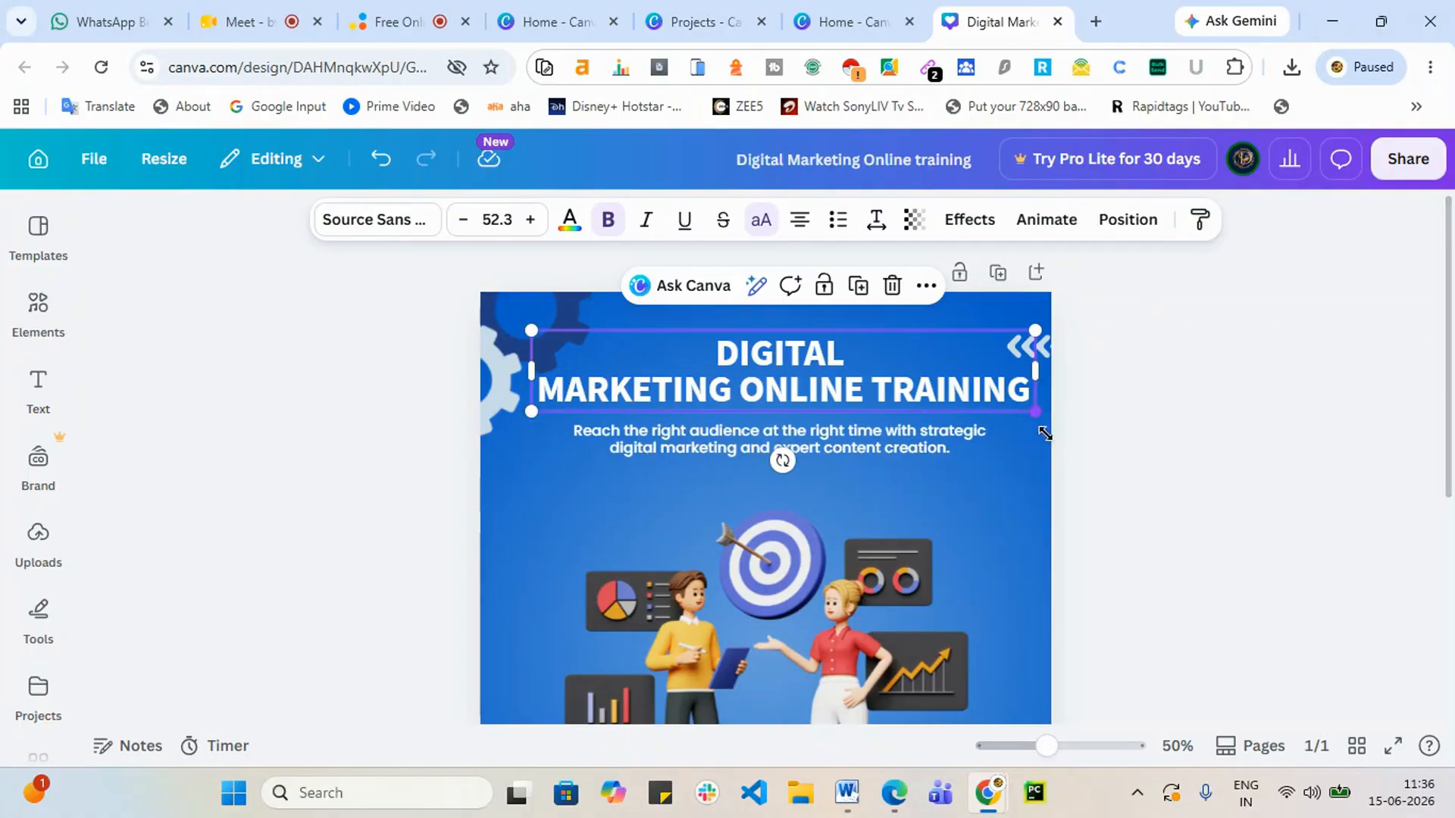
pyautogui.moveTo(1044, 433); pyautogui.dragTo(1288, 444)
pyautogui.moveTo(1259, 392); pyautogui.dragTo(857, 390)
pyautogui.moveTo(724, 371); pyautogui.dragTo(779, 341)
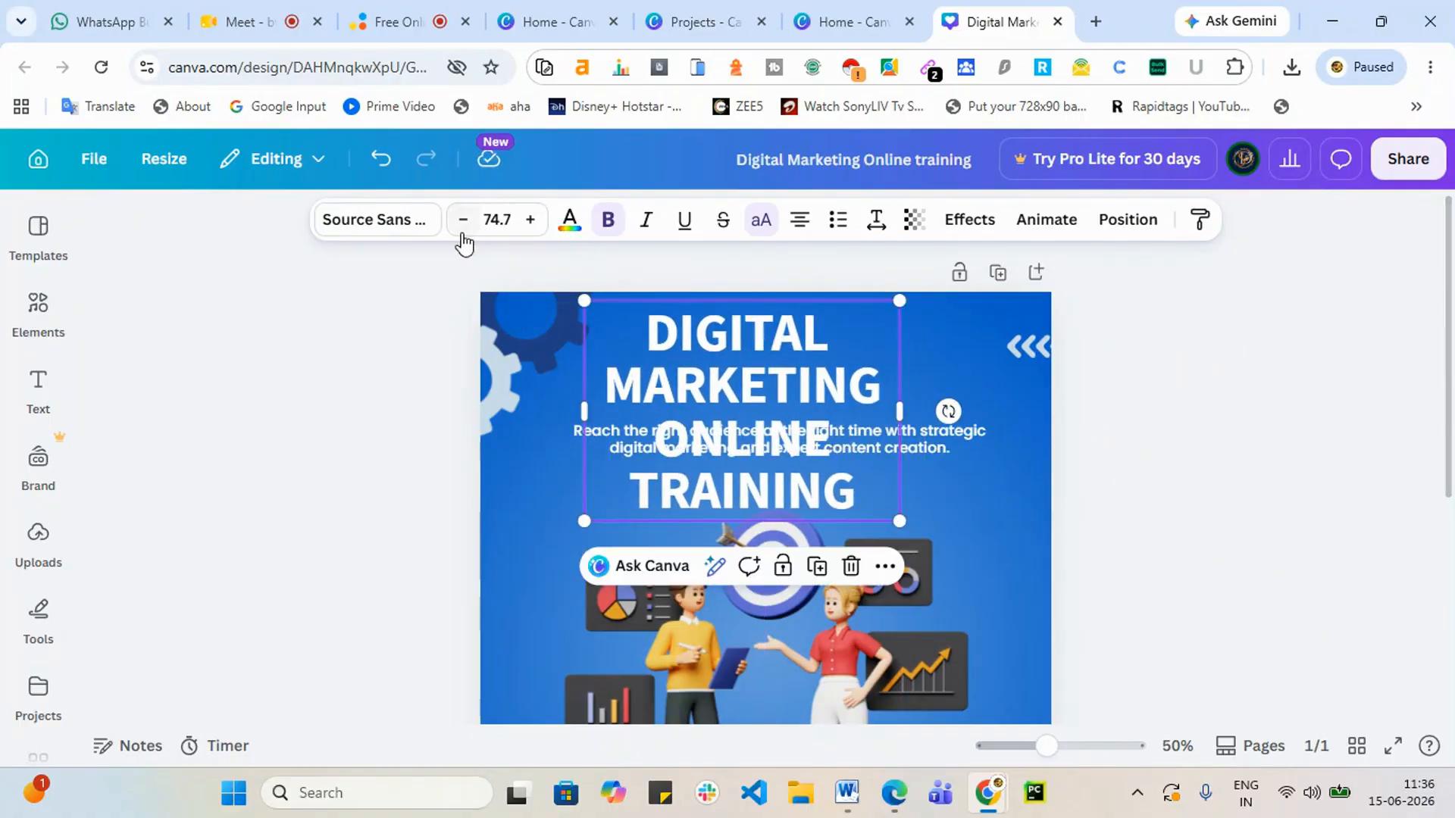
# Step: Step the heading font size down to 61.7 with the size buttons
pyautogui.click(463, 221)
pyautogui.click(462, 221)
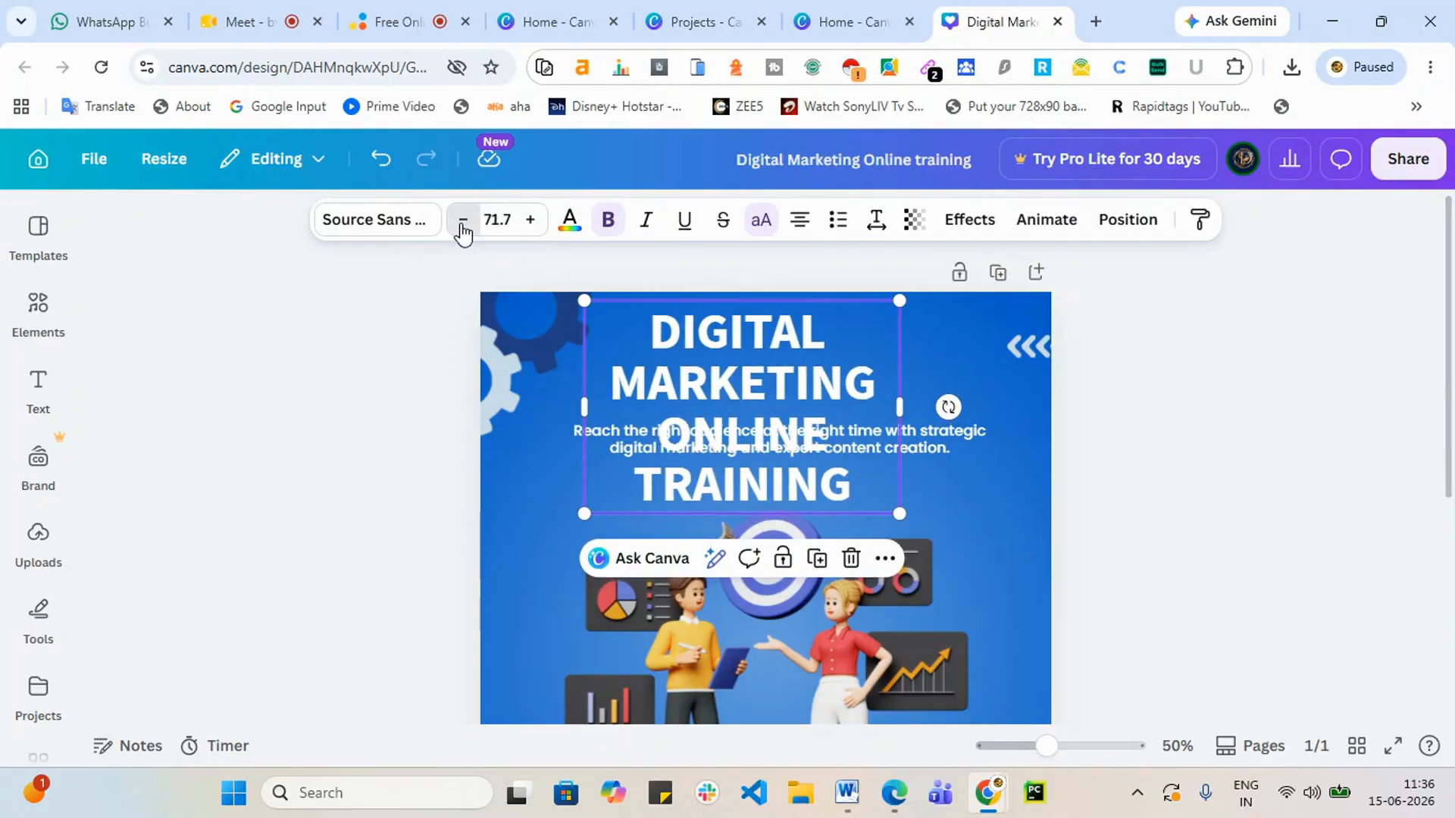
pyautogui.click(463, 221)
pyautogui.click(463, 221)
pyautogui.click(463, 222)
pyautogui.click(463, 221)
pyautogui.click(463, 222)
pyautogui.click(463, 221)
pyautogui.click(463, 221)
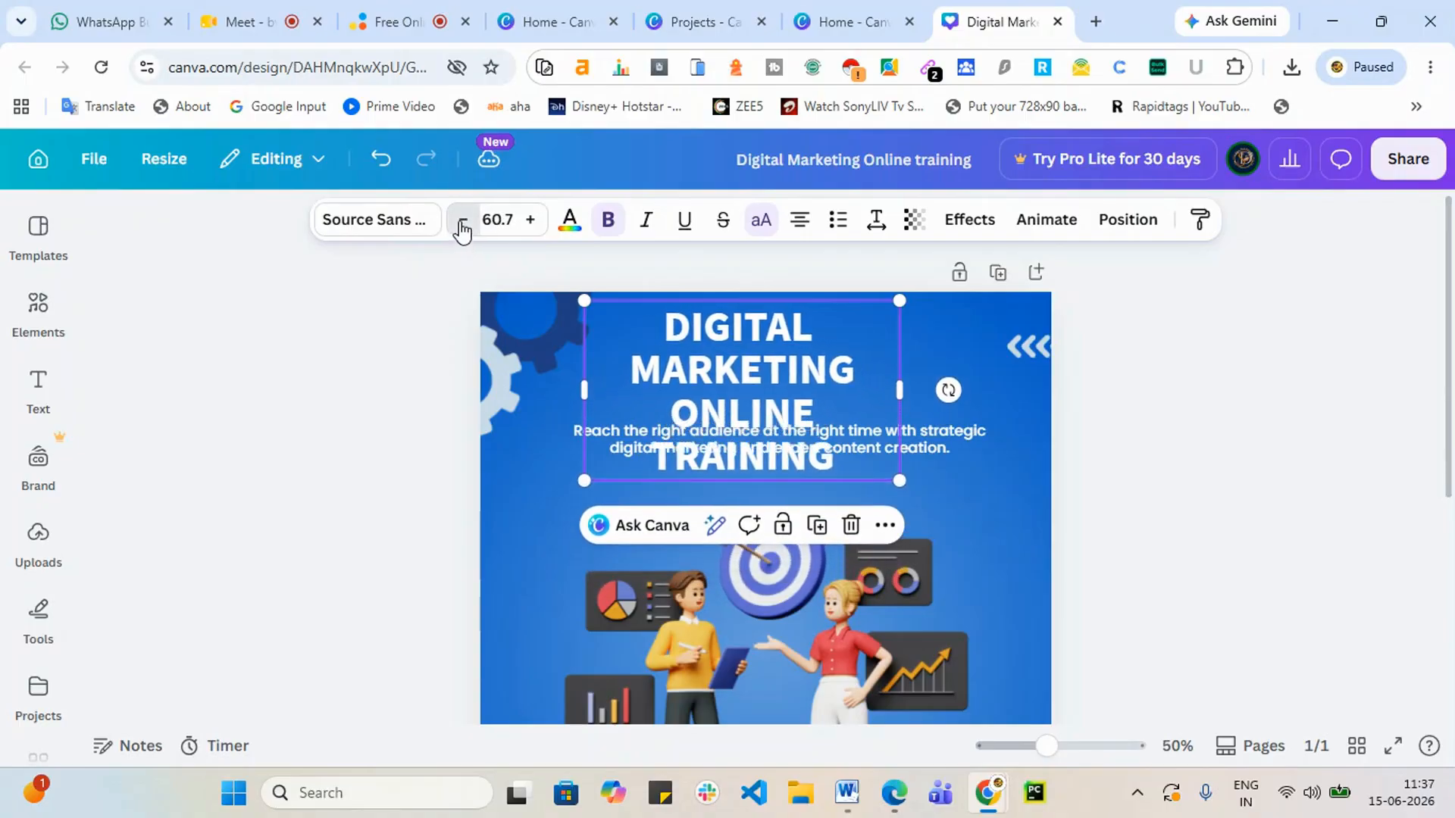
pyautogui.click(463, 221)
pyautogui.click(463, 221)
pyautogui.click(530, 221)
pyautogui.click(531, 221)
pyautogui.click(530, 221)
pyautogui.click(531, 222)
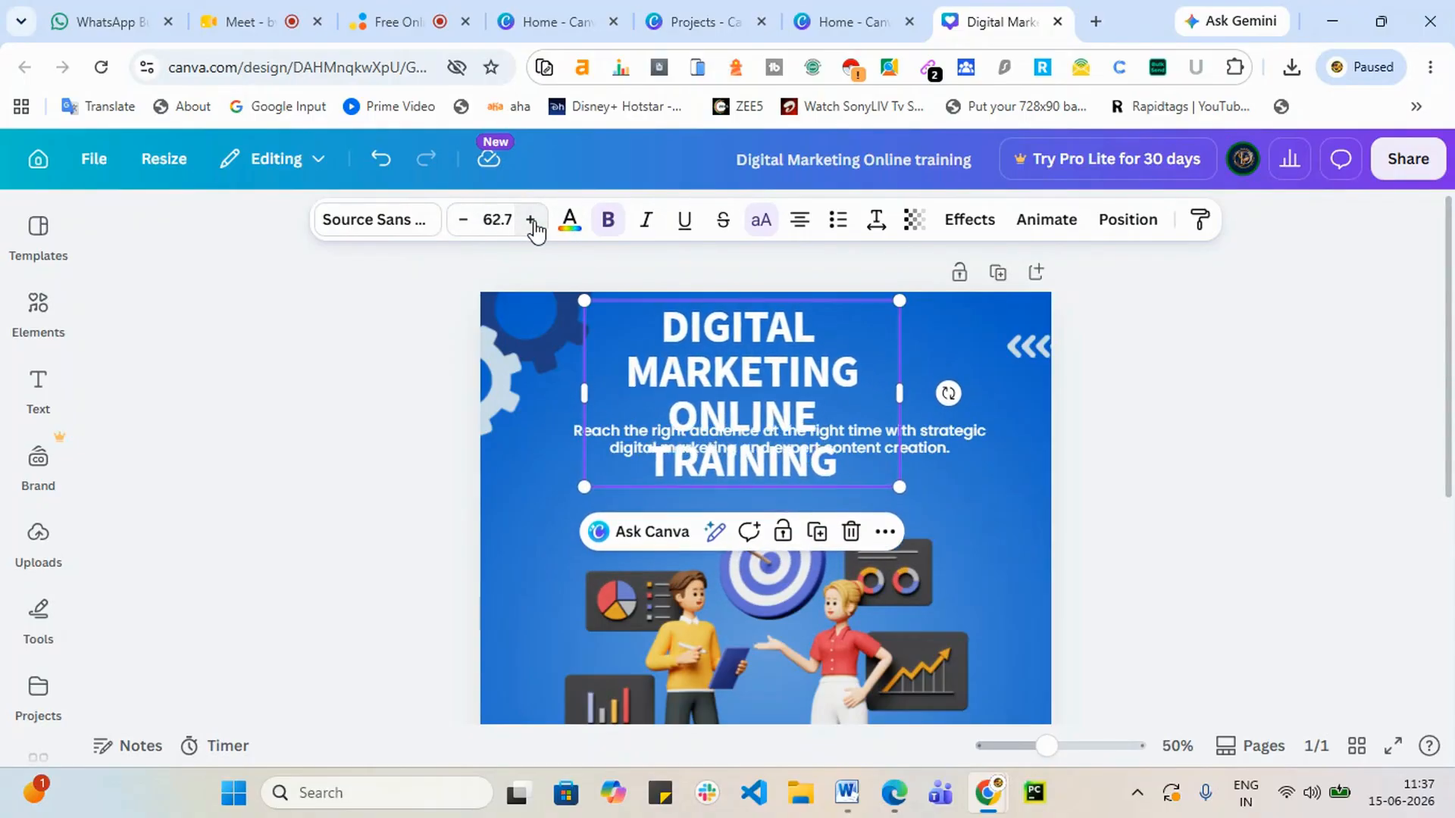
pyautogui.click(530, 222)
pyautogui.click(530, 221)
pyautogui.click(463, 219)
pyautogui.click(463, 220)
pyautogui.click(463, 220)
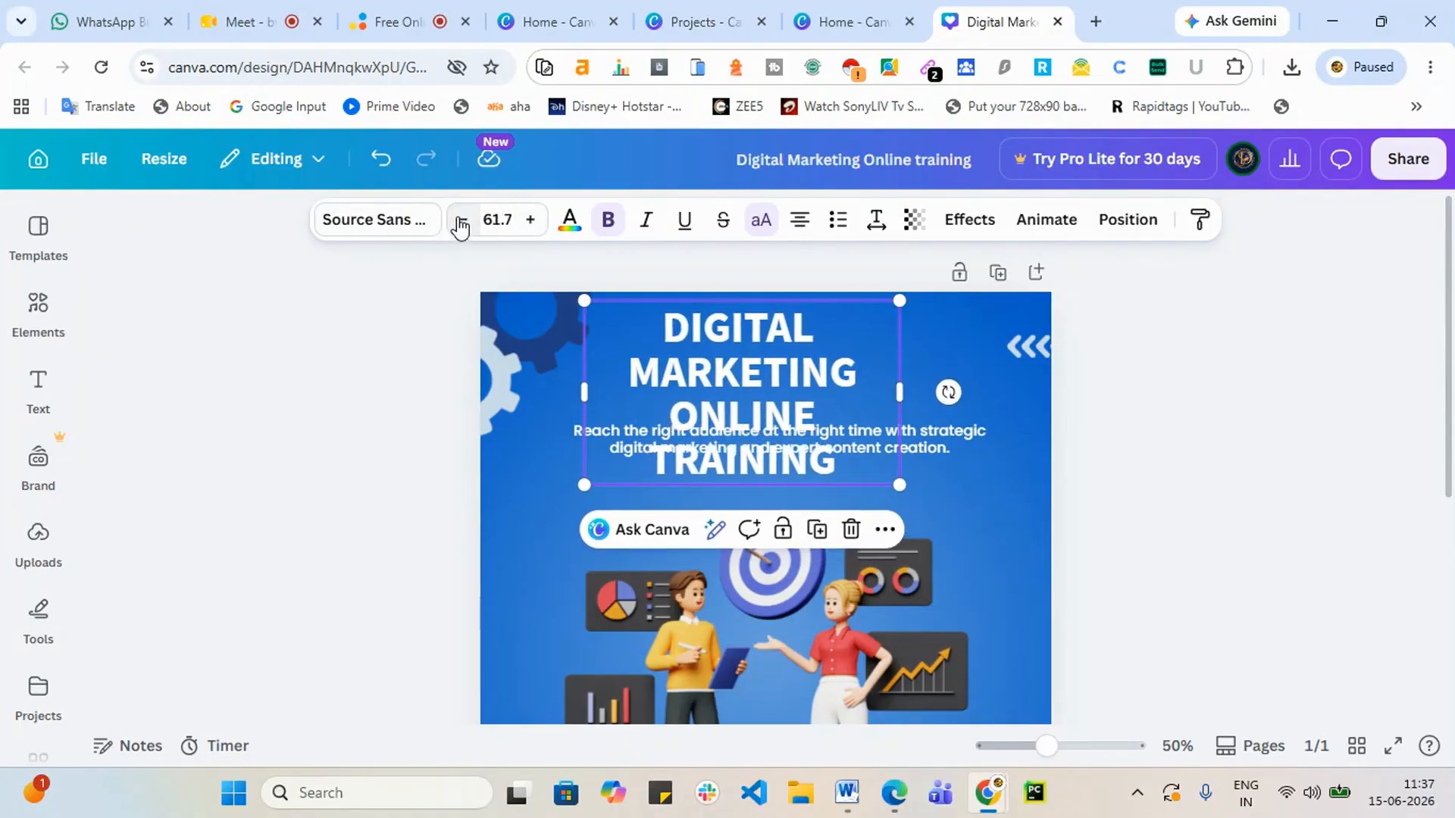
# Step: Widen the heading and move the subtitle down below it
pyautogui.moveTo(907, 387); pyautogui.dragTo(1079, 411)
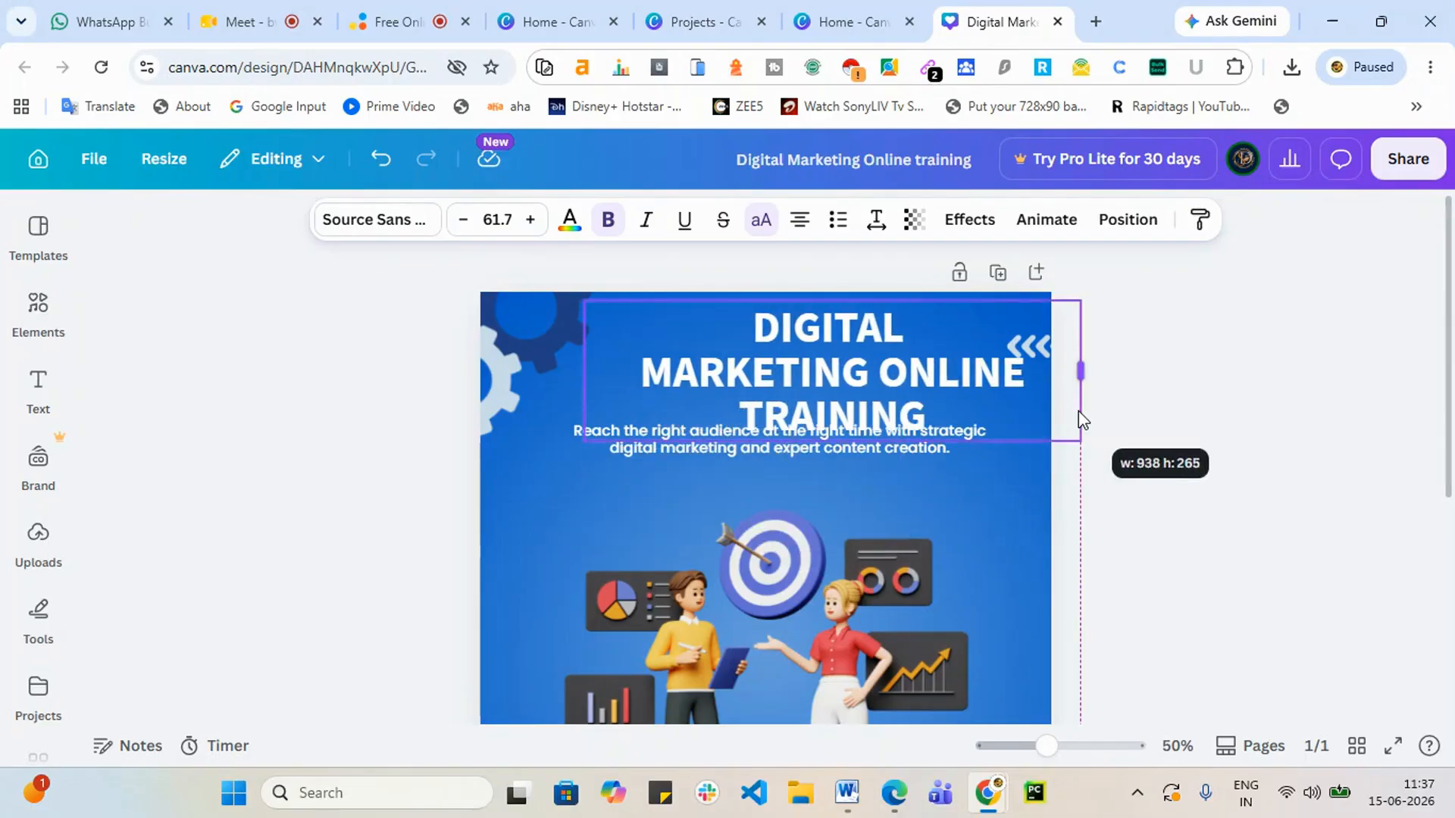
pyautogui.click(1248, 453)
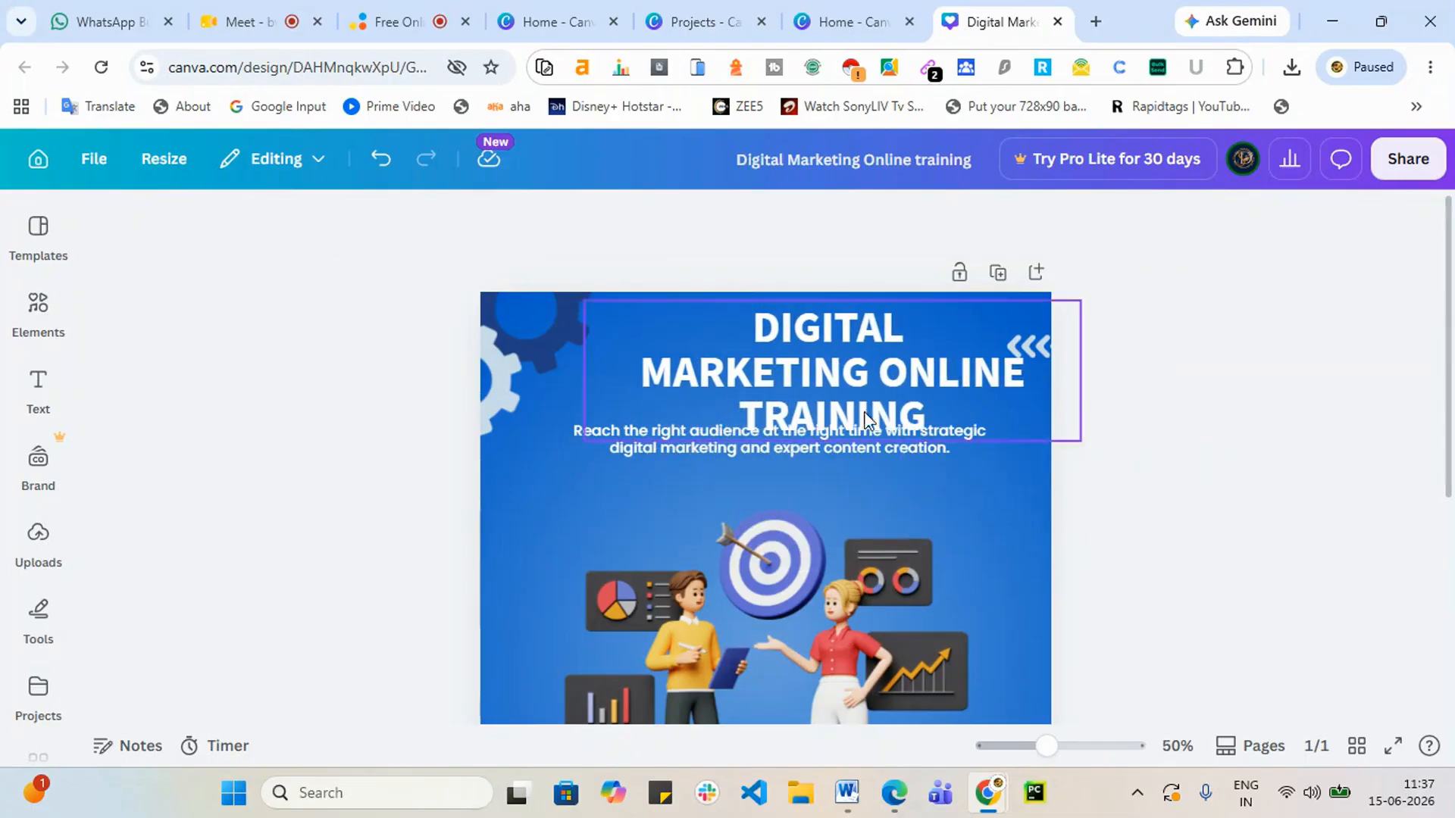
pyautogui.click(637, 447)
pyautogui.moveTo(612, 445); pyautogui.dragTo(612, 488)
pyautogui.click(1021, 523)
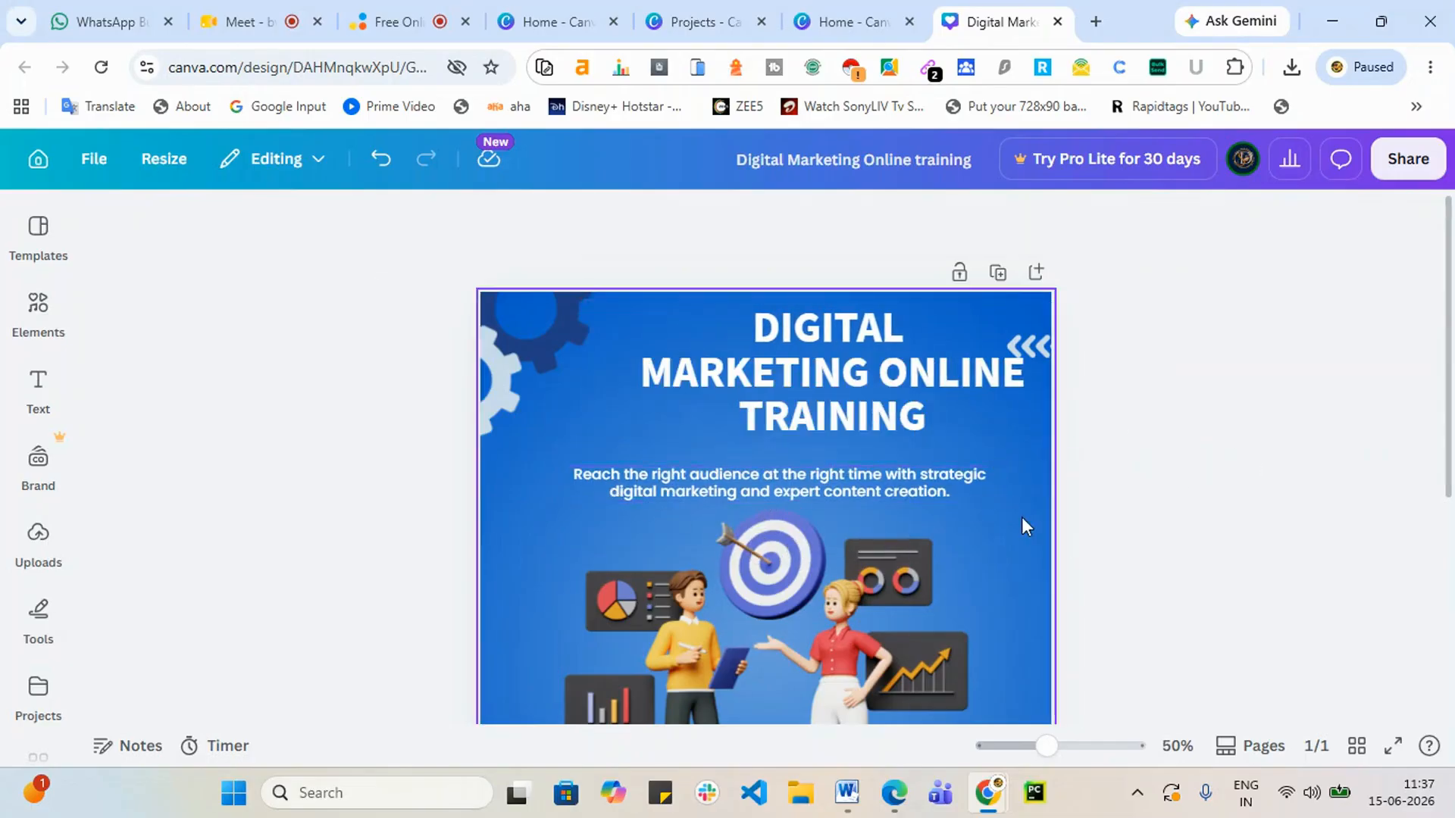
# Step: Shrink the heading to 47.6, centre it, and move the subtitle back up beneath it
pyautogui.moveTo(1017, 378); pyautogui.dragTo(902, 396)
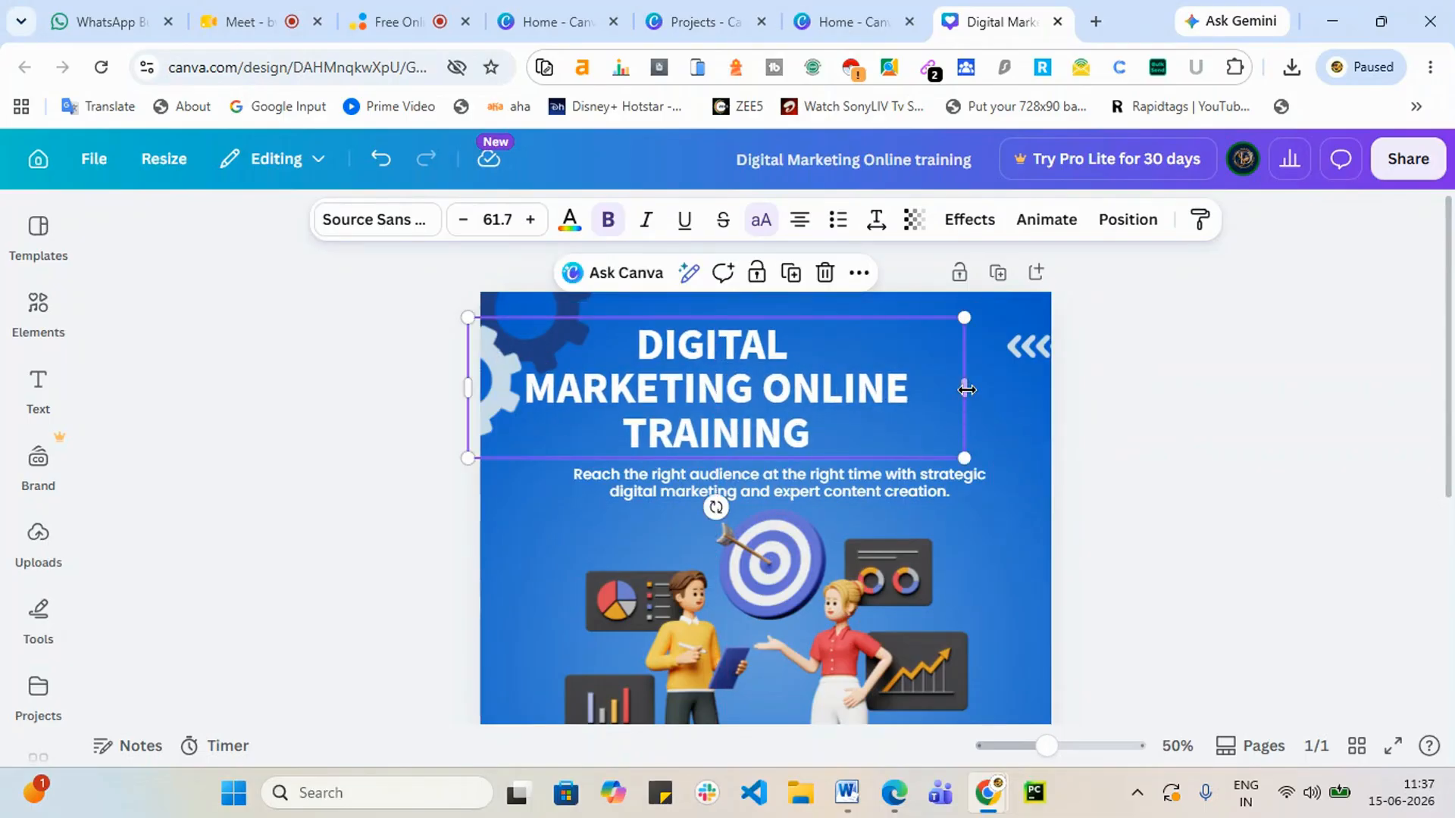
pyautogui.moveTo(1007, 399); pyautogui.dragTo(913, 396)
pyautogui.moveTo(808, 374); pyautogui.dragTo(884, 364)
pyautogui.click(1251, 461)
pyautogui.press('Escape')
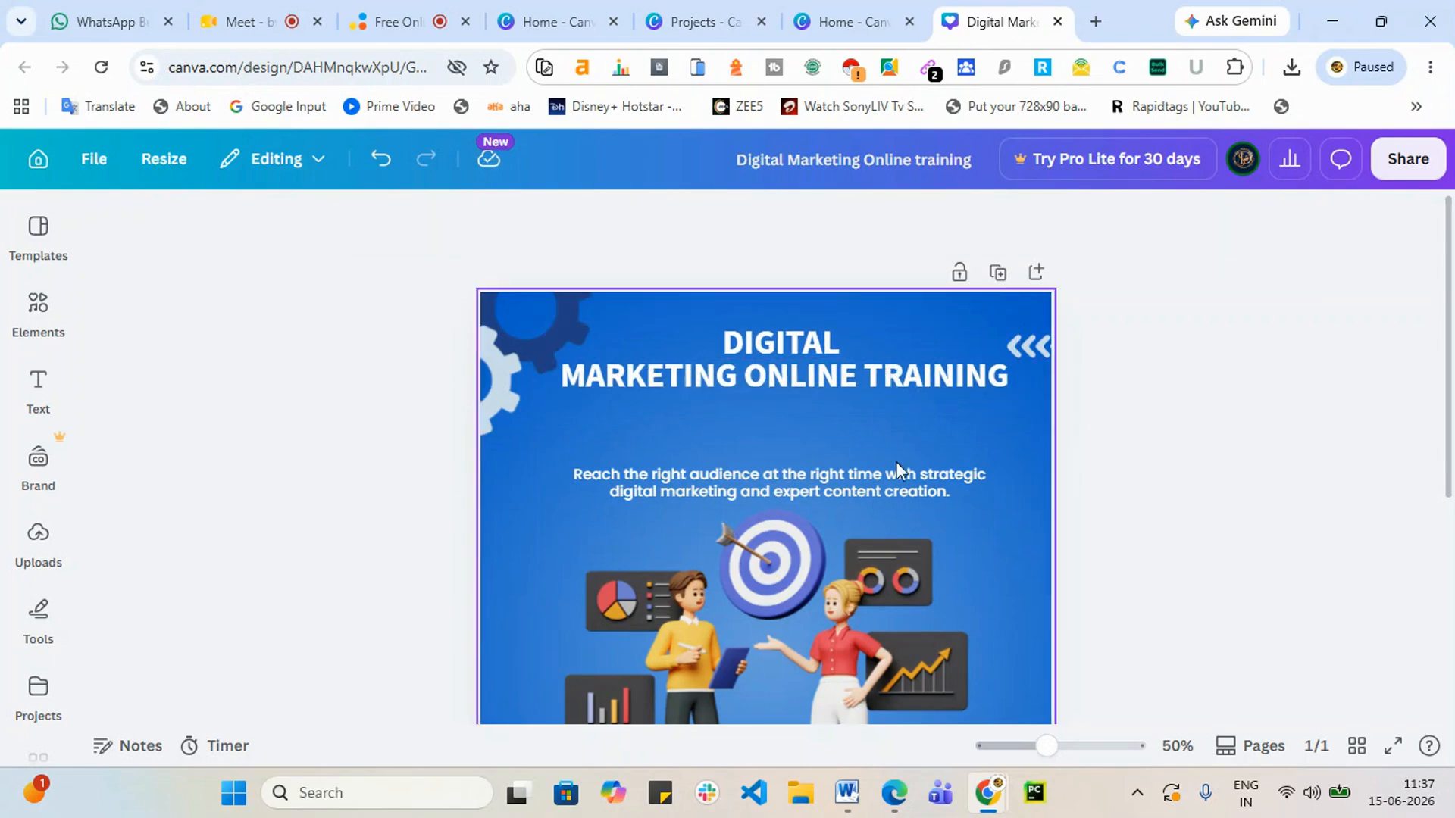
pyautogui.moveTo(786, 491); pyautogui.dragTo(787, 448)
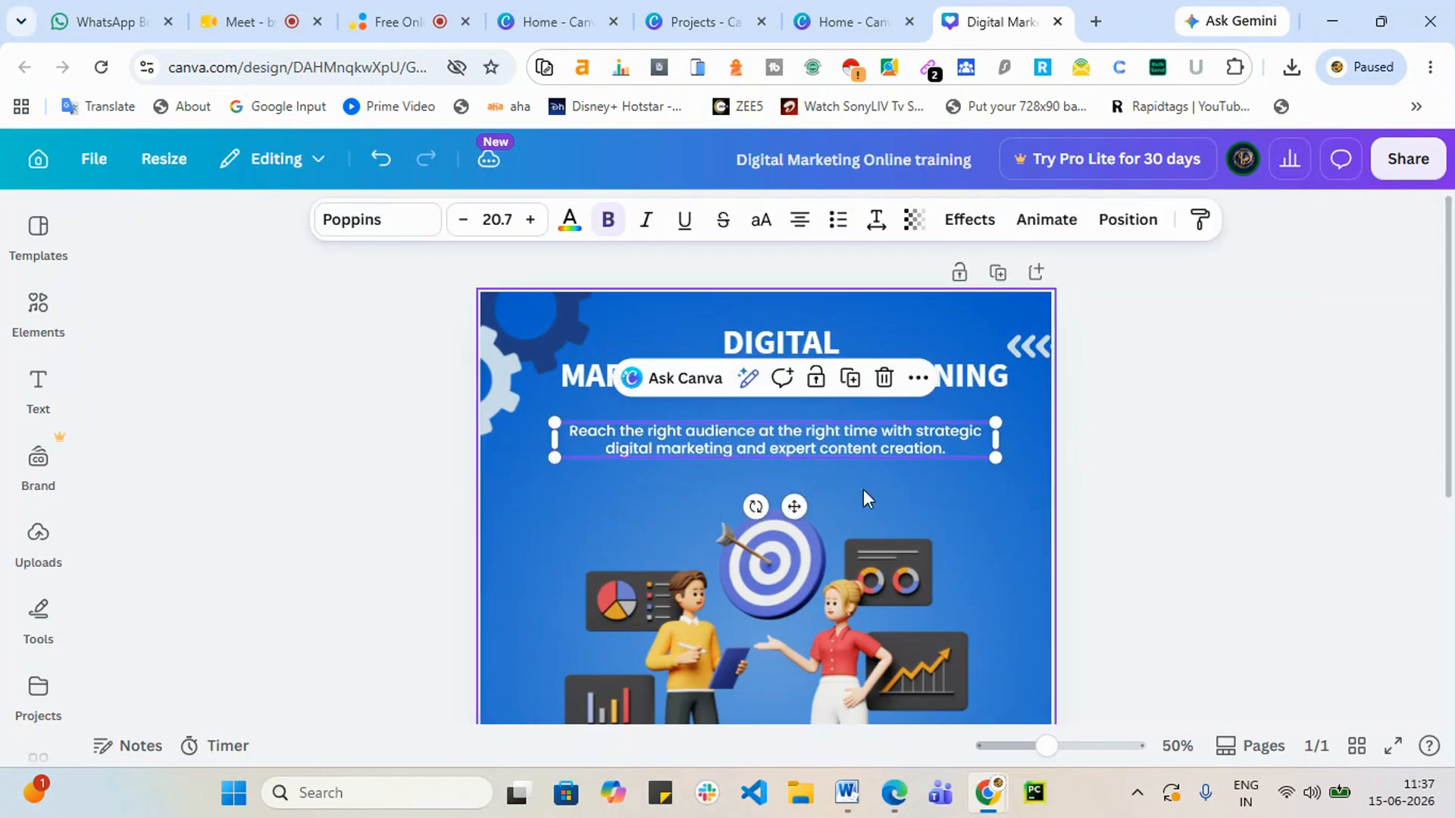
pyautogui.click(1116, 520)
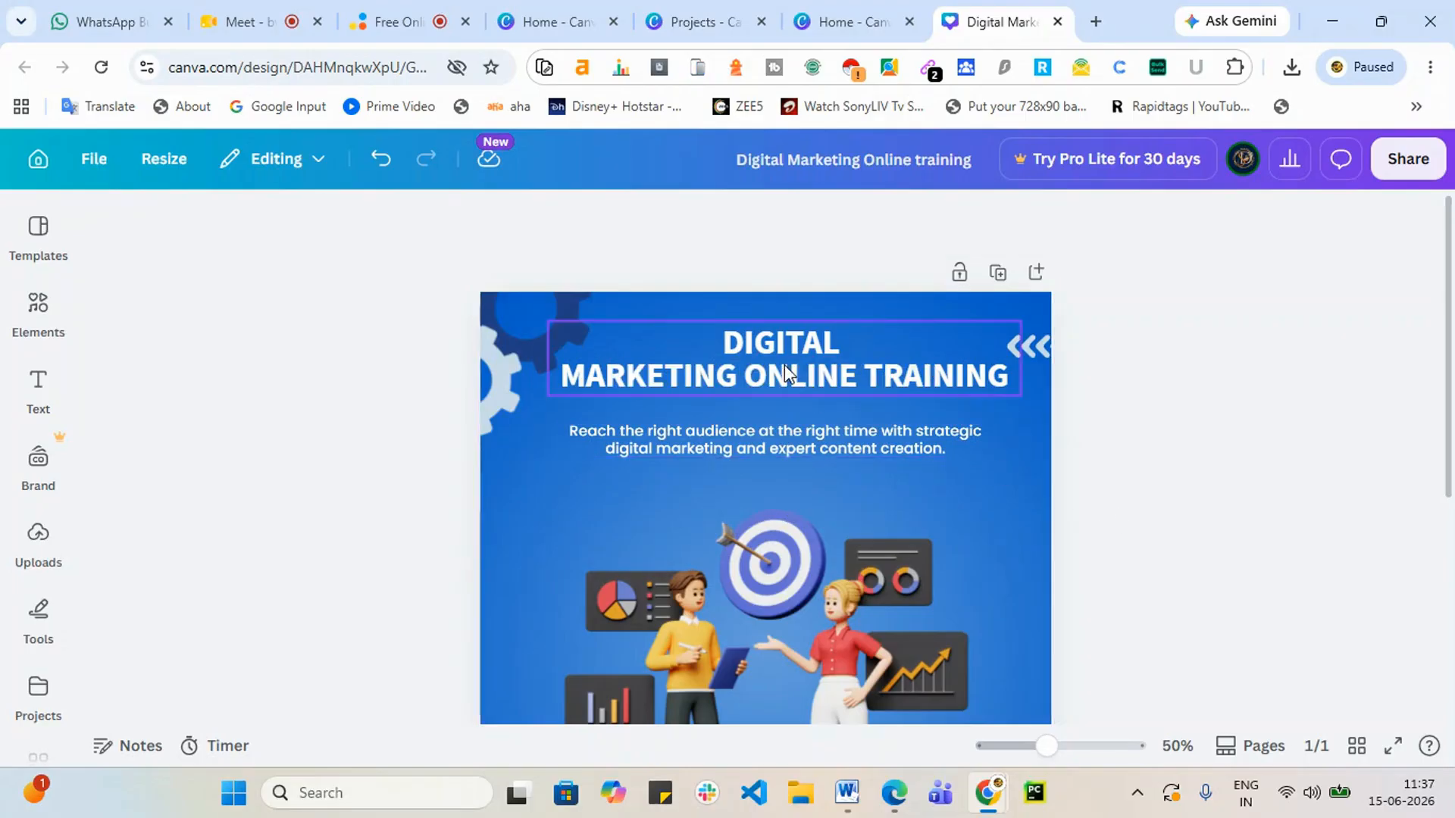
pyautogui.moveTo(784, 365)
pyautogui.mouseDown()
pyautogui.moveTo(775, 378)
pyautogui.moveTo(793, 367)
pyautogui.mouseUp()
pyautogui.click(1155, 534)
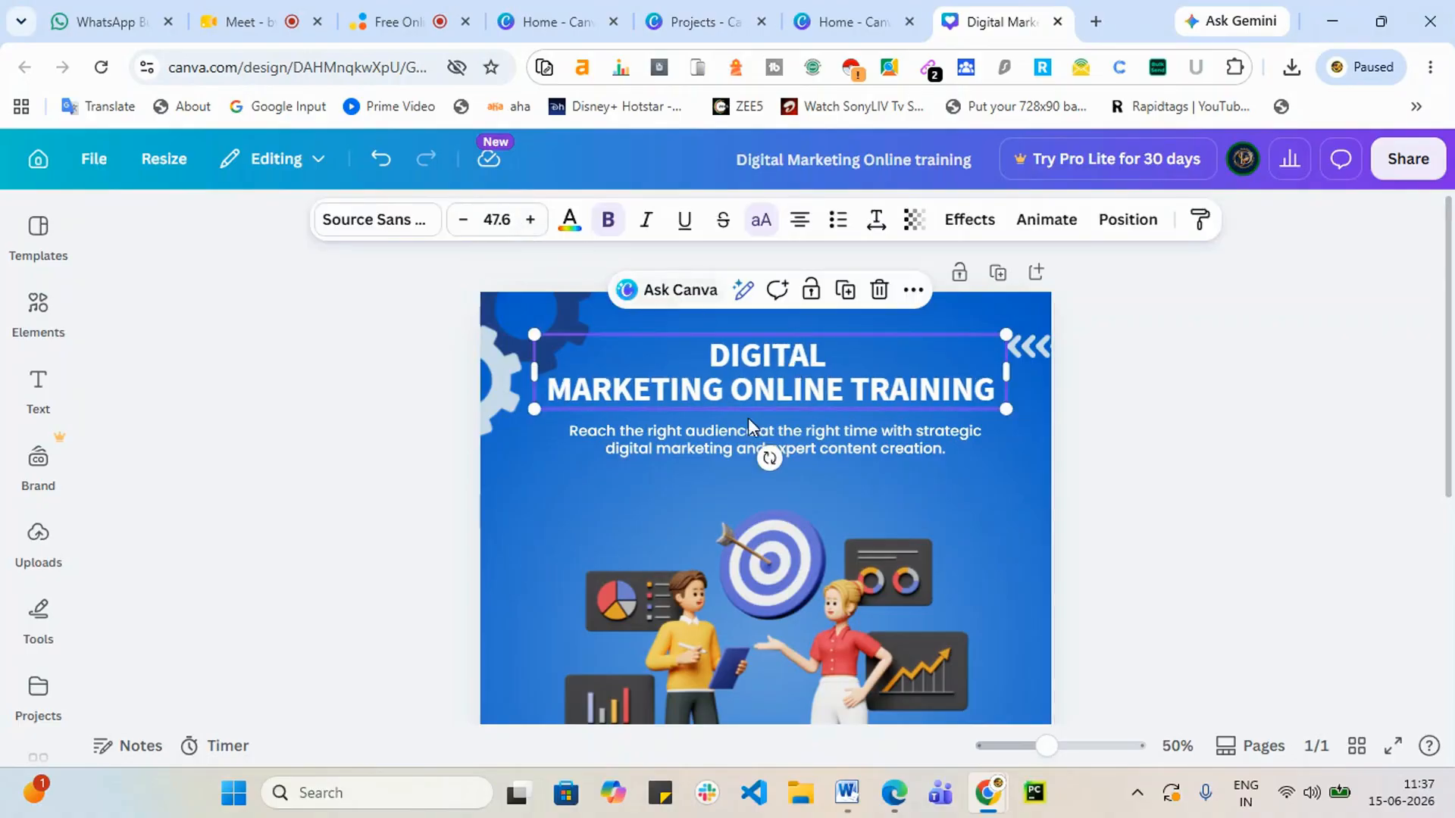
pyautogui.click(817, 386)
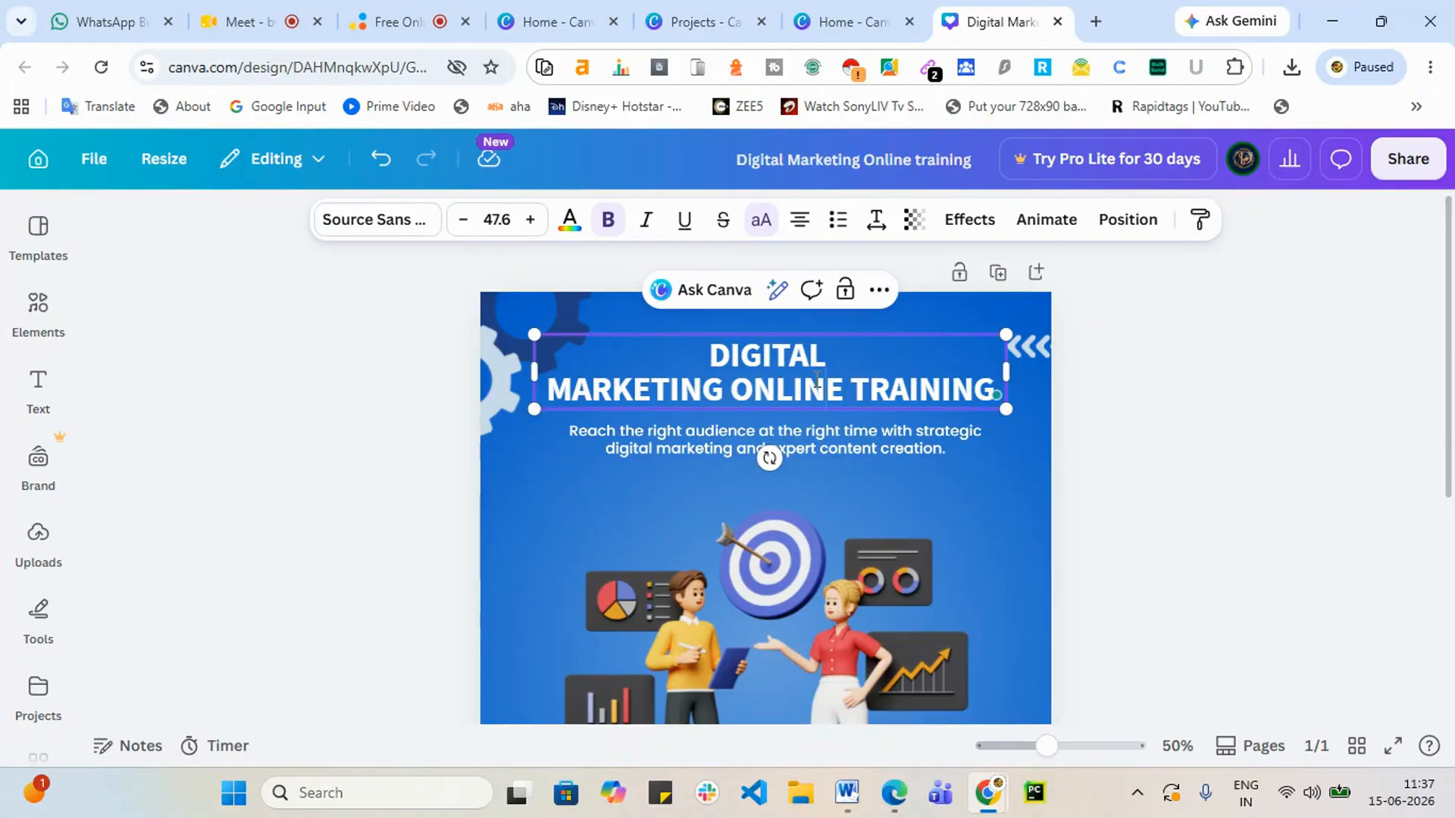
pyautogui.hotkey('ctrl', 'a')
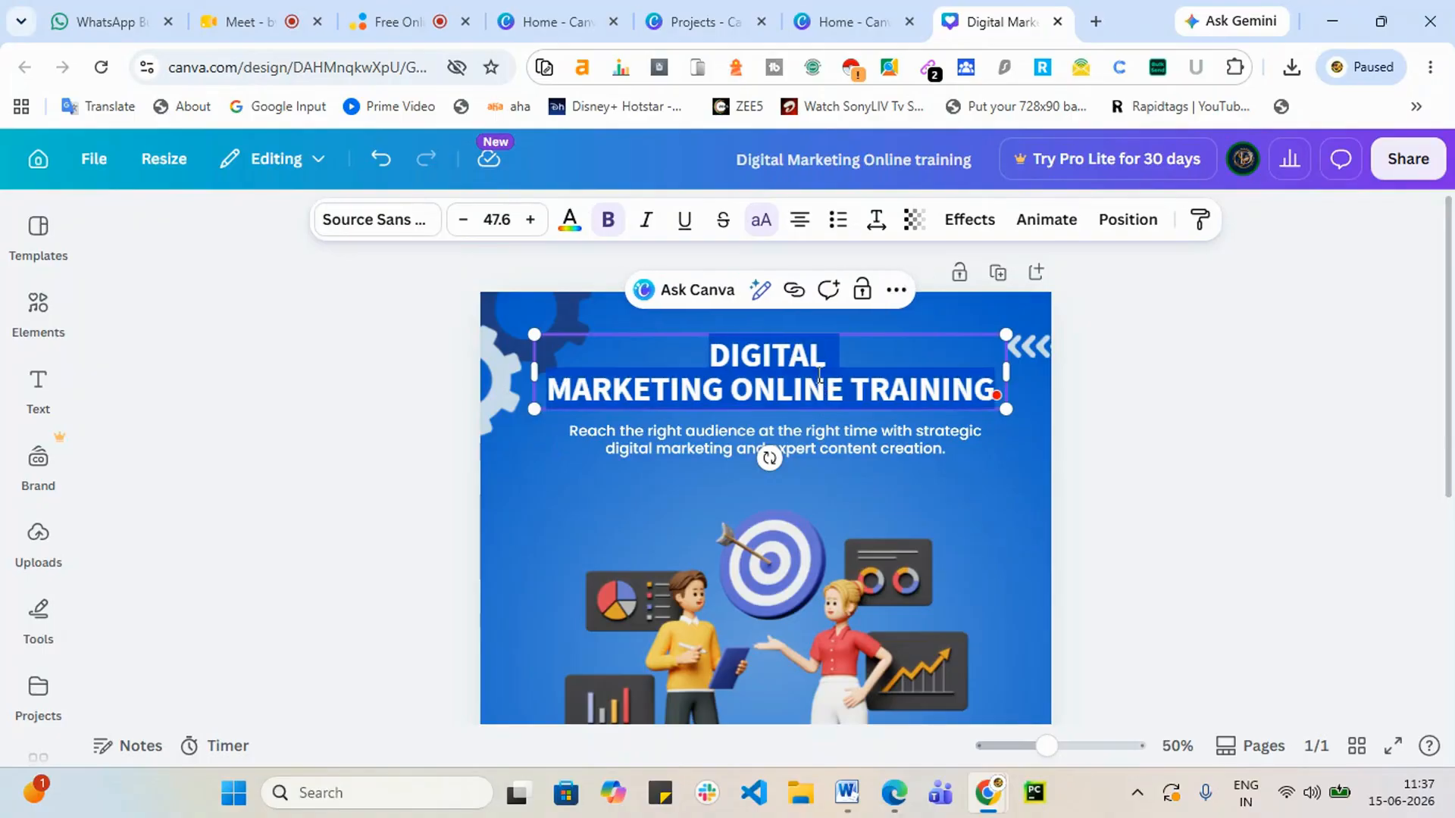
# Step: Set the heading font to Quando from the Recommended fonts list
pyautogui.click(356, 226)
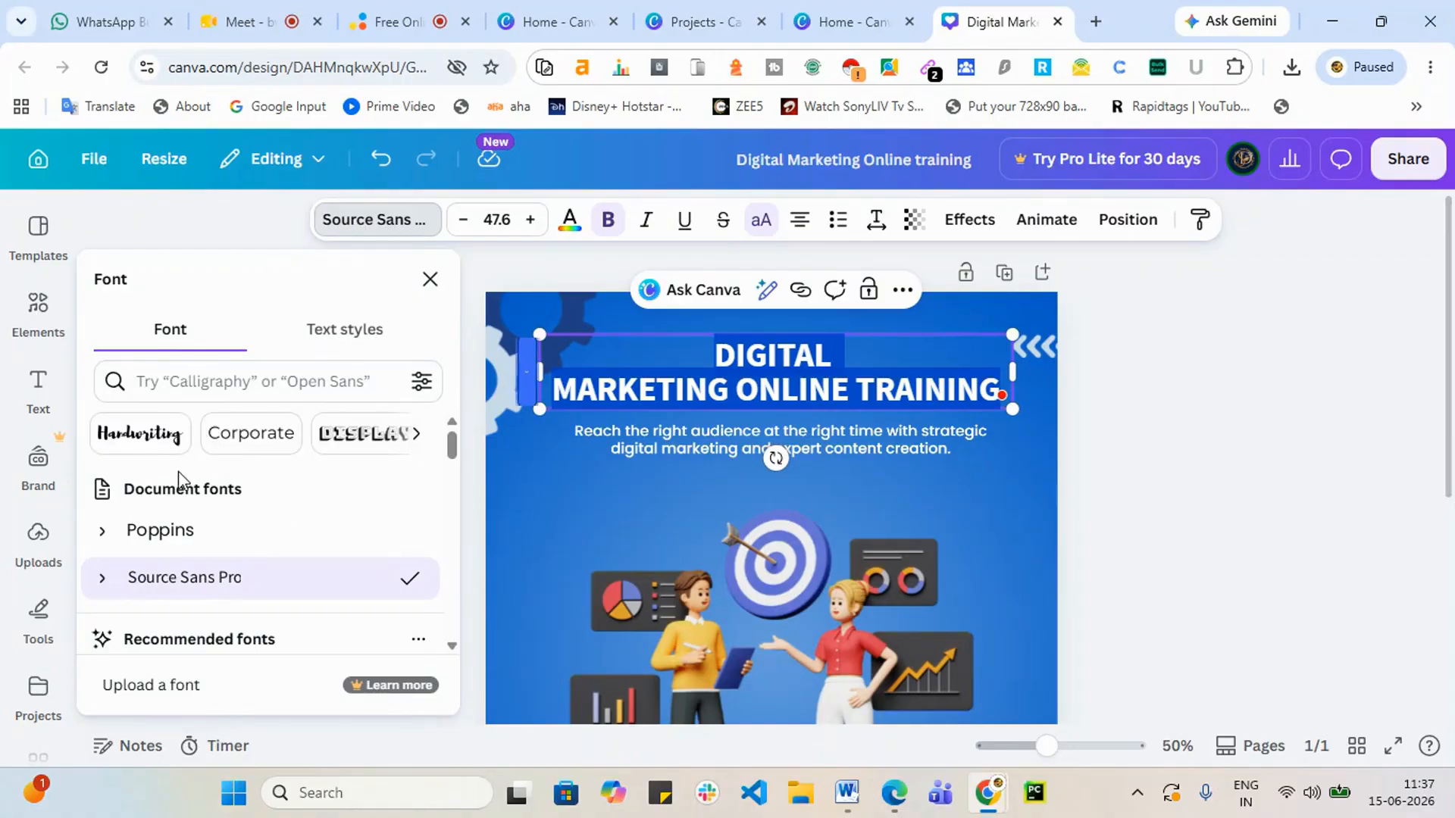
pyautogui.scroll(-3, 190, 530)
pyautogui.scroll(-2, 189, 568)
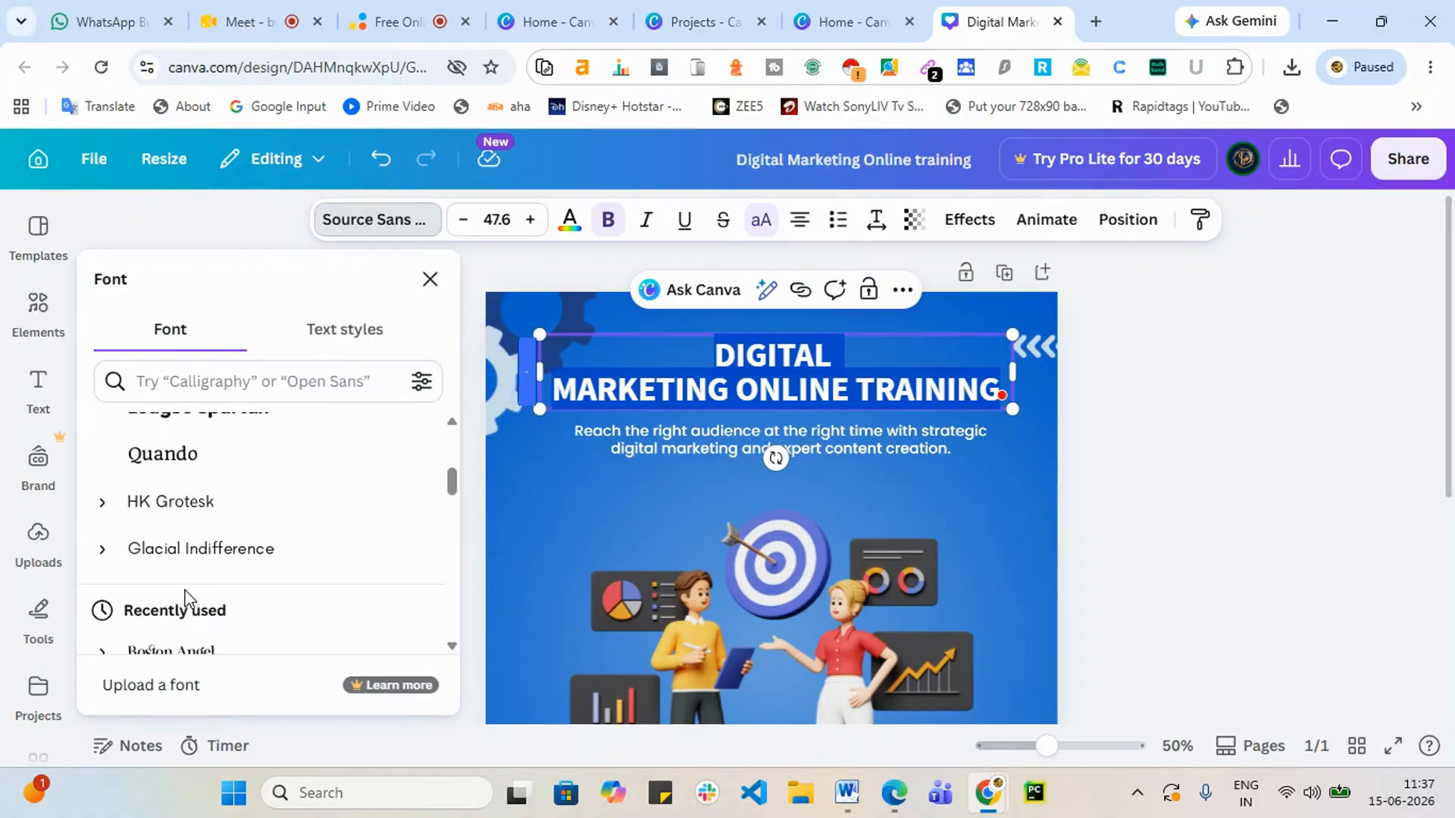
pyautogui.click(170, 476)
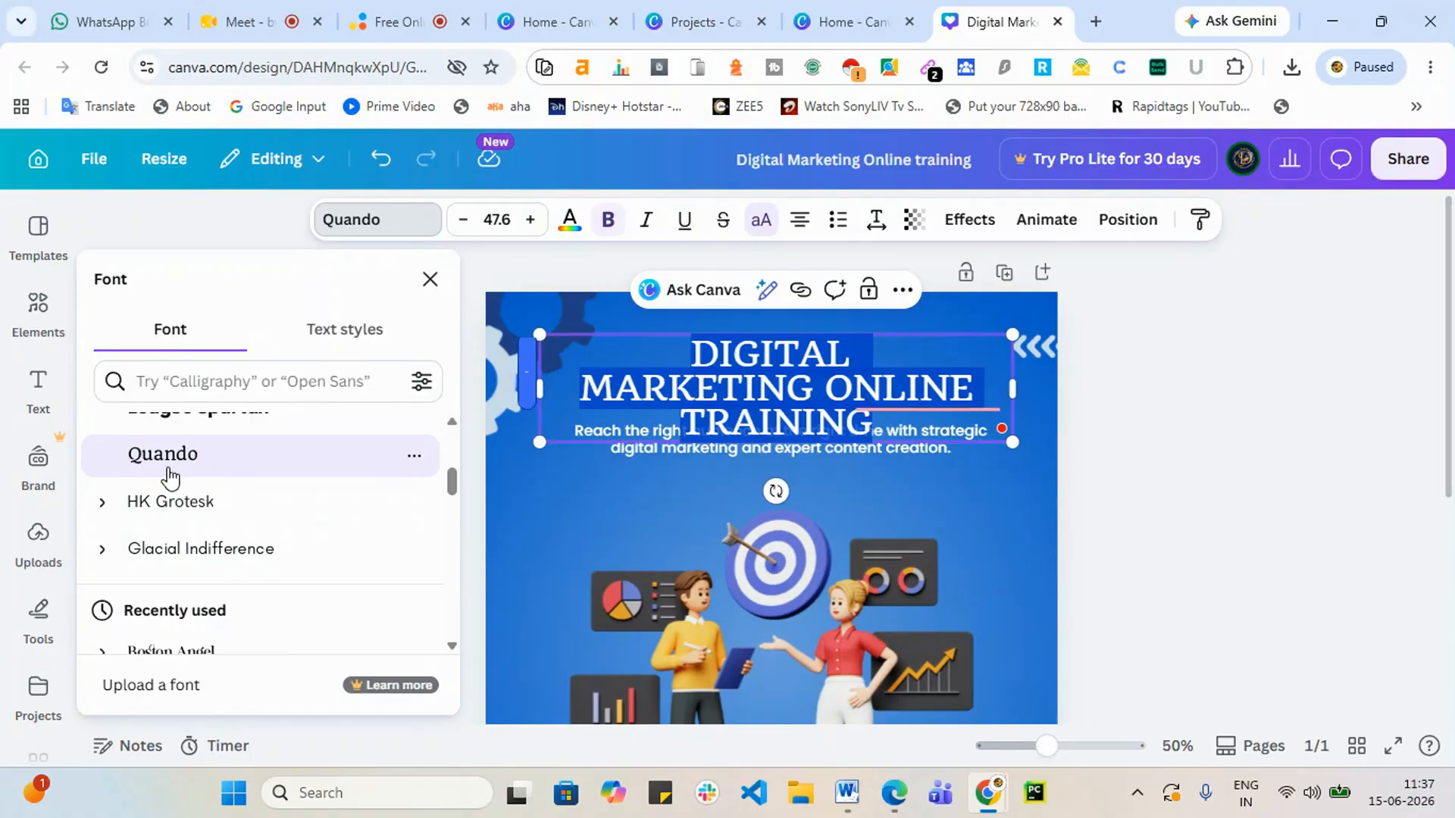
pyautogui.scroll(-3, 149, 546)
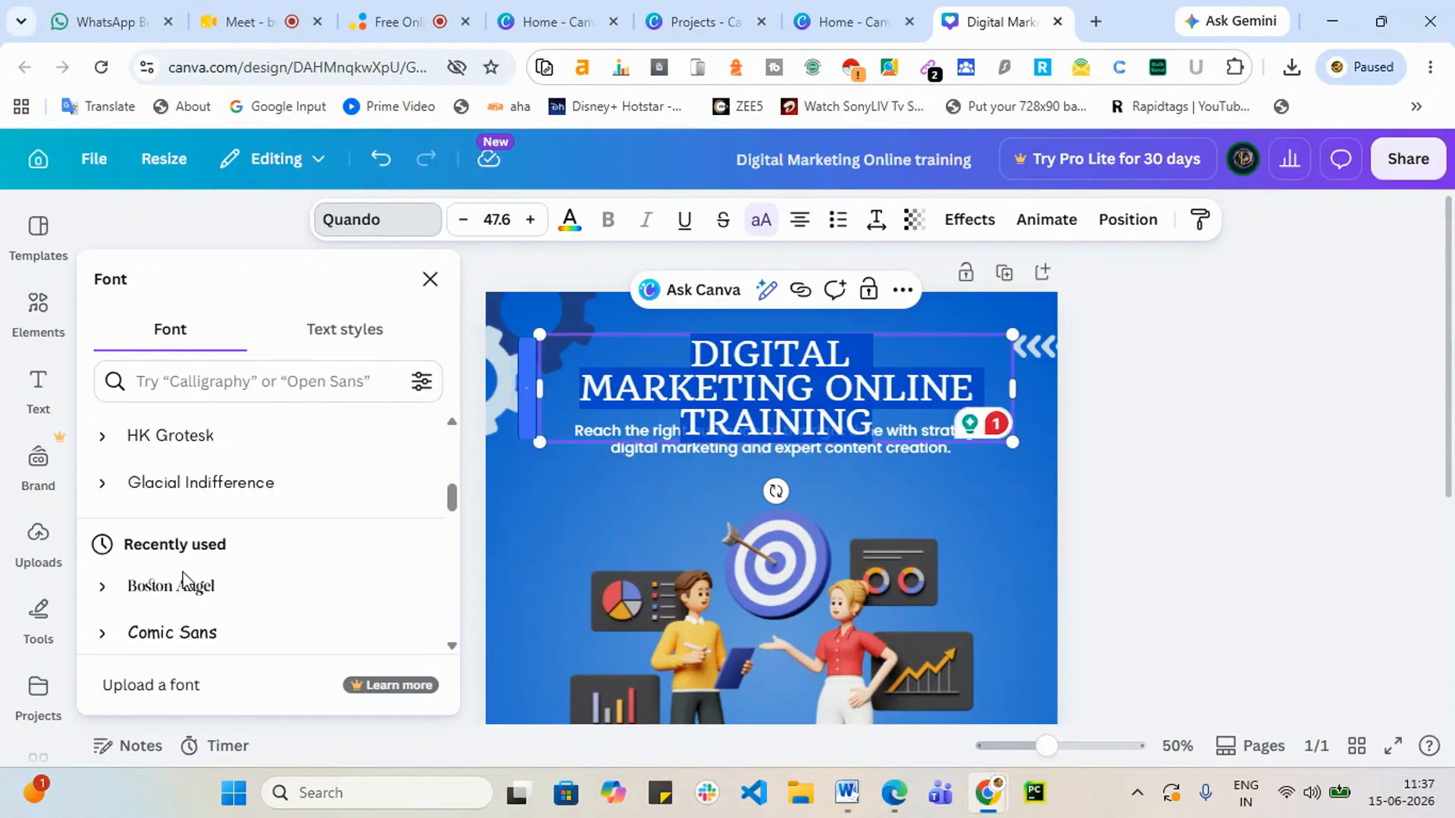
pyautogui.scroll(-2, 221, 594)
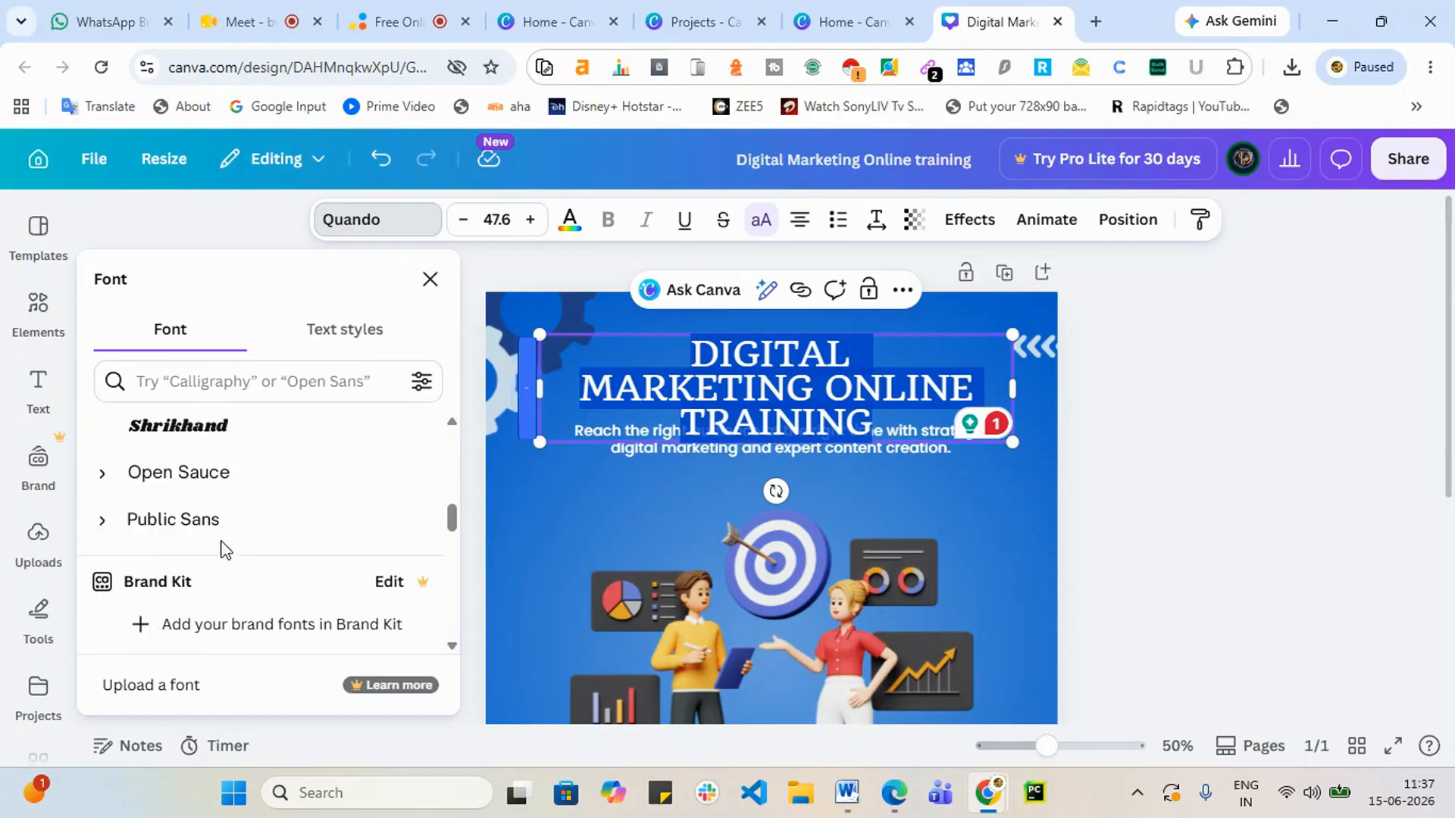
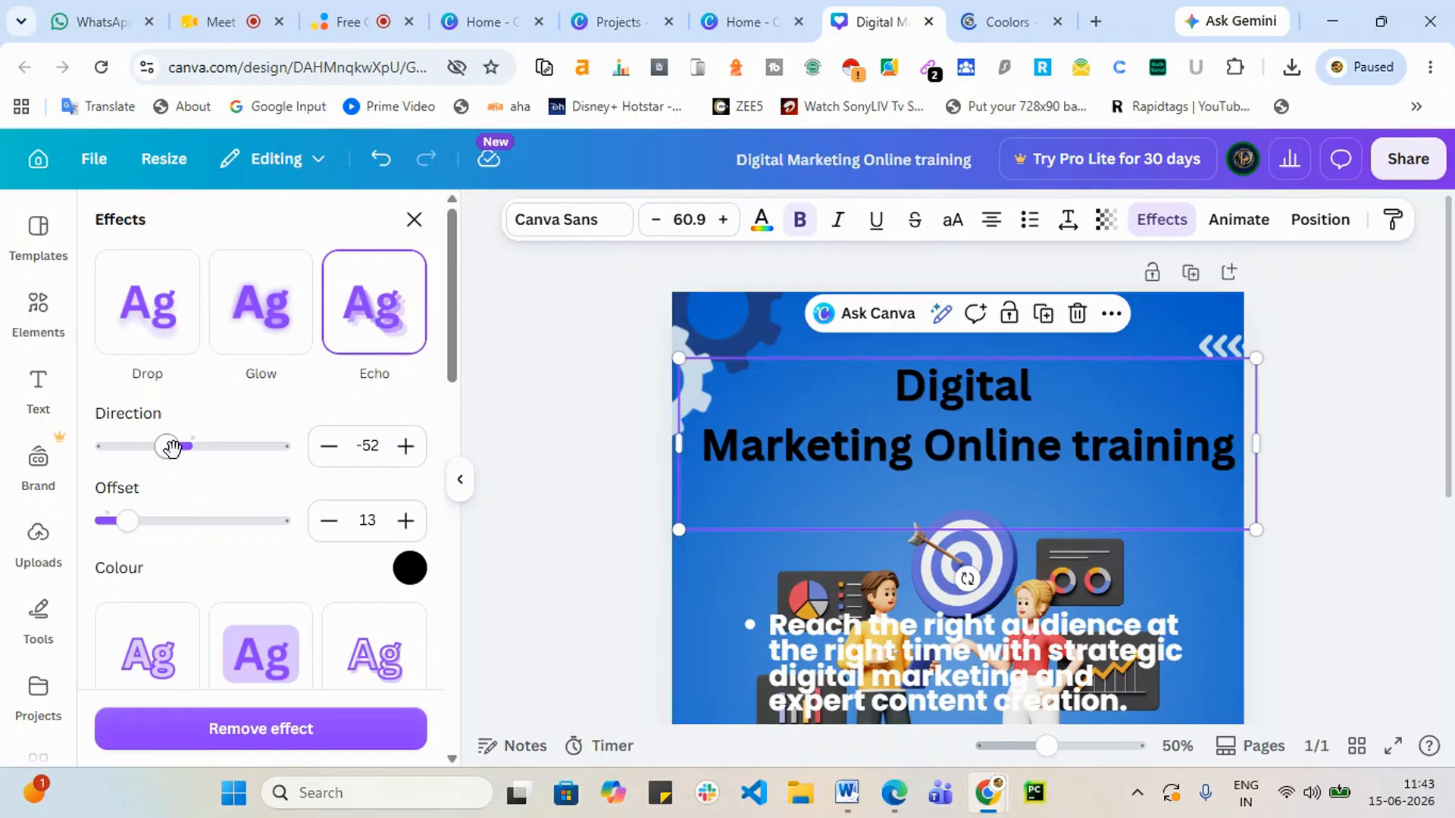
# Step: Give the heading's Echo effect a white colour, offset 26 and direction -79
pyautogui.moveTo(167, 447); pyautogui.dragTo(150, 474)
pyautogui.click(410, 570)
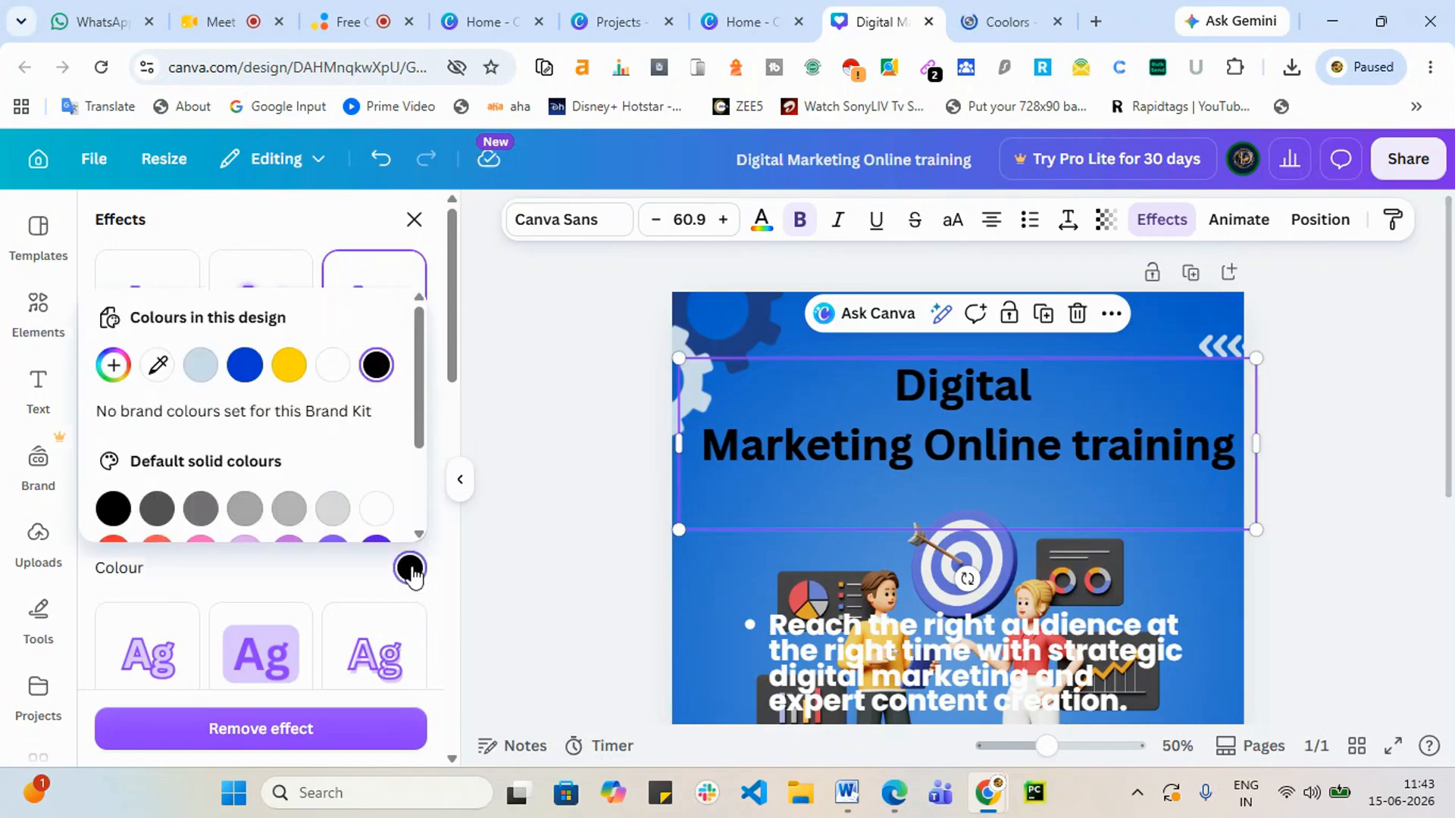
pyautogui.click(332, 366)
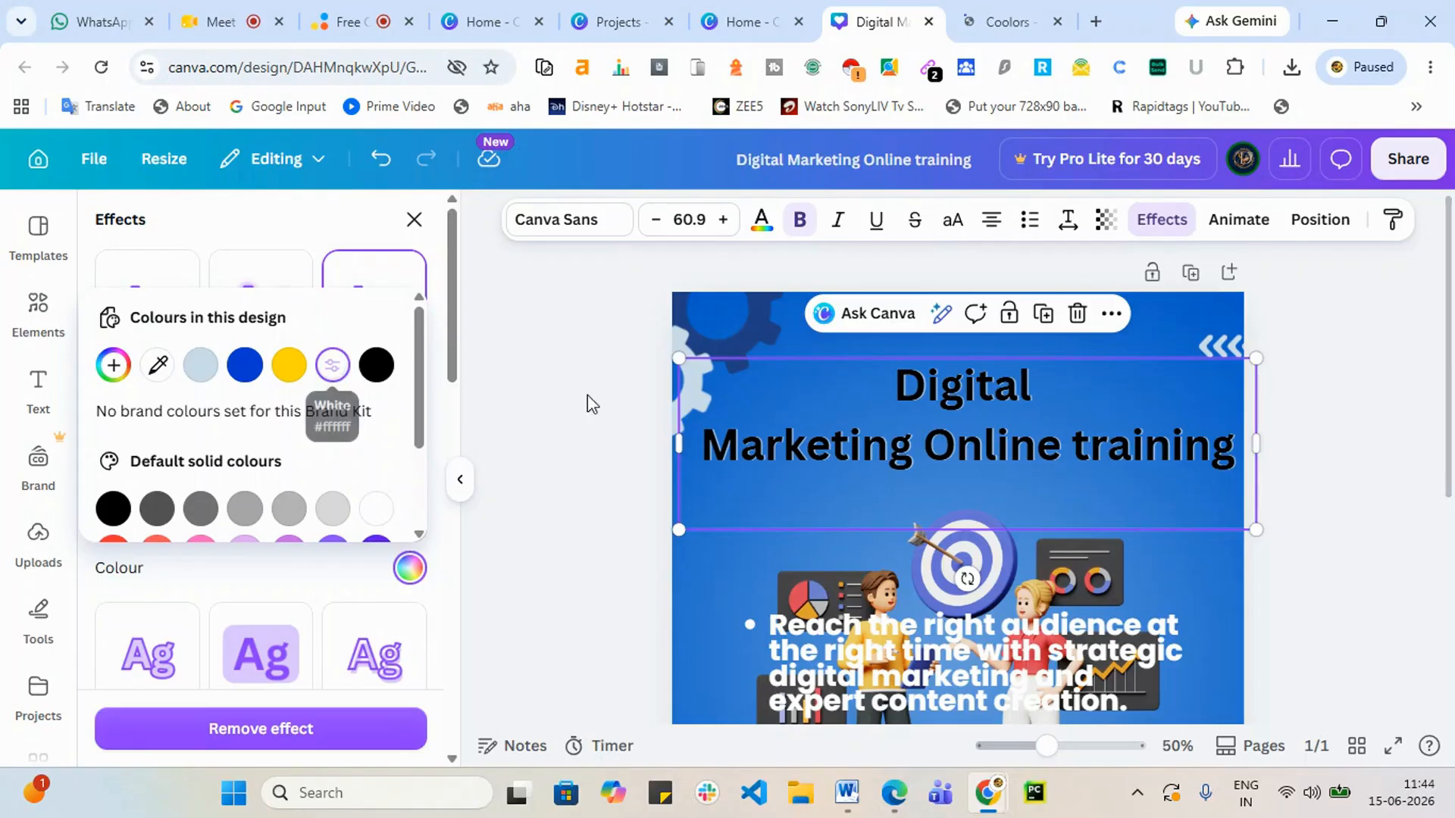
pyautogui.click(436, 339)
pyautogui.moveTo(127, 520); pyautogui.dragTo(300, 510)
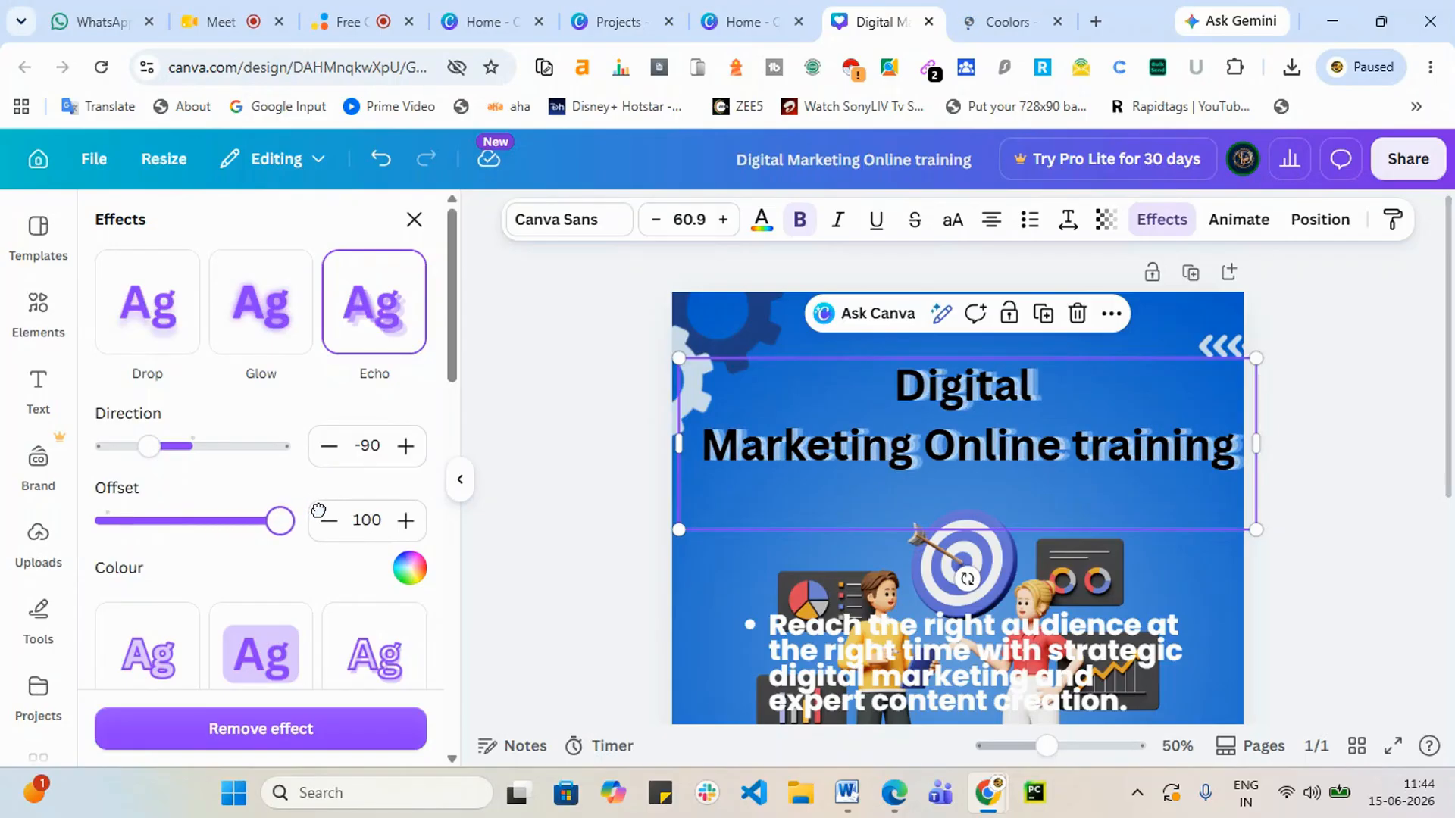
pyautogui.moveTo(314, 508); pyautogui.dragTo(153, 531)
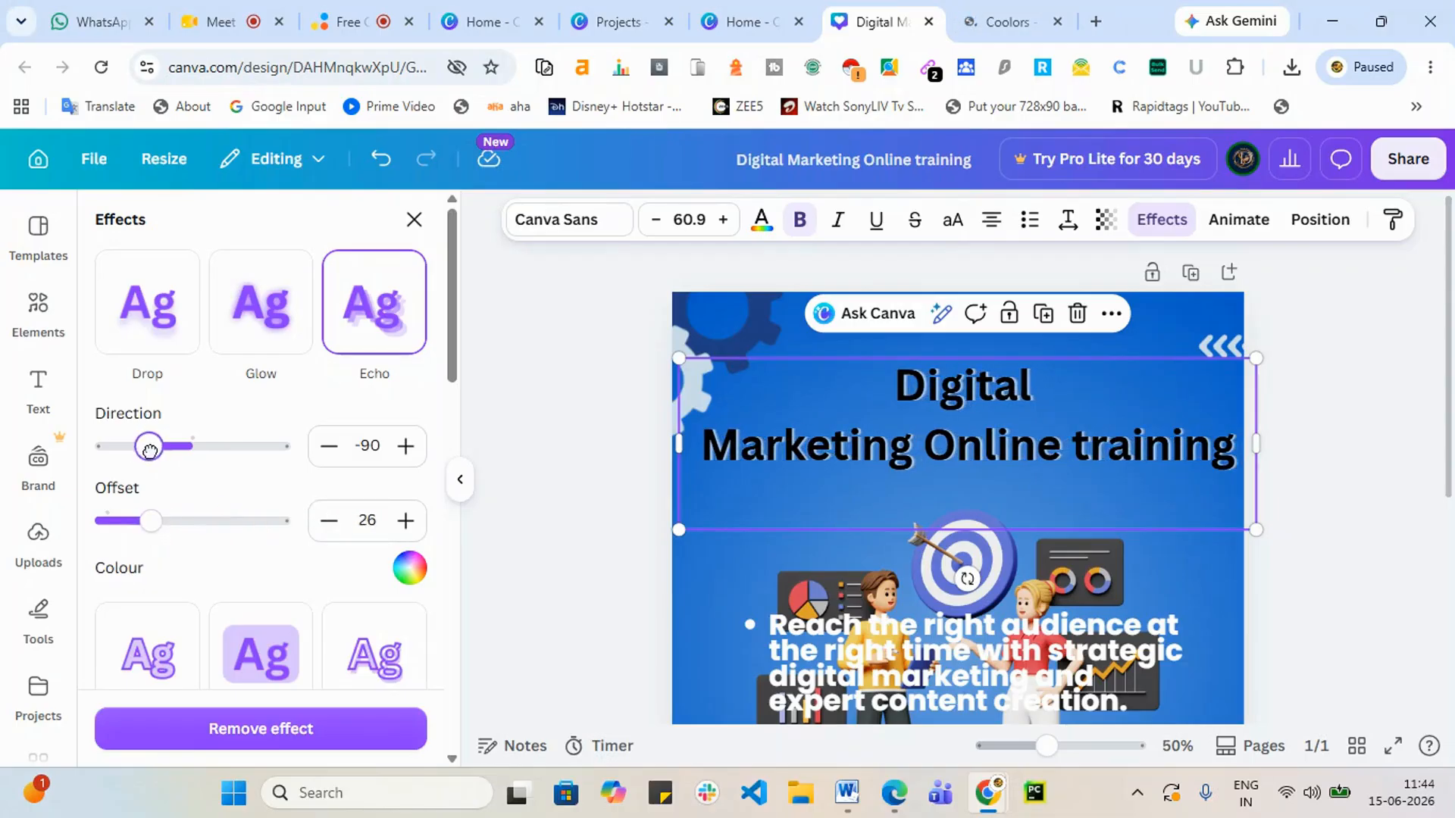
pyautogui.moveTo(150, 446); pyautogui.dragTo(192, 447)
# Step: Try the Hollow effect on the heading and adjust its outline thickness
pyautogui.scroll(-3, 230, 561)
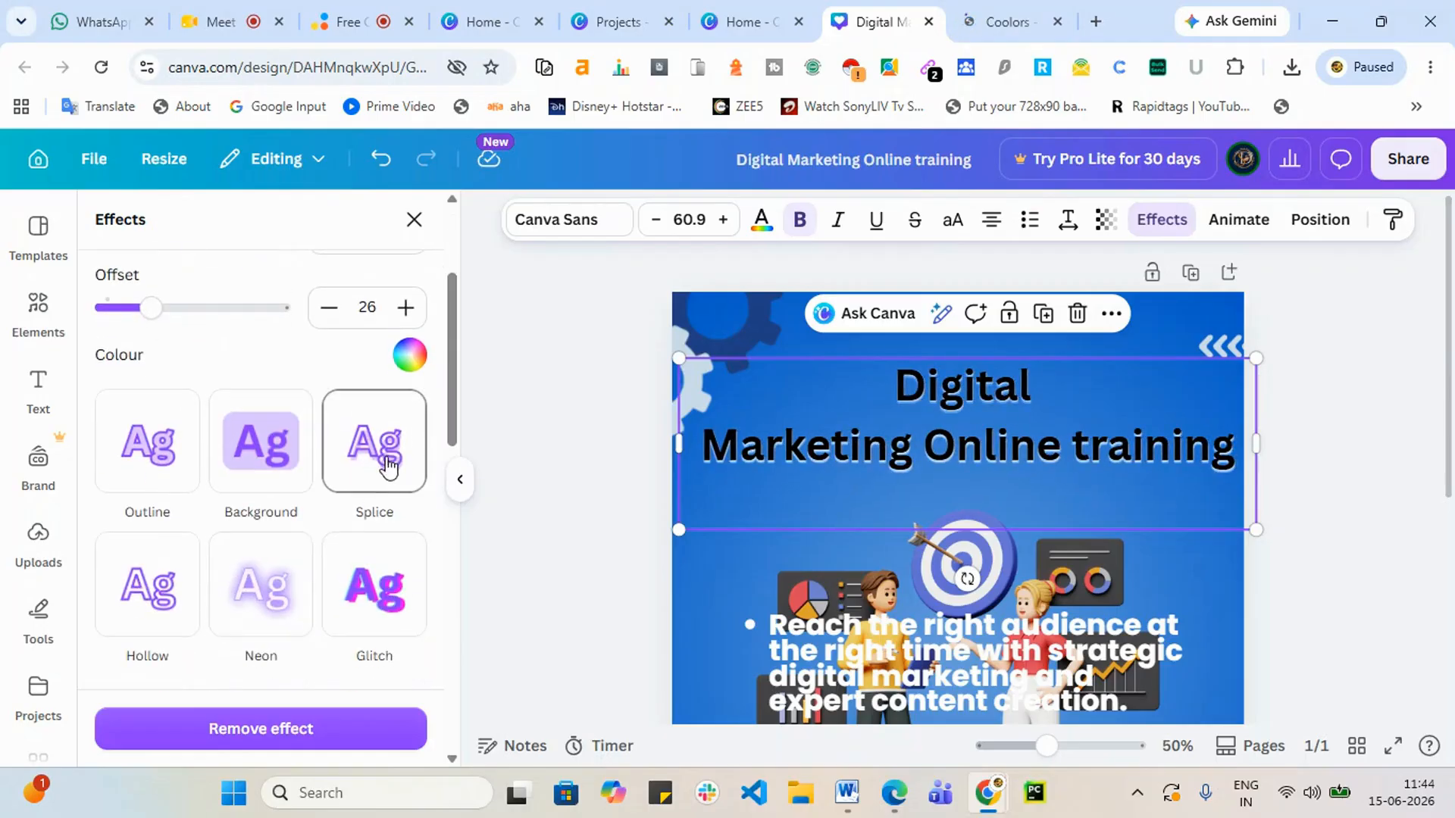
pyautogui.scroll(-5, 375, 455)
pyautogui.scroll(-3, 379, 537)
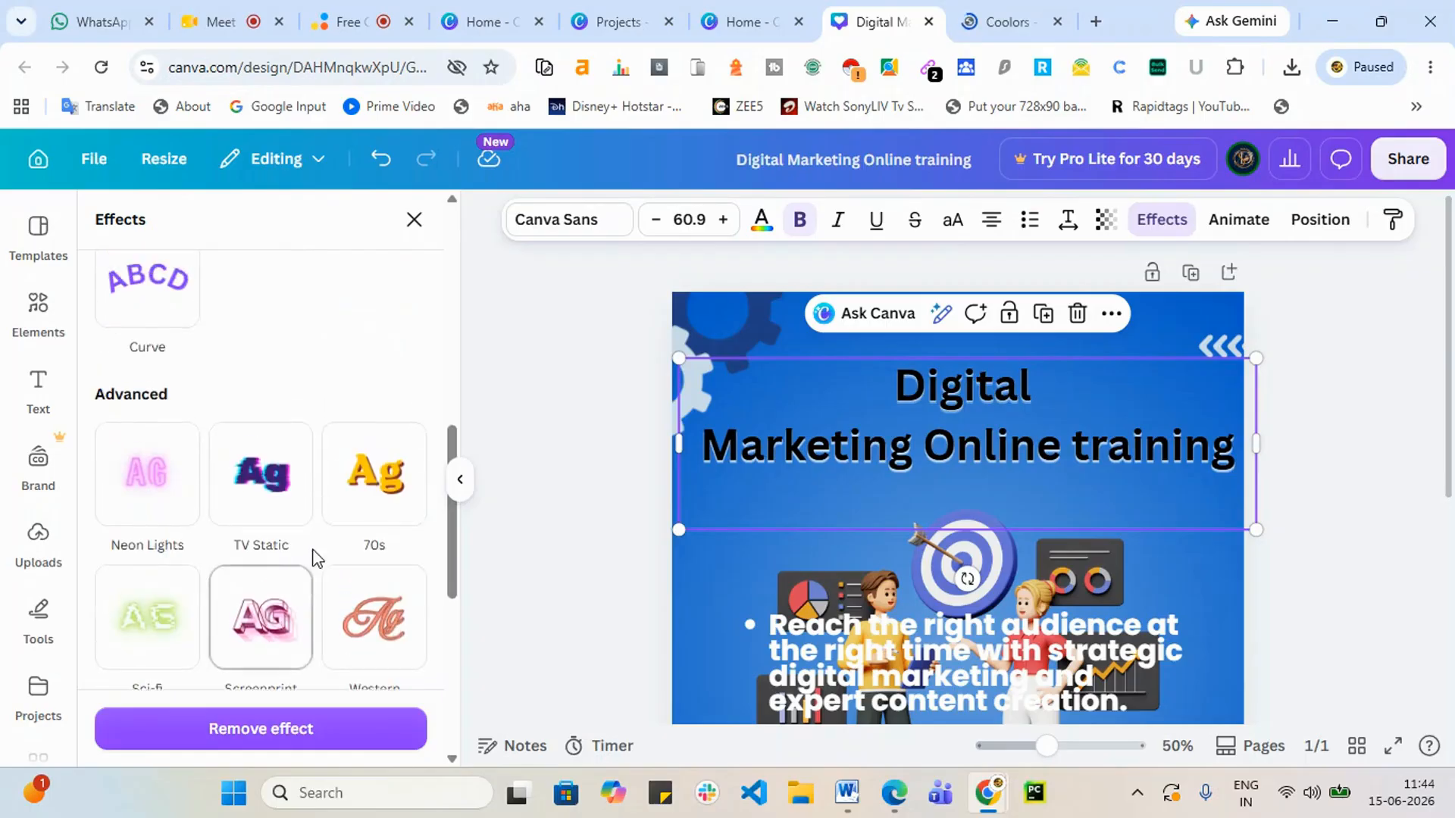
pyautogui.scroll(5, 315, 544)
pyautogui.click(156, 498)
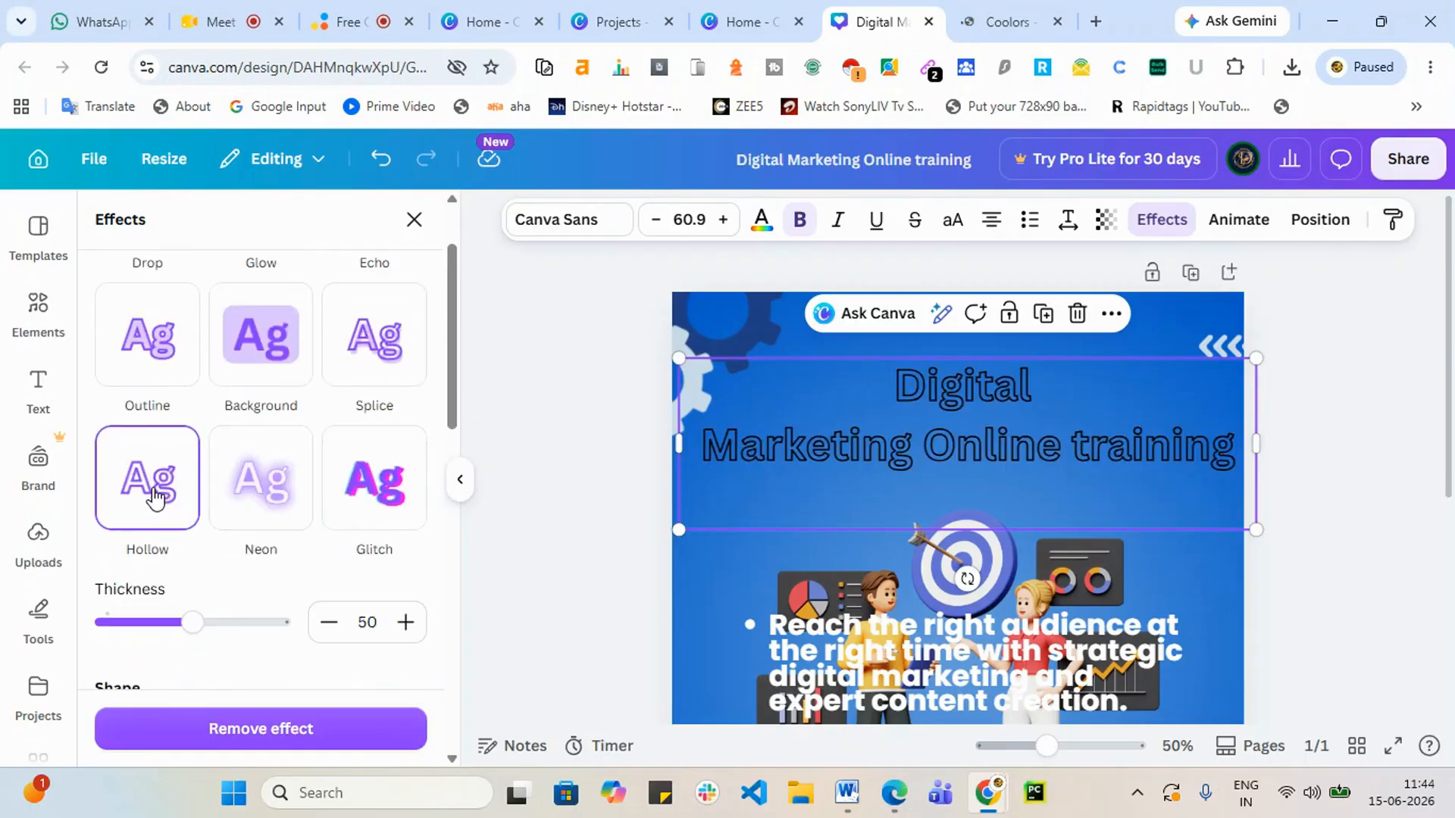
pyautogui.scroll(-3, 250, 510)
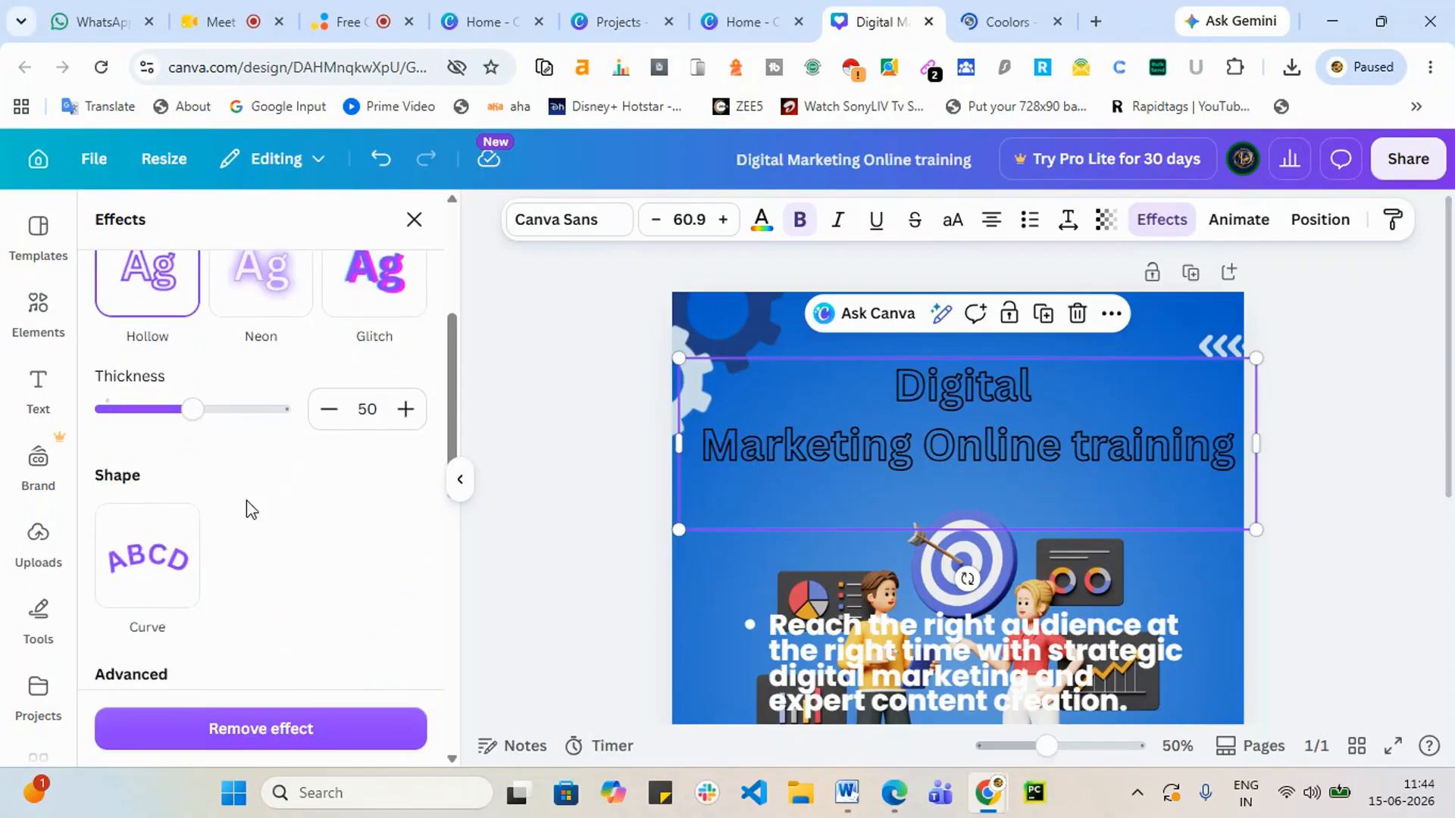
pyautogui.moveTo(193, 410); pyautogui.dragTo(231, 441)
# Step: Switch the heading to the Western effect with a much thicker outline
pyautogui.scroll(-5, 243, 454)
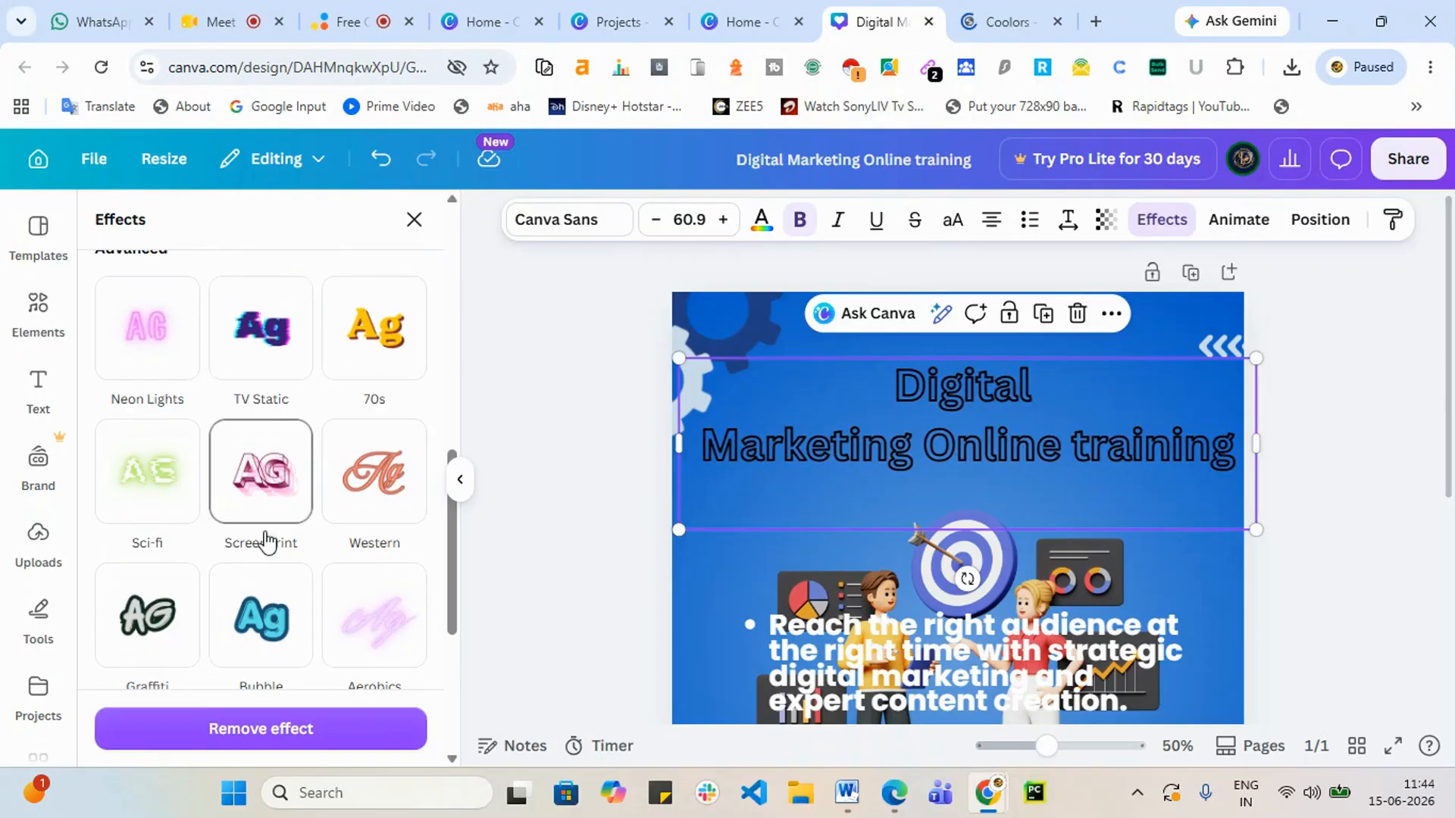
pyautogui.scroll(1, 273, 553)
pyautogui.scroll(-2, 326, 569)
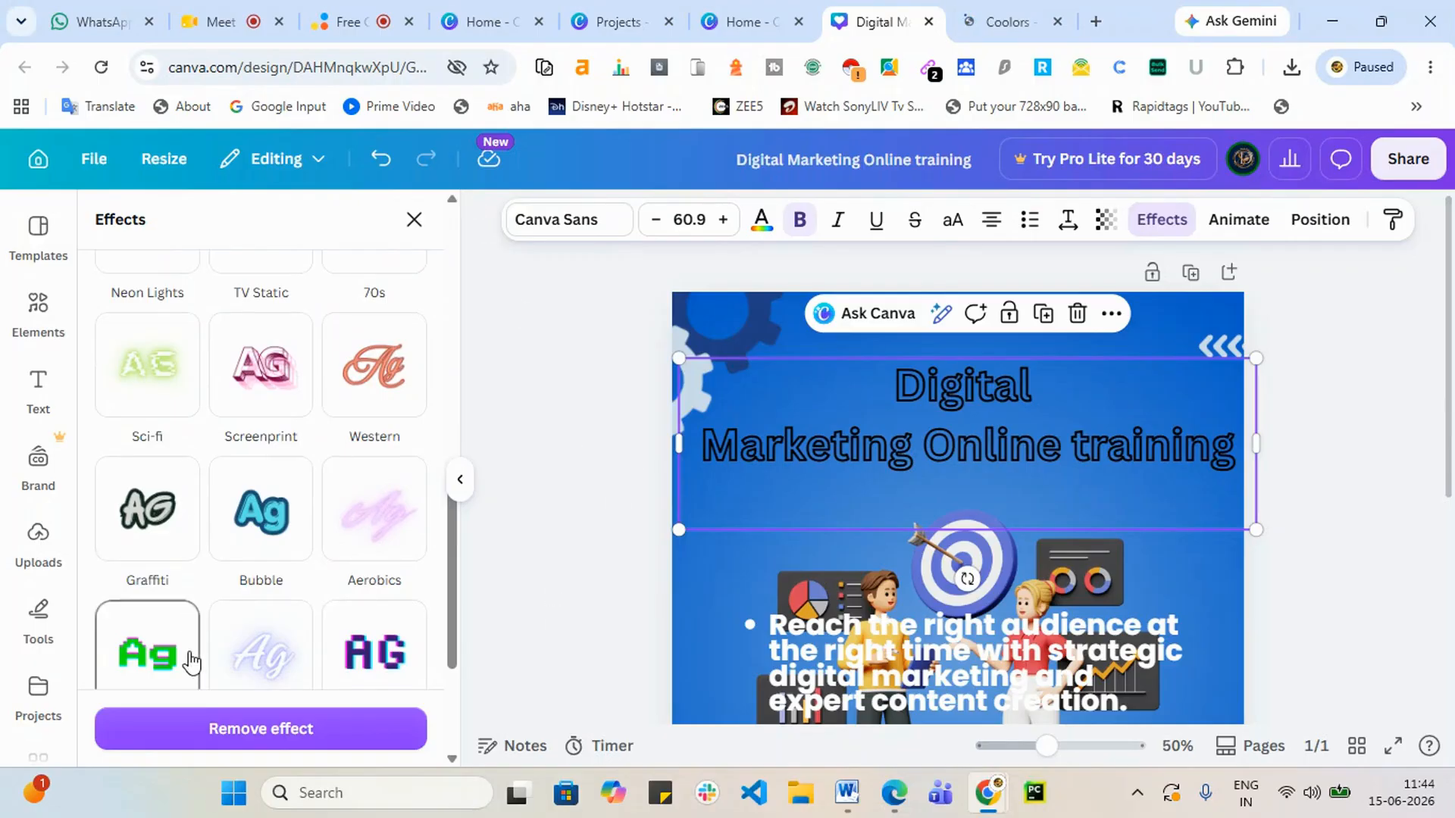
pyautogui.click(385, 378)
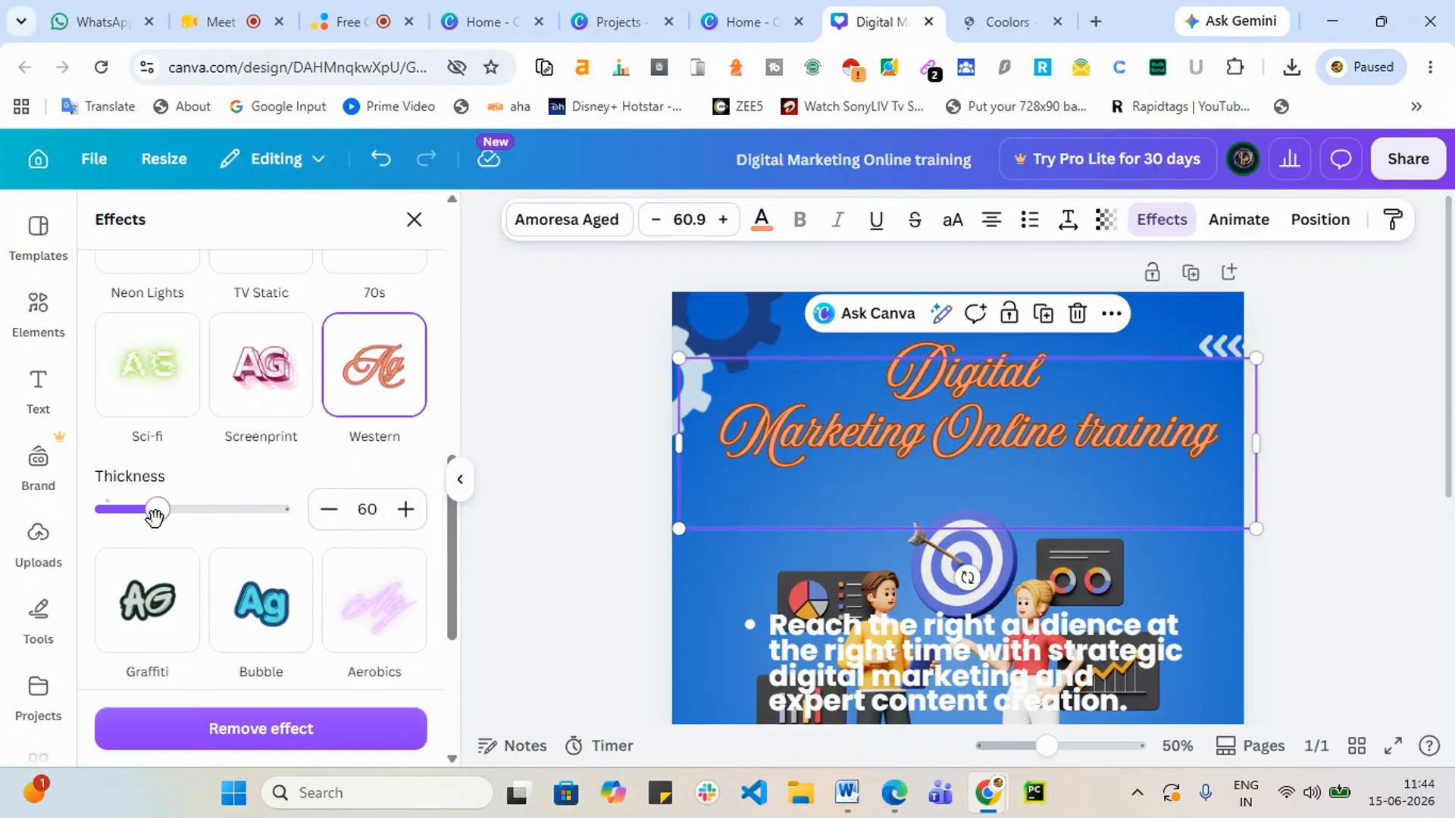
pyautogui.moveTo(154, 515); pyautogui.dragTo(322, 517)
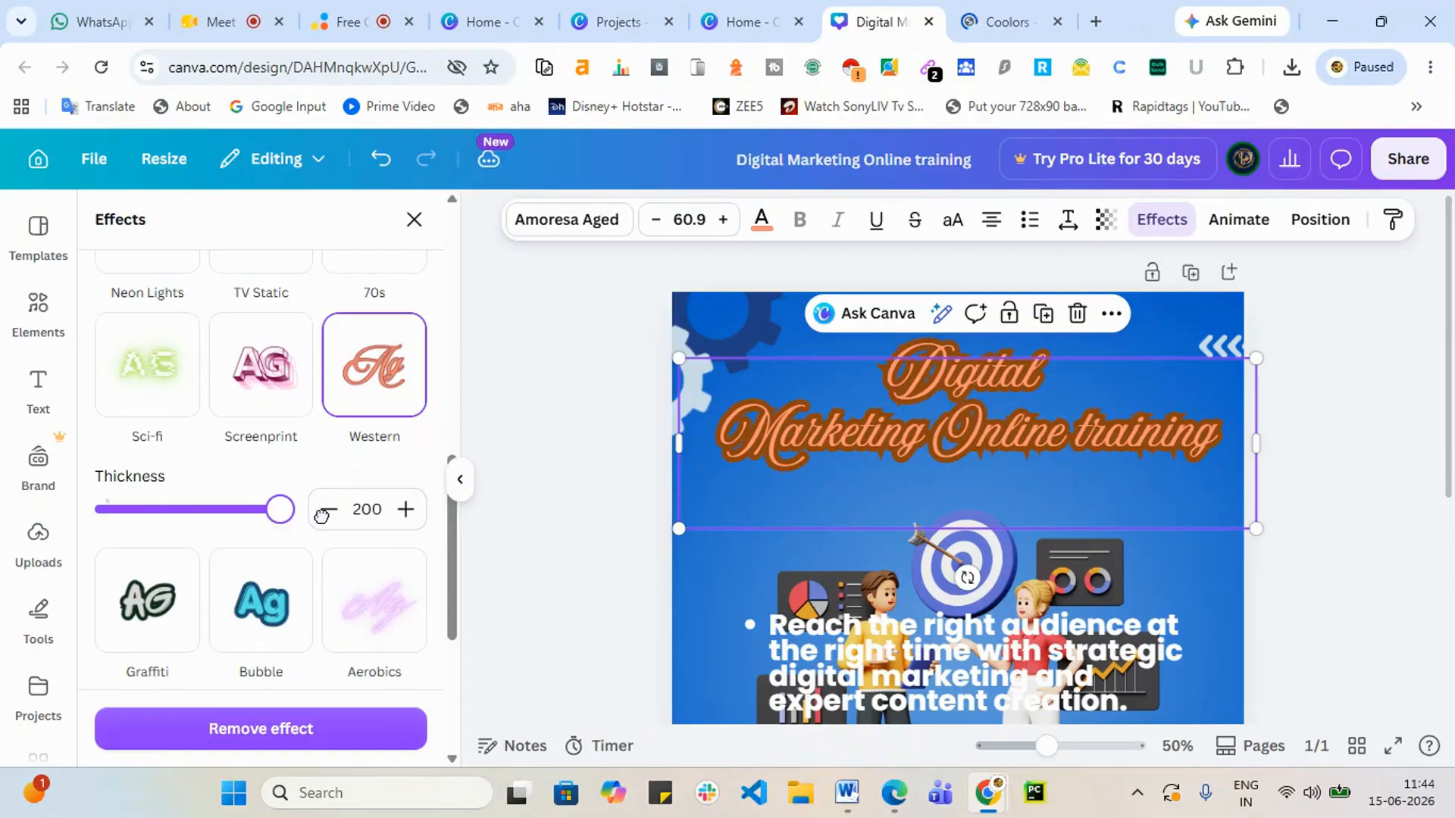
pyautogui.moveTo(172, 509); pyautogui.dragTo(225, 509)
# Step: Apply the Graffiti effect to the heading and set its thickness to 200
pyautogui.scroll(-1, 258, 588)
pyautogui.scroll(-4, 258, 587)
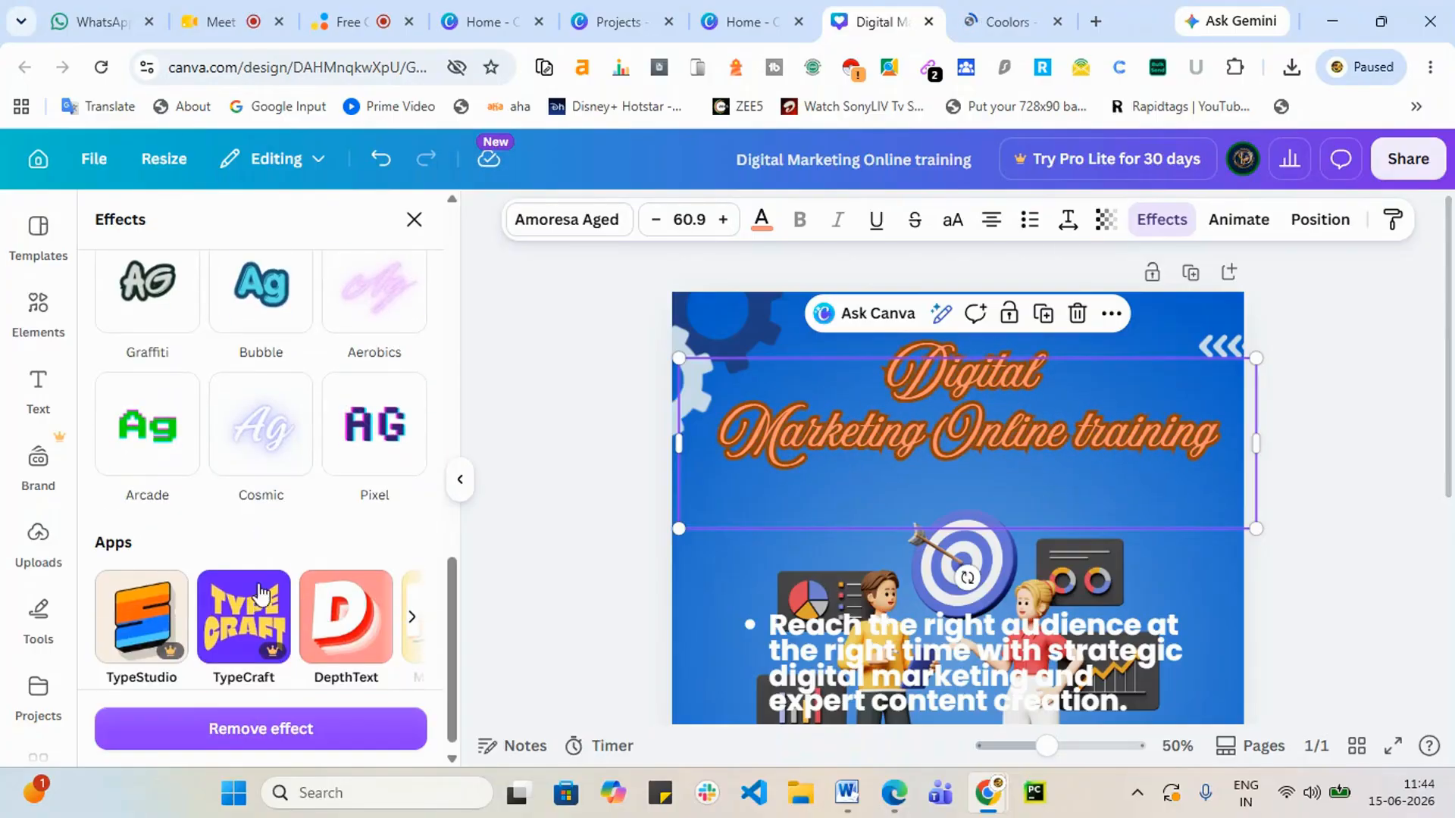
pyautogui.click(158, 288)
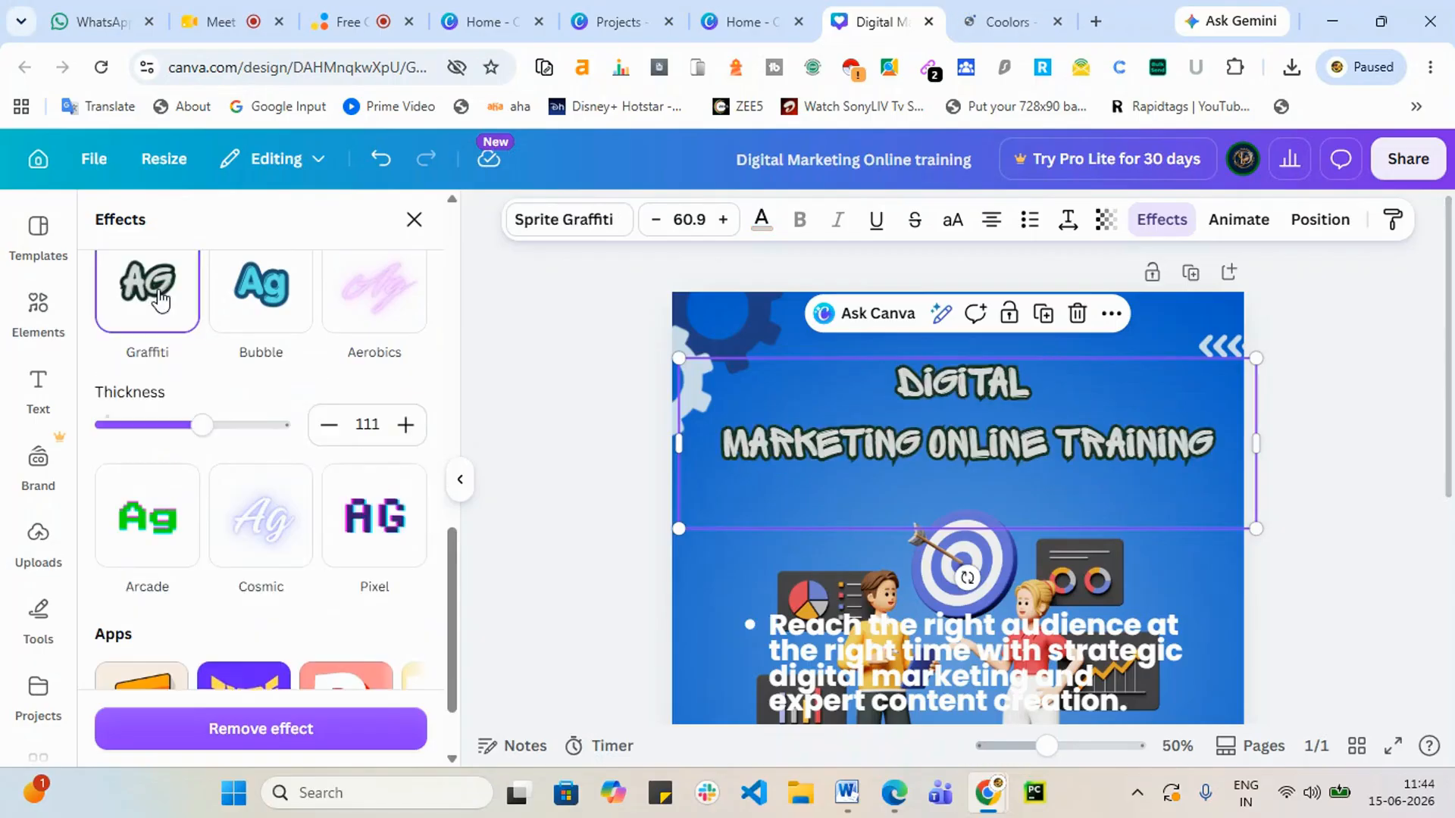
pyautogui.moveTo(201, 426); pyautogui.dragTo(284, 428)
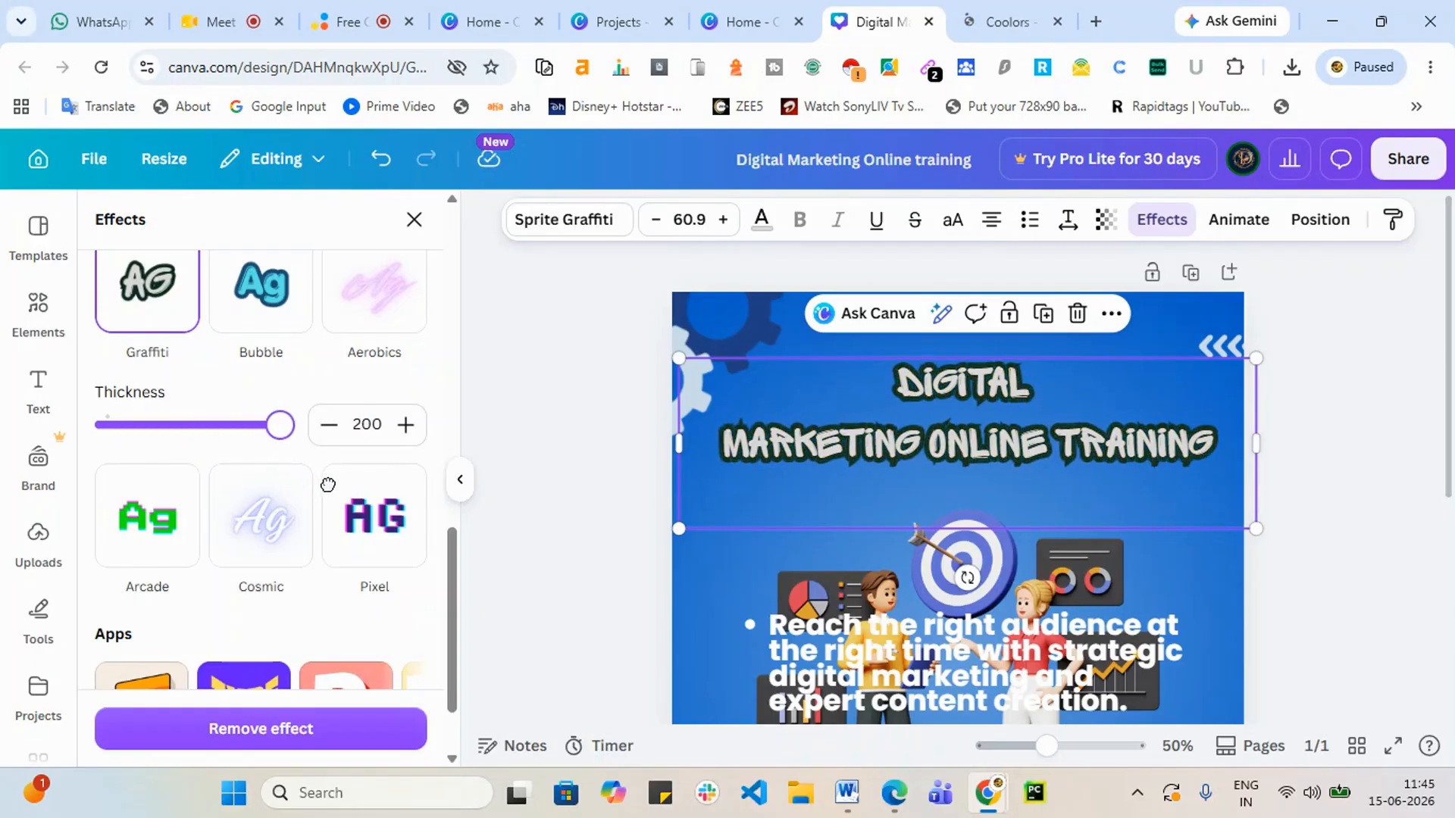
pyautogui.moveTo(328, 485); pyautogui.dragTo(291, 493)
pyautogui.scroll(-2, 285, 557)
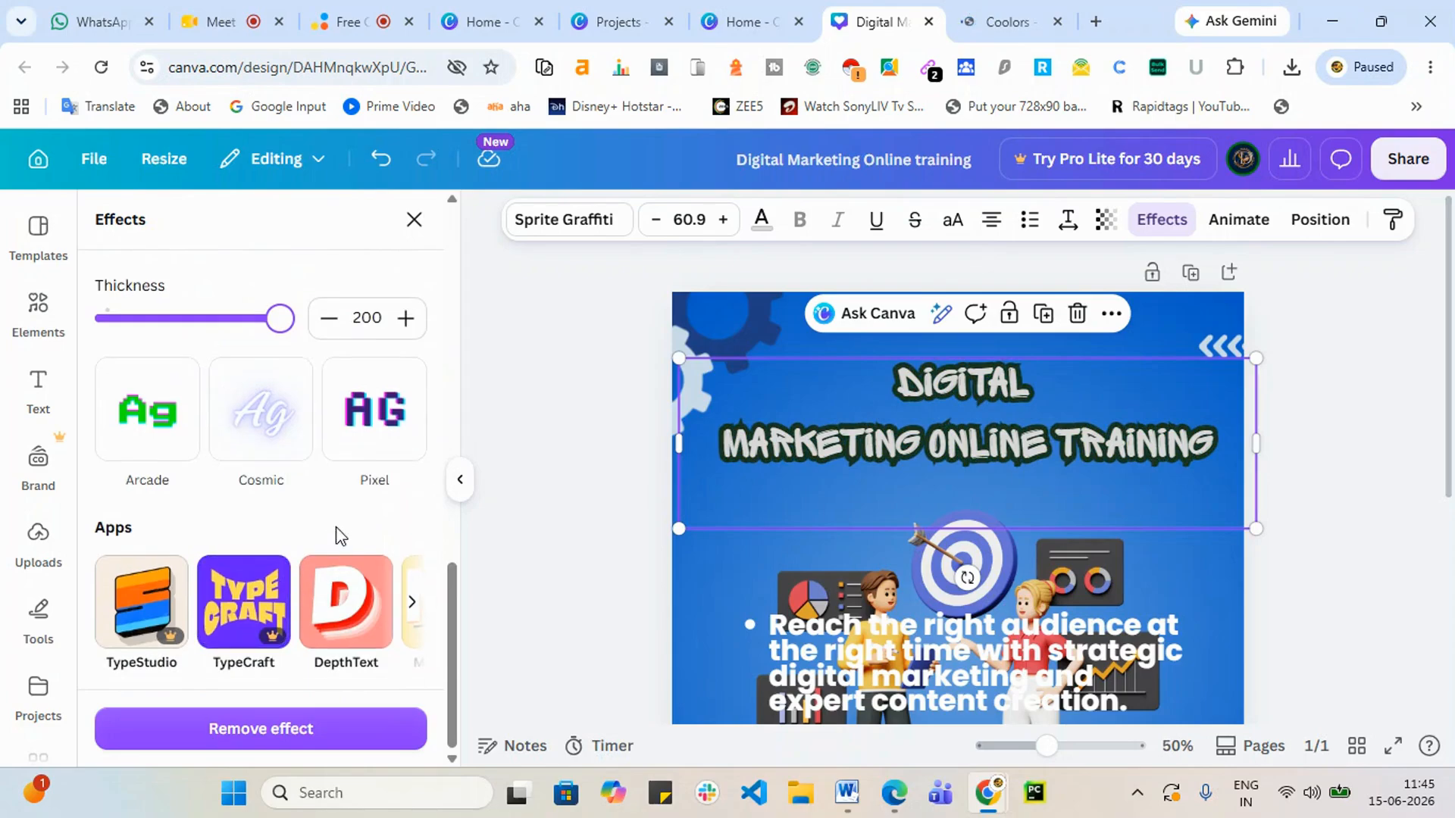
# Step: Apply the Pixel effect at offset 88 and narrow the heading to three lines
pyautogui.click(379, 397)
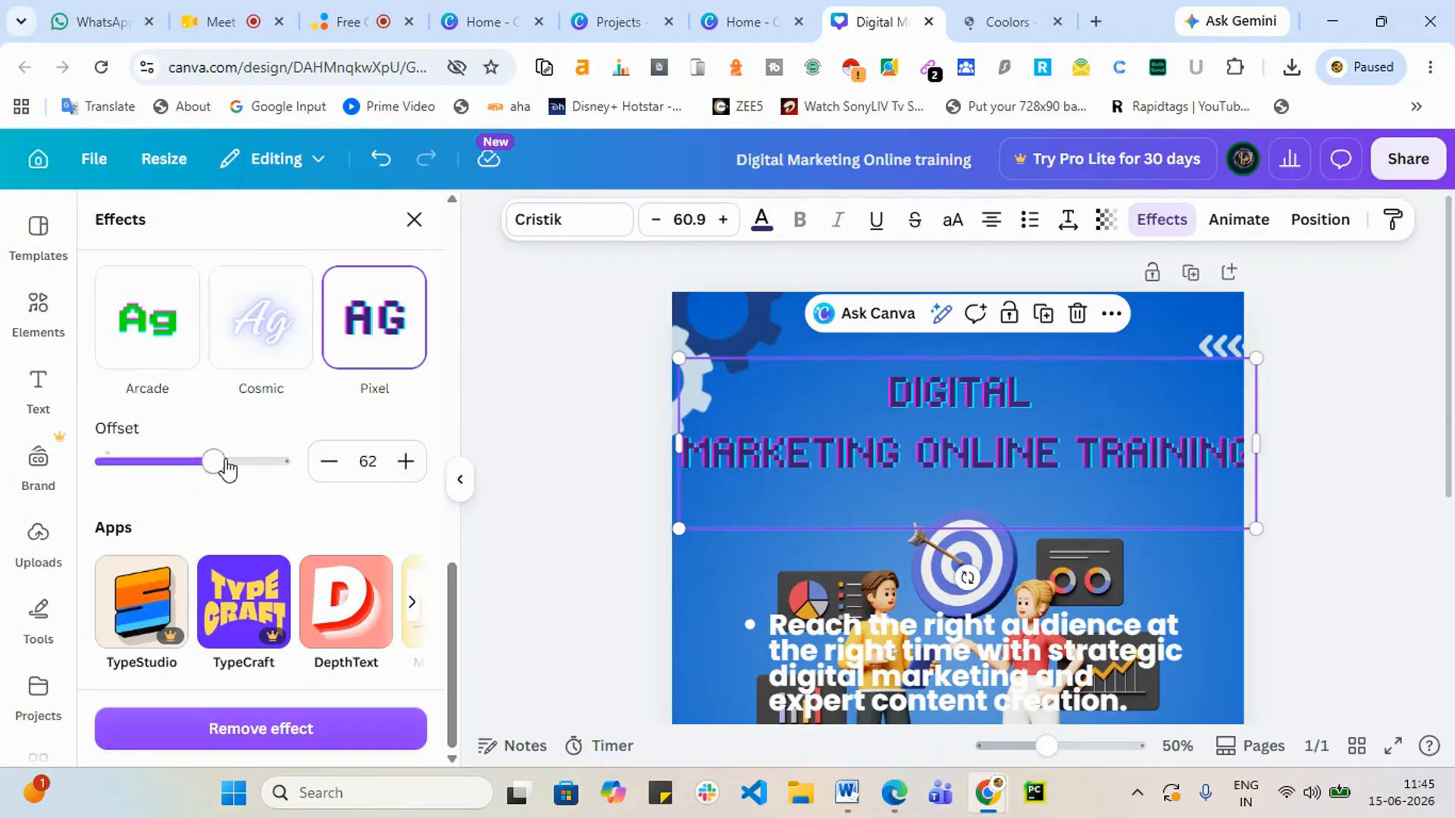
pyautogui.moveTo(217, 466); pyautogui.dragTo(259, 501)
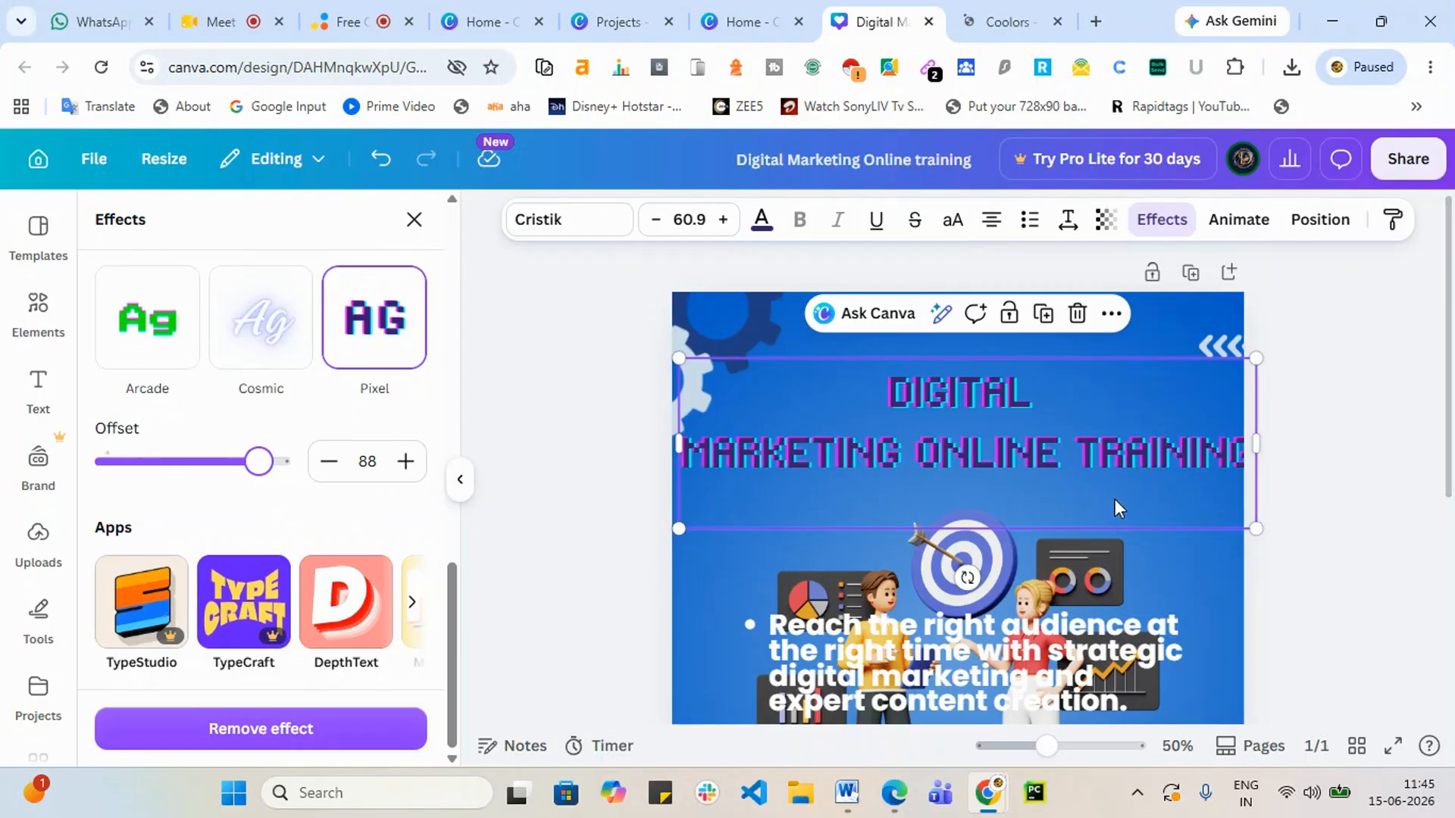
pyautogui.moveTo(1256, 445); pyautogui.dragTo(1209, 456)
# Step: Move the wrapped heading higher on the post
pyautogui.moveTo(964, 455); pyautogui.dragTo(956, 400)
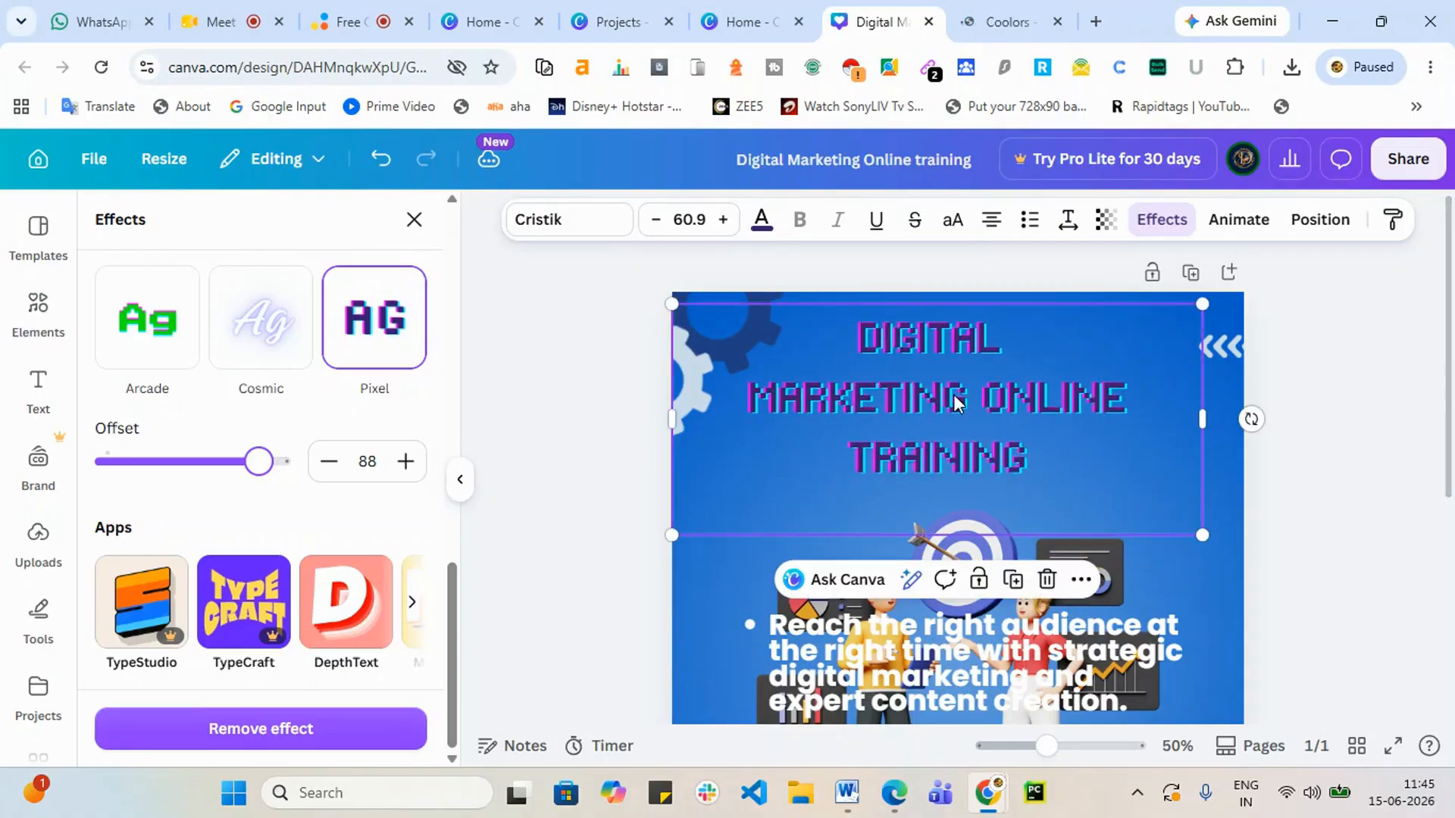
pyautogui.doubleClick(955, 395)
pyautogui.click(1049, 463)
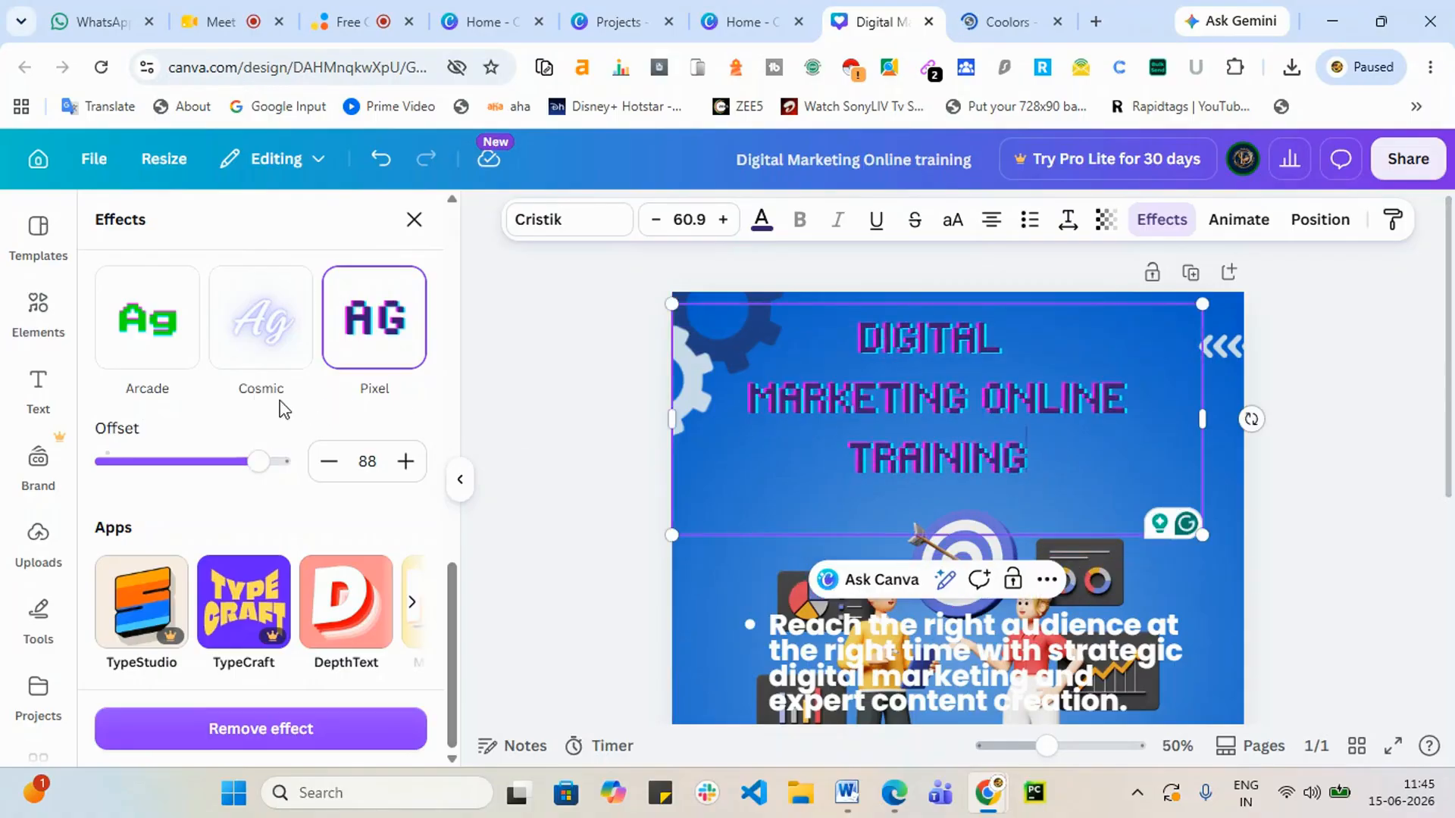
pyautogui.scroll(5, 301, 524)
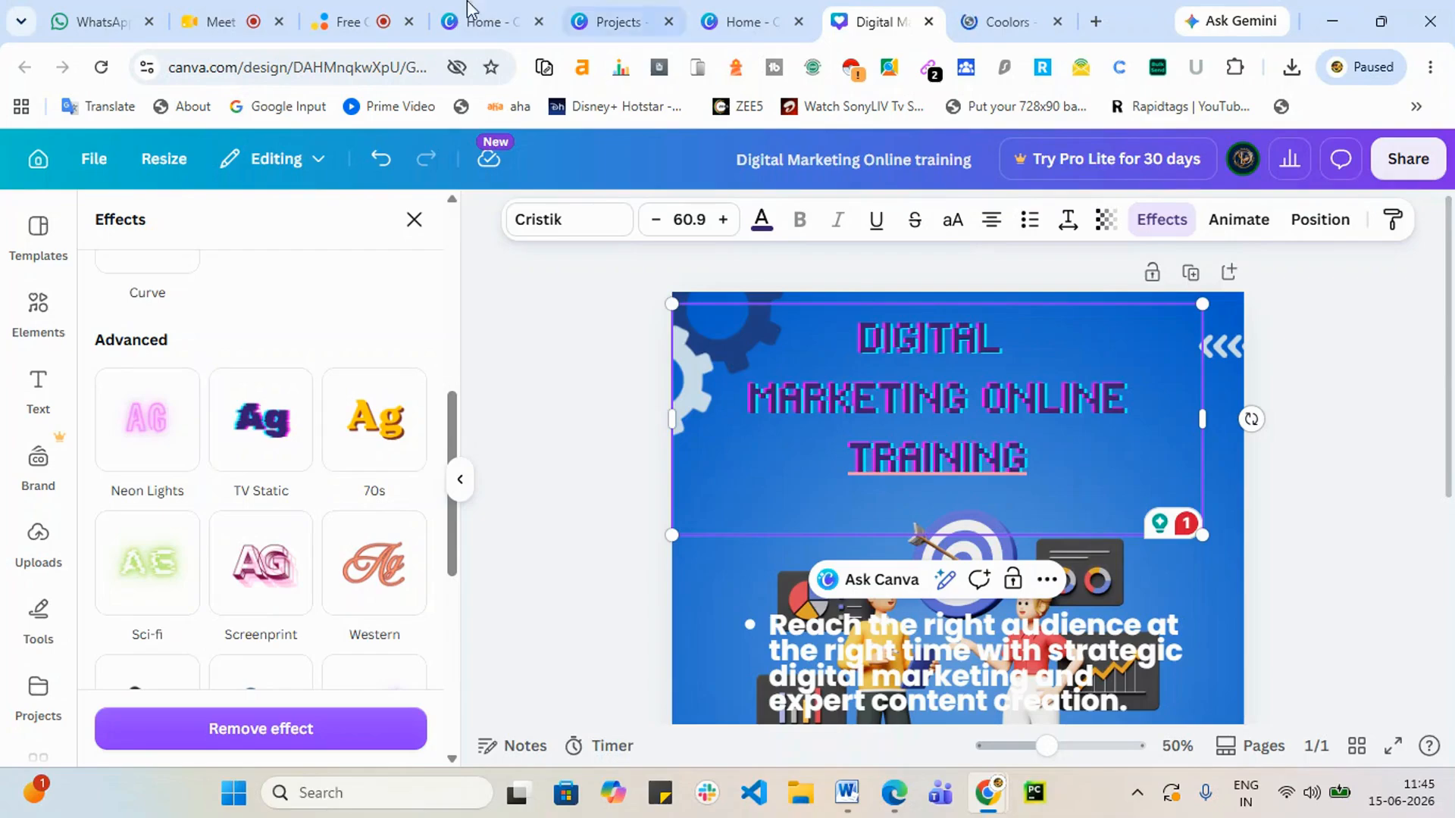
pyautogui.moveTo(248, 7)
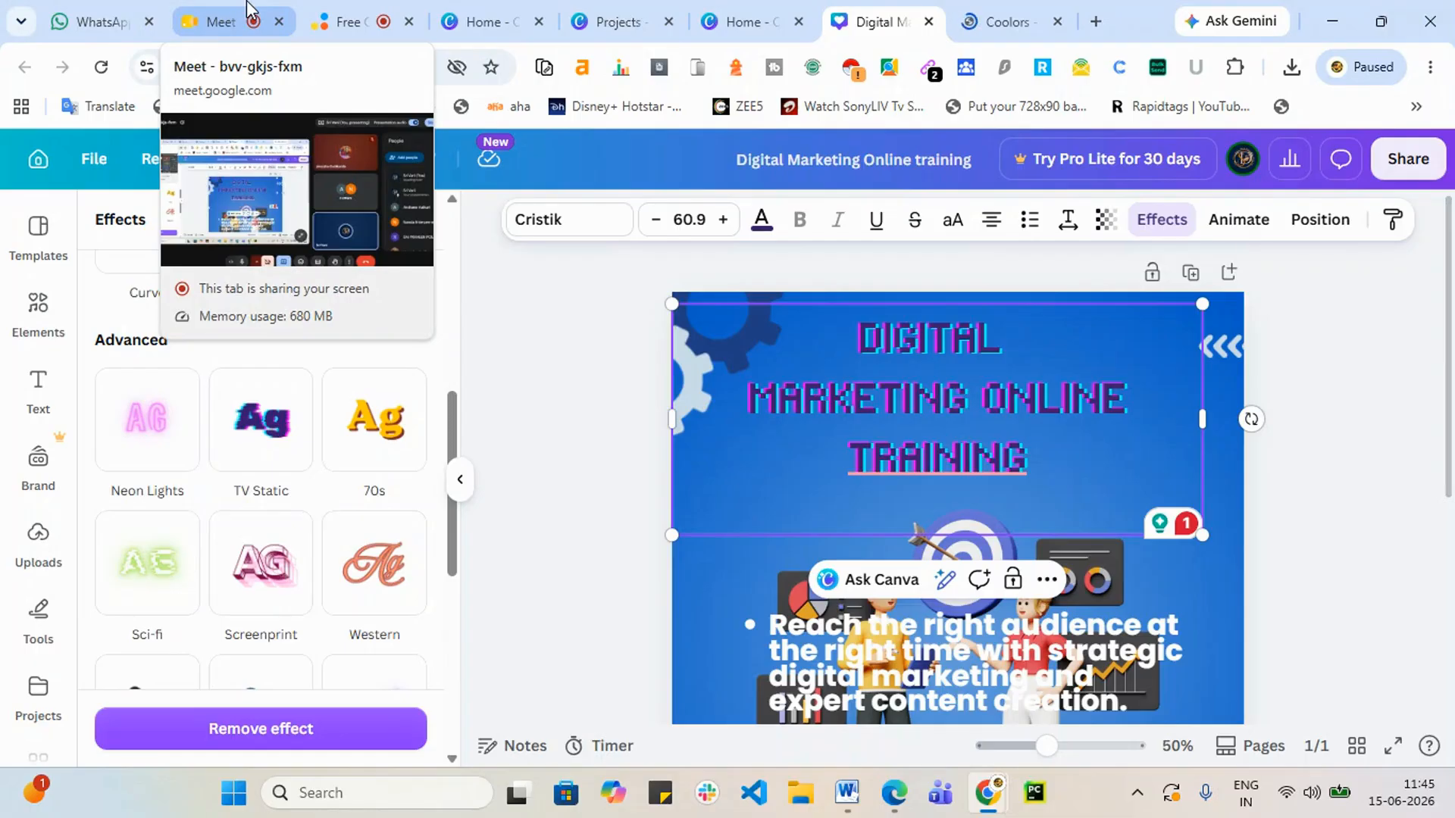
pyautogui.click(1408, 524)
pyautogui.scroll(-1, 1320, 500)
pyautogui.scroll(1, 1121, 471)
pyautogui.scroll(-1, 1121, 470)
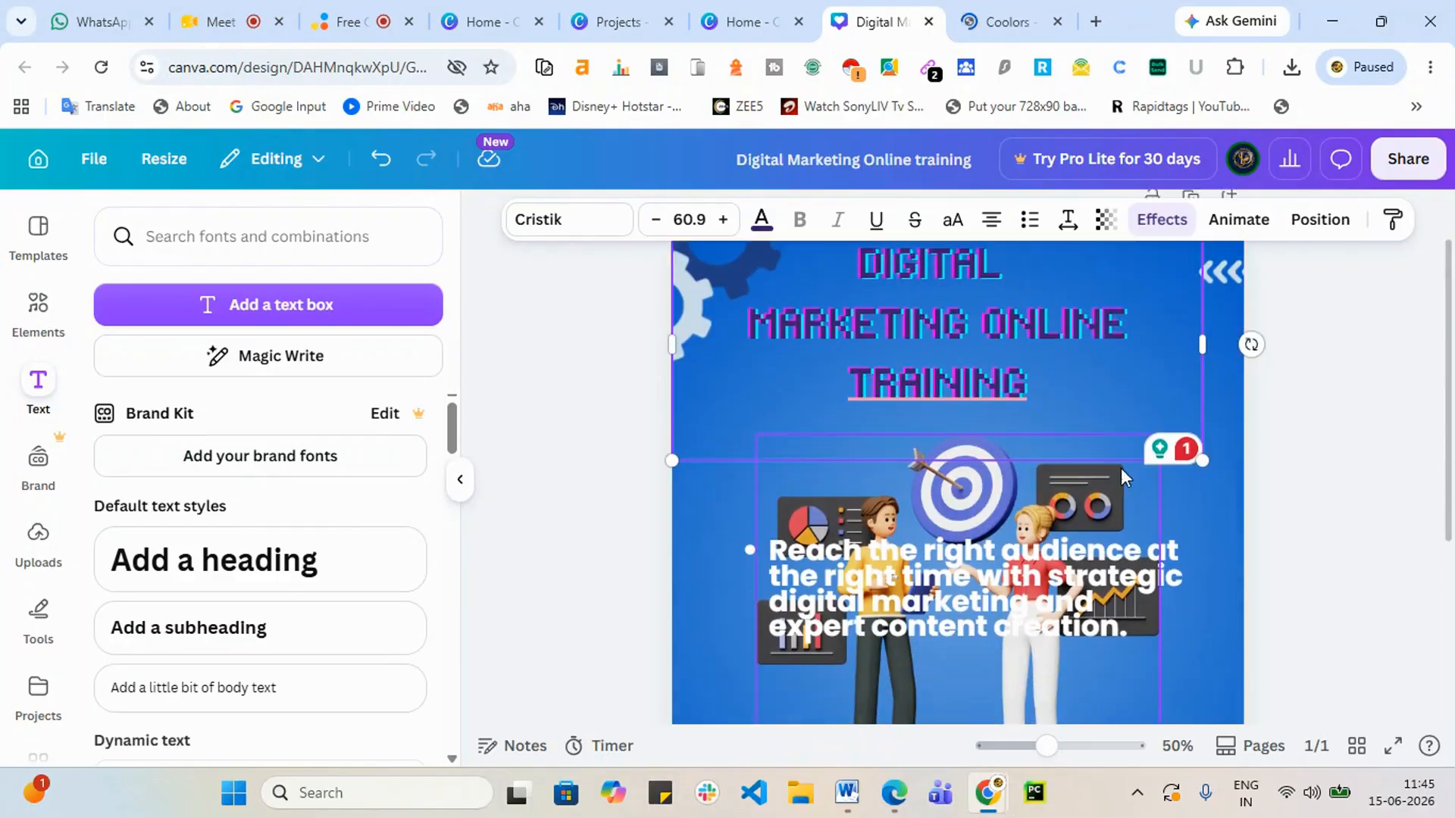
pyautogui.scroll(-1, 1121, 474)
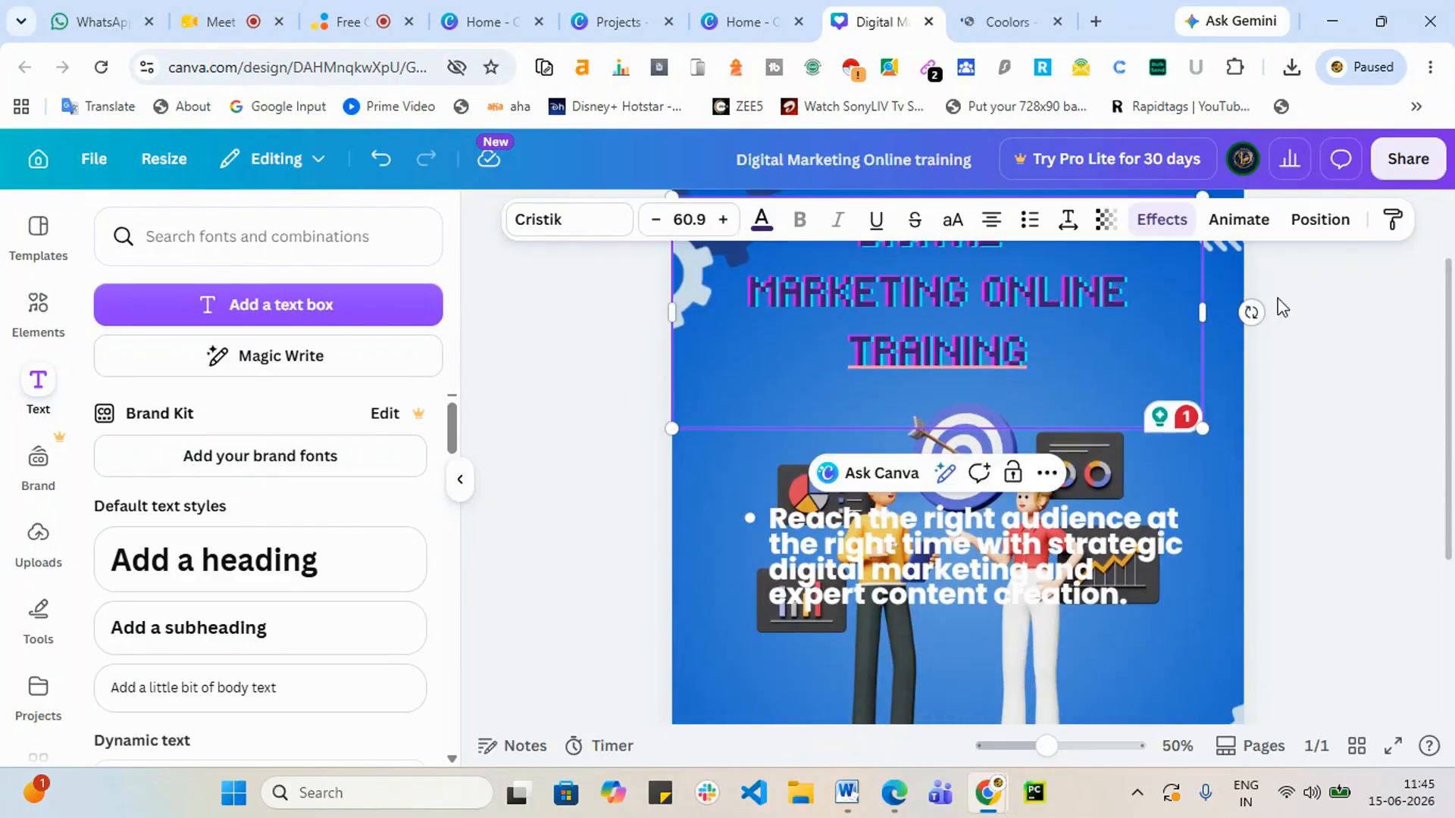
pyautogui.click(1252, 223)
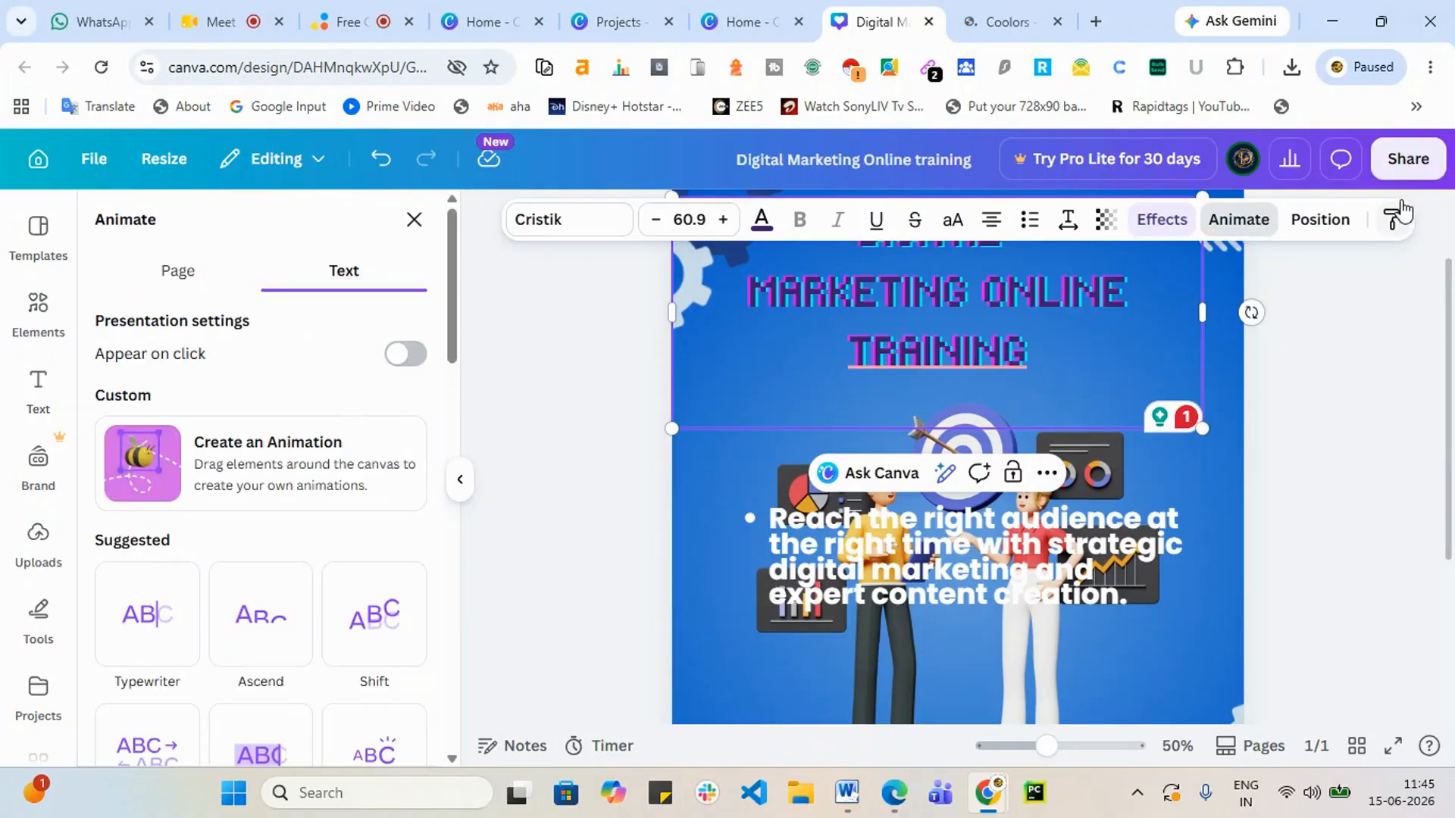
pyautogui.click(1403, 158)
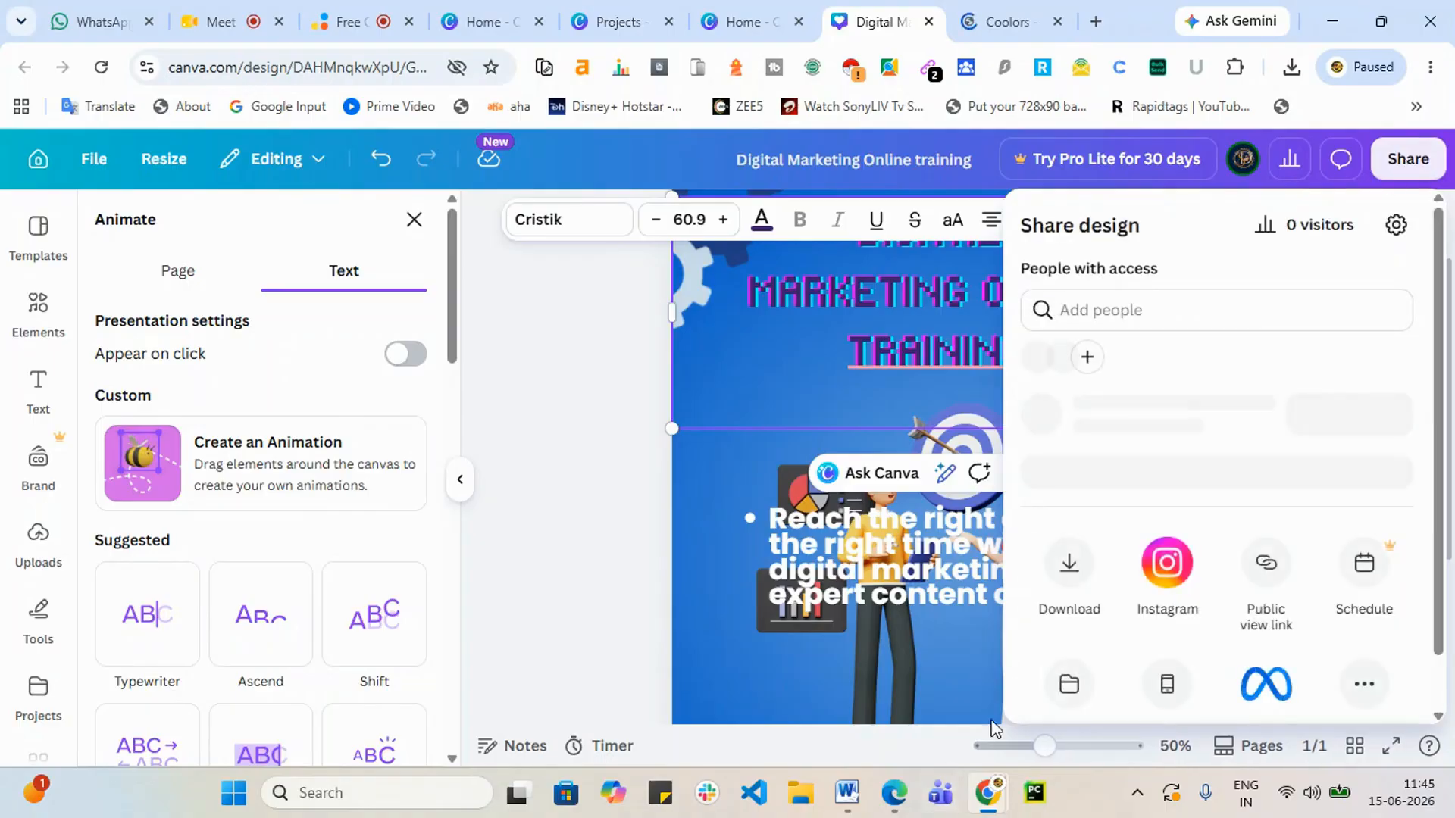
pyautogui.click(1074, 652)
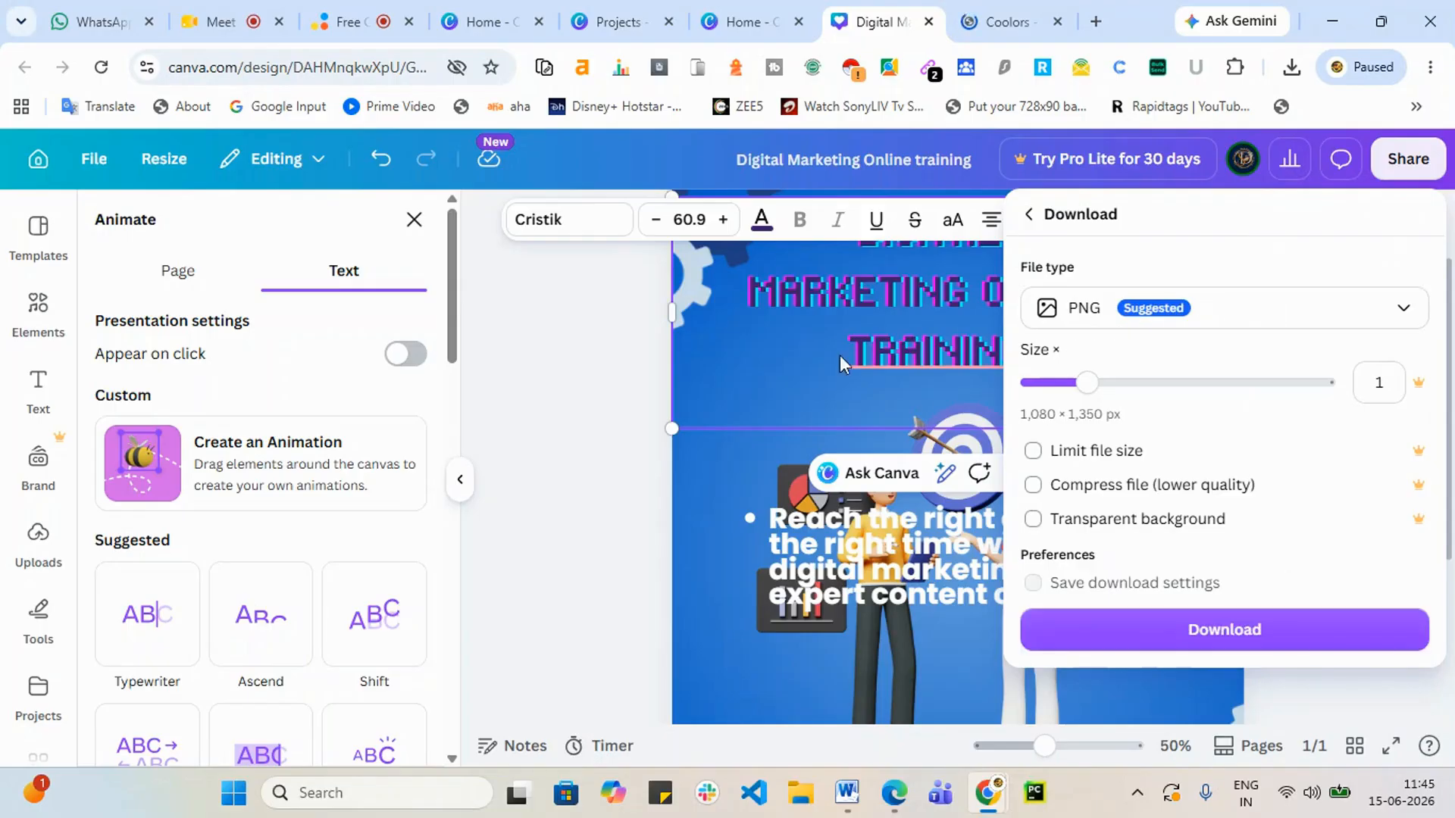
pyautogui.click(756, 366)
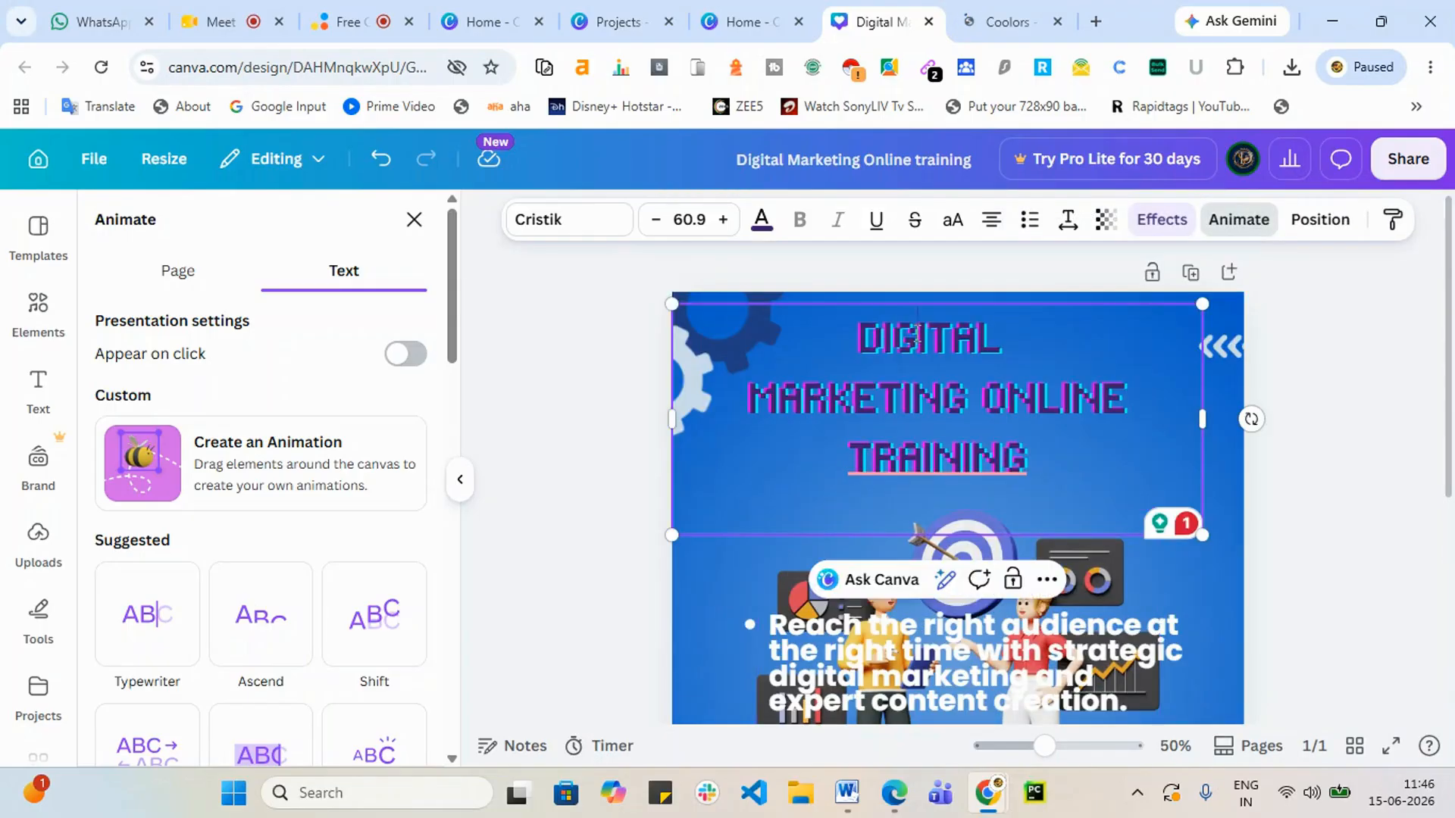
pyautogui.doubleClick(889, 321)
pyautogui.click(866, 334)
pyautogui.moveTo(1088, 484); pyautogui.dragTo(220, 503)
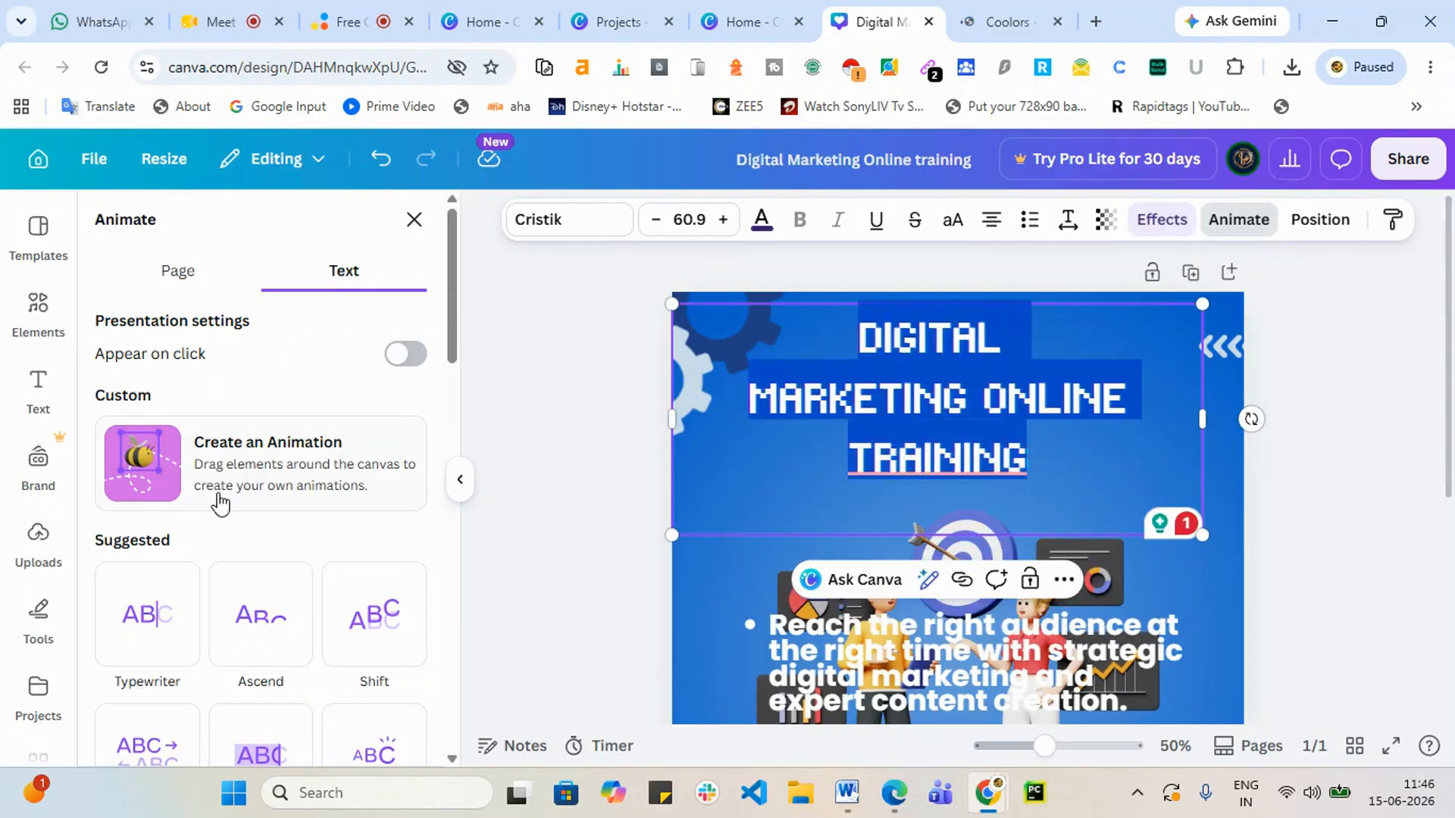
pyautogui.scroll(-3, 147, 598)
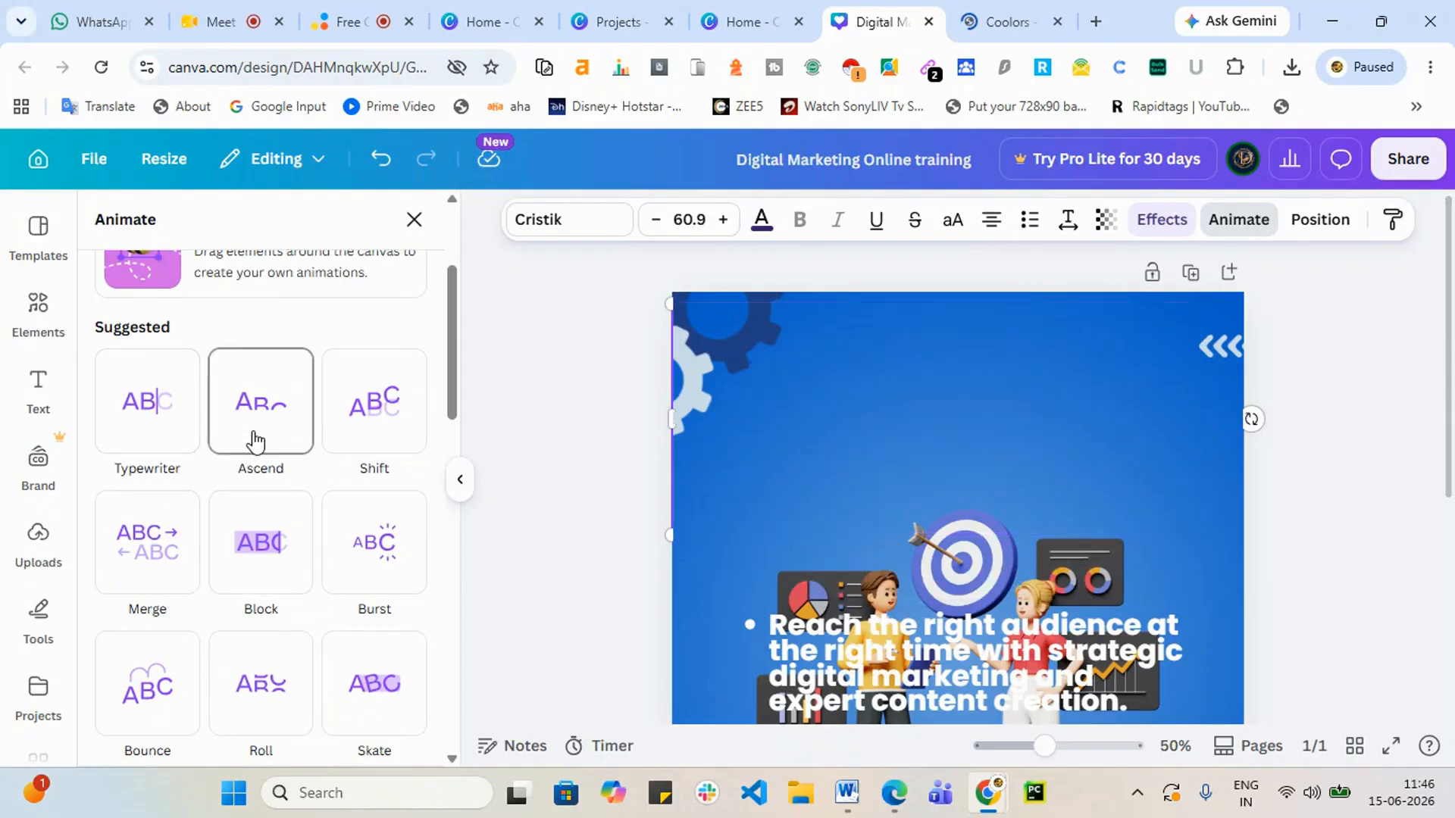
pyautogui.click(390, 429)
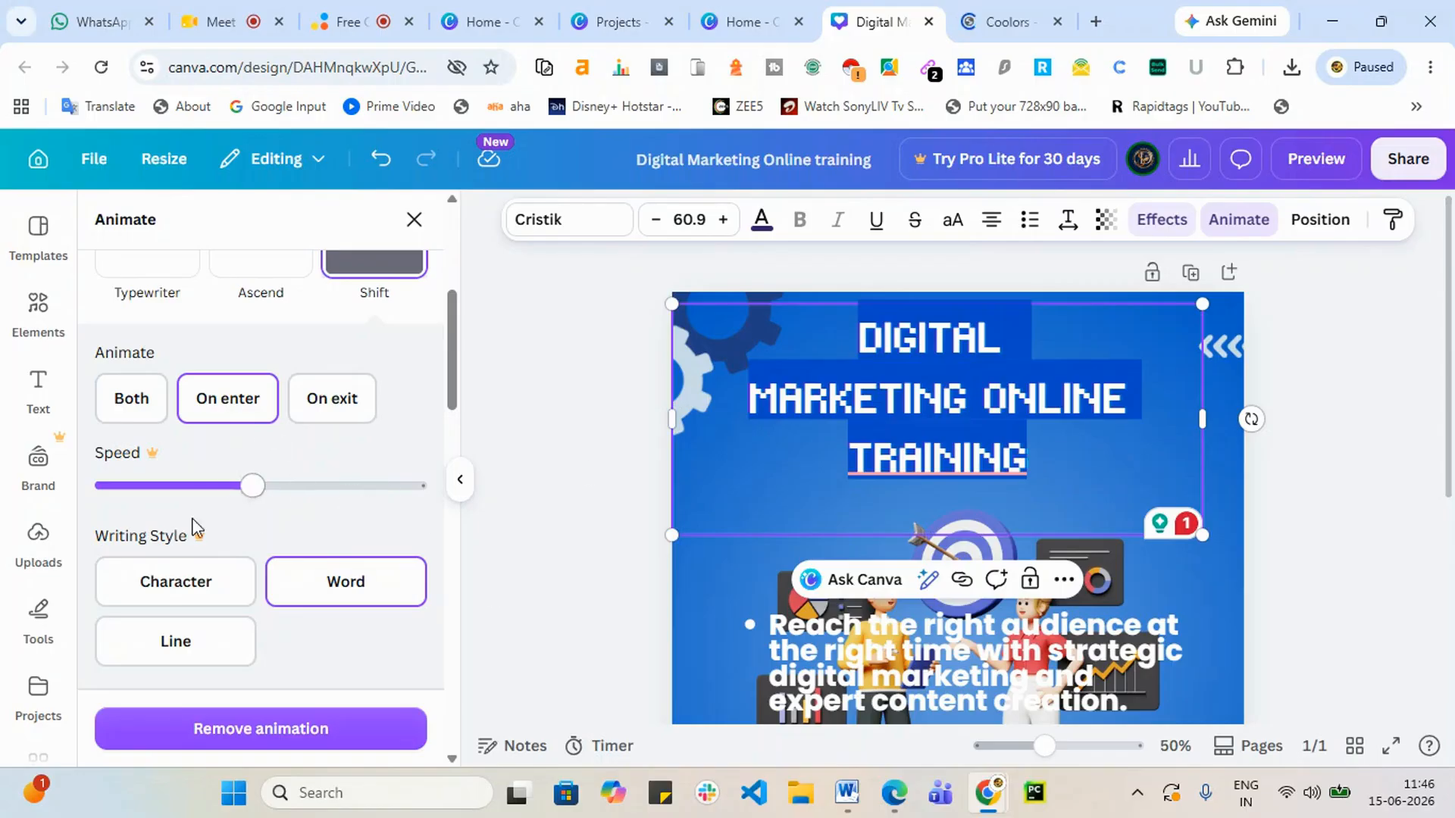
pyautogui.click(1434, 167)
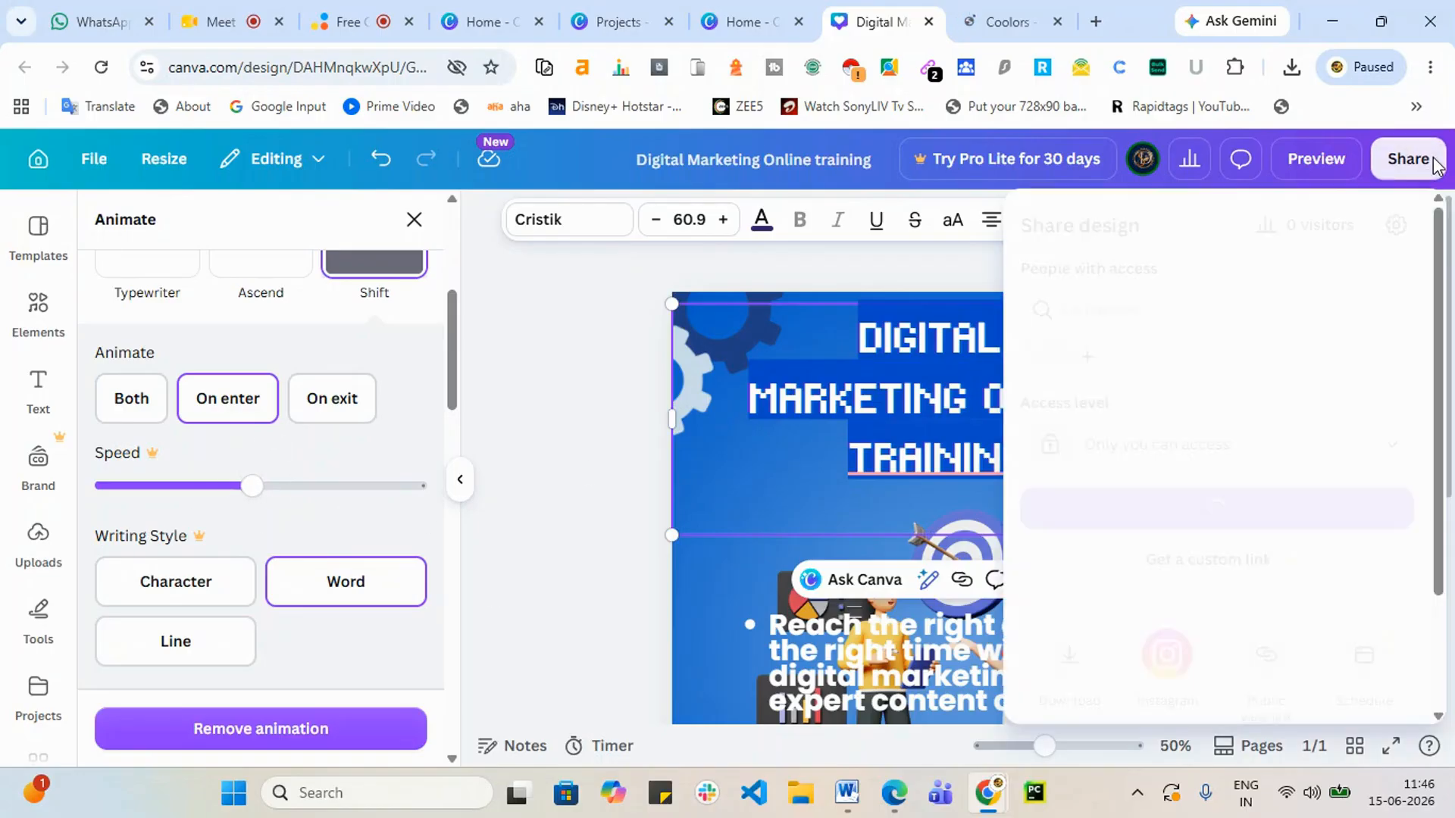
pyautogui.click(1071, 659)
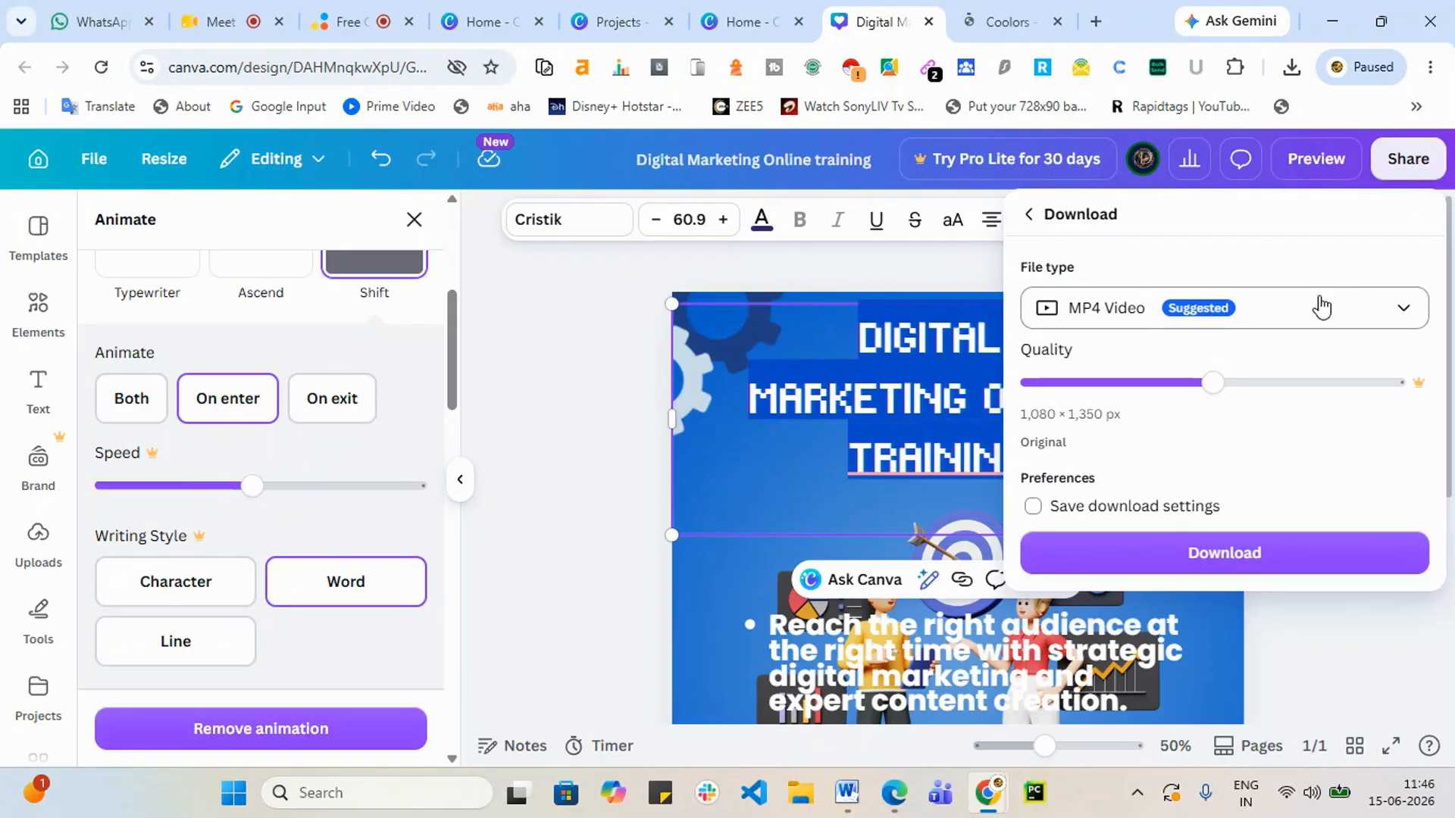
pyautogui.click(746, 491)
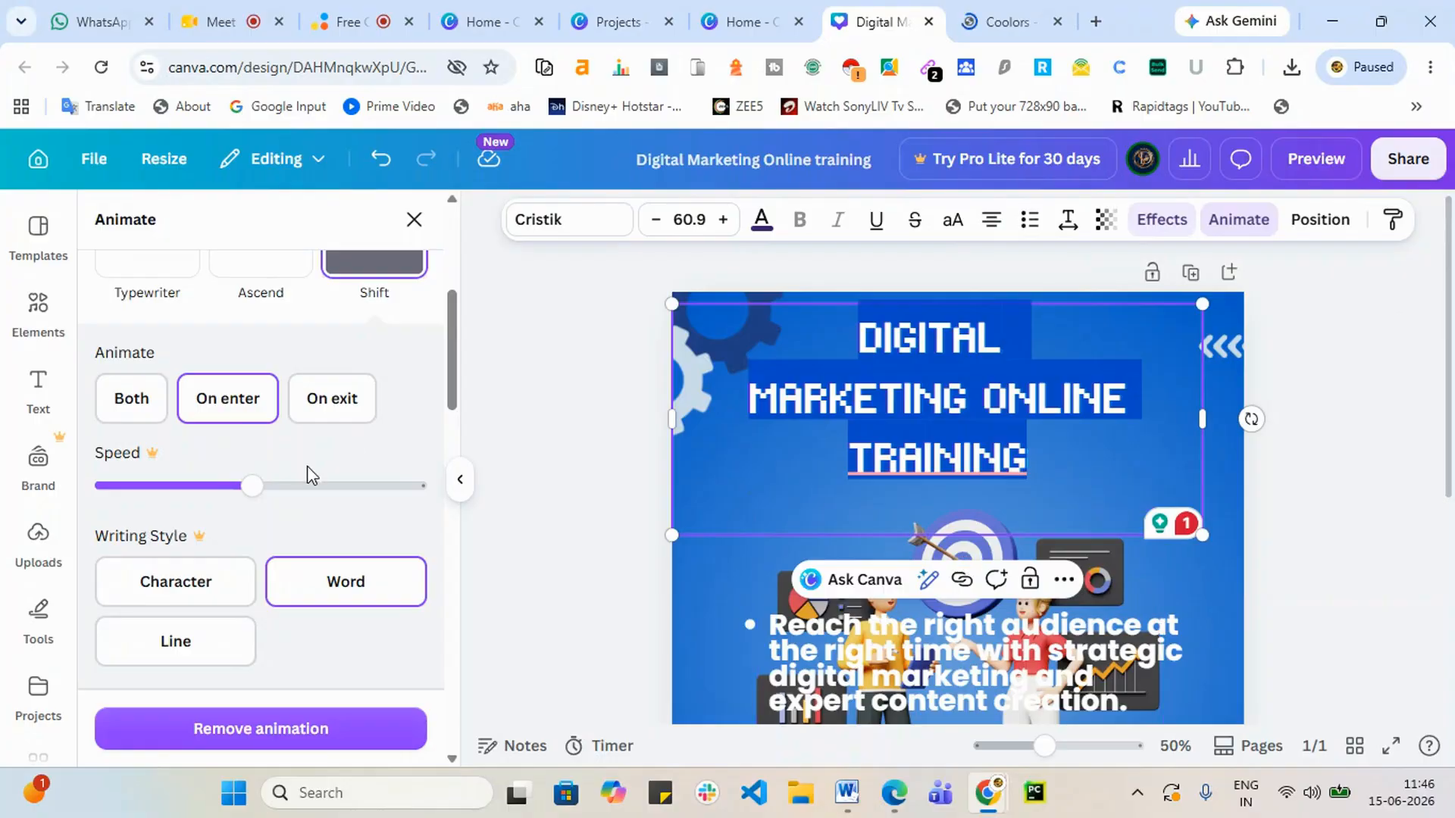
pyautogui.scroll(5, 311, 476)
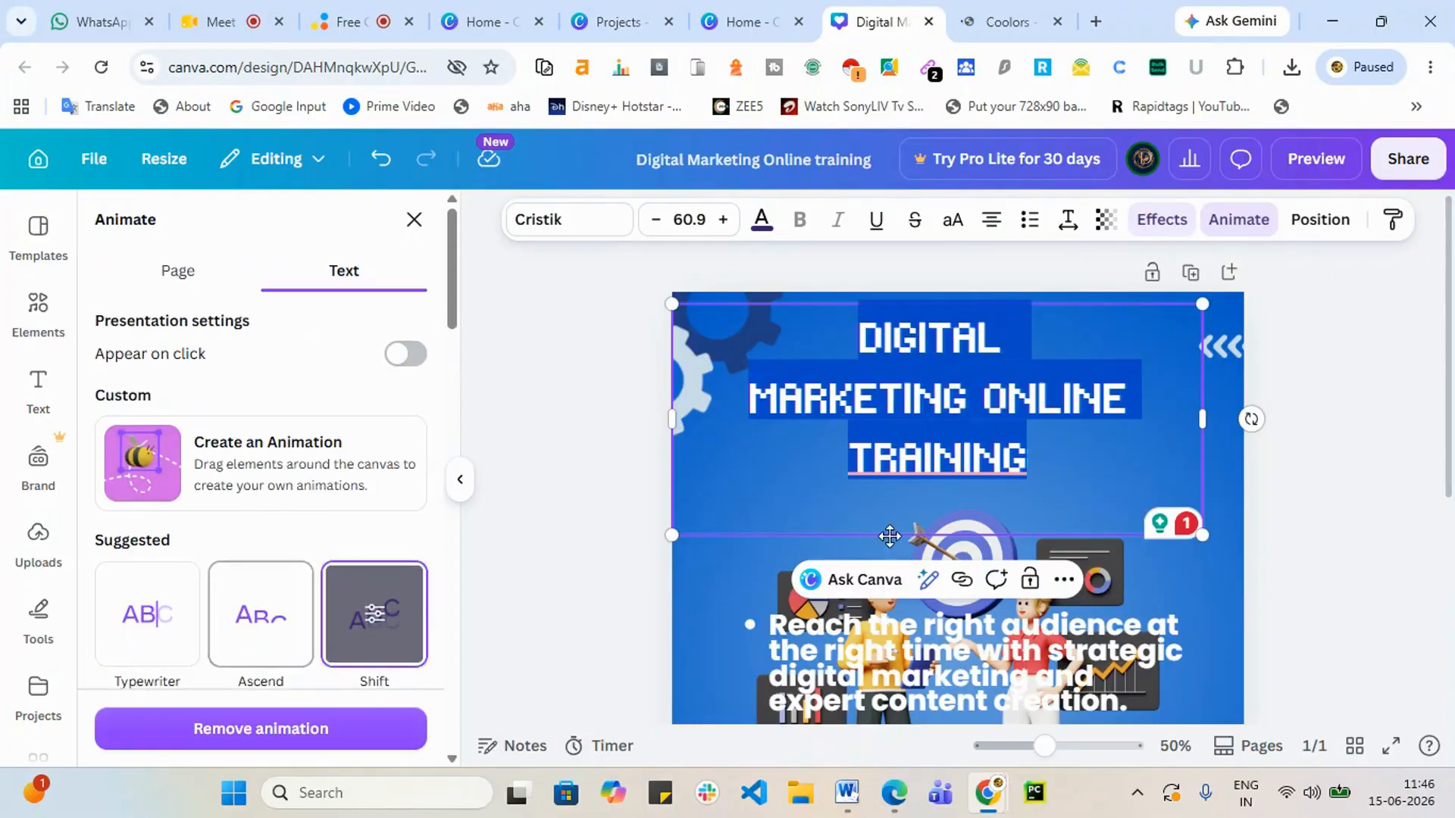
pyautogui.scroll(-5, 174, 475)
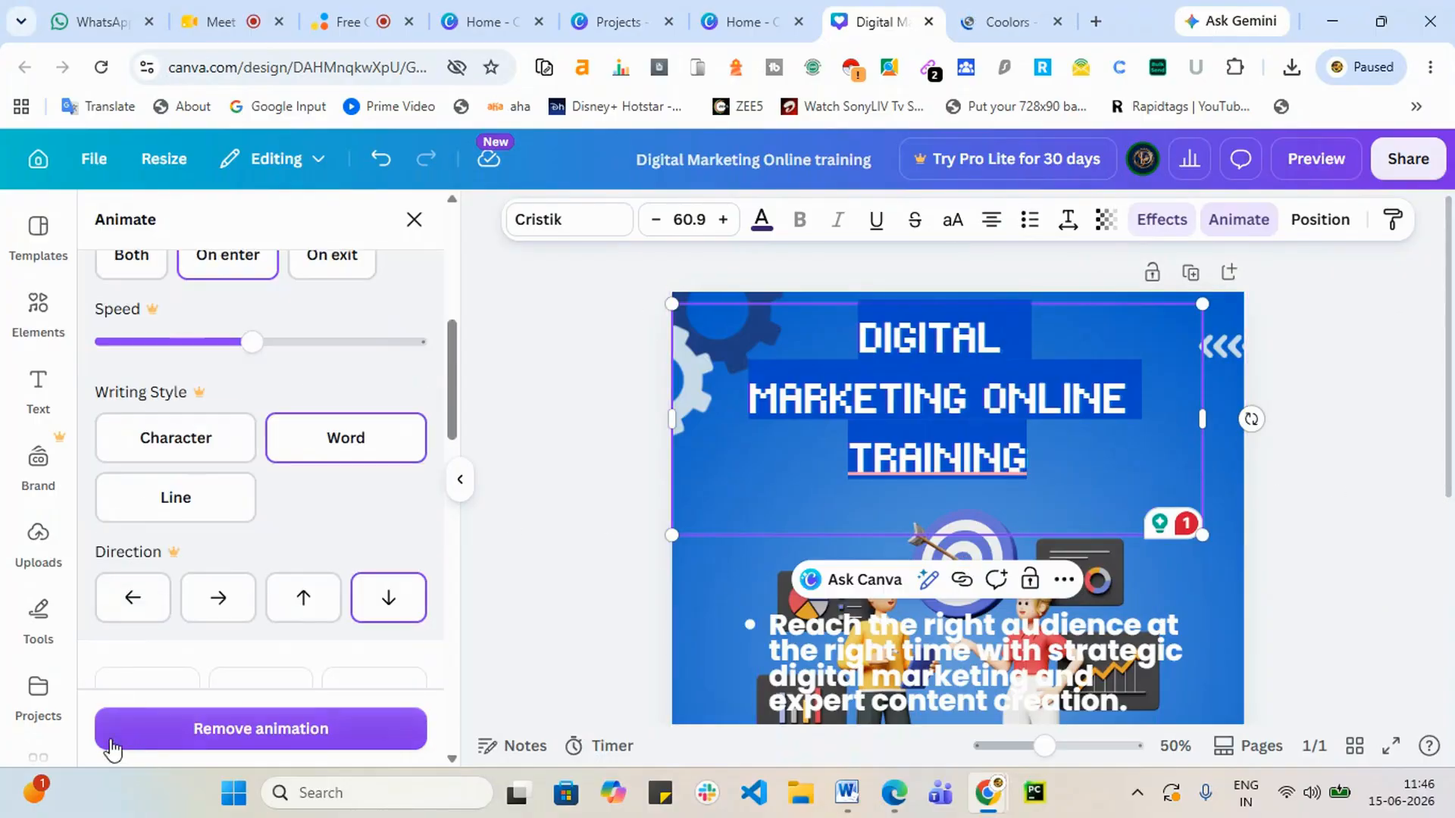
pyautogui.click(267, 730)
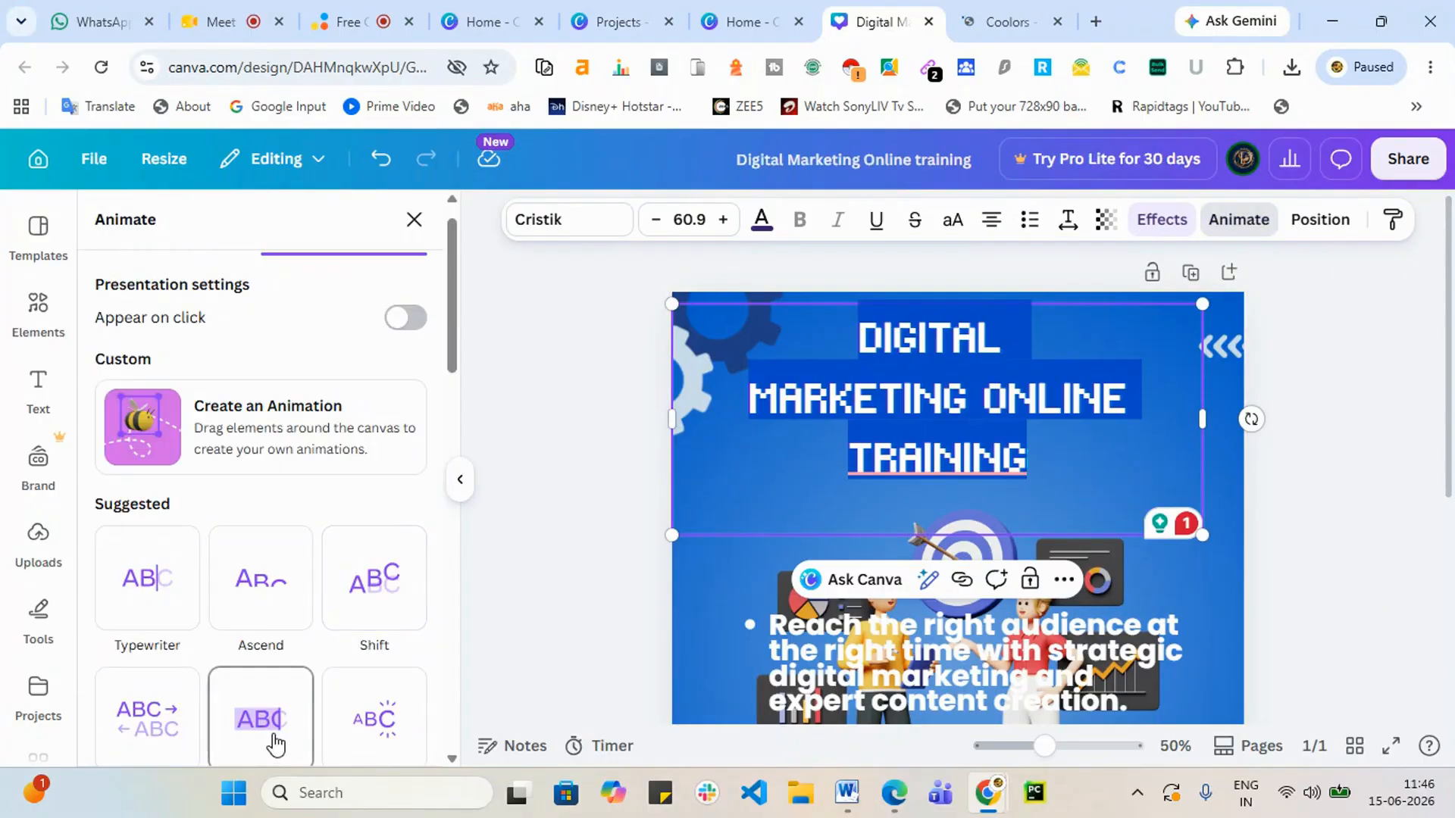
# Step: Nudge the people illustration slightly up and to the left
pyautogui.click(1320, 221)
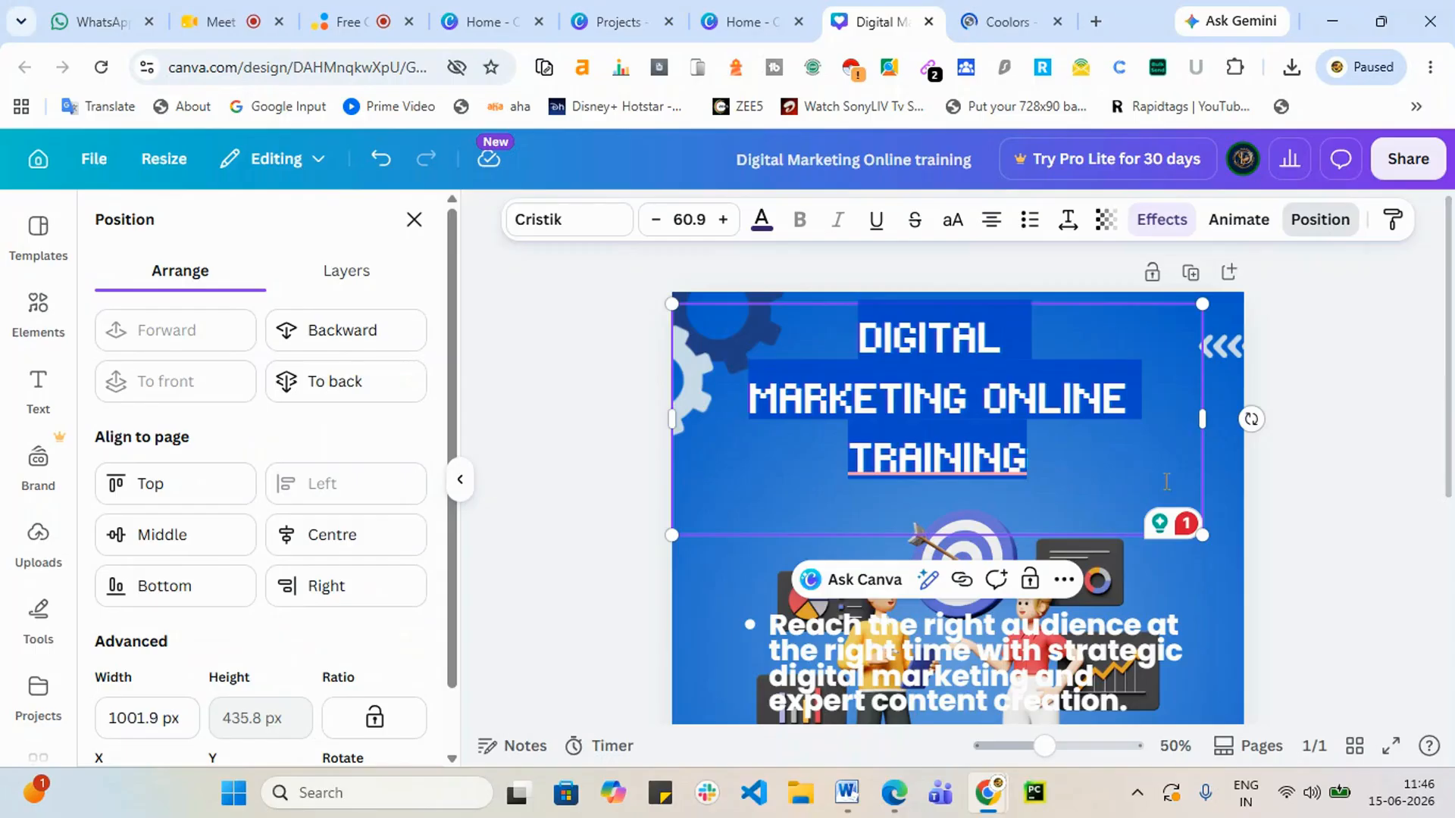
pyautogui.scroll(-3, 1089, 588)
pyautogui.click(948, 528)
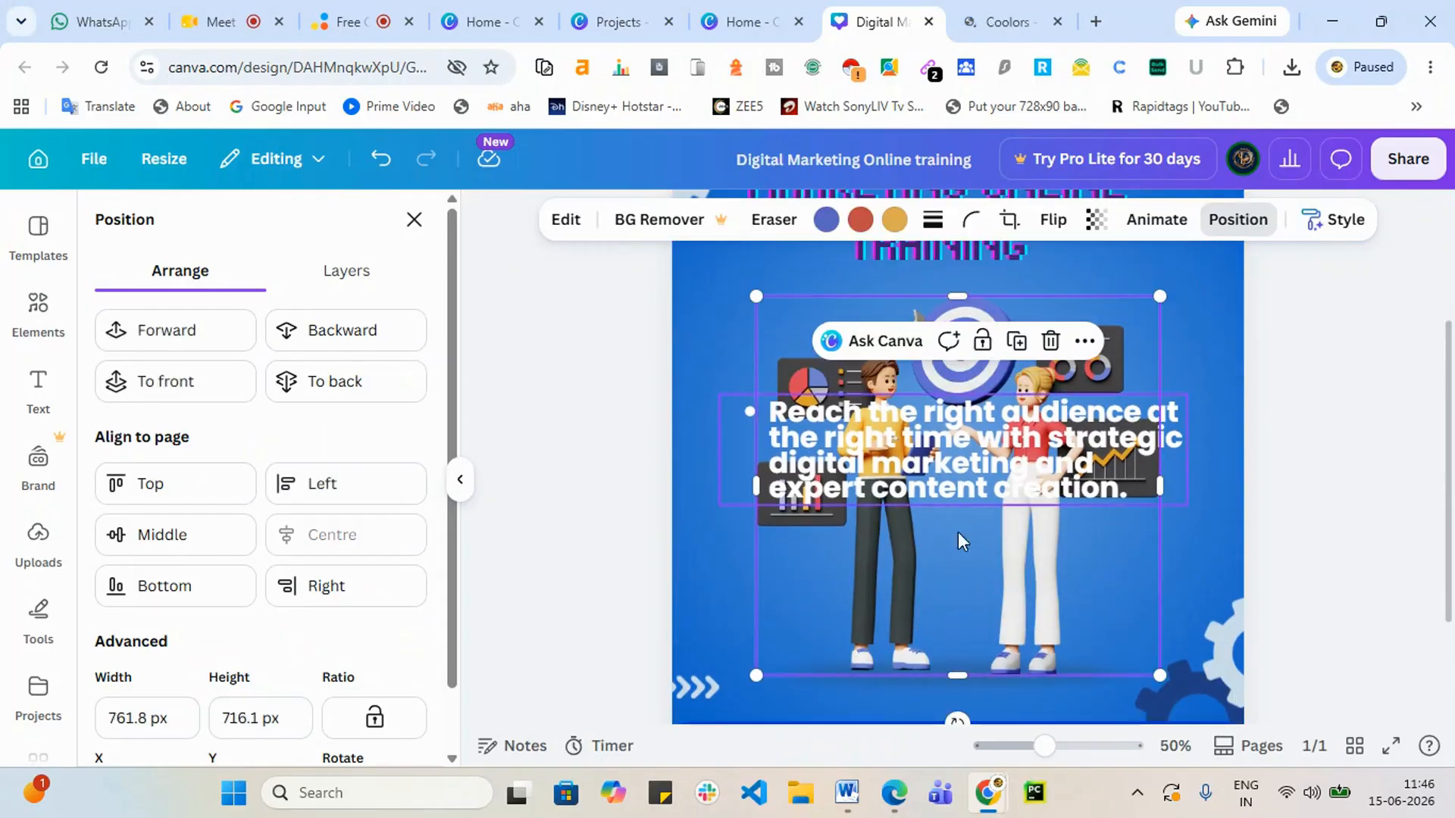
pyautogui.moveTo(957, 532); pyautogui.dragTo(944, 482)
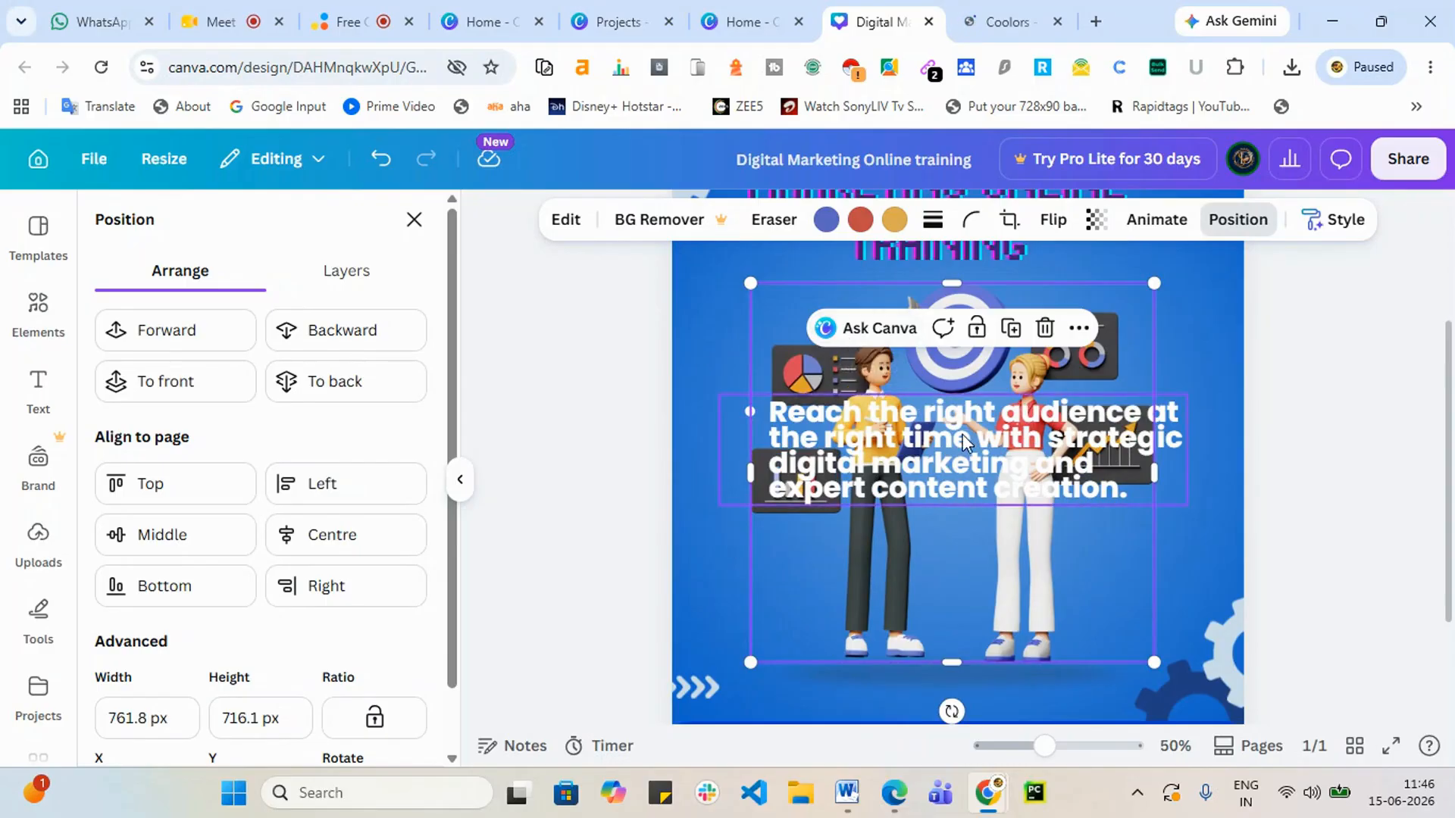
# Step: Keep the bullet text layered in front of the illustration
pyautogui.click(963, 443)
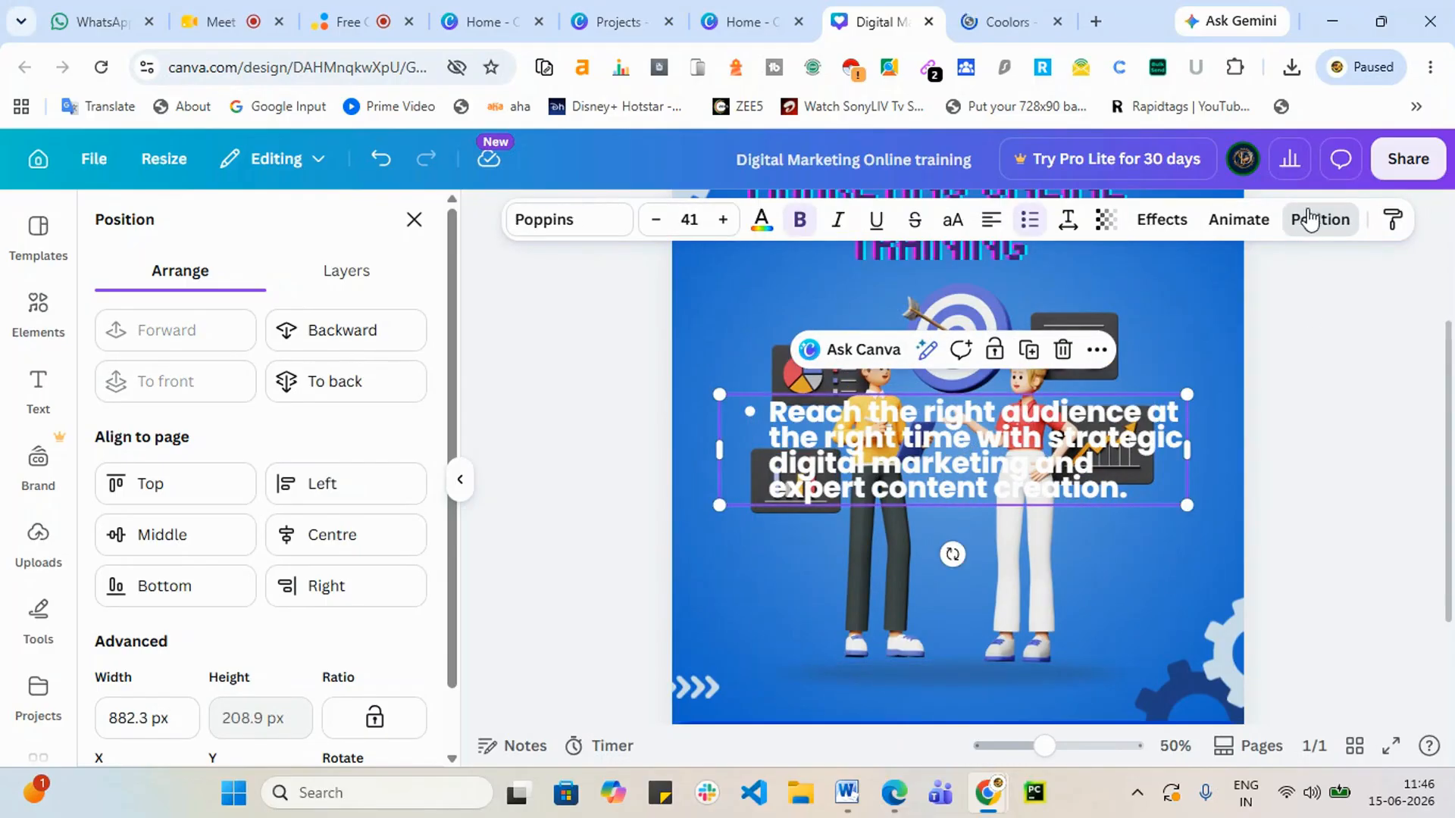
pyautogui.click(387, 334)
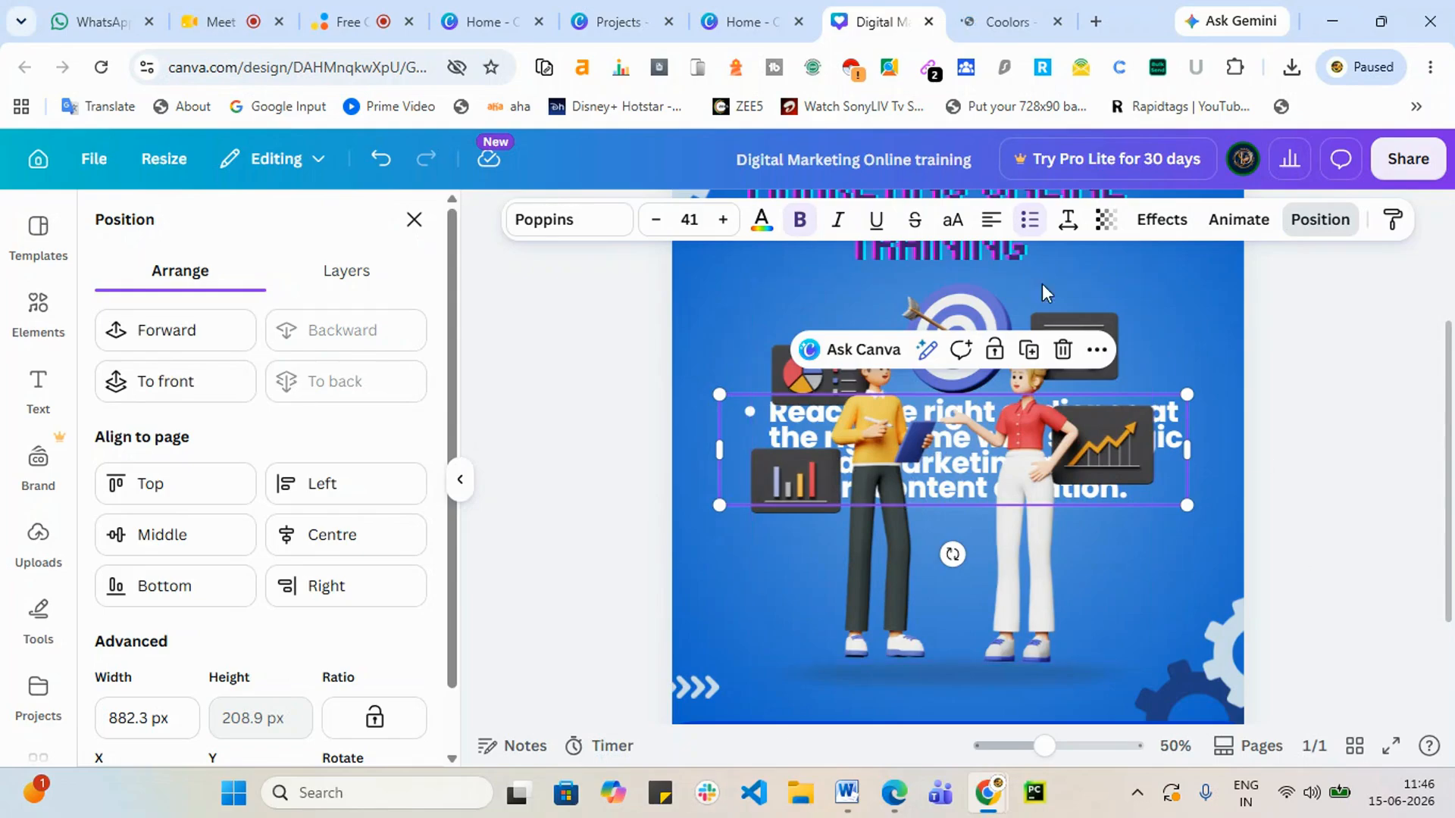
pyautogui.click(222, 336)
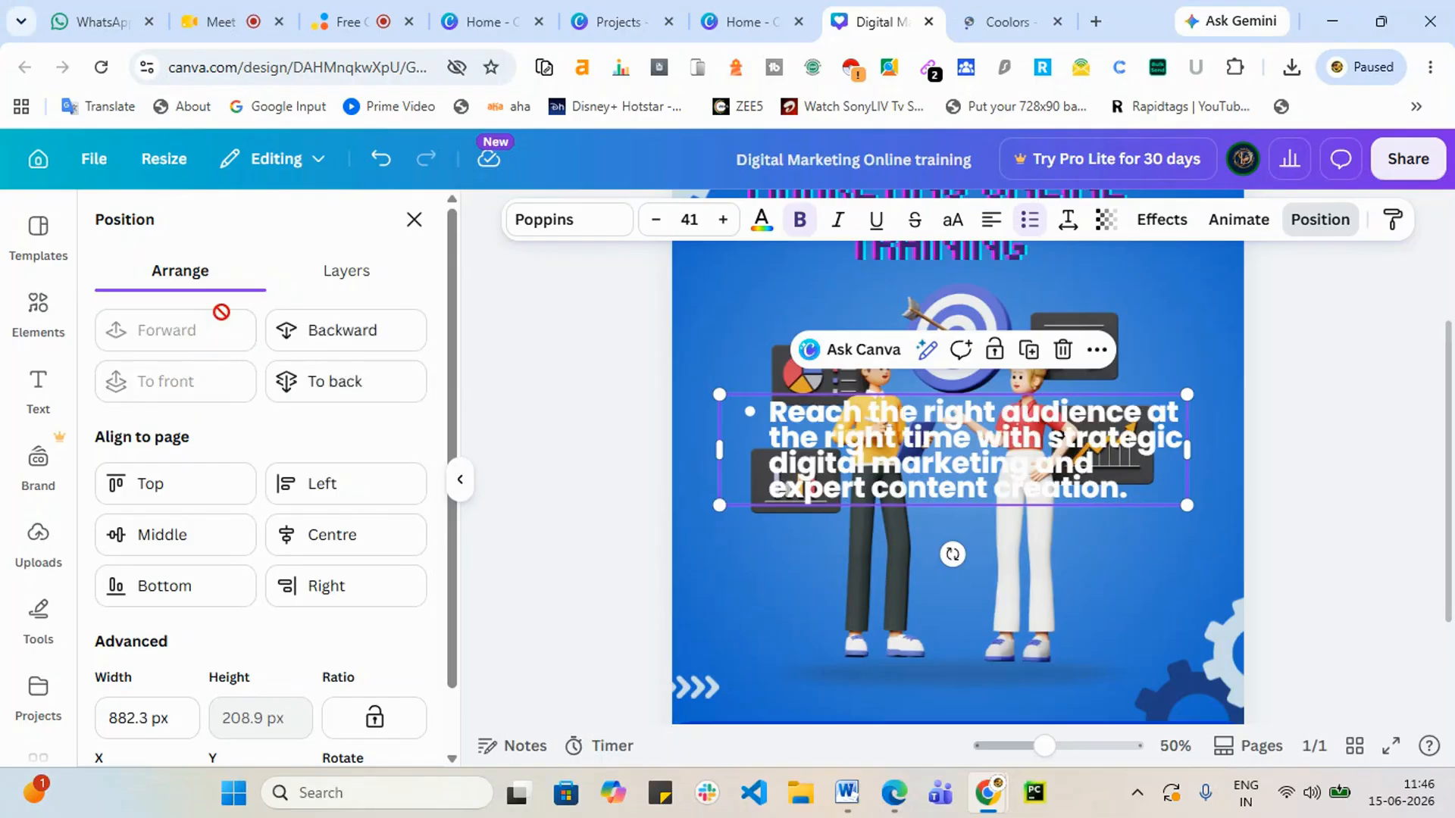
# Step: Move the bullet text toward the page bottom and delete it
pyautogui.moveTo(1032, 420); pyautogui.dragTo(1017, 603)
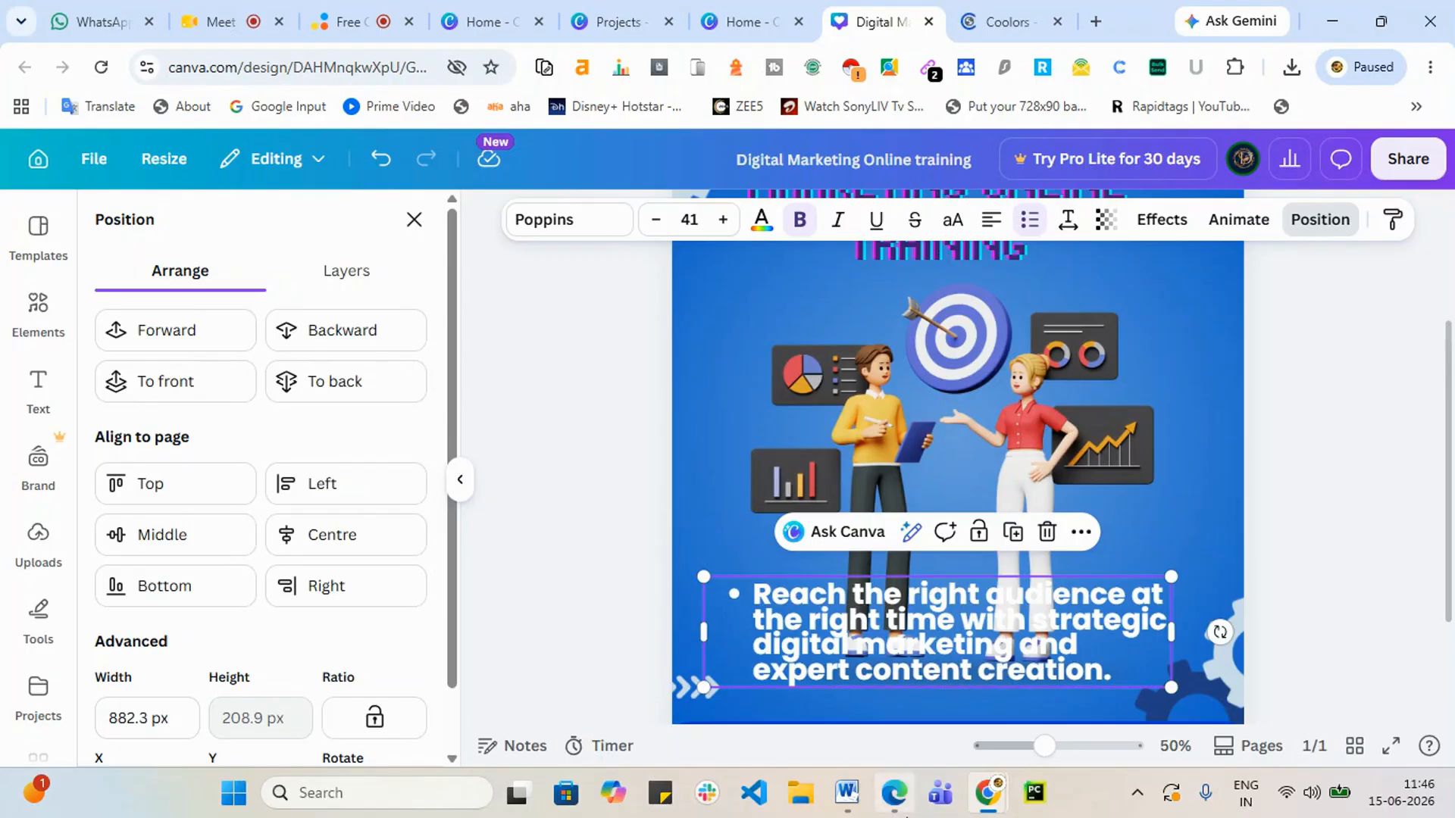
pyautogui.scroll(3, 1053, 591)
pyautogui.scroll(-3, 1053, 485)
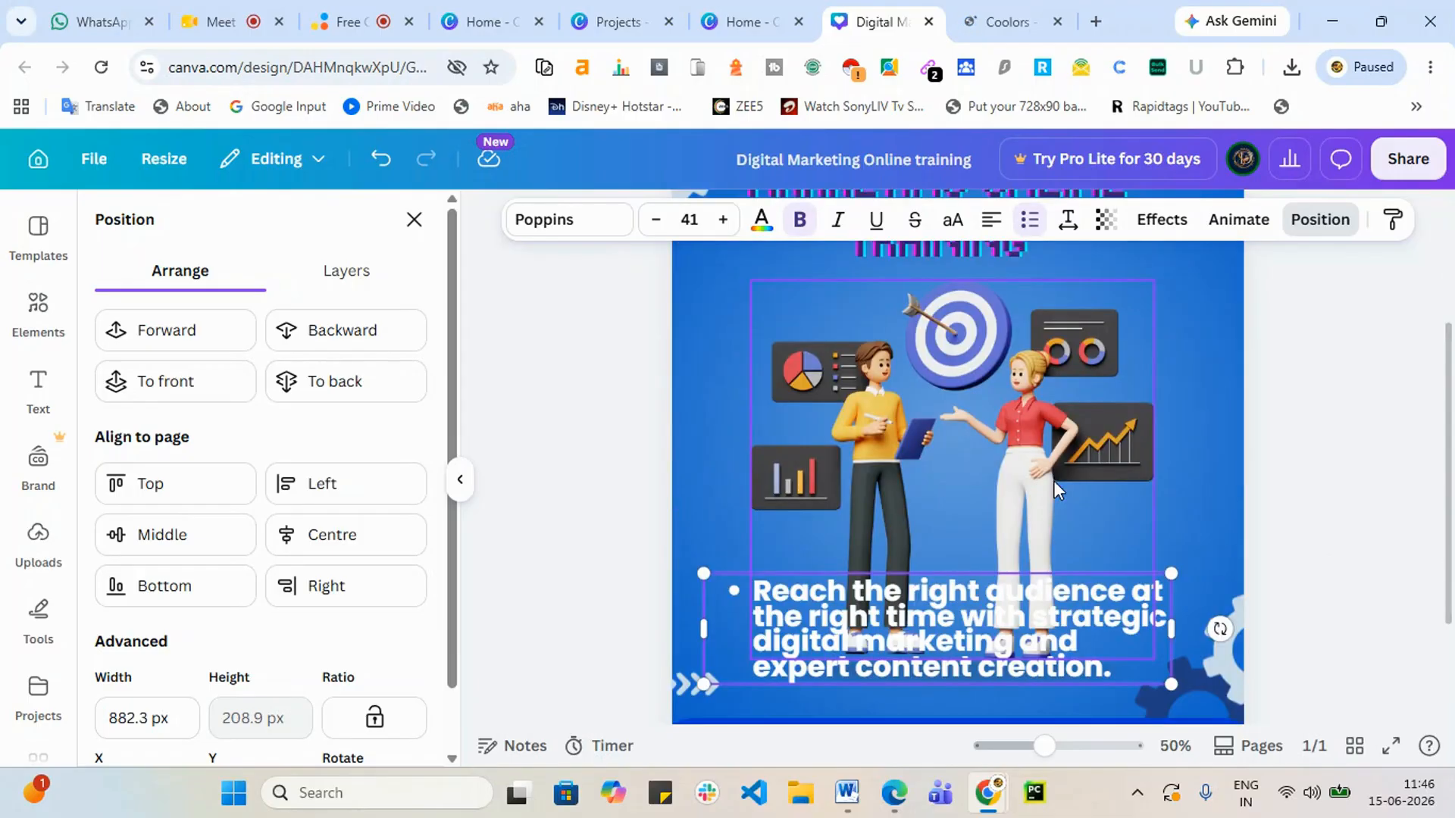
pyautogui.doubleClick(999, 647)
pyautogui.press('BackSpace')
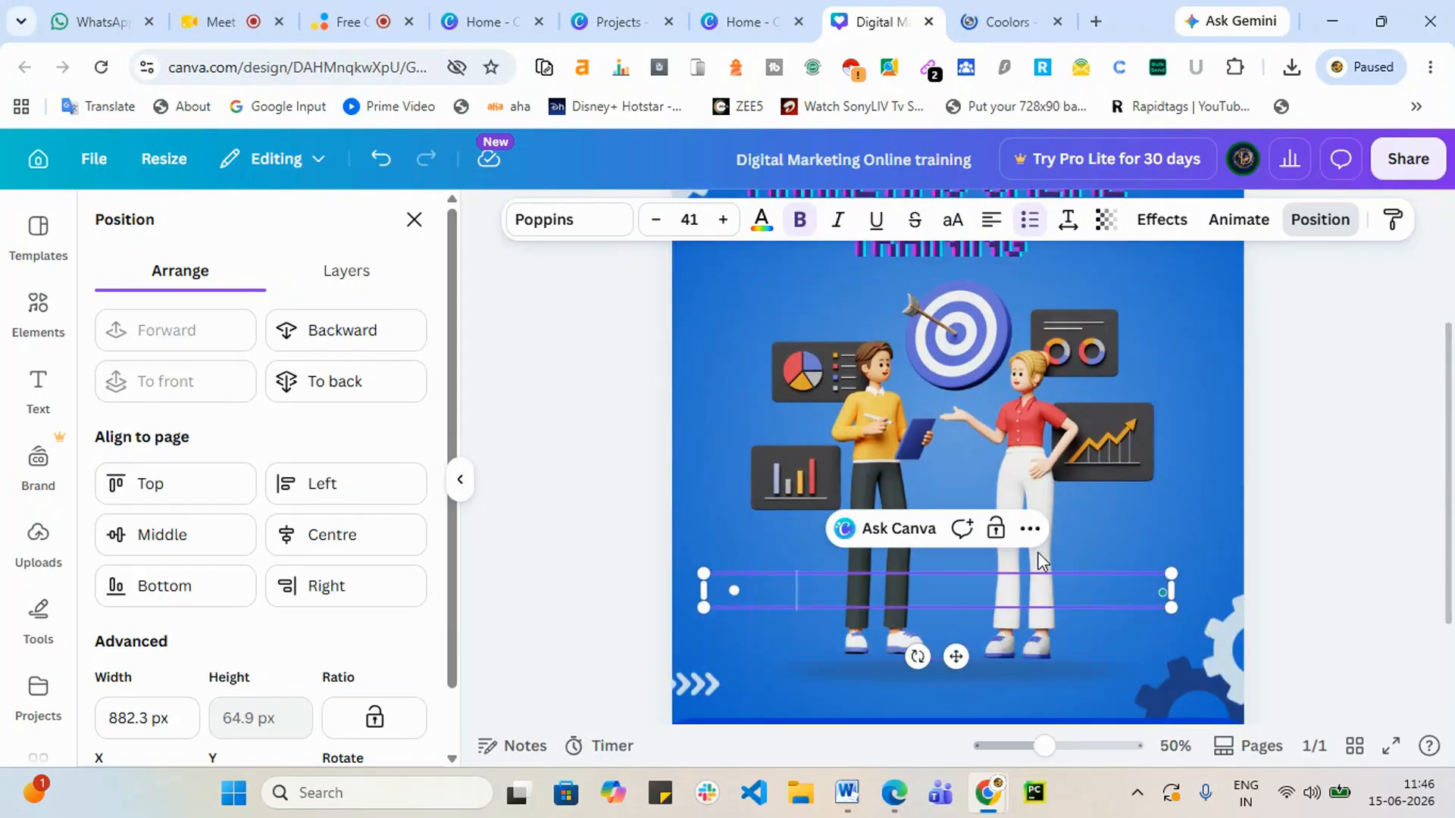
# Step: Shrink the people illustration to about 650 by 611 and centre it higher
pyautogui.click(1048, 459)
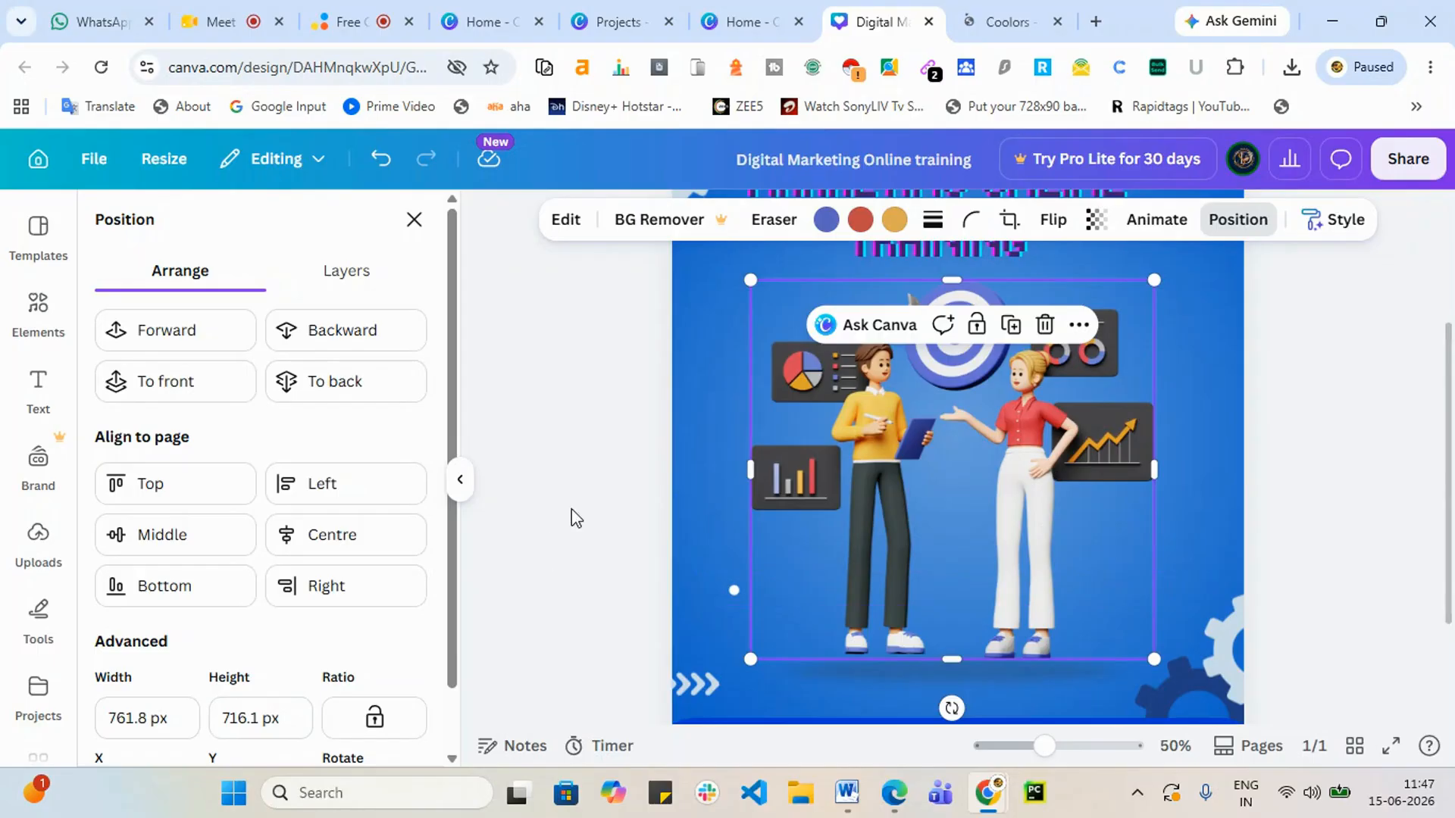
pyautogui.click(1263, 412)
pyautogui.click(1360, 381)
pyautogui.scroll(3, 1324, 409)
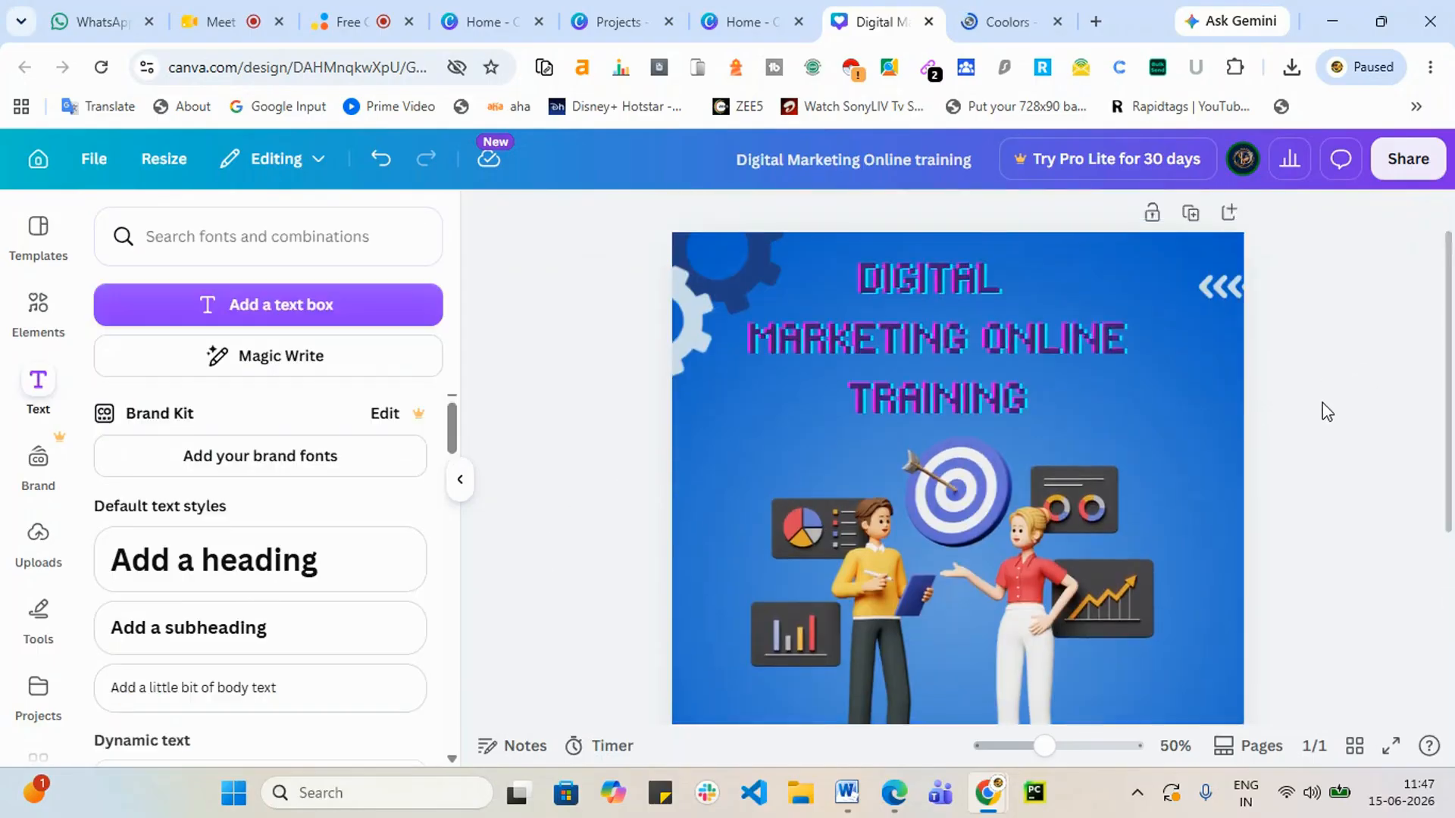
pyautogui.scroll(-3, 981, 551)
pyautogui.click(953, 507)
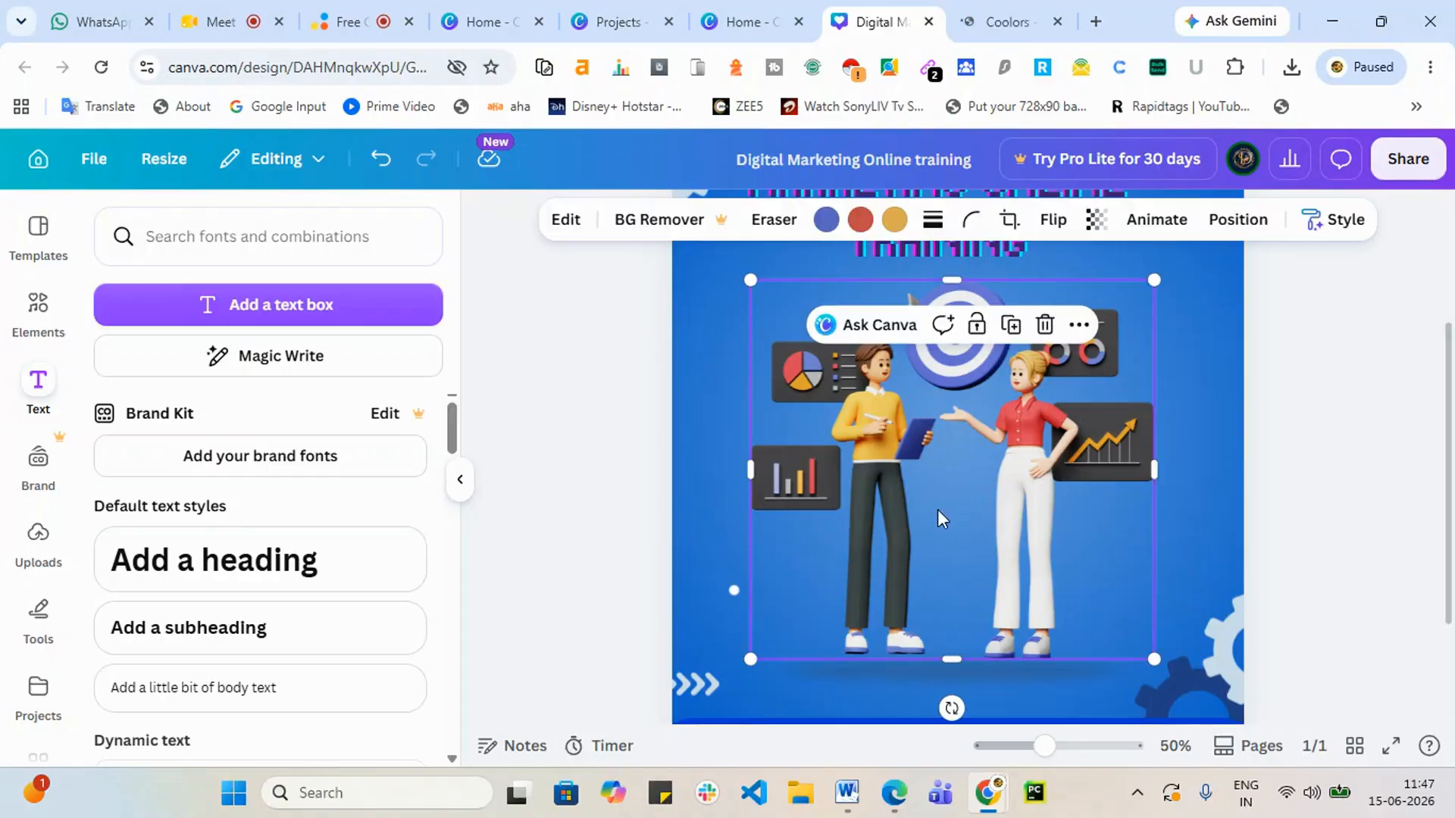
pyautogui.moveTo(750, 280); pyautogui.dragTo(789, 361)
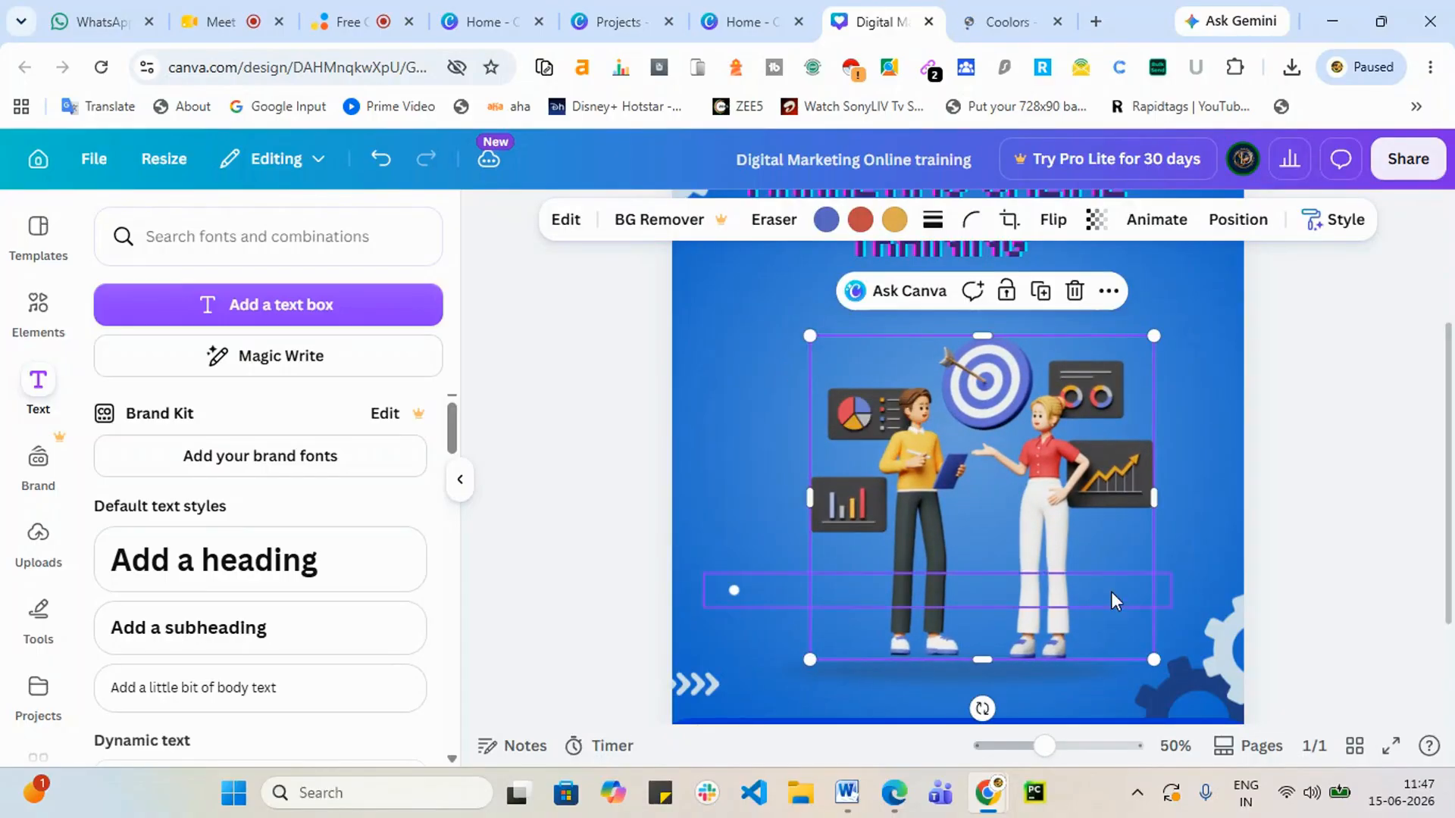
pyautogui.moveTo(1068, 572)
pyautogui.mouseDown()
pyautogui.moveTo(1018, 583)
pyautogui.moveTo(999, 545)
pyautogui.moveTo(1024, 535)
pyautogui.moveTo(1046, 564)
pyautogui.mouseUp()
# Step: Delete the two-people illustration from the post
pyautogui.click(1404, 525)
pyautogui.scroll(1, 1404, 525)
pyautogui.scroll(-2, 1386, 522)
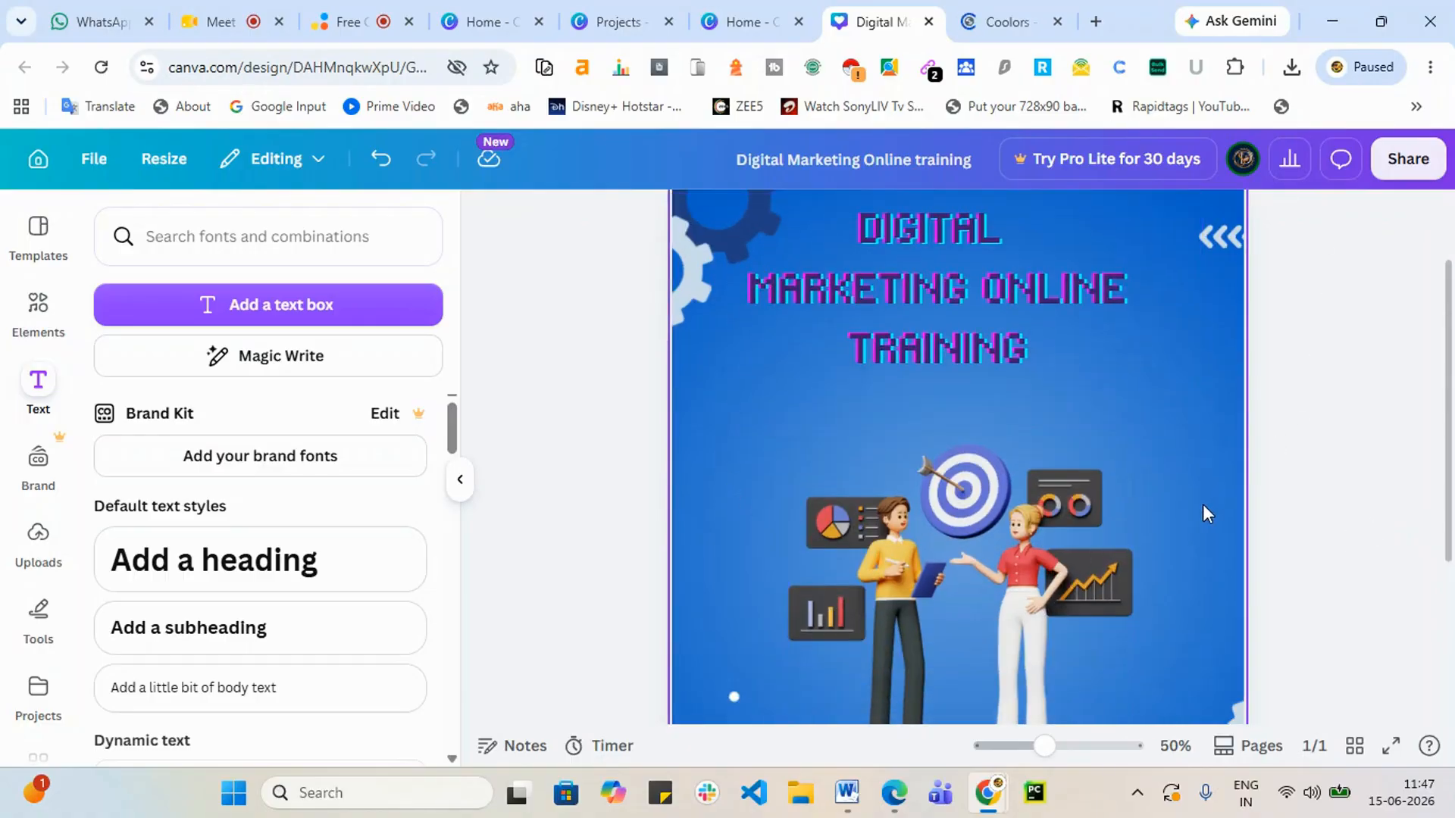
pyautogui.scroll(-3, 1203, 505)
pyautogui.click(1026, 419)
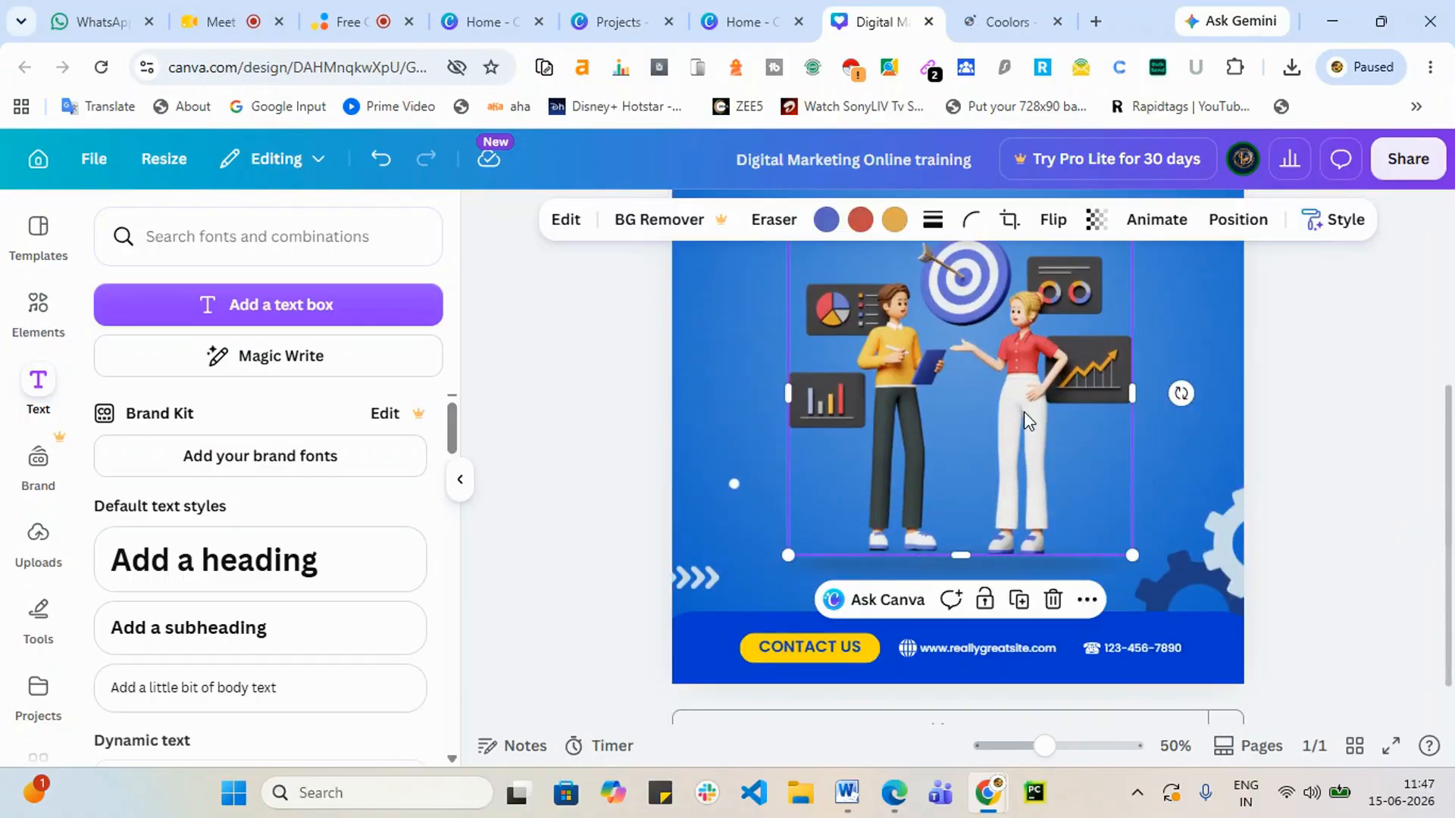
pyautogui.press('Delete')
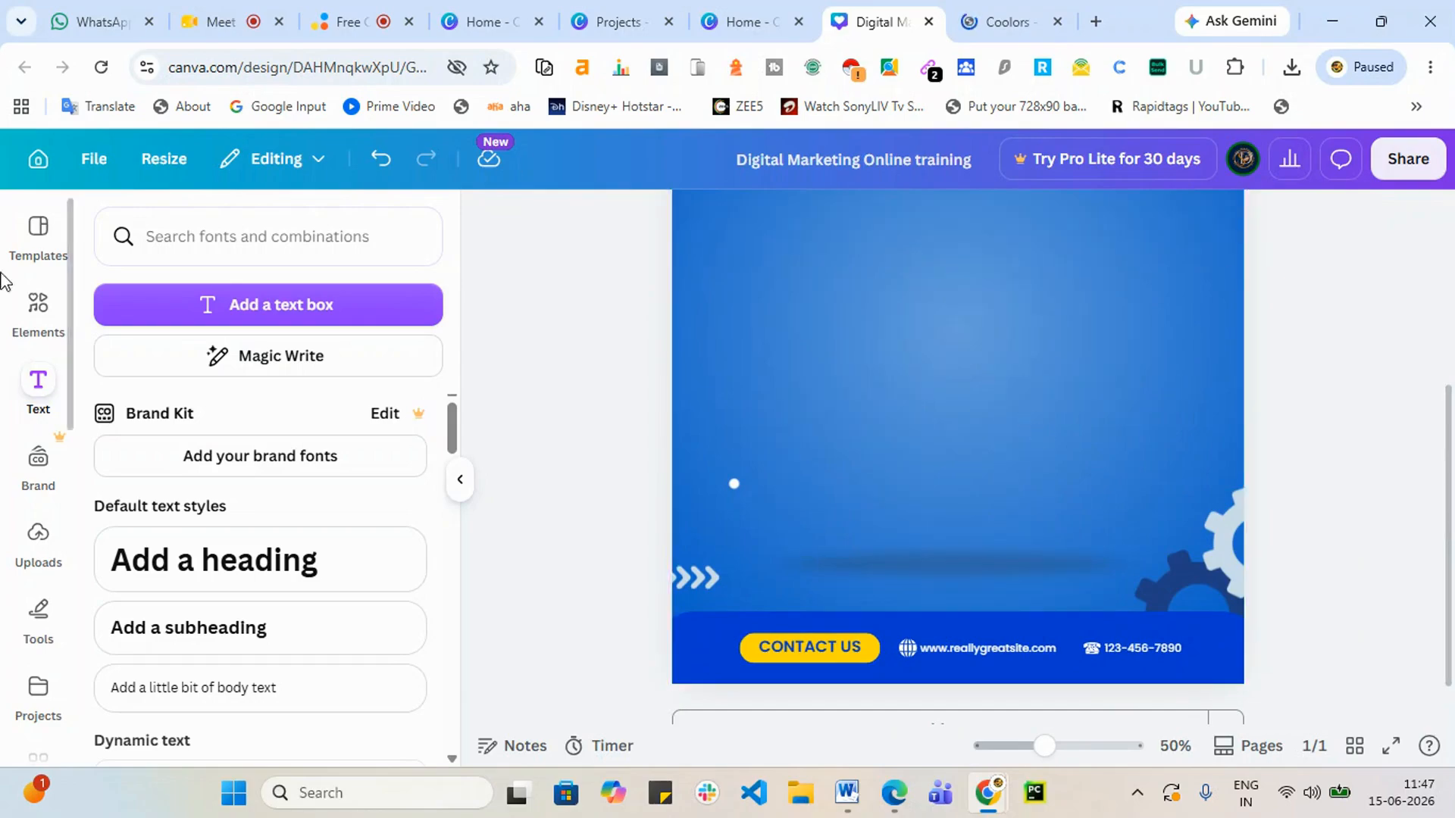
# Step: Search the elements library for 'digital marketig', keeping the typed spelling
pyautogui.click(47, 308)
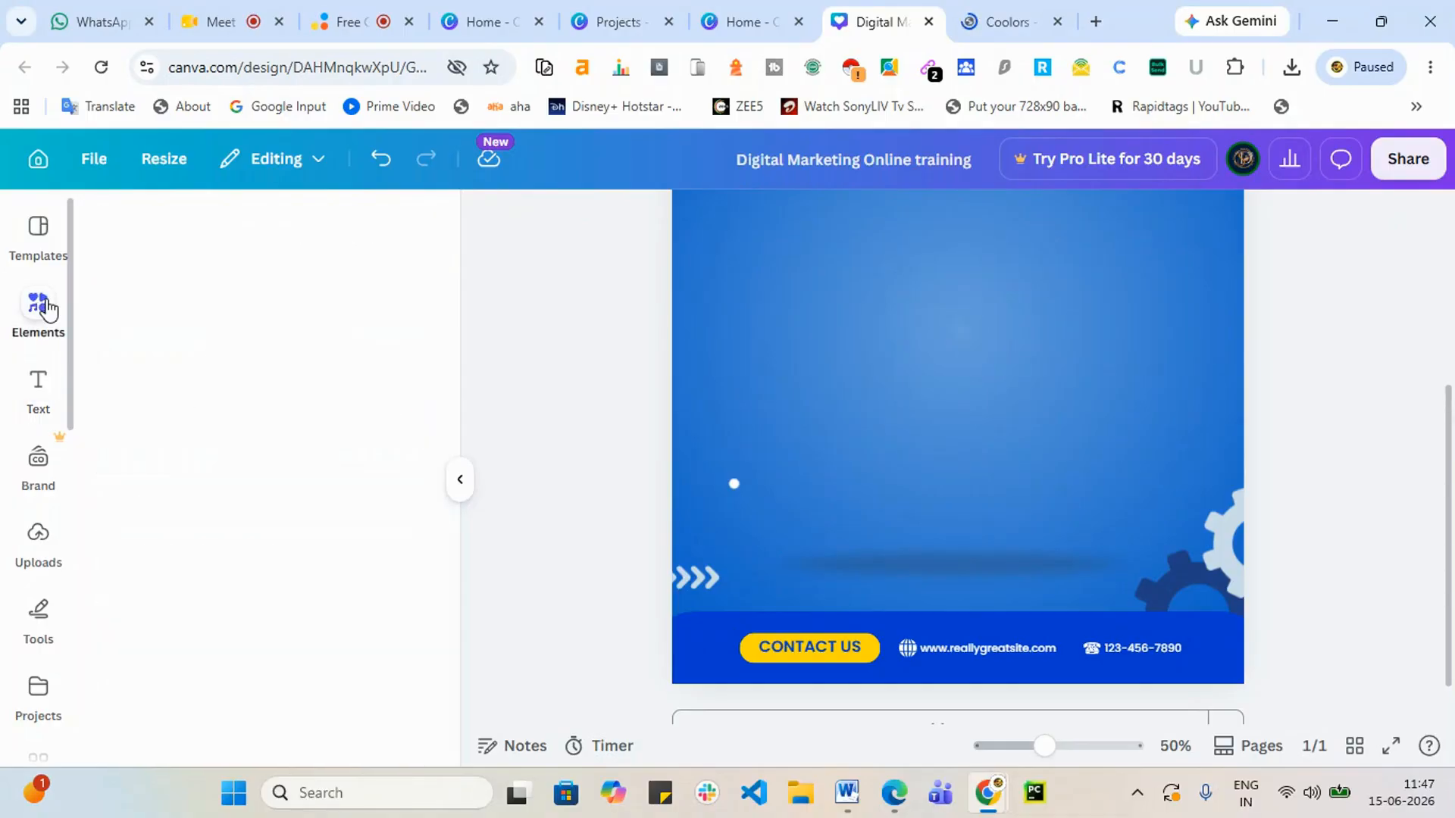
pyautogui.click(214, 235)
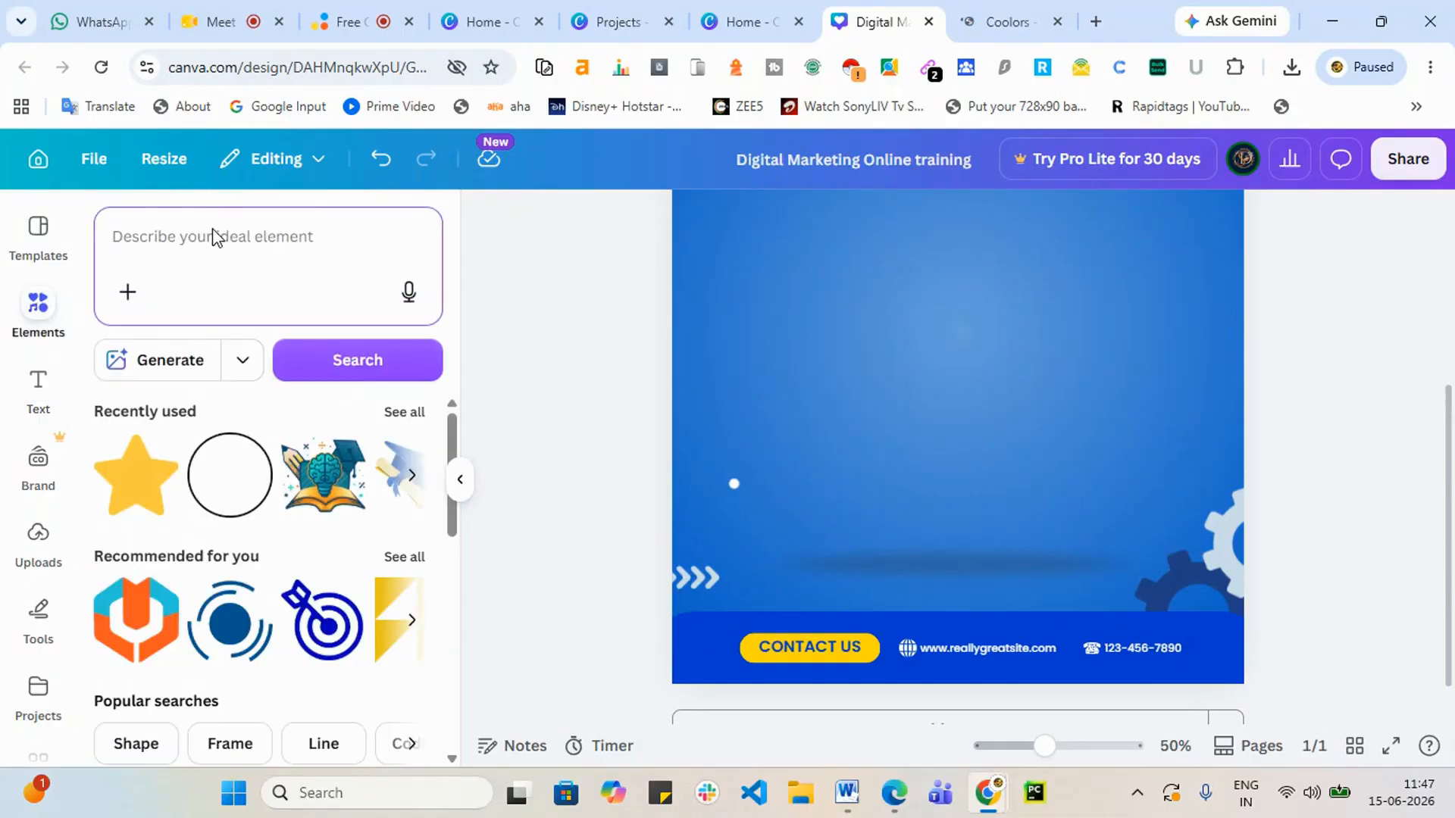
pyautogui.write('digital')
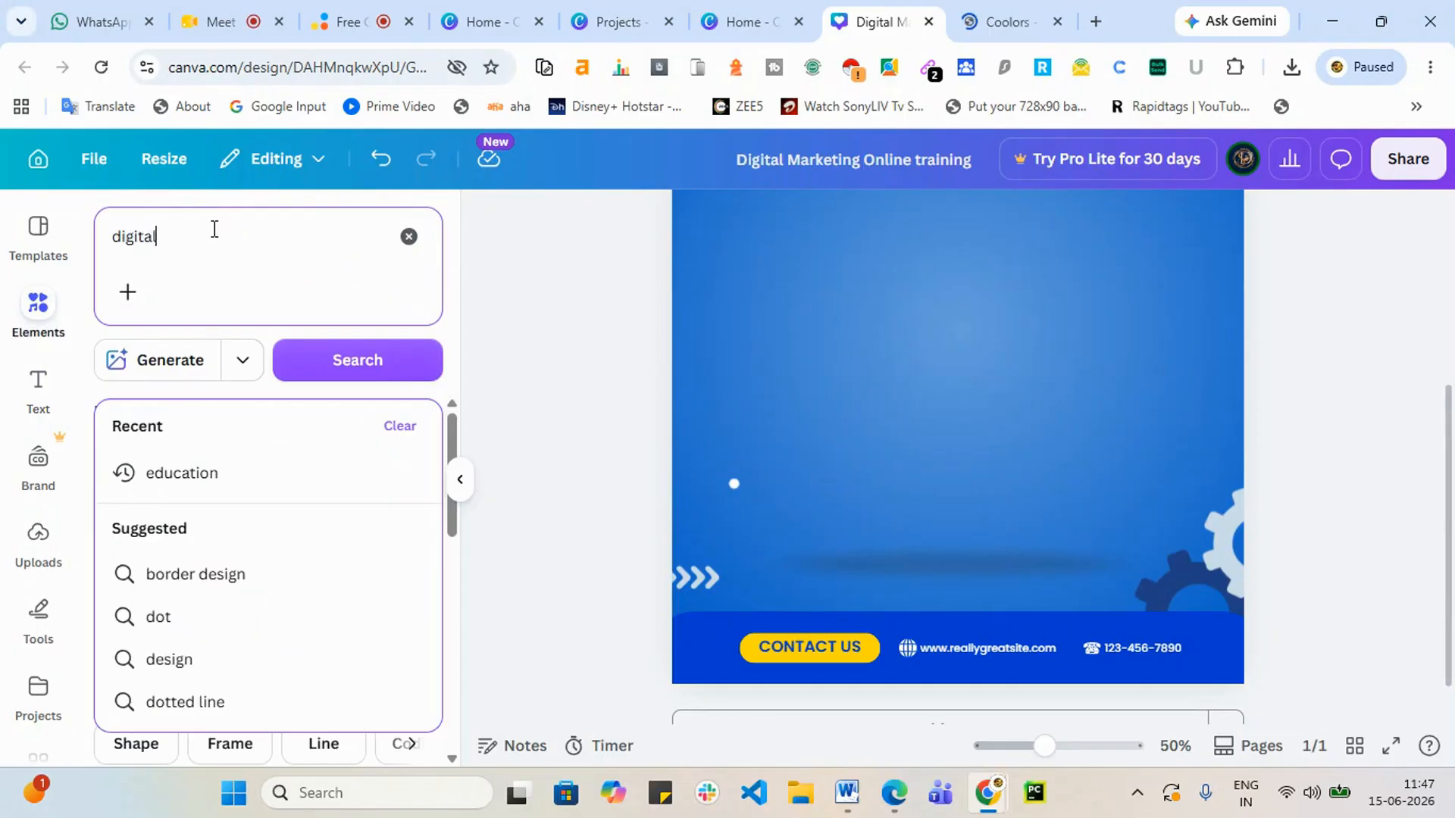
pyautogui.write(' mar')
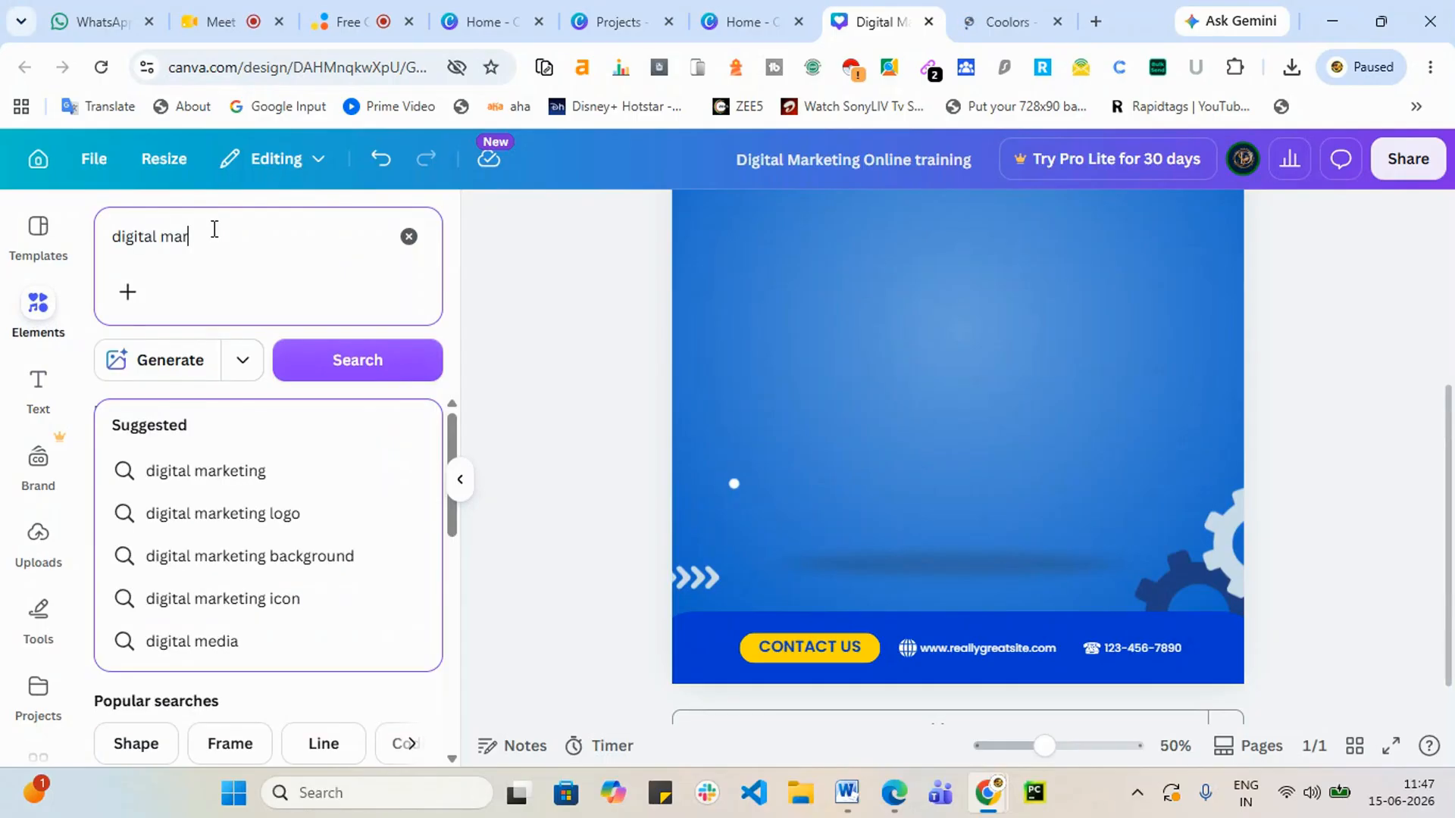
pyautogui.write('ketig')
pyautogui.press('Return')
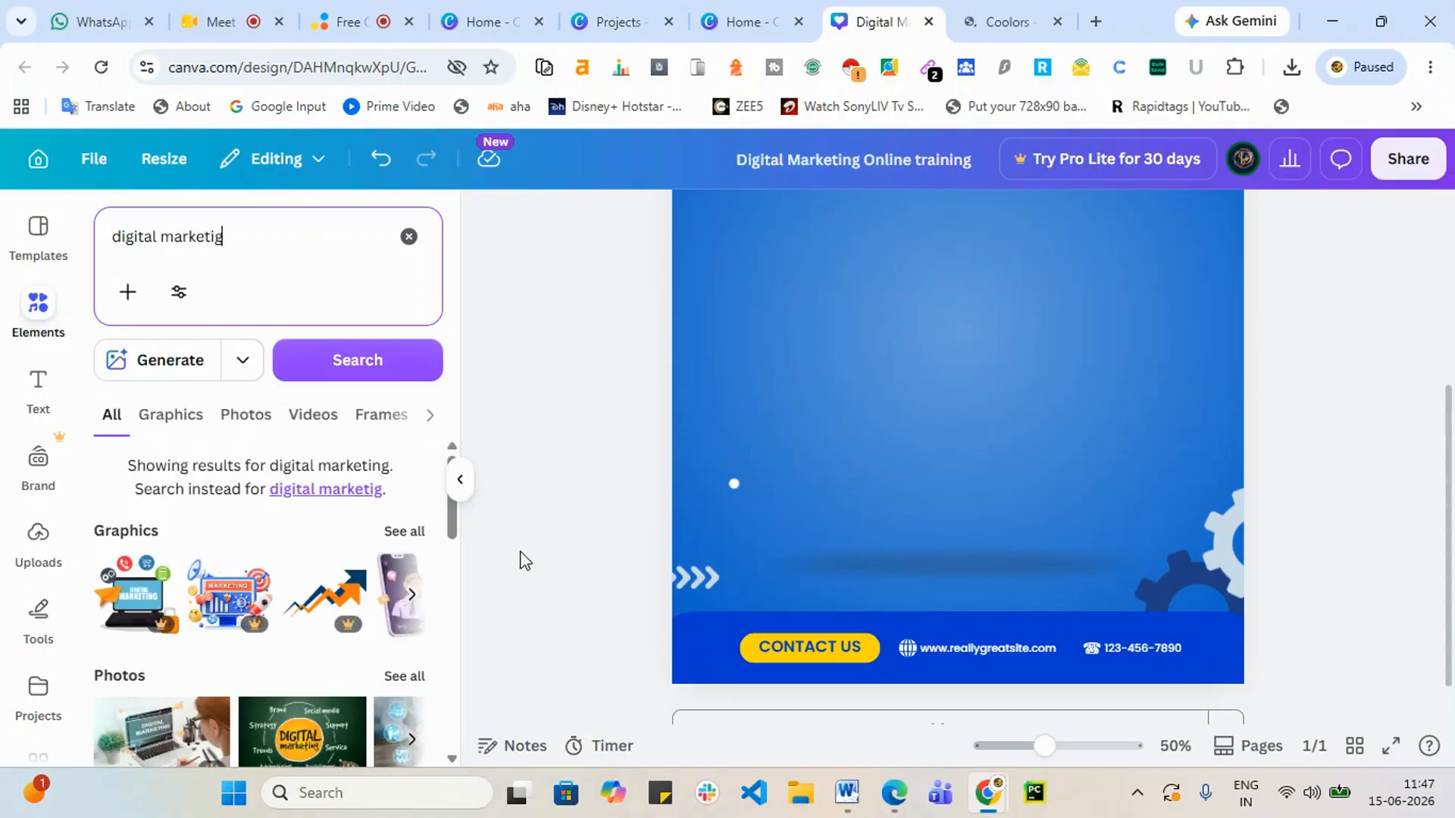
pyautogui.click(336, 499)
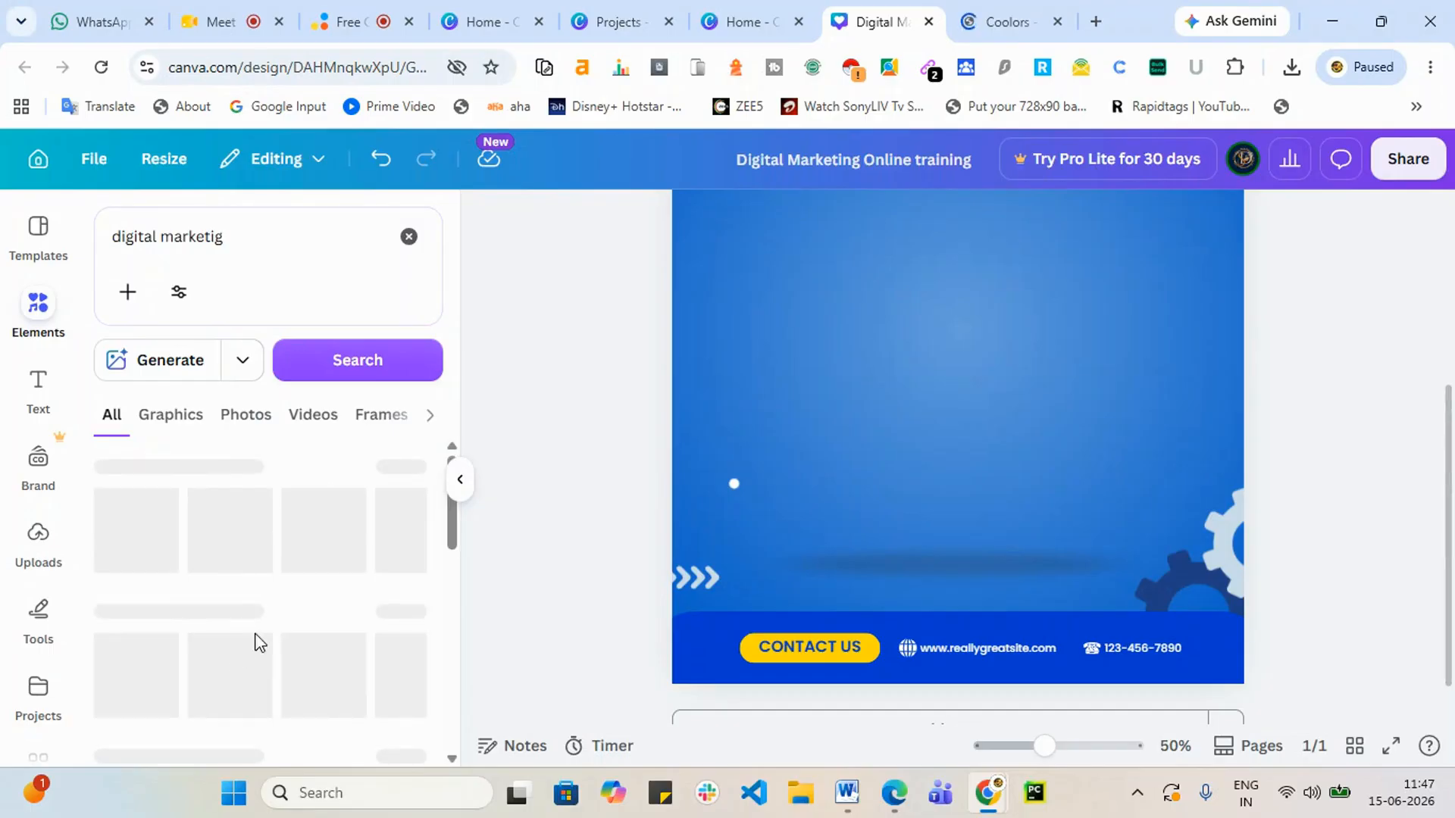
# Step: Show all Graphics results for the search and browse through them
pyautogui.scroll(-2, 294, 617)
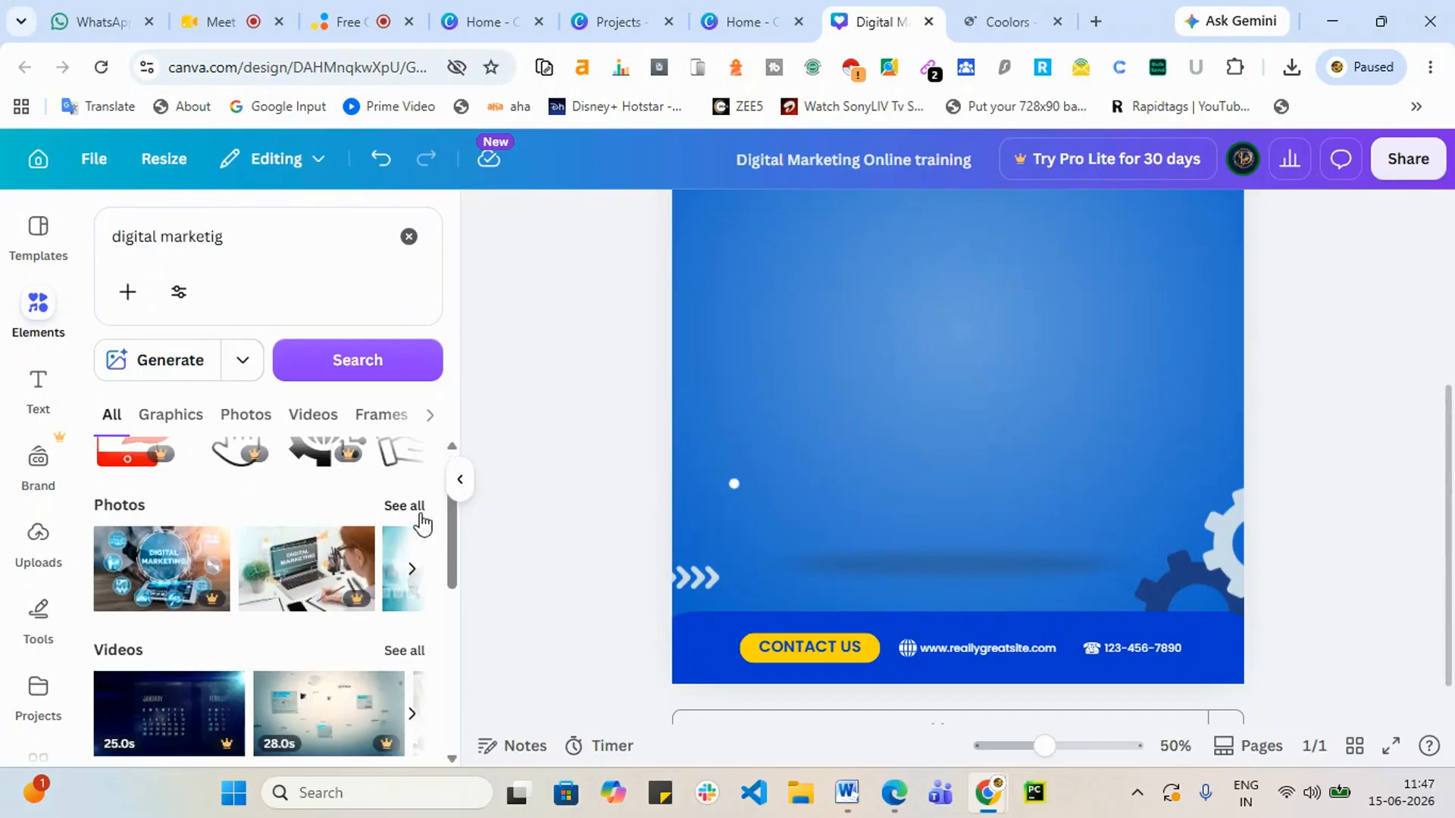
pyautogui.scroll(2, 419, 520)
pyautogui.click(400, 470)
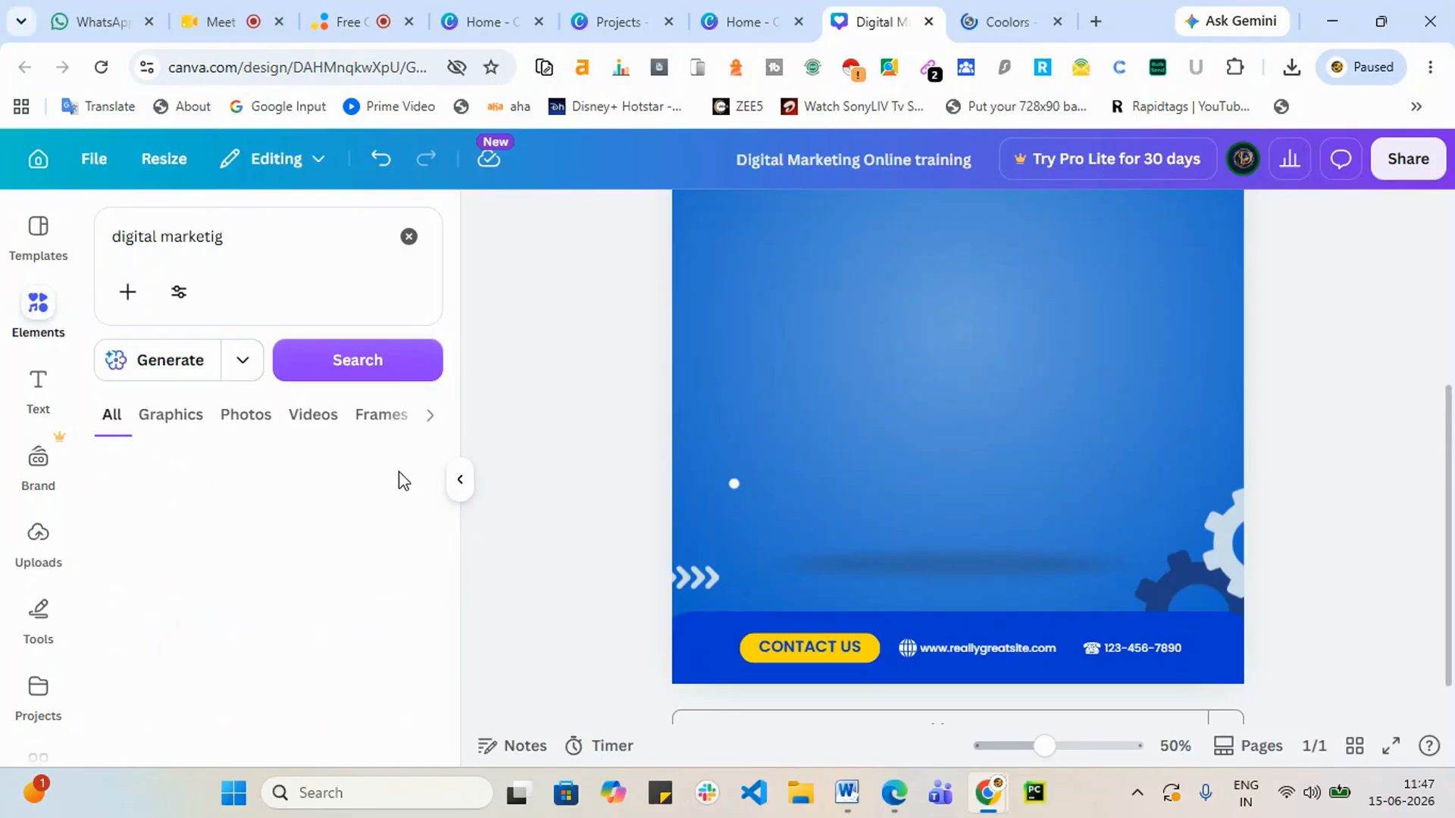
pyautogui.scroll(-5, 256, 636)
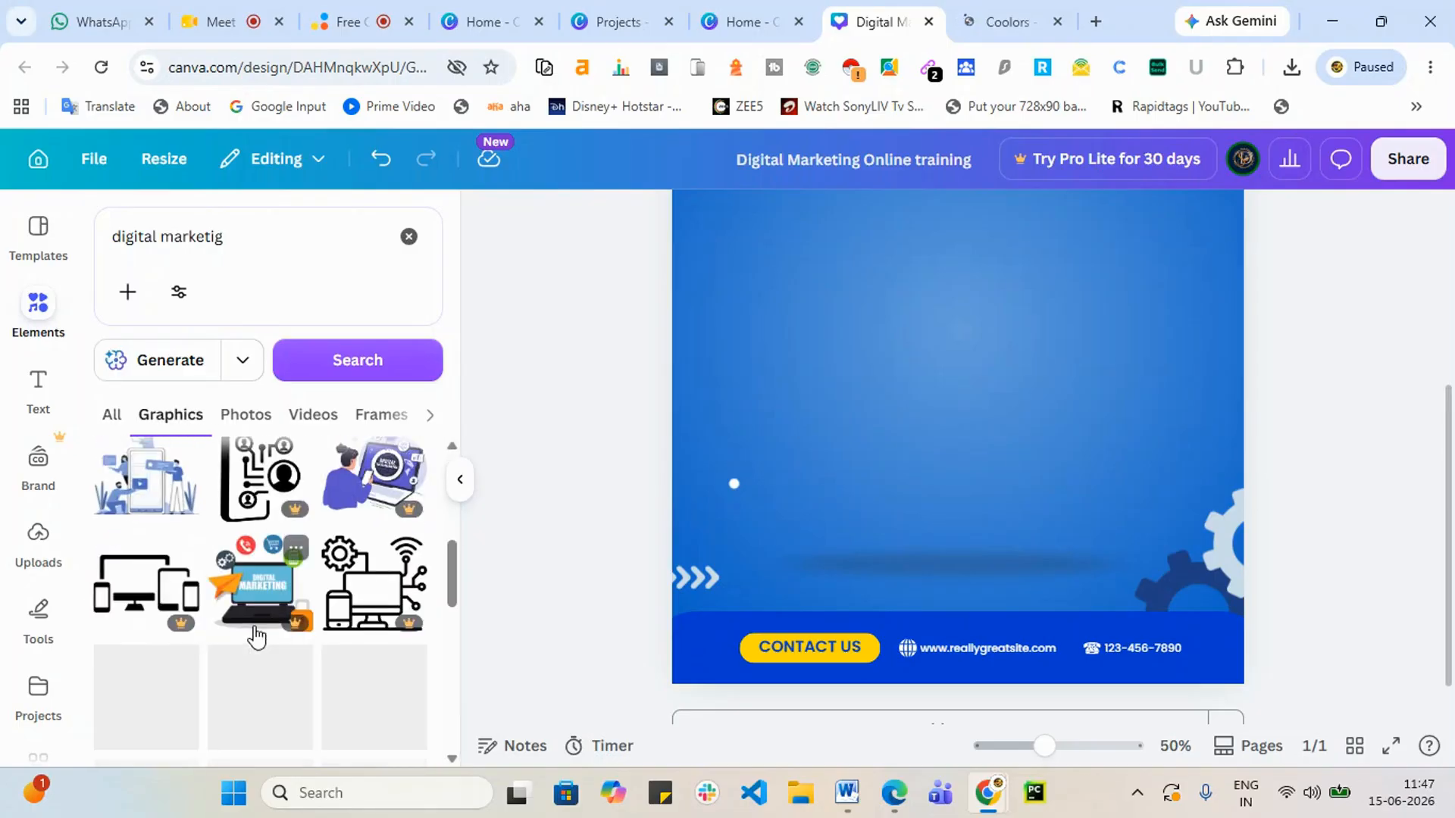
pyautogui.scroll(-4, 125, 640)
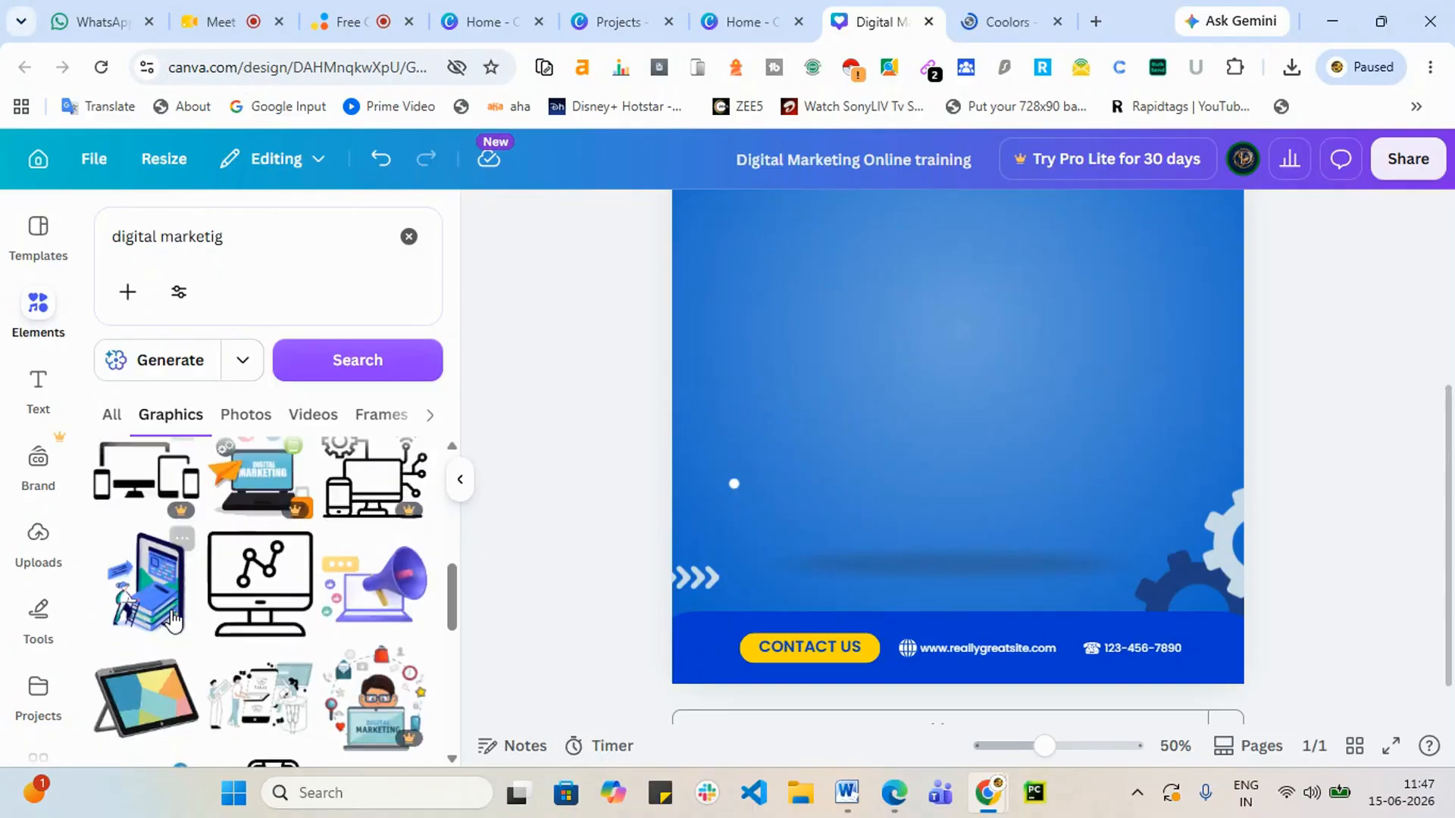
pyautogui.scroll(-3, 173, 619)
pyautogui.scroll(-3, 173, 620)
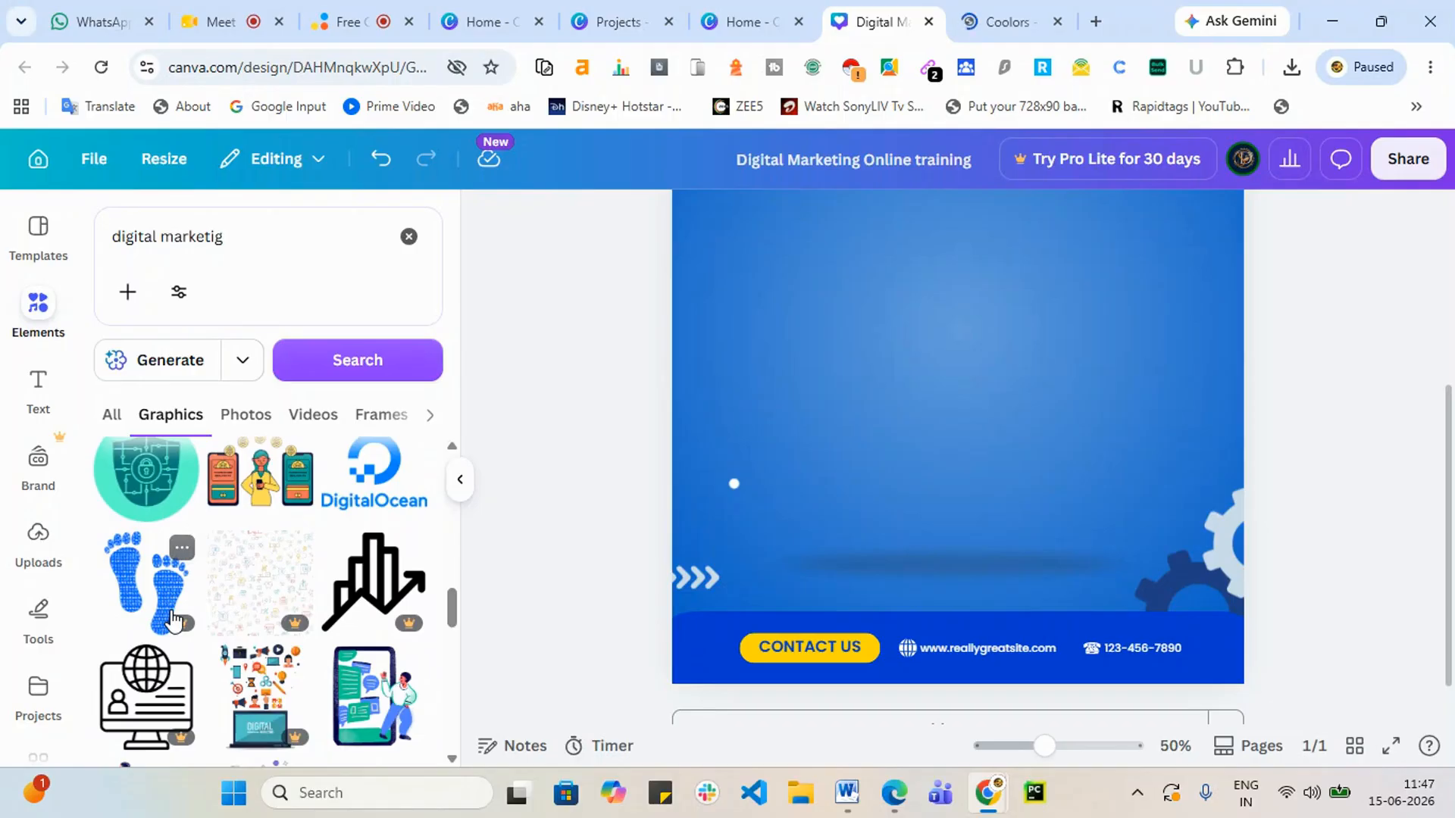
pyautogui.scroll(2, 179, 620)
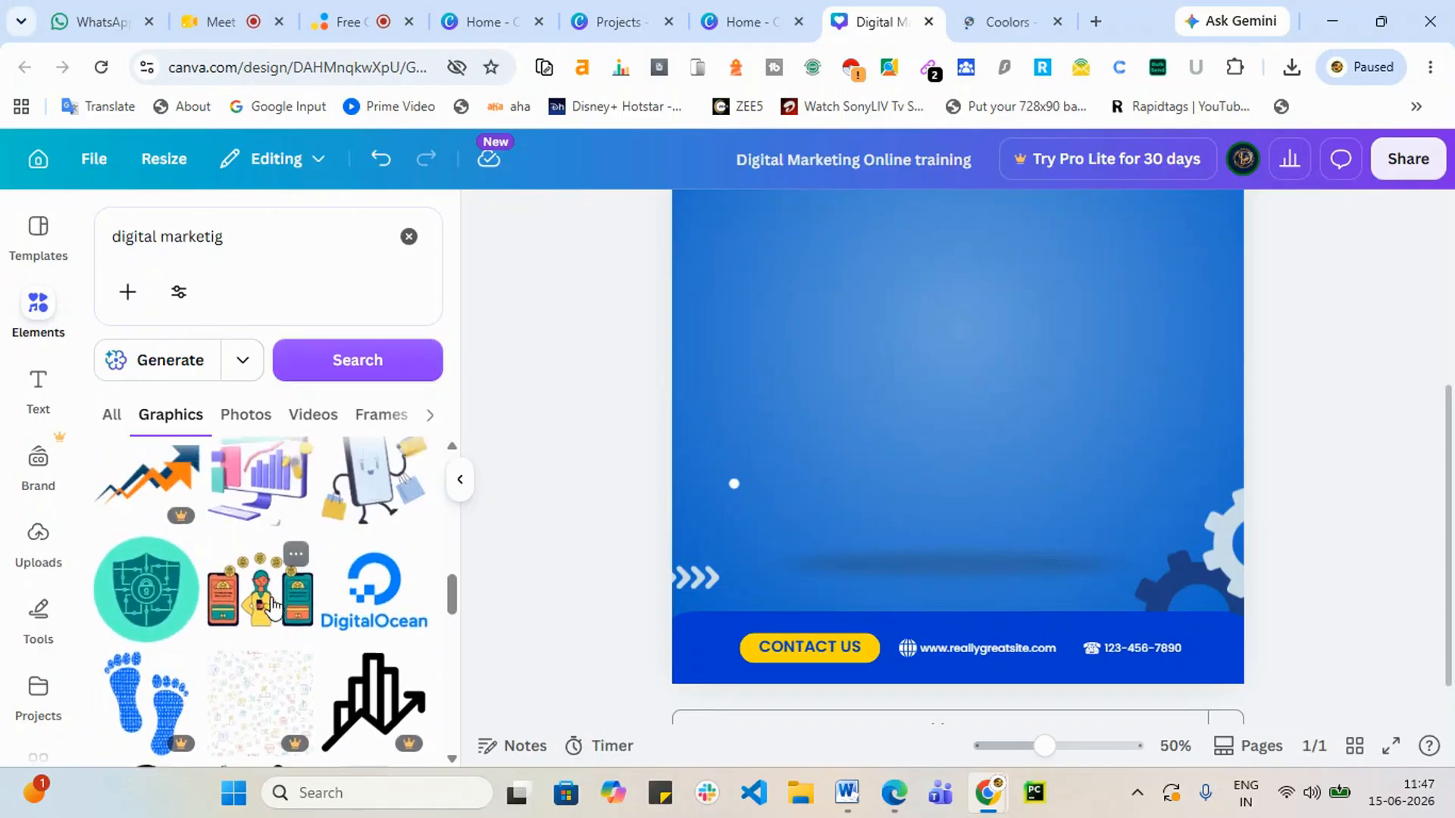
pyautogui.scroll(2, 273, 607)
pyautogui.scroll(3, 272, 606)
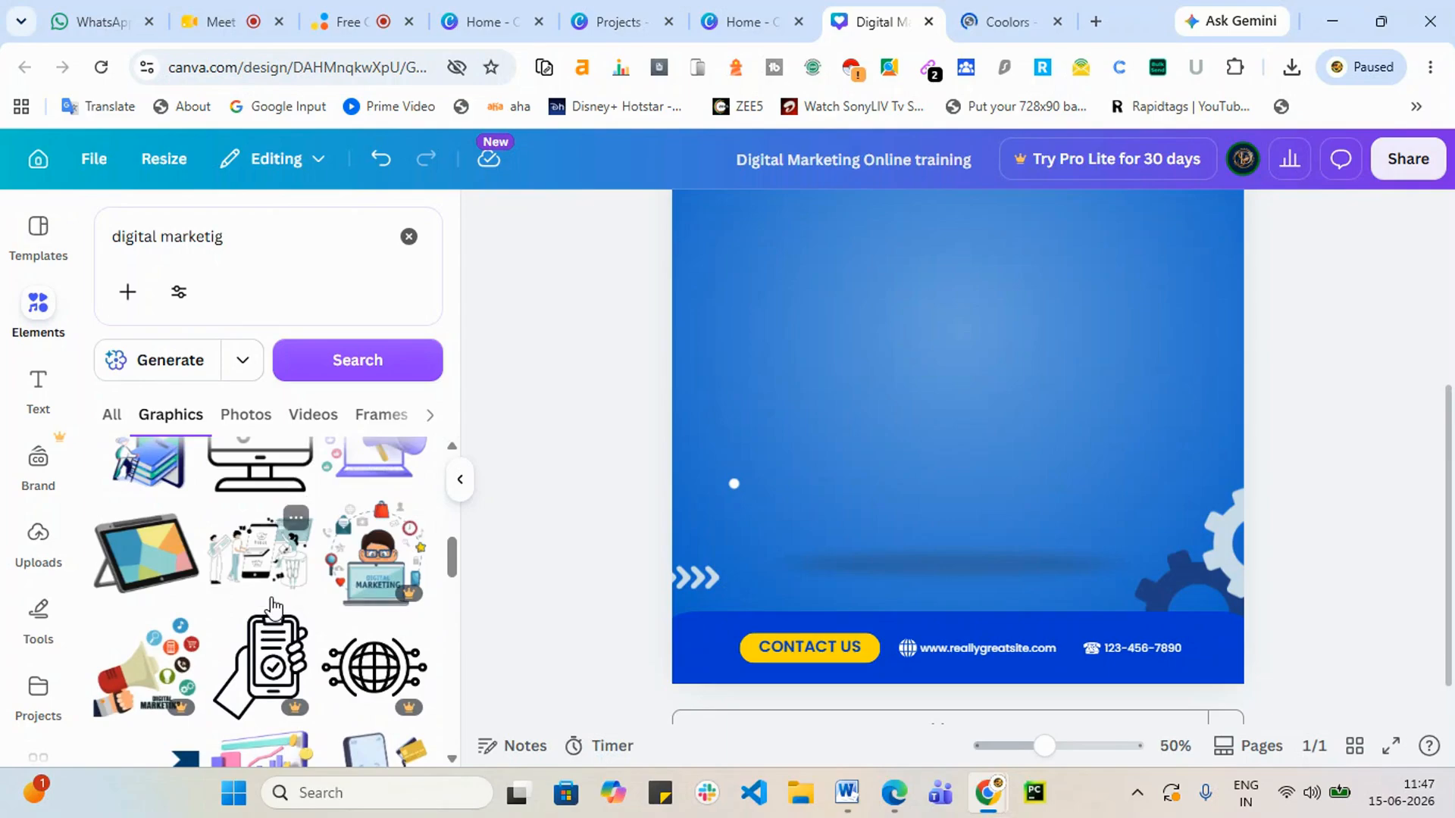
pyautogui.scroll(2, 272, 607)
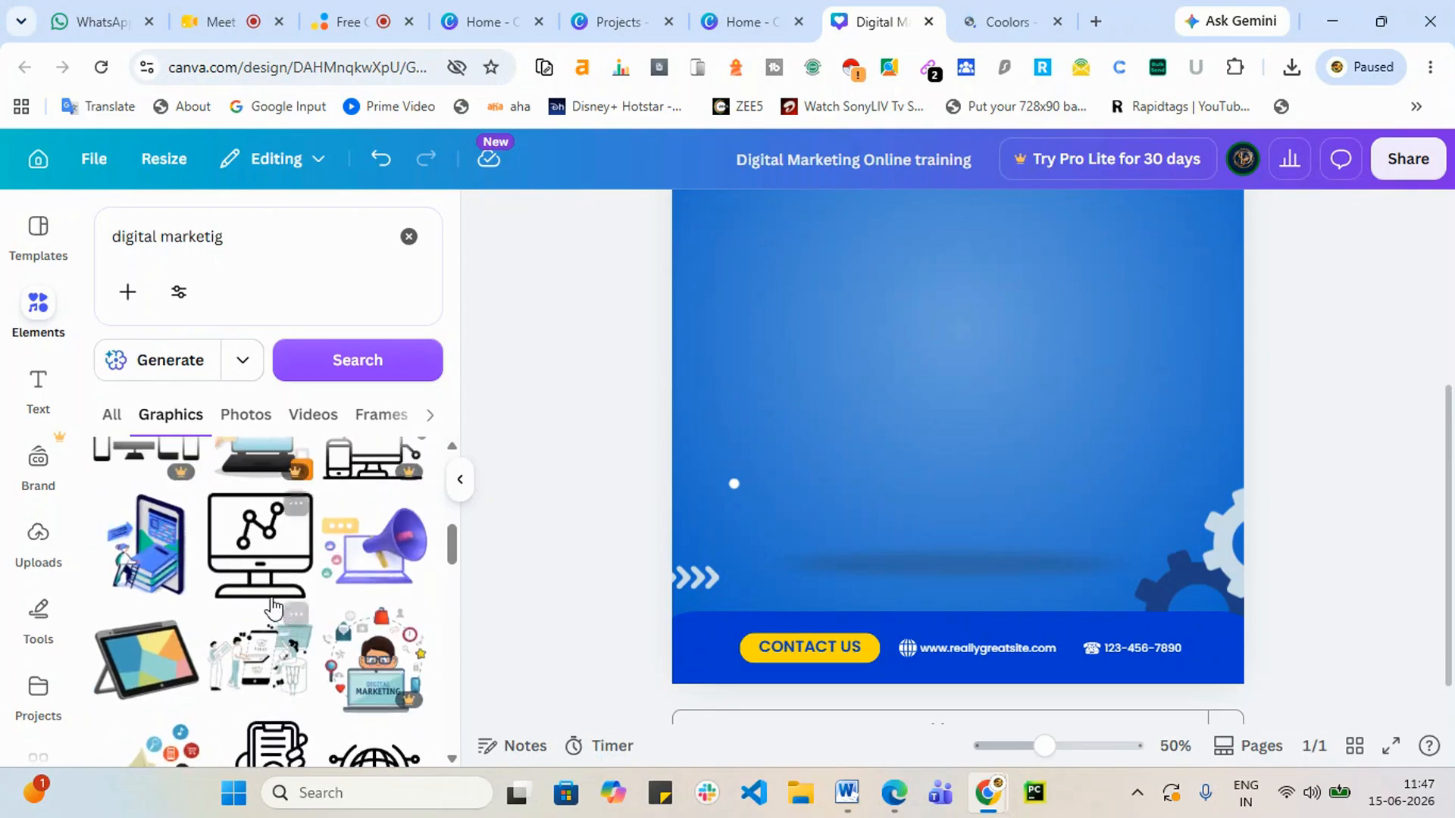
pyautogui.scroll(2, 182, 682)
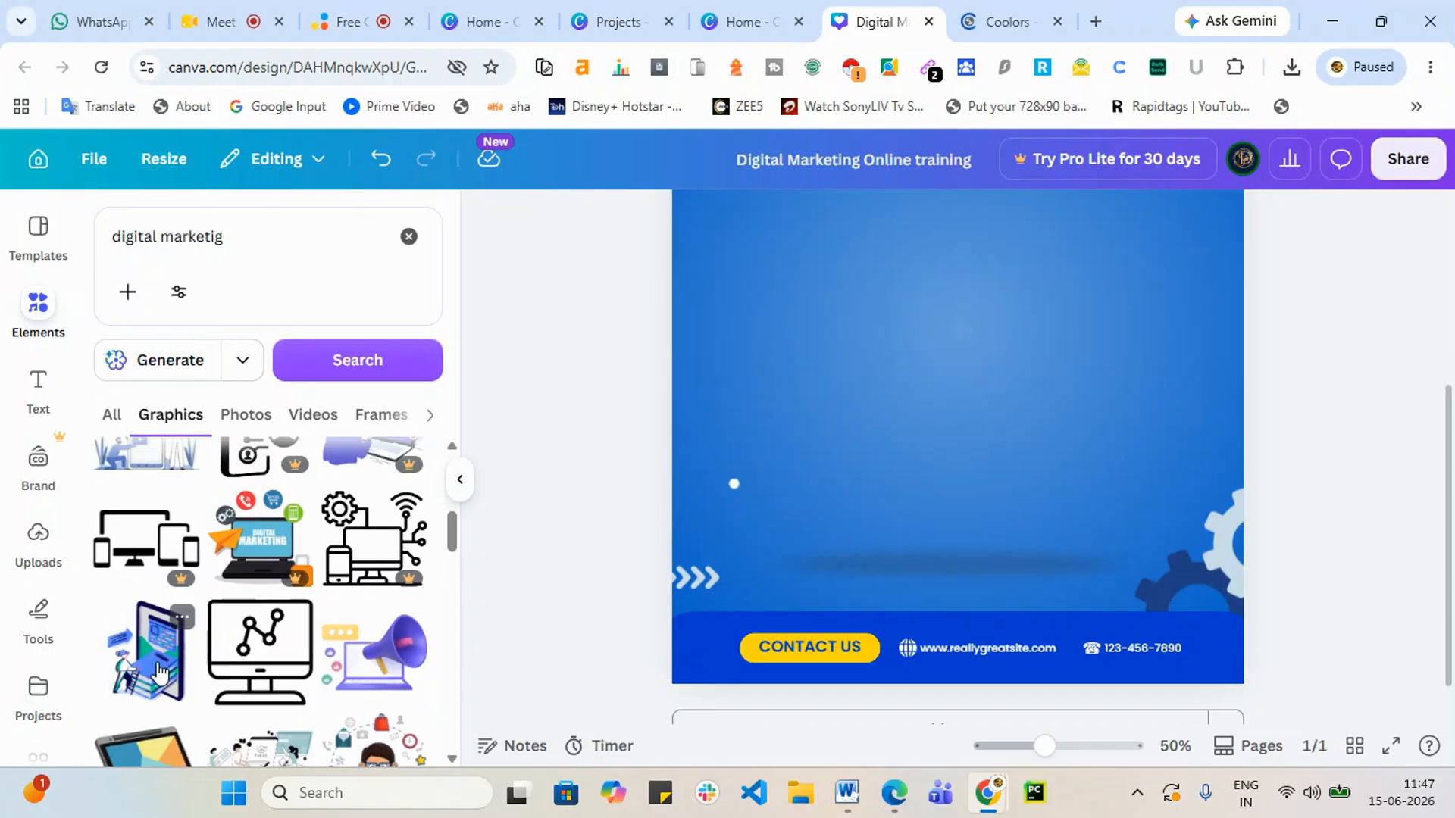
pyautogui.click(155, 670)
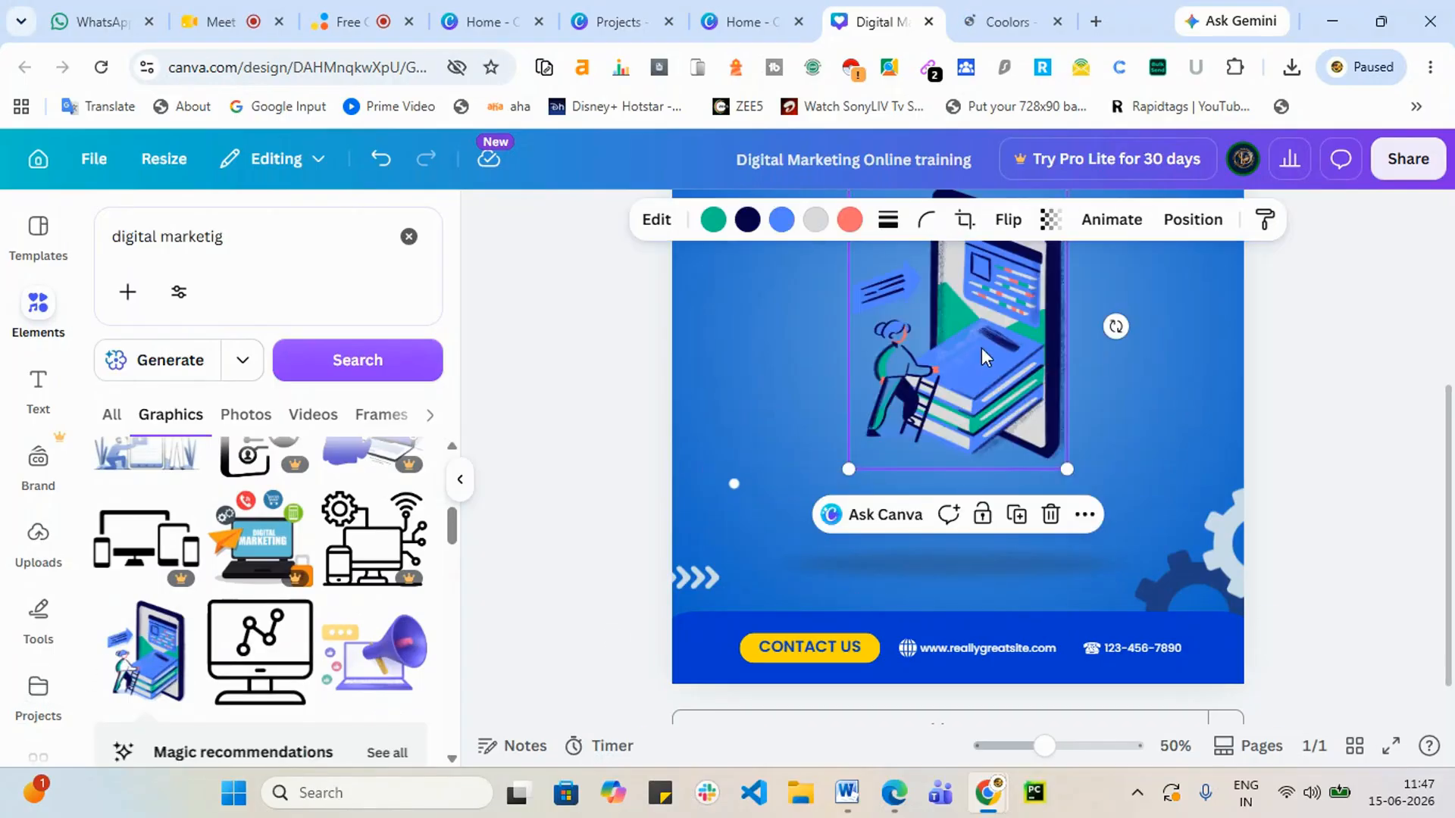
pyautogui.moveTo(980, 348); pyautogui.dragTo(970, 454)
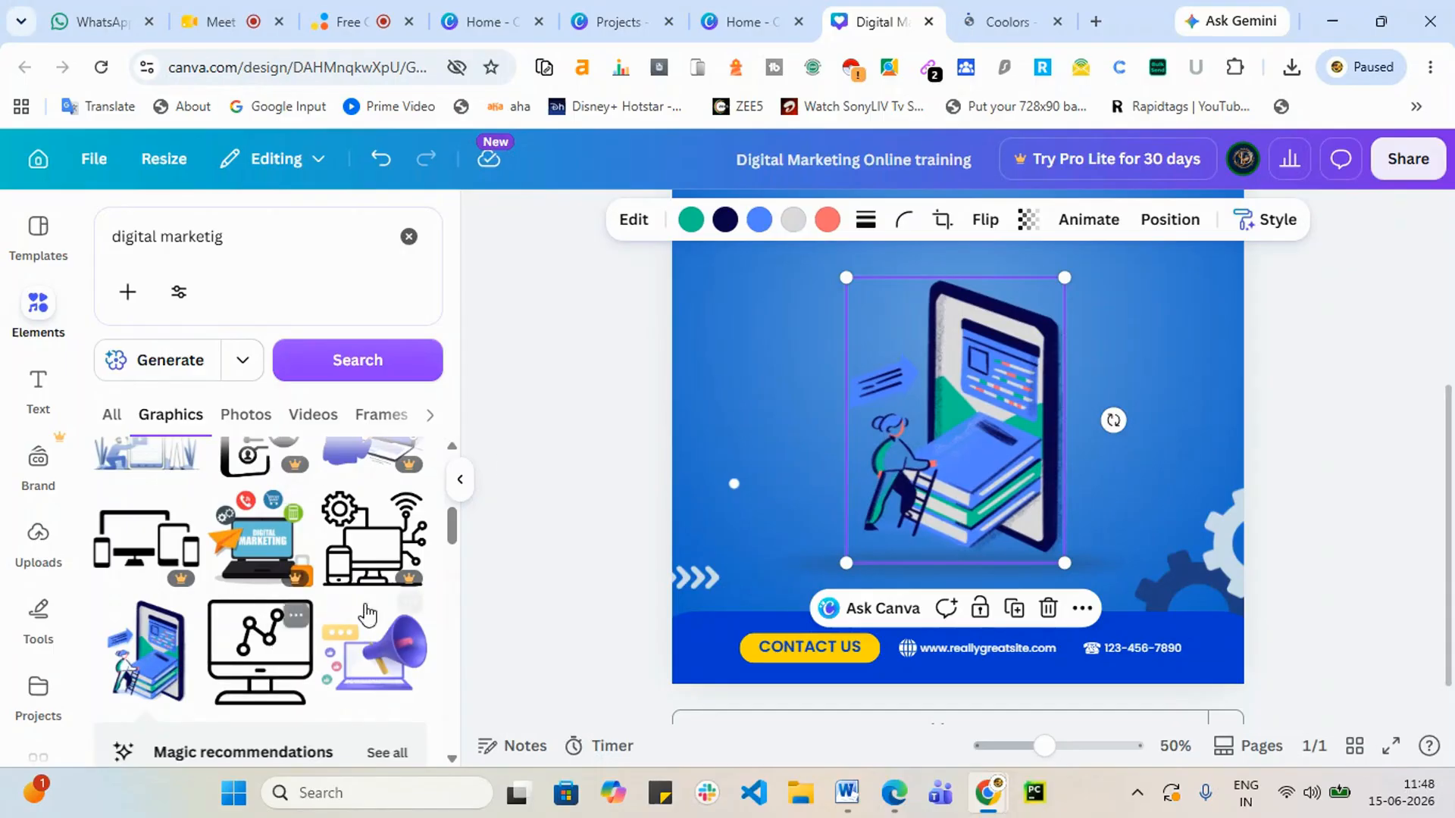
pyautogui.scroll(1, 316, 573)
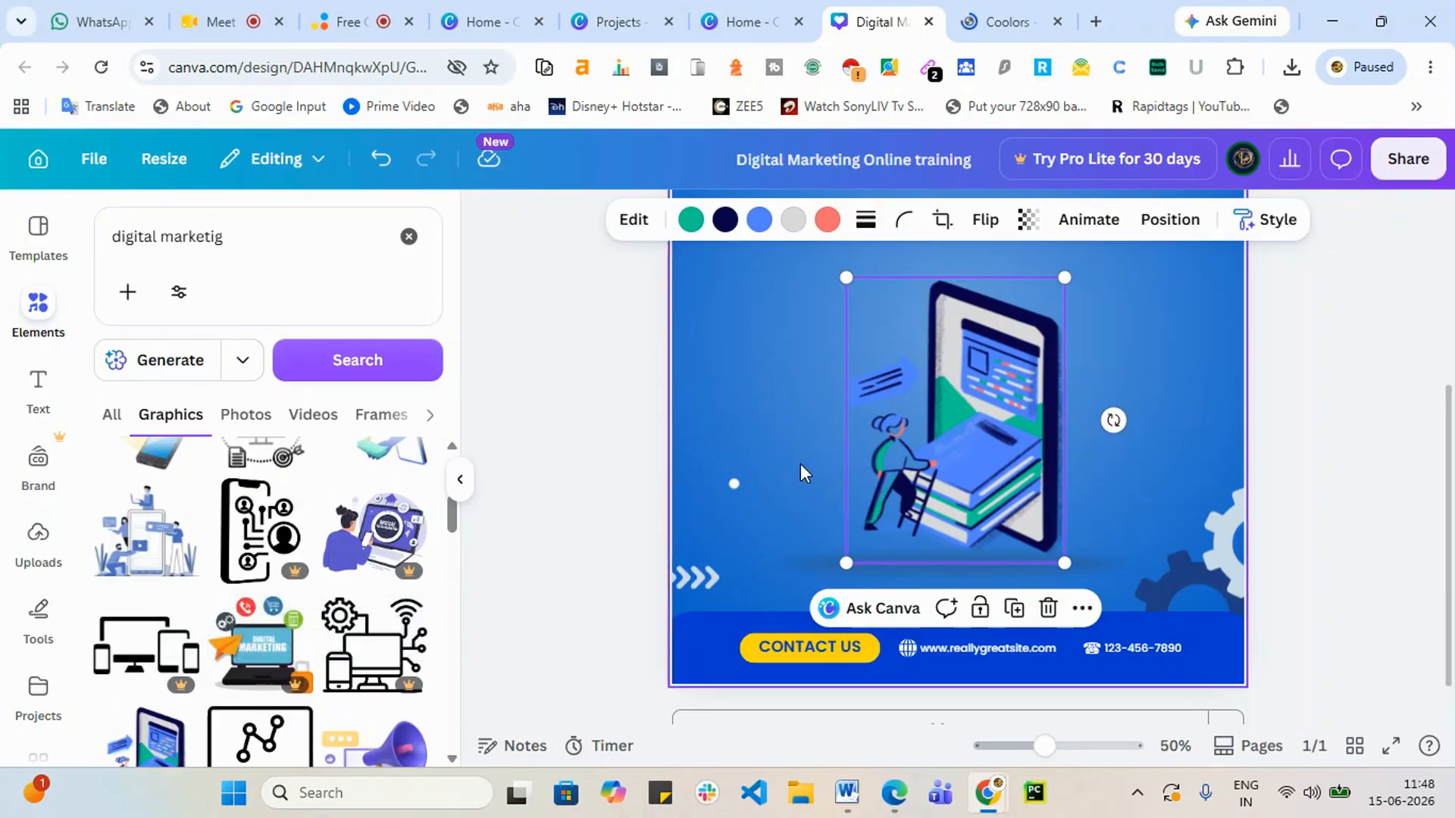
pyautogui.press('Delete')
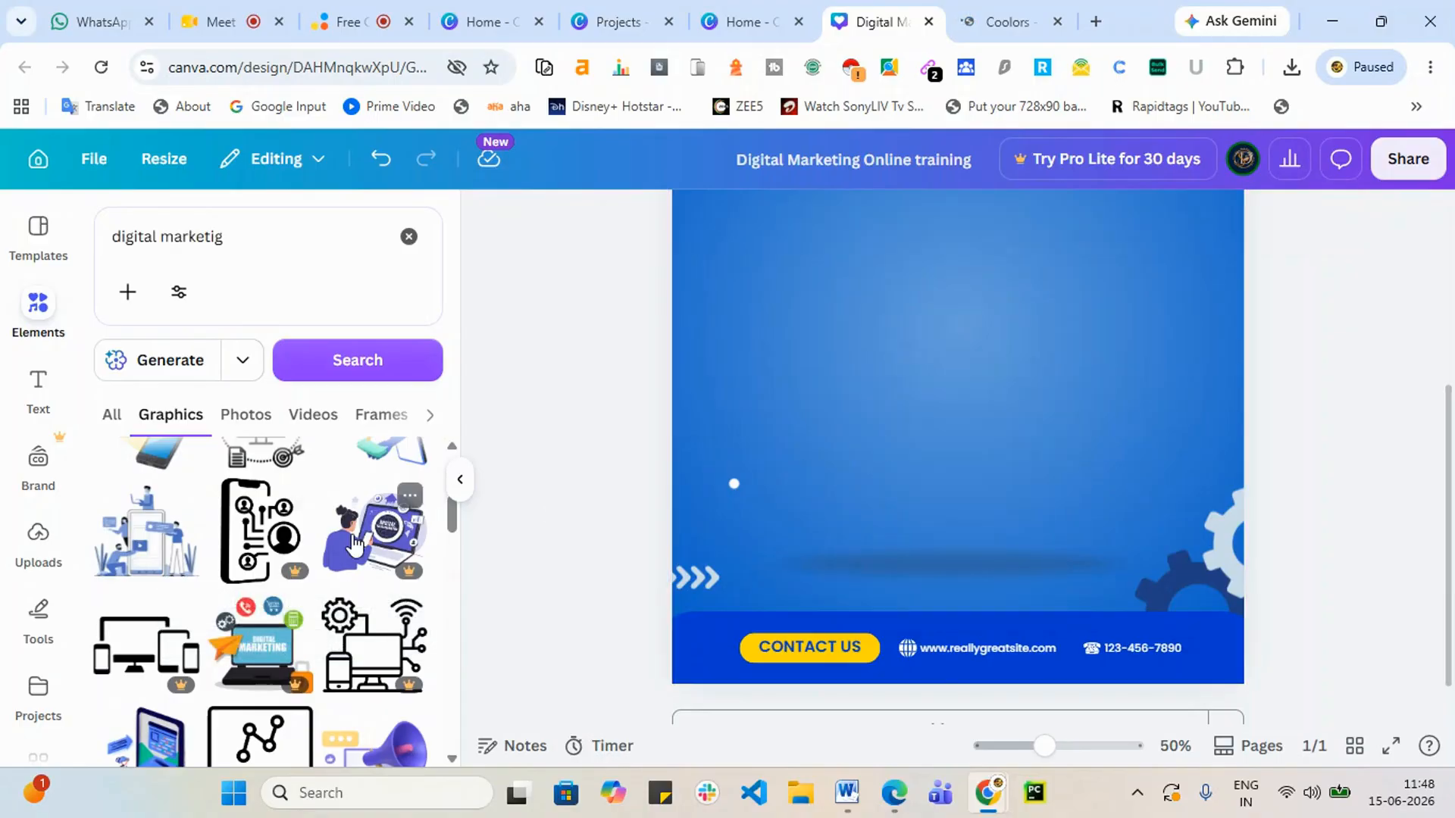
pyautogui.click(388, 537)
pyautogui.moveTo(1069, 272); pyautogui.dragTo(1061, 353)
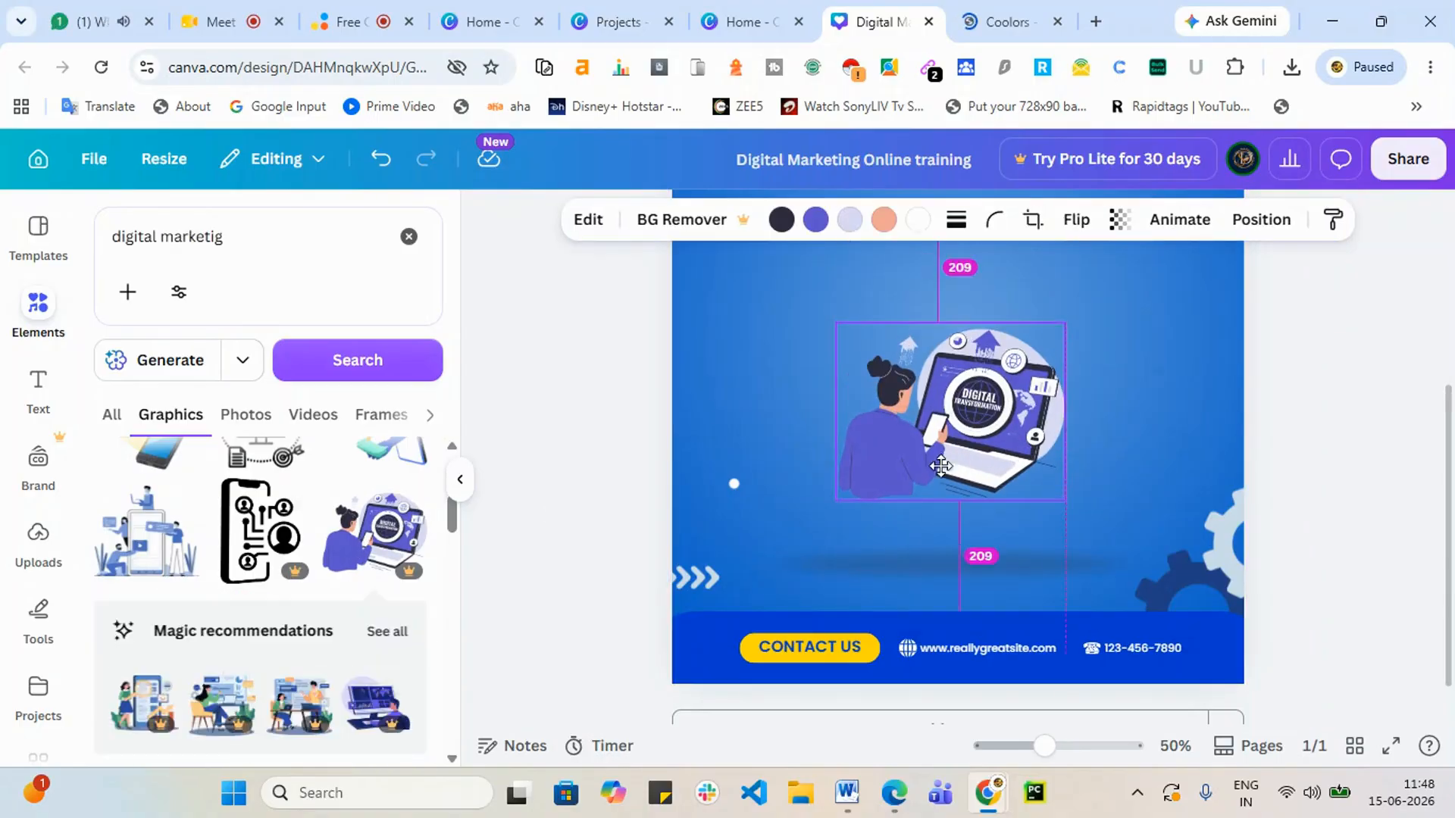
pyautogui.moveTo(1123, 297); pyautogui.dragTo(1132, 270)
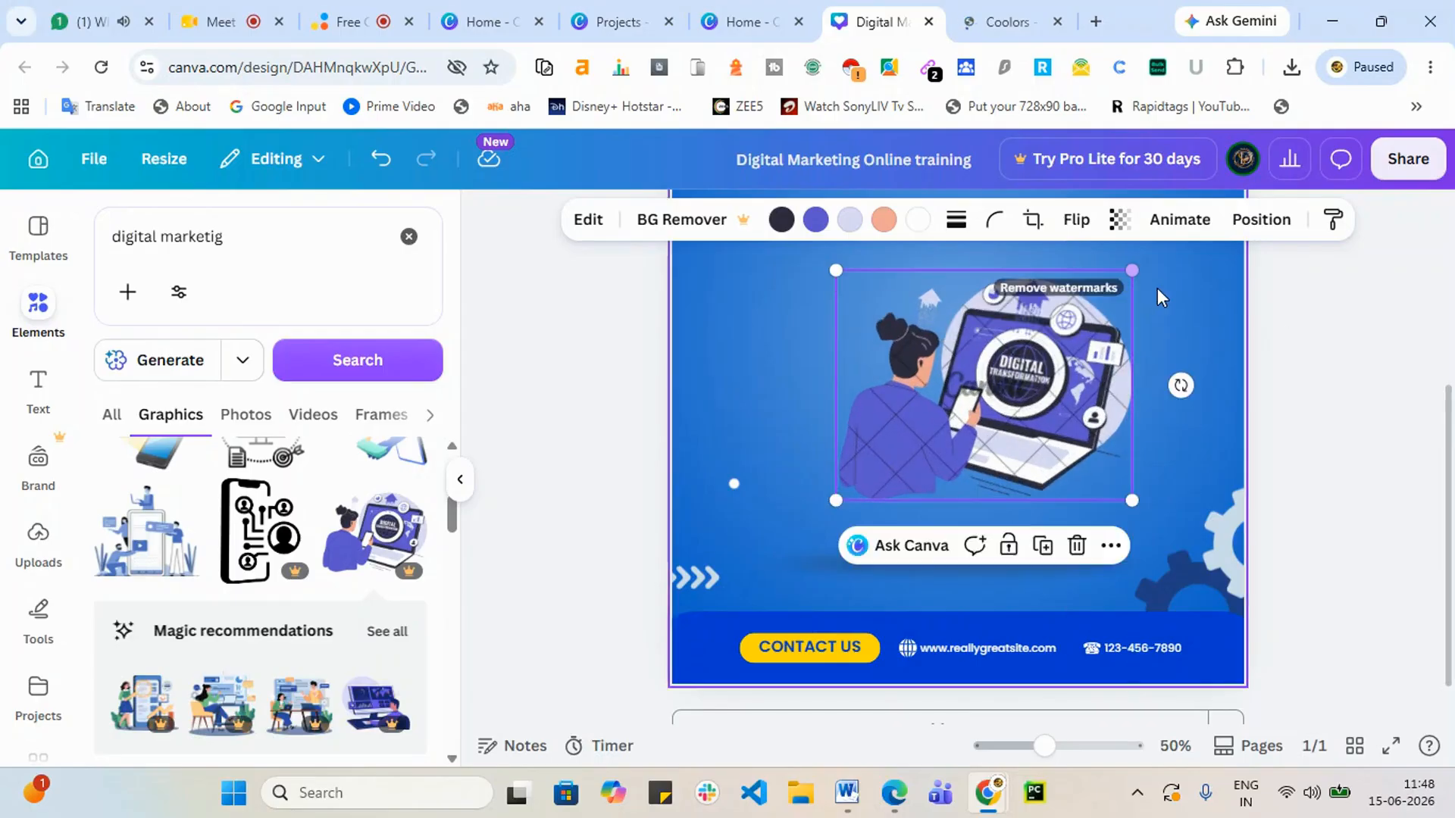
pyautogui.press('Delete')
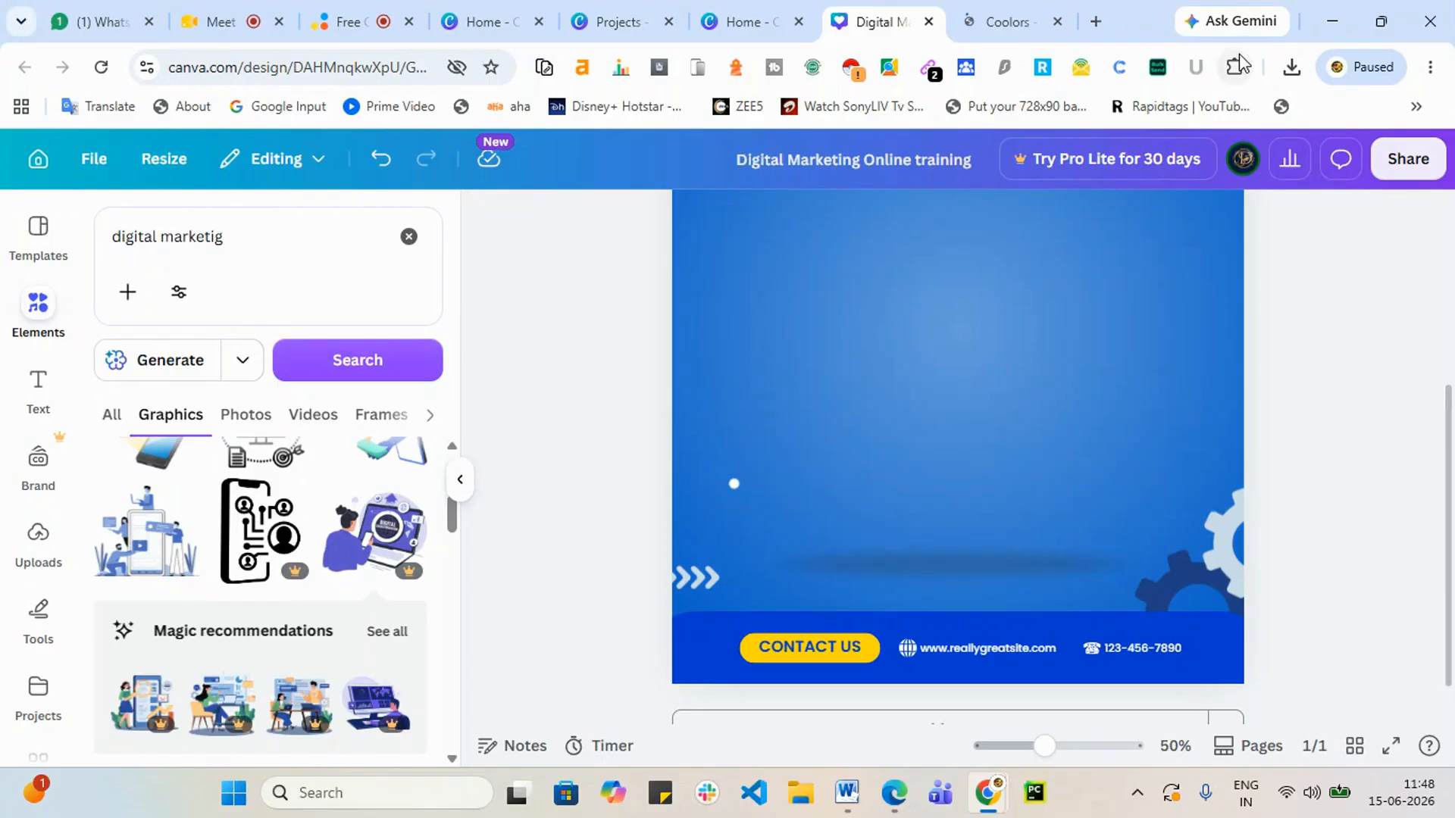
pyautogui.scroll(-10, 272, 621)
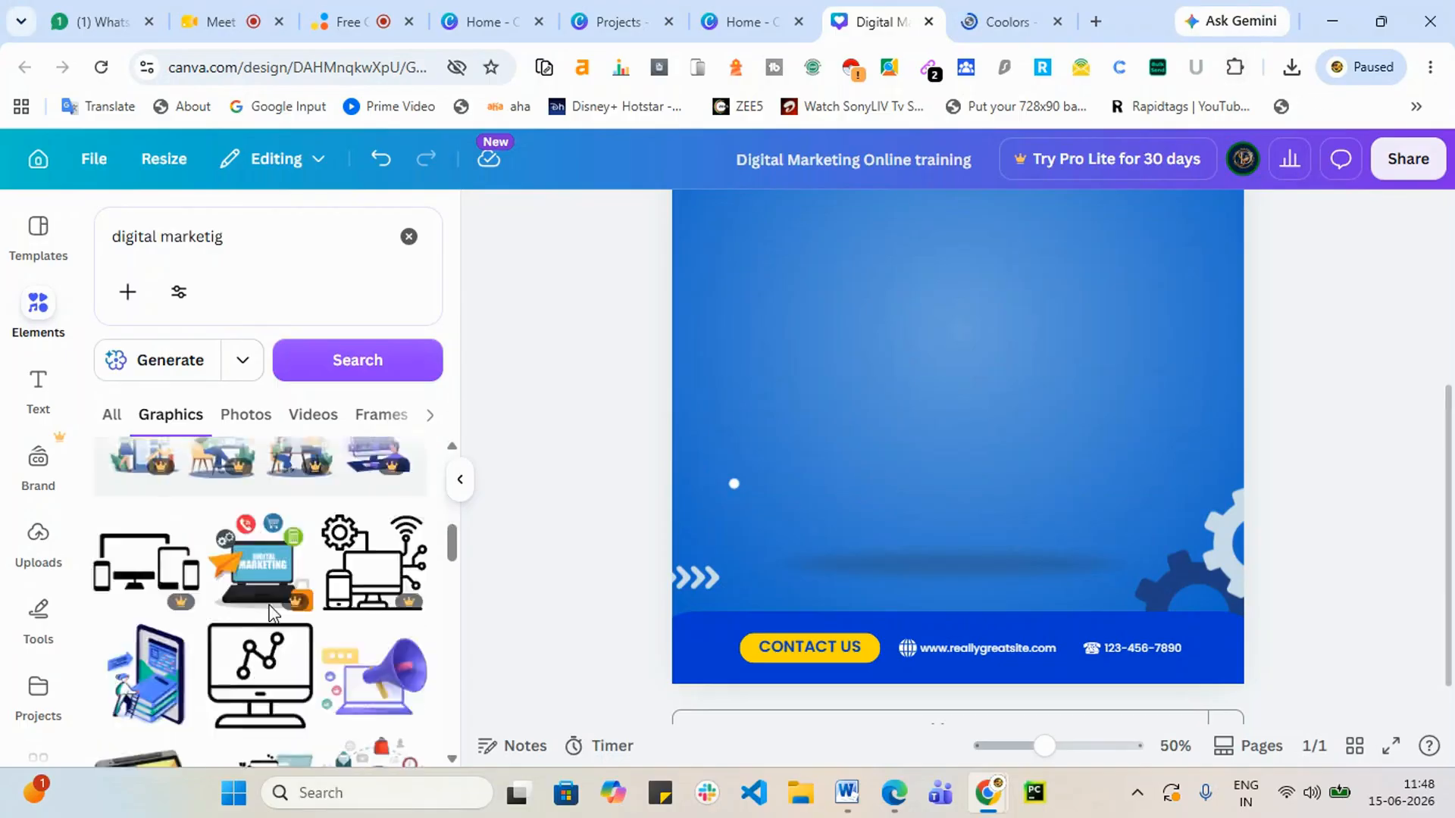
pyautogui.scroll(-2, 250, 651)
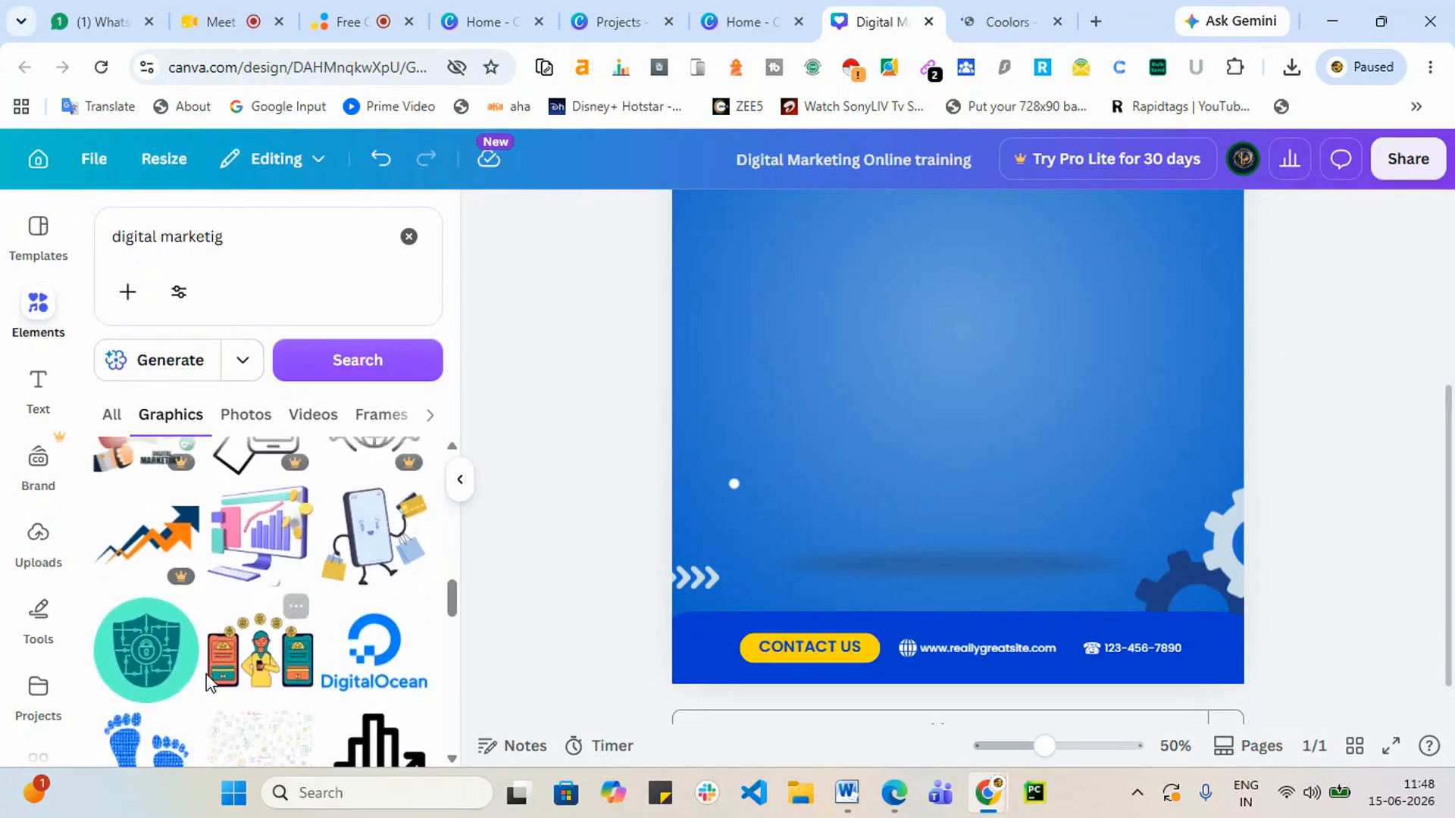
pyautogui.scroll(2, 219, 674)
pyautogui.scroll(-3, 211, 688)
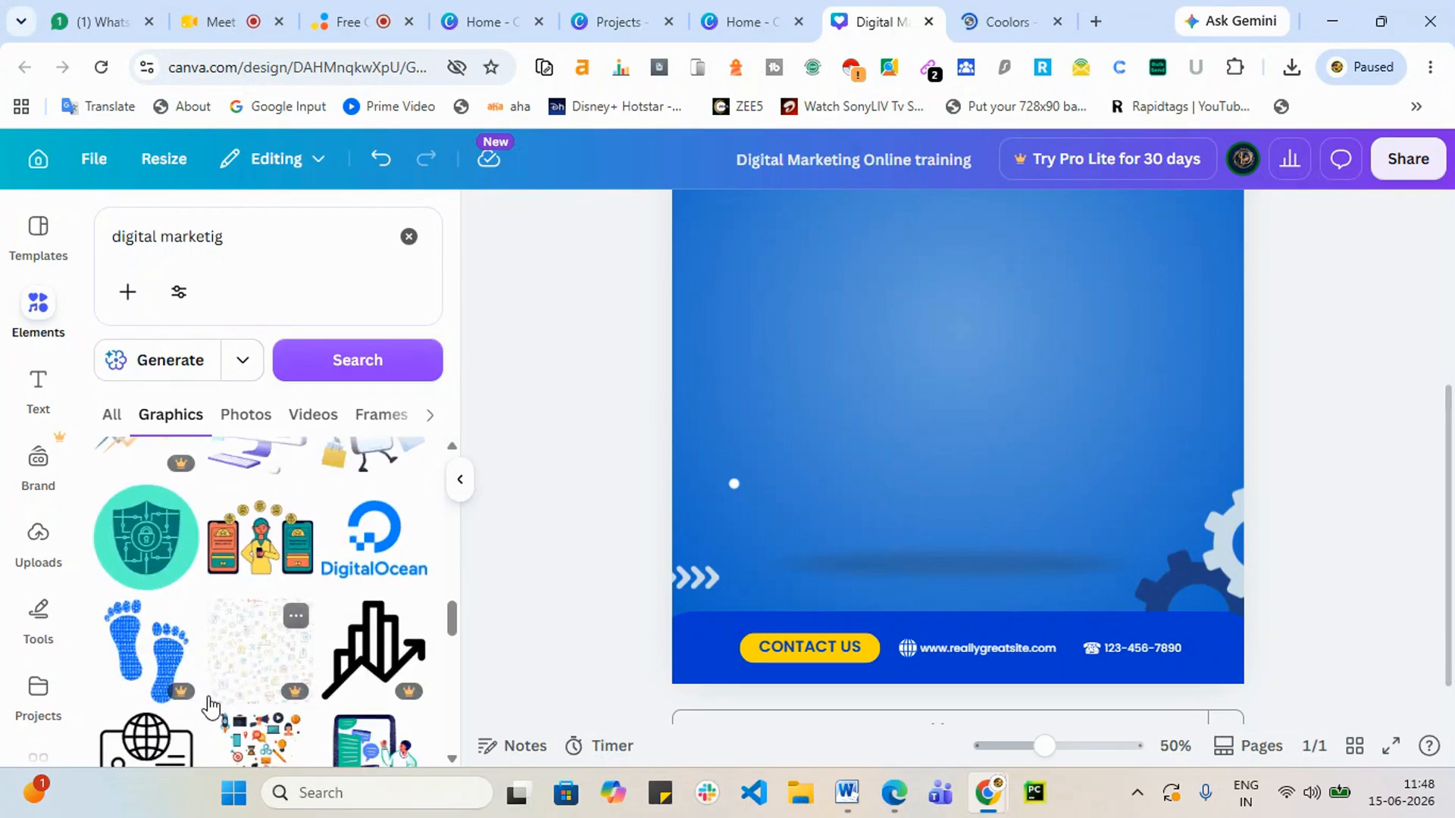
pyautogui.scroll(-2, 211, 705)
pyautogui.scroll(4, 208, 709)
pyautogui.scroll(-2, 201, 712)
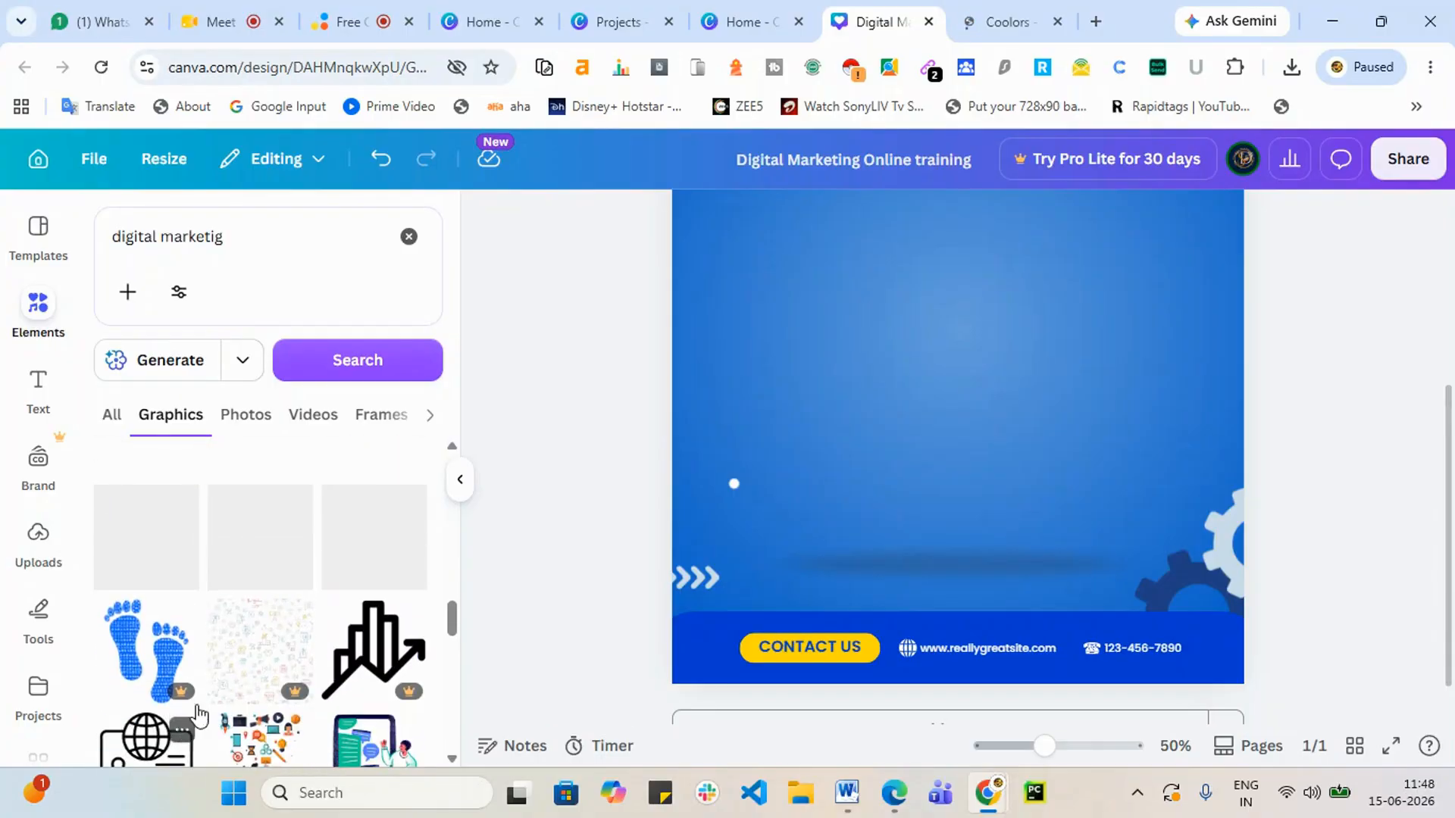
pyautogui.scroll(-2, 215, 659)
pyautogui.scroll(2, 232, 607)
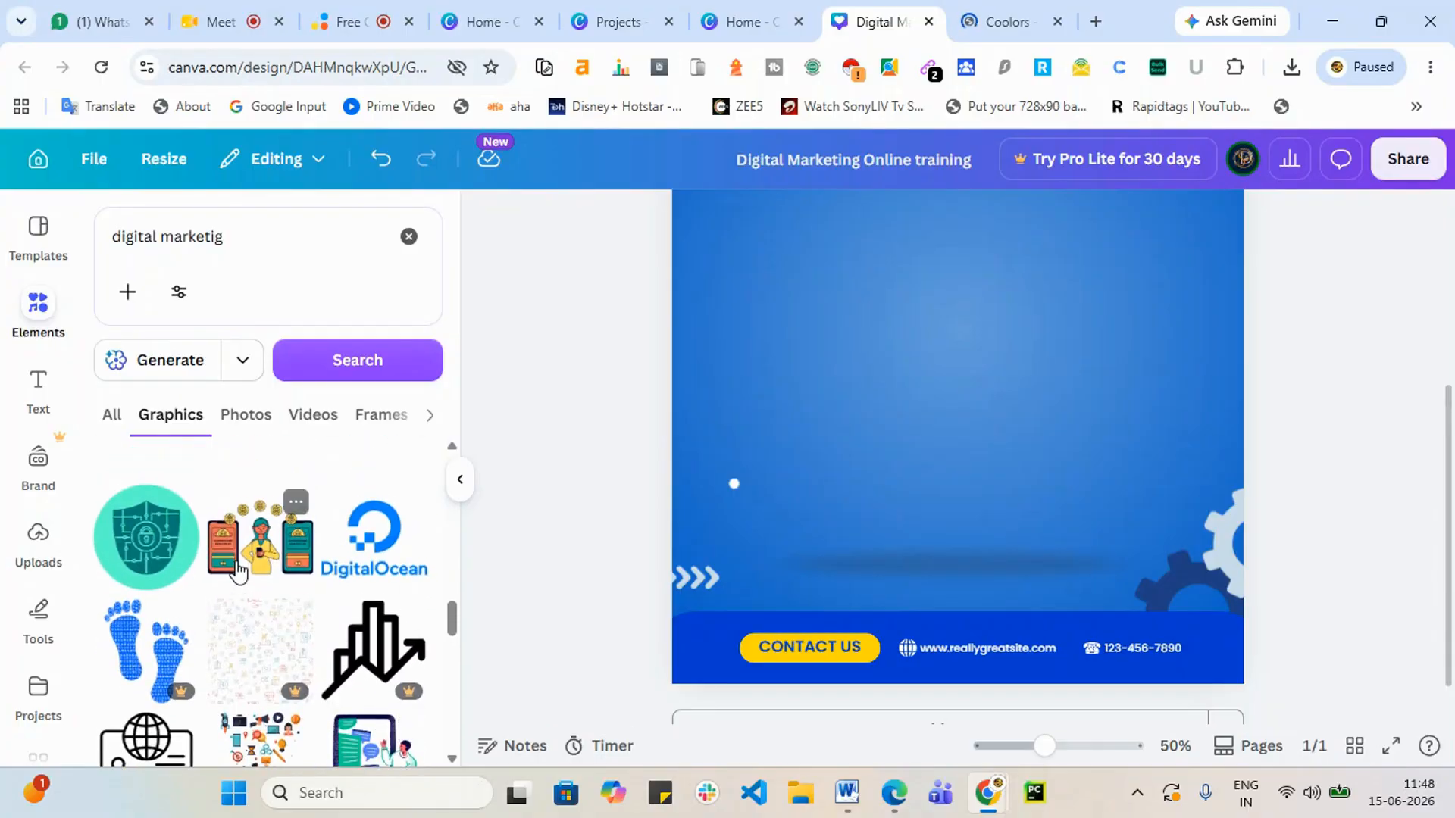
pyautogui.click(238, 572)
pyautogui.moveTo(1004, 369); pyautogui.dragTo(1006, 445)
pyautogui.scroll(4, 1067, 444)
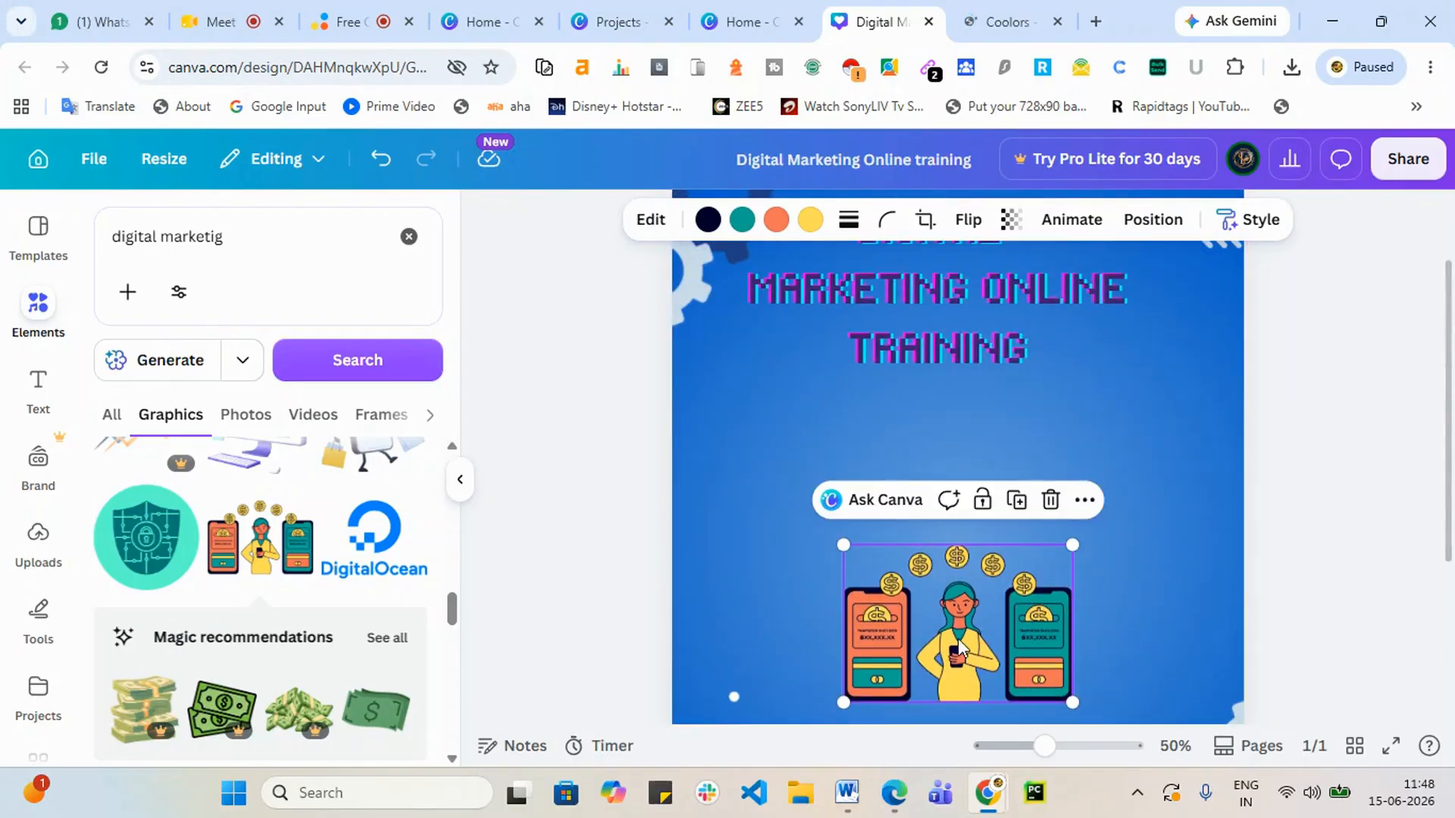
pyautogui.moveTo(958, 638); pyautogui.dragTo(953, 564)
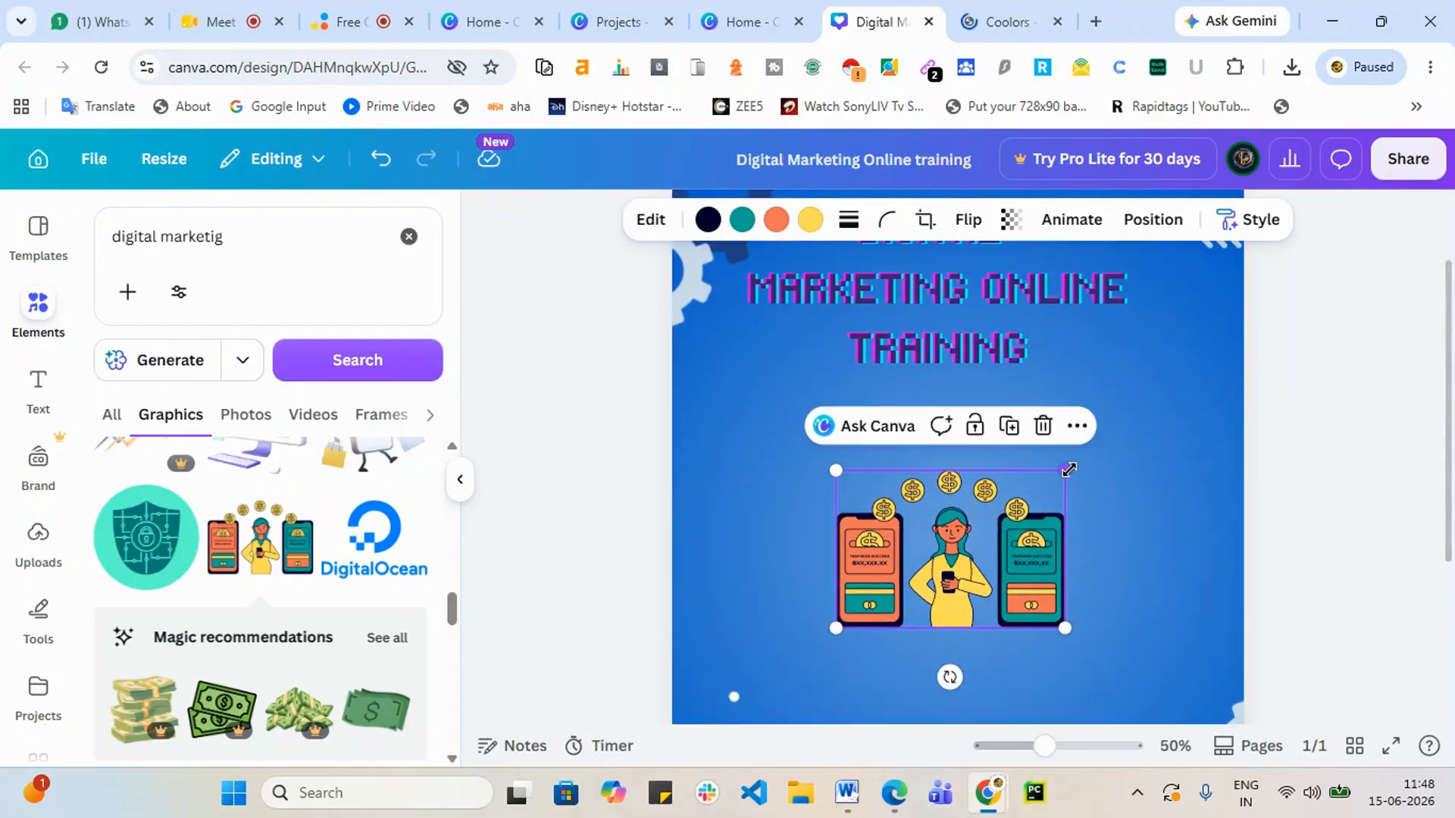
pyautogui.moveTo(1068, 470); pyautogui.dragTo(1208, 373)
pyautogui.moveTo(1066, 509)
pyautogui.mouseDown()
pyautogui.moveTo(991, 559)
pyautogui.moveTo(1085, 513)
pyautogui.mouseUp()
pyautogui.scroll(-3, 1026, 521)
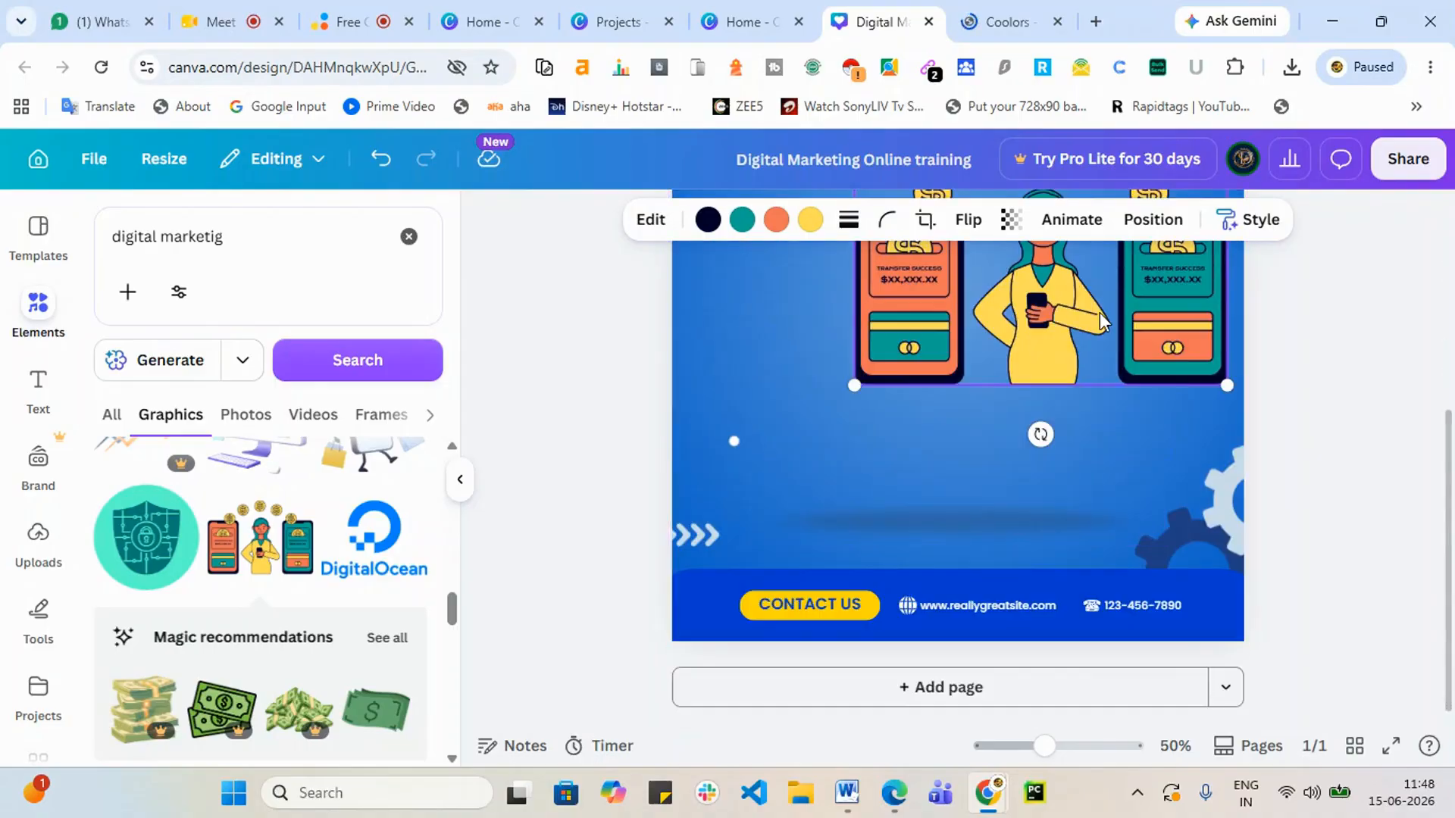
pyautogui.moveTo(1099, 313); pyautogui.dragTo(1016, 423)
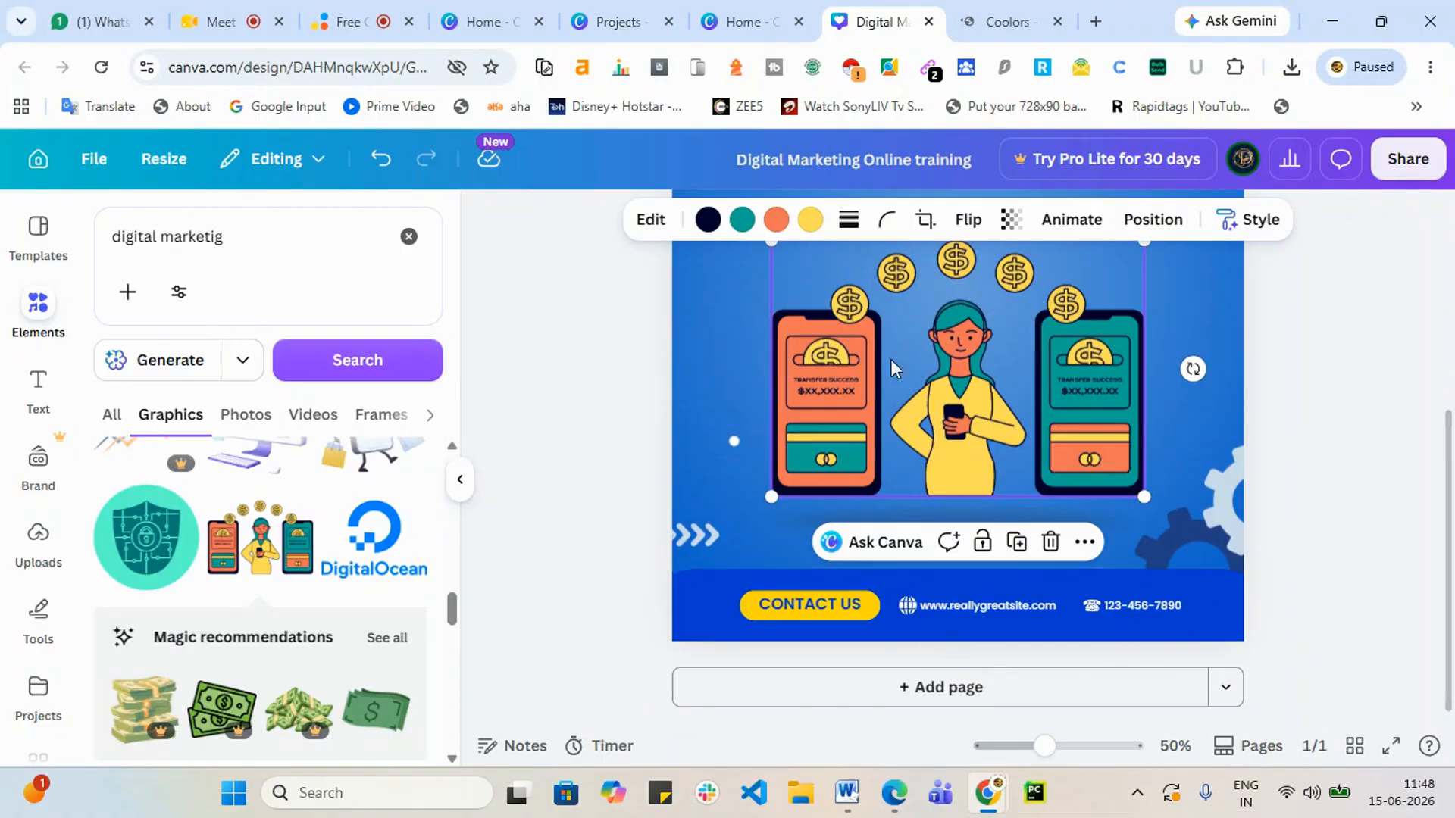
pyautogui.scroll(3, 892, 369)
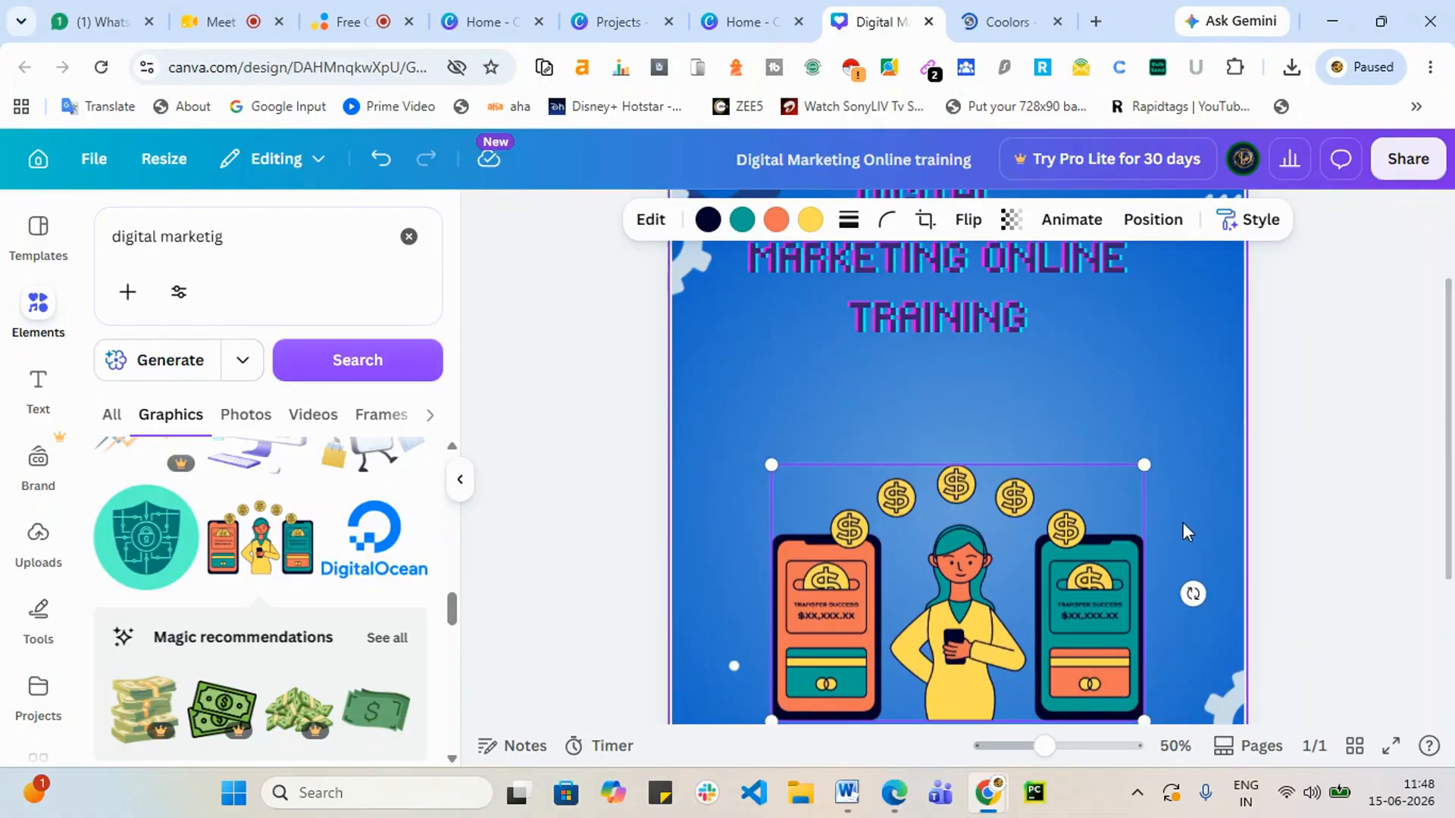
pyautogui.press('Delete')
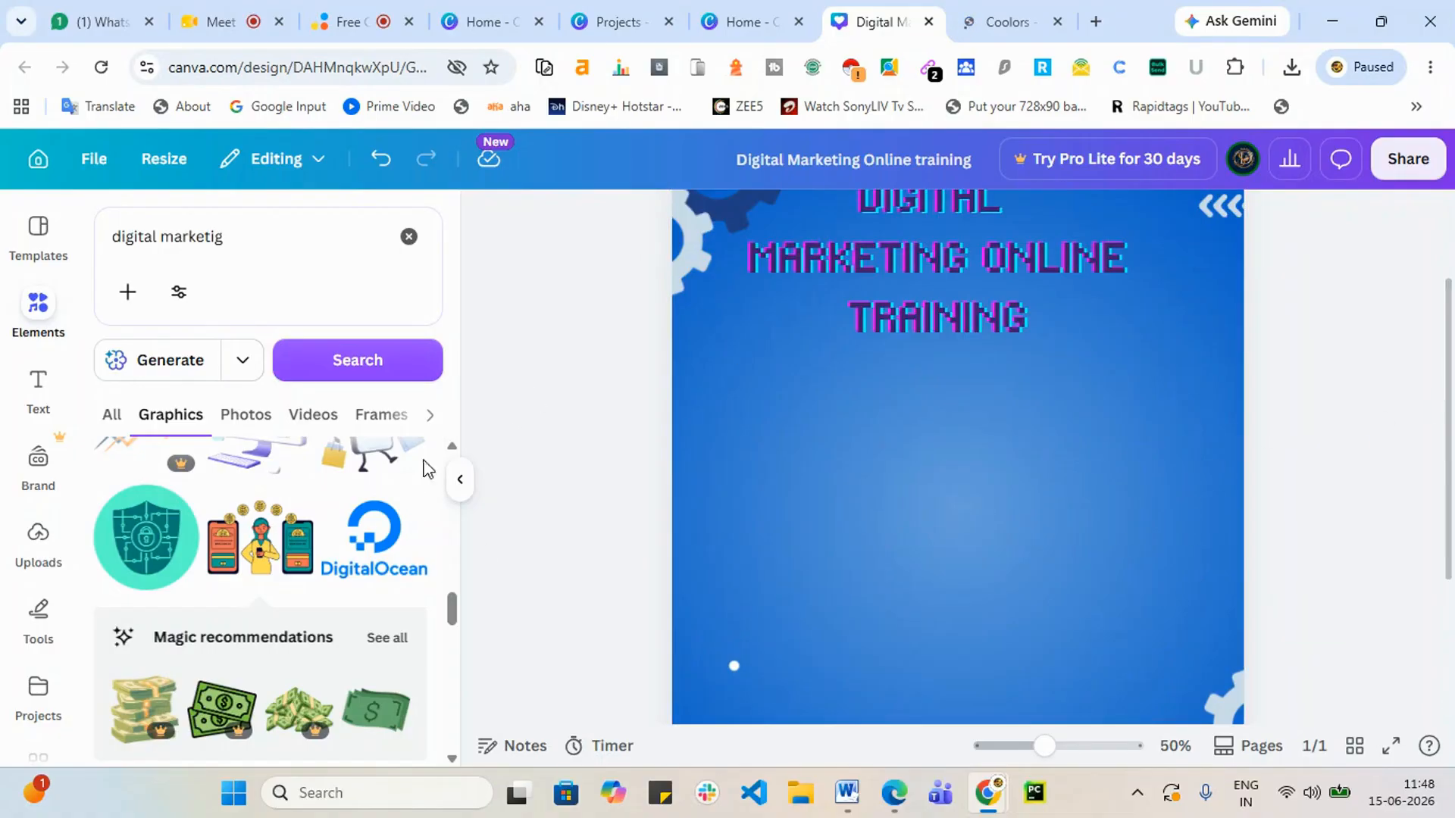
# Step: Switch the search results to Photos and add the stylus-on-tablet photo to the post
pyautogui.scroll(3, 250, 458)
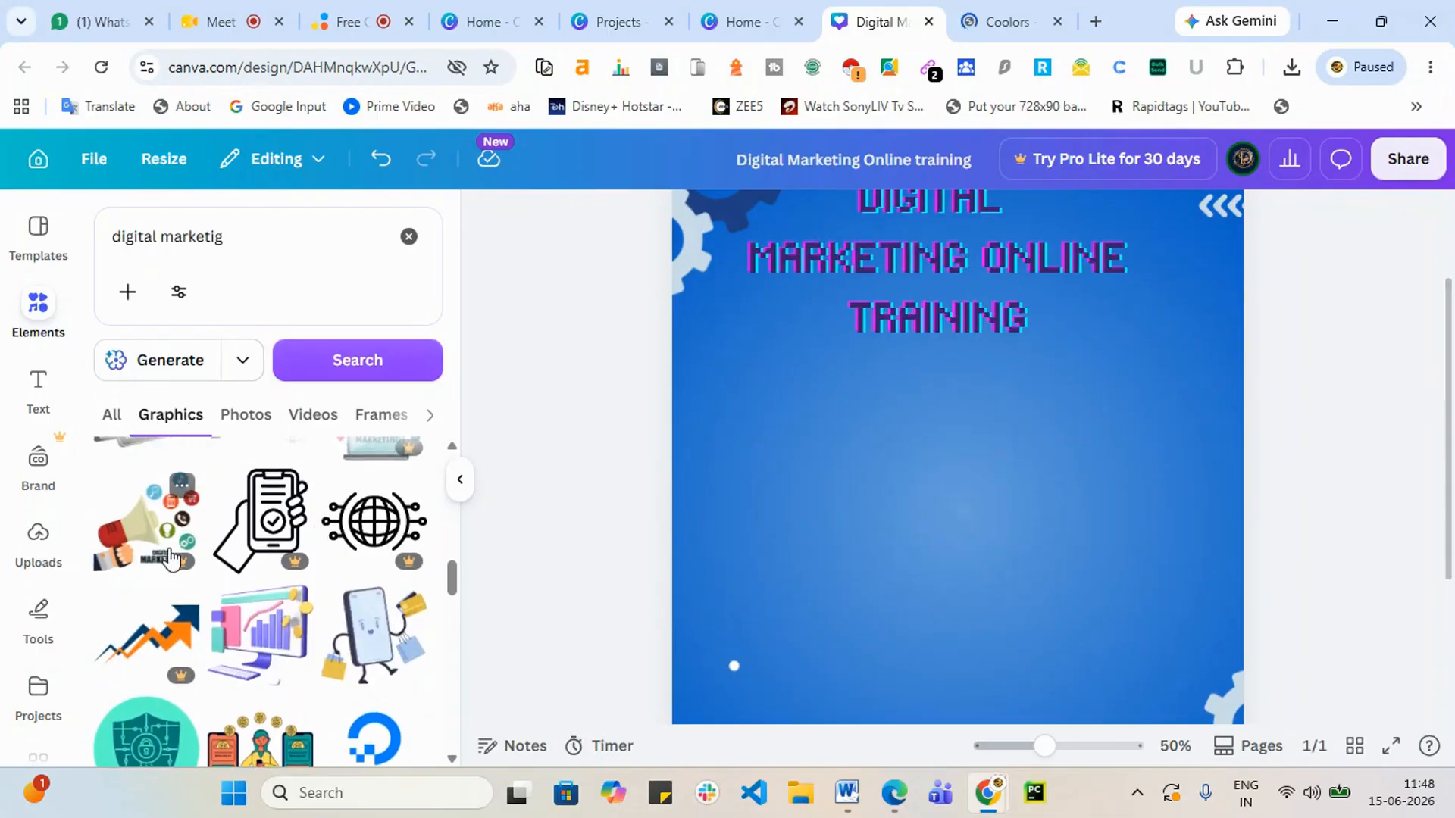
pyautogui.scroll(-7, 175, 555)
pyautogui.scroll(7, 205, 522)
pyautogui.scroll(5, 227, 504)
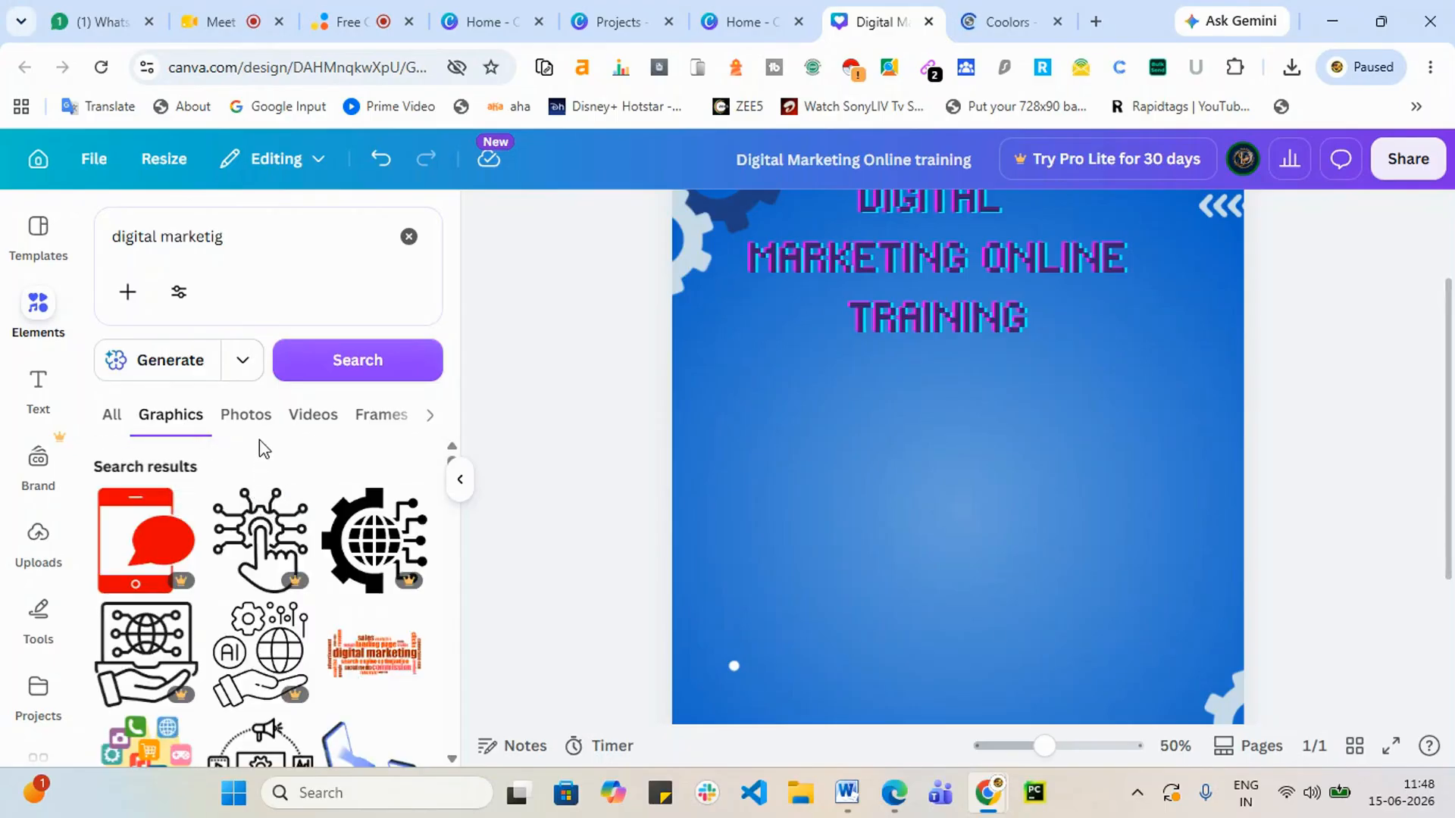
pyautogui.click(257, 420)
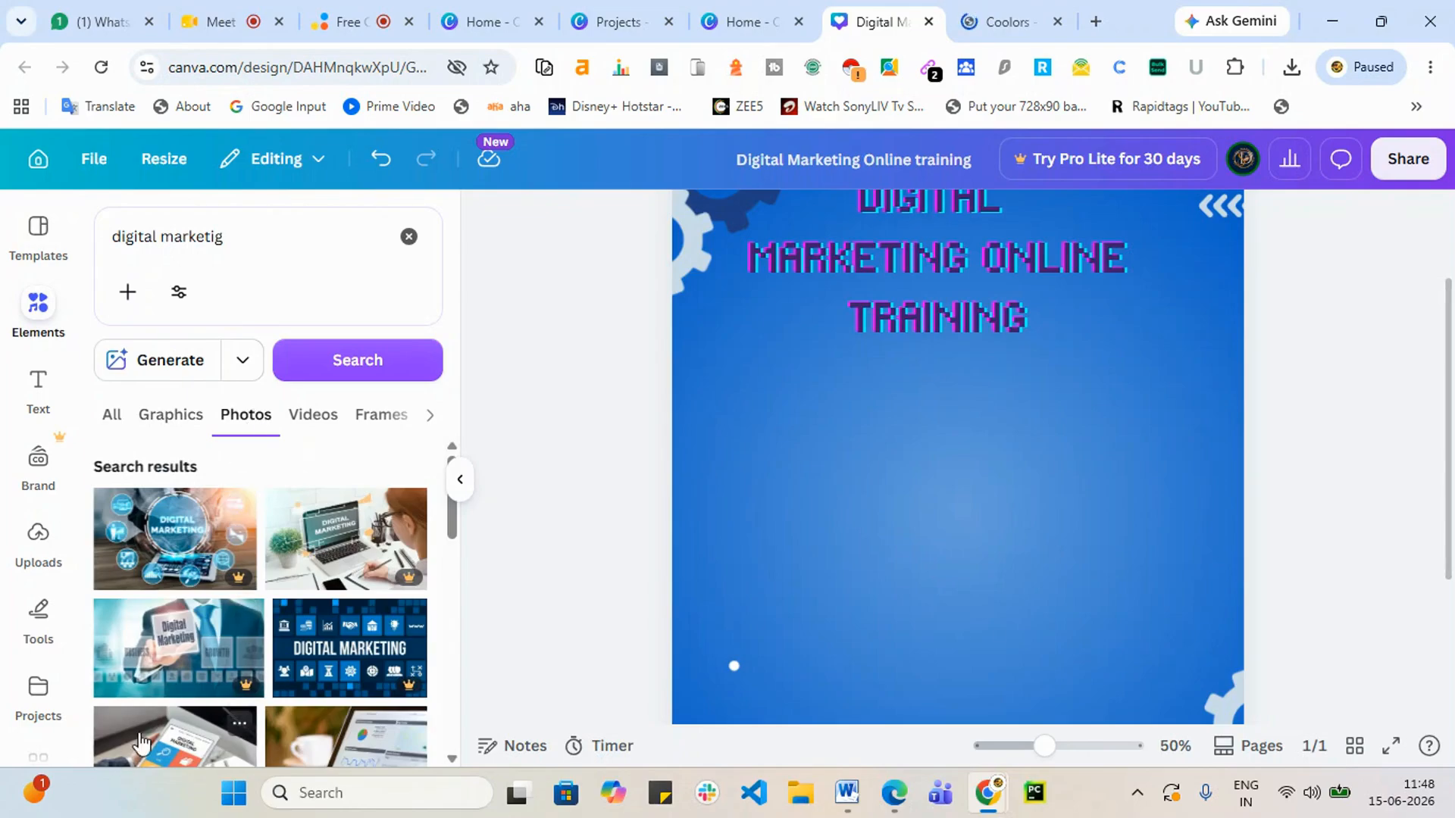
pyautogui.scroll(-1, 250, 651)
pyautogui.scroll(1, 167, 599)
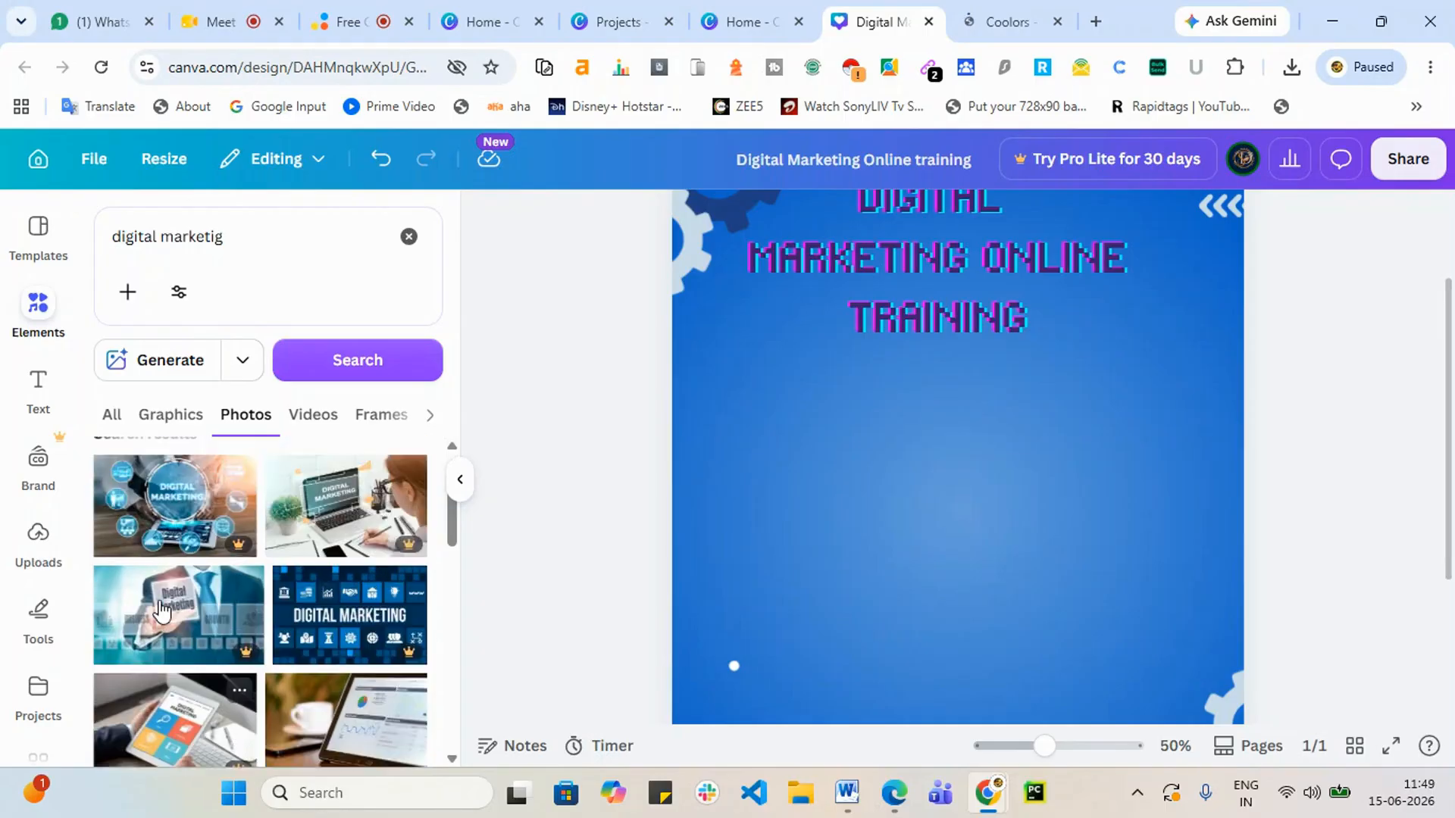
pyautogui.scroll(-1, 250, 682)
pyautogui.scroll(-2, 328, 750)
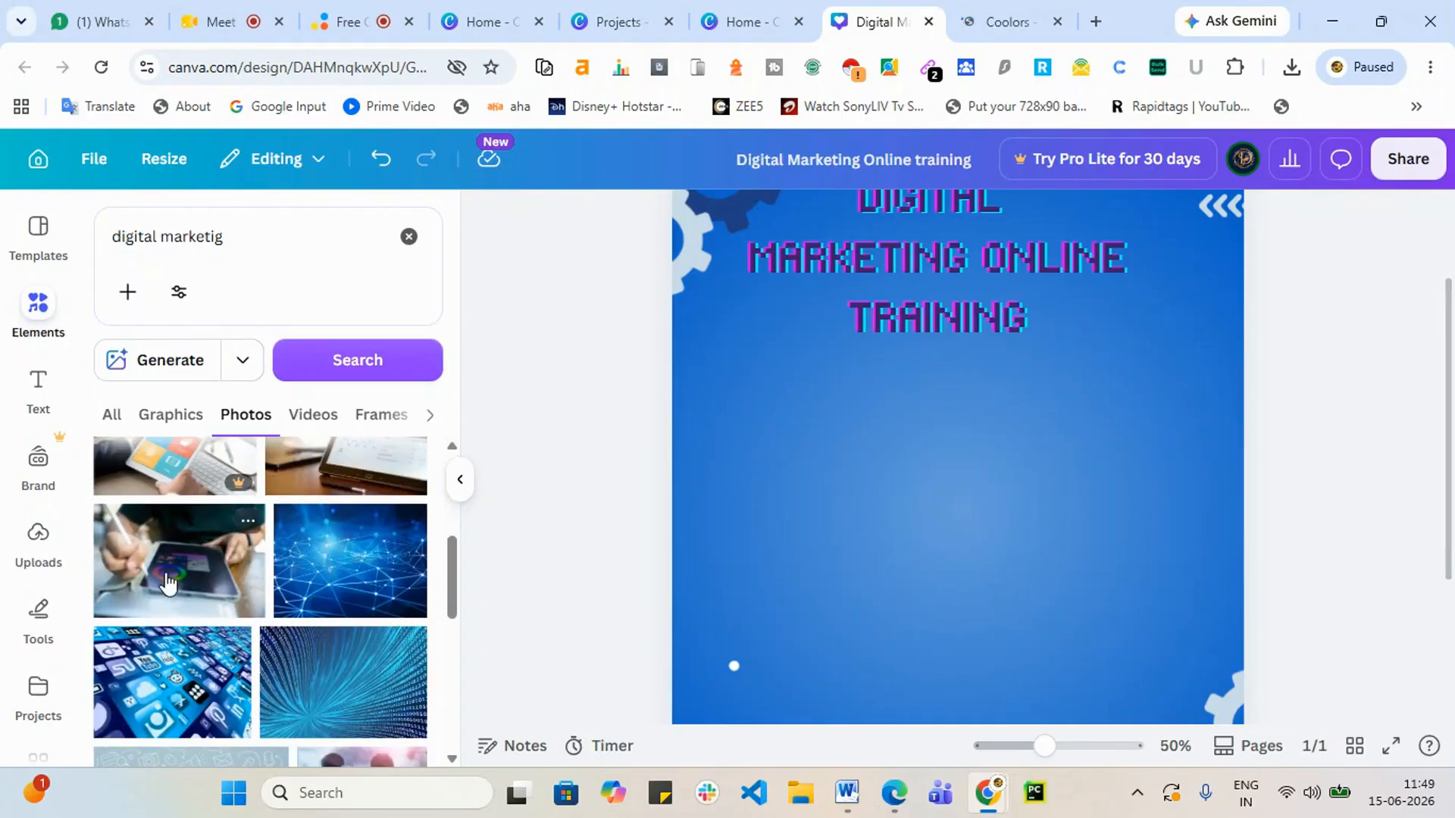
pyautogui.click(163, 577)
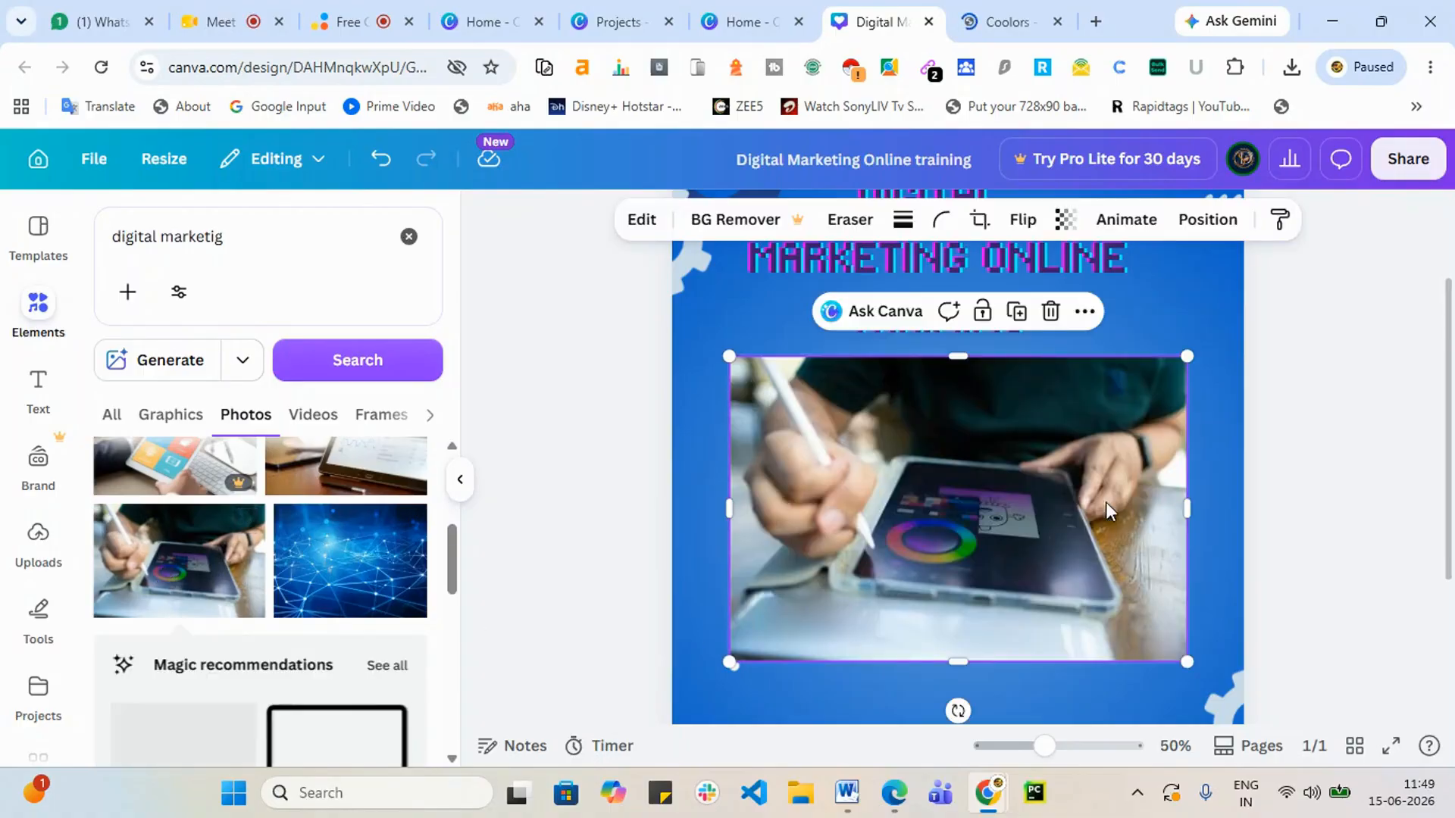
# Step: Move the tablet photo down and shrink it to fit under the heading
pyautogui.moveTo(1056, 510)
pyautogui.mouseDown()
pyautogui.moveTo(1032, 535)
pyautogui.moveTo(1043, 525)
pyautogui.mouseUp()
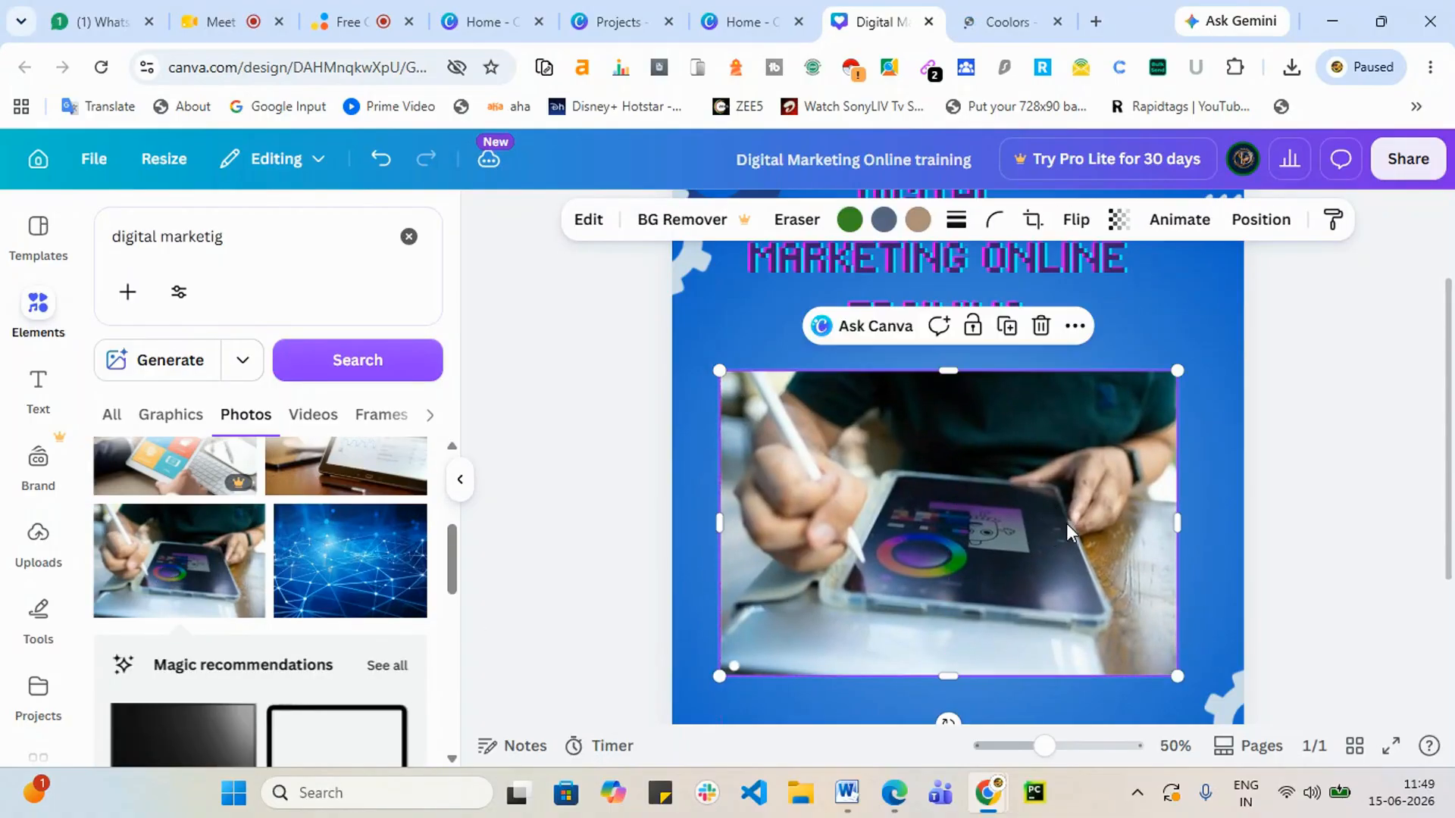
pyautogui.scroll(-3, 1435, 503)
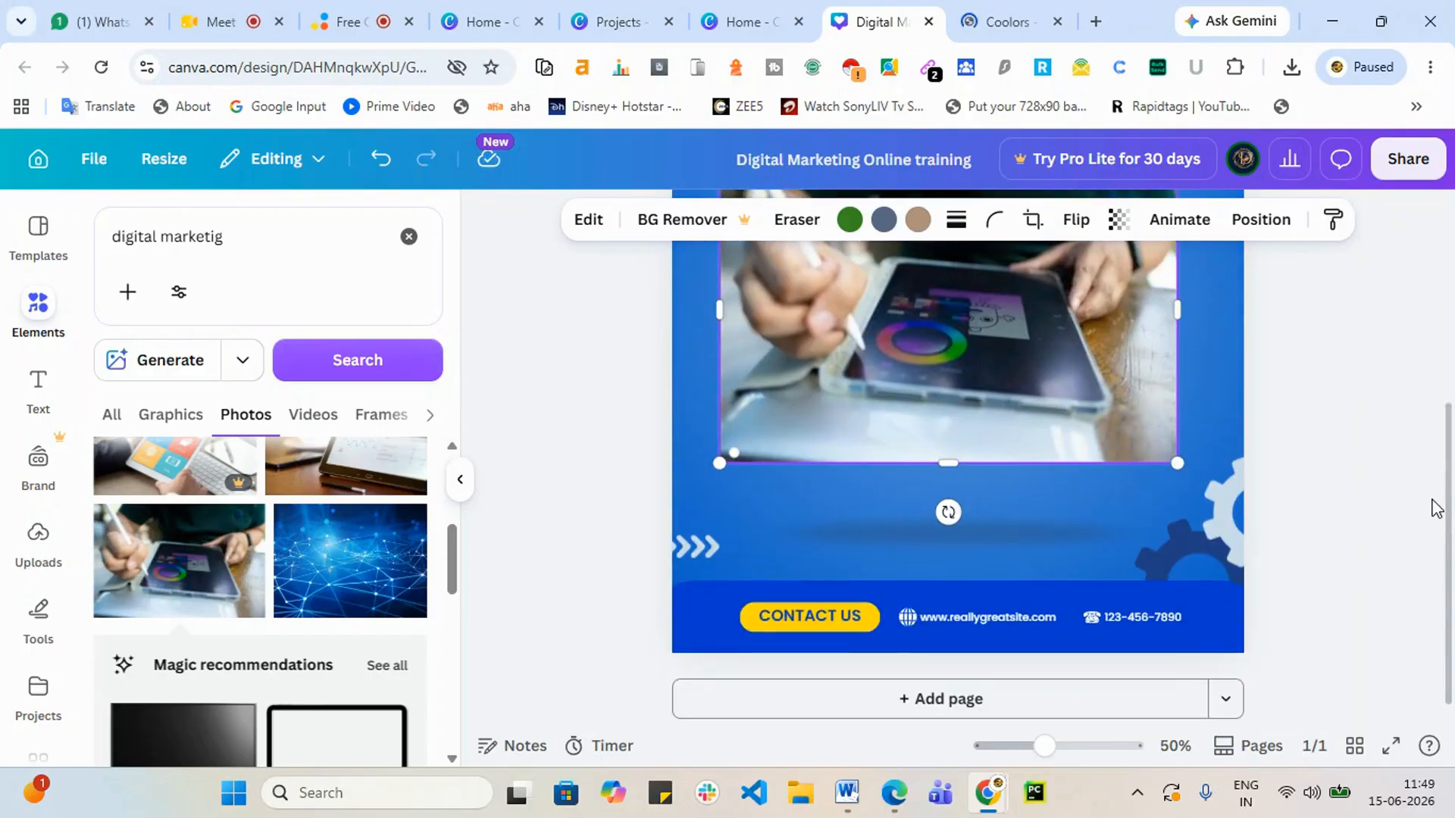
pyautogui.scroll(4, 1435, 508)
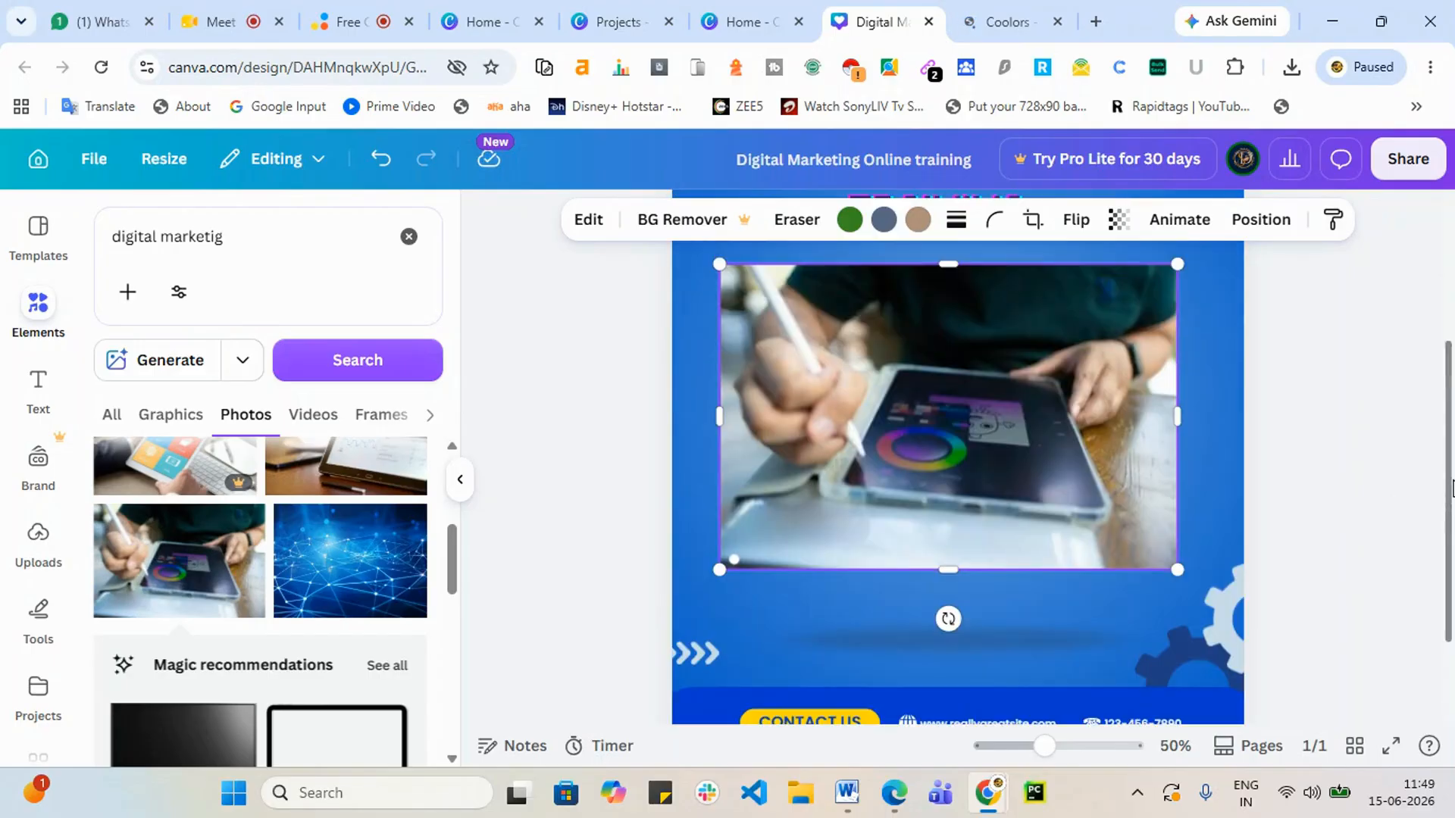
pyautogui.scroll(-3, 1229, 420)
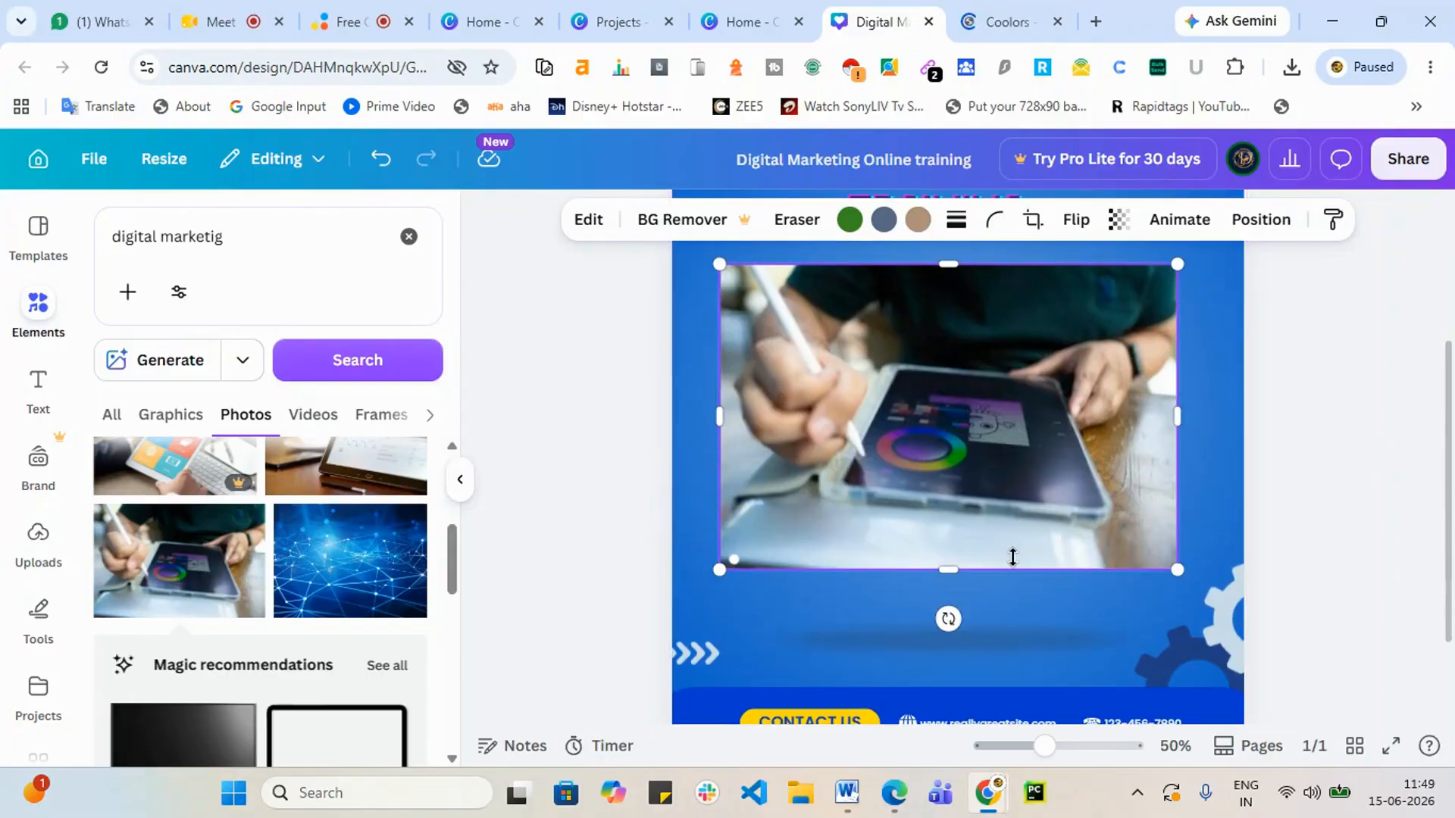
pyautogui.scroll(2, 921, 463)
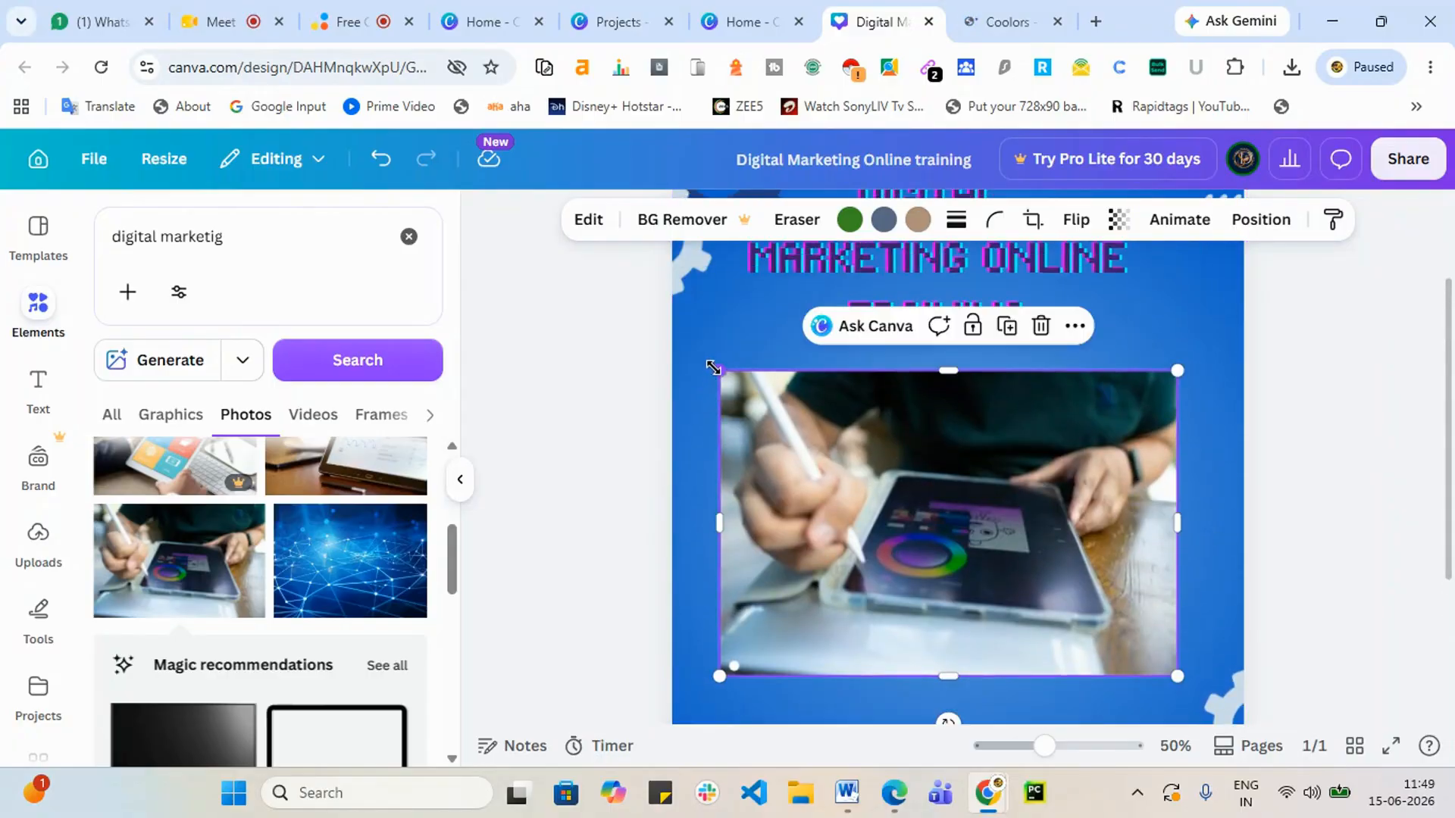
pyautogui.moveTo(803, 421); pyautogui.dragTo(722, 470)
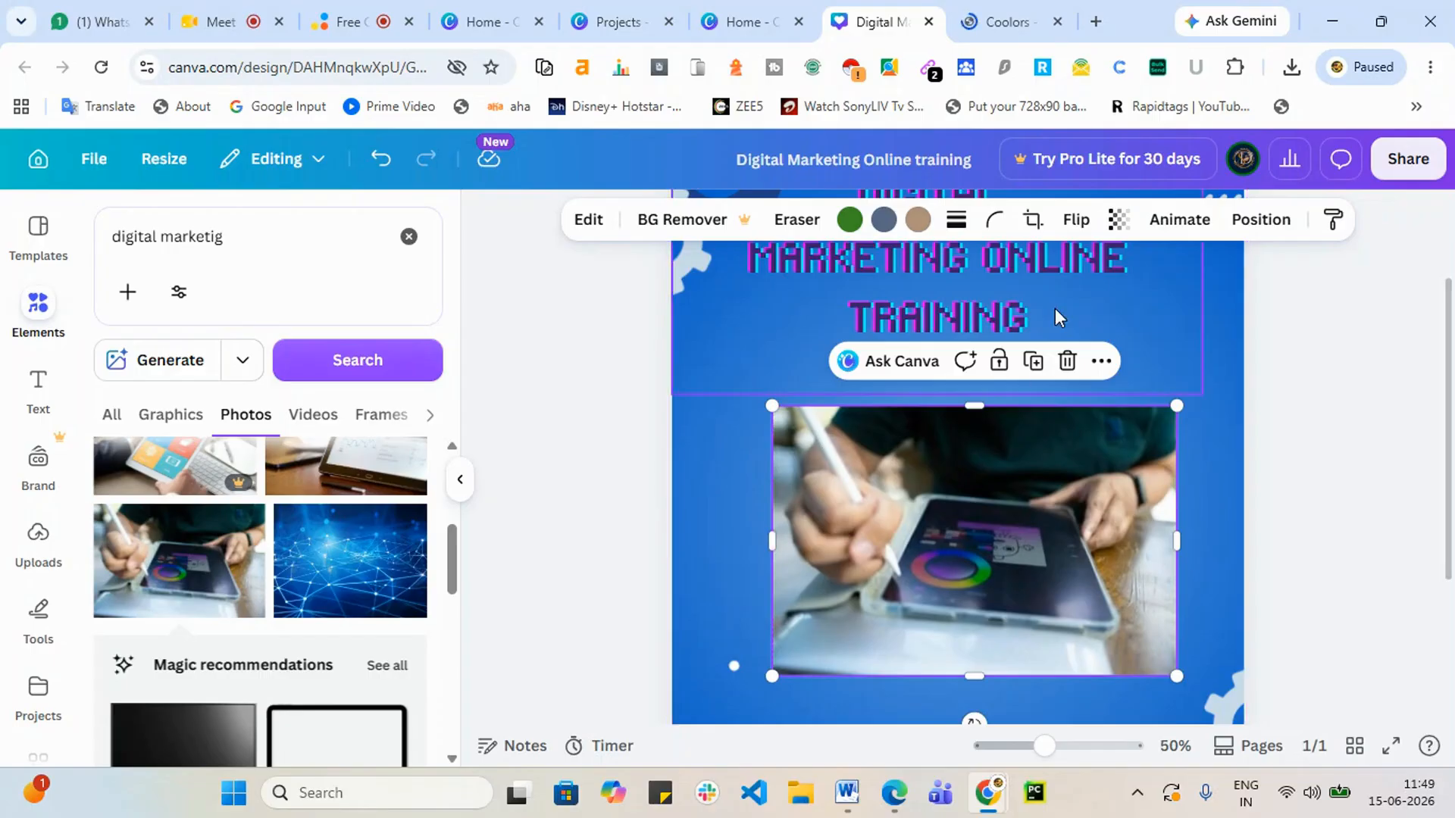
# Step: Test corner rounding on the photo, reset it to 0, and enter crop mode
pyautogui.click(995, 222)
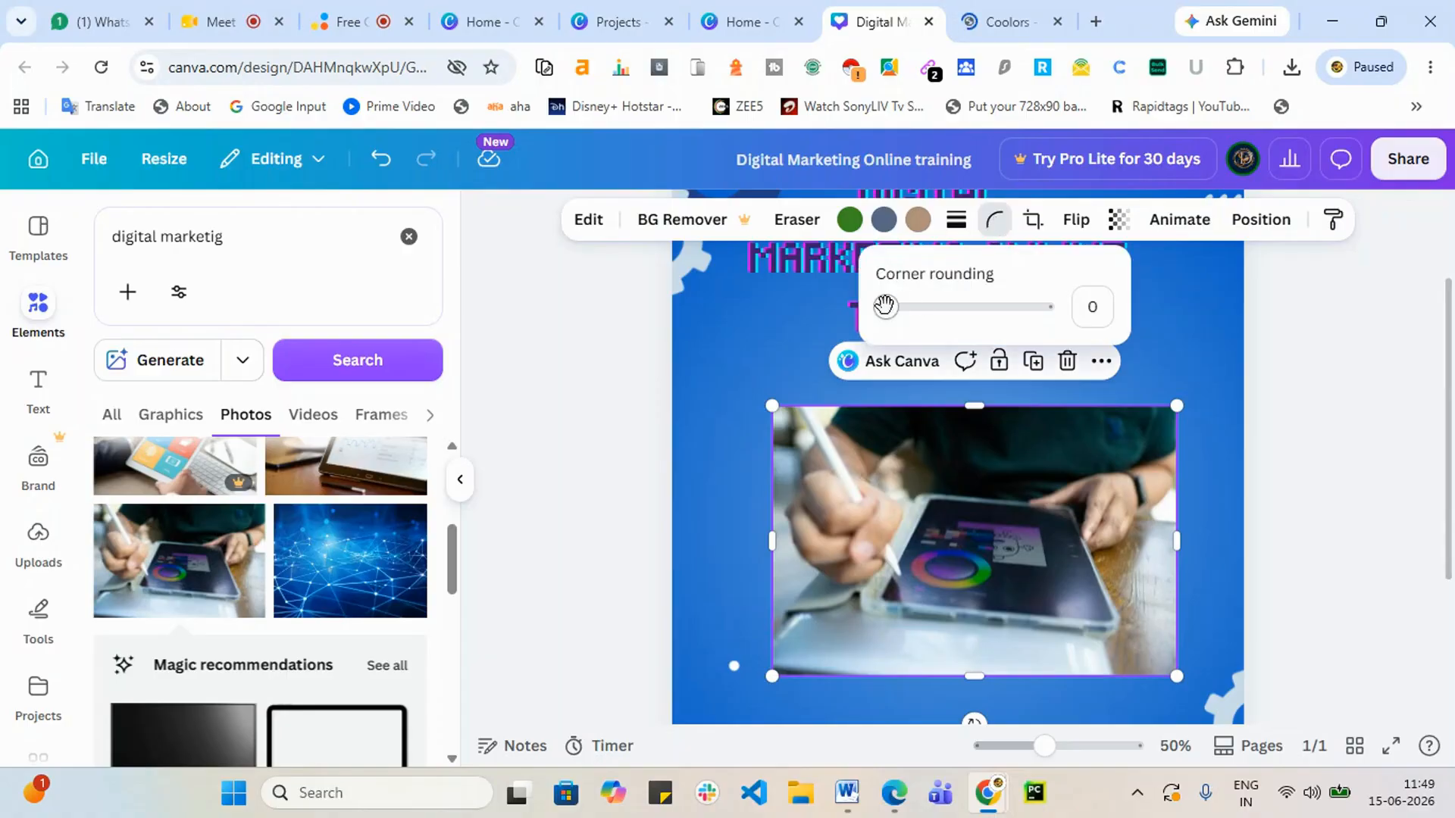
pyautogui.moveTo(884, 306); pyautogui.dragTo(812, 327)
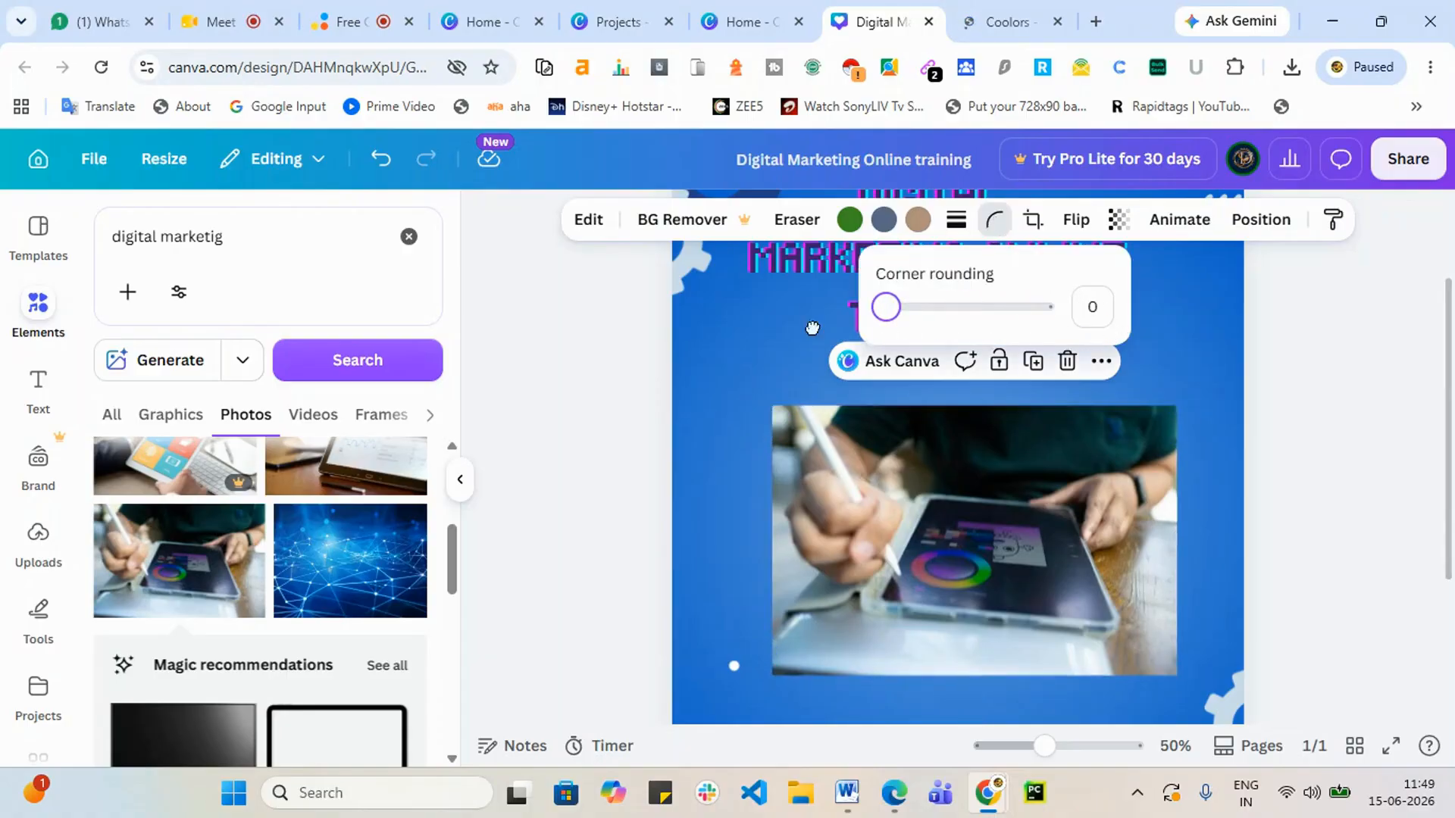
pyautogui.click(1390, 316)
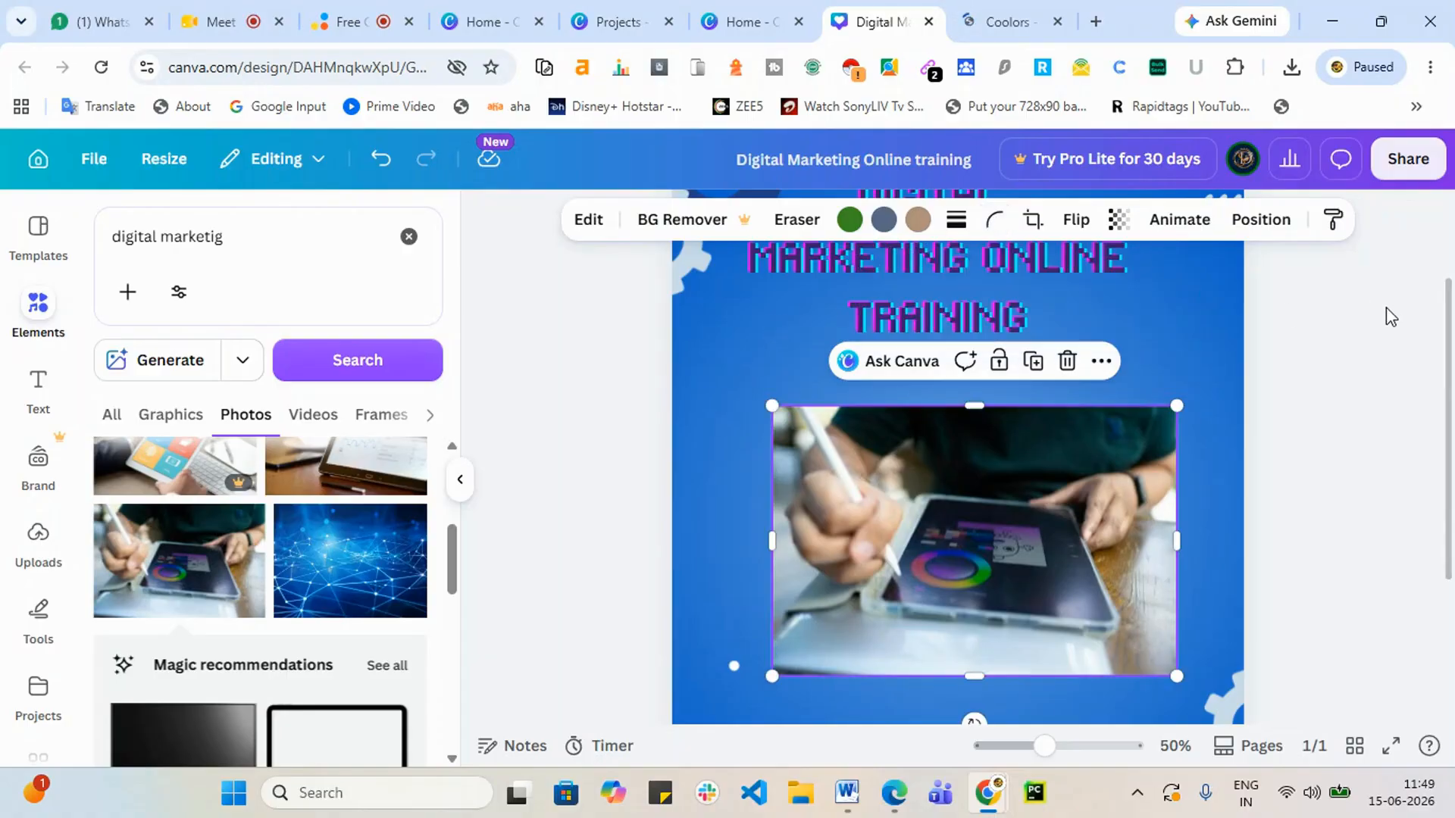
pyautogui.click(1033, 221)
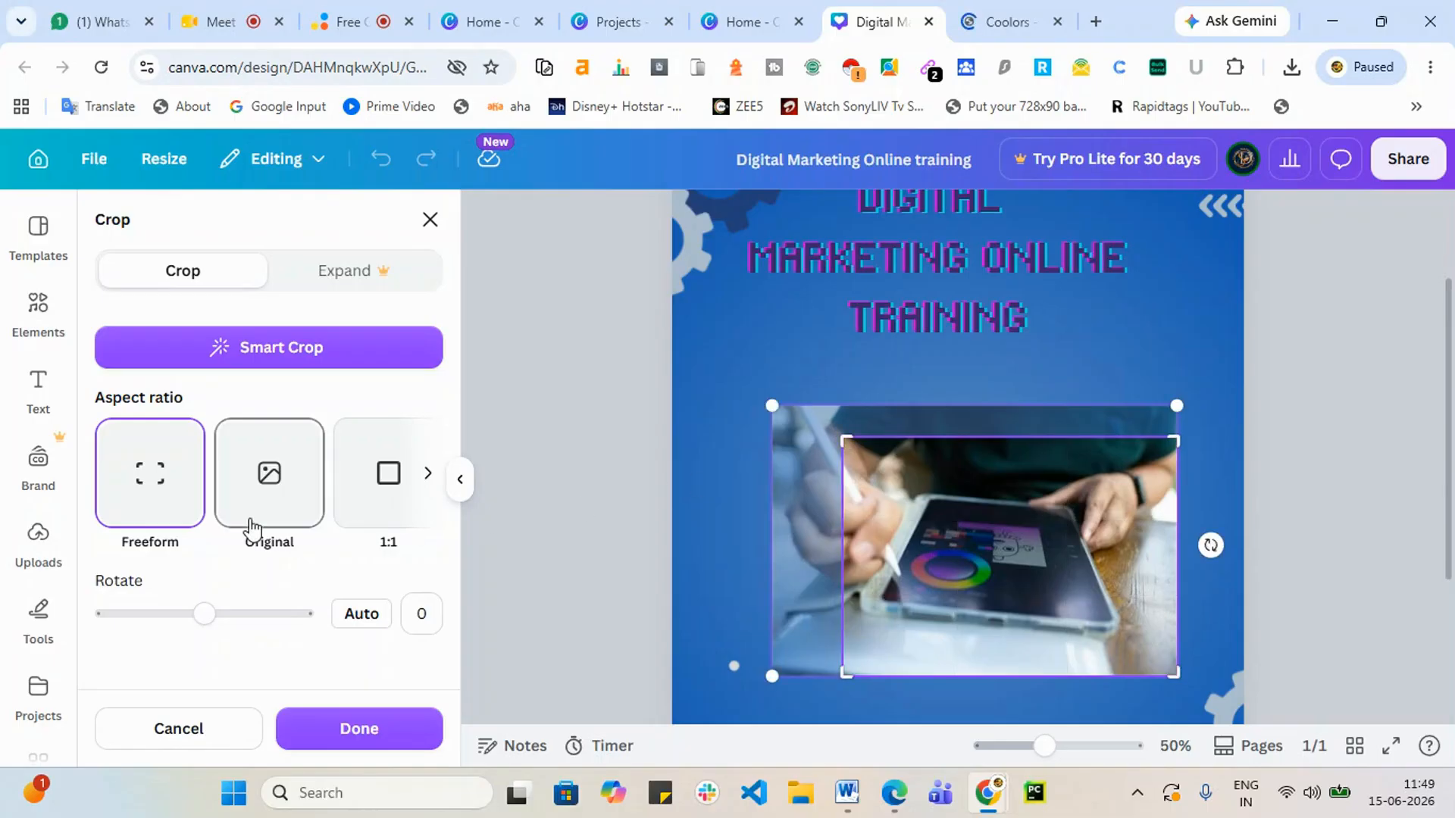
# Step: Try a 1:1 square crop on the photo, then undo it to restore the wide shape
pyautogui.click(273, 515)
pyautogui.click(387, 482)
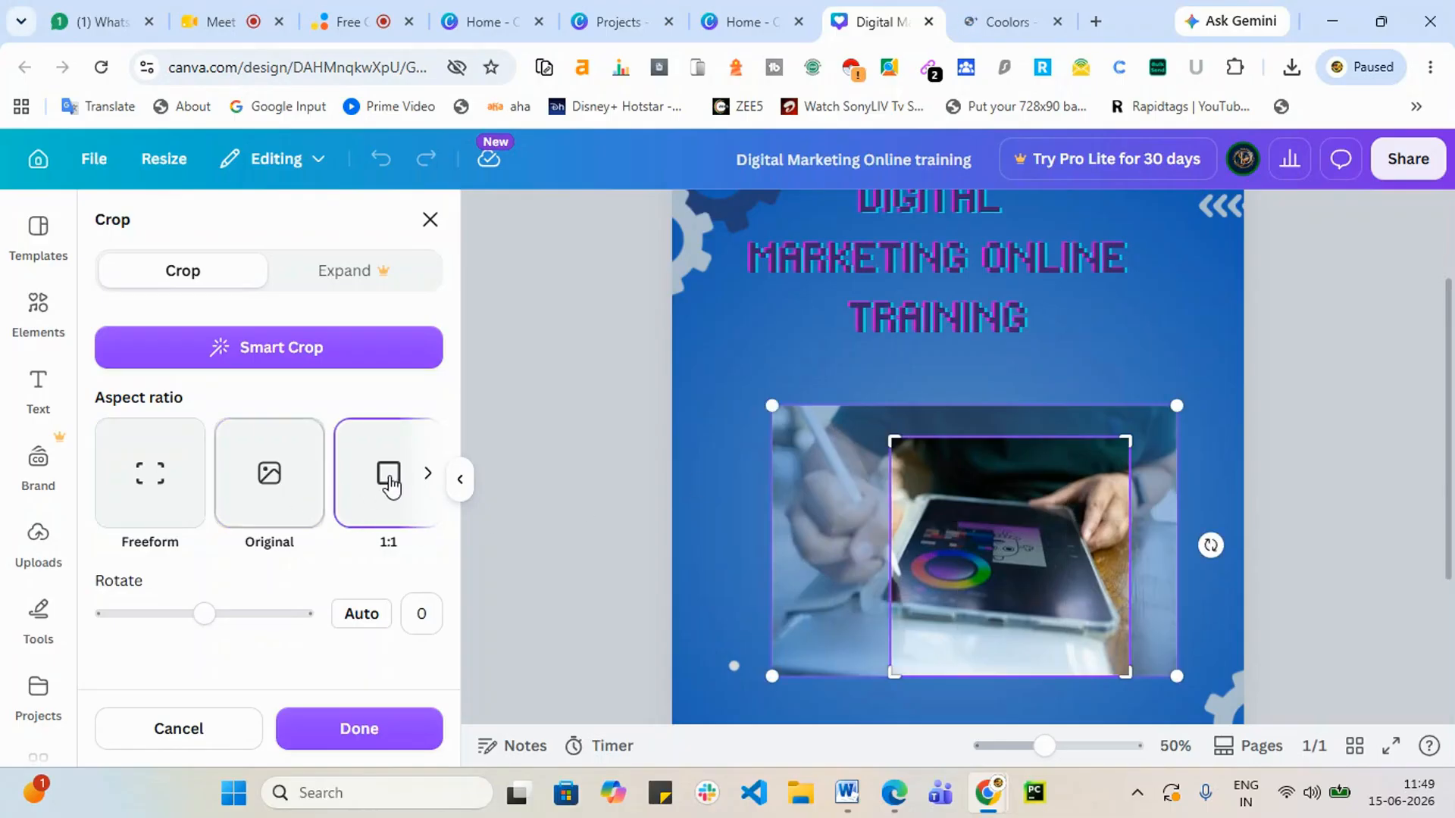
pyautogui.click(396, 731)
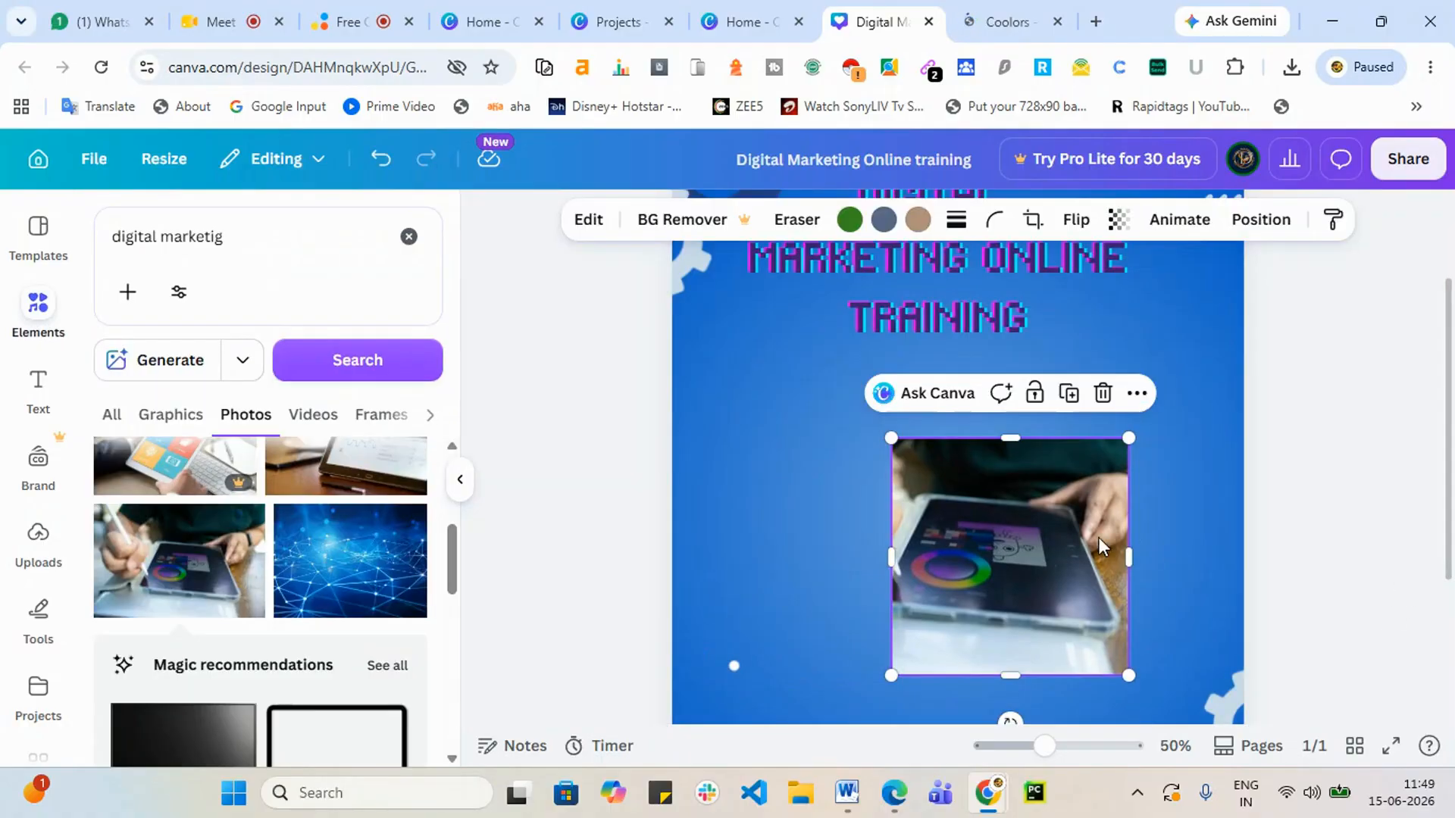
pyautogui.moveTo(1012, 544); pyautogui.dragTo(986, 545)
pyautogui.hotkey('ctrl', 'z')
pyautogui.hotkey('ctrl', 'z')
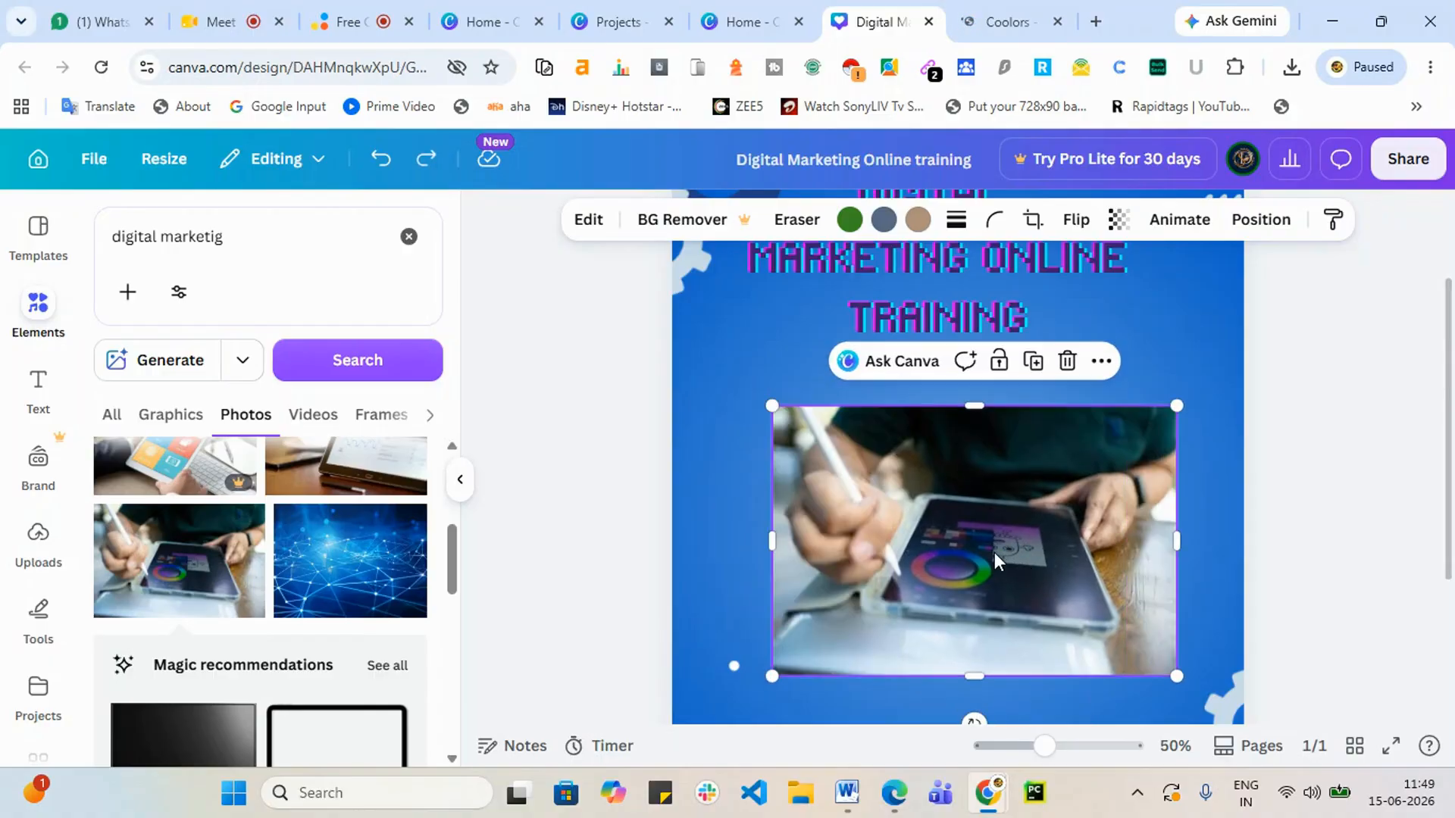
pyautogui.click(1403, 405)
pyautogui.click(996, 512)
# Step: Test horizontal and vertical flips, returning the photo to its original orientation
pyautogui.click(1079, 225)
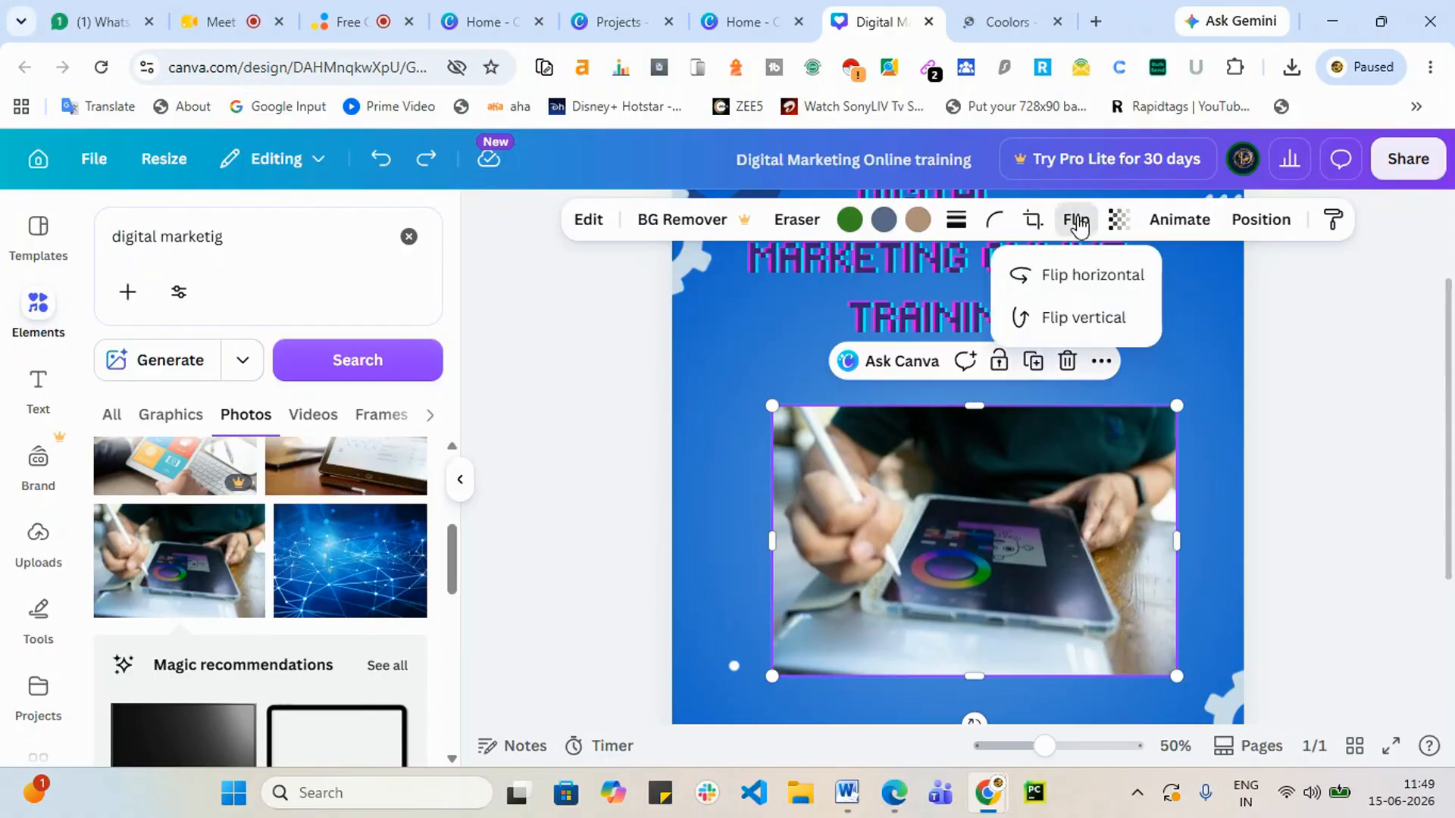
pyautogui.click(1066, 273)
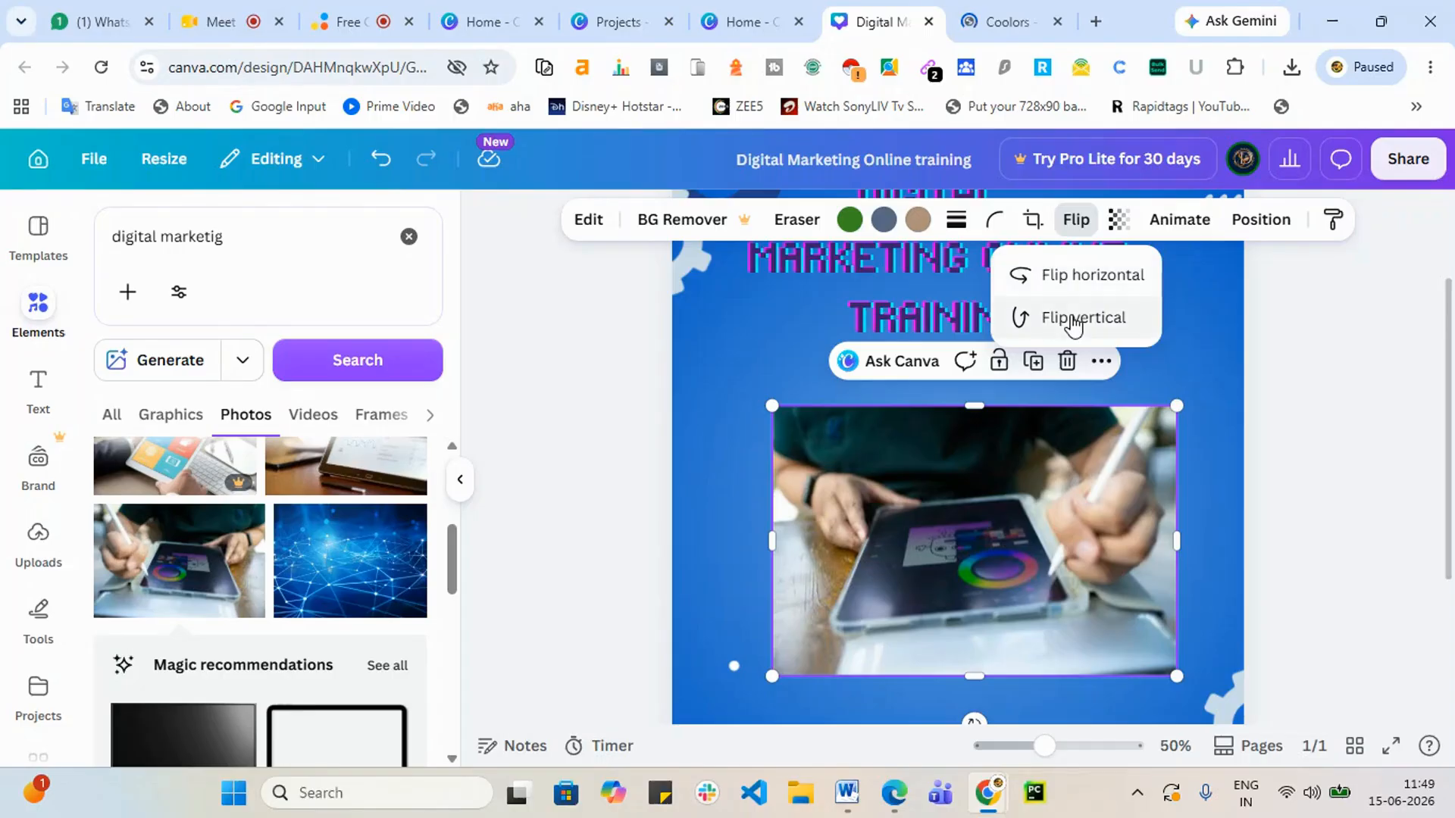
pyautogui.click(1076, 322)
pyautogui.click(1095, 278)
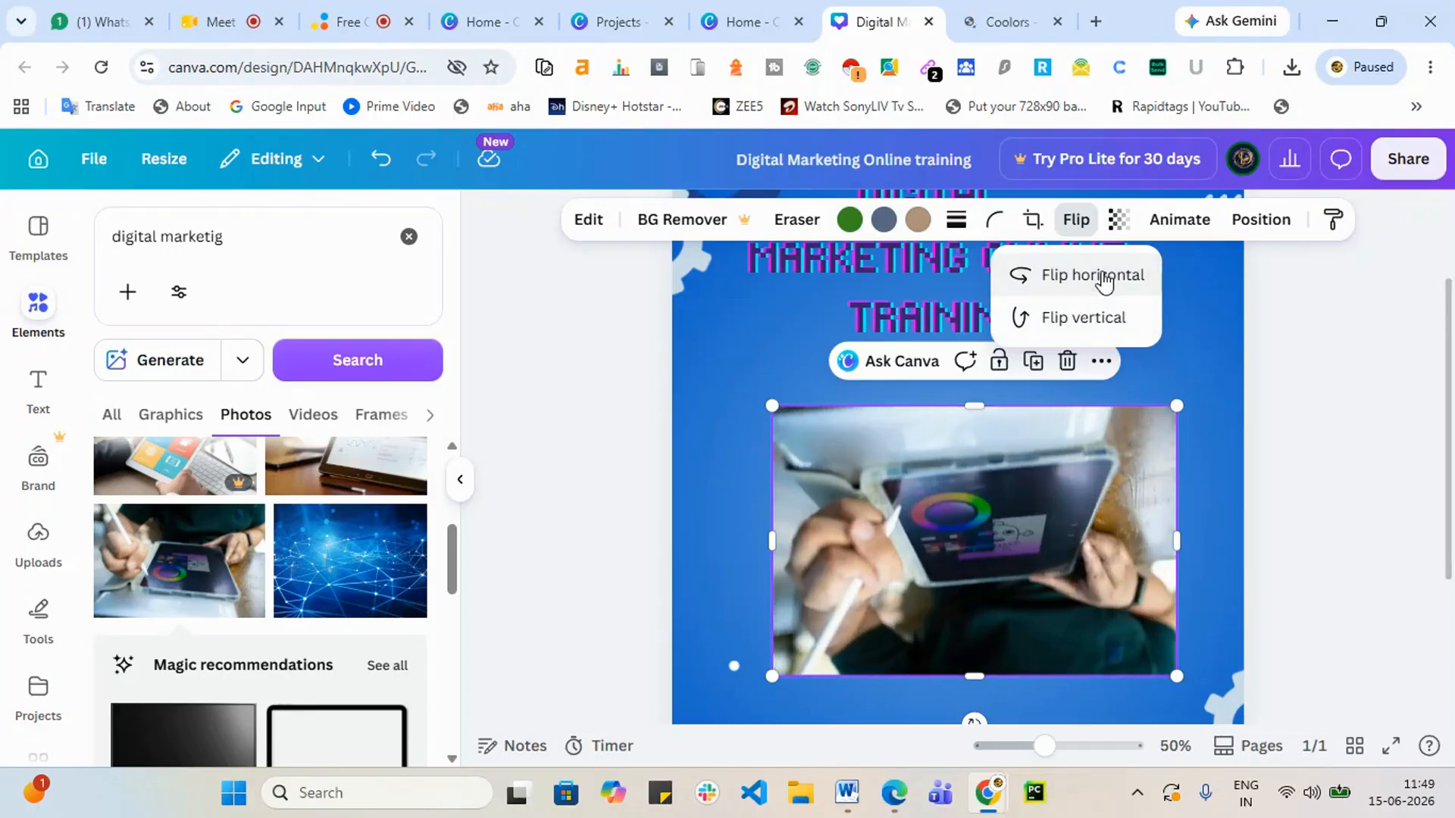
pyautogui.click(1097, 322)
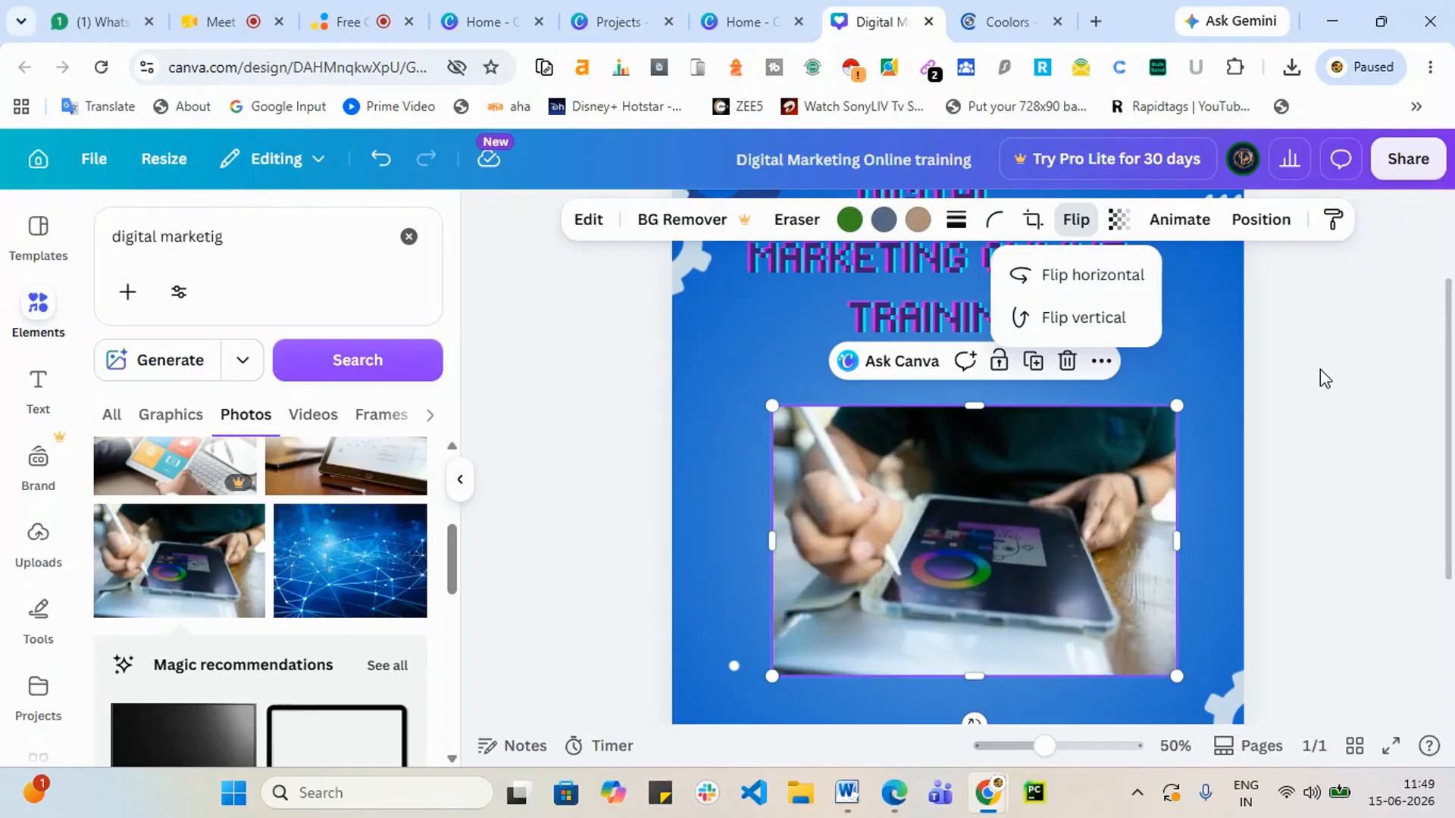
# Step: Add the drawing-tablet photo from the Photos results and move it under the title
pyautogui.click(1110, 381)
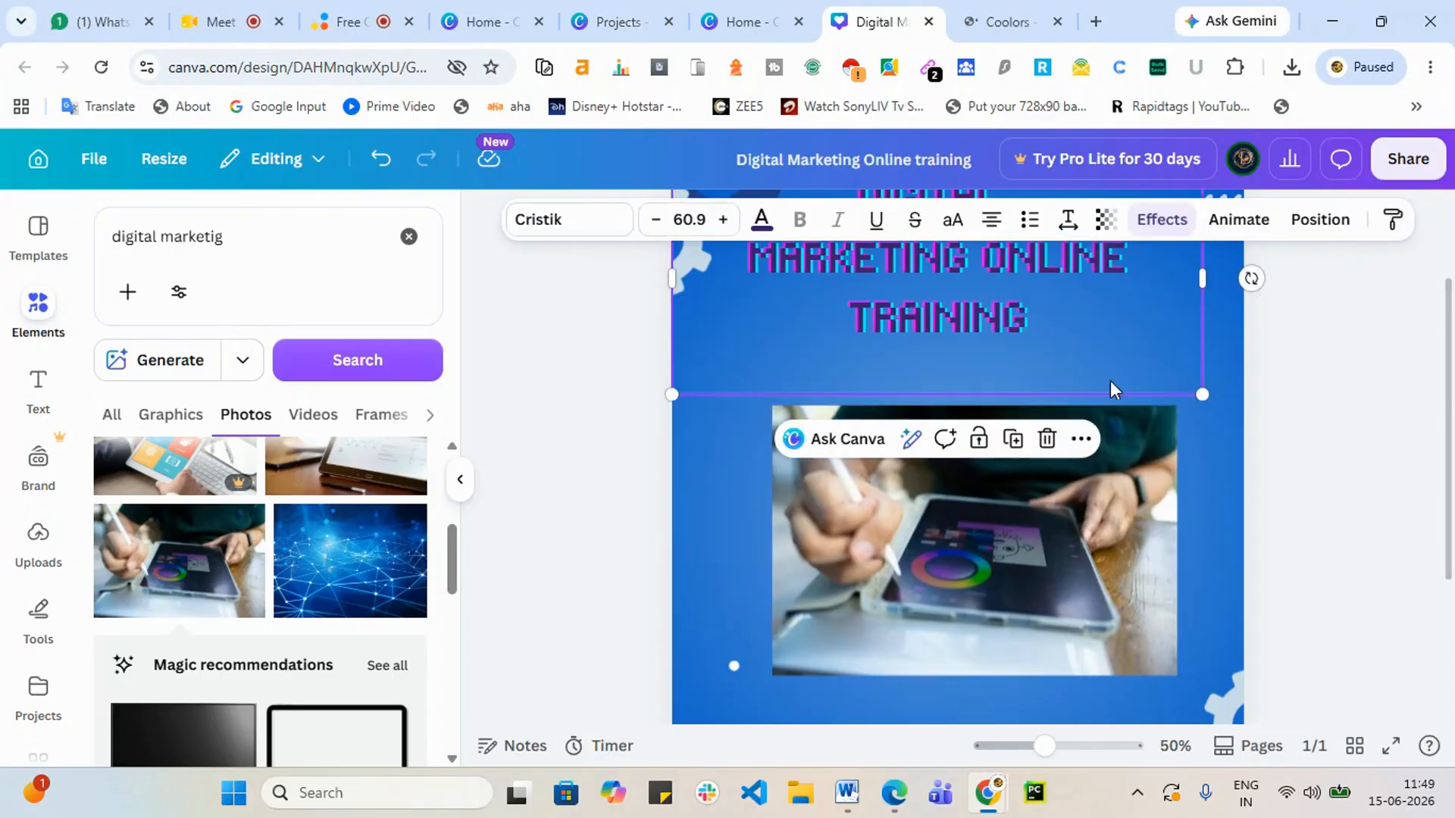
pyautogui.scroll(-2, 337, 544)
pyautogui.scroll(-4, 337, 543)
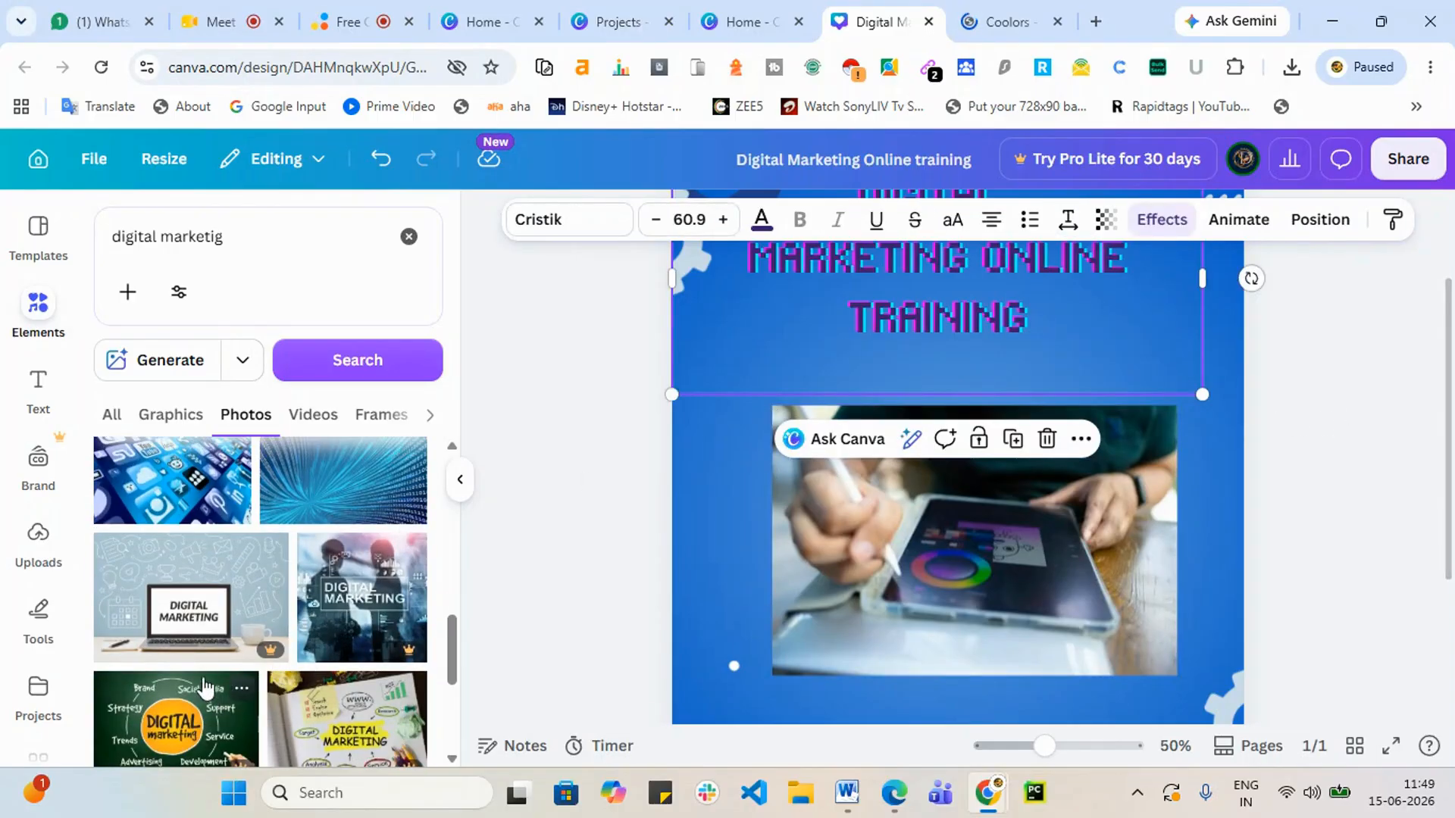
pyautogui.scroll(-2, 272, 705)
pyautogui.scroll(-2, 239, 722)
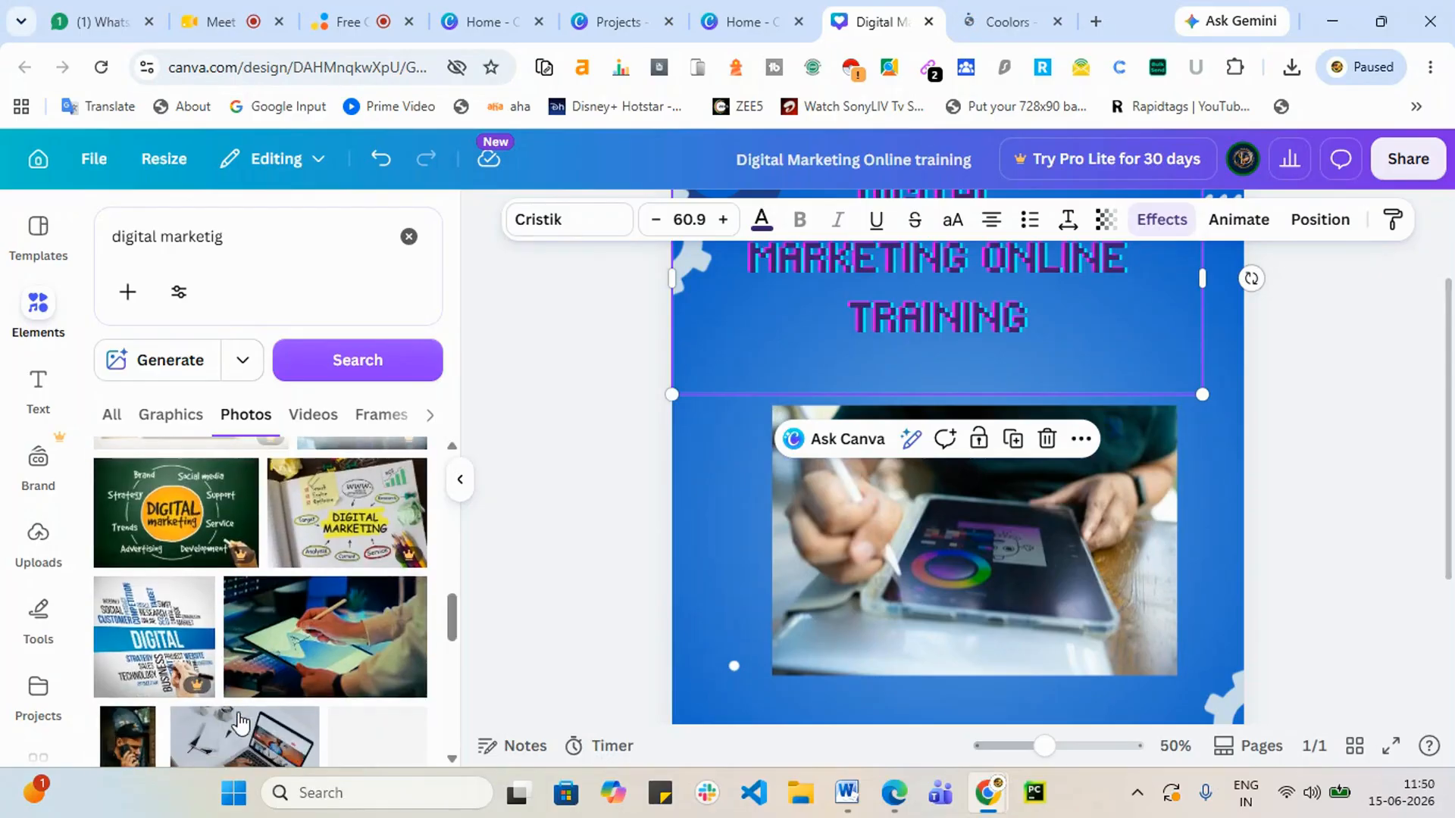
pyautogui.click(310, 639)
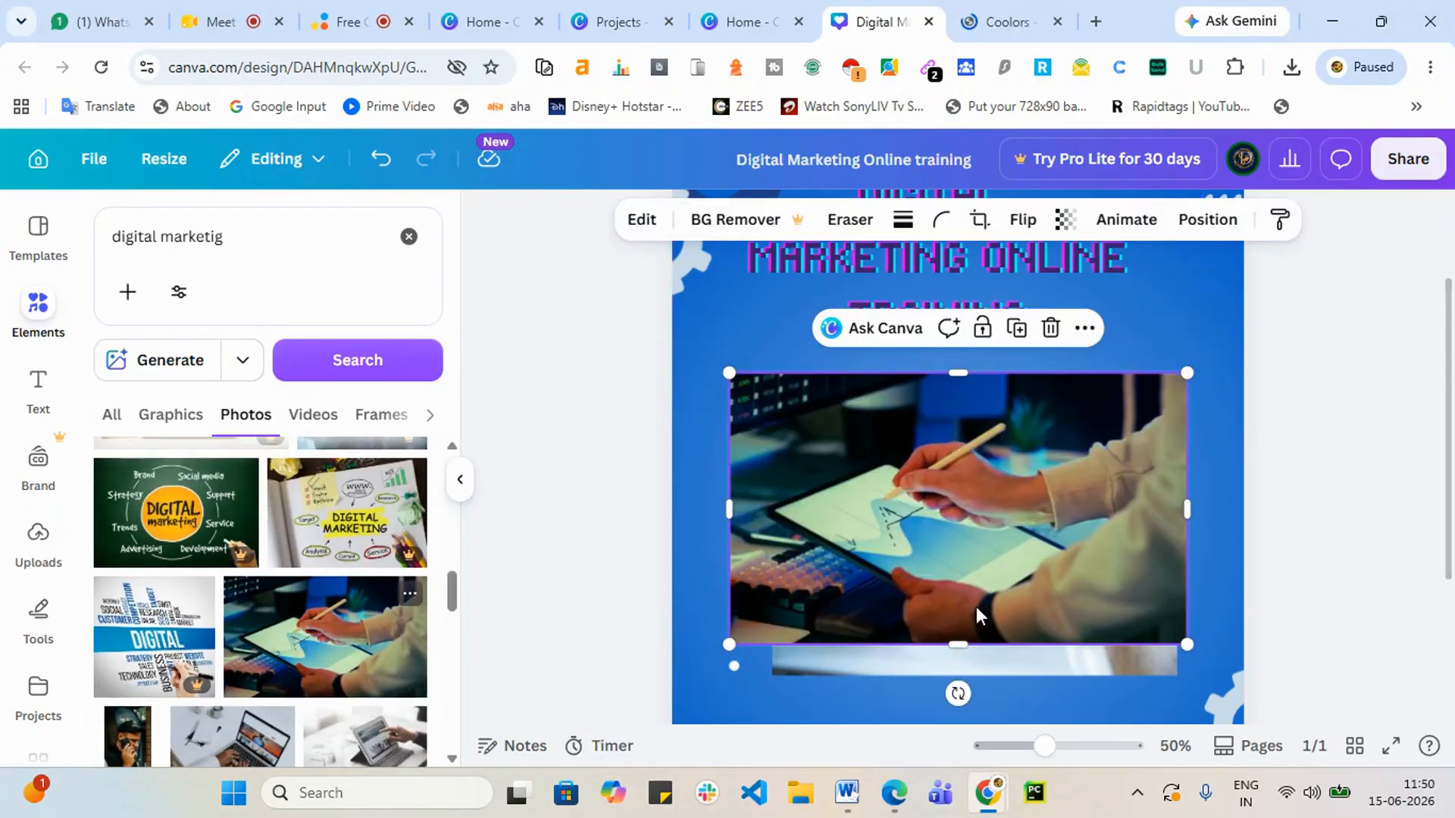
pyautogui.moveTo(1071, 480); pyautogui.dragTo(1094, 462)
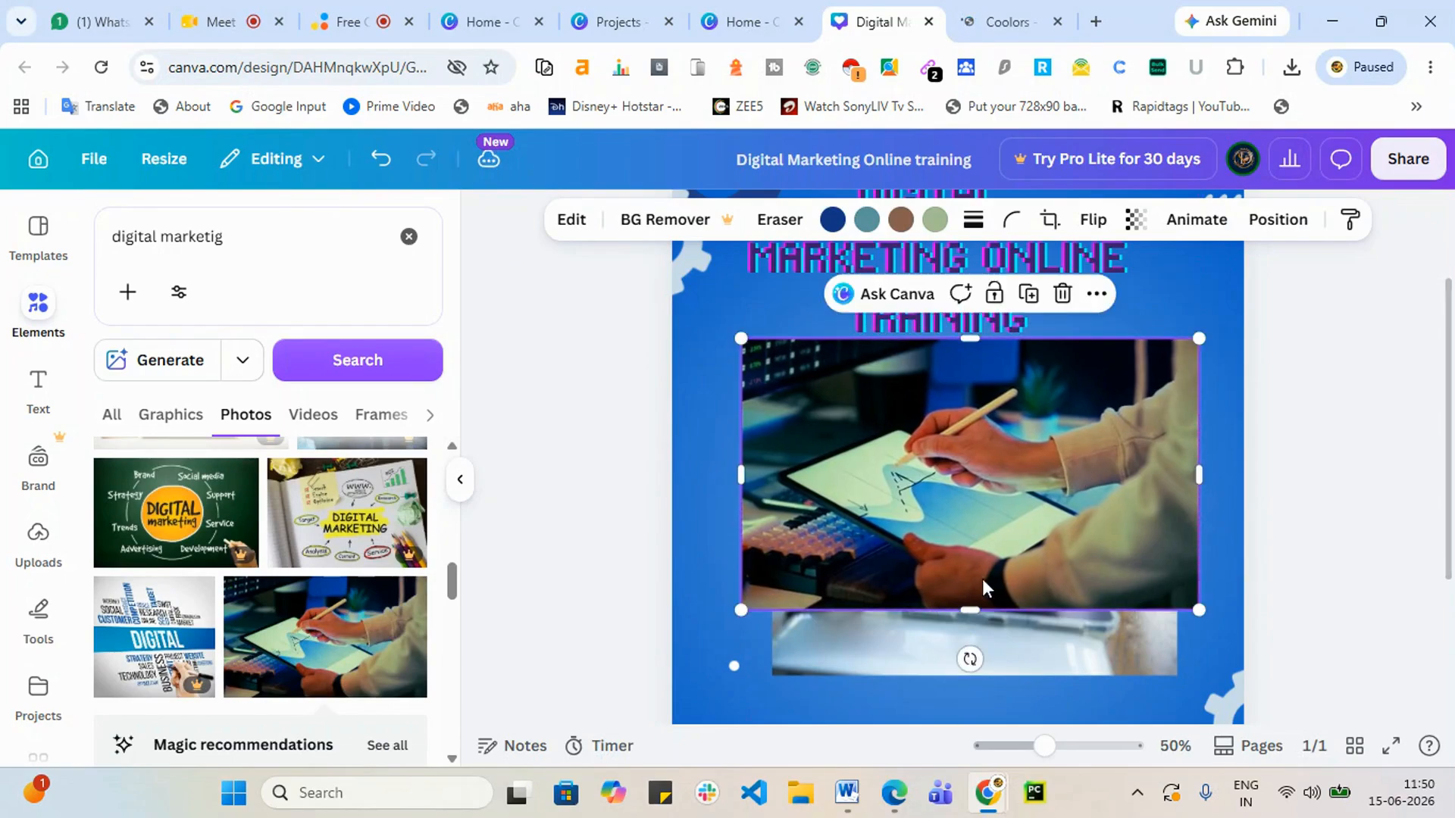
# Step: Try lowering the new drawing-tablet photo's transparency
pyautogui.click(909, 671)
pyautogui.click(1079, 485)
pyautogui.click(1138, 231)
pyautogui.moveTo(1085, 317); pyautogui.dragTo(1204, 307)
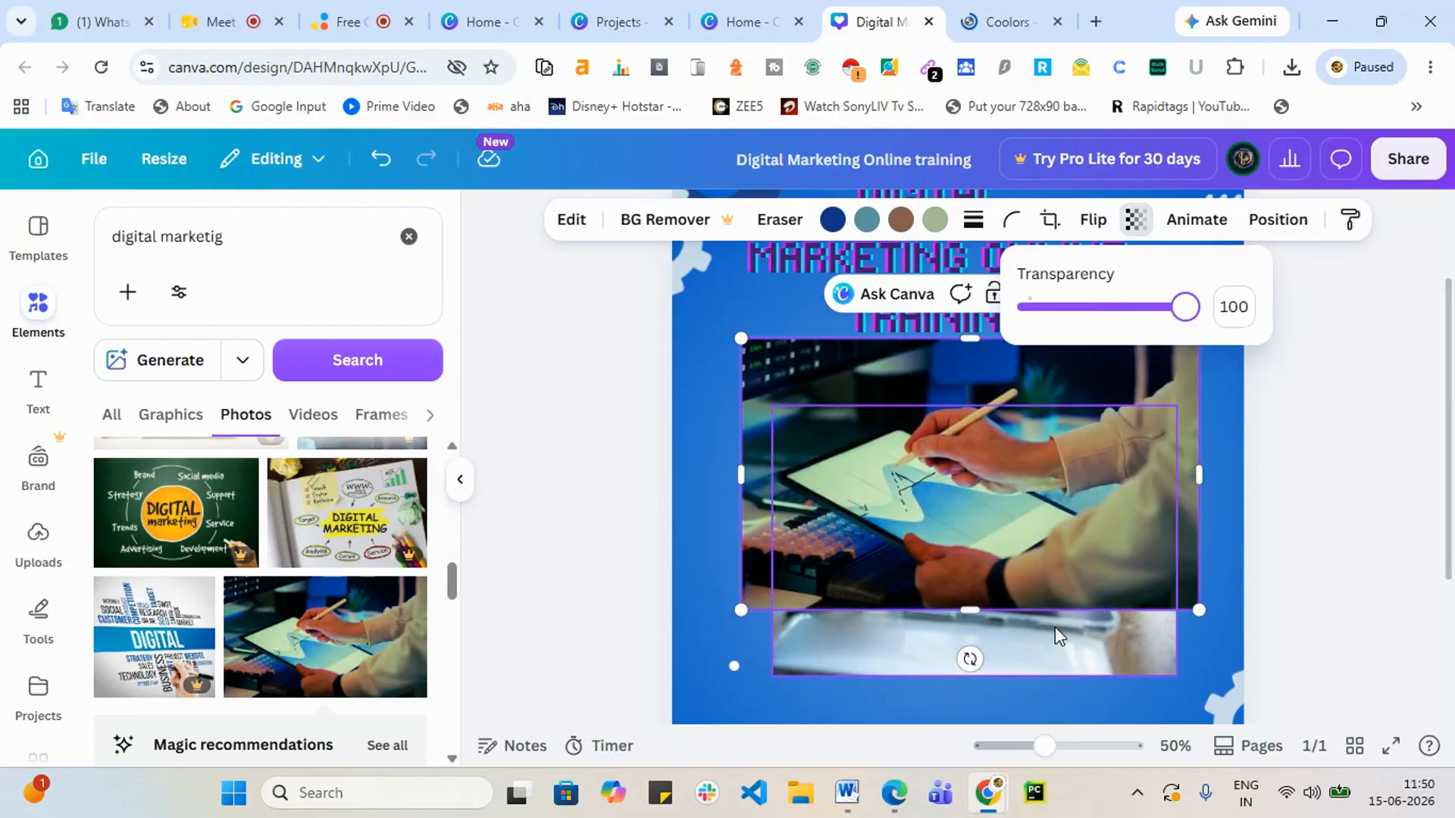
# Step: Move the drawing-tablet photo to the bottom-right corner, then enlarge and reposition the first tablet photo
pyautogui.moveTo(843, 398); pyautogui.dragTo(1191, 614)
pyautogui.moveTo(785, 508); pyautogui.dragTo(762, 441)
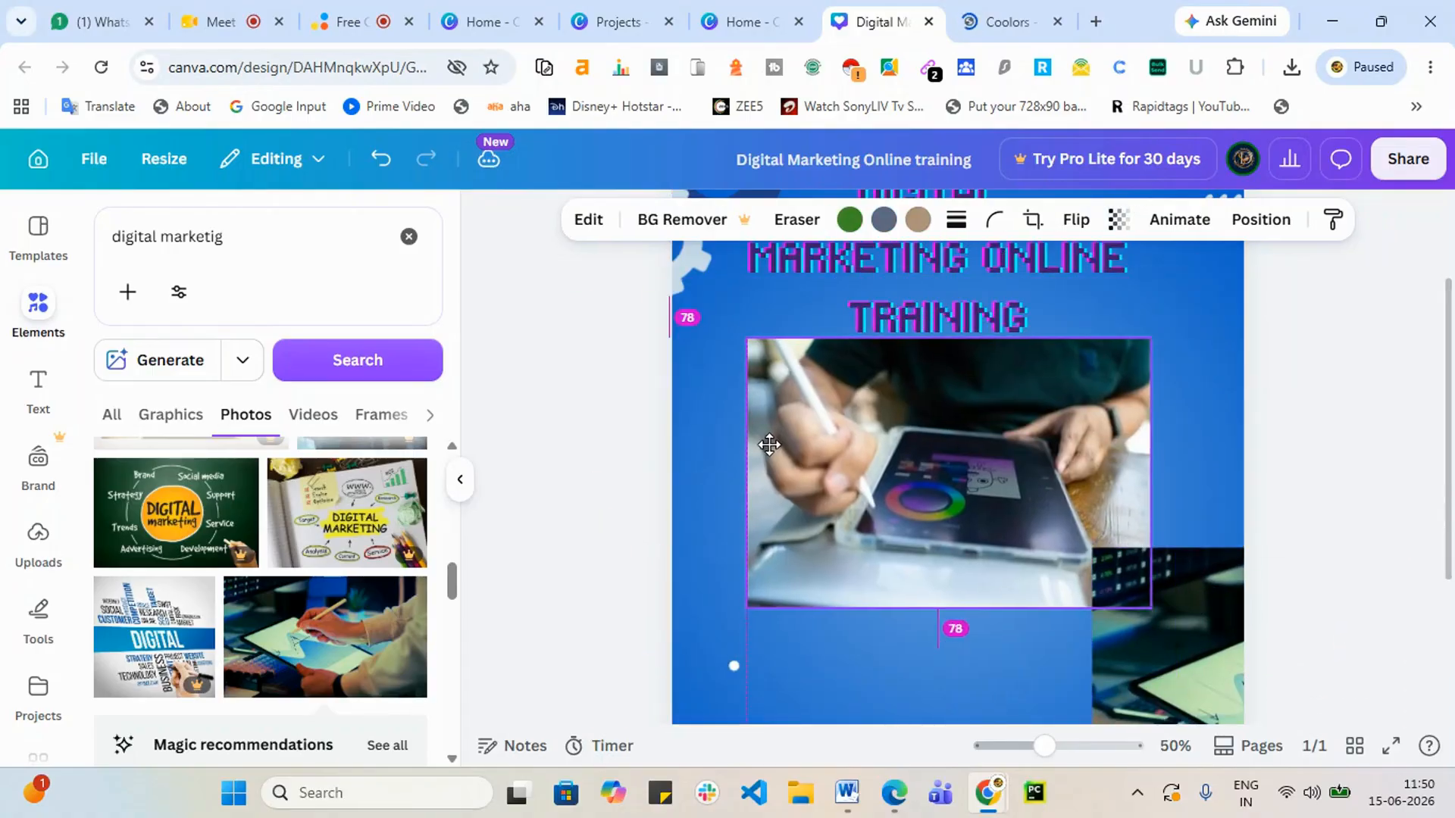
pyautogui.moveTo(1155, 608); pyautogui.dragTo(1280, 691)
pyautogui.moveTo(973, 416); pyautogui.dragTo(945, 411)
# Step: Lower the first tablet photo's transparency and move it up behind the heading
pyautogui.click(1115, 221)
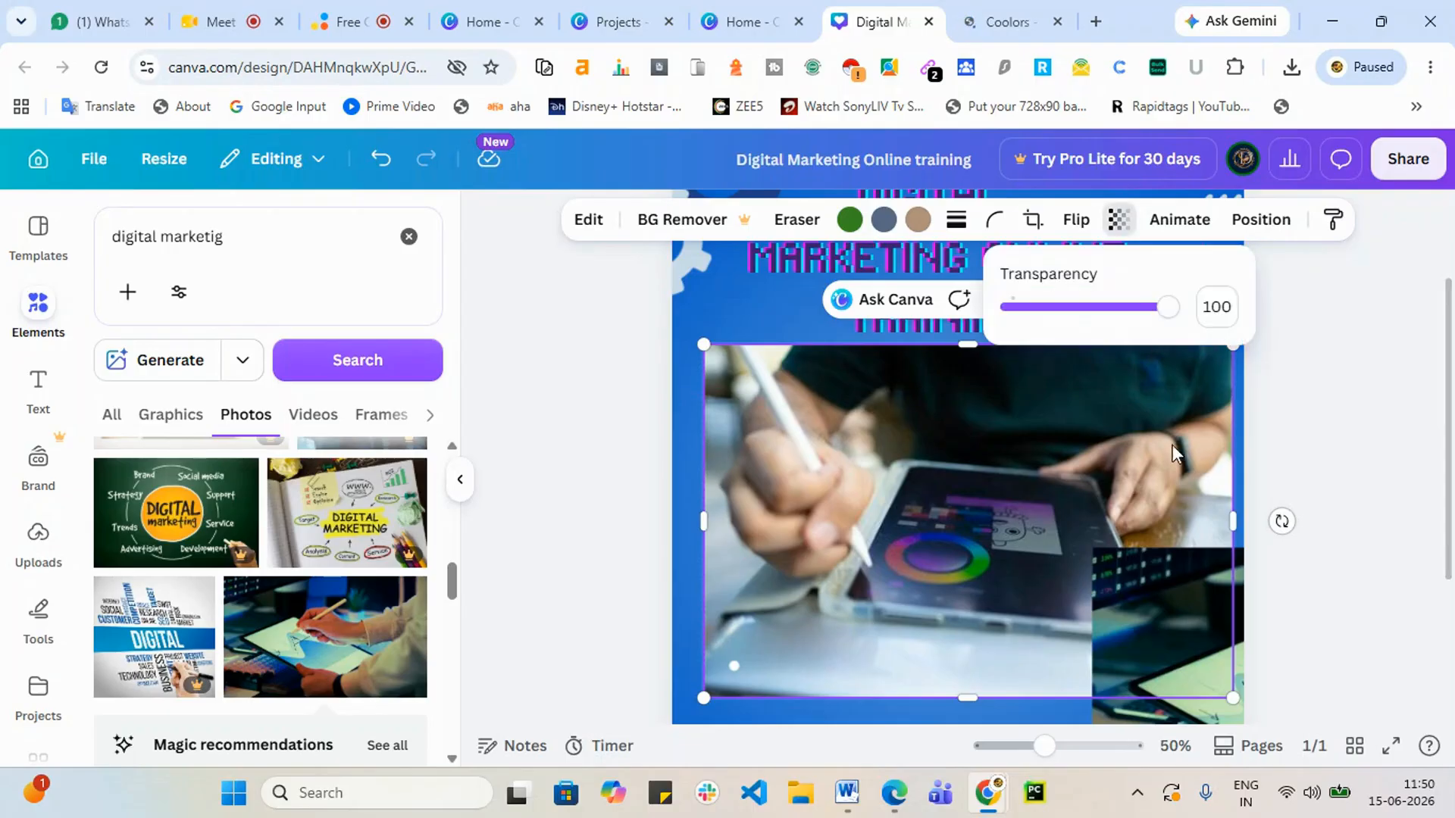
pyautogui.moveTo(1175, 307); pyautogui.dragTo(1034, 341)
pyautogui.moveTo(1162, 640); pyautogui.dragTo(1354, 467)
# Step: Reposition the bulleted text box and place the drawing-tablet photo onto the blue panel
pyautogui.scroll(2, 1351, 460)
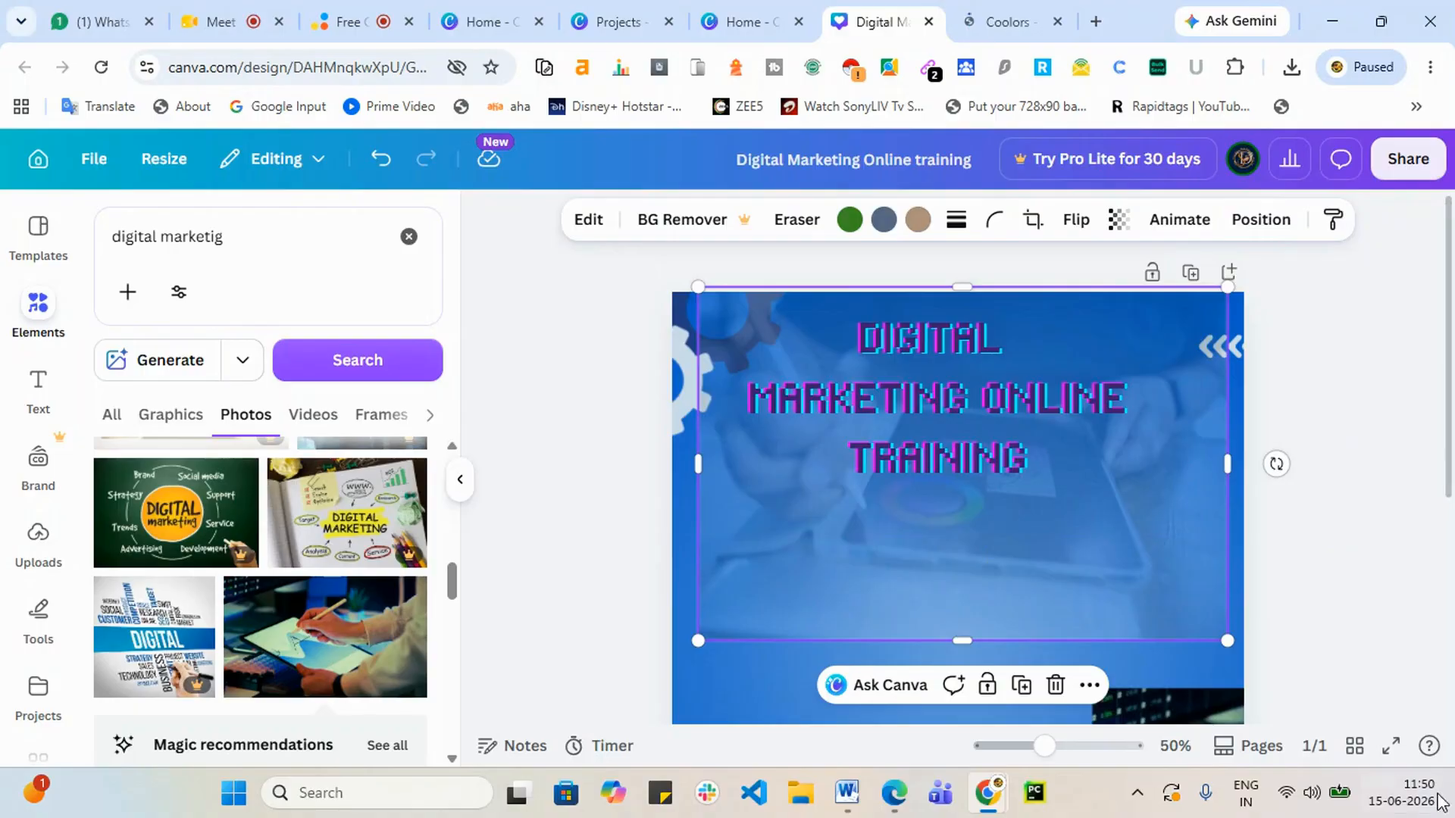
pyautogui.scroll(-4, 1411, 621)
pyautogui.moveTo(1148, 493); pyautogui.dragTo(1339, 565)
pyautogui.moveTo(1142, 434); pyautogui.dragTo(753, 390)
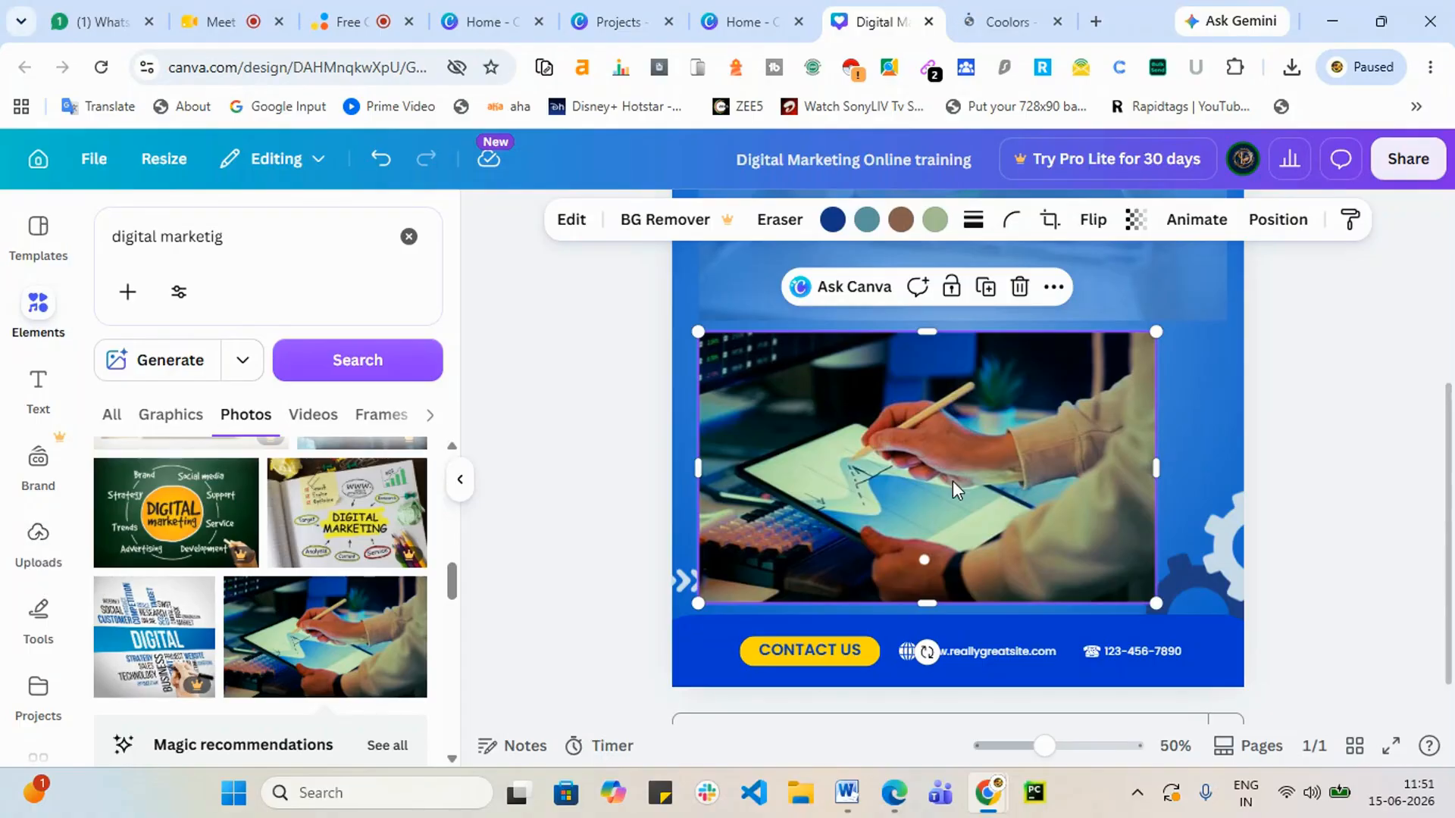
# Step: Nudge the drawing-tablet photo right and down, and shift the faded background photo down-left
pyautogui.scroll(5, 1071, 452)
pyautogui.scroll(-5, 1179, 452)
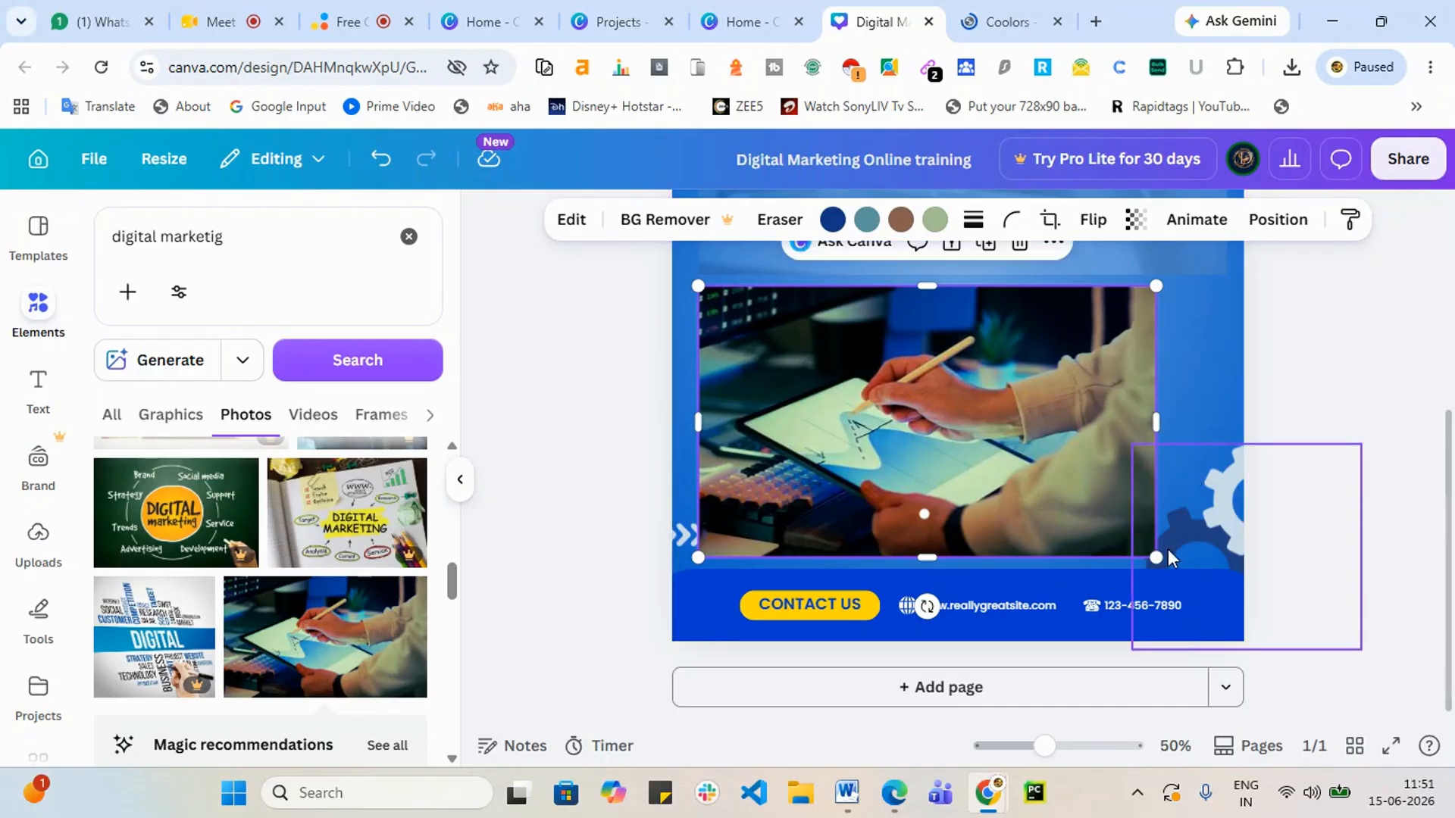
pyautogui.scroll(1, 1016, 455)
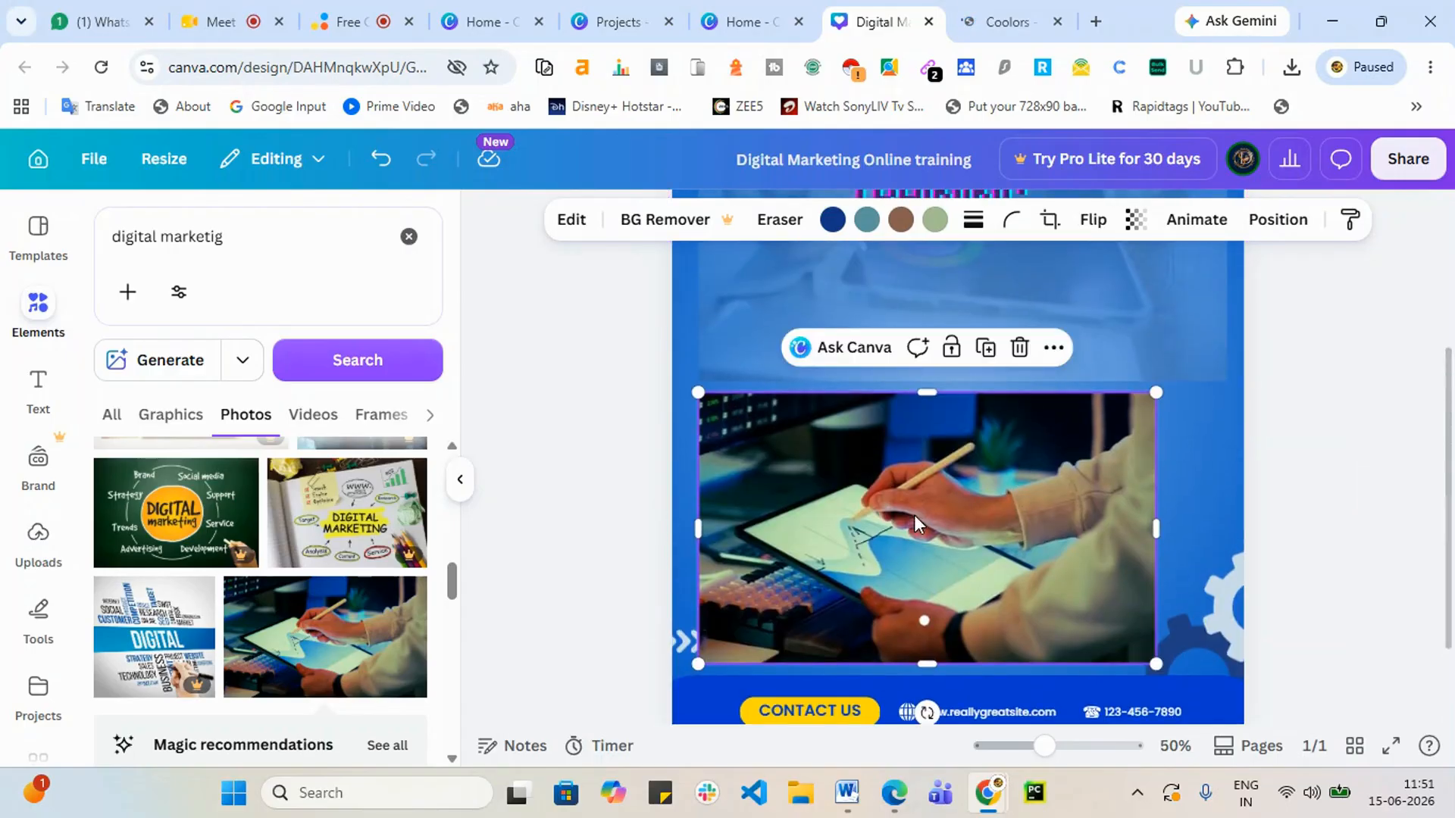
pyautogui.moveTo(914, 516)
pyautogui.mouseDown()
pyautogui.moveTo(905, 494)
pyautogui.moveTo(914, 503)
pyautogui.mouseUp()
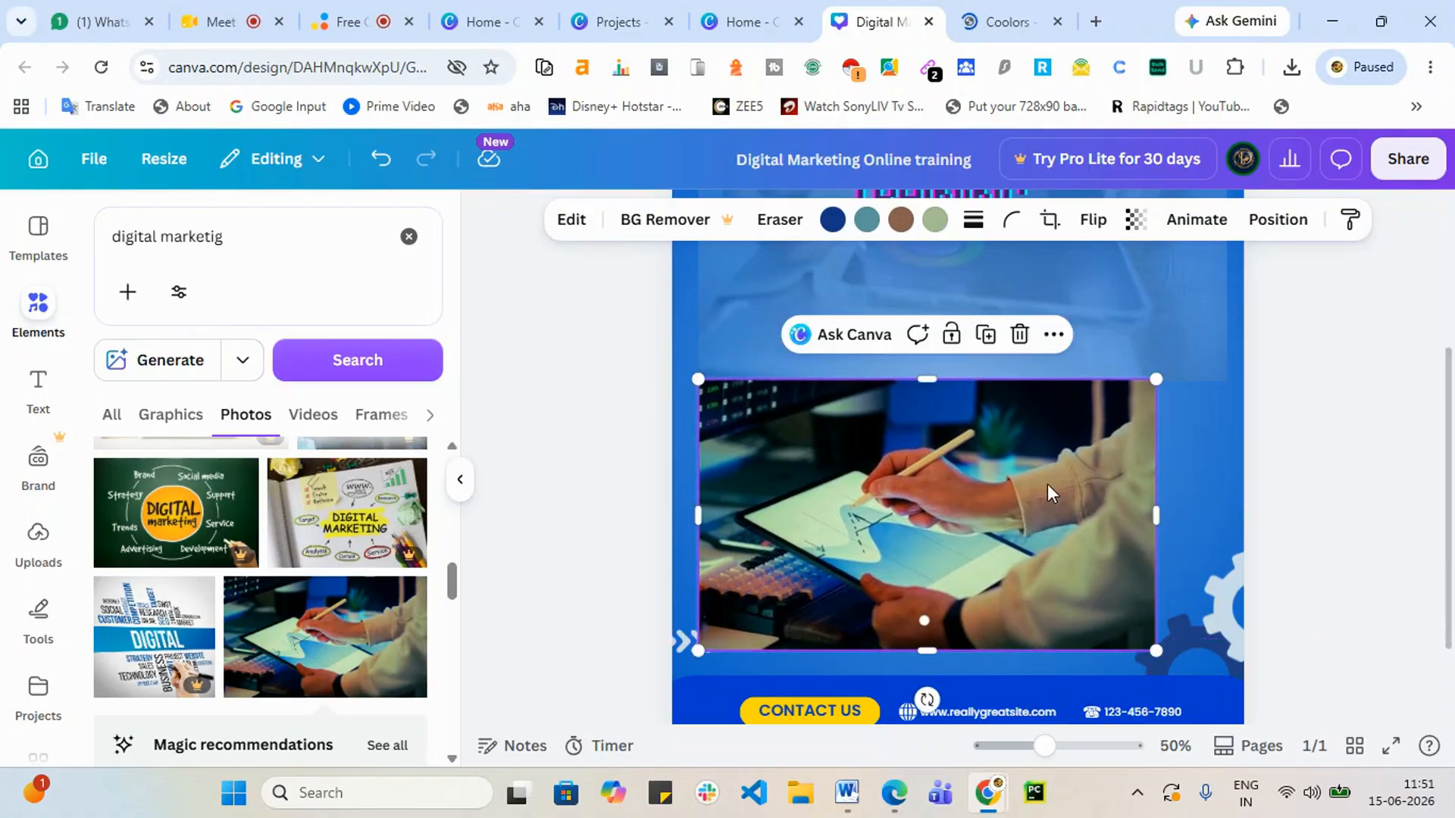
pyautogui.moveTo(1047, 485); pyautogui.dragTo(1119, 525)
pyautogui.moveTo(737, 347); pyautogui.dragTo(712, 533)
# Step: Set the background tablet photo's transparency to 100 so it is fully opaque
pyautogui.click(1121, 224)
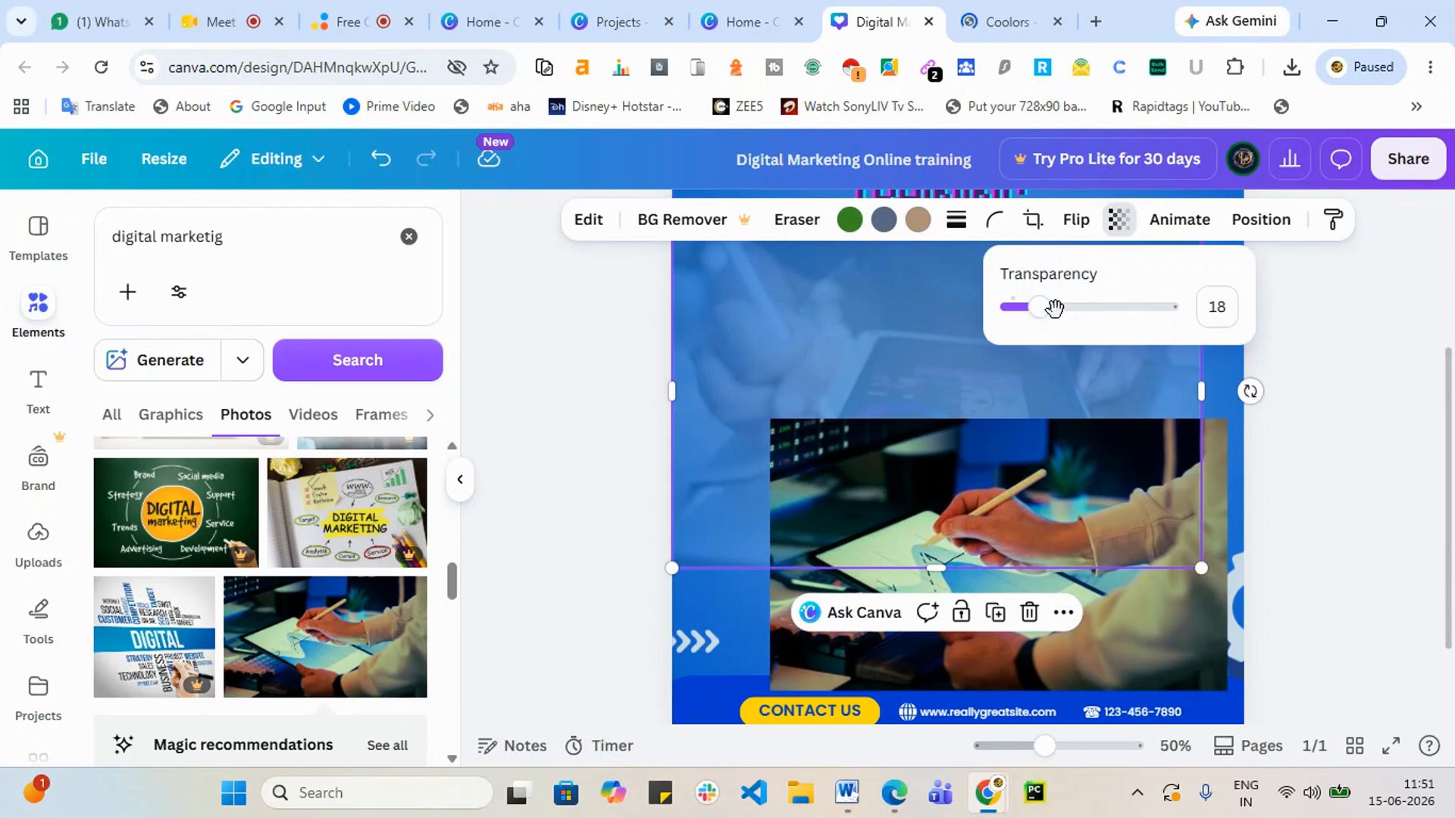
pyautogui.moveTo(1049, 302); pyautogui.dragTo(1449, 322)
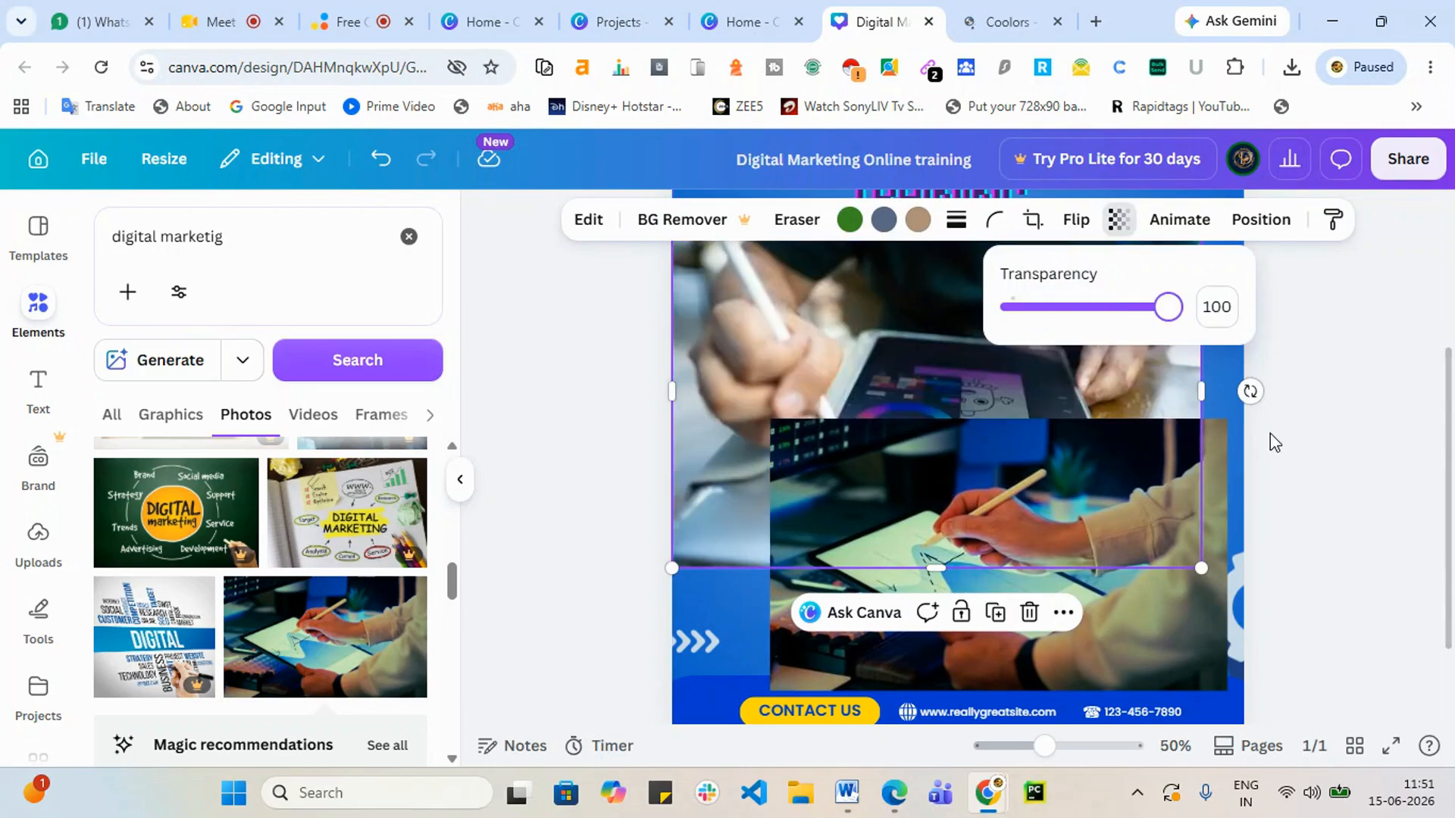
pyautogui.click(1272, 435)
pyautogui.scroll(3, 1276, 438)
pyautogui.moveTo(935, 521); pyautogui.dragTo(936, 537)
pyautogui.scroll(-3, 1392, 431)
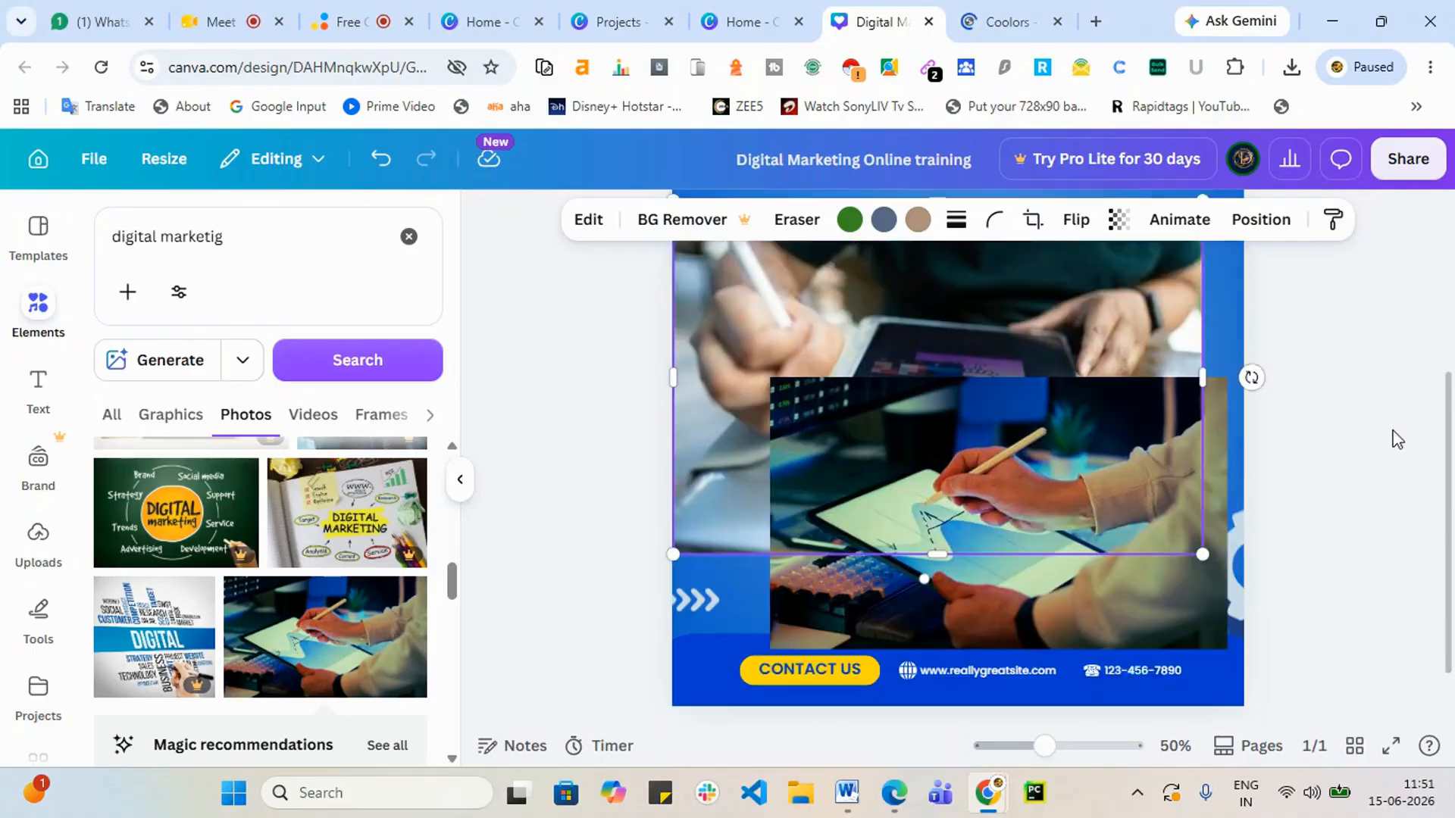
pyautogui.scroll(-1, 1396, 439)
# Step: Send the drawing-tablet photo backward, behind the background tablet photo
pyautogui.click(874, 474)
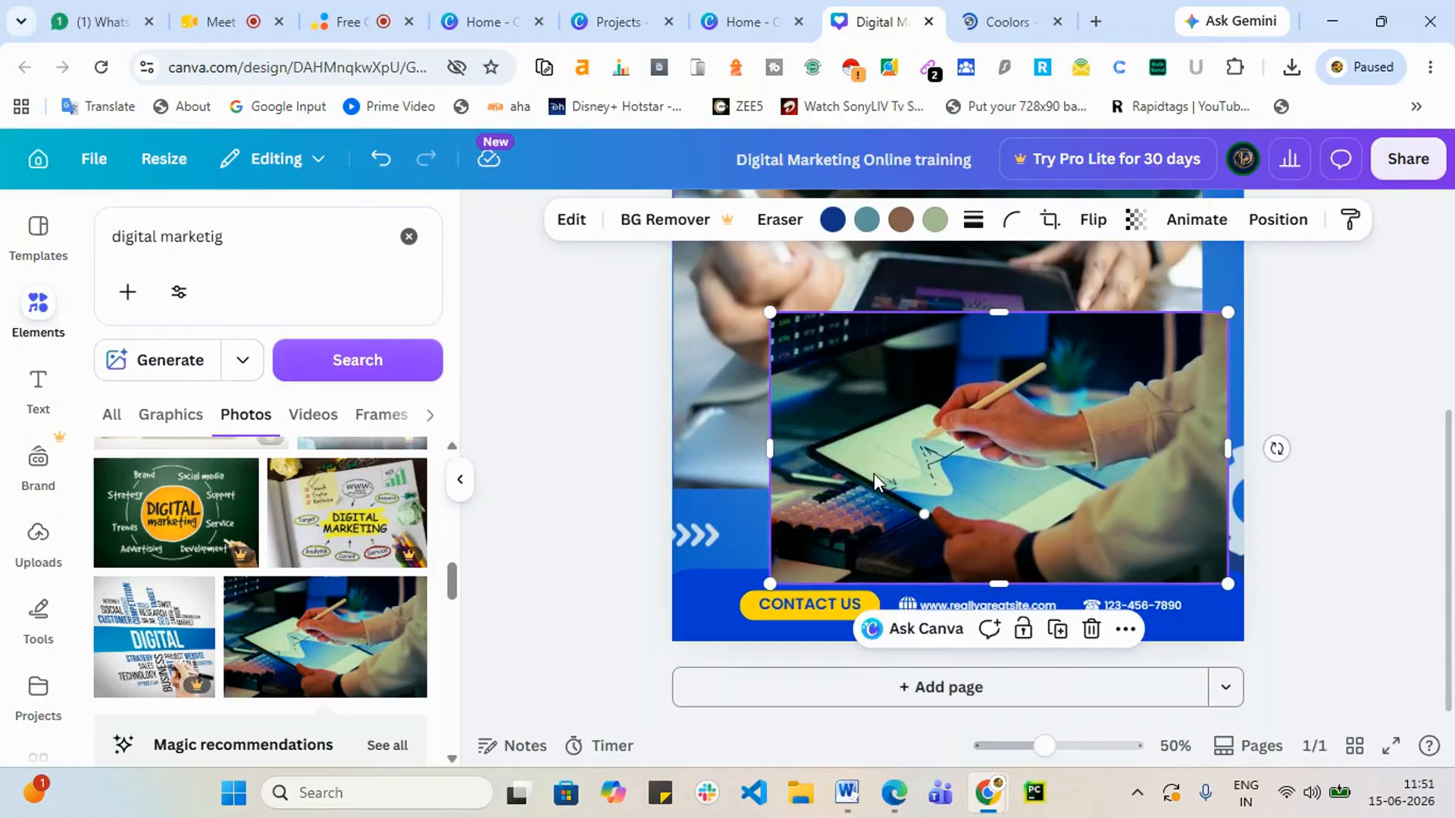
pyautogui.click(1277, 220)
pyautogui.click(383, 331)
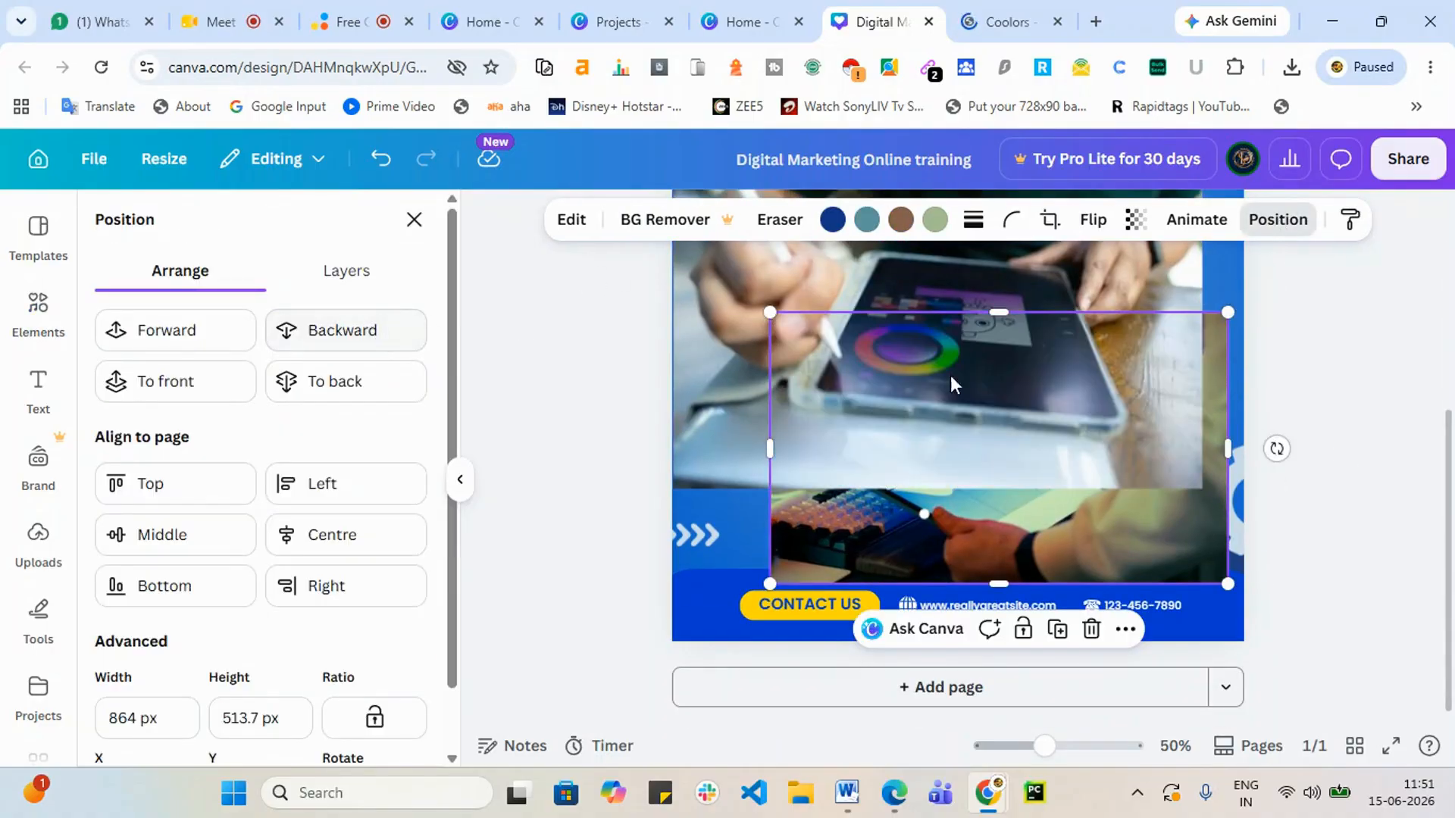
pyautogui.scroll(2, 950, 375)
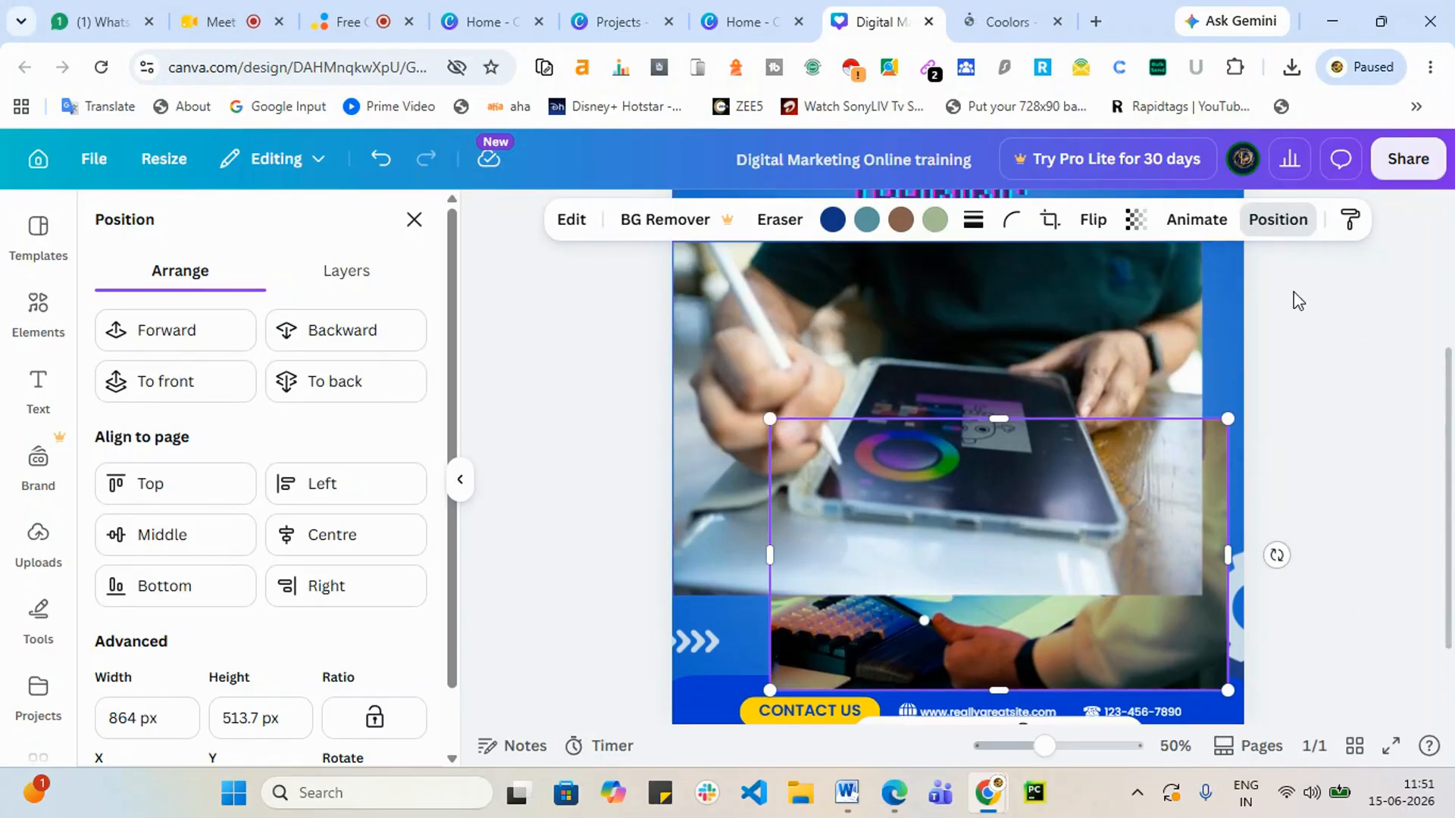
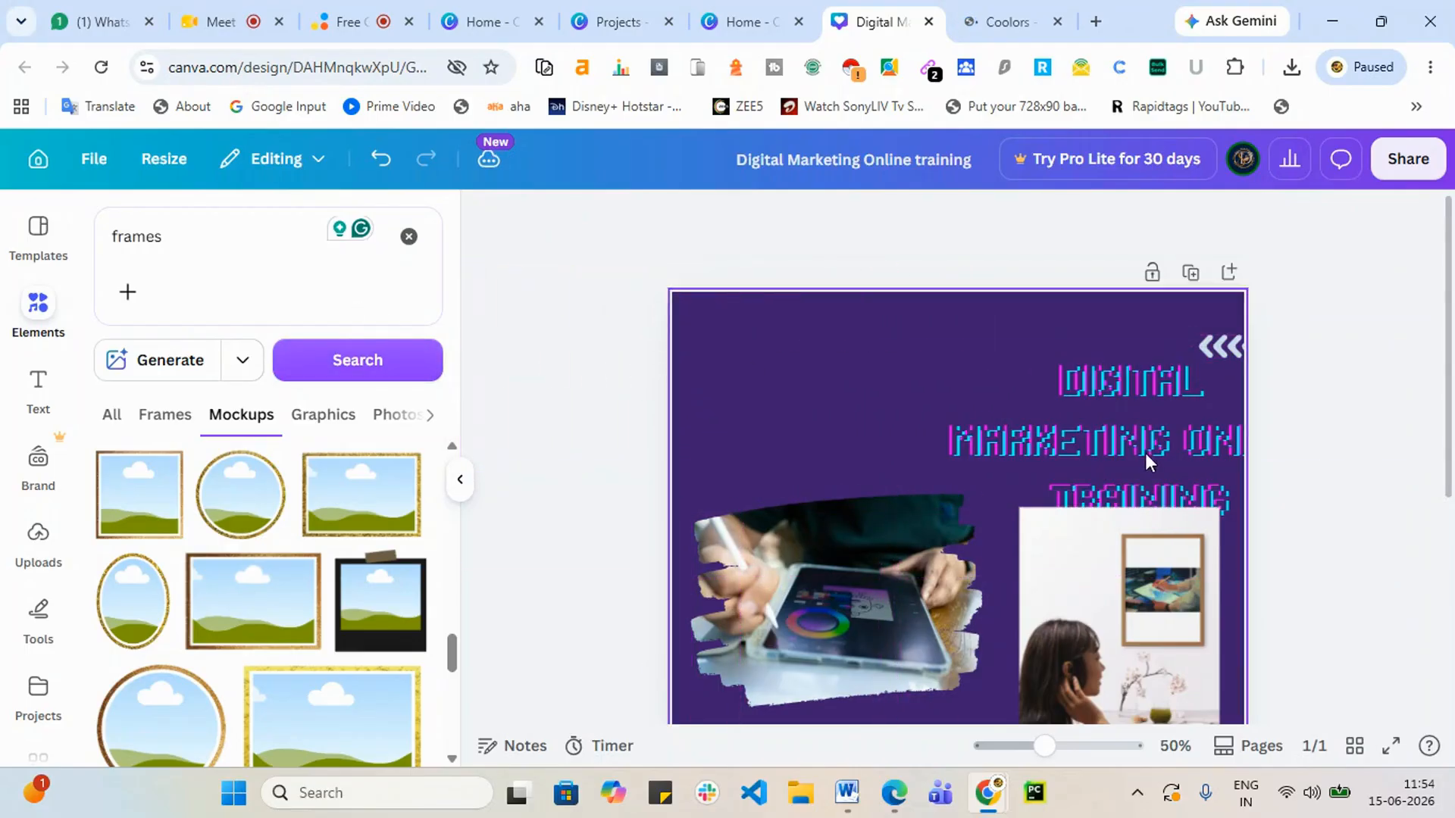
# Step: Move the pixel heading to the top centre and the chevron arrows to the page's right edge
pyautogui.moveTo(1142, 448); pyautogui.dragTo(885, 402)
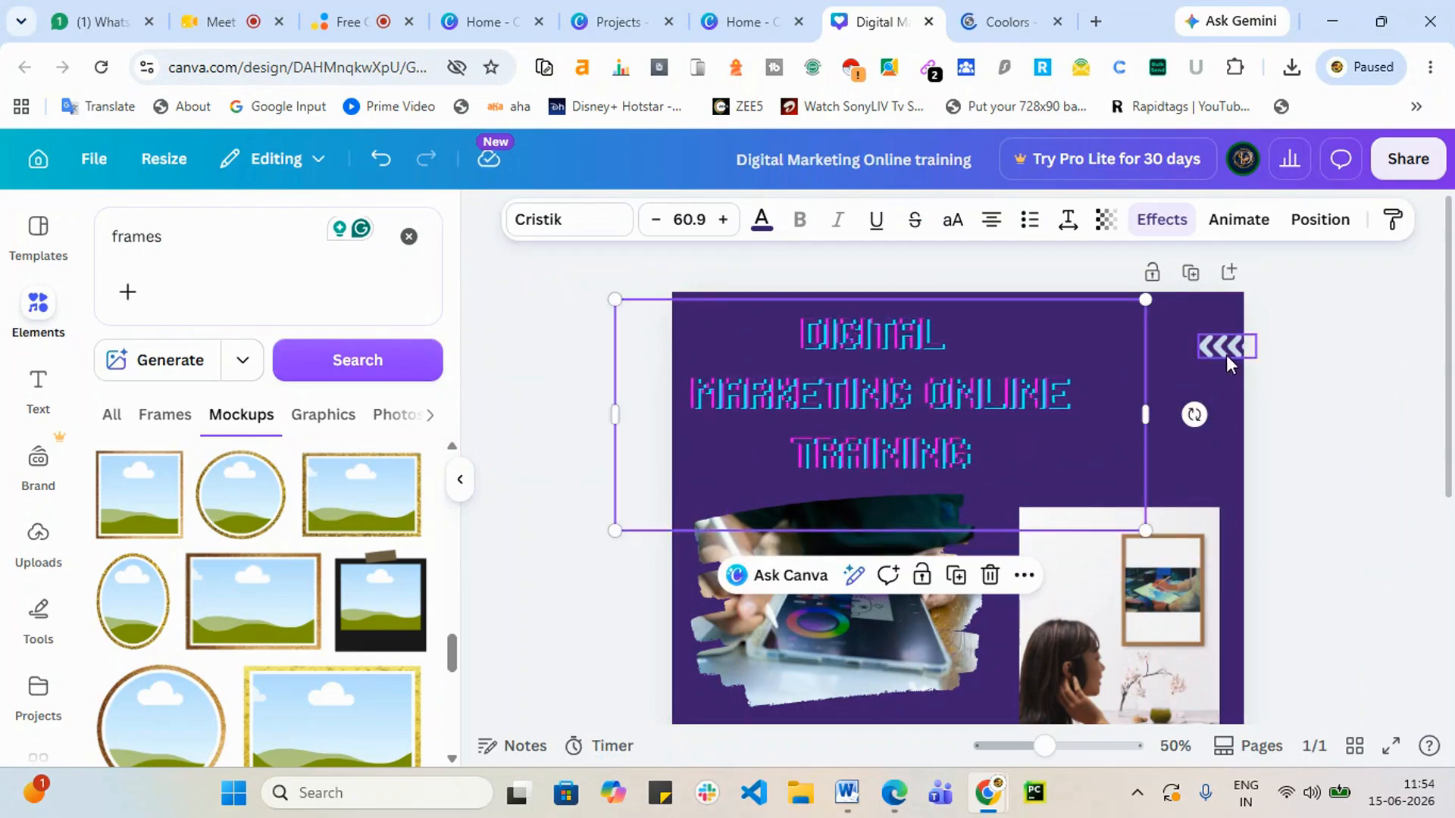
pyautogui.moveTo(1227, 358)
pyautogui.mouseDown()
pyautogui.moveTo(1396, 355)
pyautogui.moveTo(1256, 371)
pyautogui.moveTo(1199, 357)
pyautogui.mouseUp()
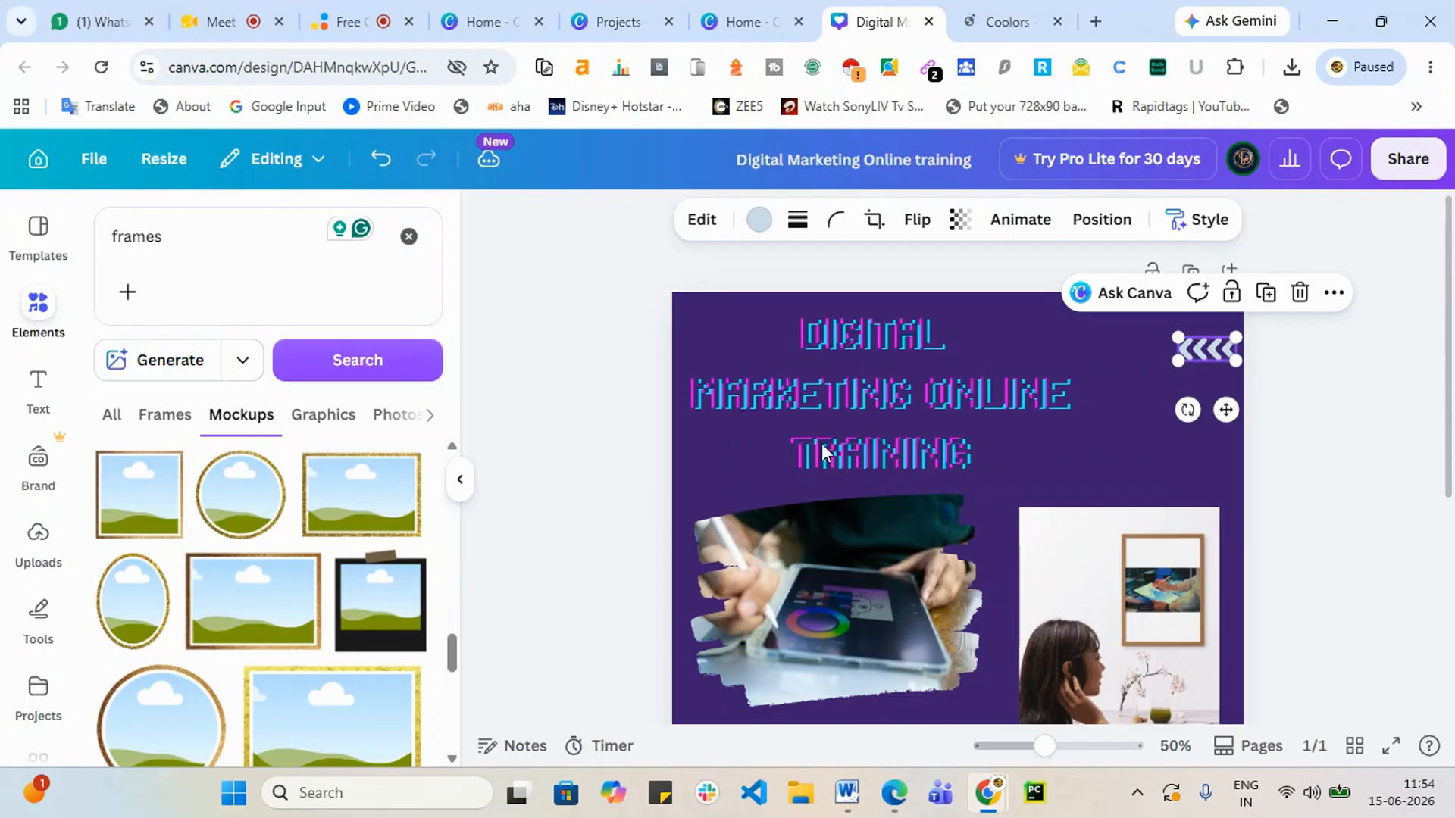
pyautogui.moveTo(865, 436); pyautogui.dragTo(912, 420)
pyautogui.scroll(-5, 906, 714)
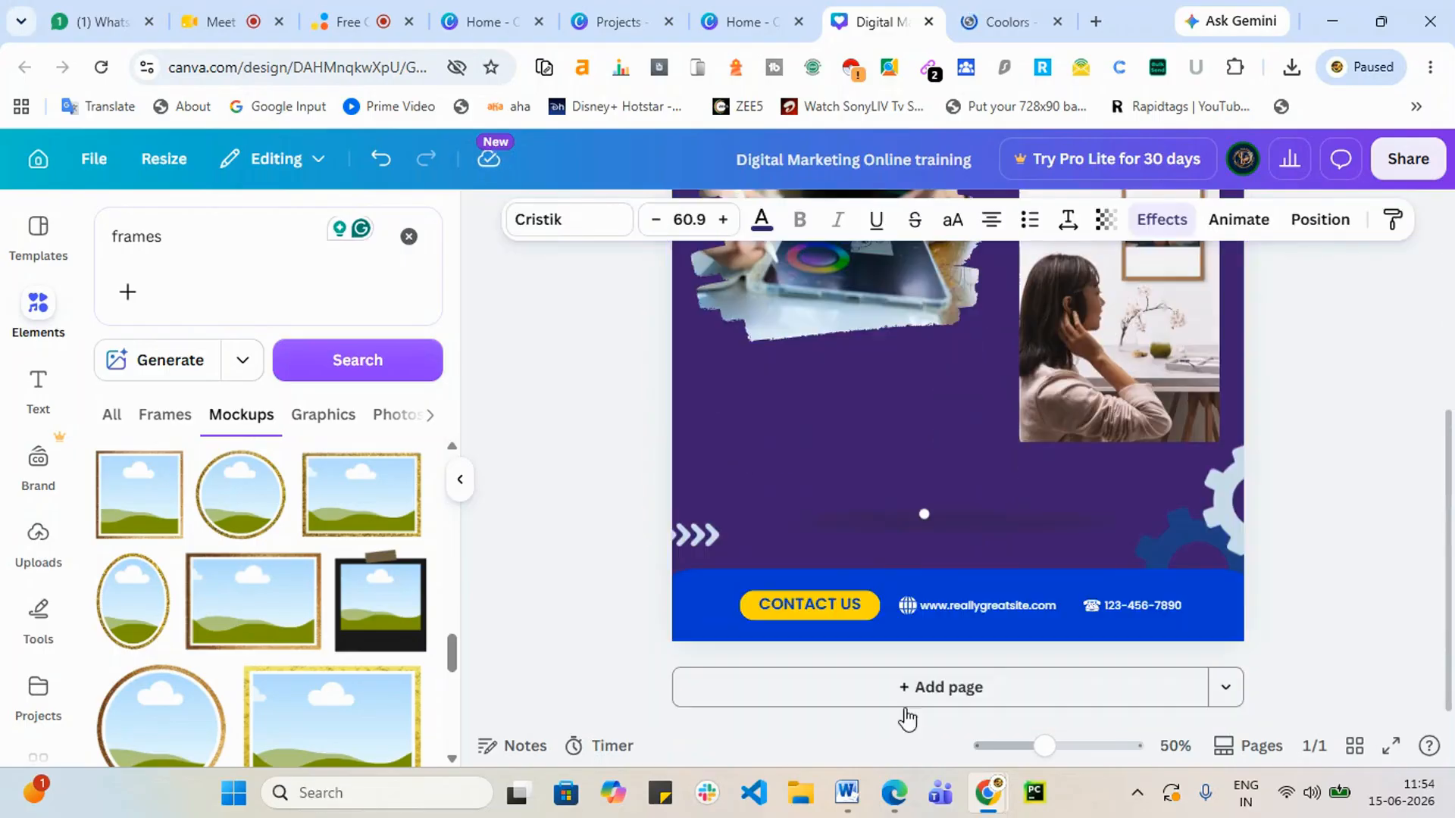
pyautogui.scroll(2, 906, 715)
pyautogui.scroll(3, 812, 579)
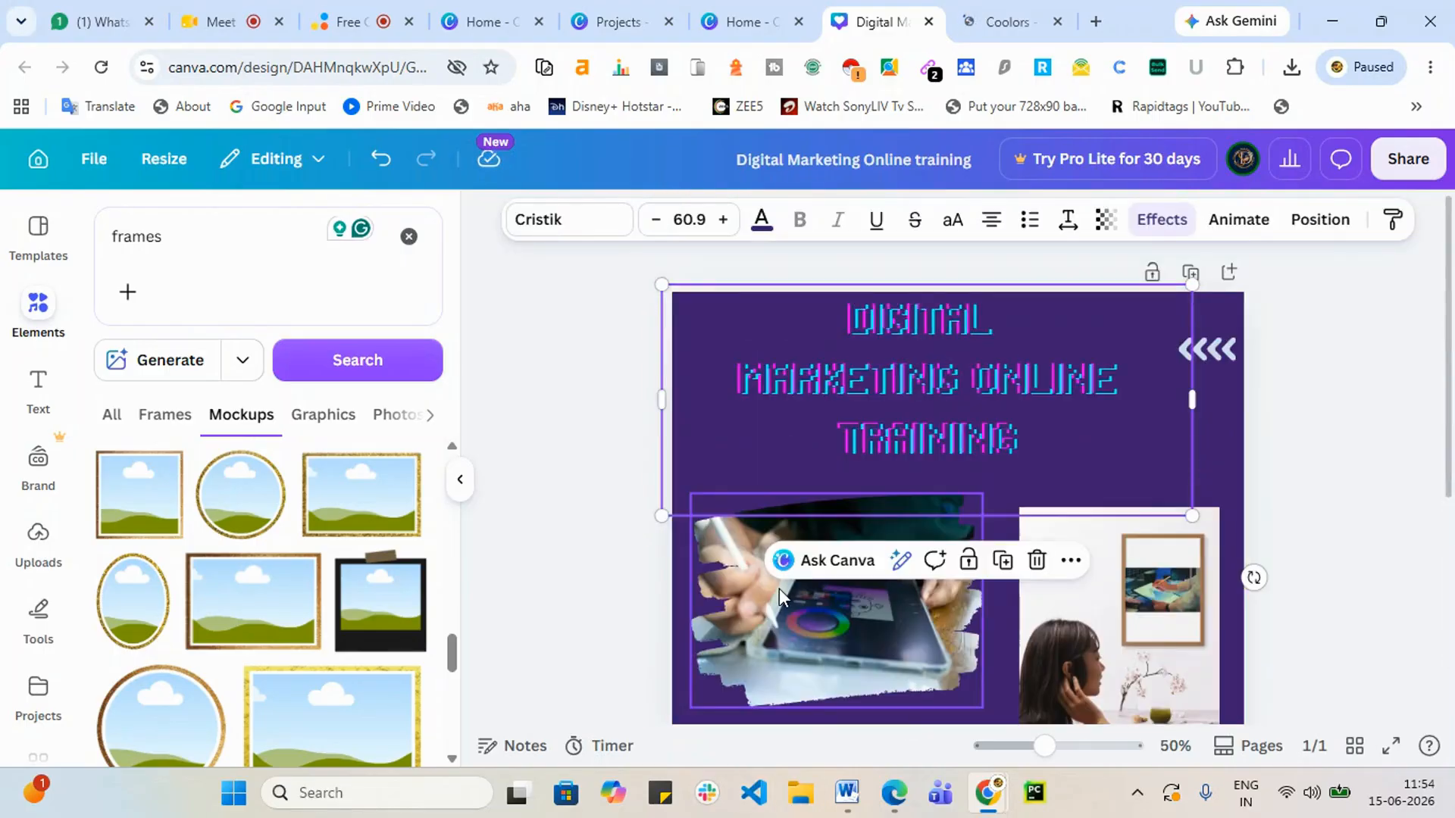
# Step: Try a blue-purple gradient on the heading, then settle on the cyan-to-blue gradient swatch
pyautogui.click(765, 223)
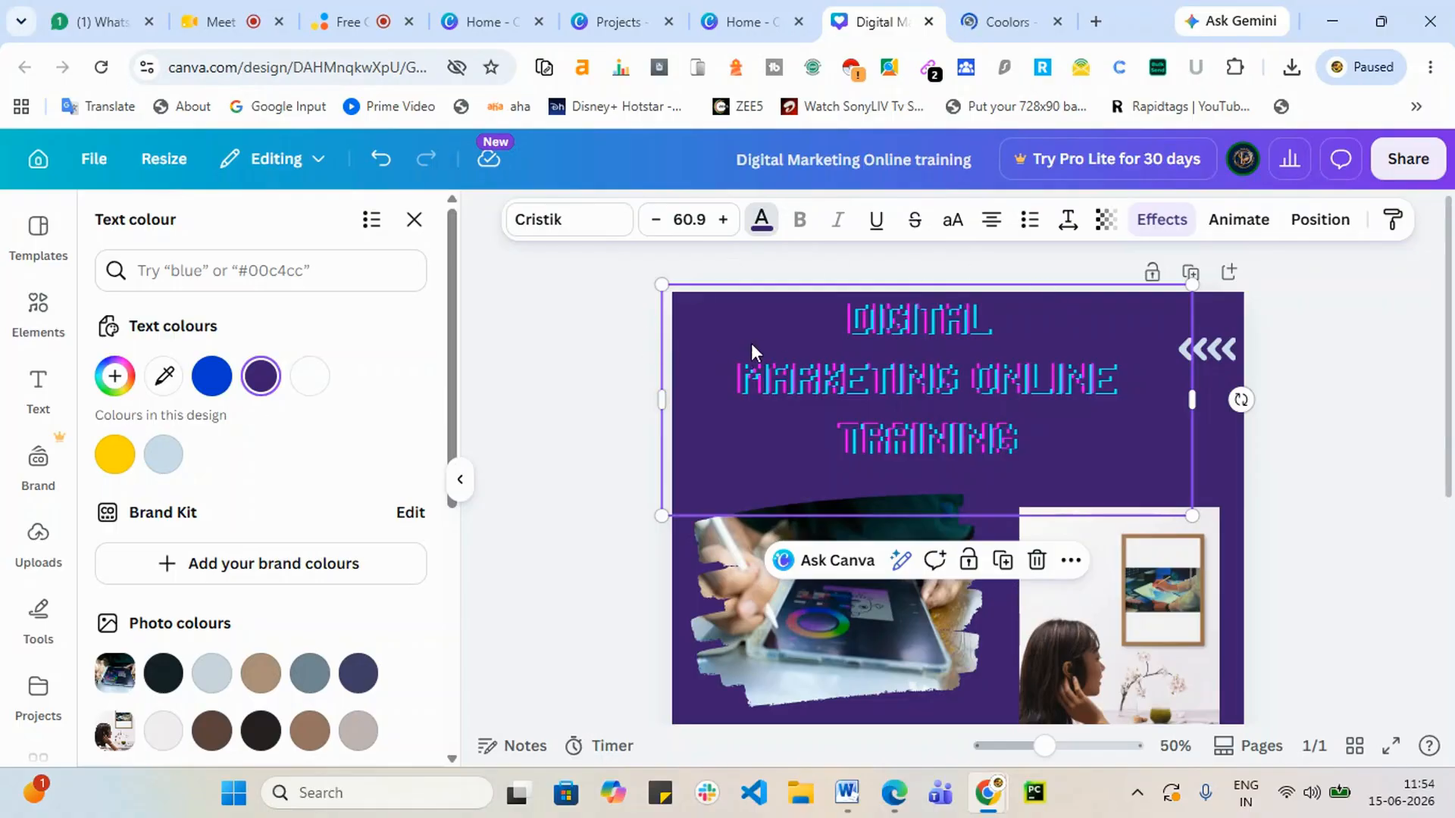
pyautogui.scroll(-5, 293, 601)
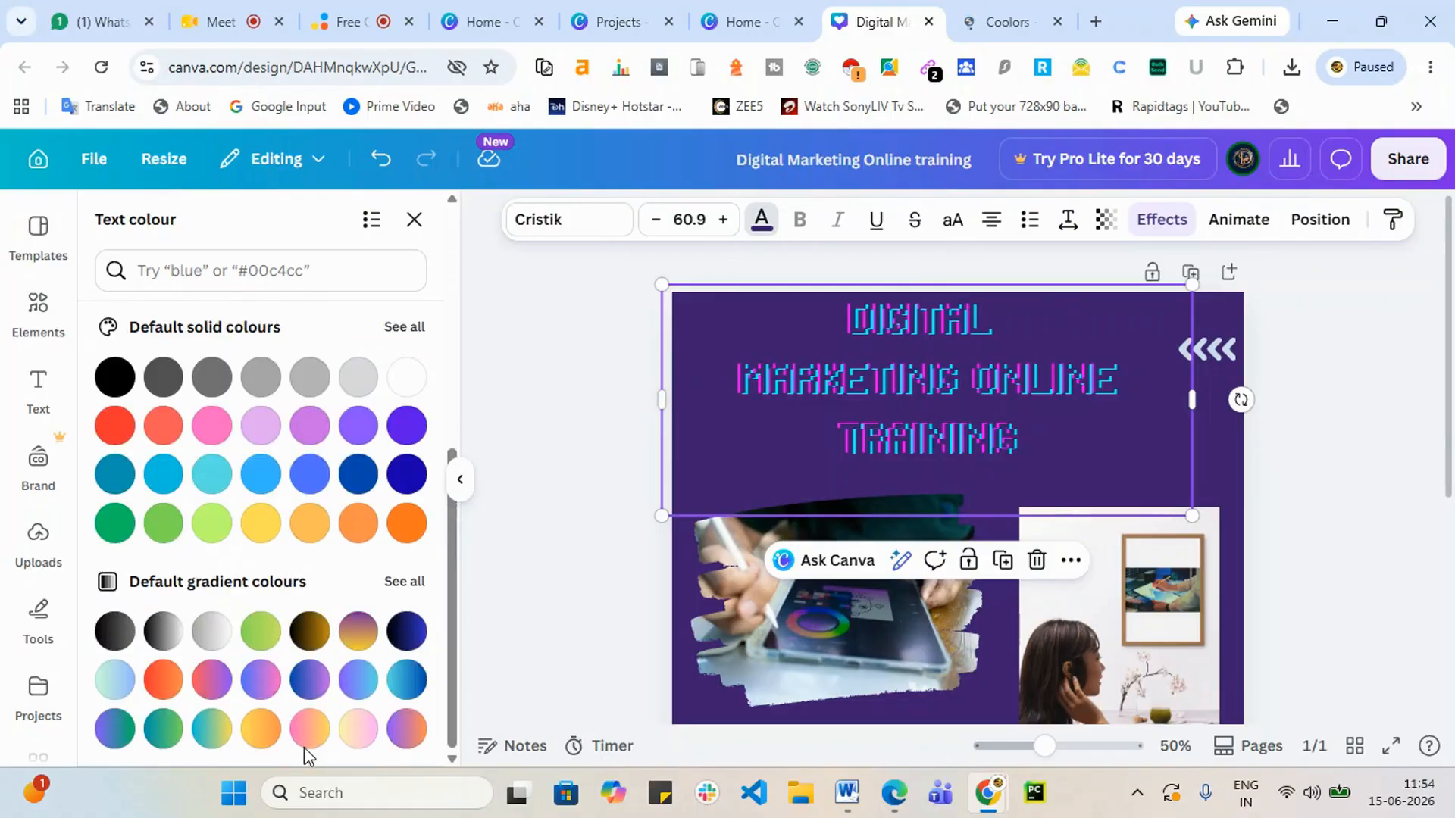
pyautogui.click(310, 681)
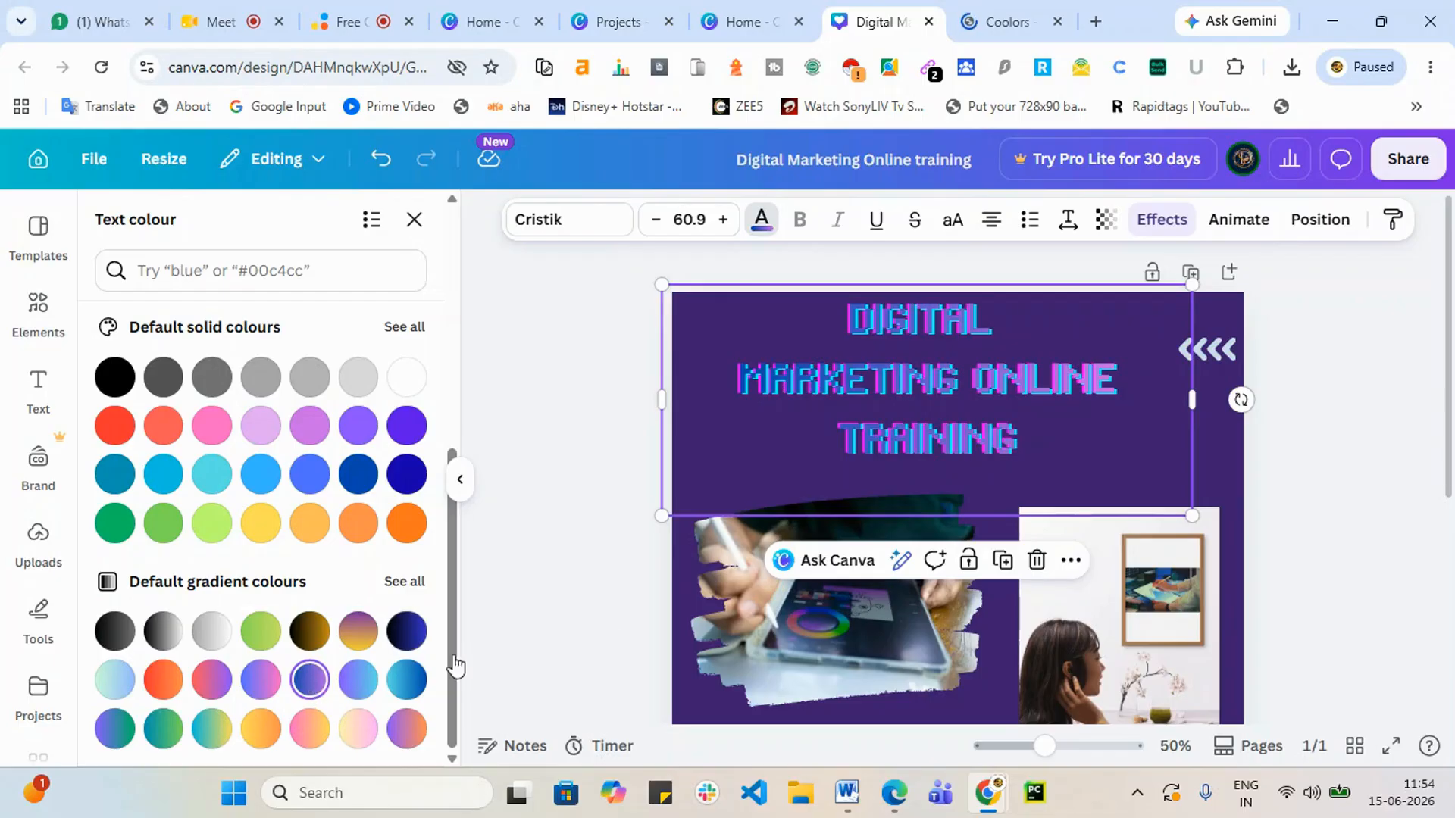
pyautogui.scroll(-8, 981, 455)
pyautogui.scroll(6, 961, 558)
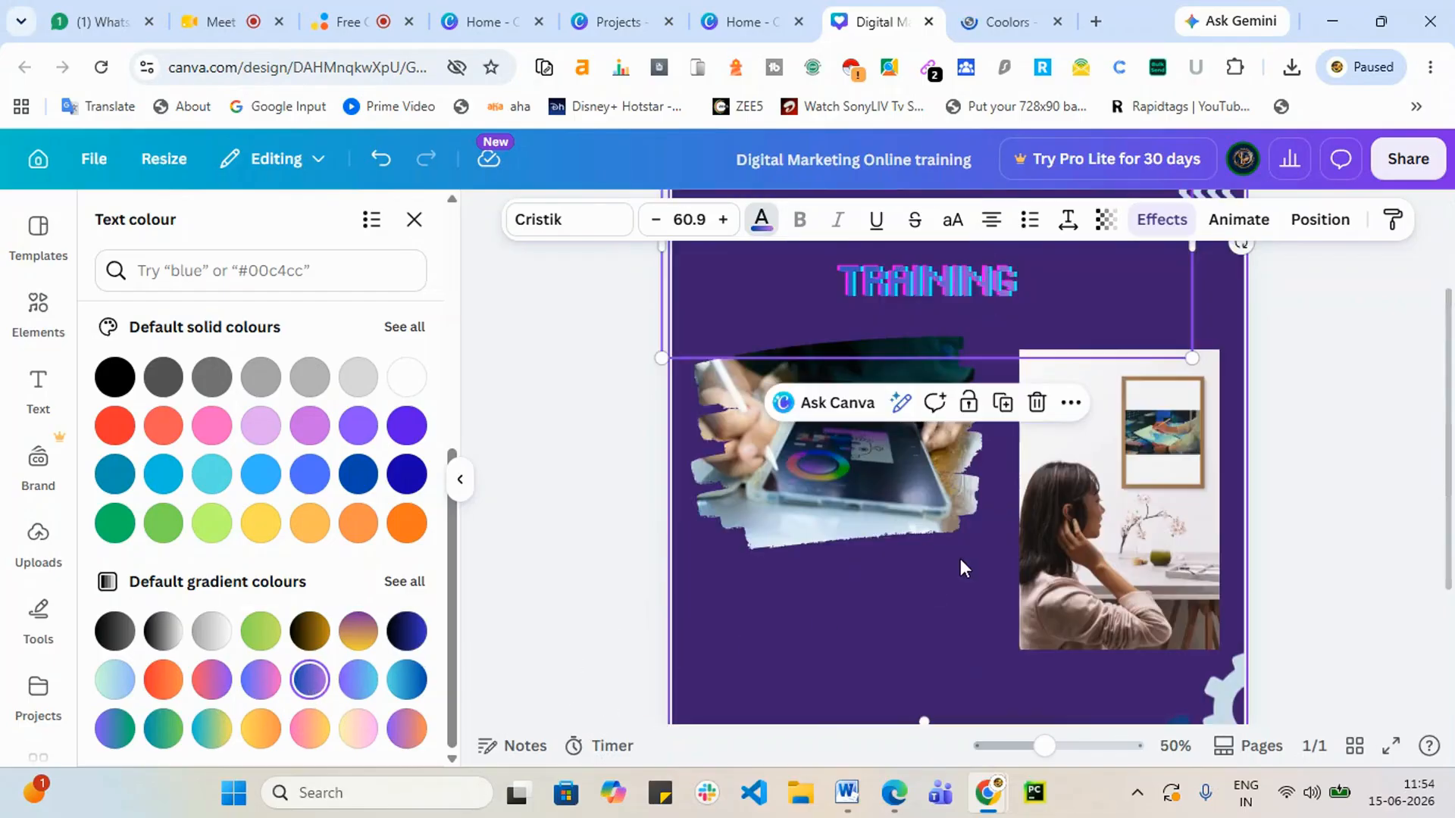
pyautogui.click(406, 680)
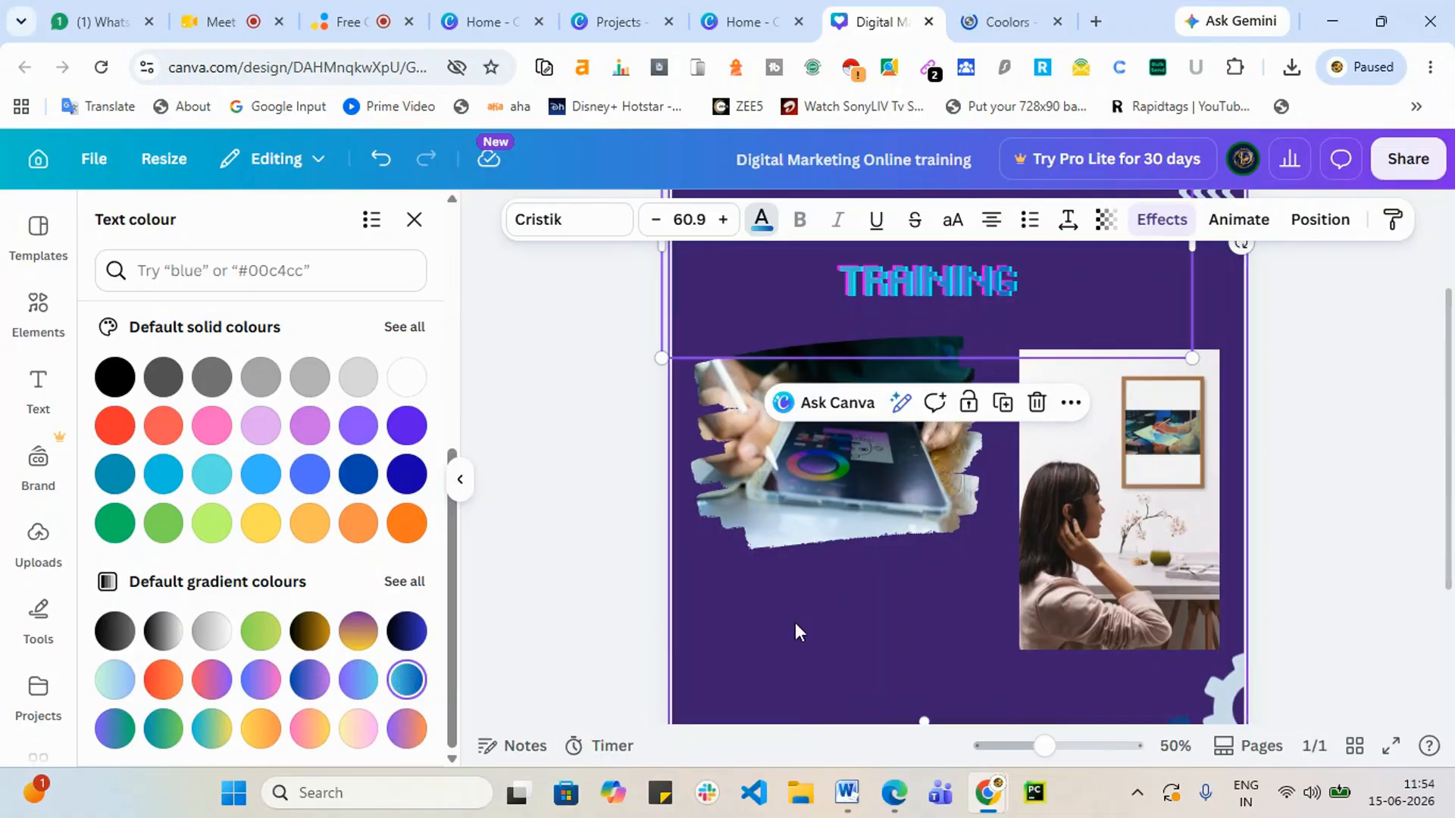
pyautogui.scroll(2, 794, 621)
pyautogui.click(1213, 451)
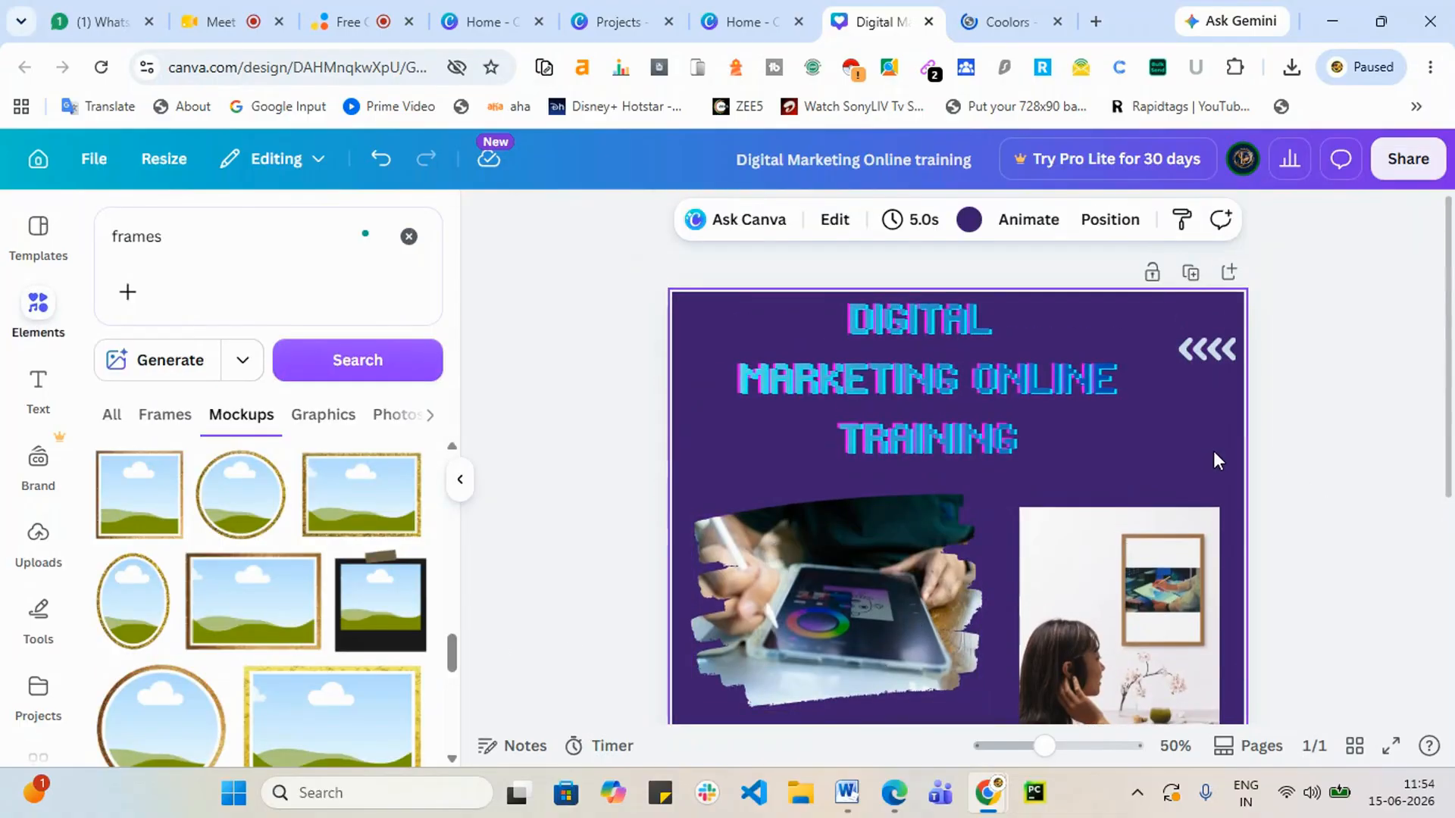
# Step: Fill the page background with a purple-cyan gradient and try its different gradient styles
pyautogui.click(971, 222)
pyautogui.scroll(-6, 356, 606)
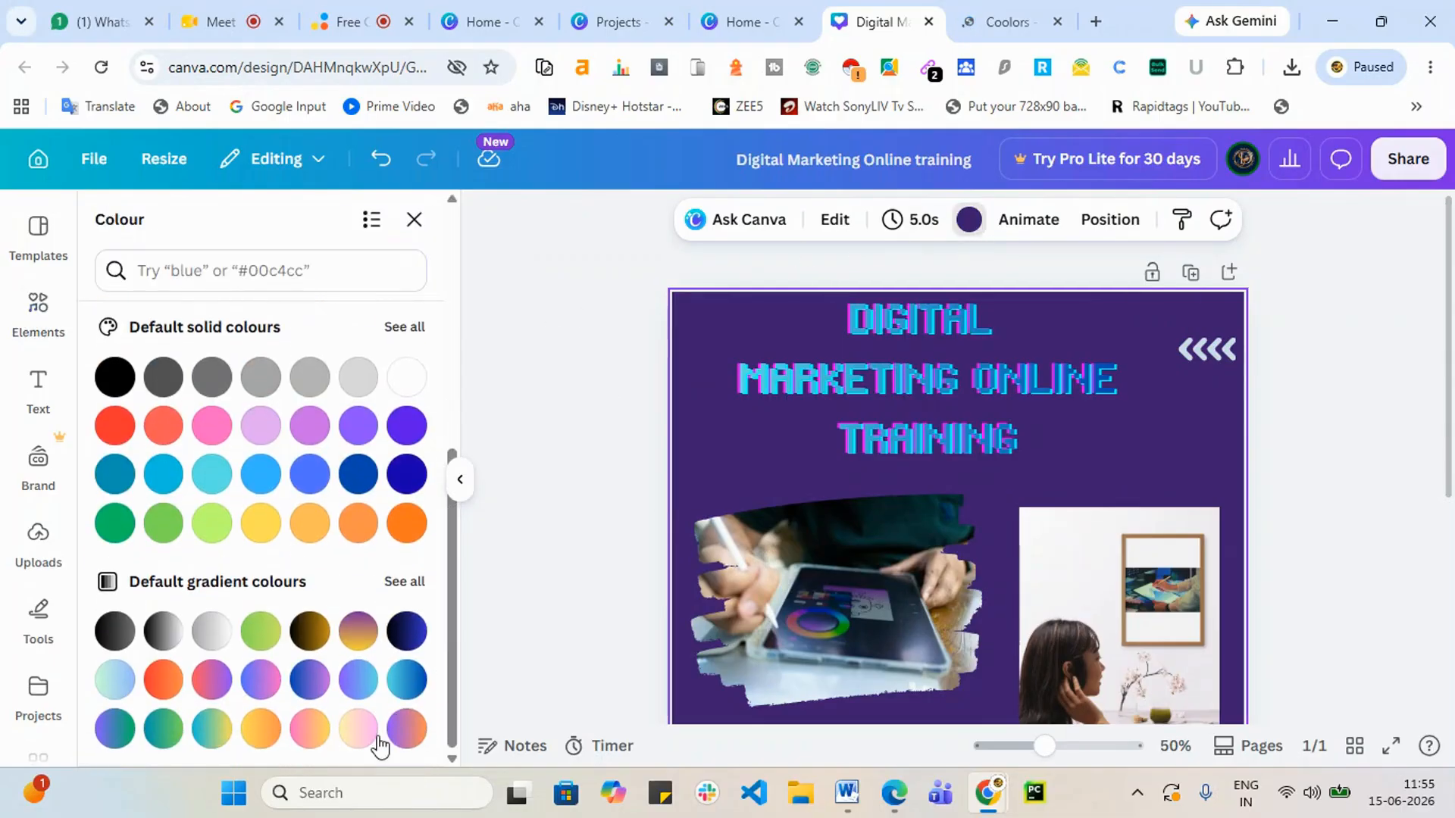
pyautogui.click(359, 684)
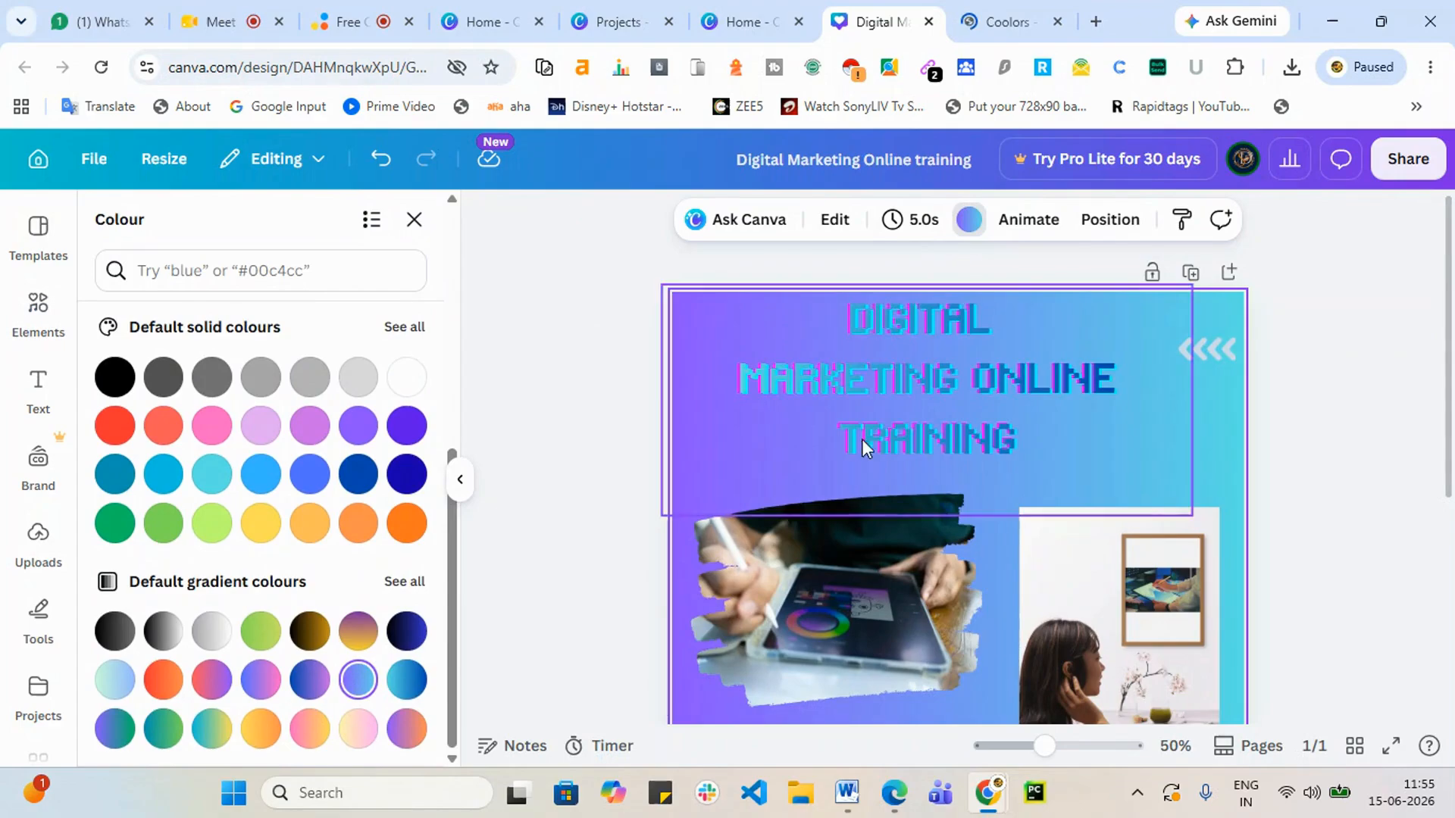
pyautogui.scroll(-6, 864, 440)
pyautogui.scroll(4, 819, 452)
pyautogui.scroll(-3, 861, 430)
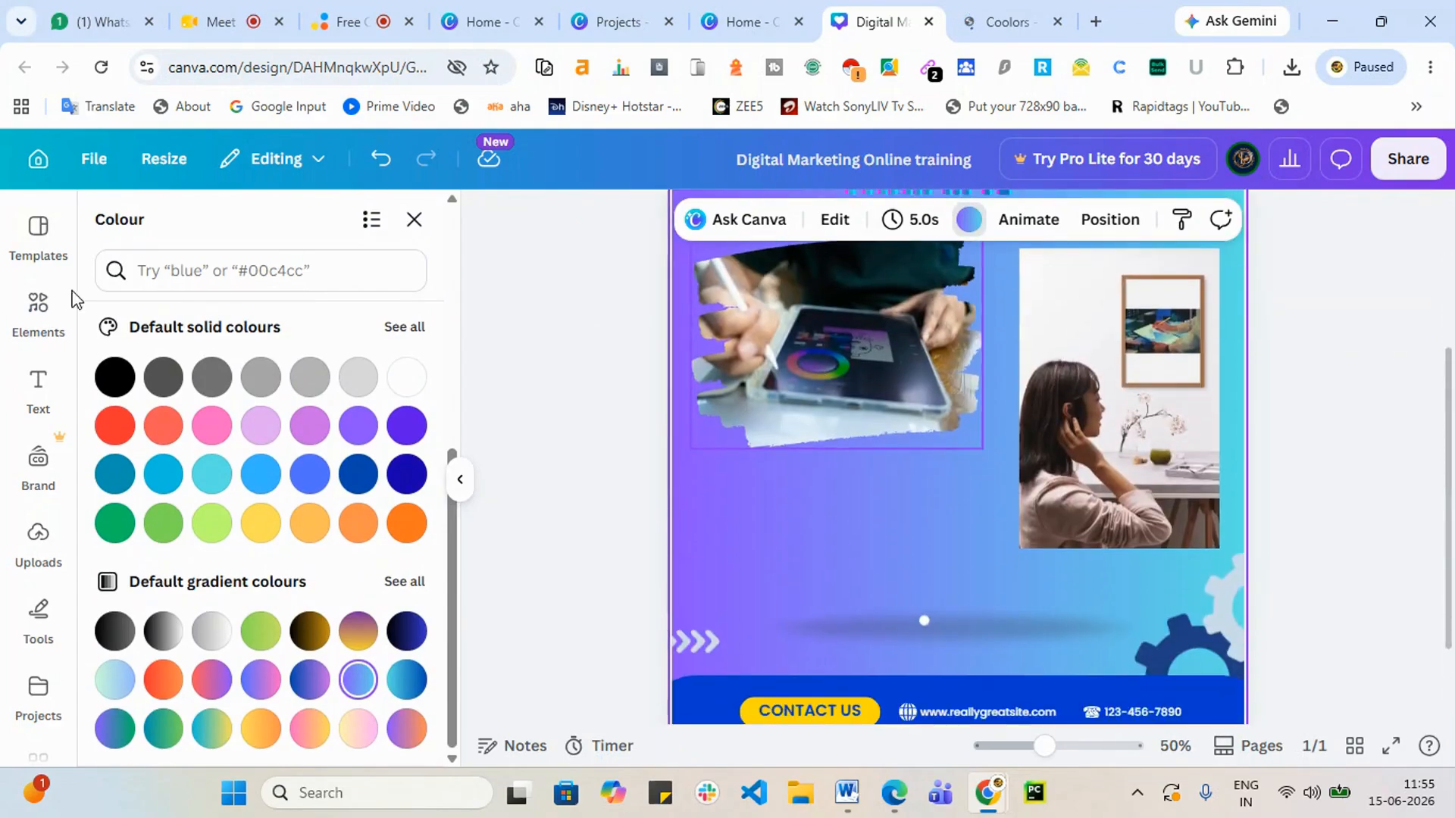
pyautogui.scroll(6, 400, 379)
pyautogui.click(115, 376)
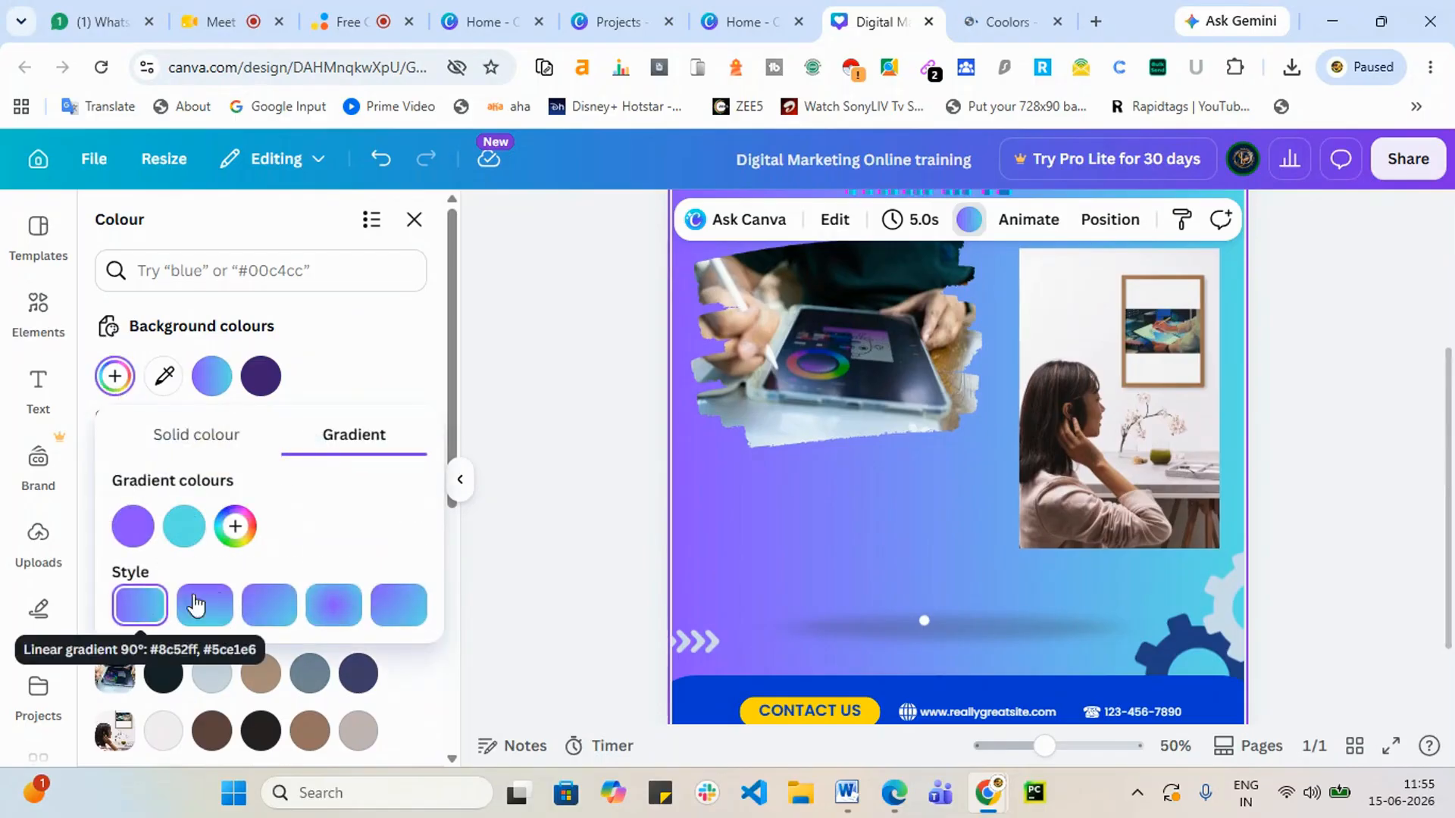
pyautogui.click(200, 605)
pyautogui.click(265, 604)
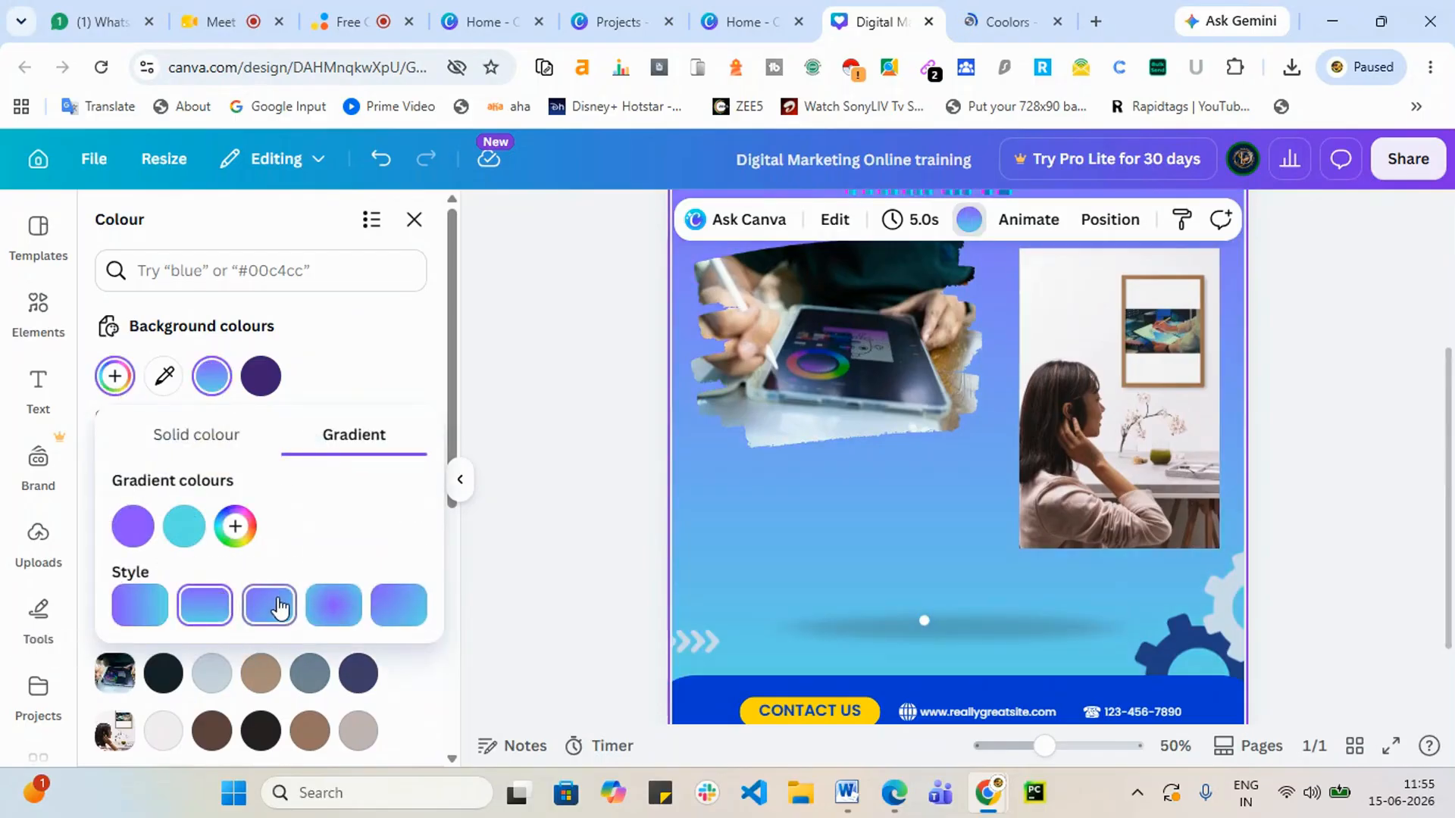
pyautogui.click(338, 617)
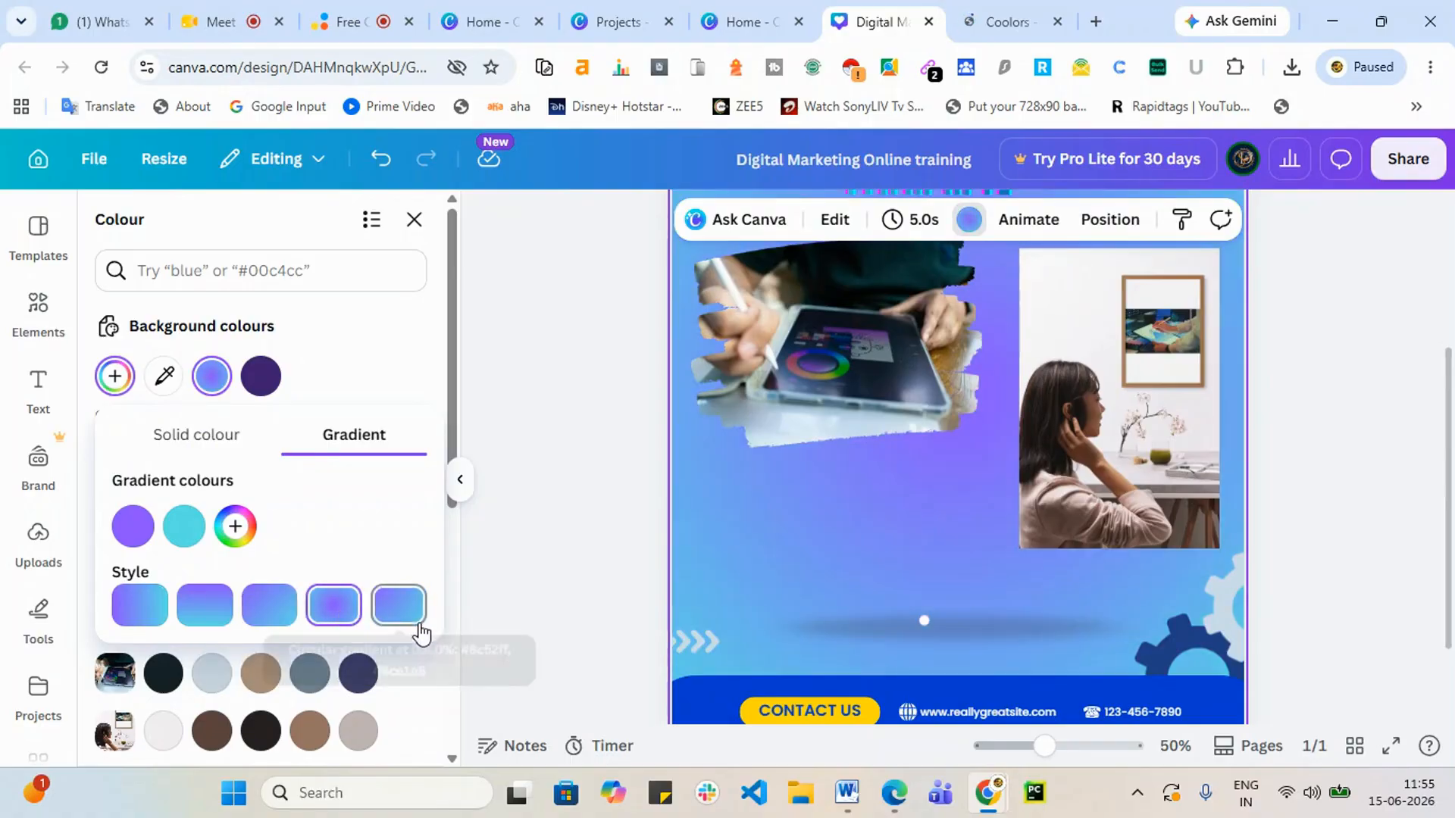
pyautogui.click(405, 615)
# Step: Add a dark green stop and a vivid red stop to the background gradient
pyautogui.click(235, 525)
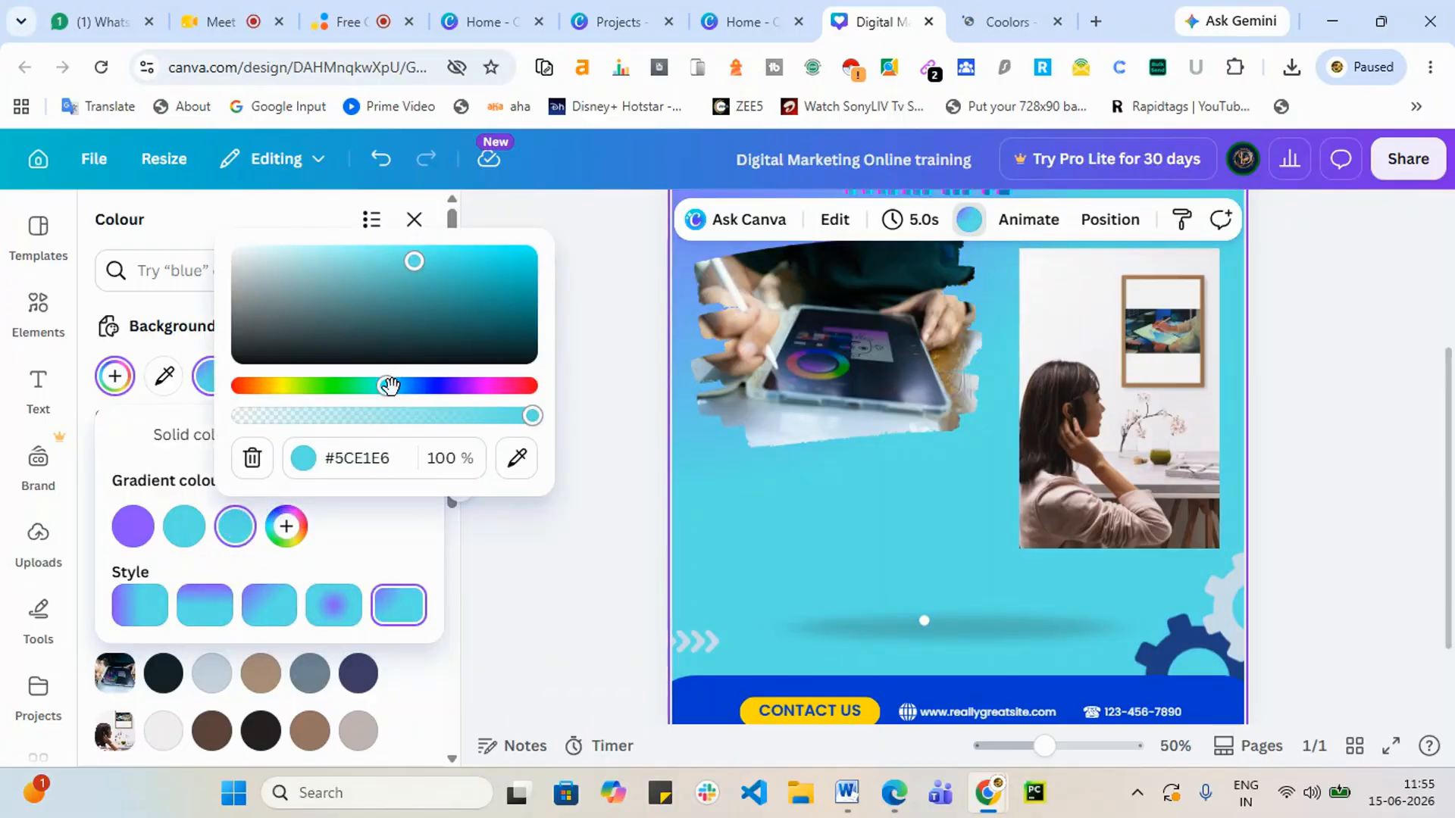
pyautogui.moveTo(389, 387); pyautogui.dragTo(338, 384)
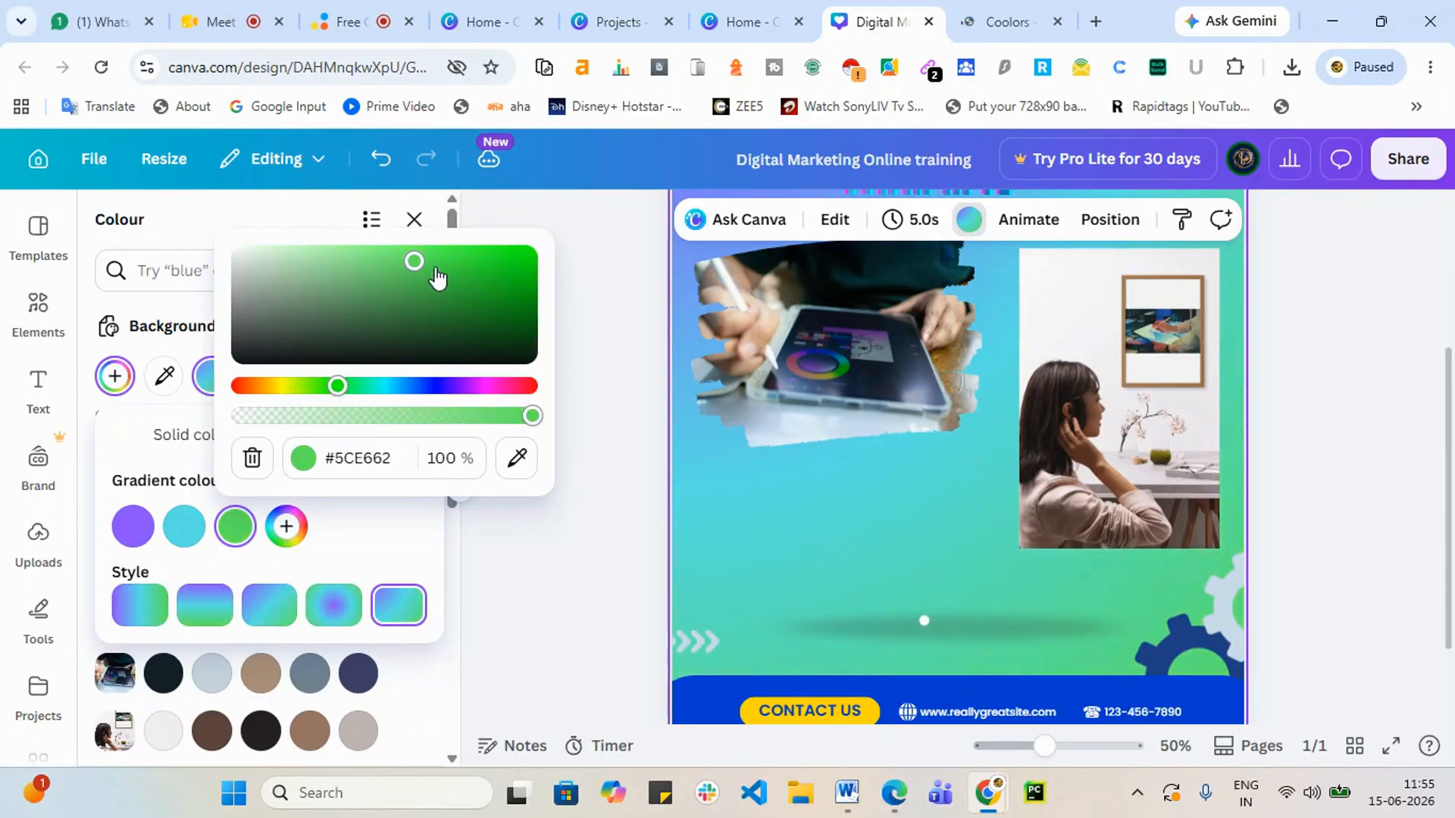
pyautogui.moveTo(413, 260); pyautogui.dragTo(512, 289)
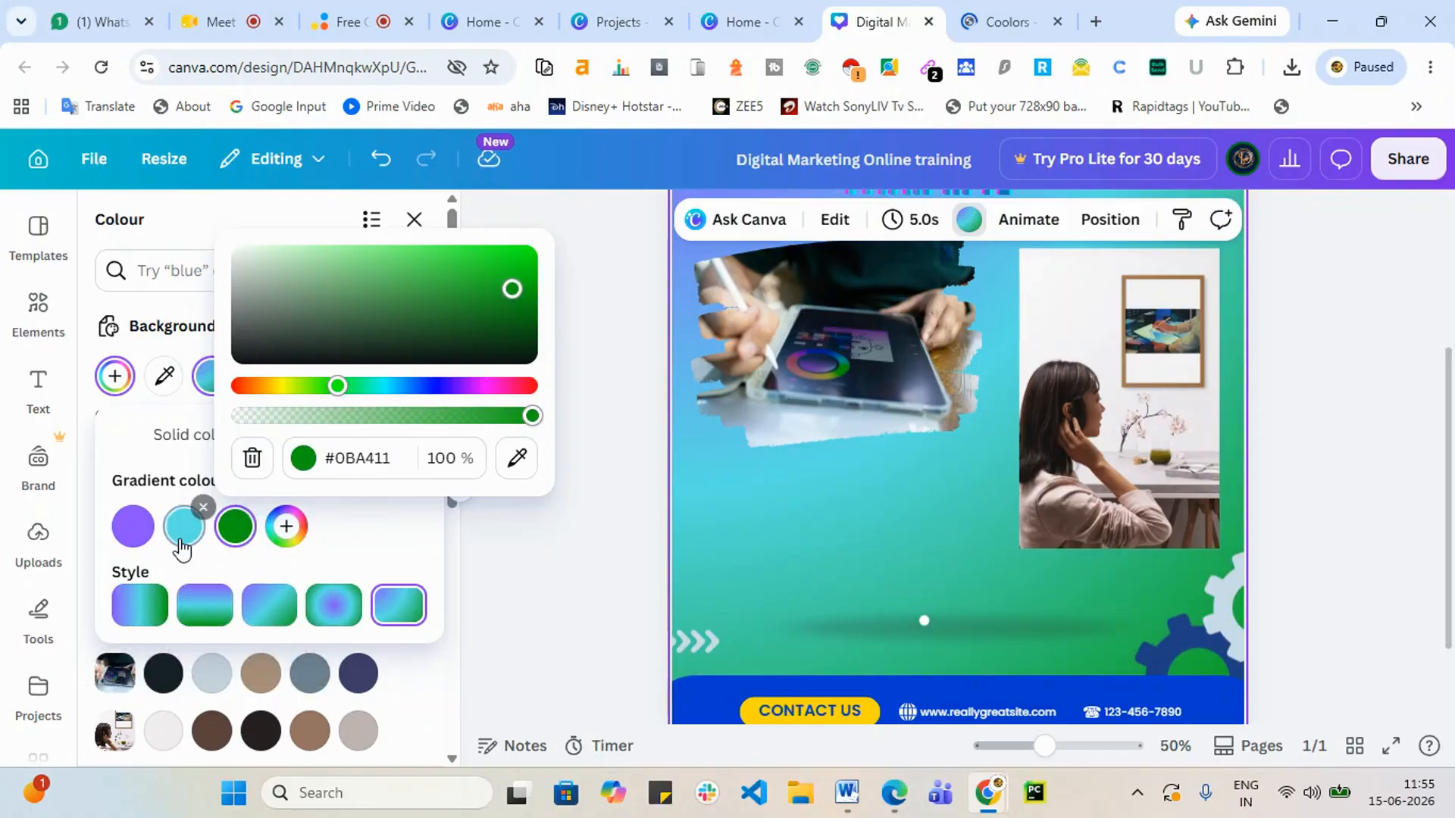
pyautogui.click(297, 538)
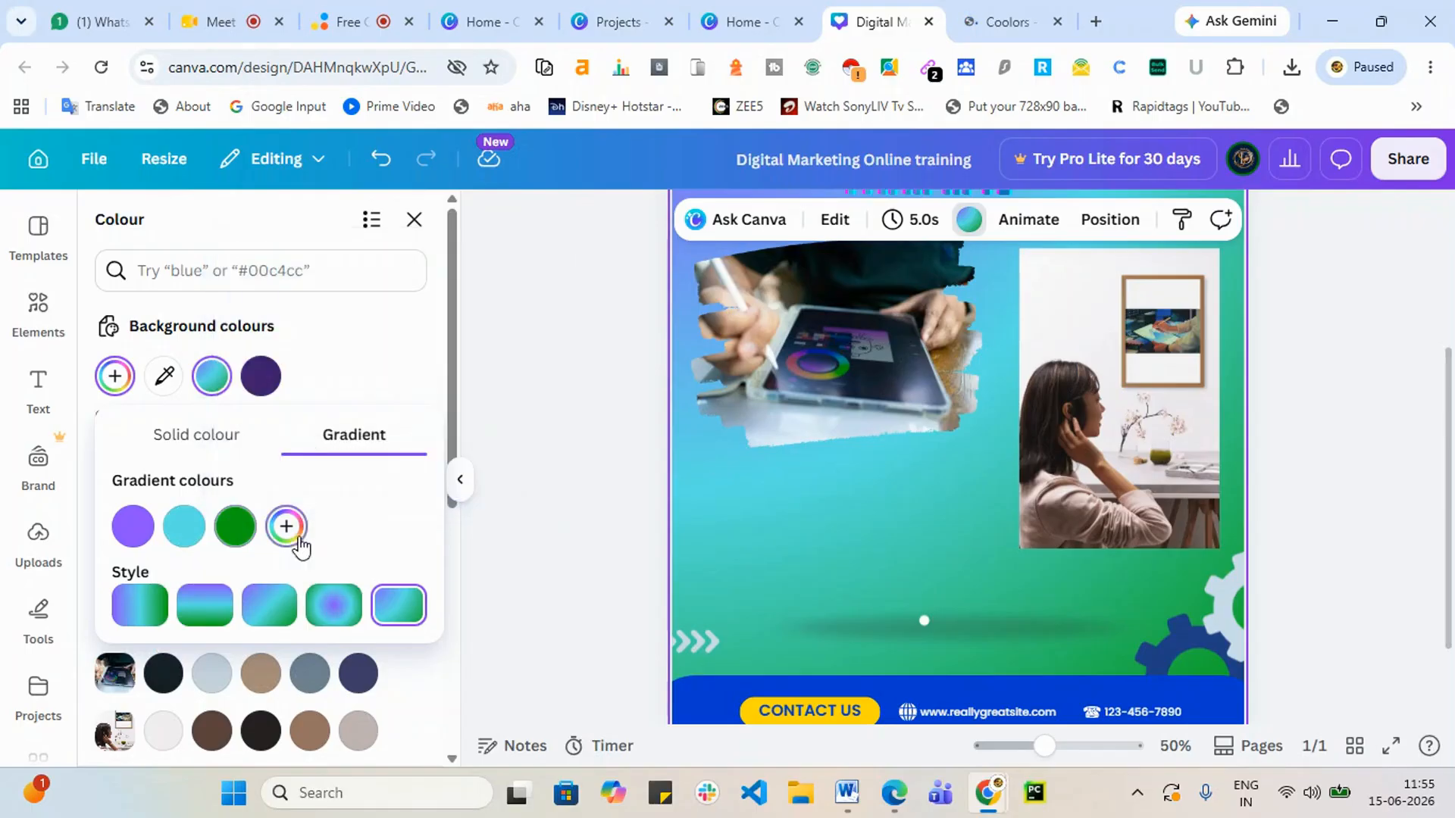
pyautogui.click(300, 539)
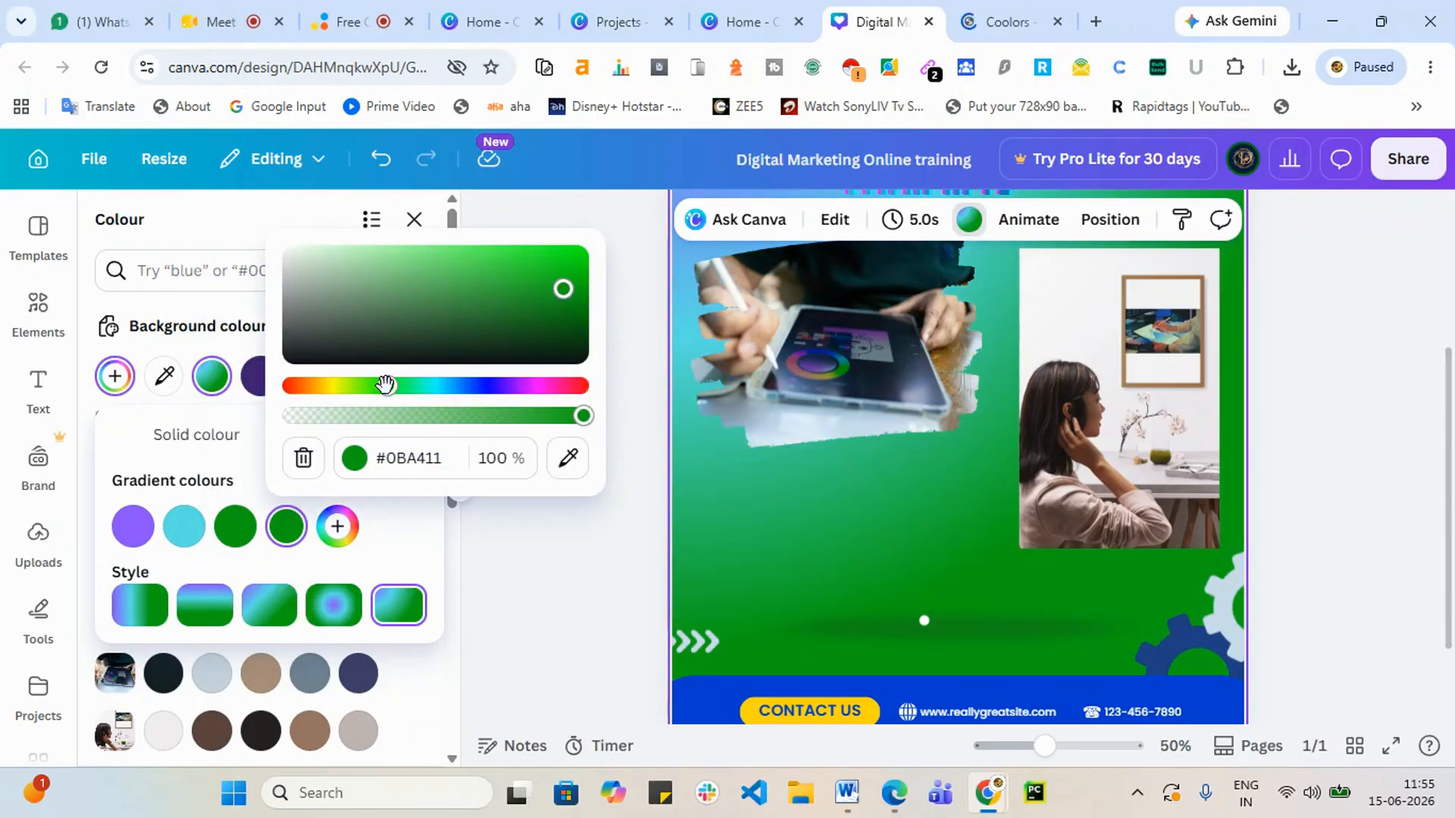
pyautogui.moveTo(386, 384); pyautogui.dragTo(309, 388)
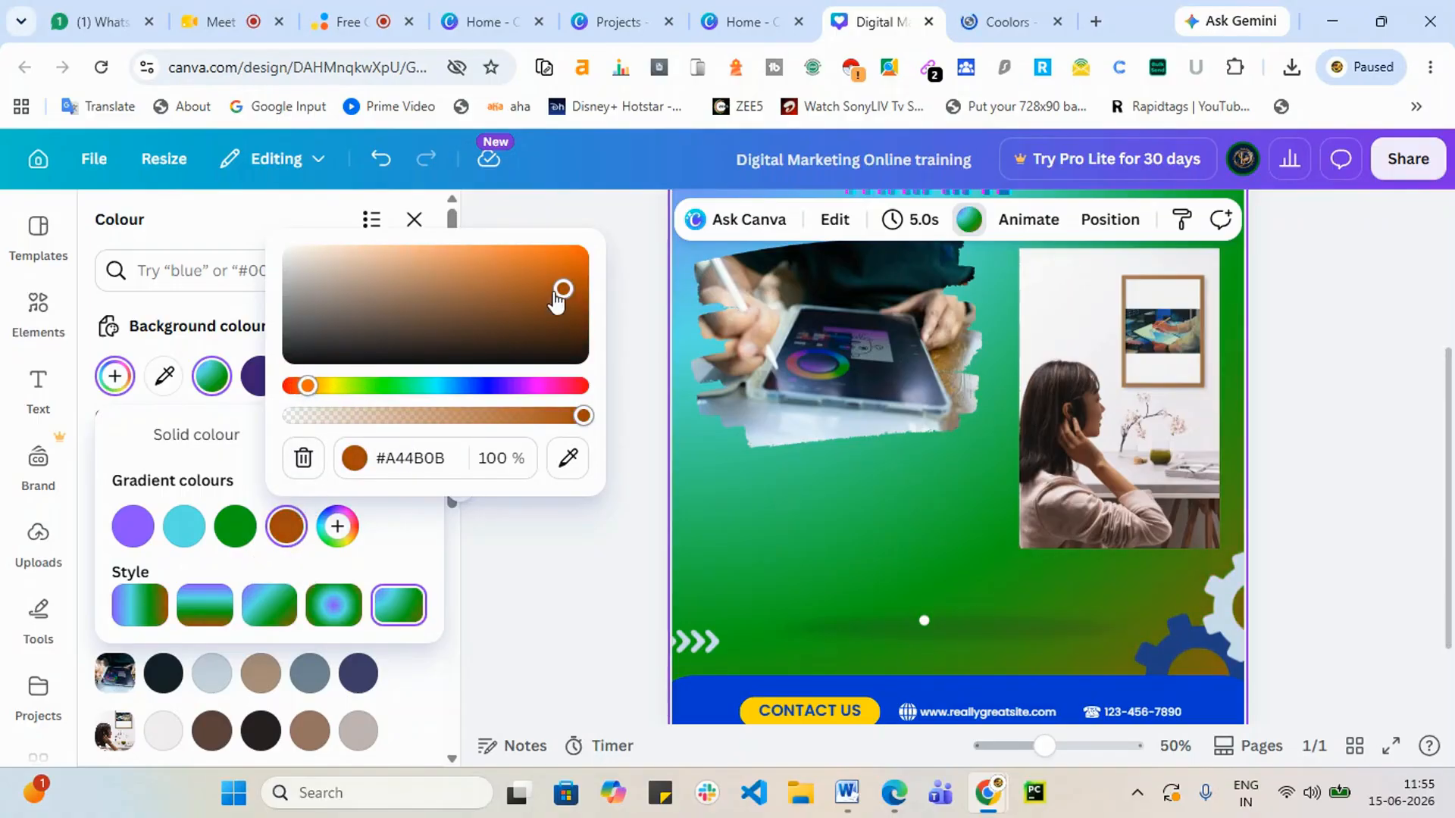
pyautogui.moveTo(299, 390); pyautogui.dragTo(287, 387)
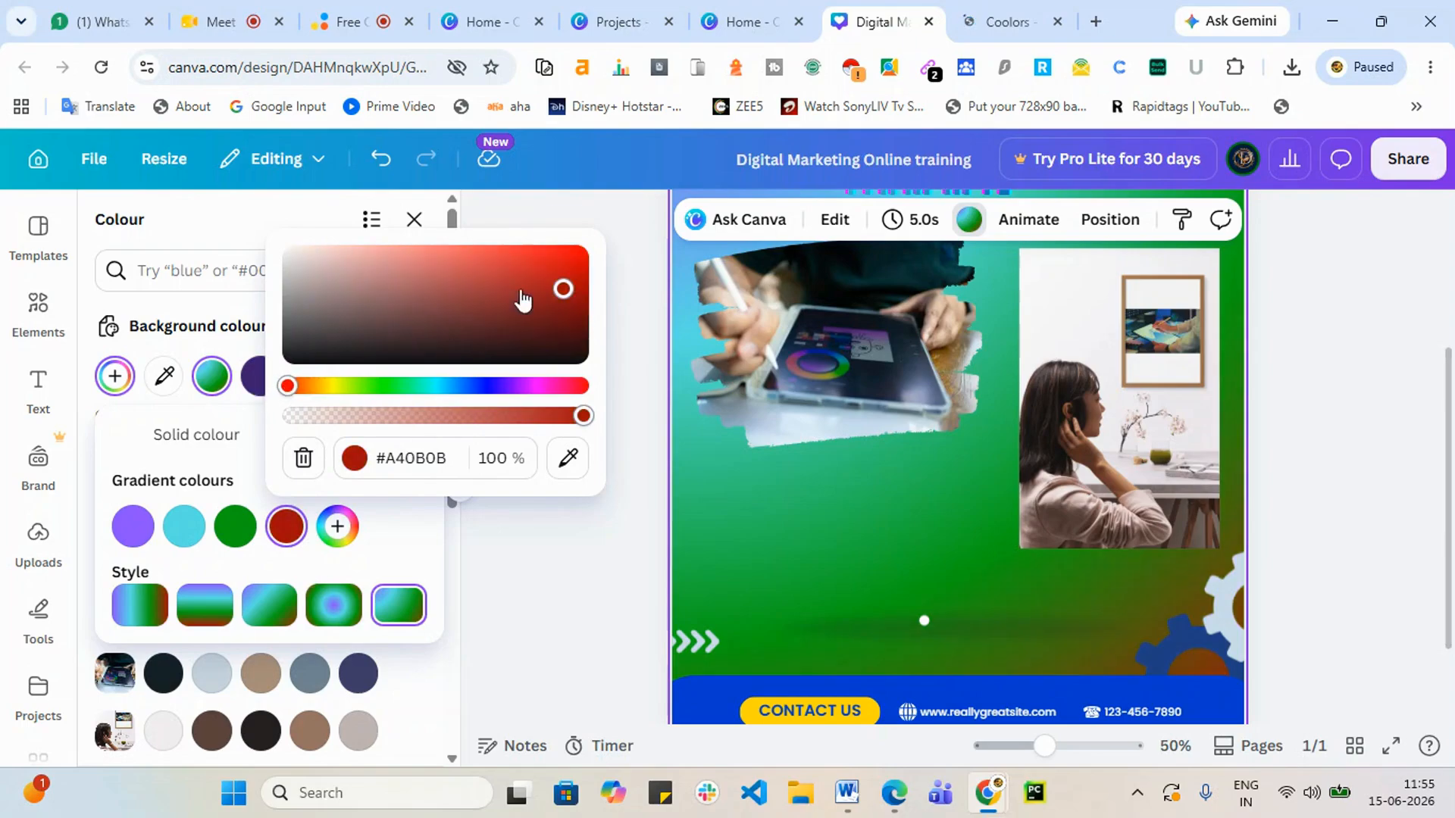
pyautogui.moveTo(562, 288); pyautogui.dragTo(579, 251)
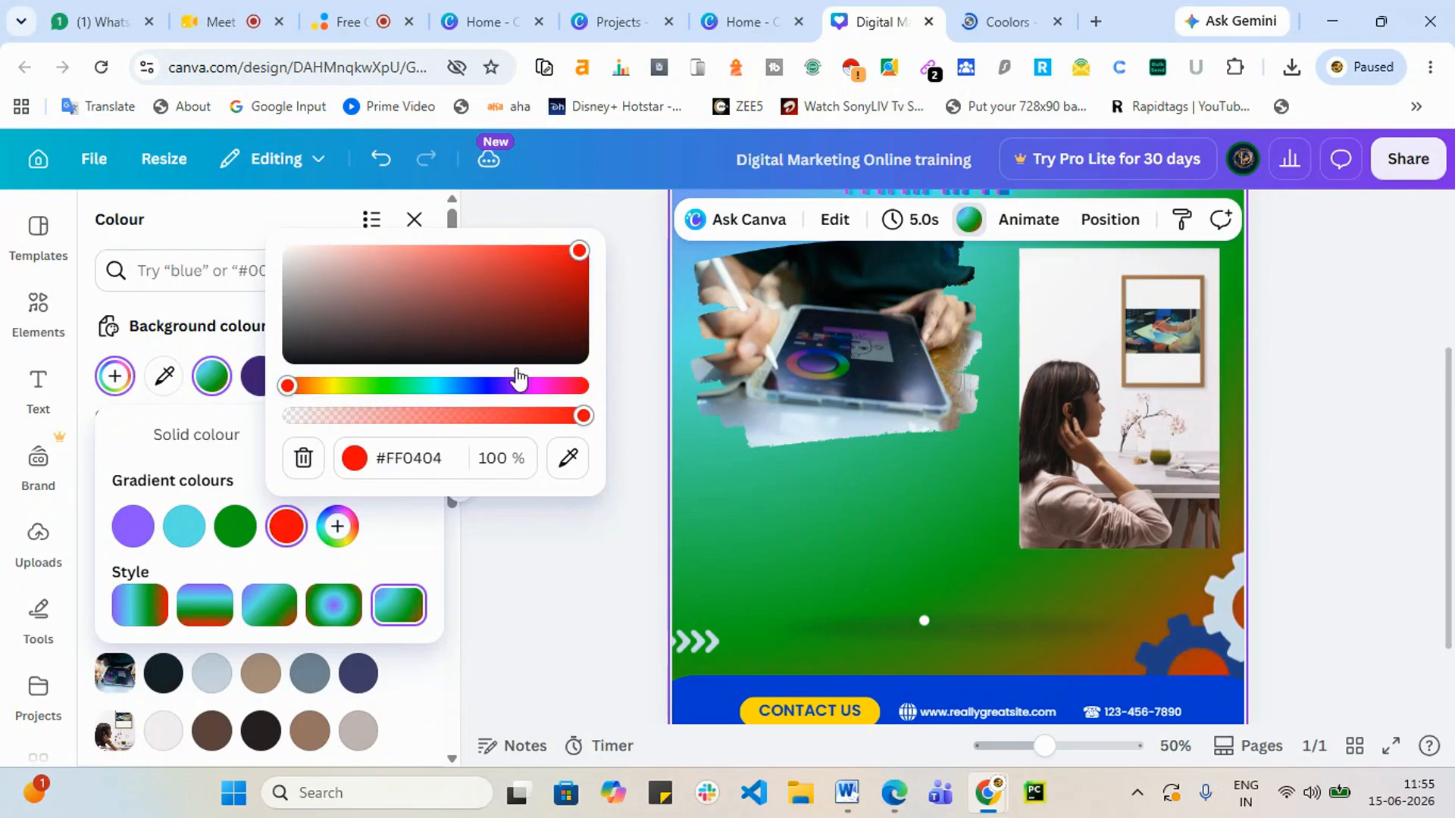
# Step: Switch the four-colour background gradient to the radial style
pyautogui.click(140, 606)
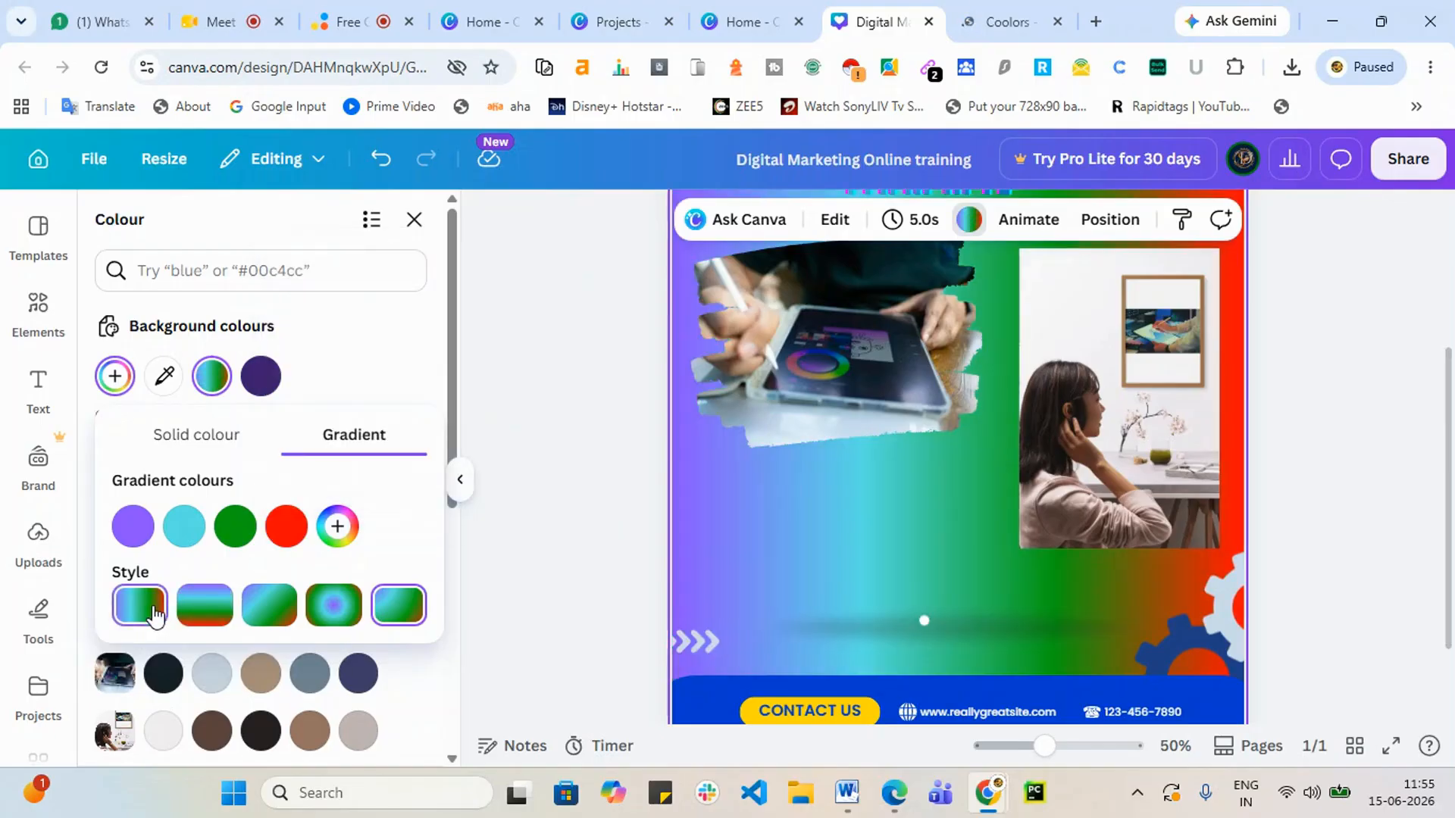
pyautogui.scroll(2, 1079, 521)
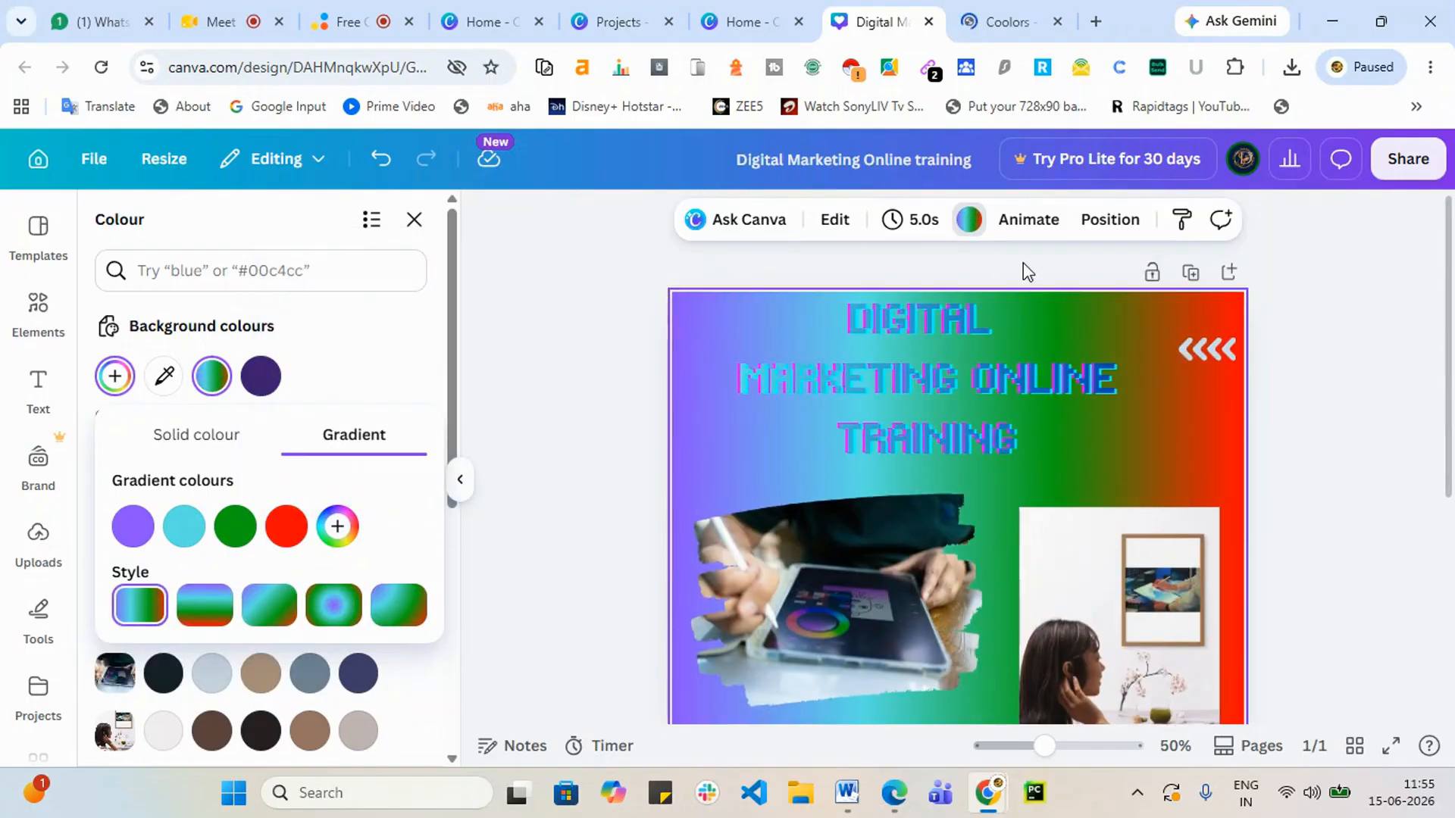
pyautogui.scroll(-4, 1150, 388)
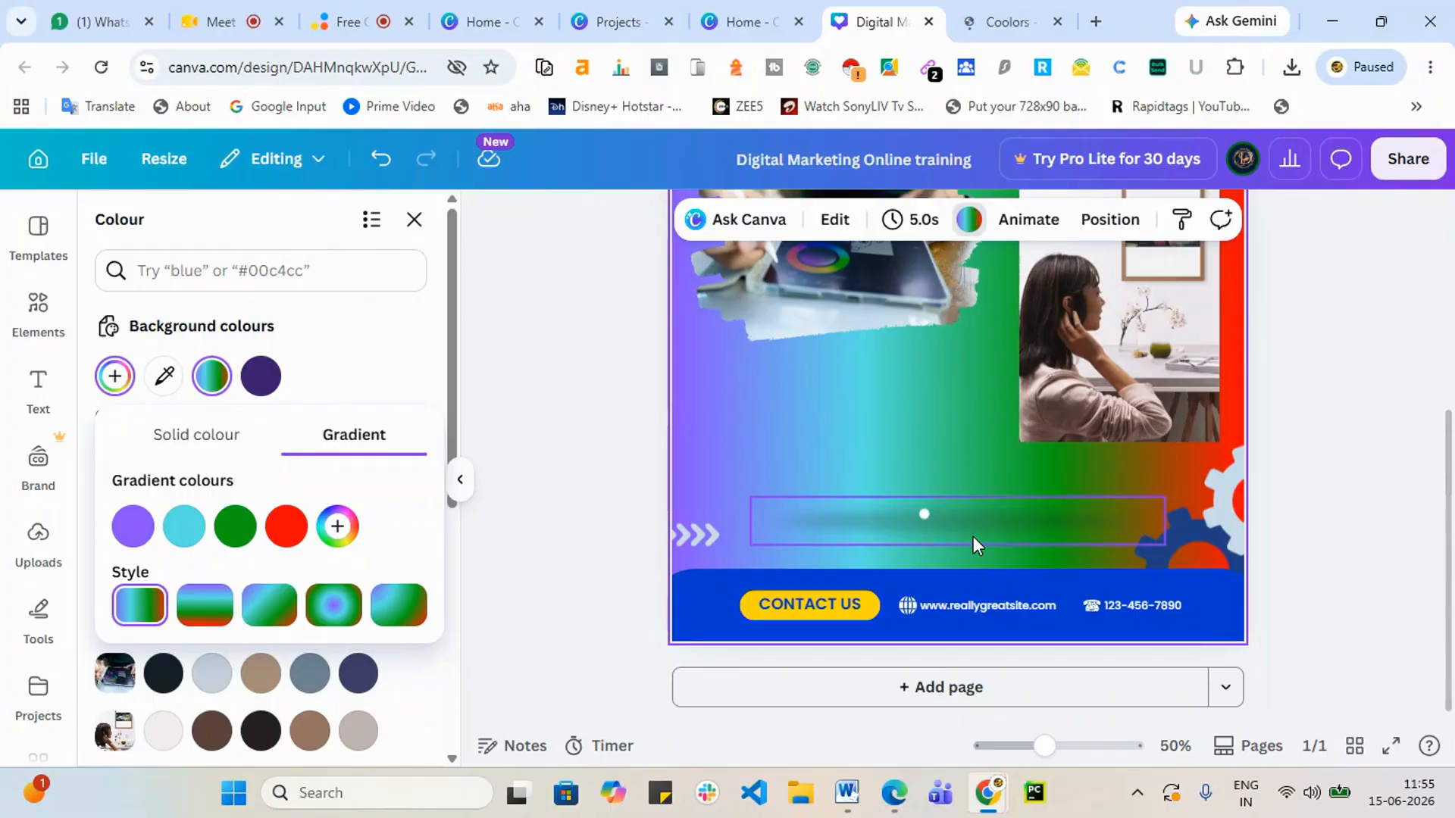
pyautogui.click(334, 604)
pyautogui.scroll(4, 1174, 546)
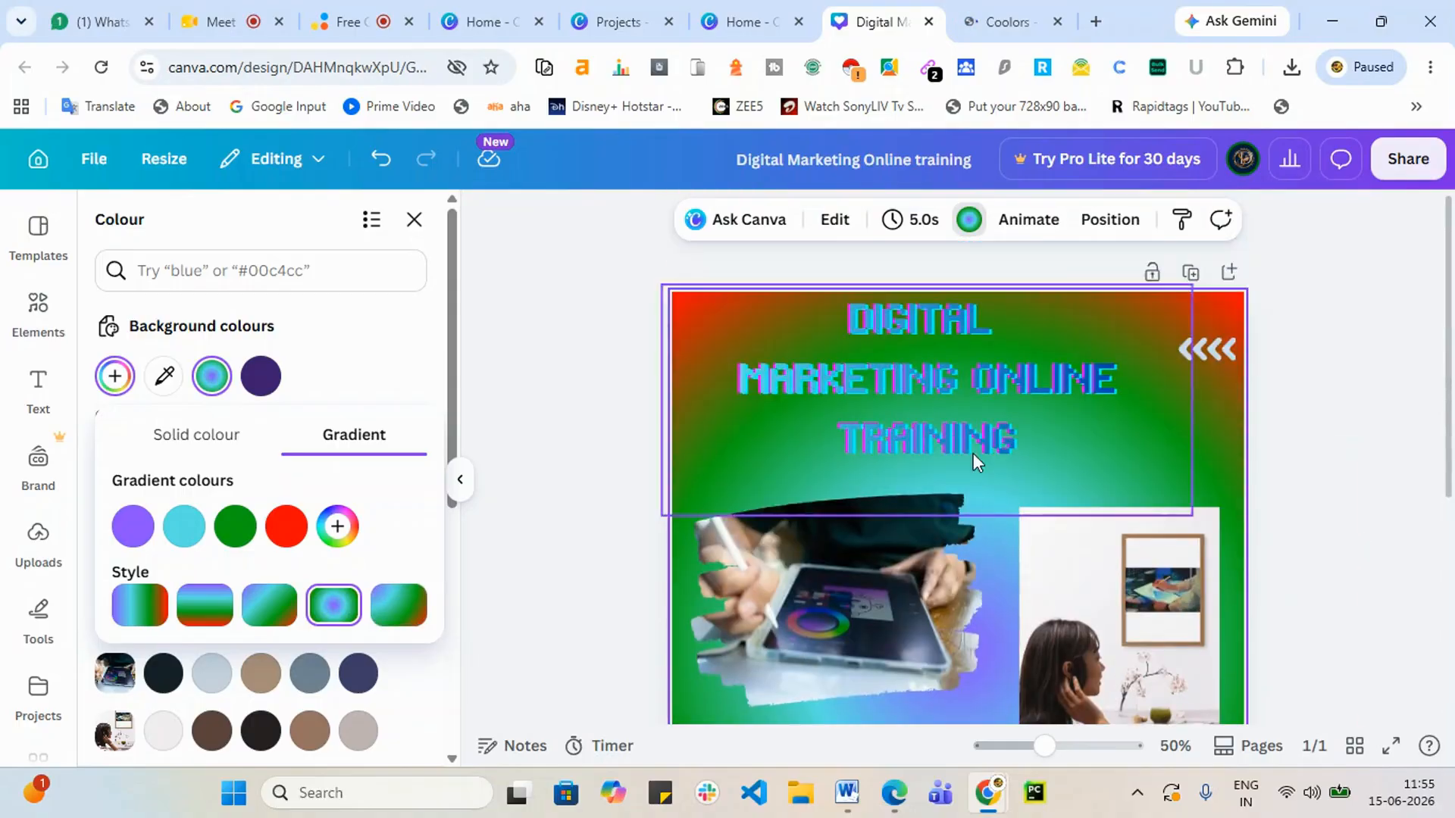
pyautogui.scroll(-2, 1323, 500)
pyautogui.scroll(-5, 1264, 628)
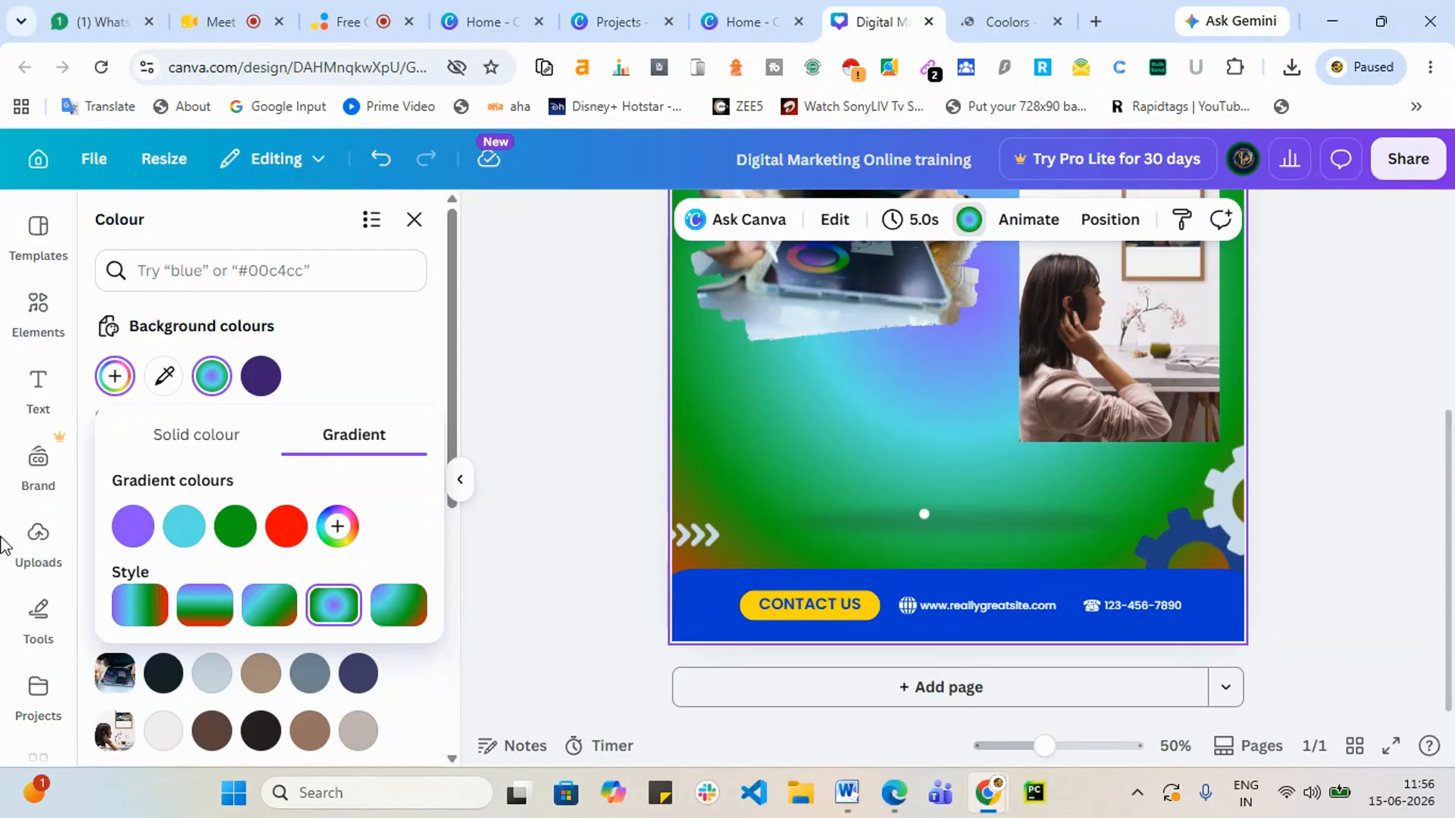
# Step: Upload the krv6t_512 saree photo from the Downloads folder to Canva's uploads
pyautogui.click(47, 548)
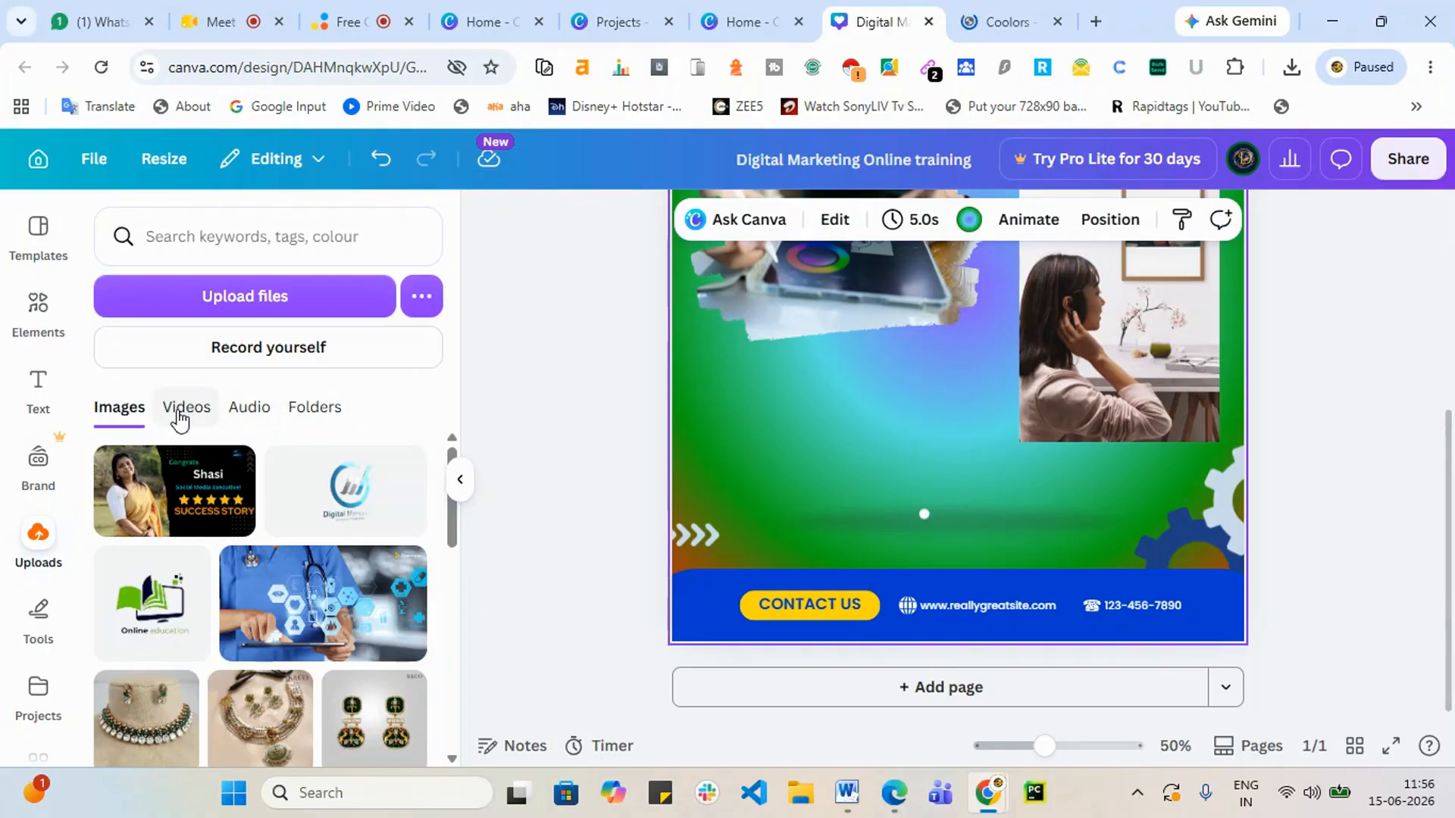
pyautogui.click(244, 297)
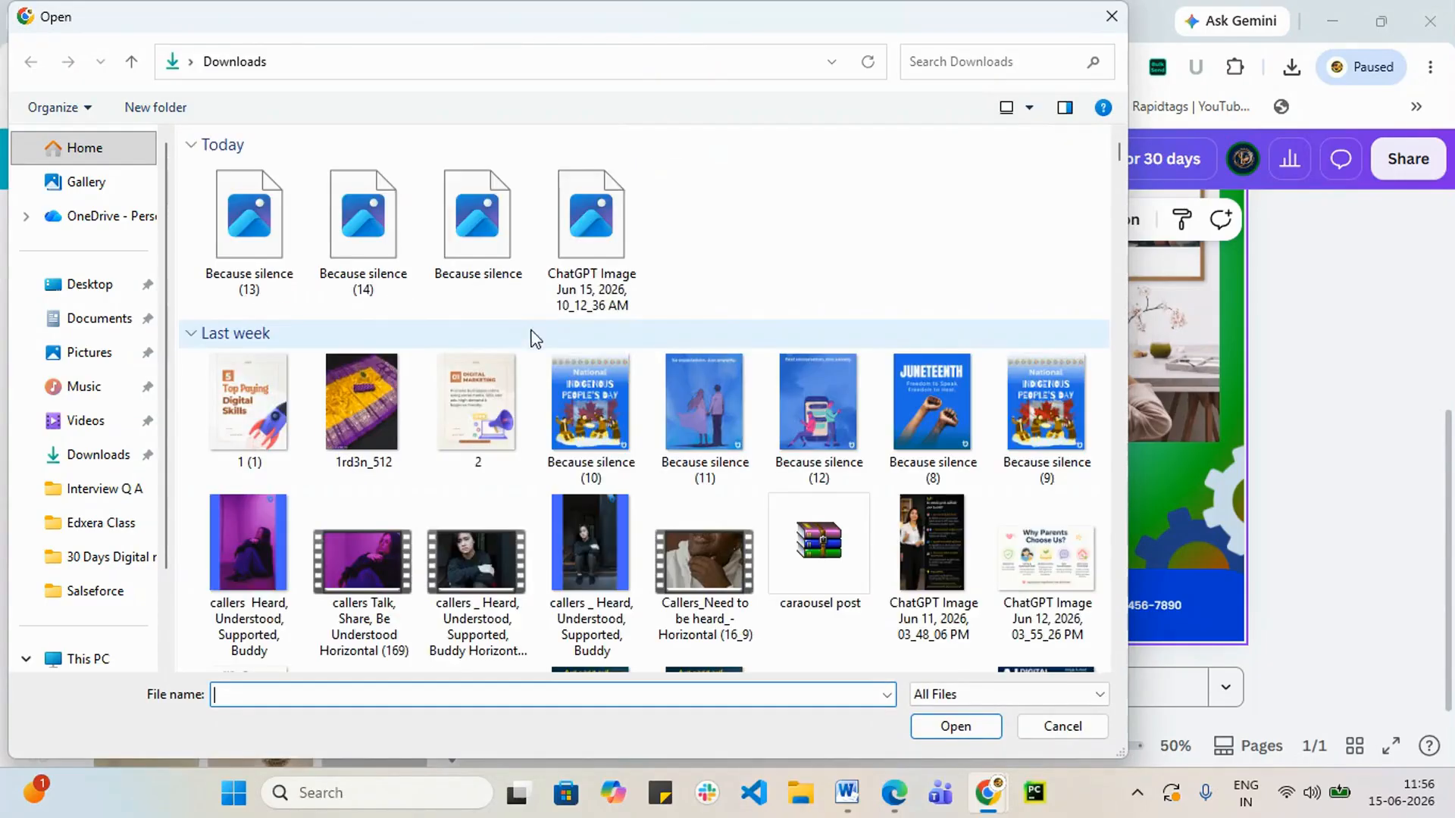
pyautogui.scroll(-8, 310, 307)
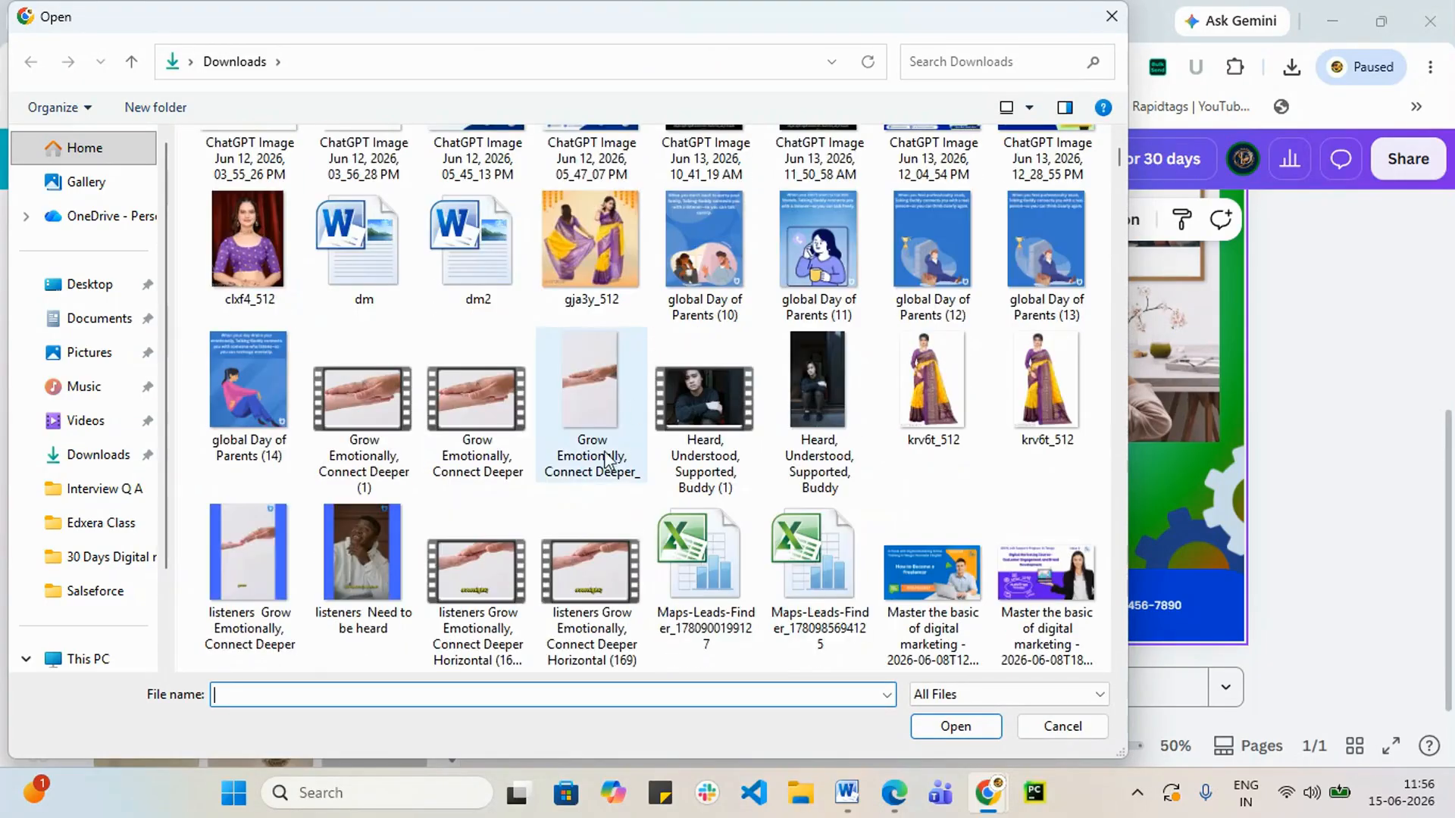
pyautogui.click(1050, 385)
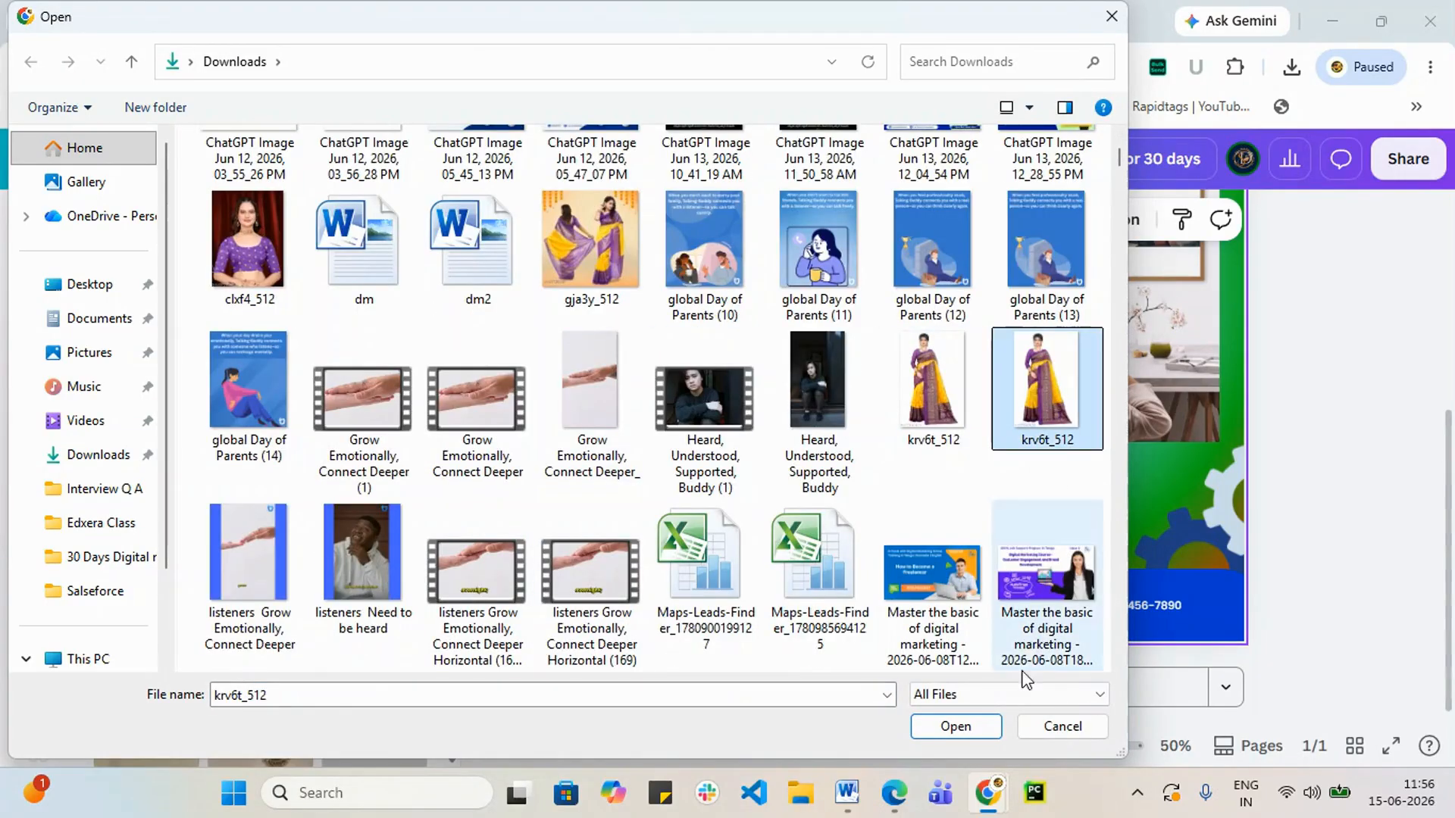
pyautogui.click(981, 729)
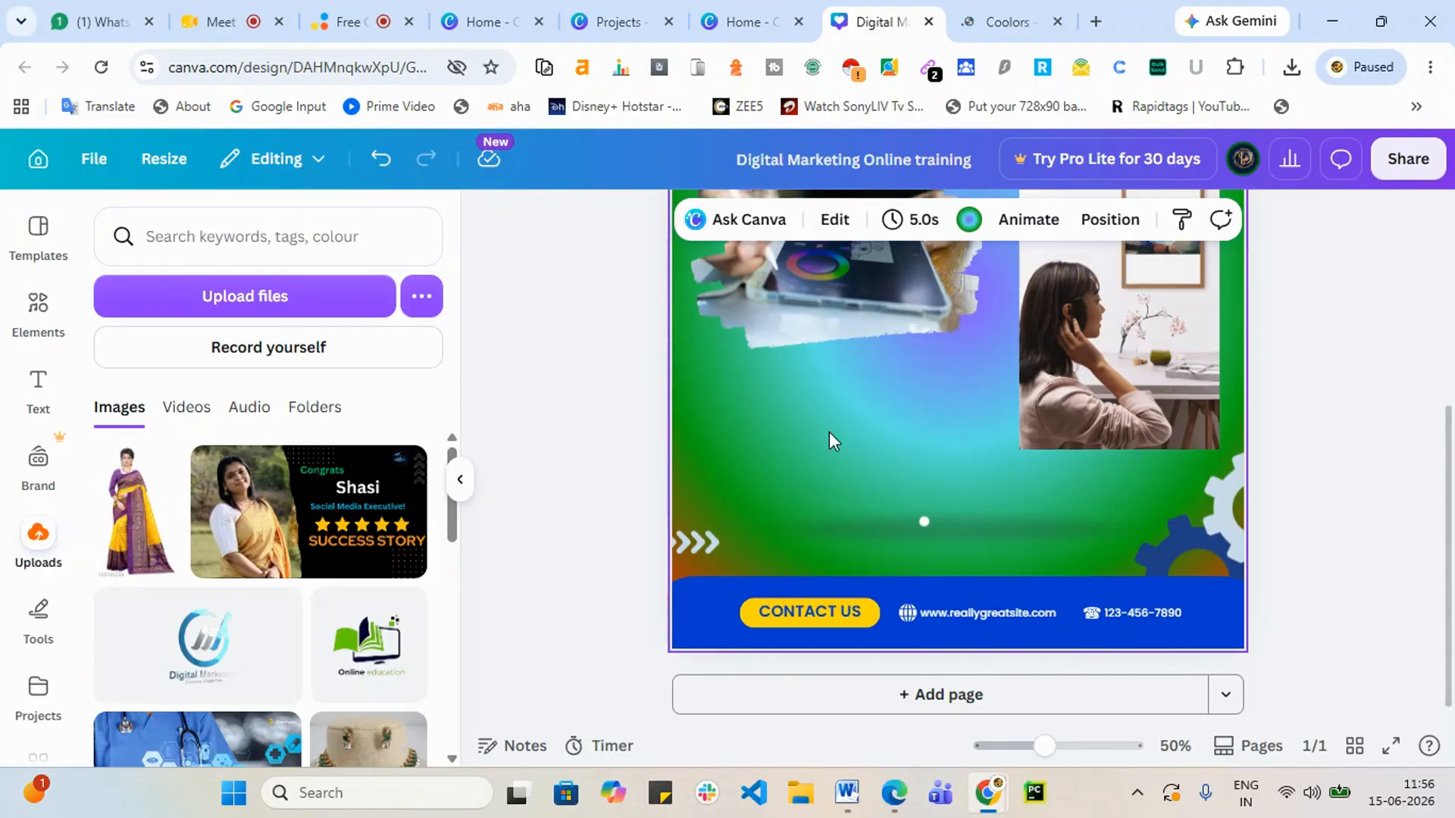
pyautogui.scroll(5, 829, 432)
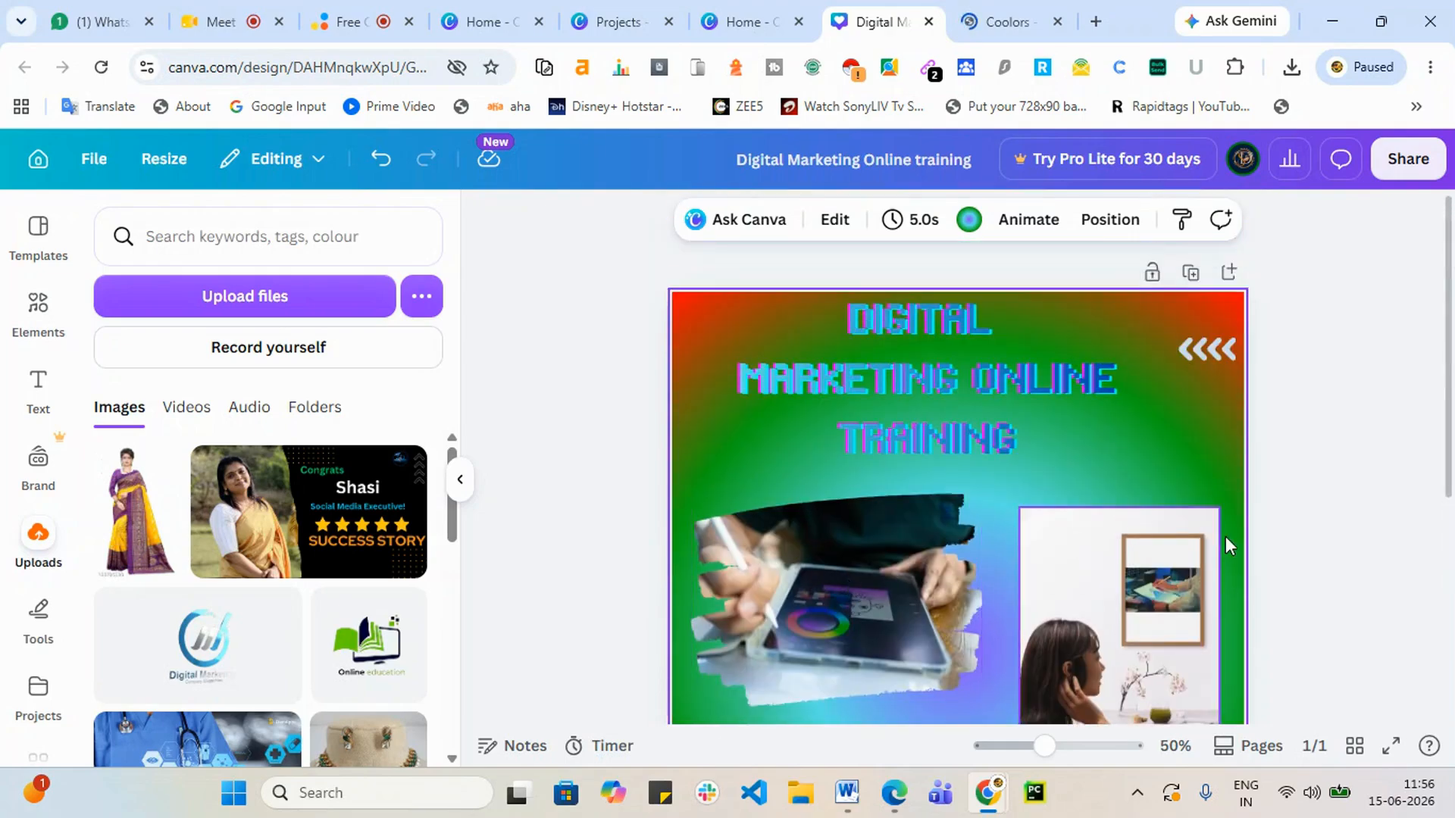
pyautogui.scroll(-5, 1311, 536)
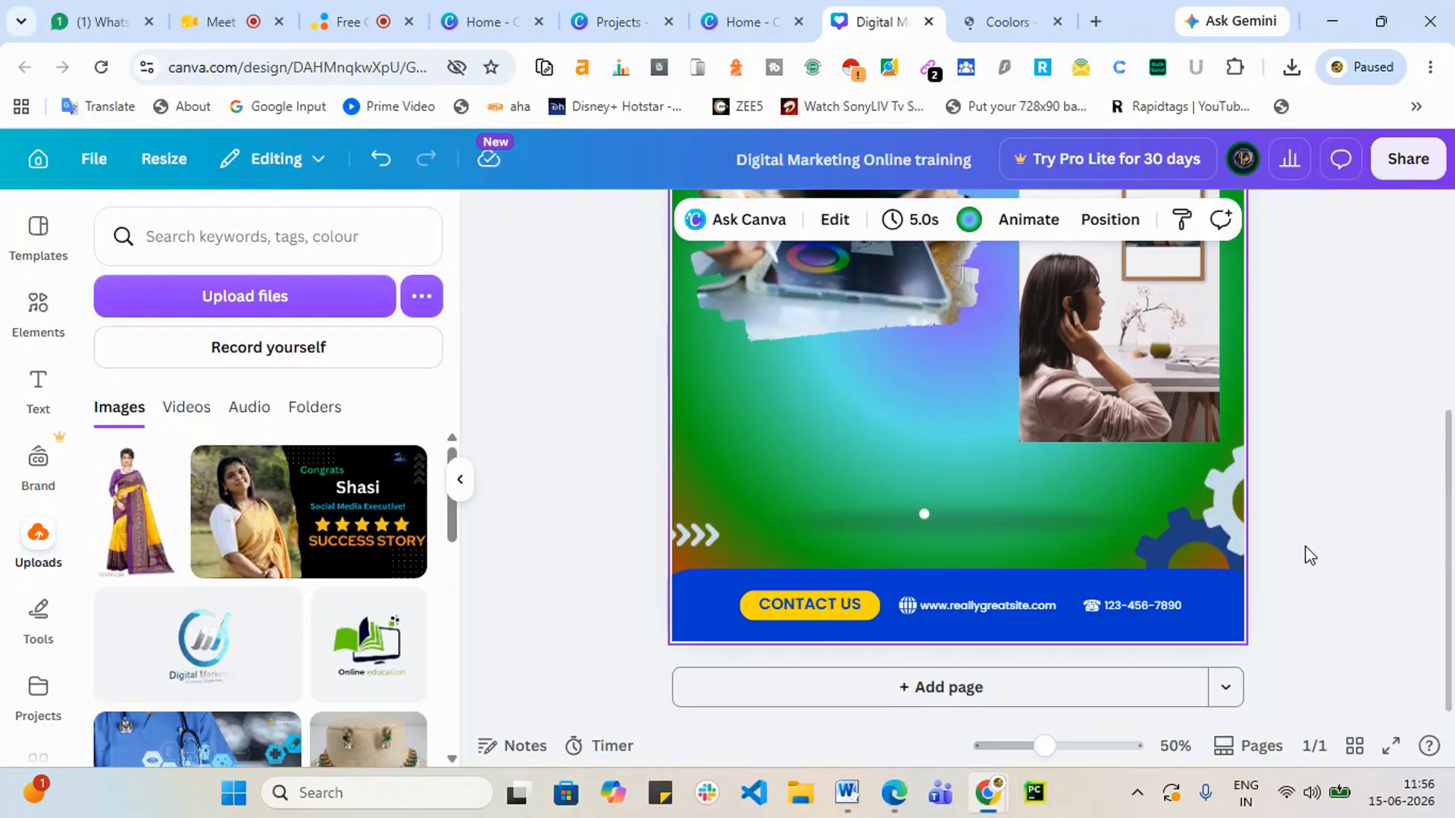
# Step: Replace the placeholder website address in the contact bar with the business's web address
pyautogui.click(743, 577)
pyautogui.click(784, 603)
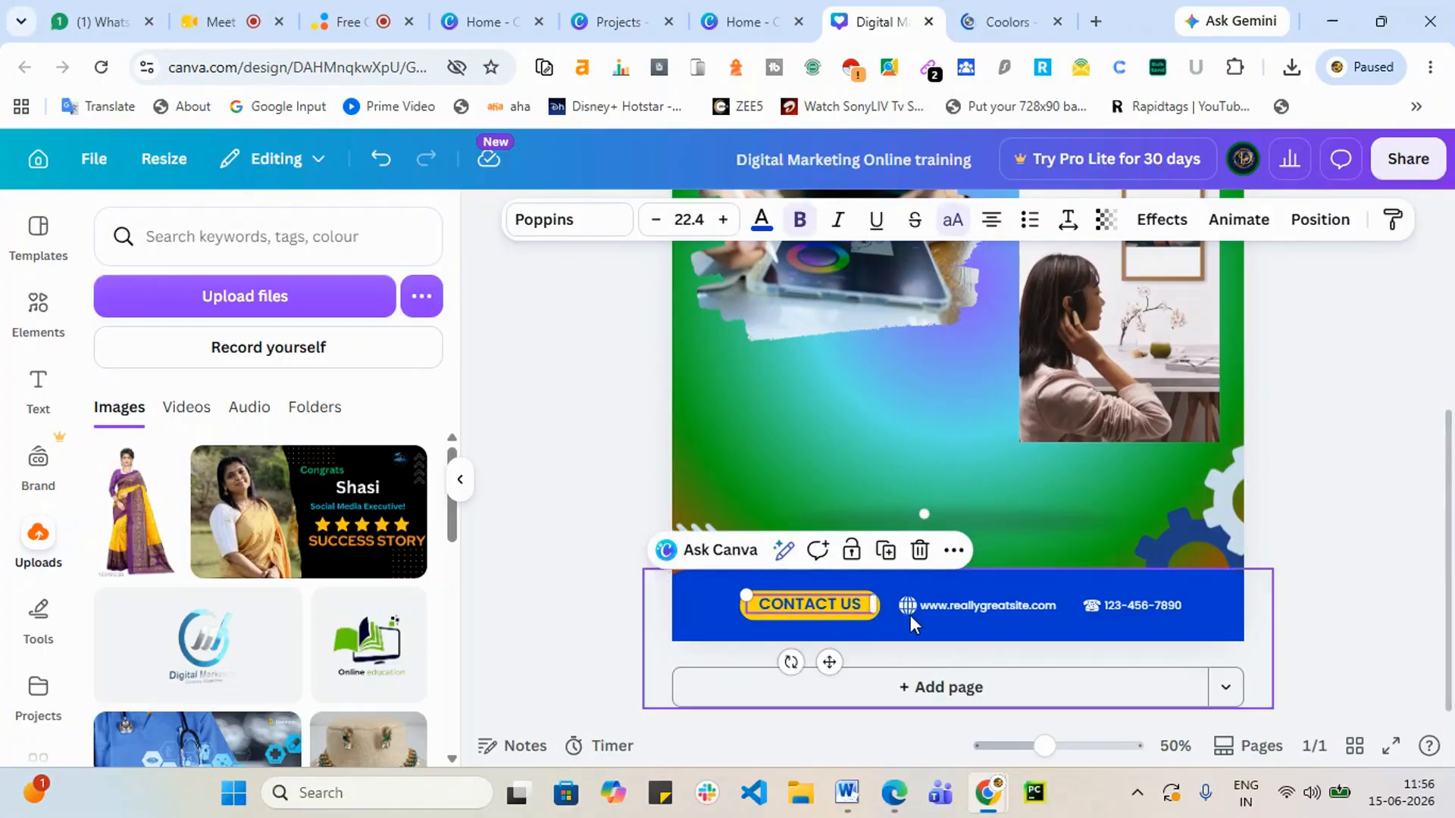
pyautogui.click(974, 607)
pyautogui.click(974, 607)
pyautogui.click(969, 608)
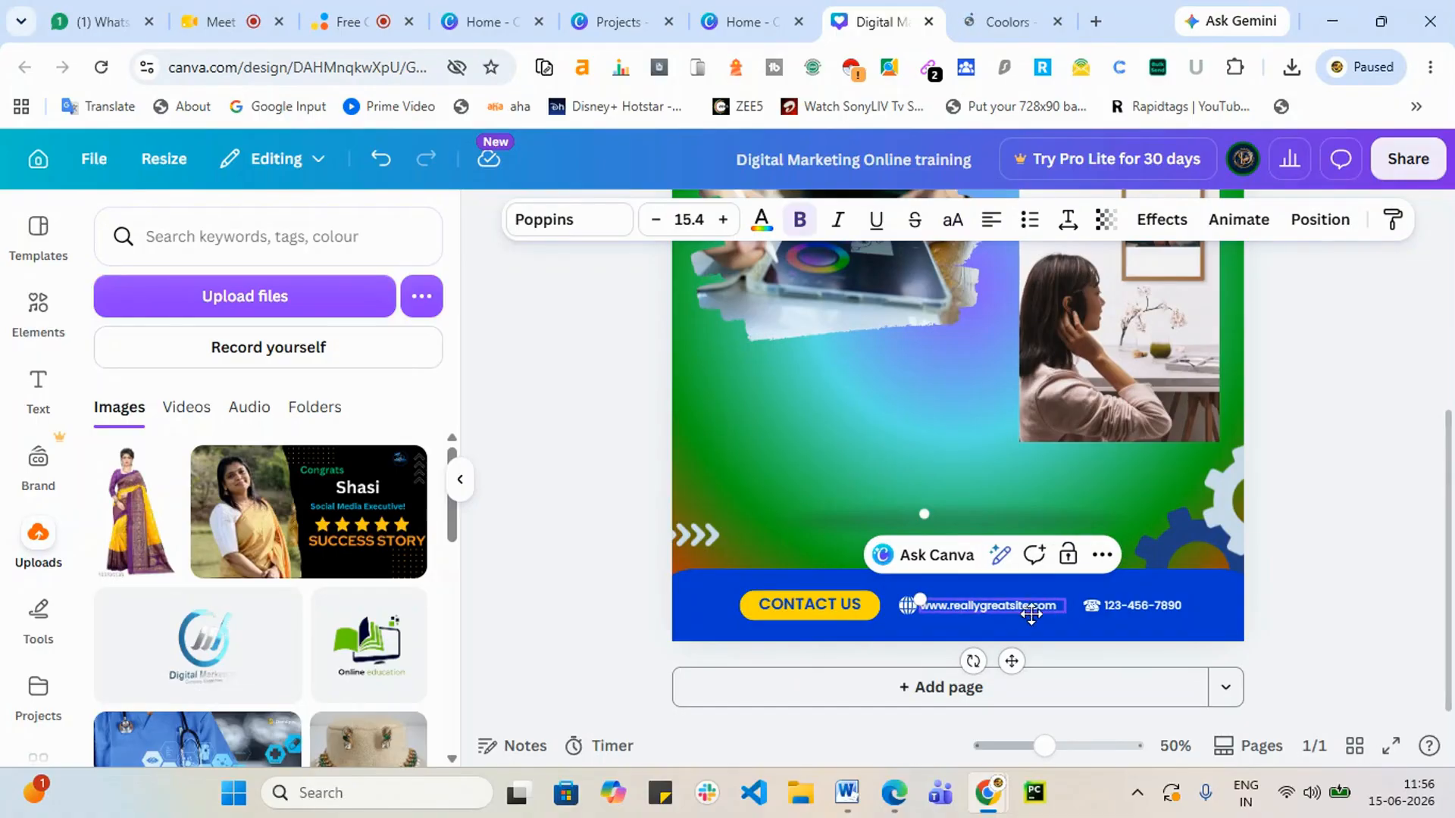
pyautogui.write('w')
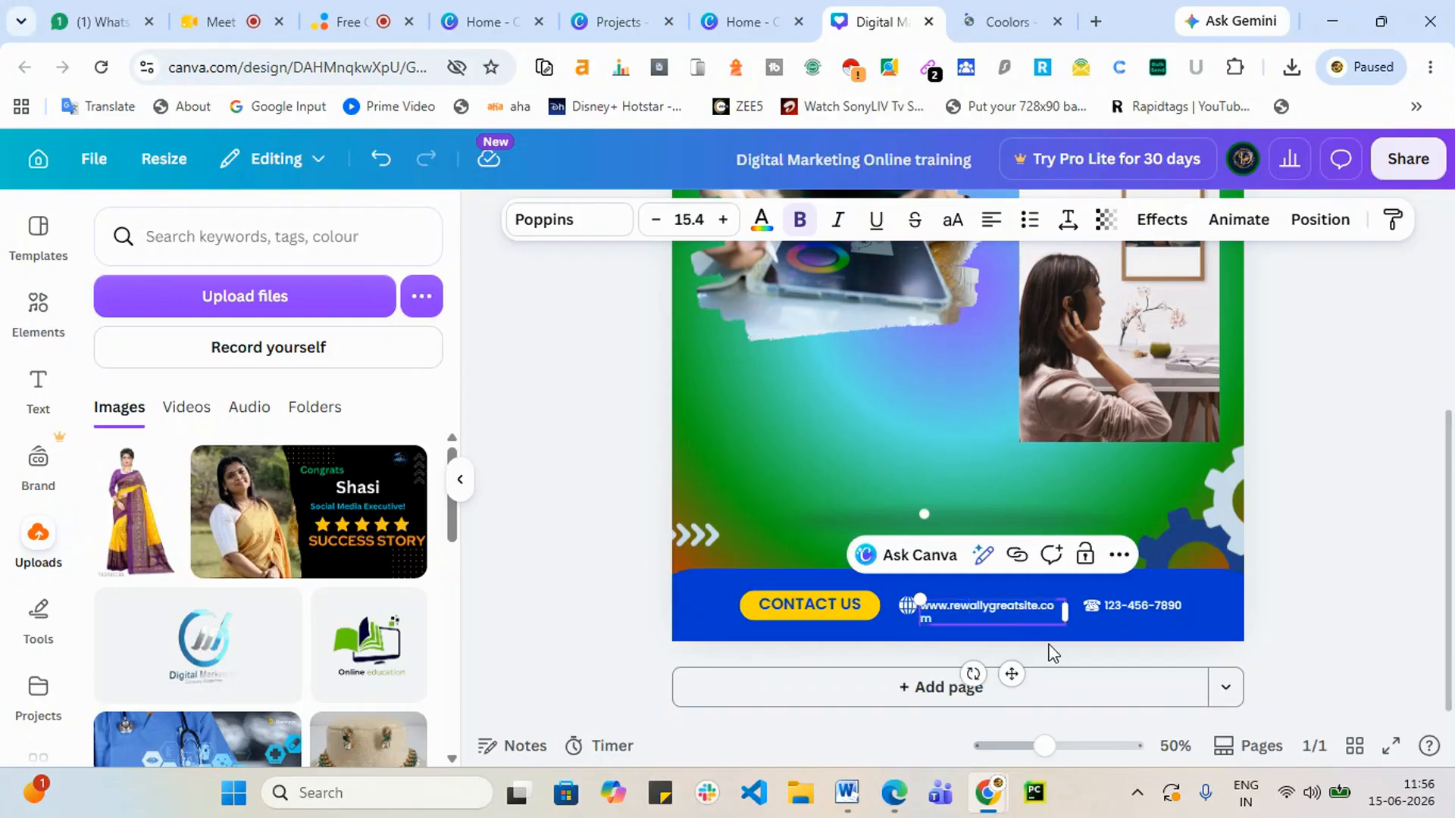
pyautogui.press('BackSpace')
pyautogui.write('www.srishadigital.in')
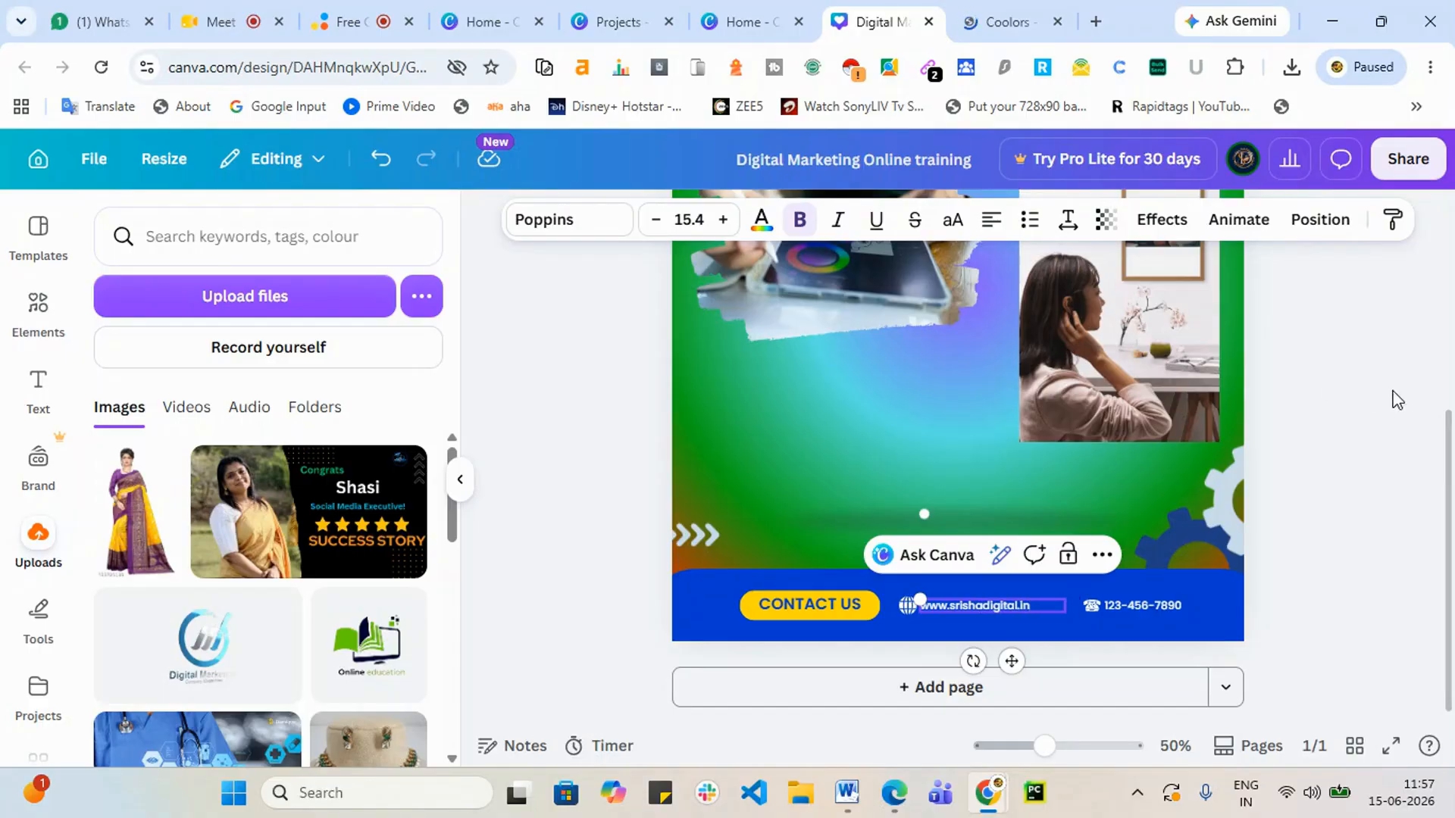
pyautogui.click(1398, 506)
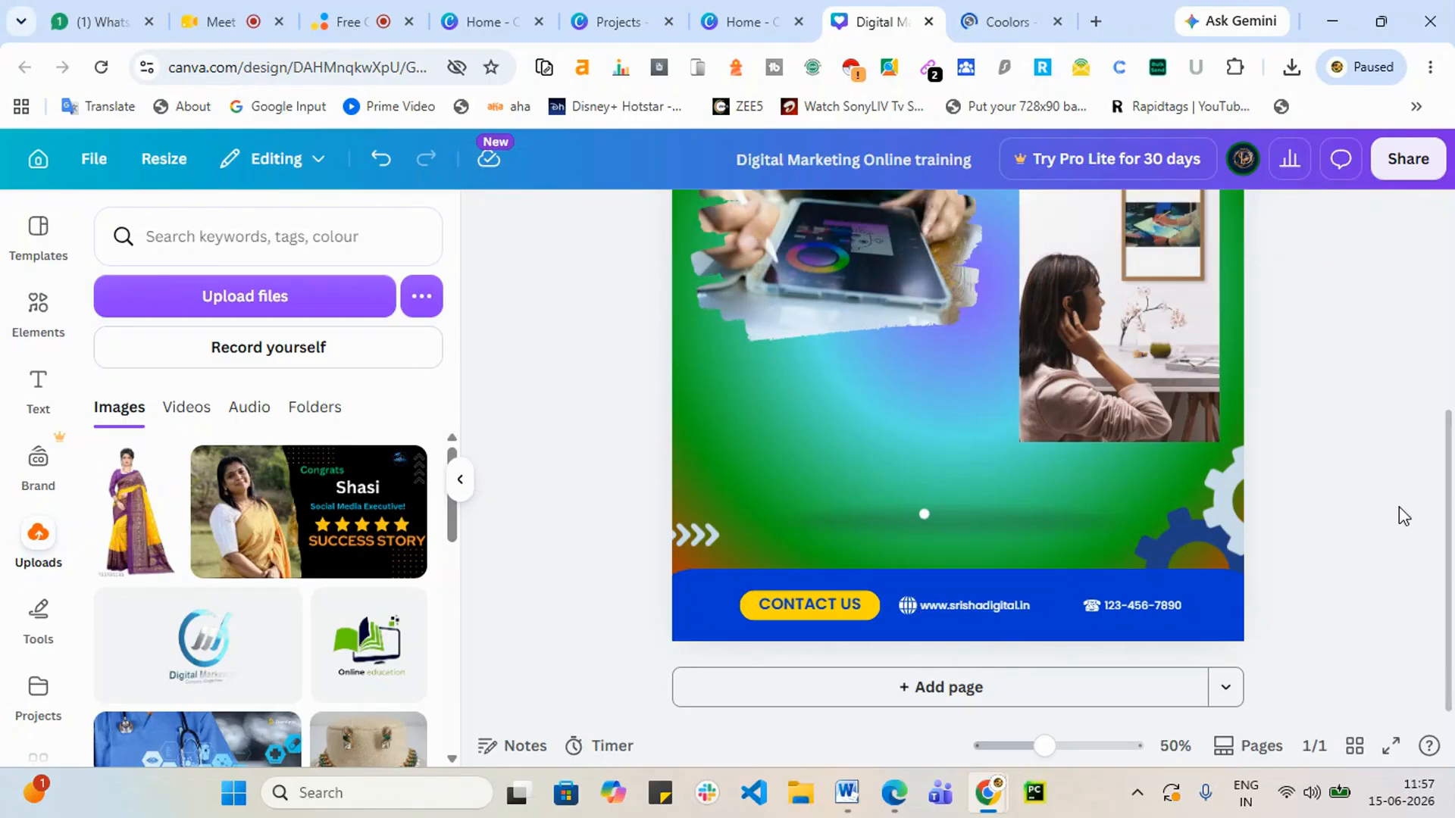
# Step: Enlarge the website text to about size 29.8 and place it beside the globe icon
pyautogui.click(997, 606)
pyautogui.moveTo(918, 597); pyautogui.dragTo(674, 489)
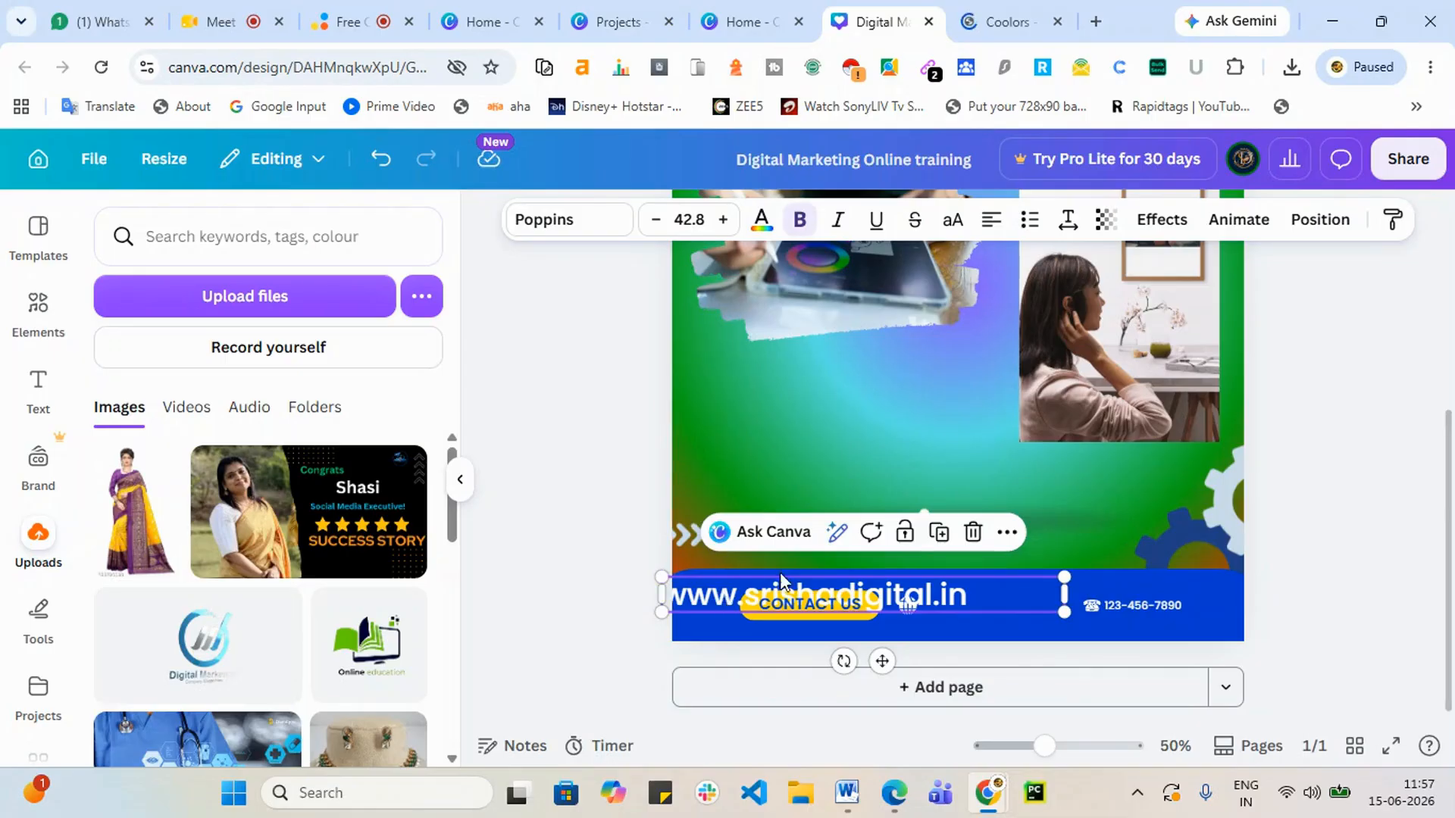
pyautogui.moveTo(780, 580); pyautogui.dragTo(1045, 585)
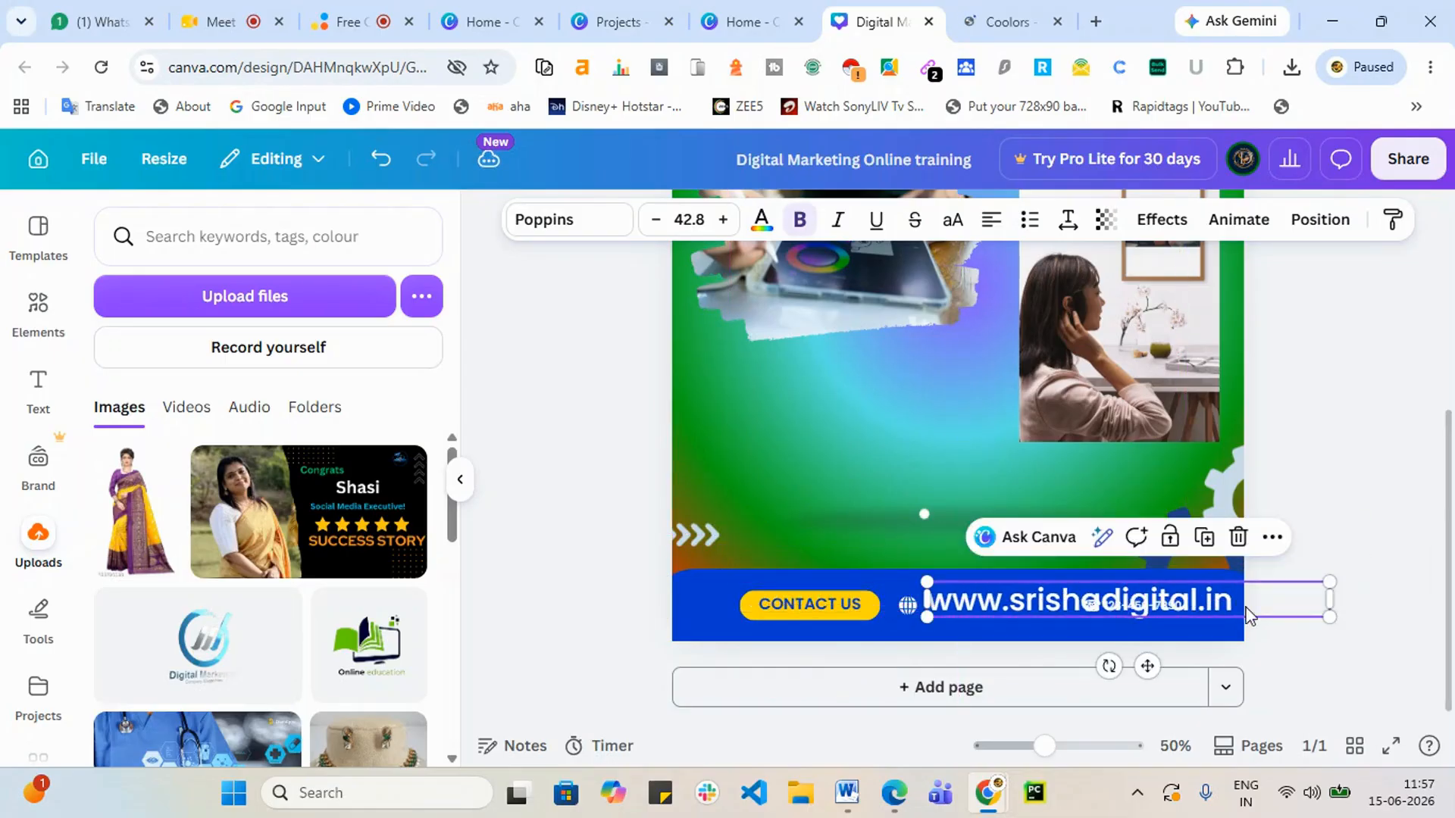
pyautogui.moveTo(1275, 614); pyautogui.dragTo(1209, 608)
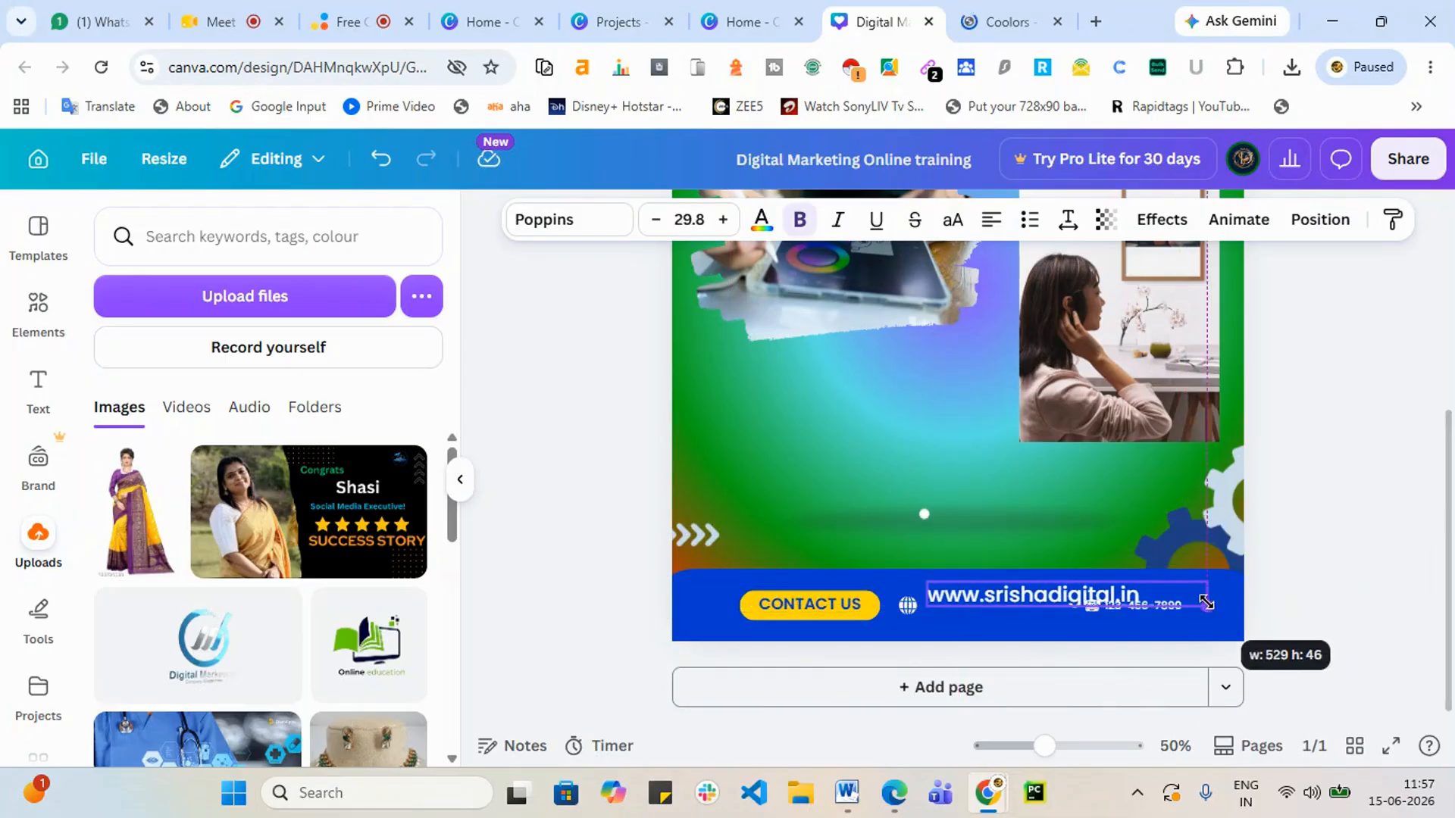
pyautogui.moveTo(1045, 745)
pyautogui.mouseDown()
pyautogui.moveTo(1067, 744)
pyautogui.moveTo(1026, 747)
pyautogui.moveTo(1053, 746)
pyautogui.mouseUp()
# Step: Make the website text slightly smaller and reposition it in the bar
pyautogui.scroll(-2, 1356, 547)
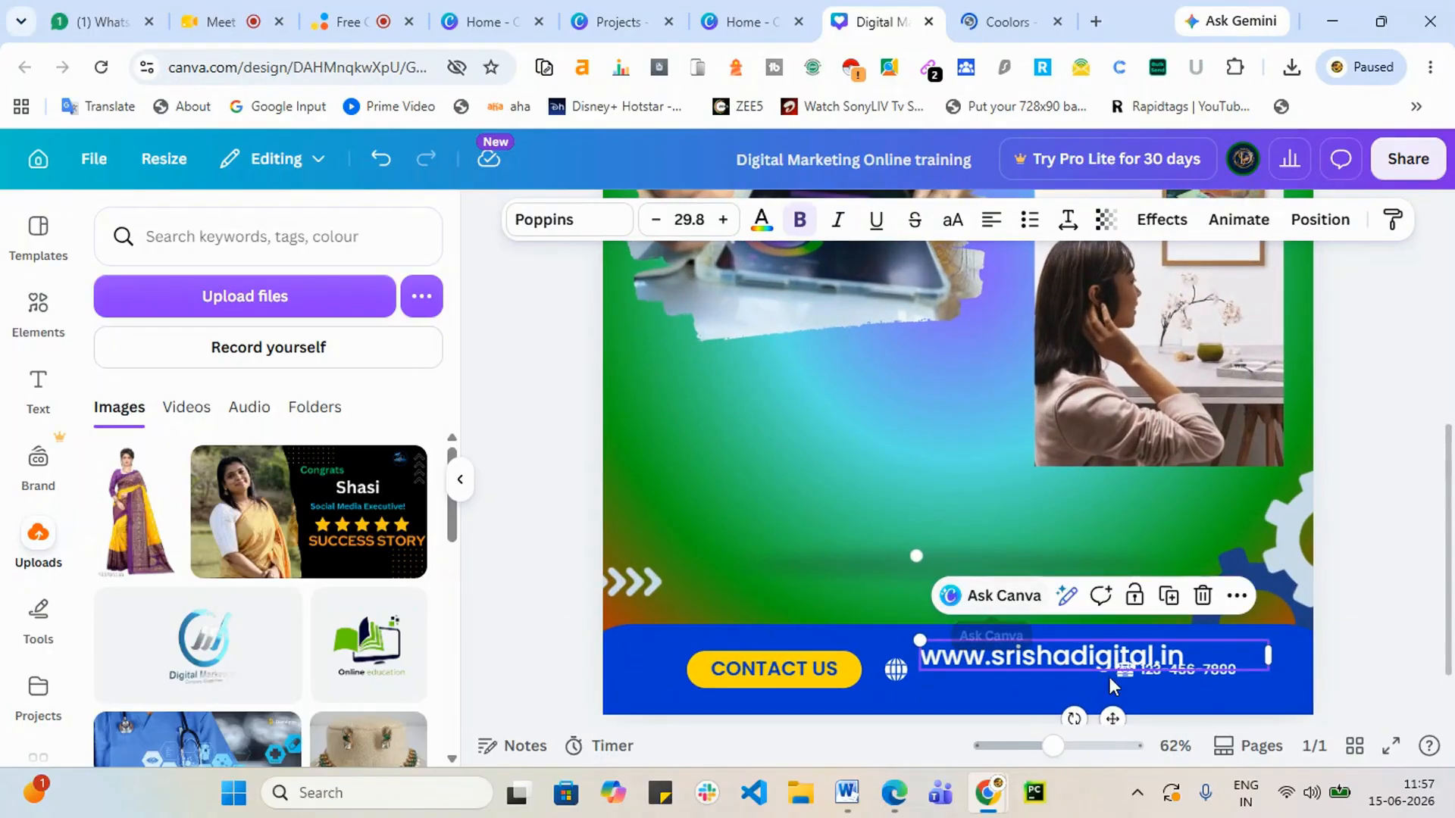
pyautogui.moveTo(915, 633); pyautogui.dragTo(1010, 639)
pyautogui.click(1429, 580)
pyautogui.click(1212, 681)
# Step: Replace the placeholder phone number with the business's own phone number
pyautogui.click(1179, 671)
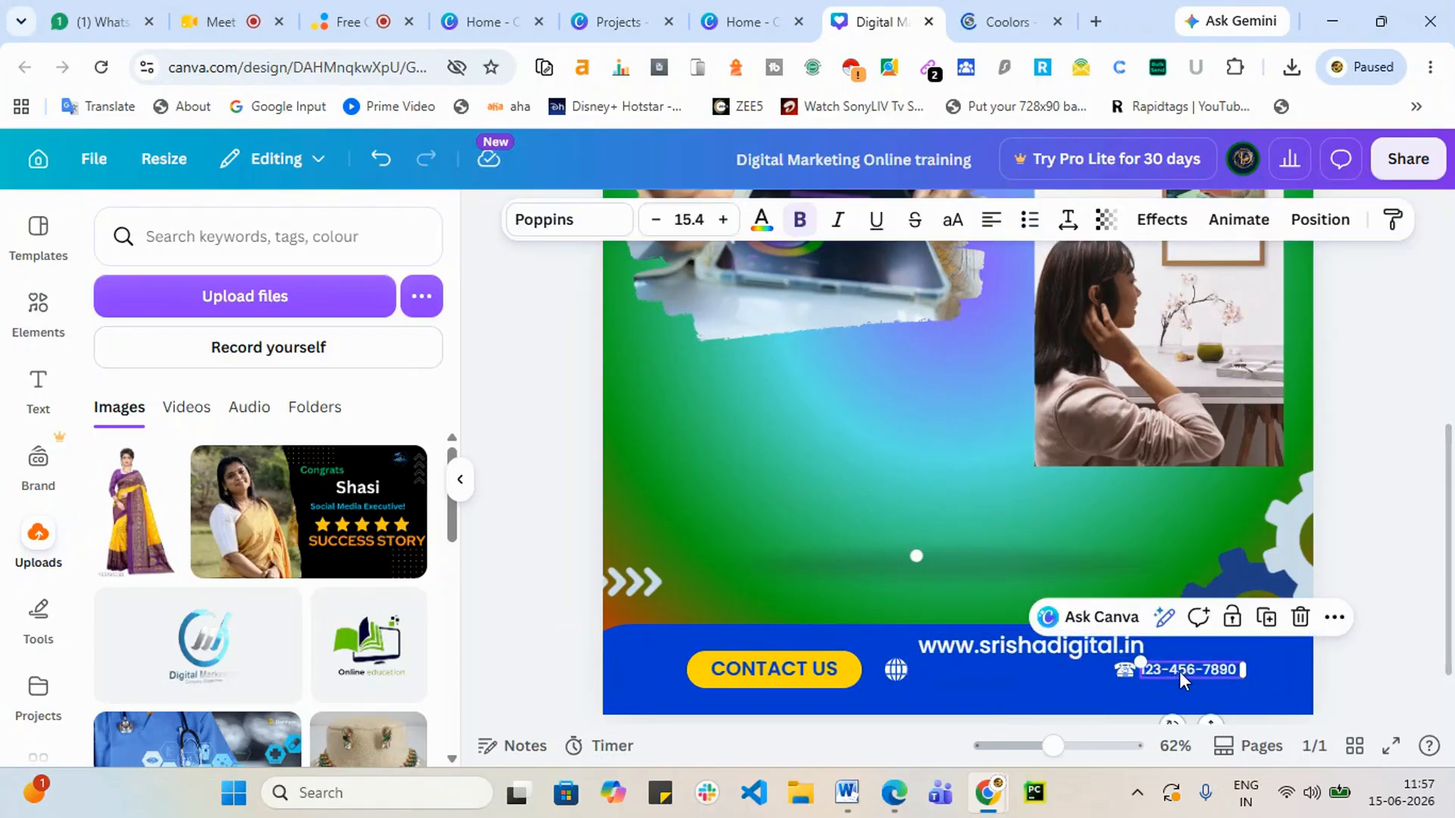
pyautogui.click(1179, 672)
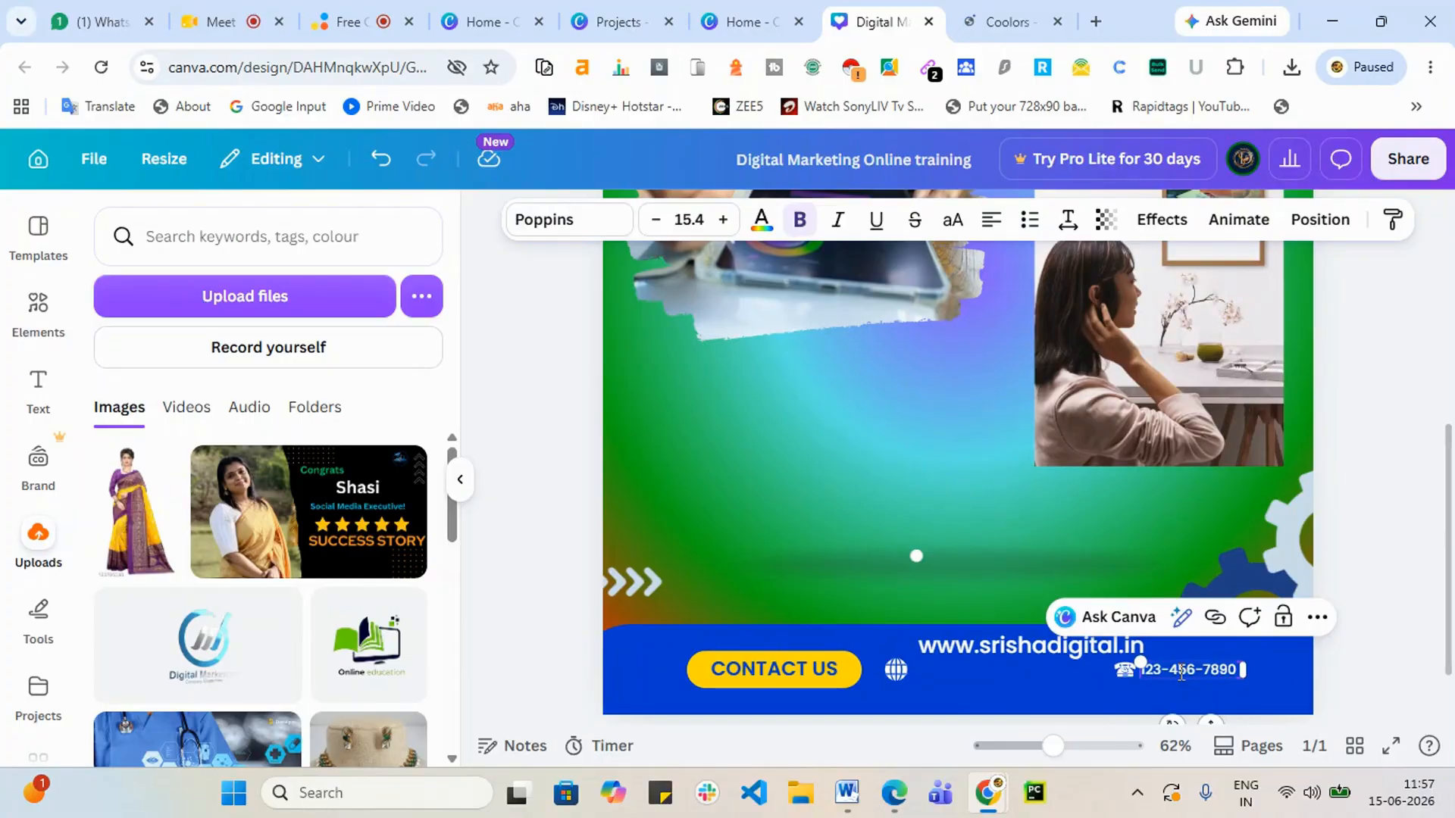
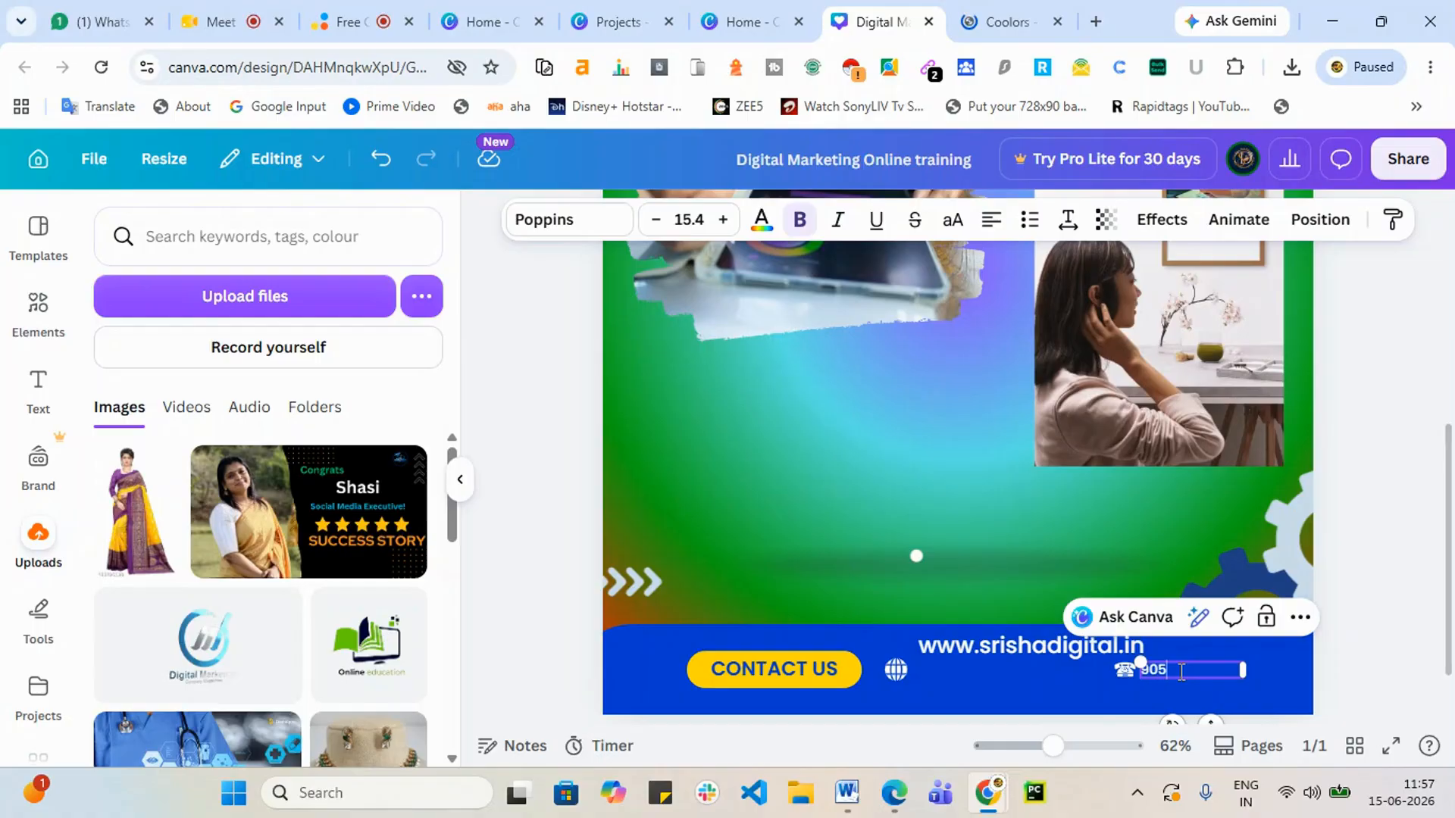
pyautogui.click(1360, 614)
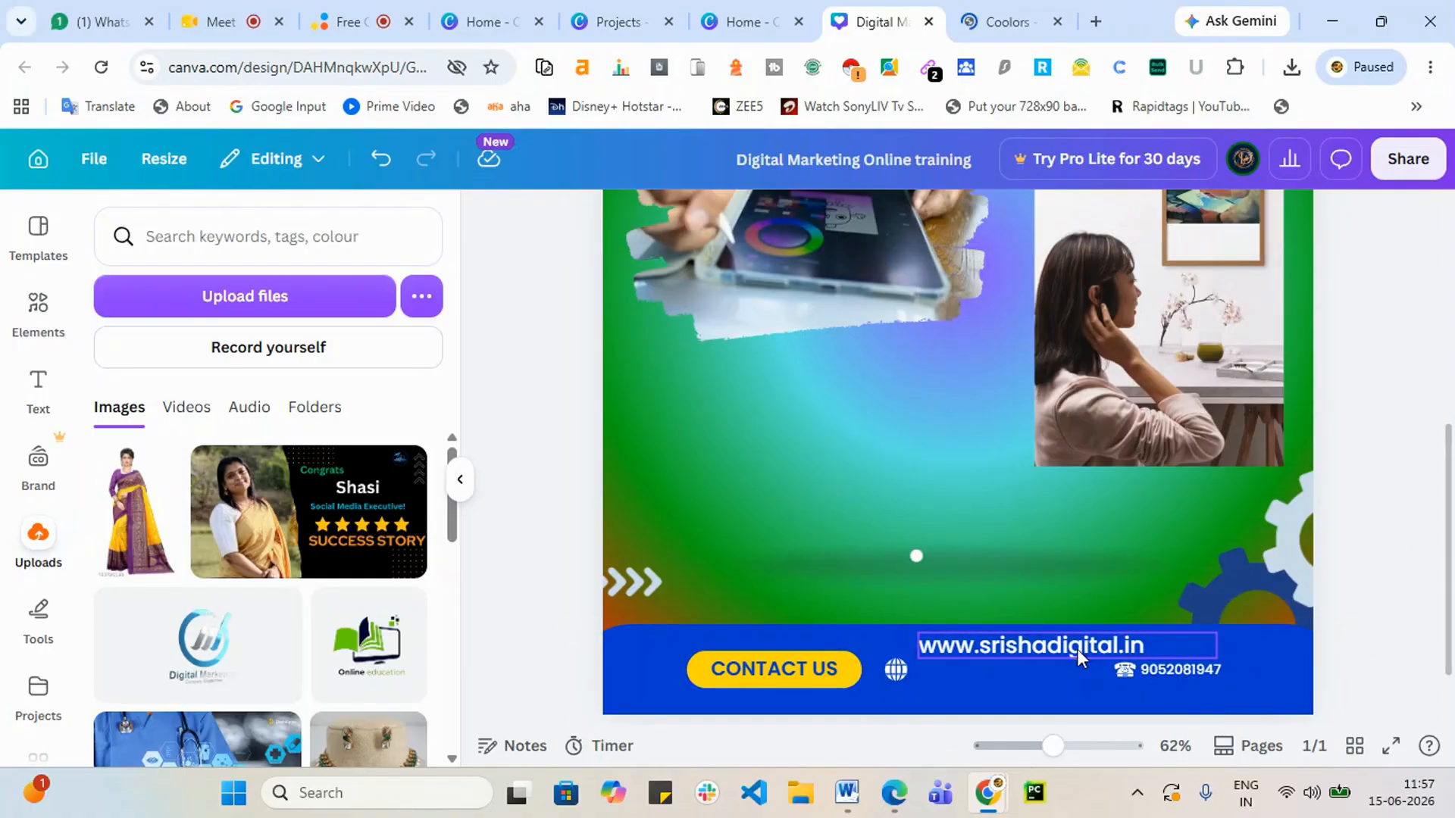
# Step: Delete the phone and globe icons, then nudge the bottom blue banner
pyautogui.click(1135, 682)
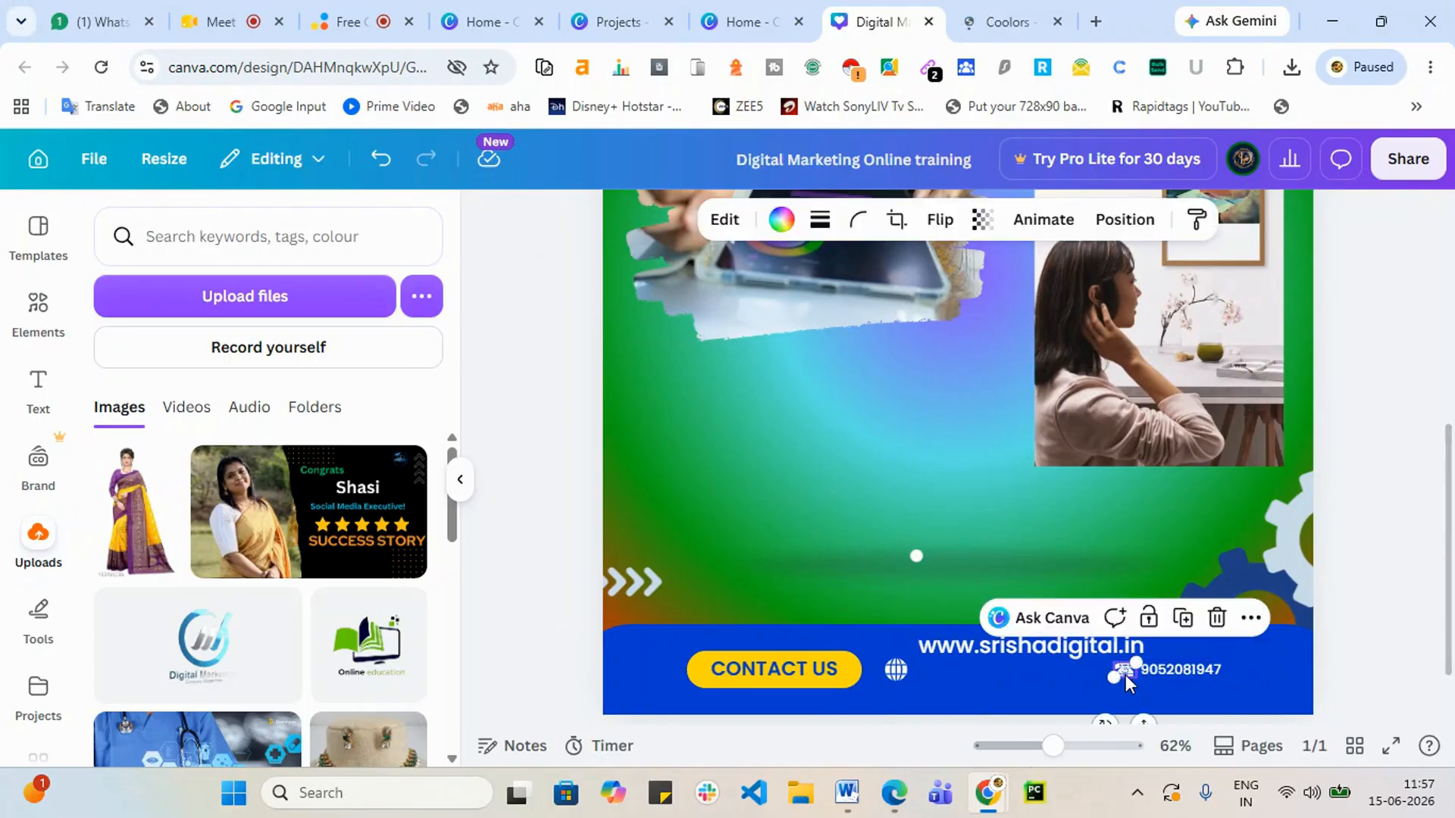
pyautogui.press('Delete')
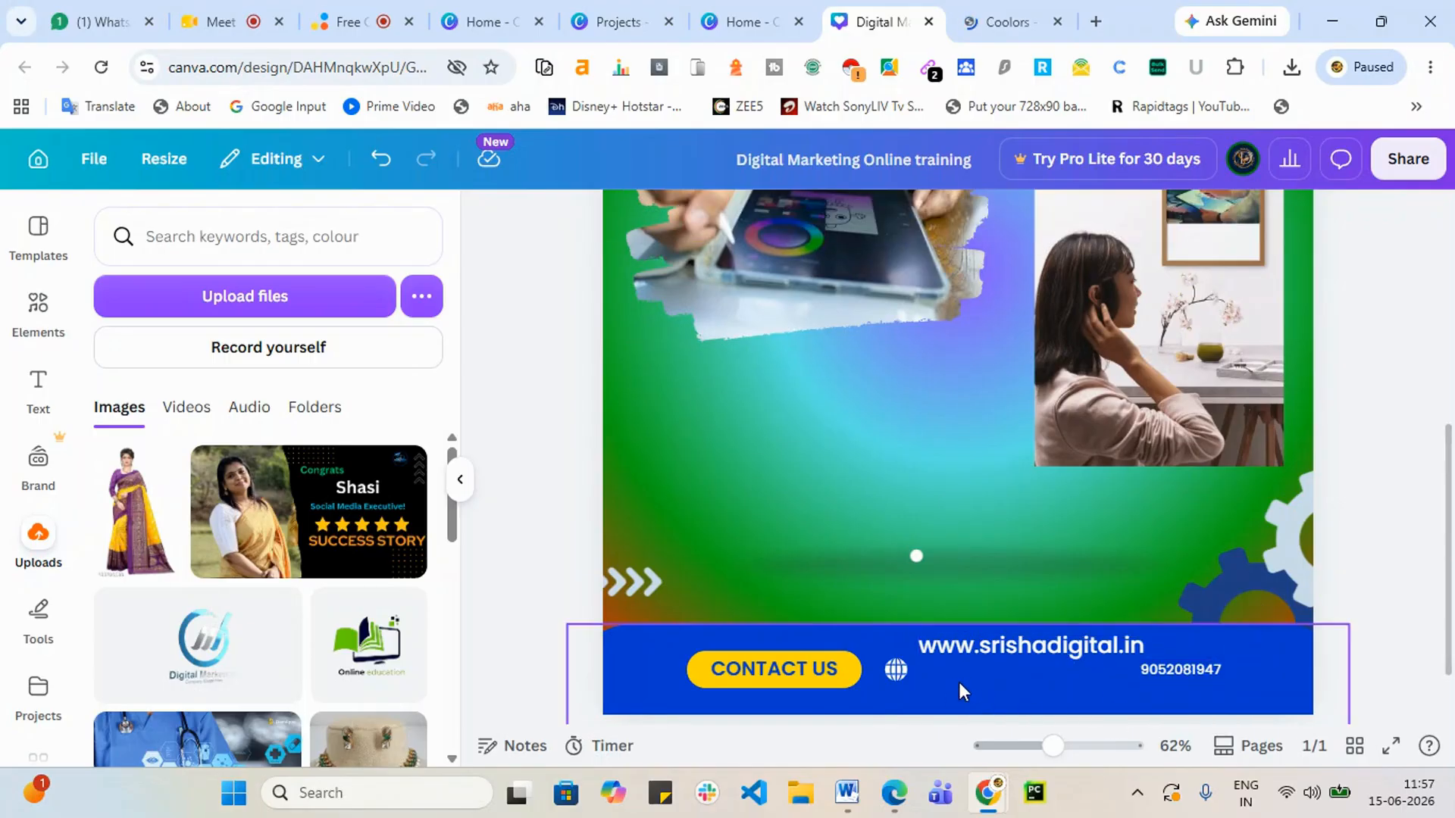
pyautogui.click(896, 671)
pyautogui.press('Delete')
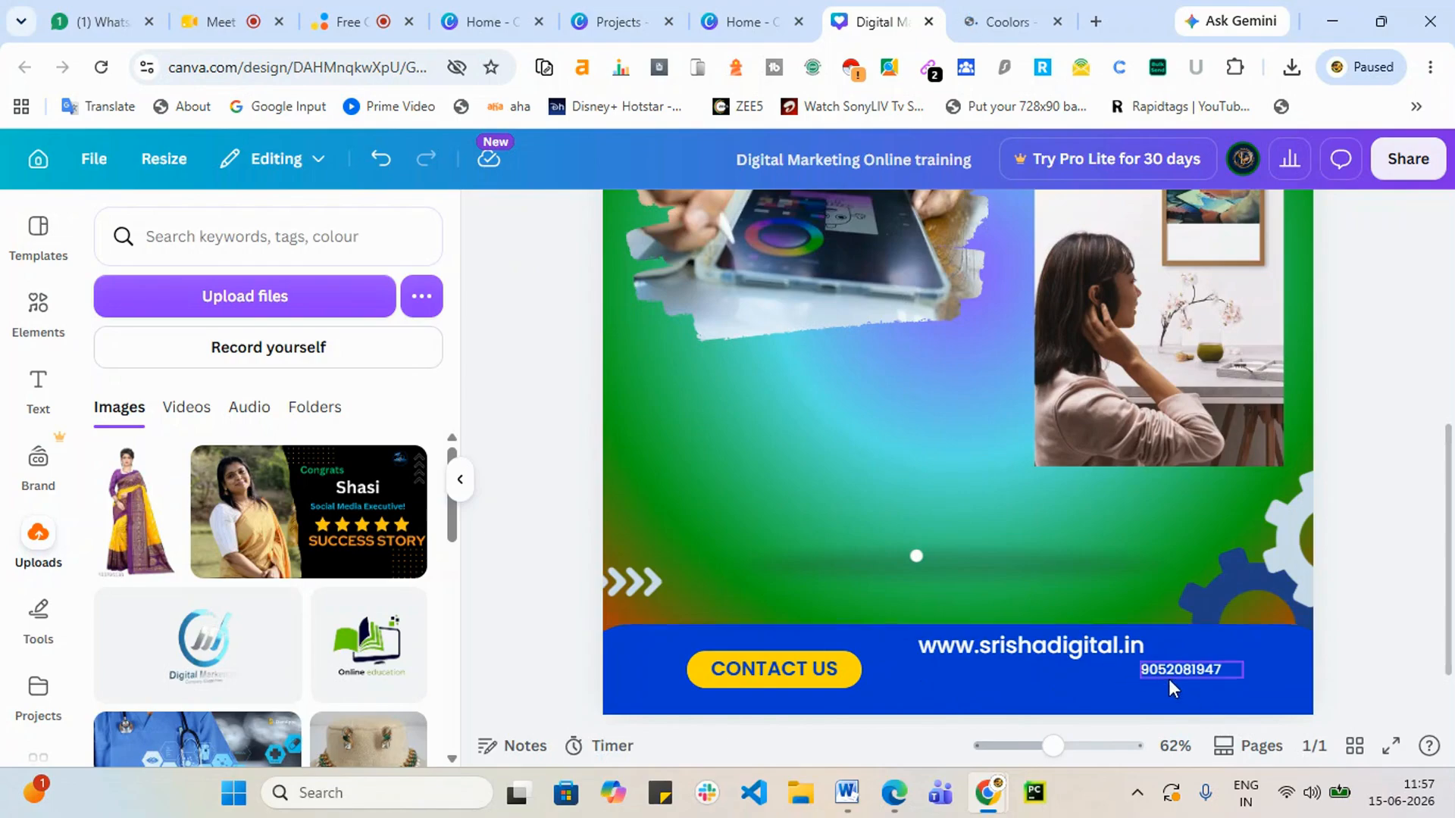
pyautogui.click(1169, 679)
pyautogui.moveTo(1187, 684)
pyautogui.mouseDown()
pyautogui.moveTo(1205, 526)
pyautogui.moveTo(1238, 452)
pyautogui.moveTo(1292, 454)
pyautogui.moveTo(1134, 581)
pyautogui.moveTo(1140, 672)
pyautogui.moveTo(1182, 698)
pyautogui.moveTo(1182, 669)
pyautogui.mouseUp()
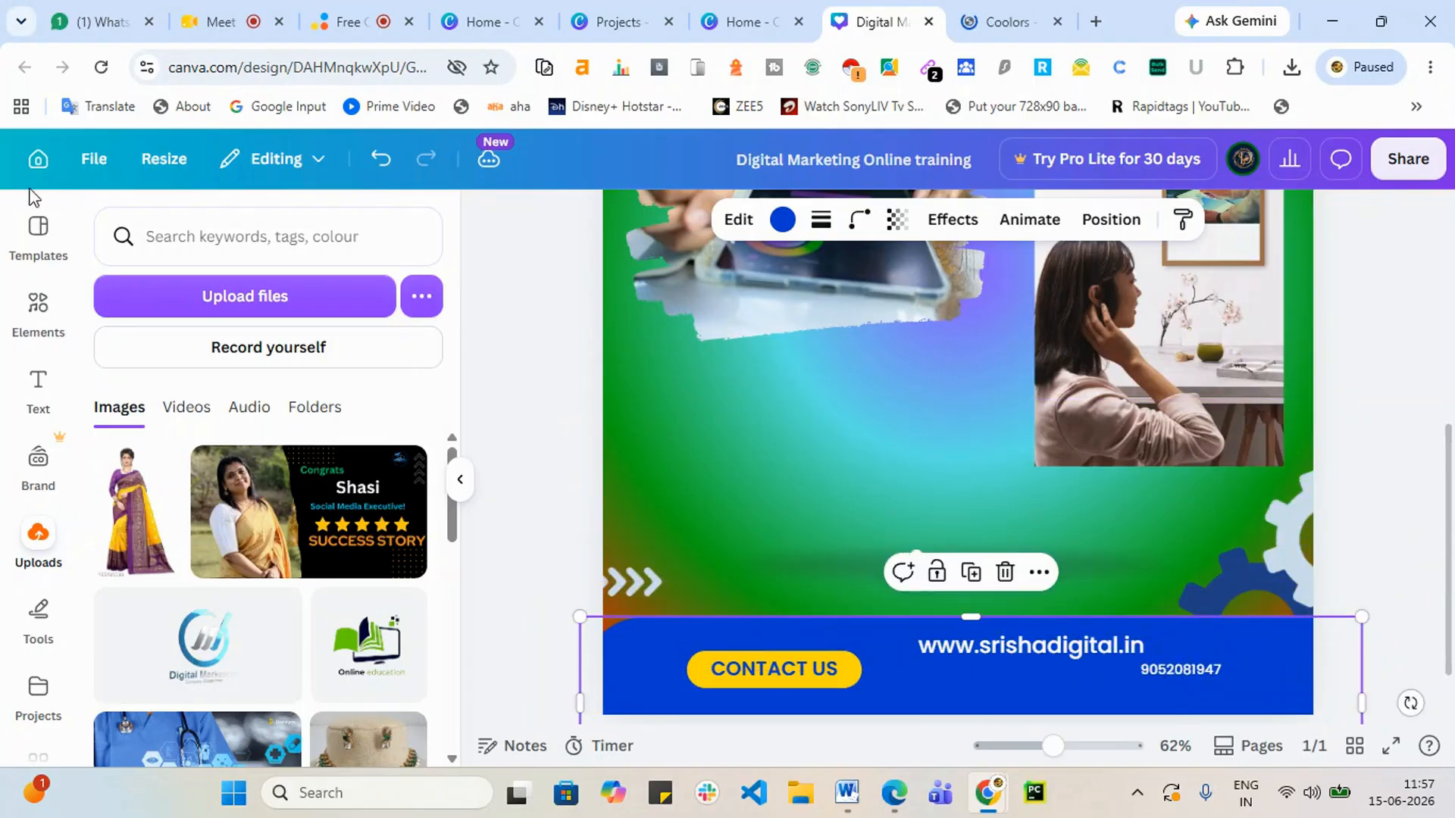
# Step: Search Elements for 'shapes' and browse all the matching shape results
pyautogui.click(39, 307)
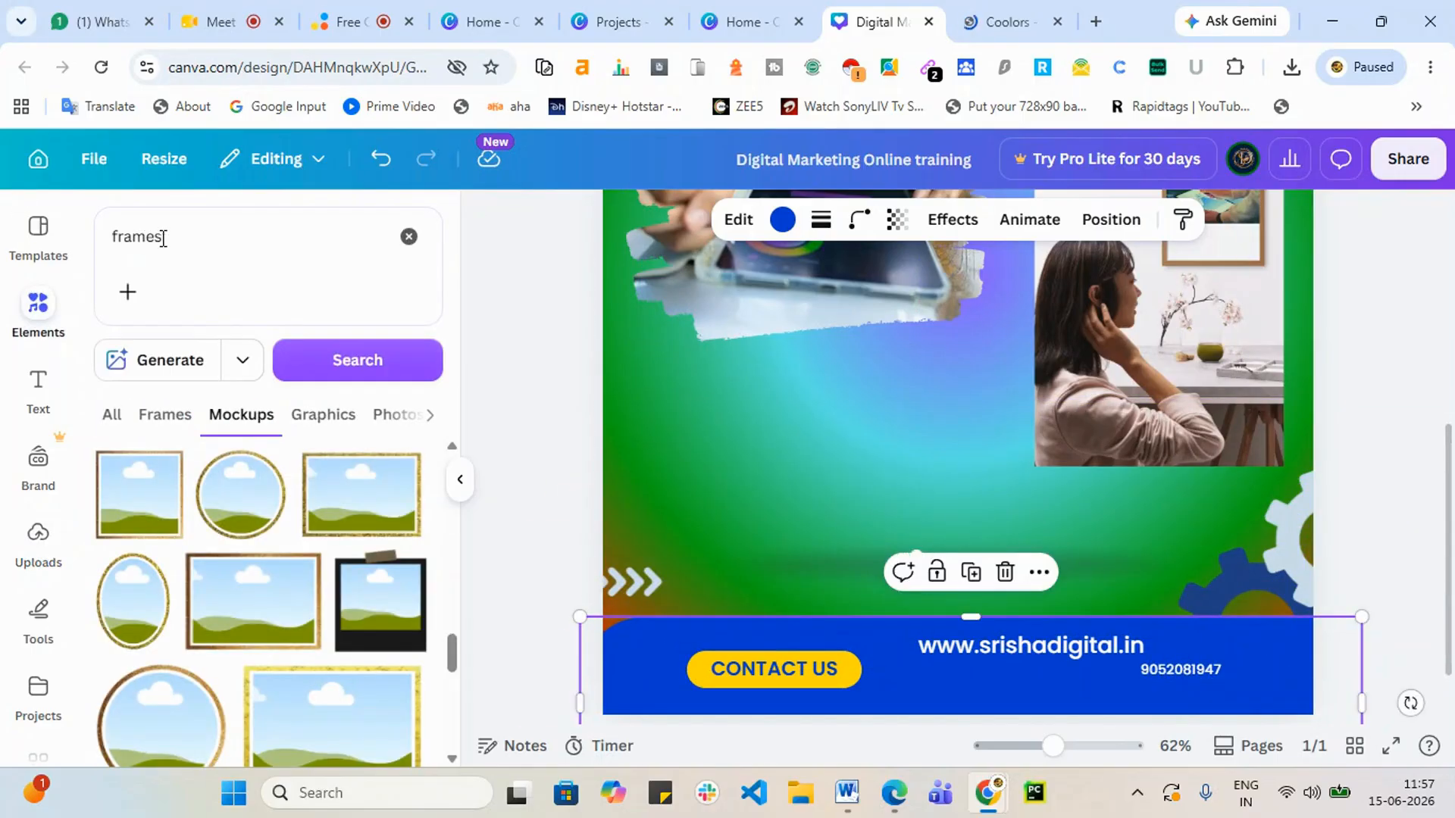
pyautogui.click(111, 240)
pyautogui.write('sha')
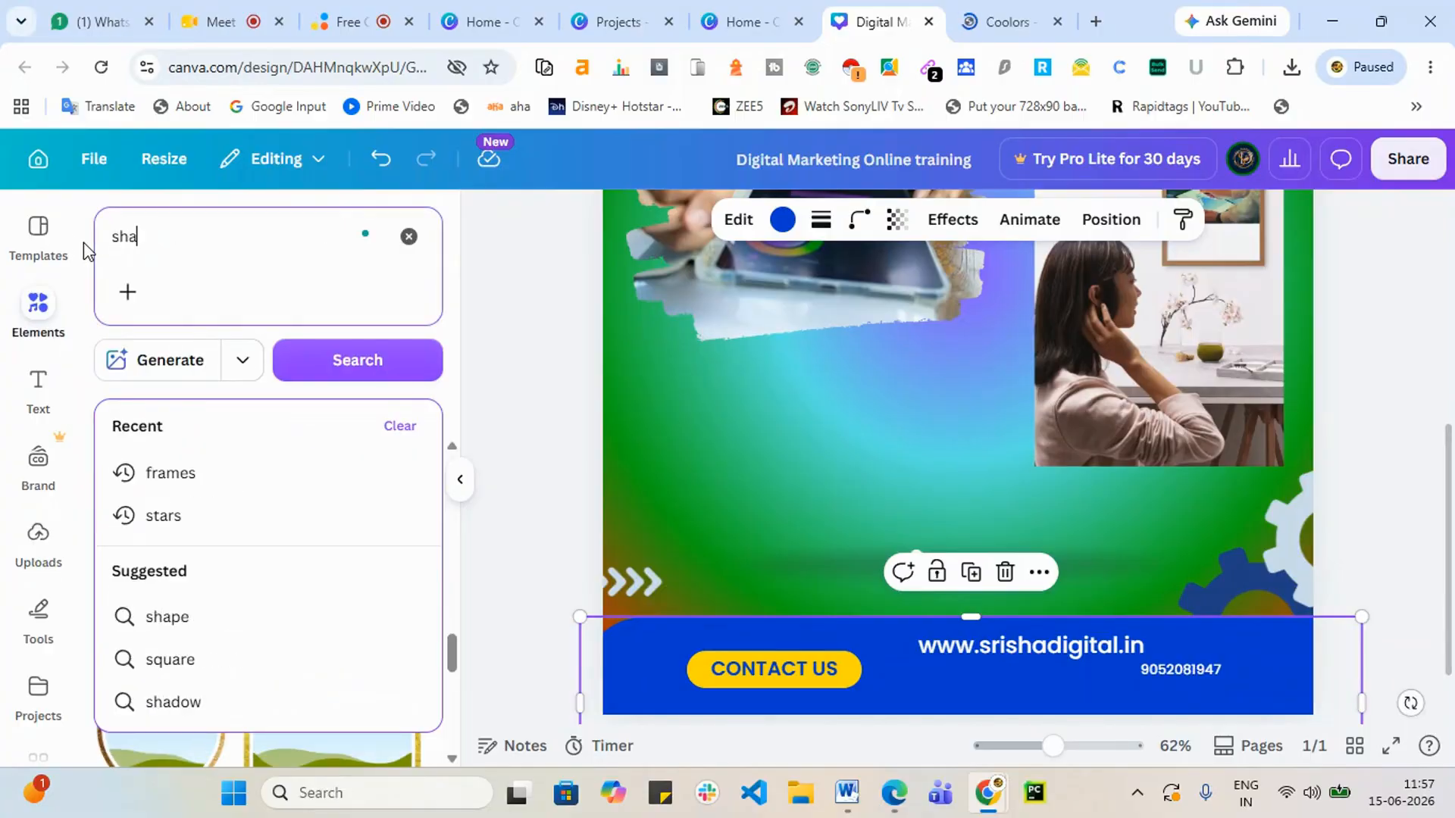
pyautogui.write('pes')
pyautogui.press('Return')
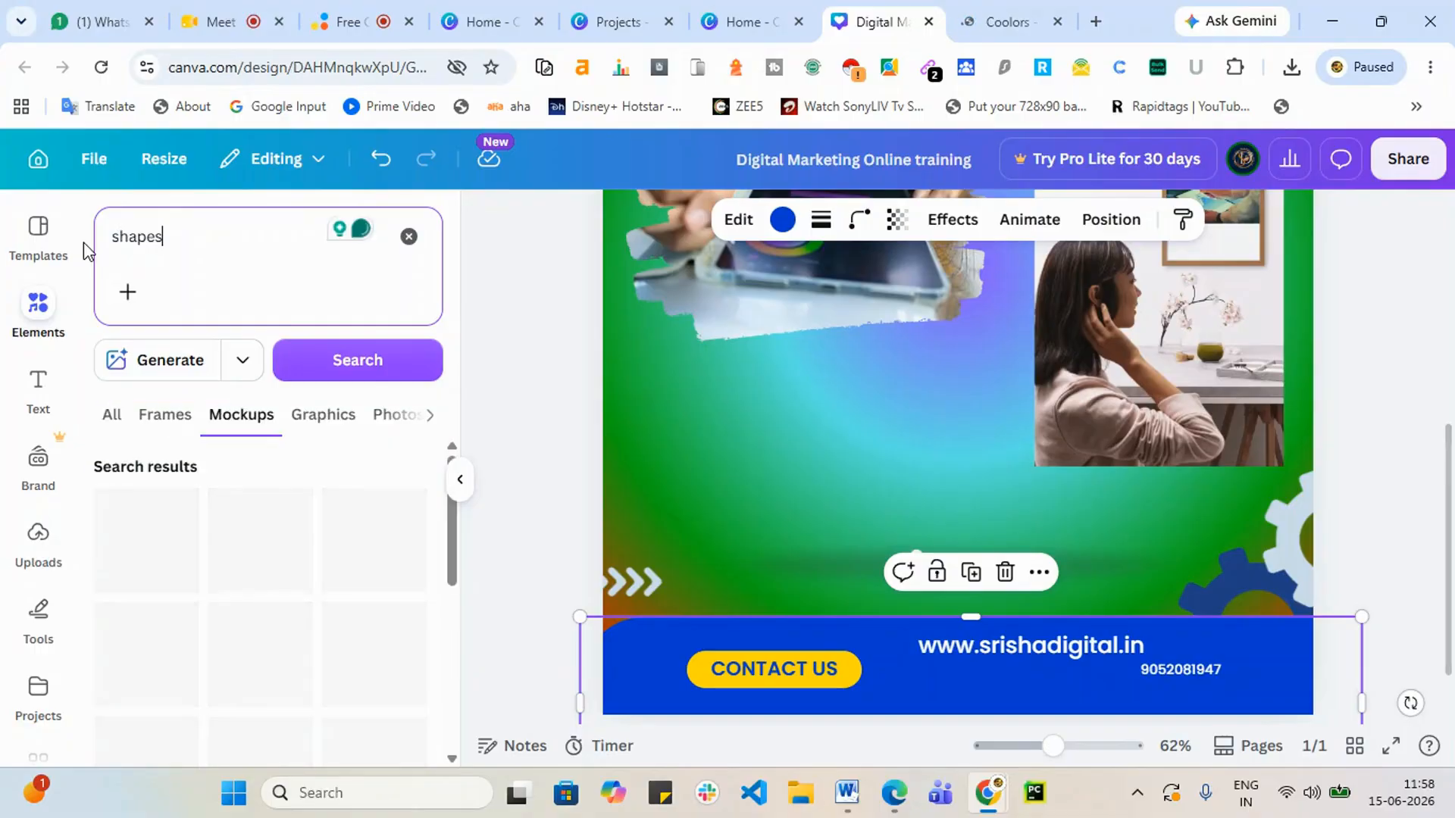
pyautogui.click(105, 419)
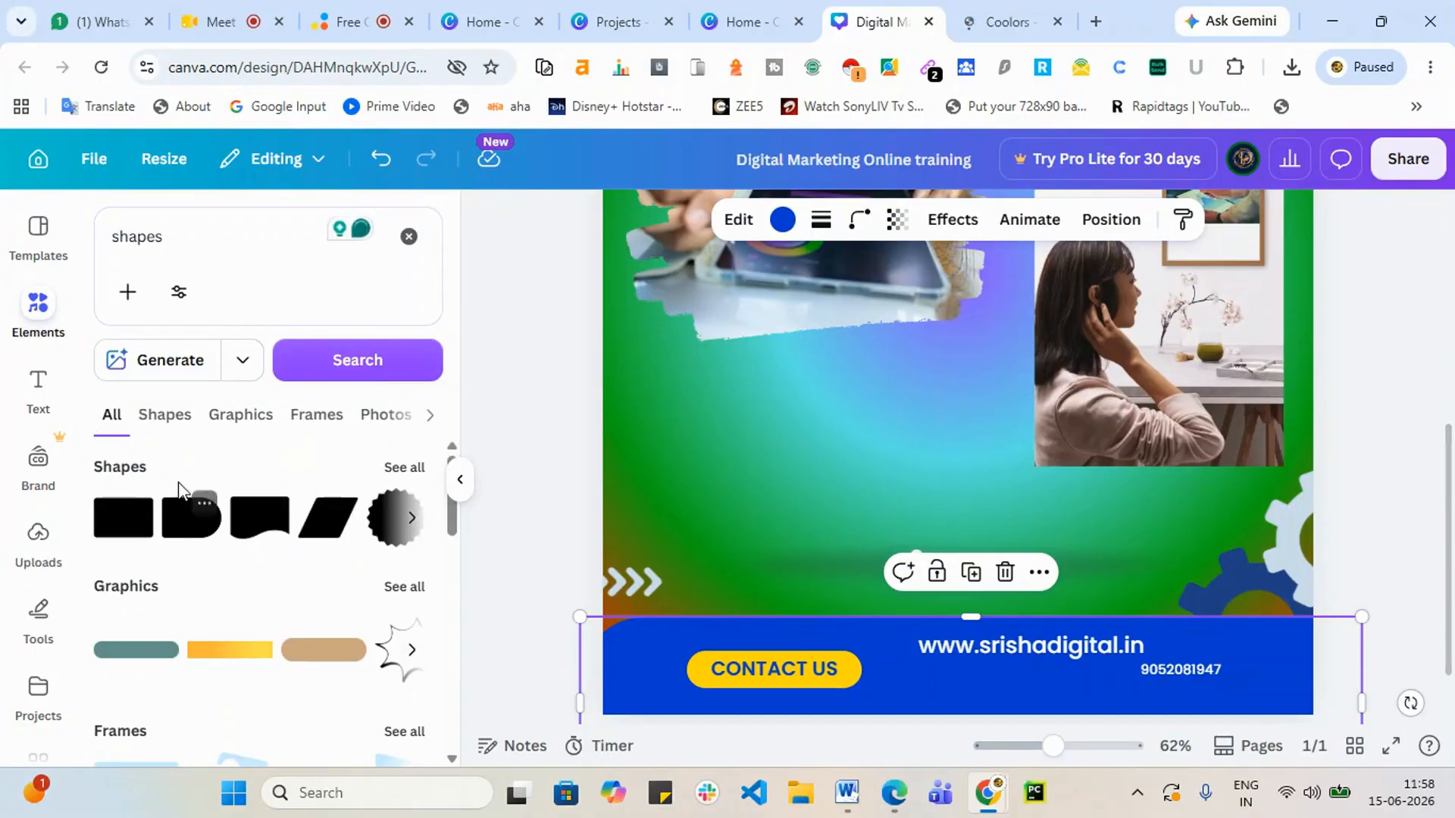
pyautogui.click(413, 476)
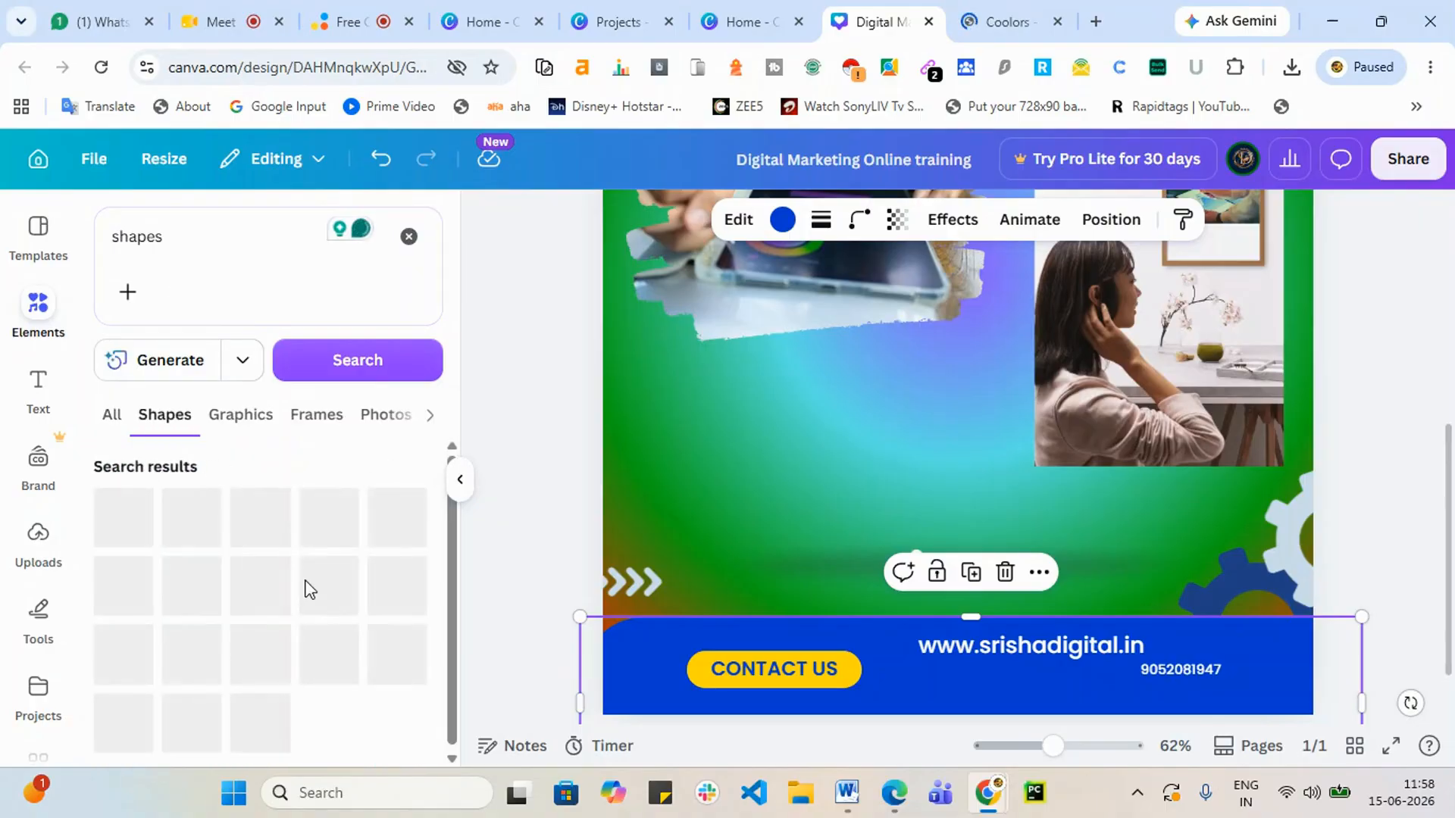
pyautogui.scroll(-2, 344, 652)
pyautogui.scroll(2, 301, 622)
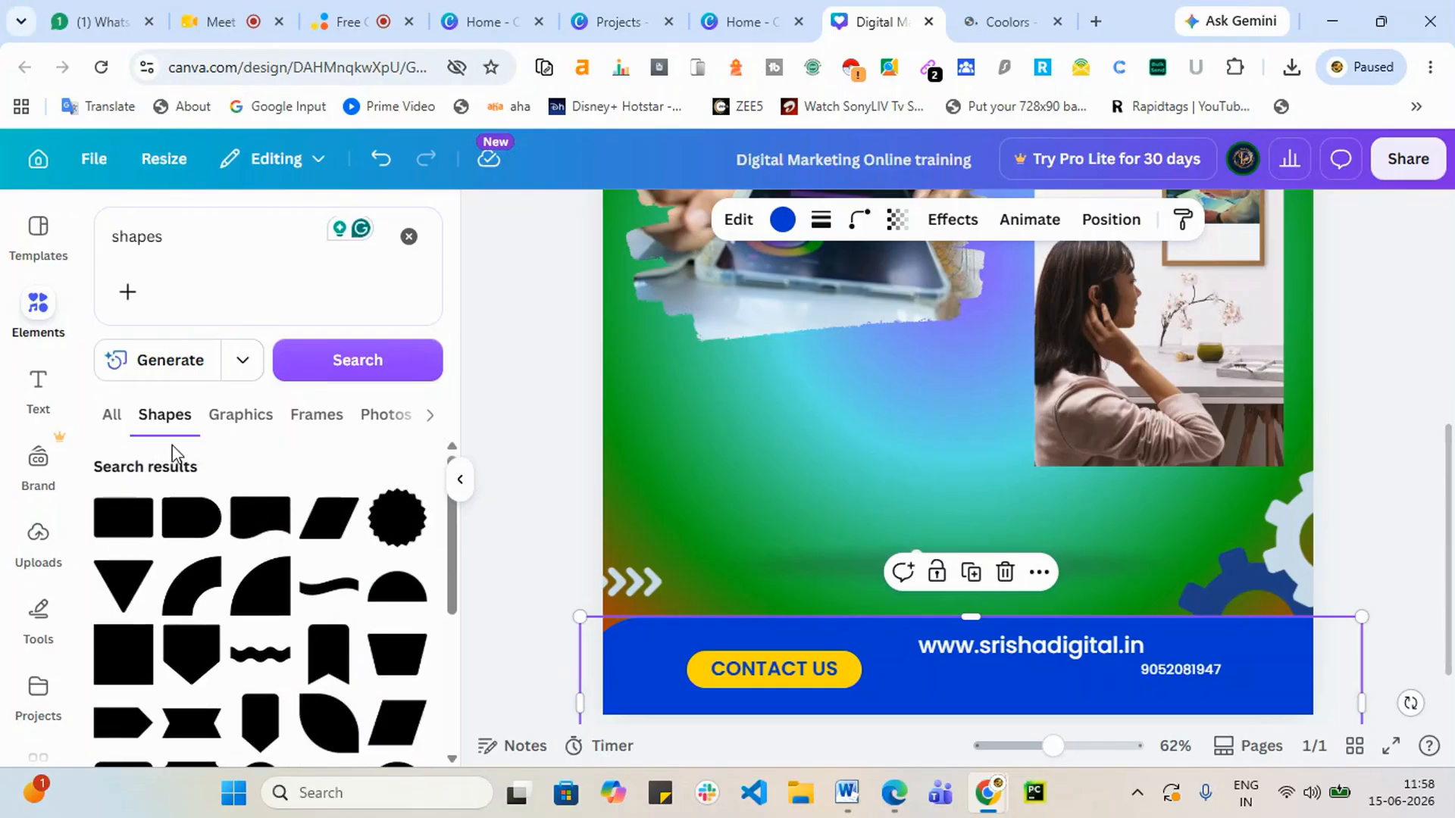
# Step: Look through the shapes graphics, then return the blue bar behind the contact details
pyautogui.click(111, 421)
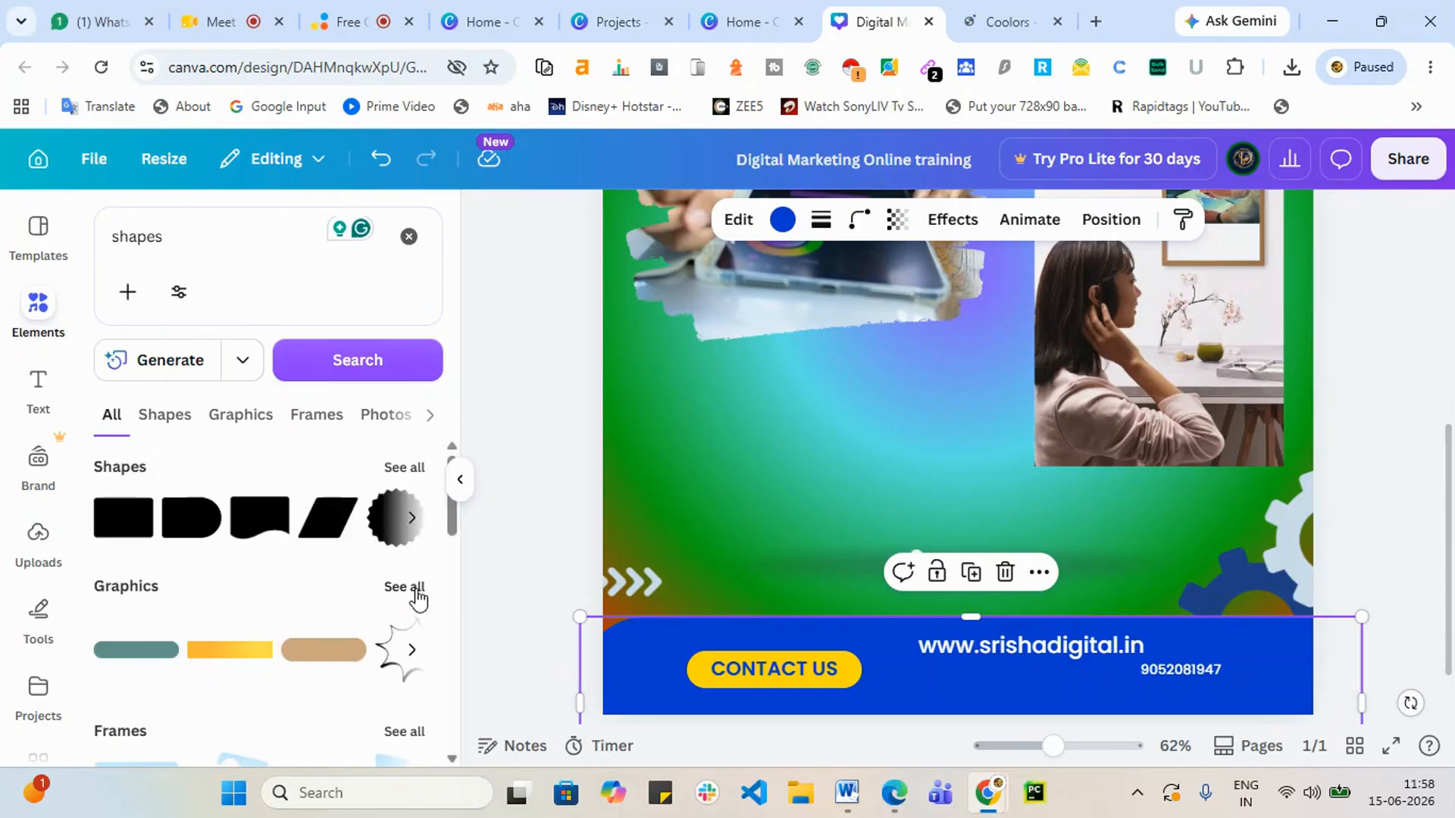
pyautogui.click(416, 590)
pyautogui.scroll(-3, 379, 637)
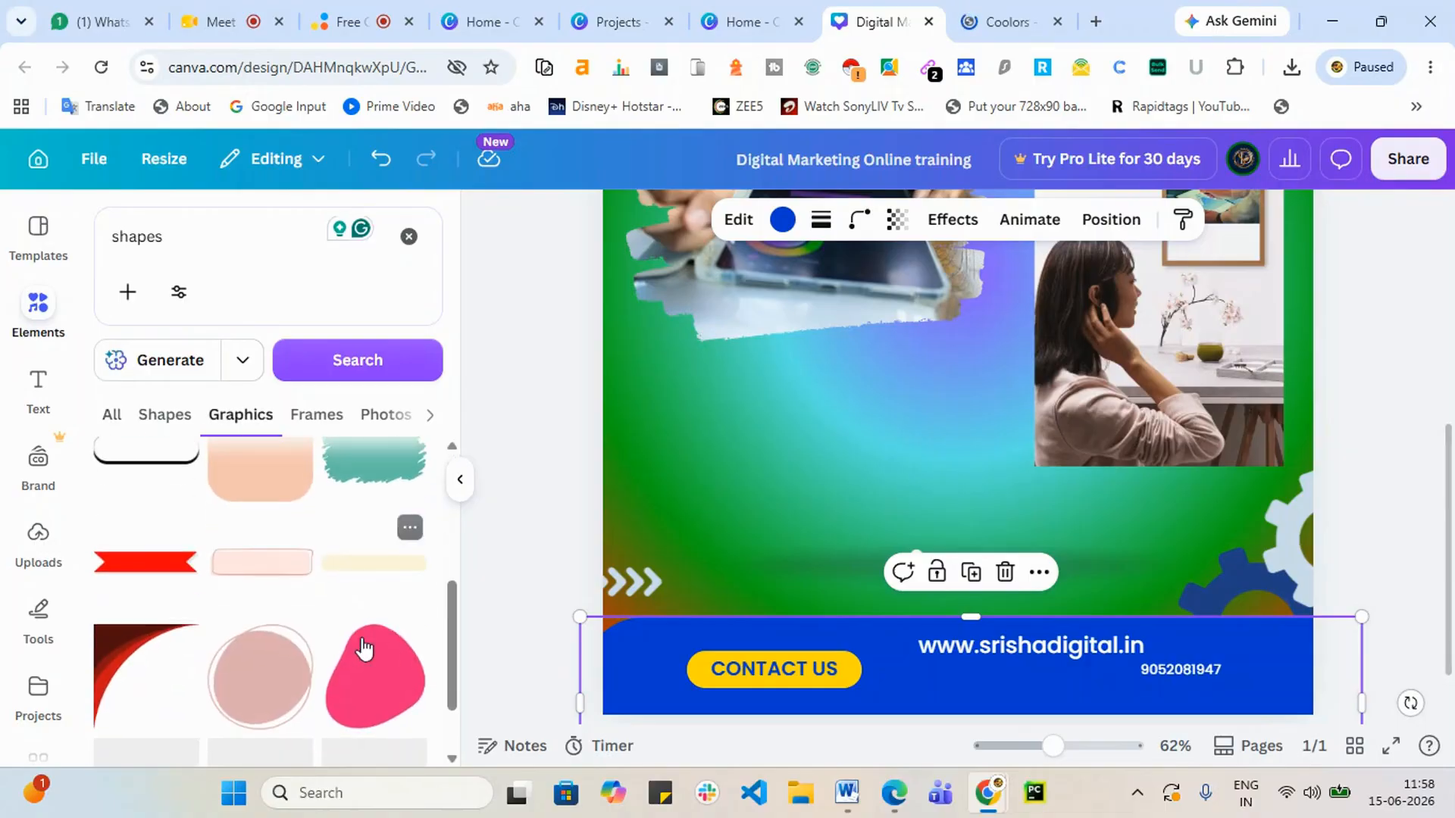
pyautogui.scroll(-1, 325, 656)
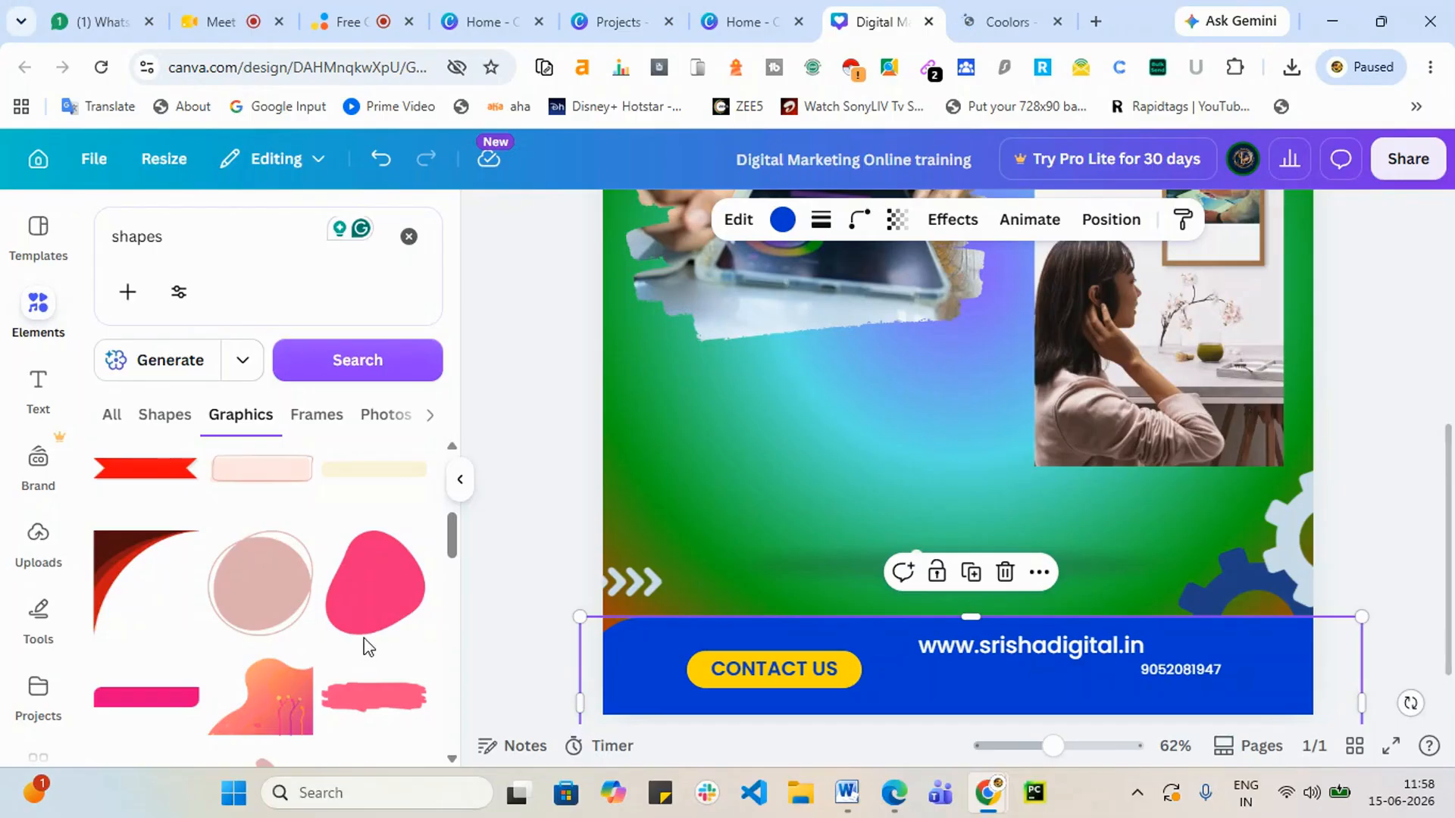
pyautogui.scroll(5, 363, 646)
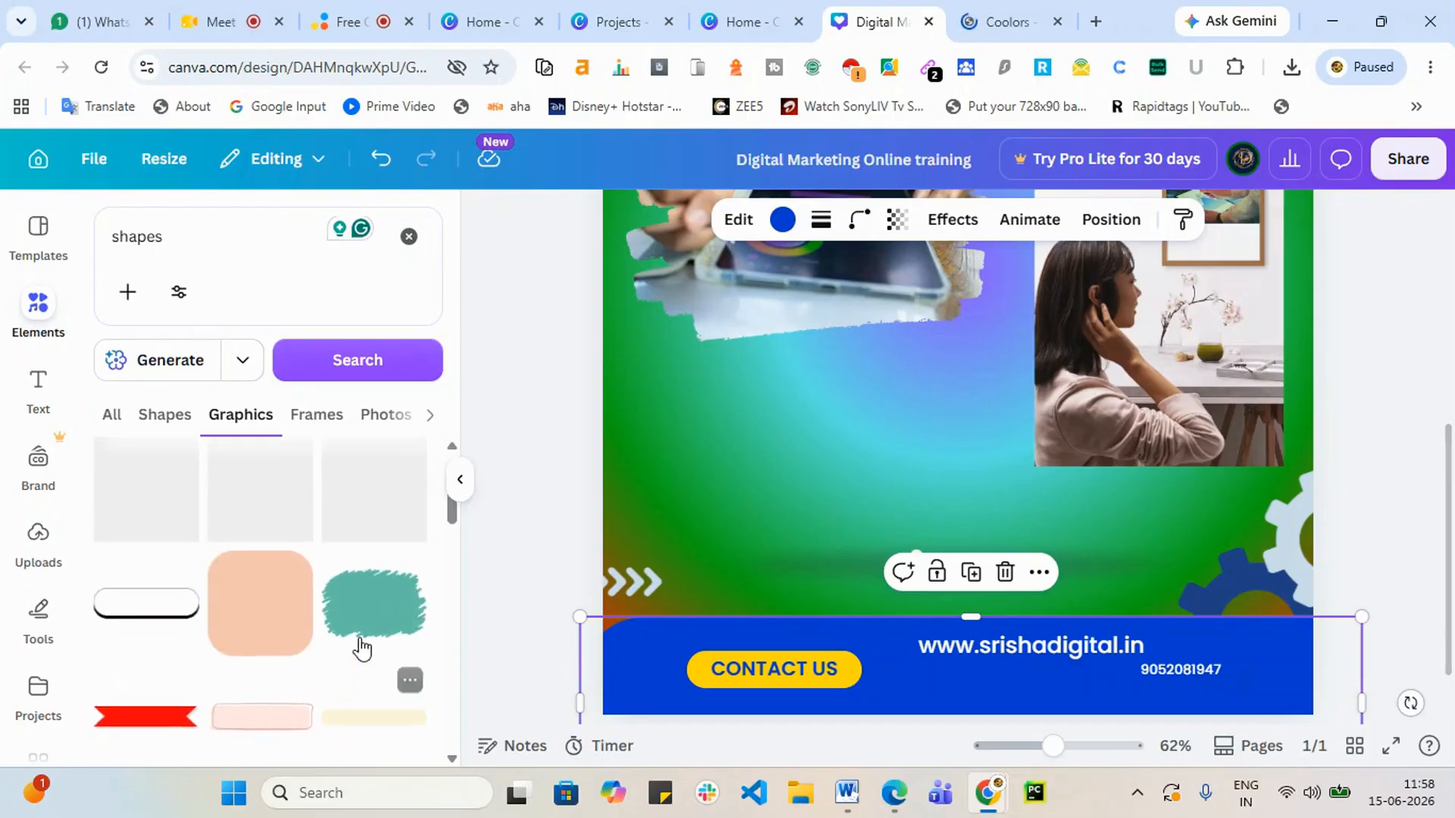
pyautogui.click(112, 416)
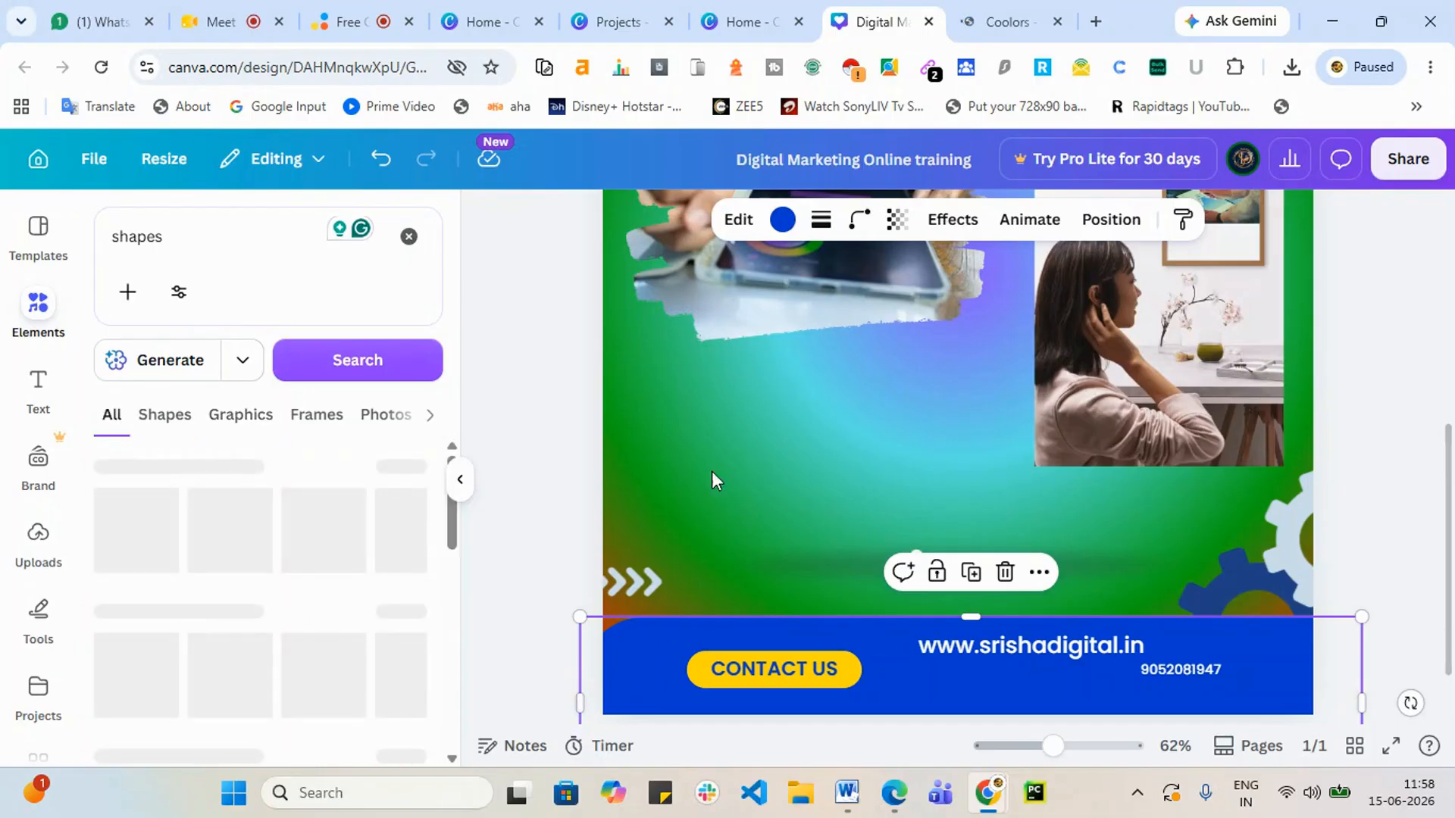
pyautogui.moveTo(711, 471); pyautogui.dragTo(745, 385)
pyautogui.moveTo(839, 459); pyautogui.dragTo(747, 687)
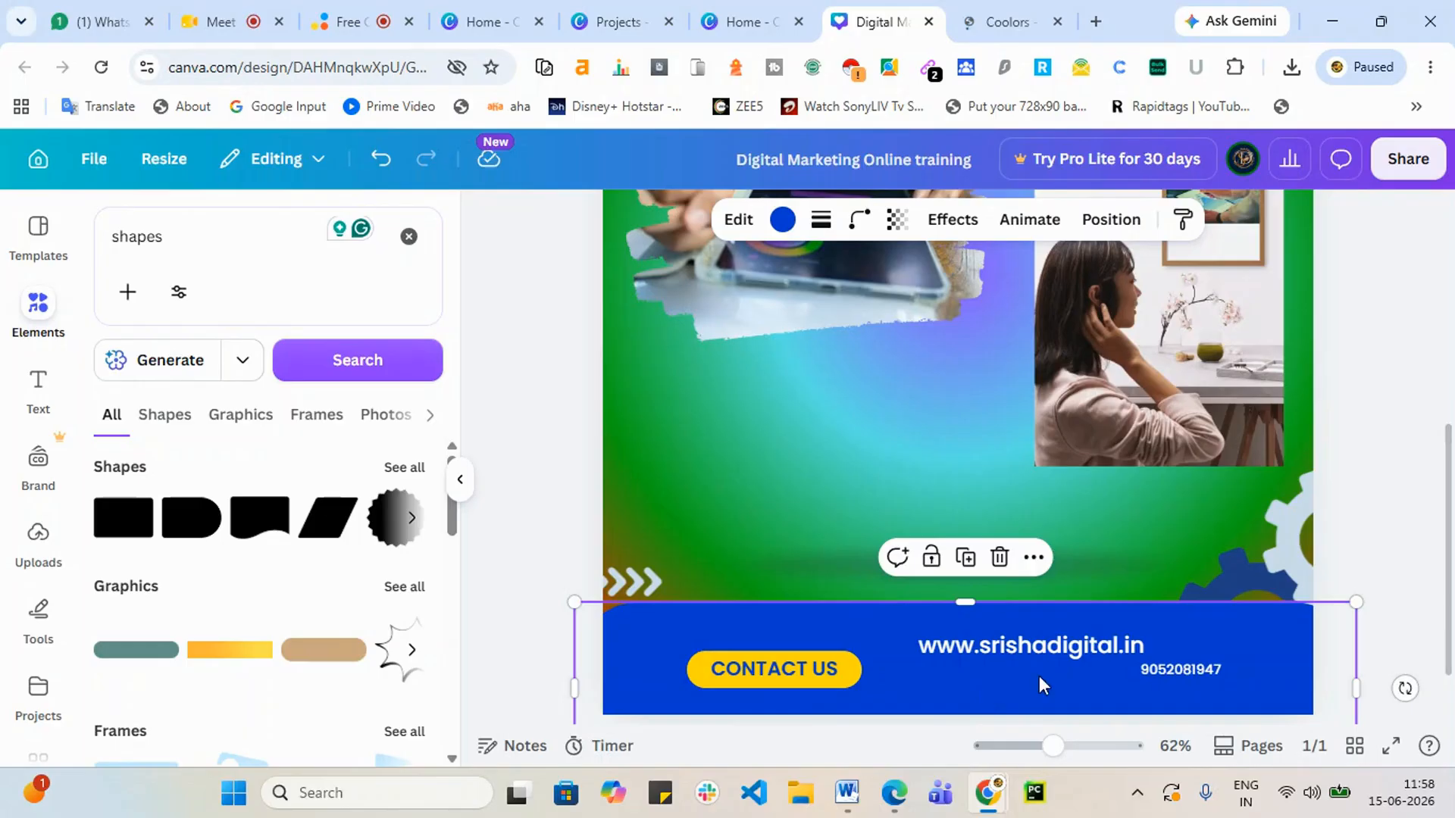
# Step: Enlarge the phone number to size 38.2 directly beneath the website address
pyautogui.click(1188, 672)
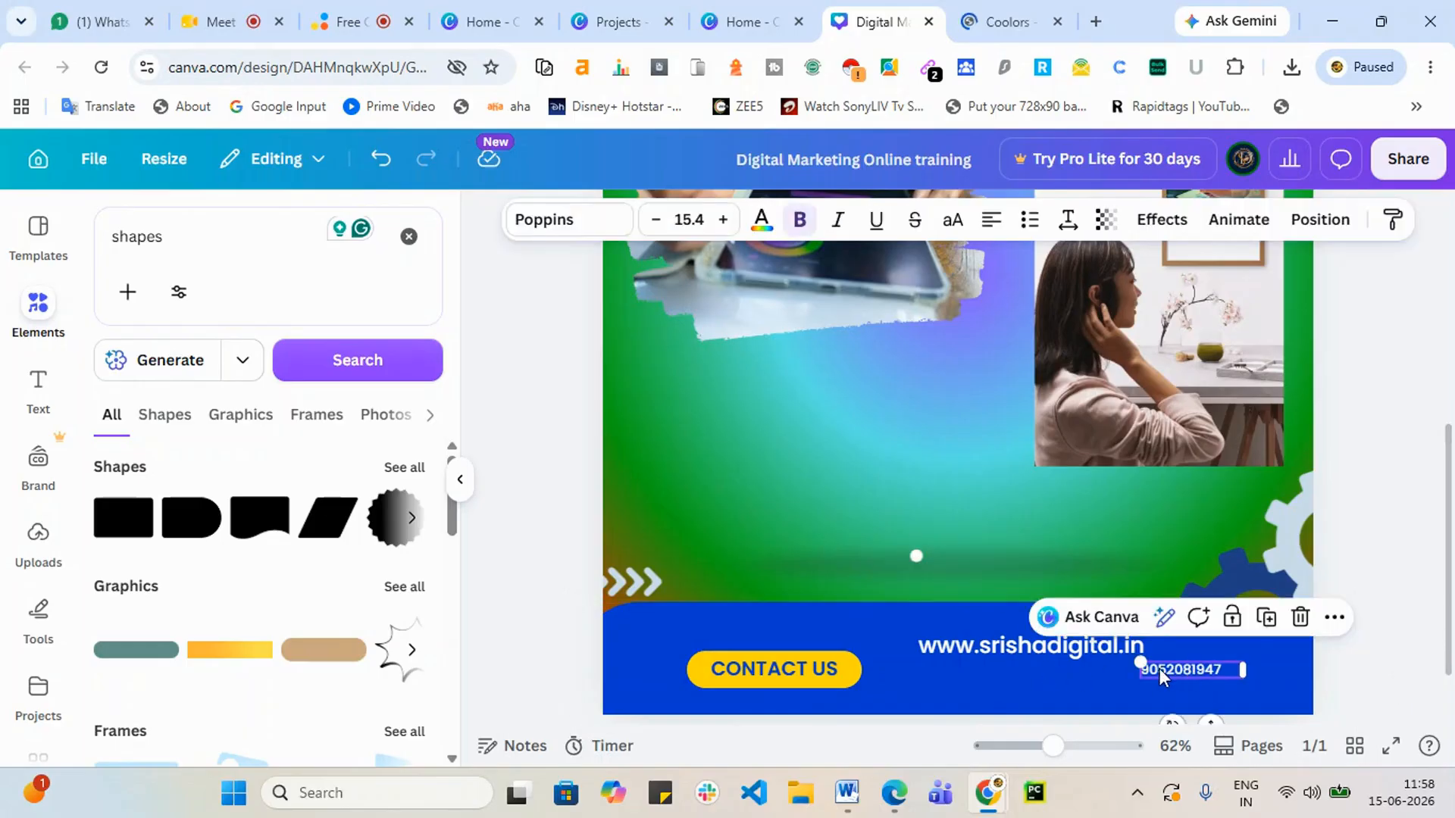
pyautogui.moveTo(976, 661); pyautogui.dragTo(1012, 691)
pyautogui.click(931, 656)
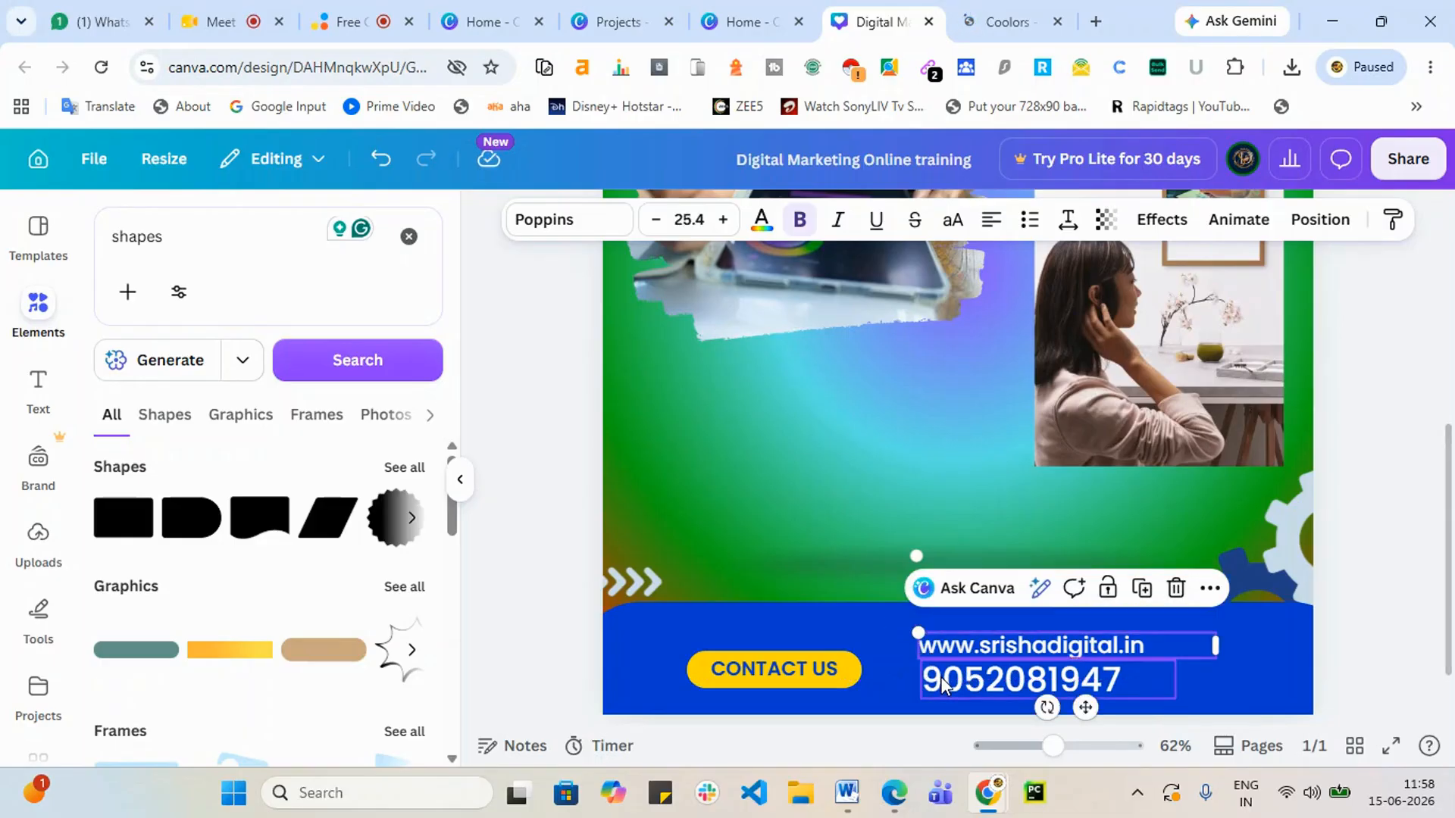
pyautogui.click(409, 237)
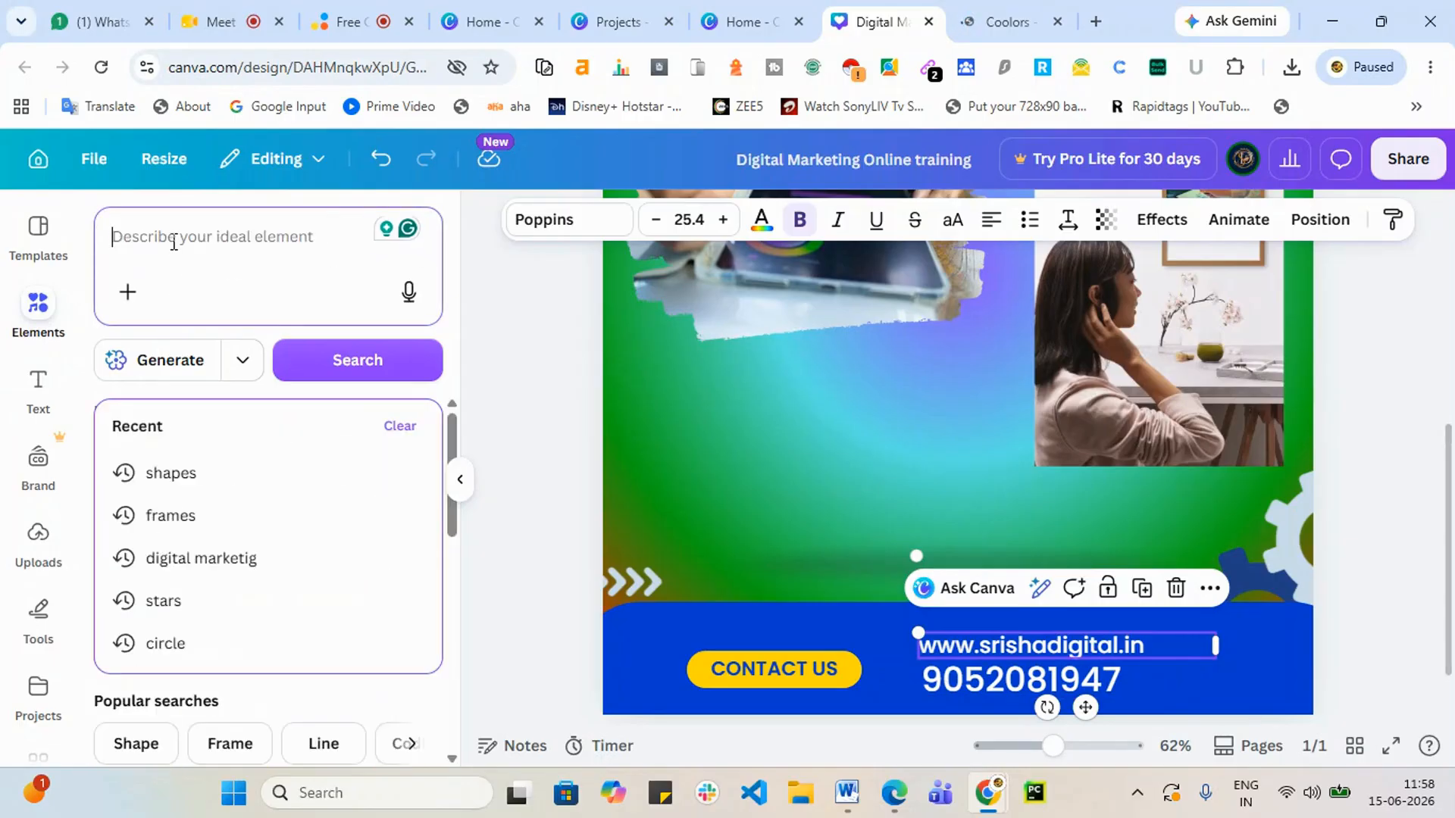
# Step: Add a black globe graphic from a 'web icon' search, sized small, left of the website address
pyautogui.write('web')
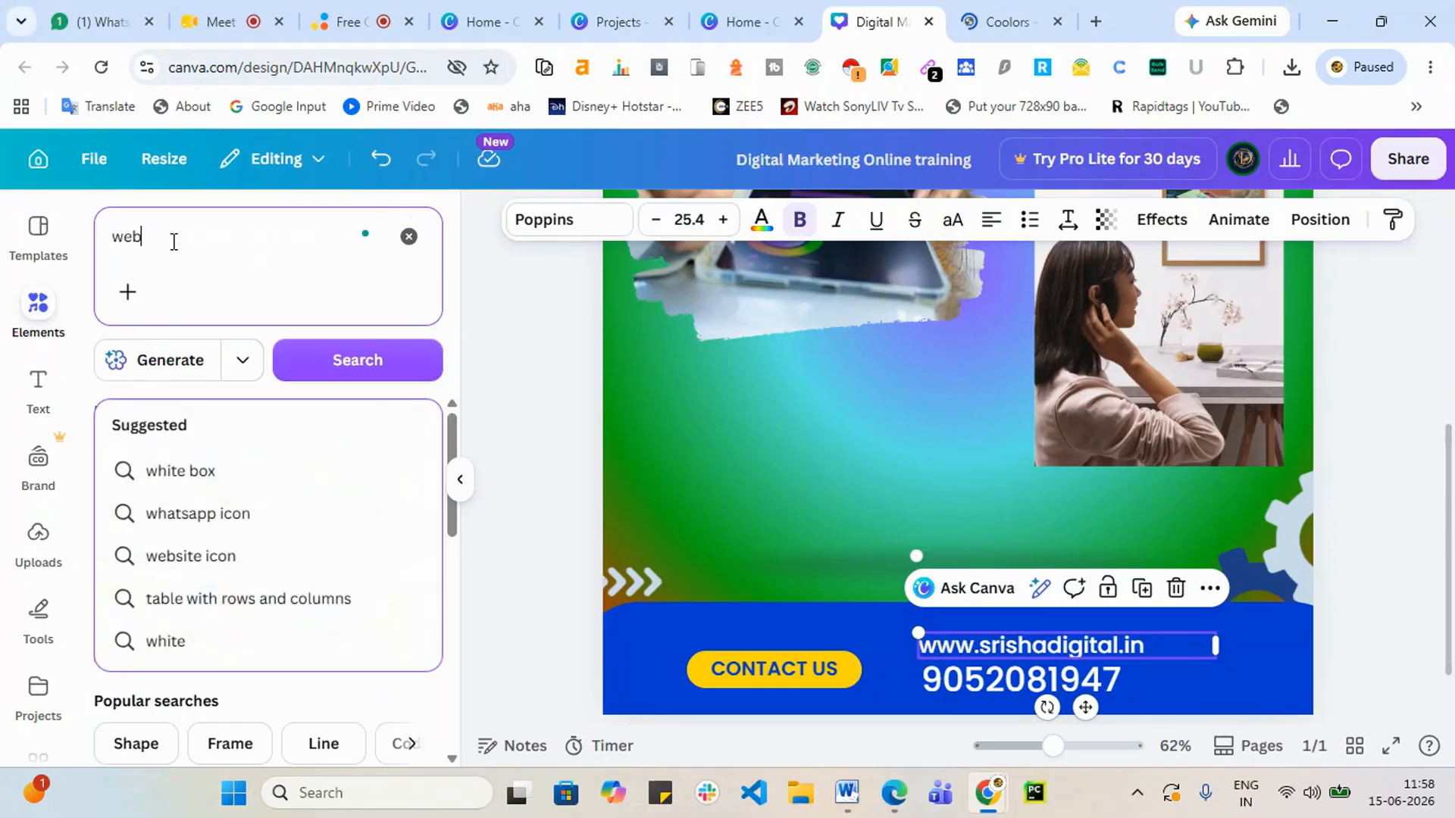
pyautogui.write(' icon')
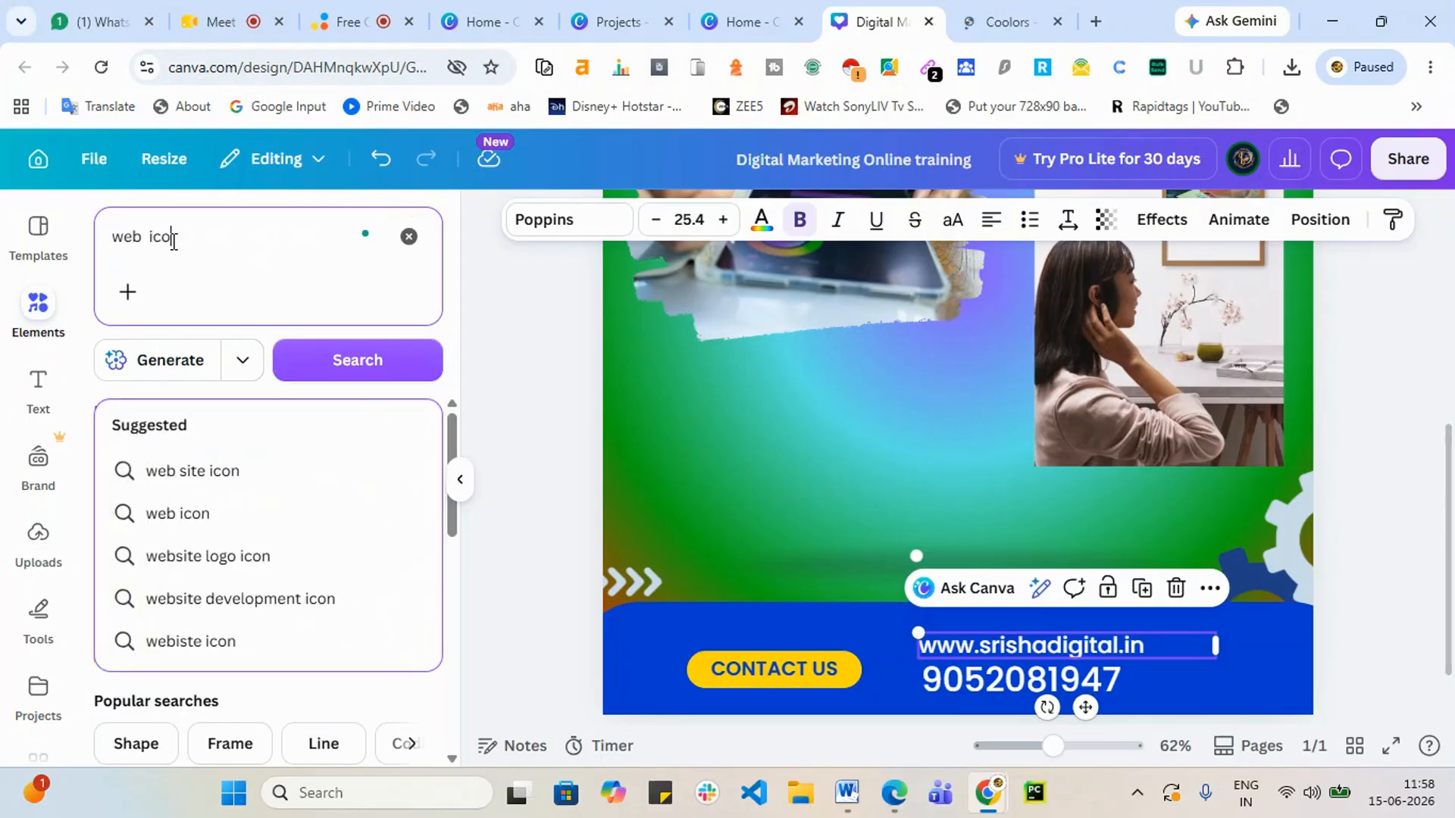
pyautogui.press('Return')
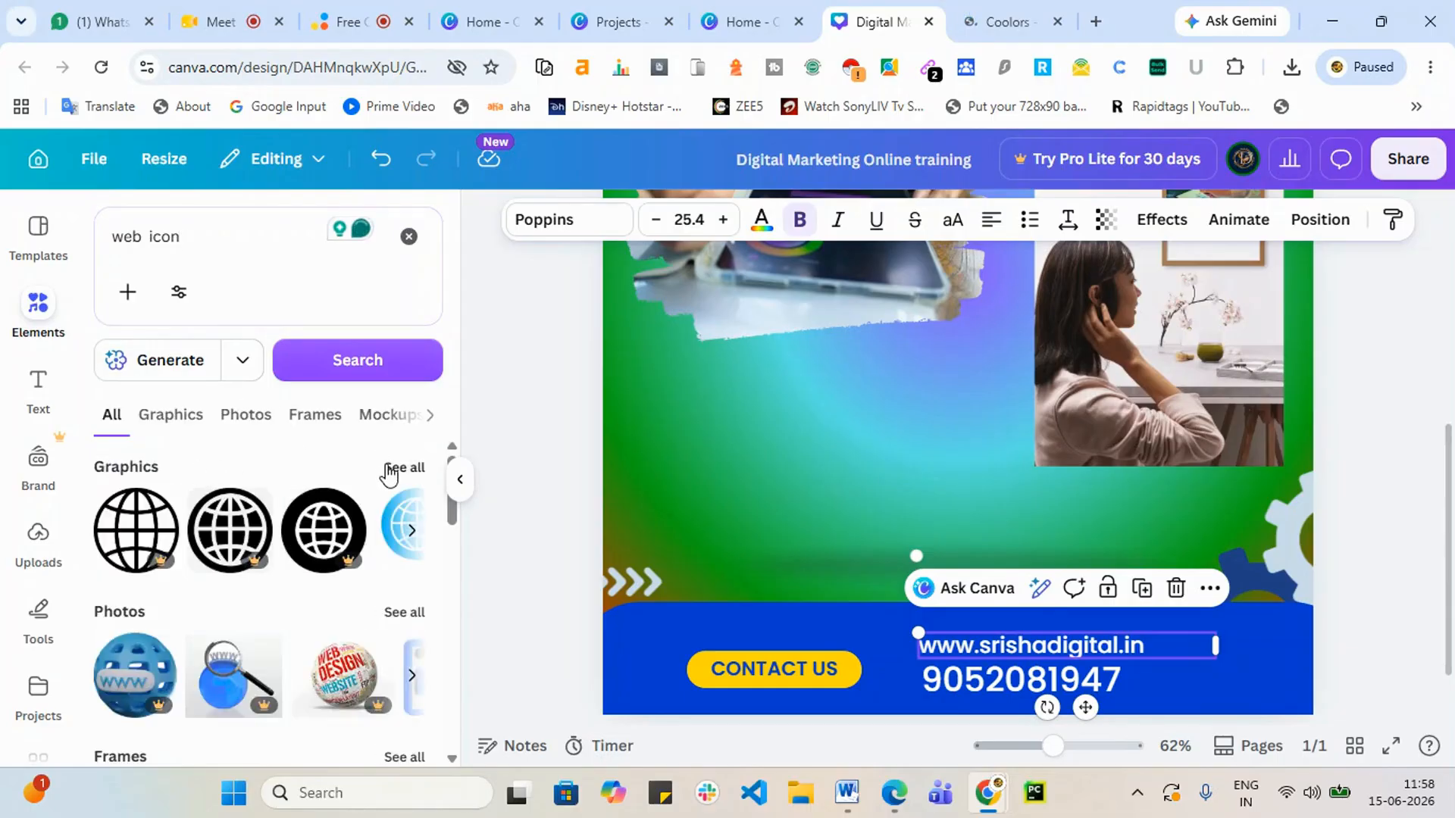
pyautogui.click(391, 469)
pyautogui.scroll(-2, 289, 571)
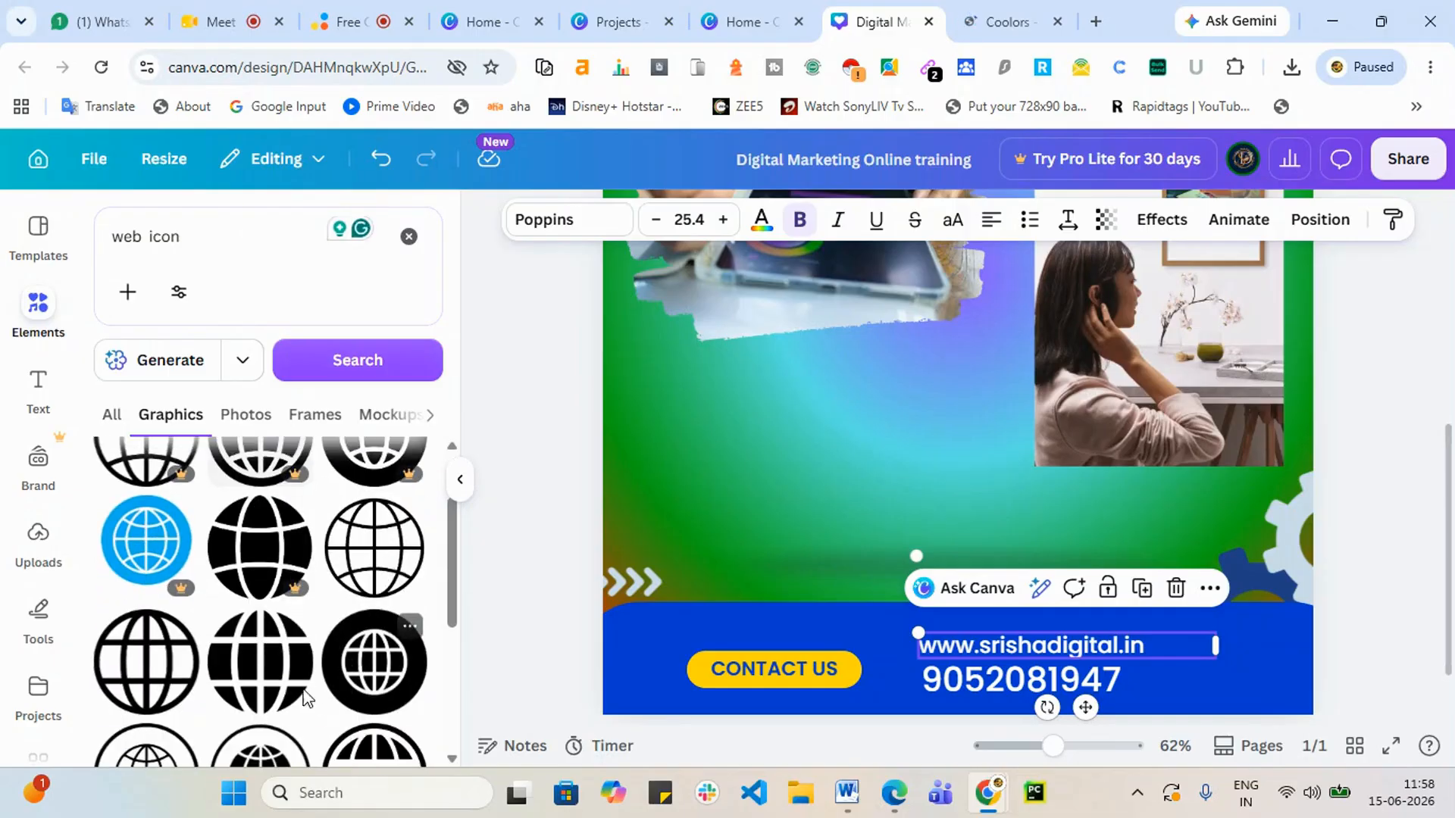
pyautogui.click(134, 671)
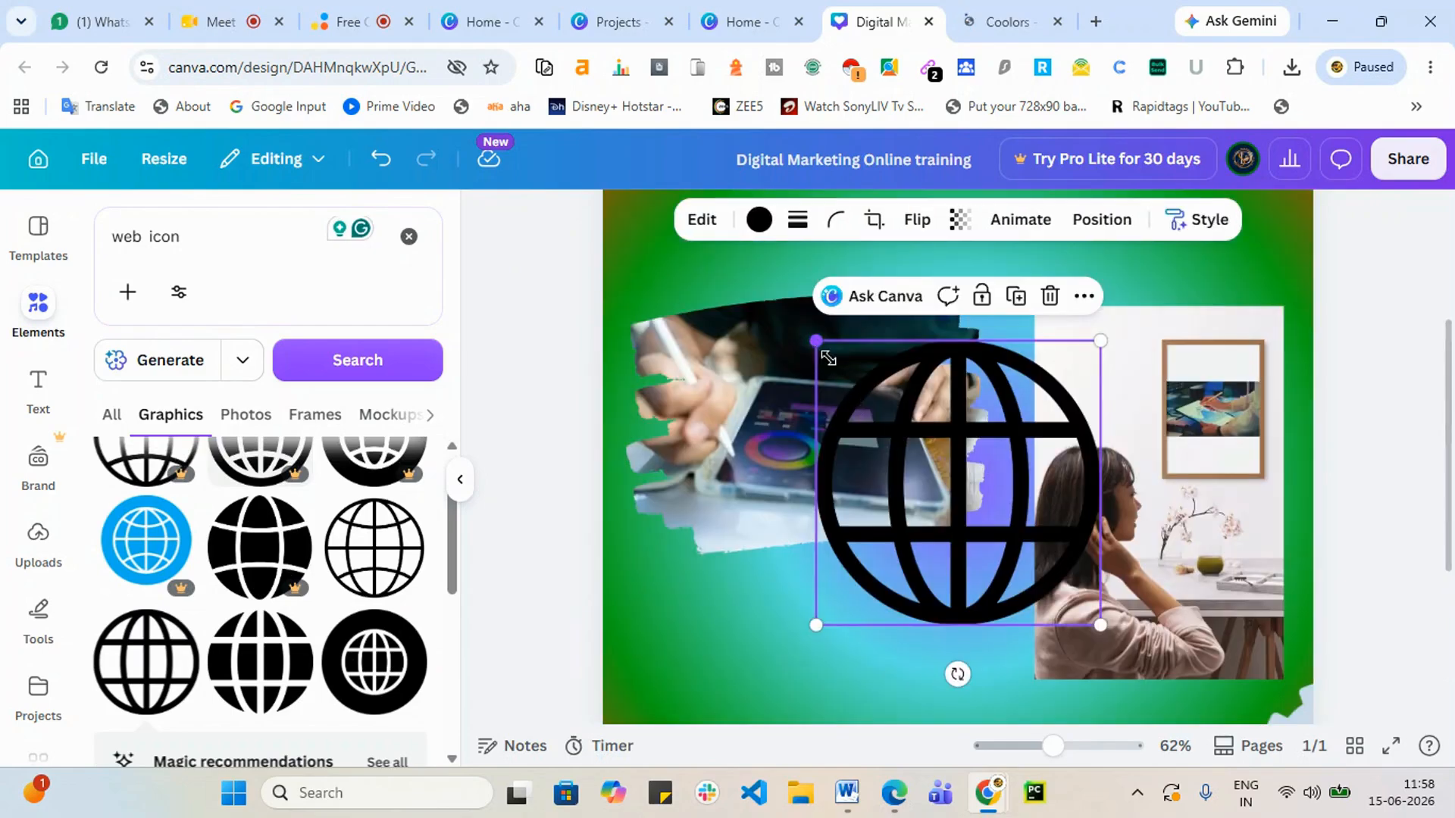
pyautogui.moveTo(828, 358); pyautogui.dragTo(1038, 616)
pyautogui.scroll(-3, 1109, 468)
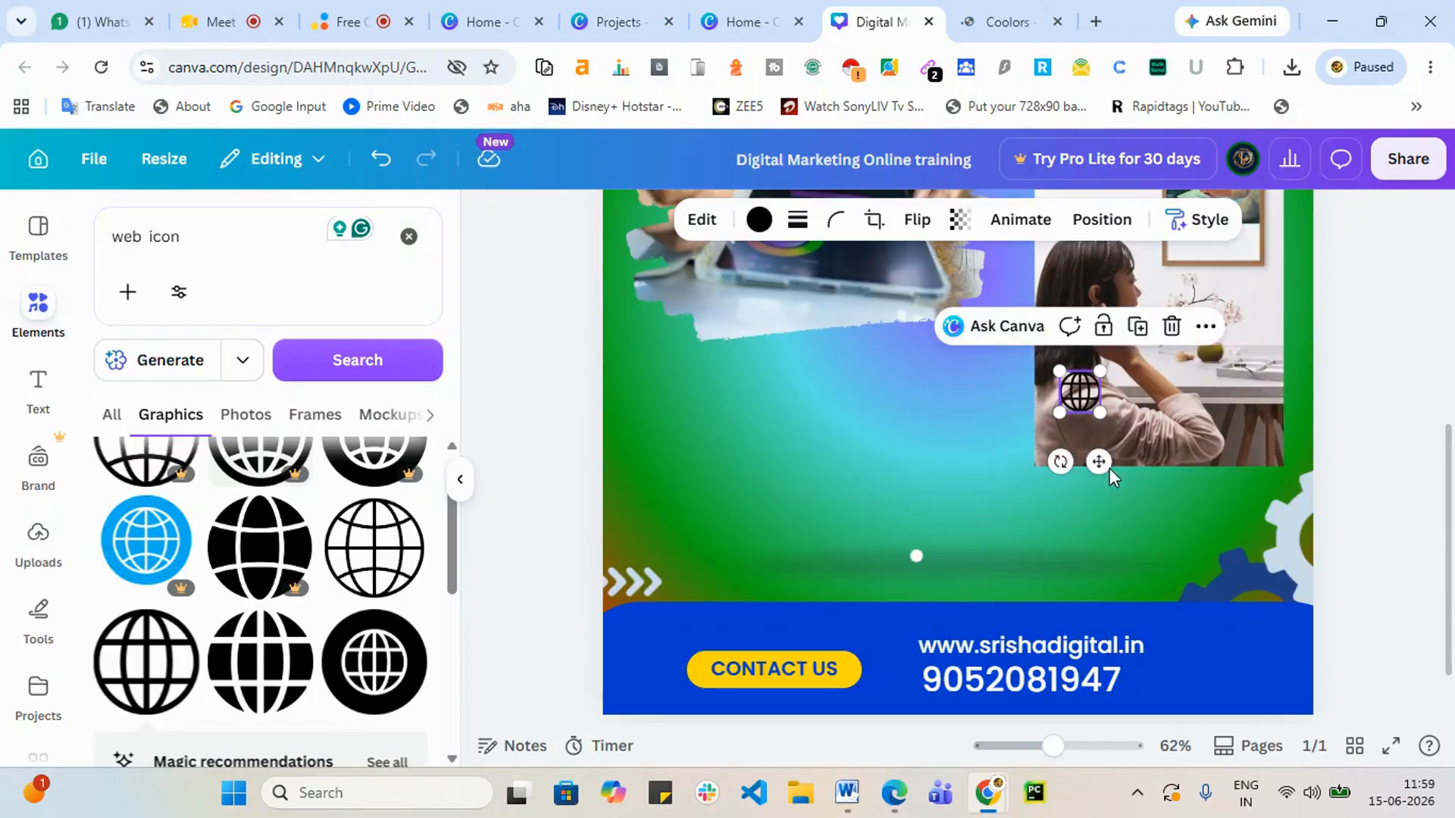
pyautogui.moveTo(1076, 390); pyautogui.dragTo(887, 644)
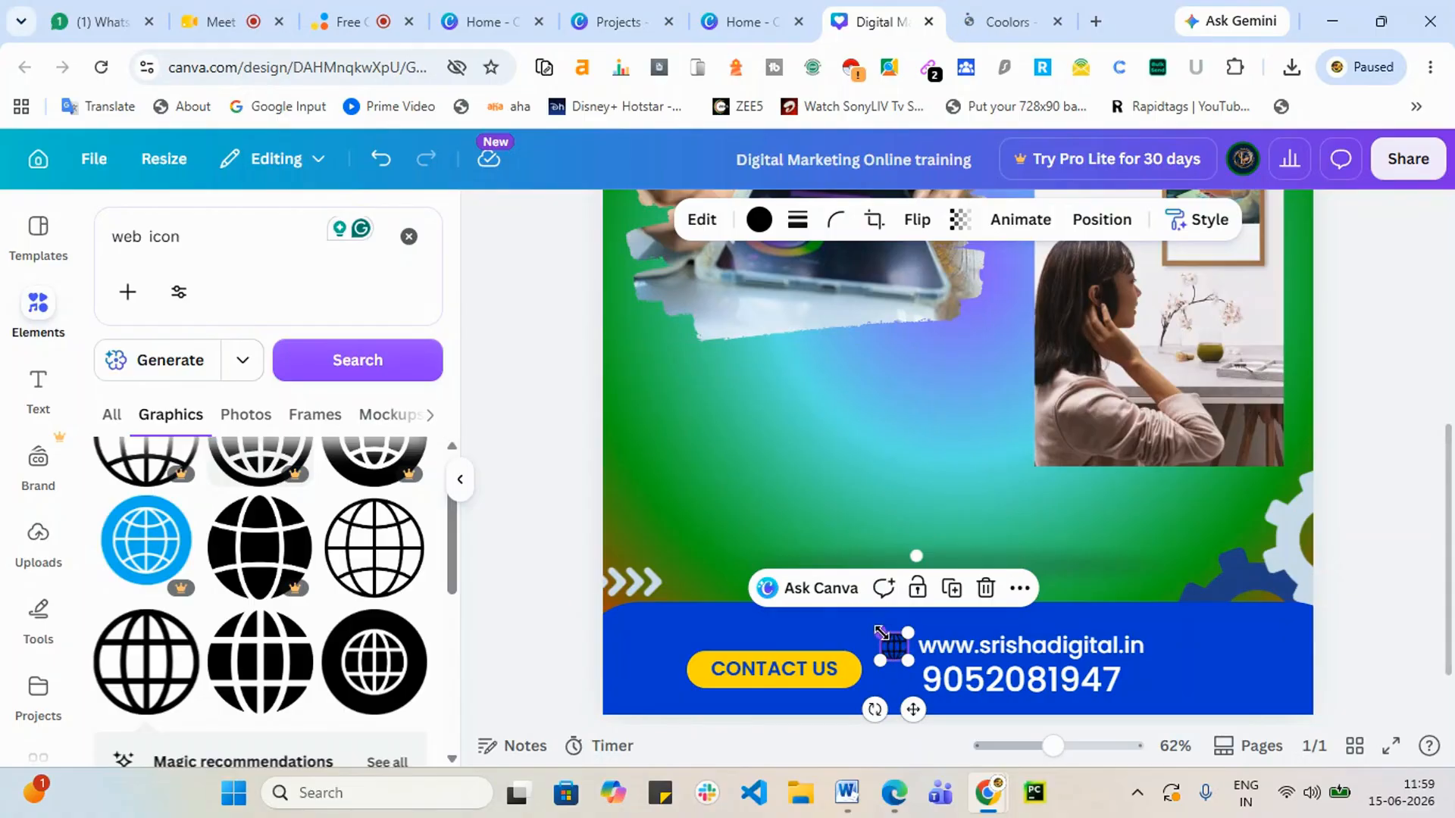
pyautogui.moveTo(888, 643); pyautogui.dragTo(878, 632)
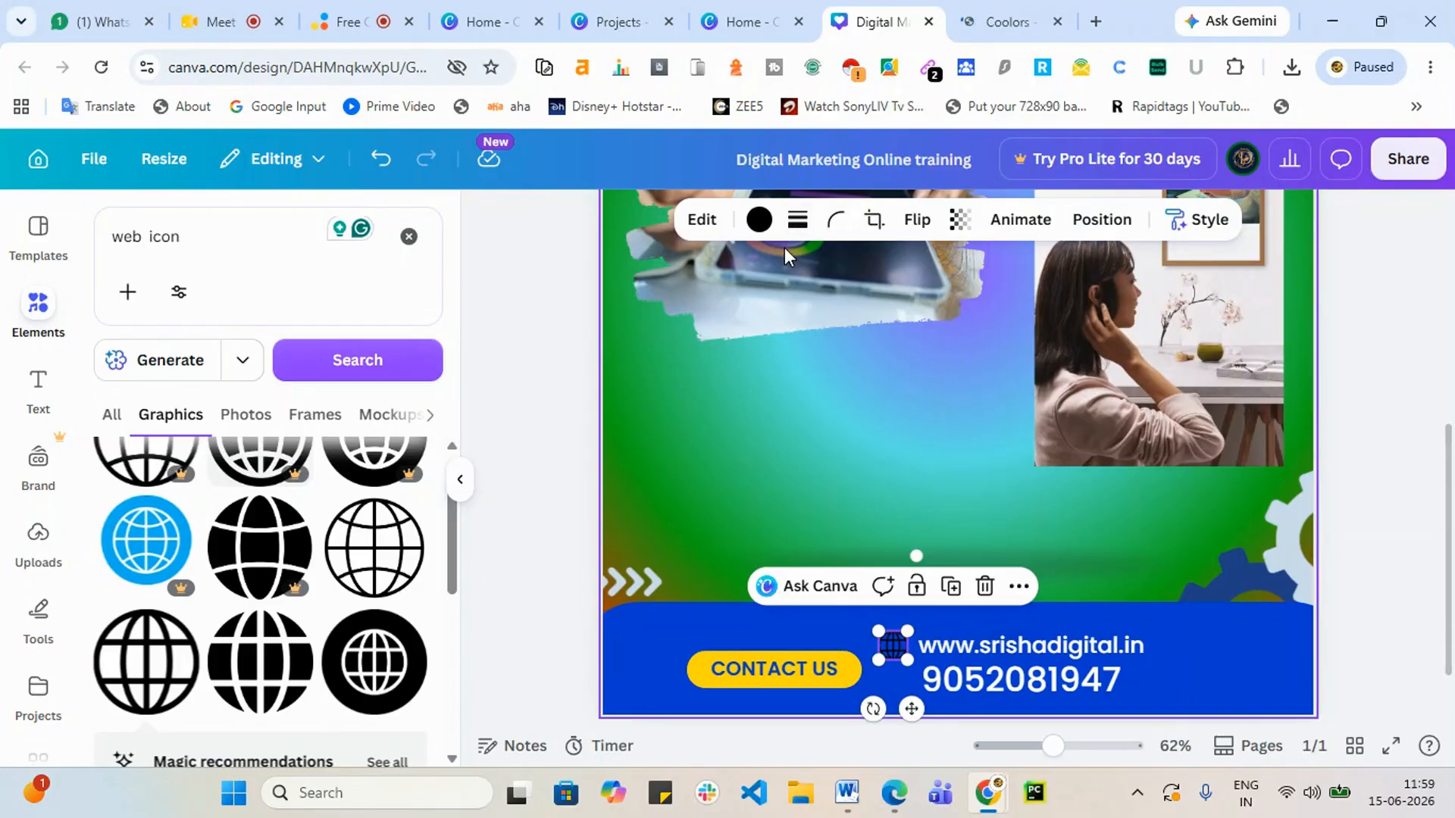
# Step: Turn the globe icon white and clear the old 'web icon' search
pyautogui.click(763, 224)
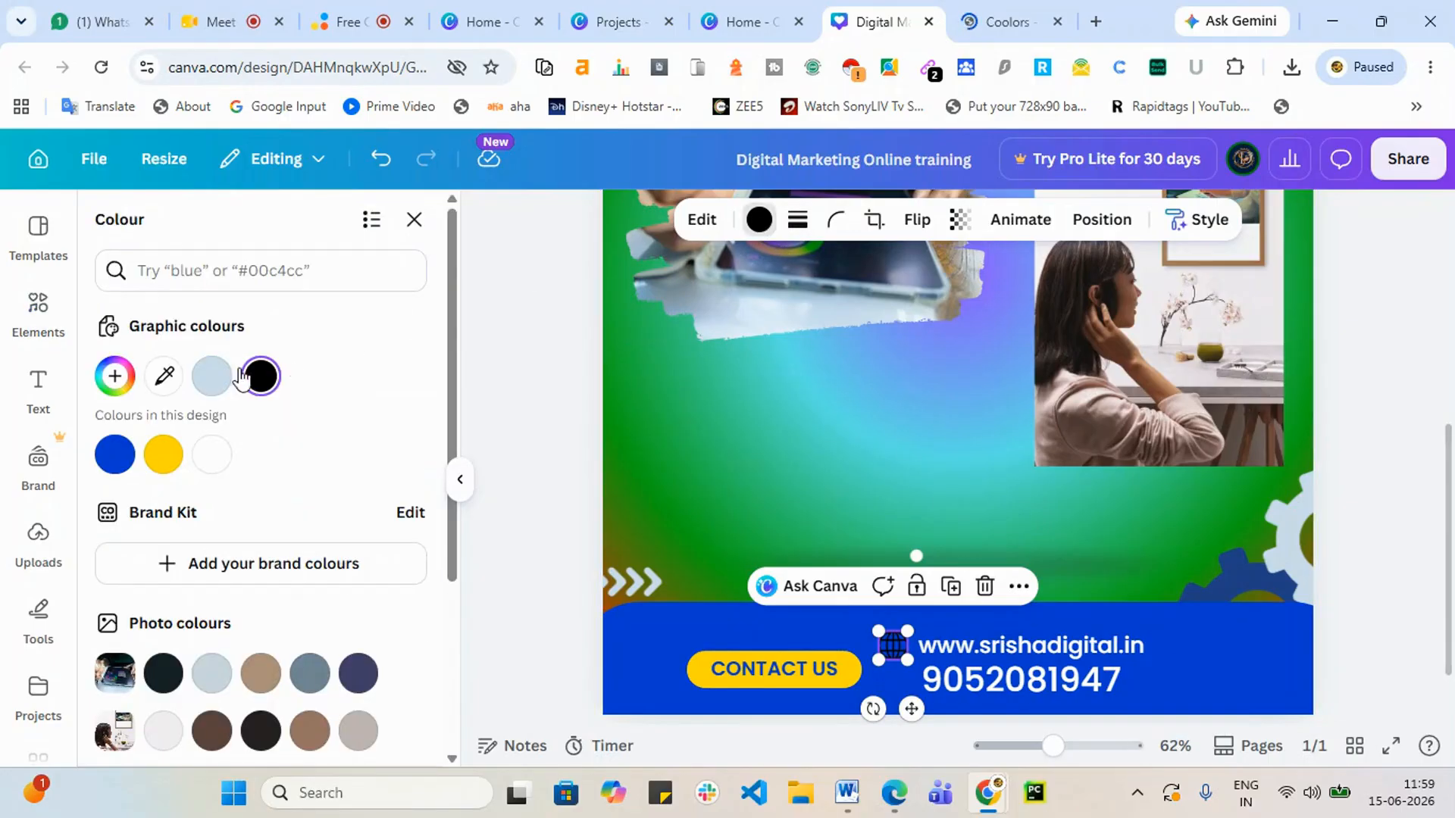
pyautogui.click(211, 455)
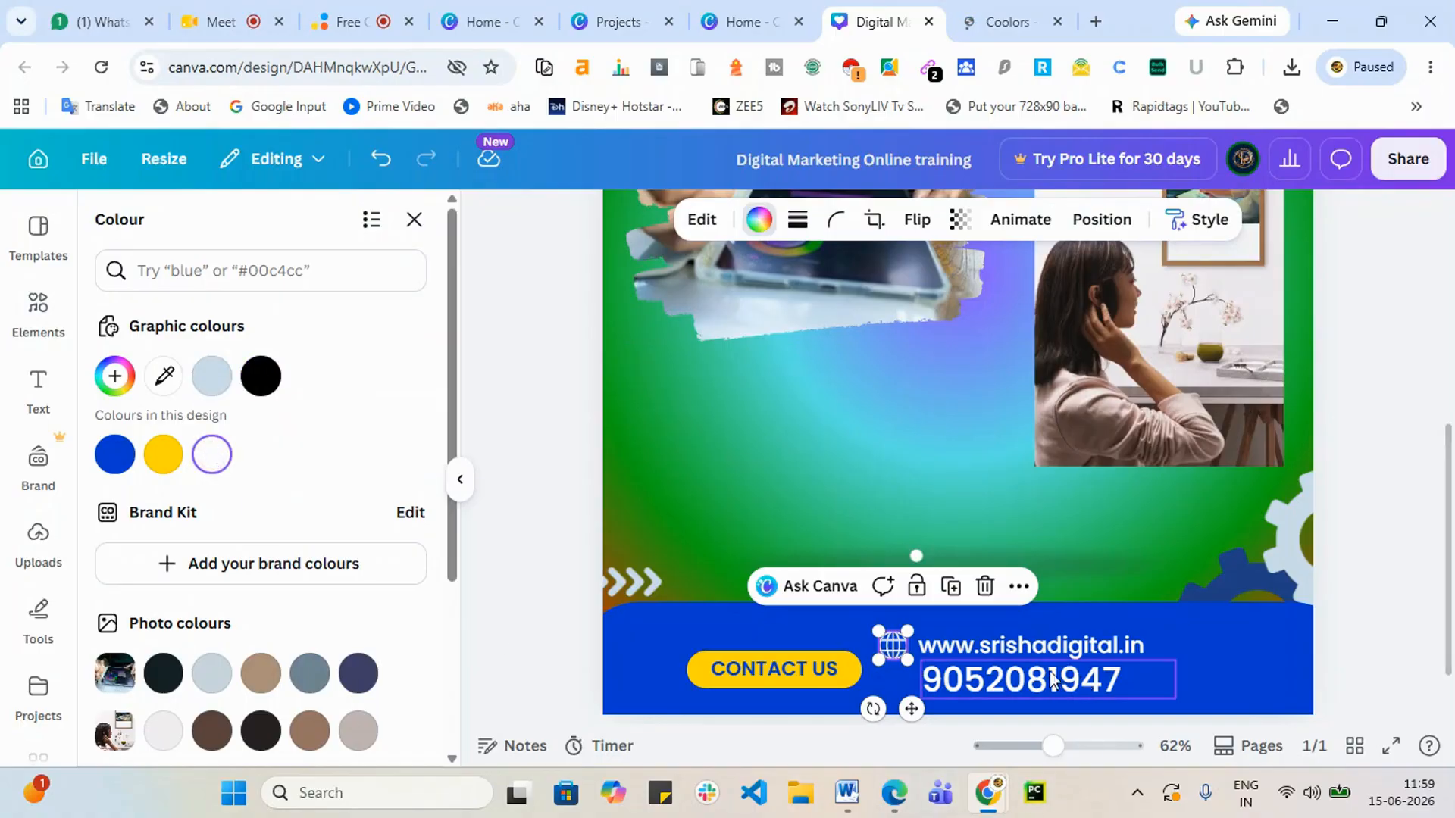
pyautogui.click(416, 223)
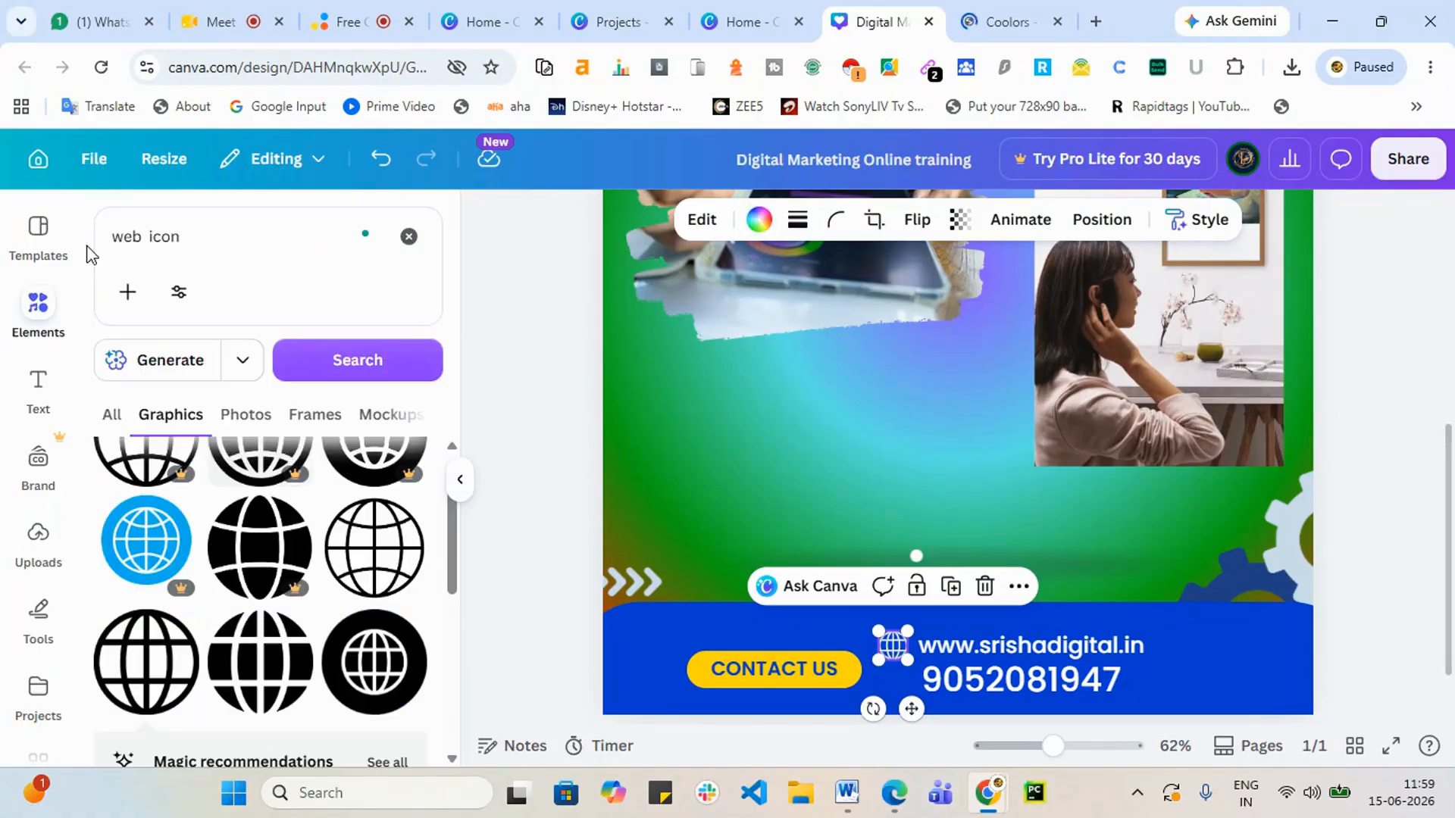
pyautogui.moveTo(213, 240); pyautogui.dragTo(115, 242)
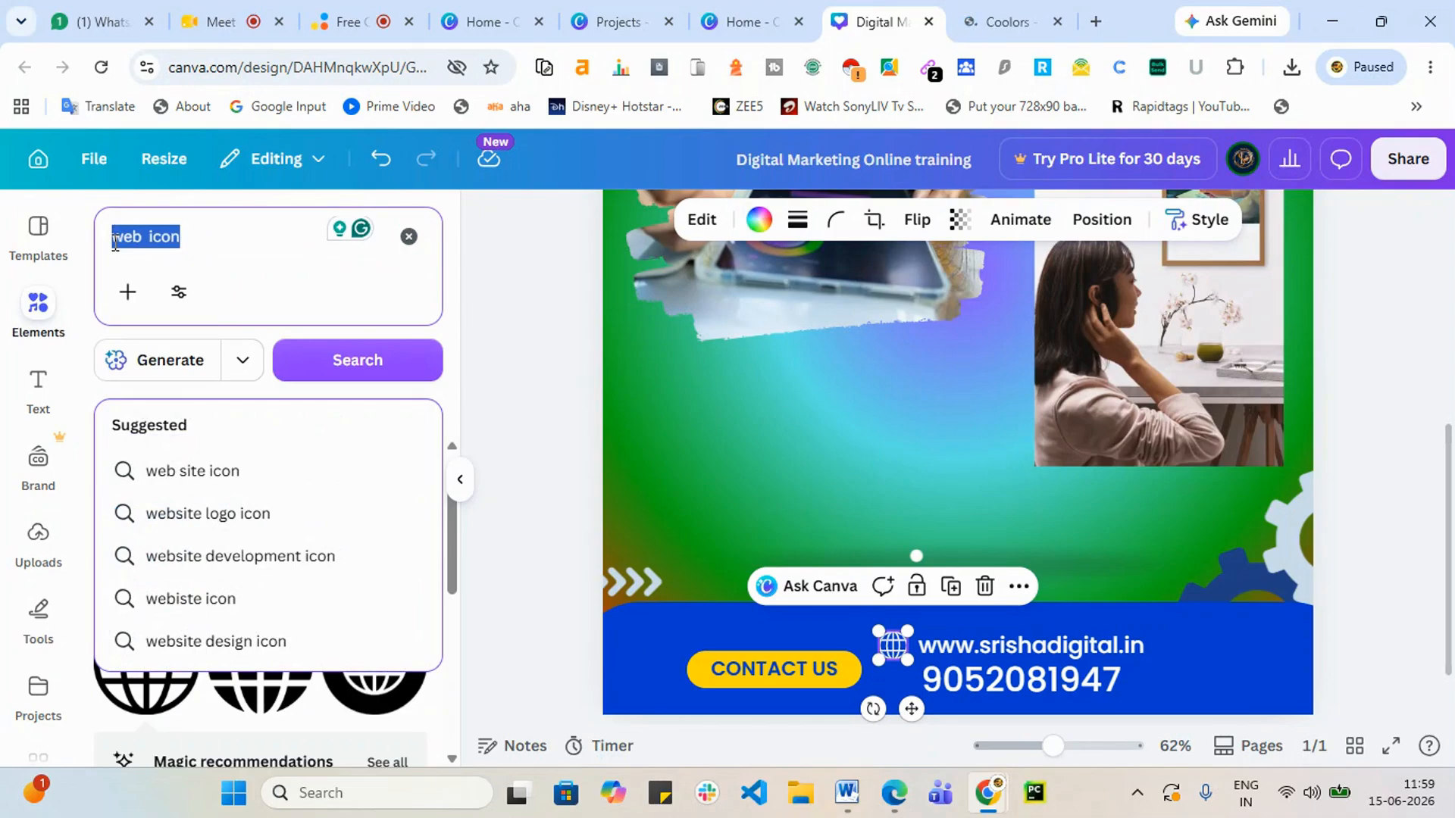
pyautogui.press('BackSpace')
# Step: Search 'mobile ico' and add the circled phone outline icon to the design
pyautogui.write('mob')
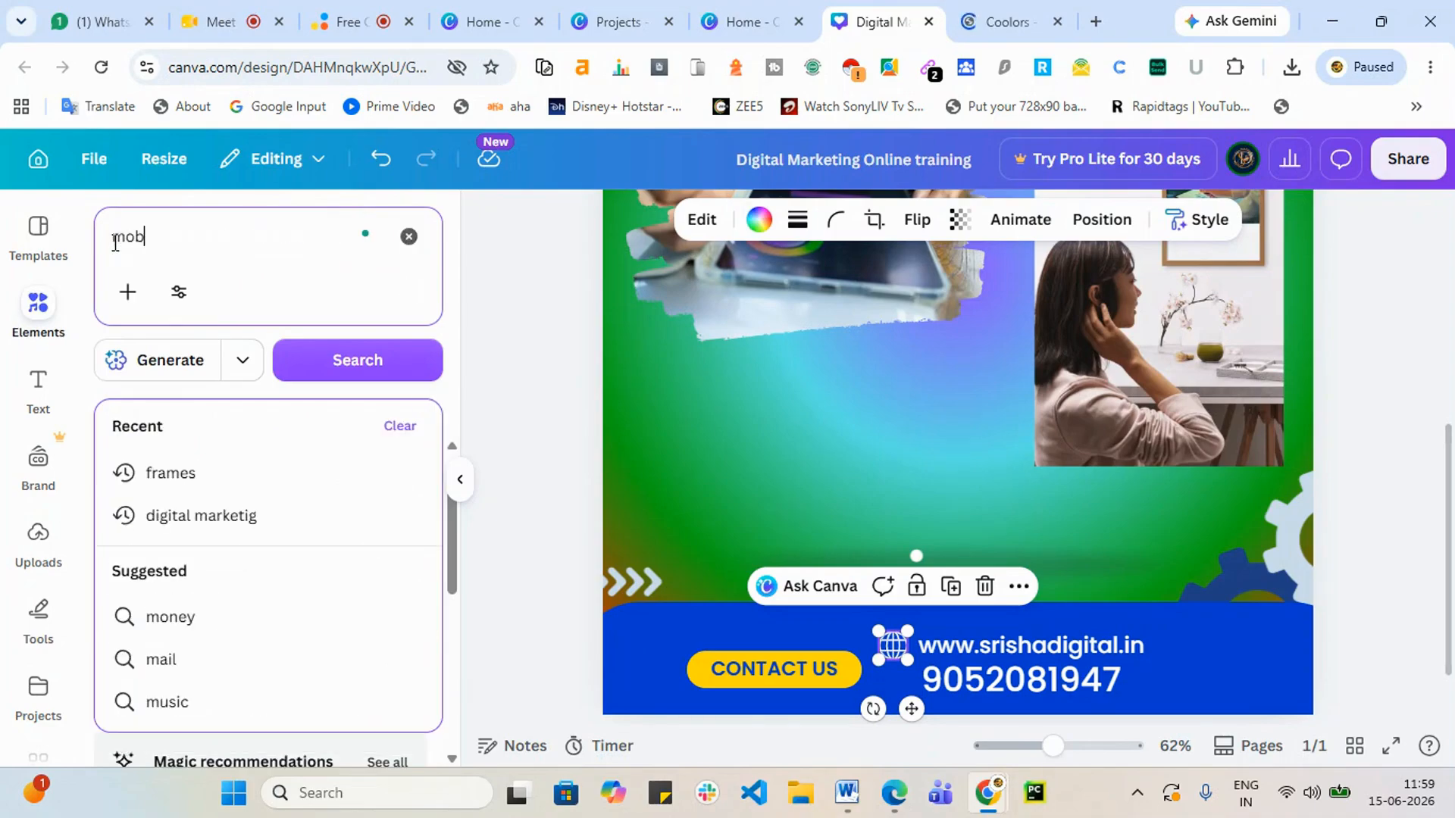
pyautogui.write('il')
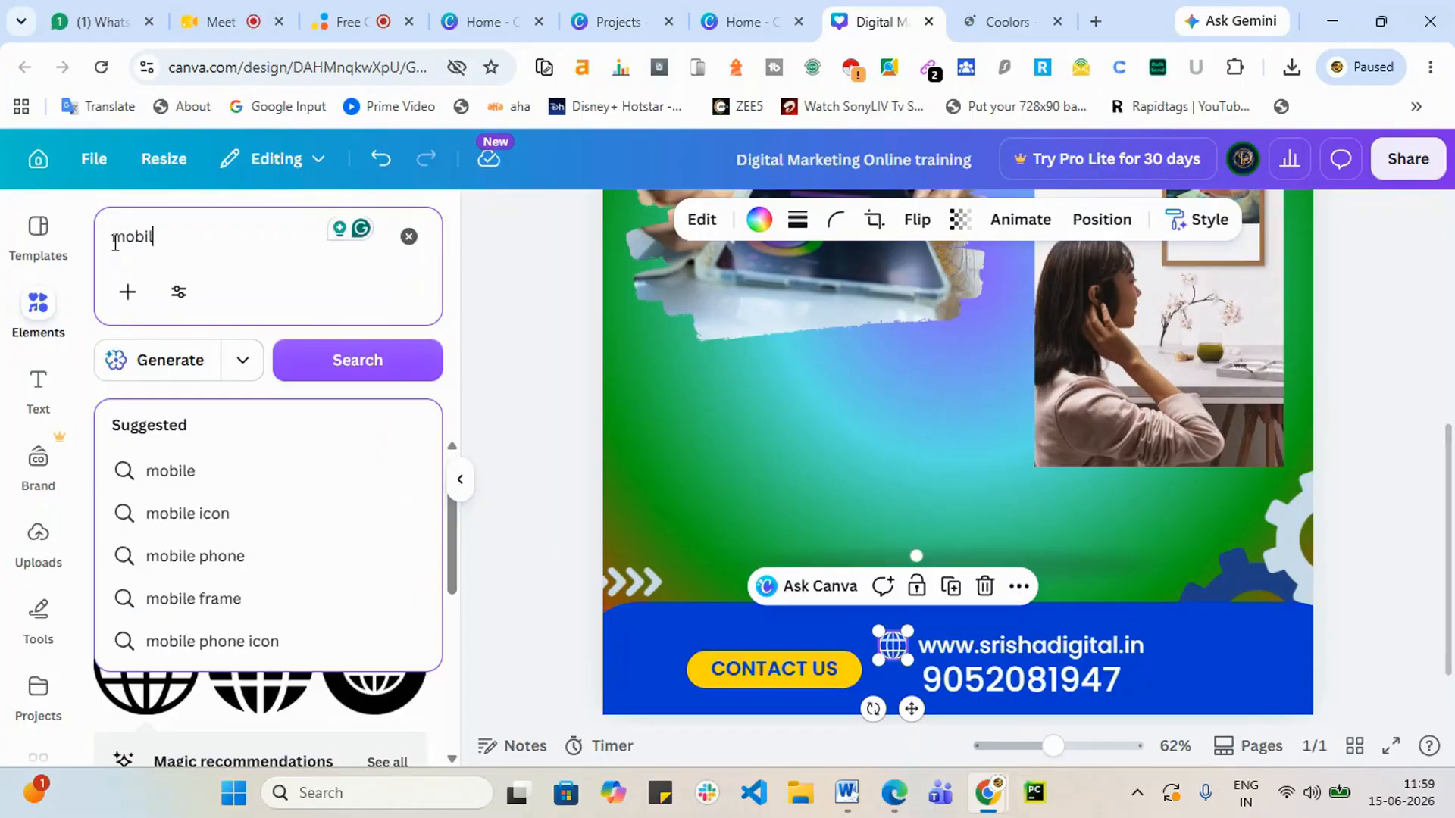
pyautogui.write('e icon')
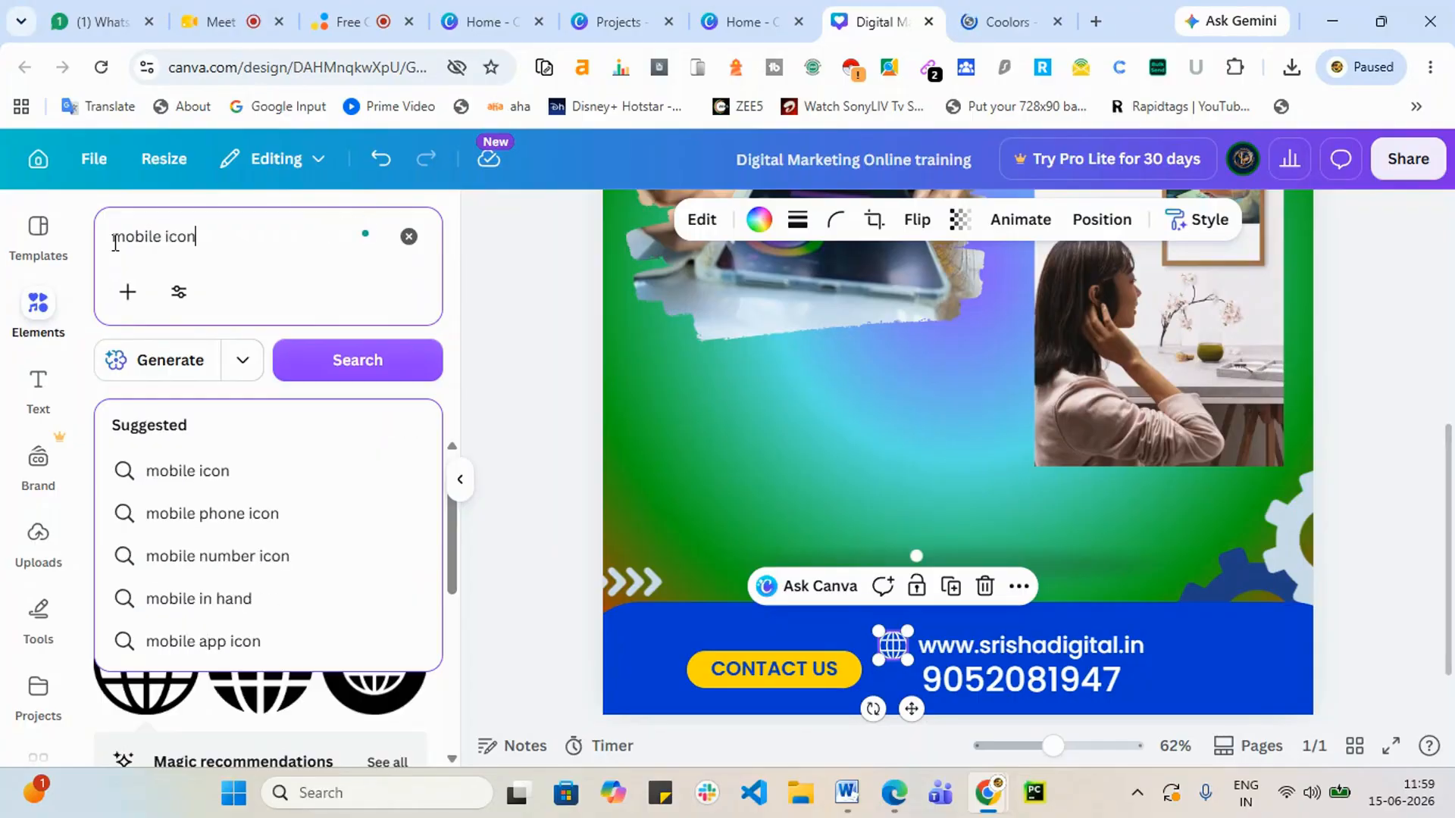
pyautogui.press('Return')
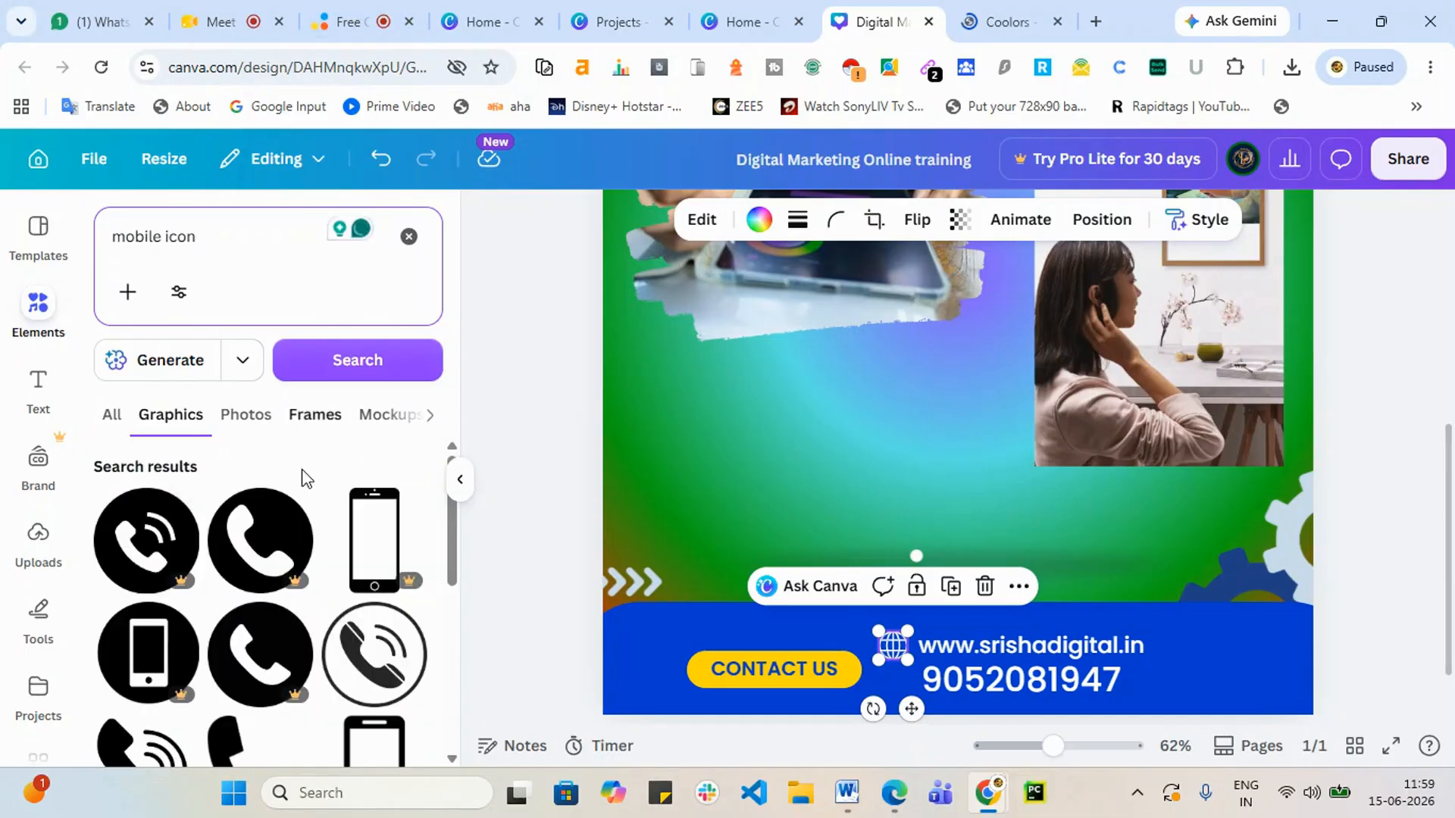
pyautogui.scroll(-3, 250, 606)
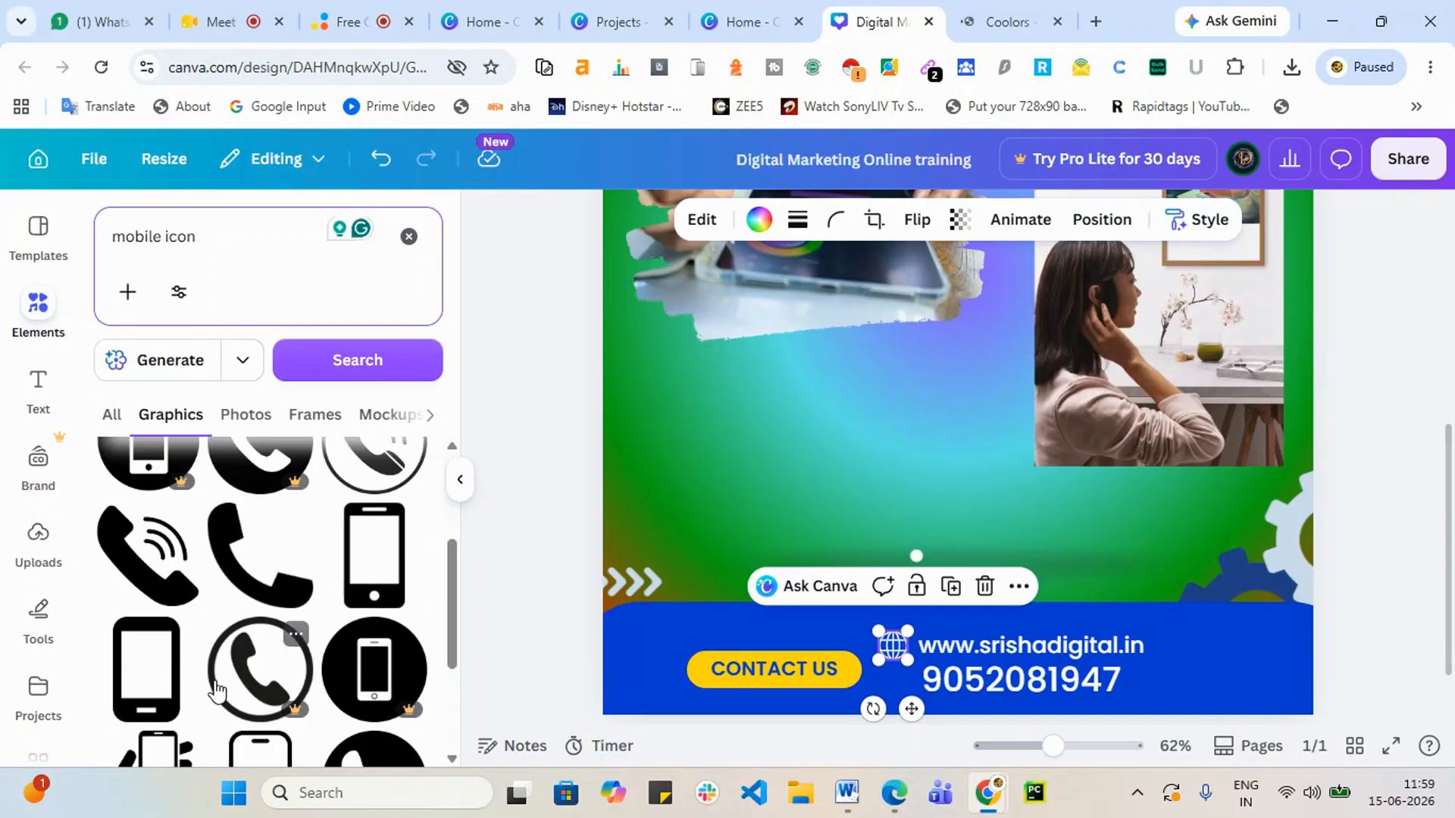
pyautogui.scroll(-4, 216, 690)
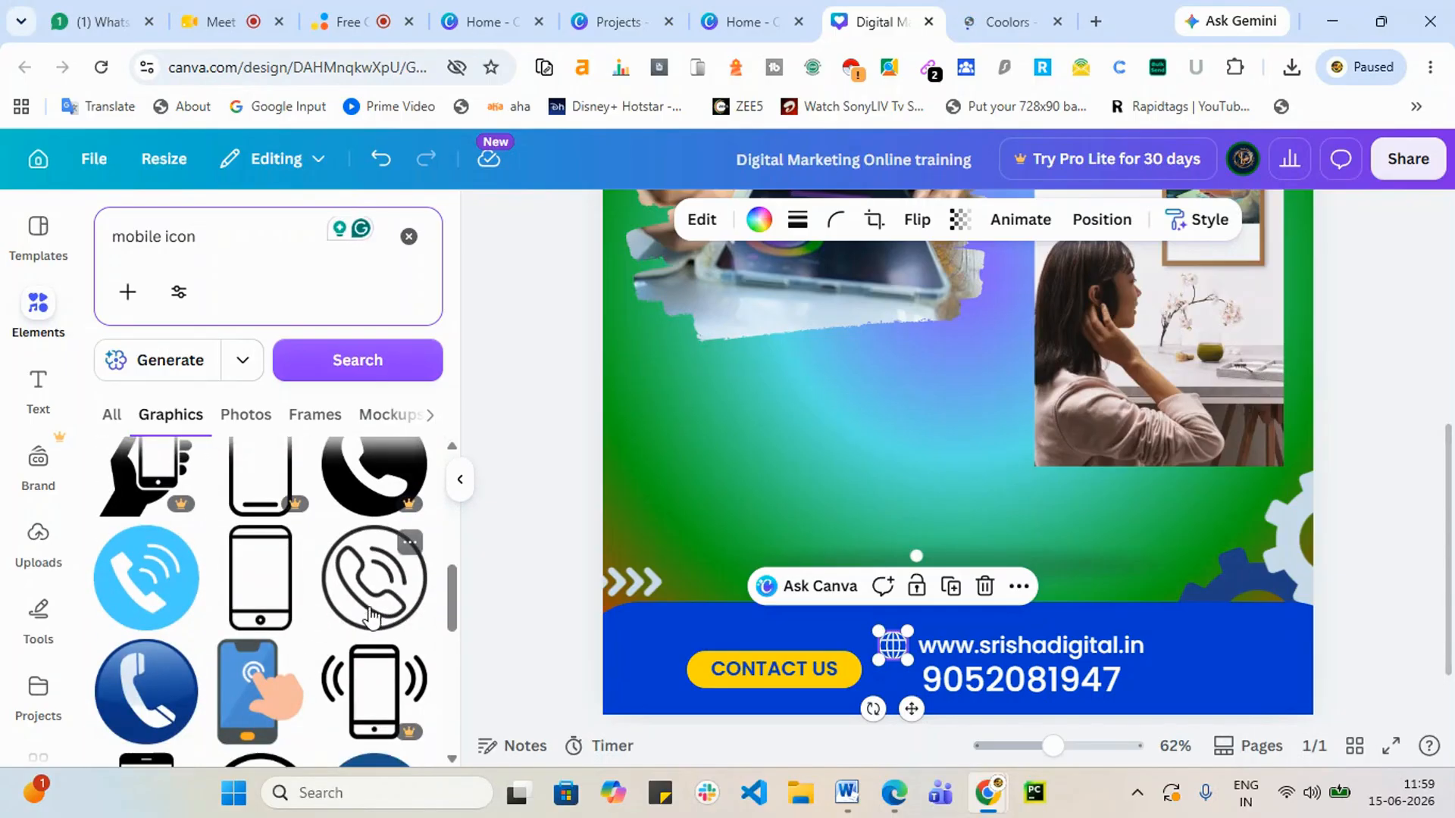
pyautogui.scroll(5, 356, 644)
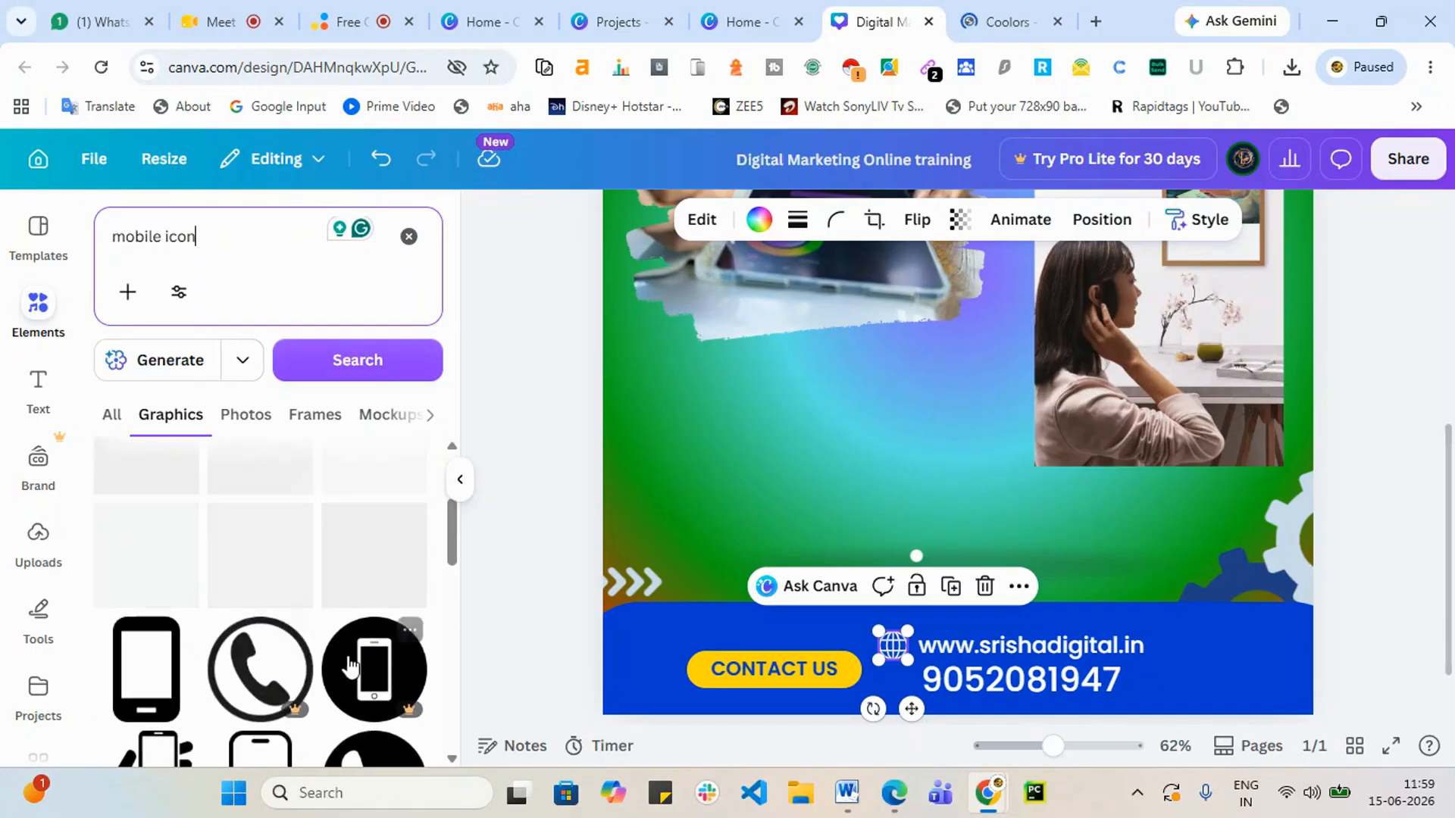
pyautogui.scroll(-3, 348, 667)
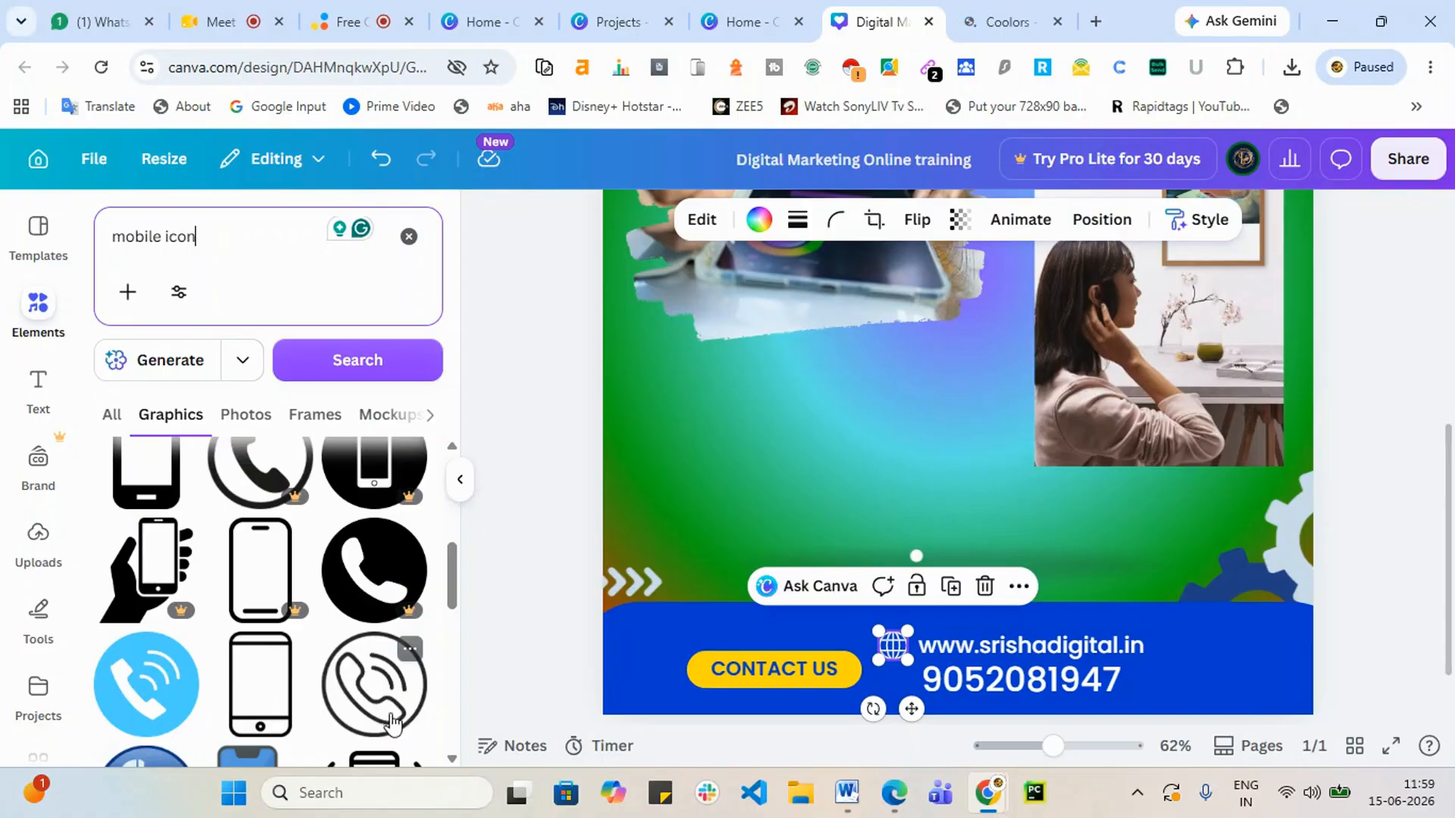
pyautogui.scroll(-2, 390, 723)
pyautogui.click(384, 623)
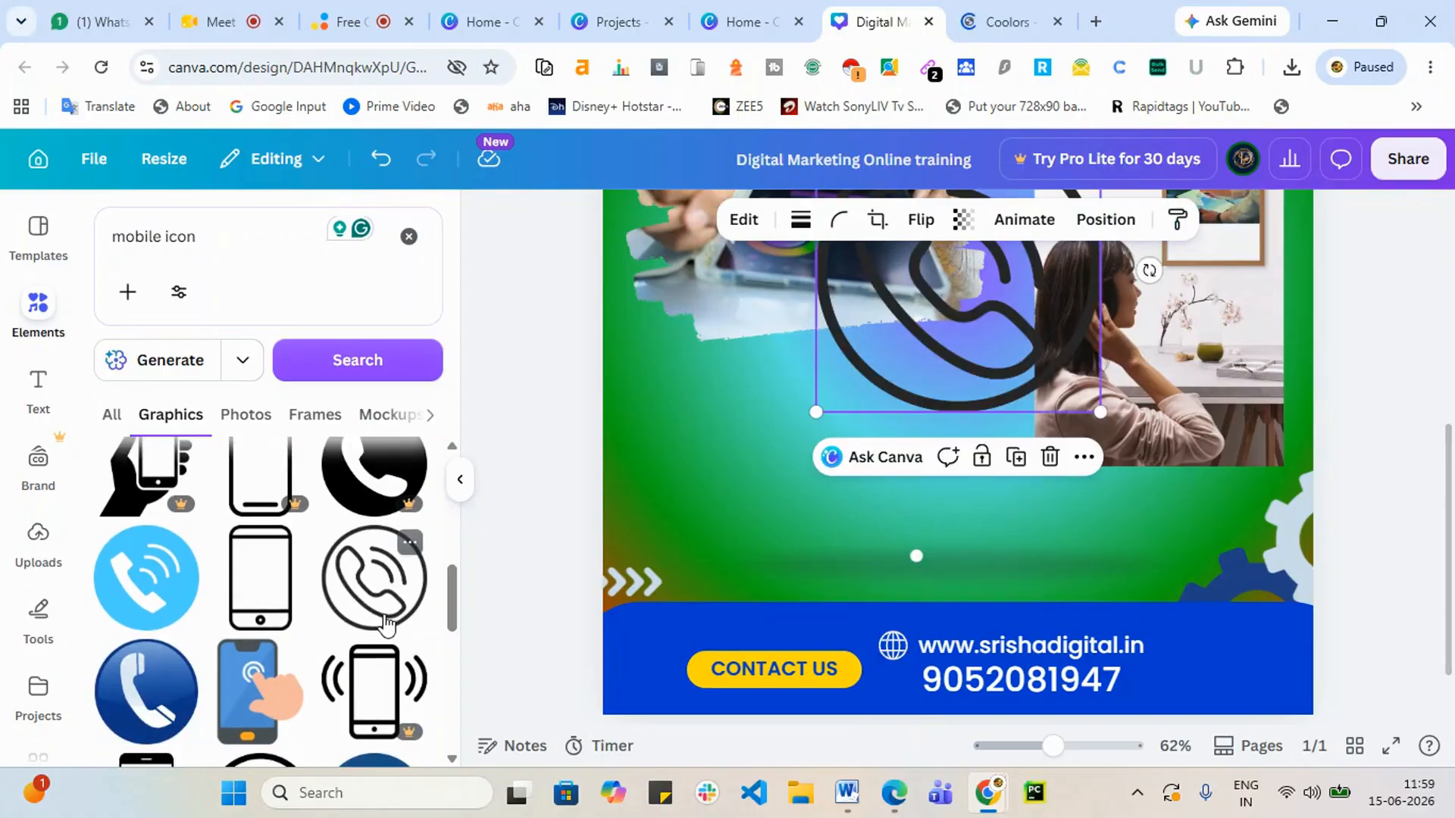
pyautogui.scroll(3, 1029, 344)
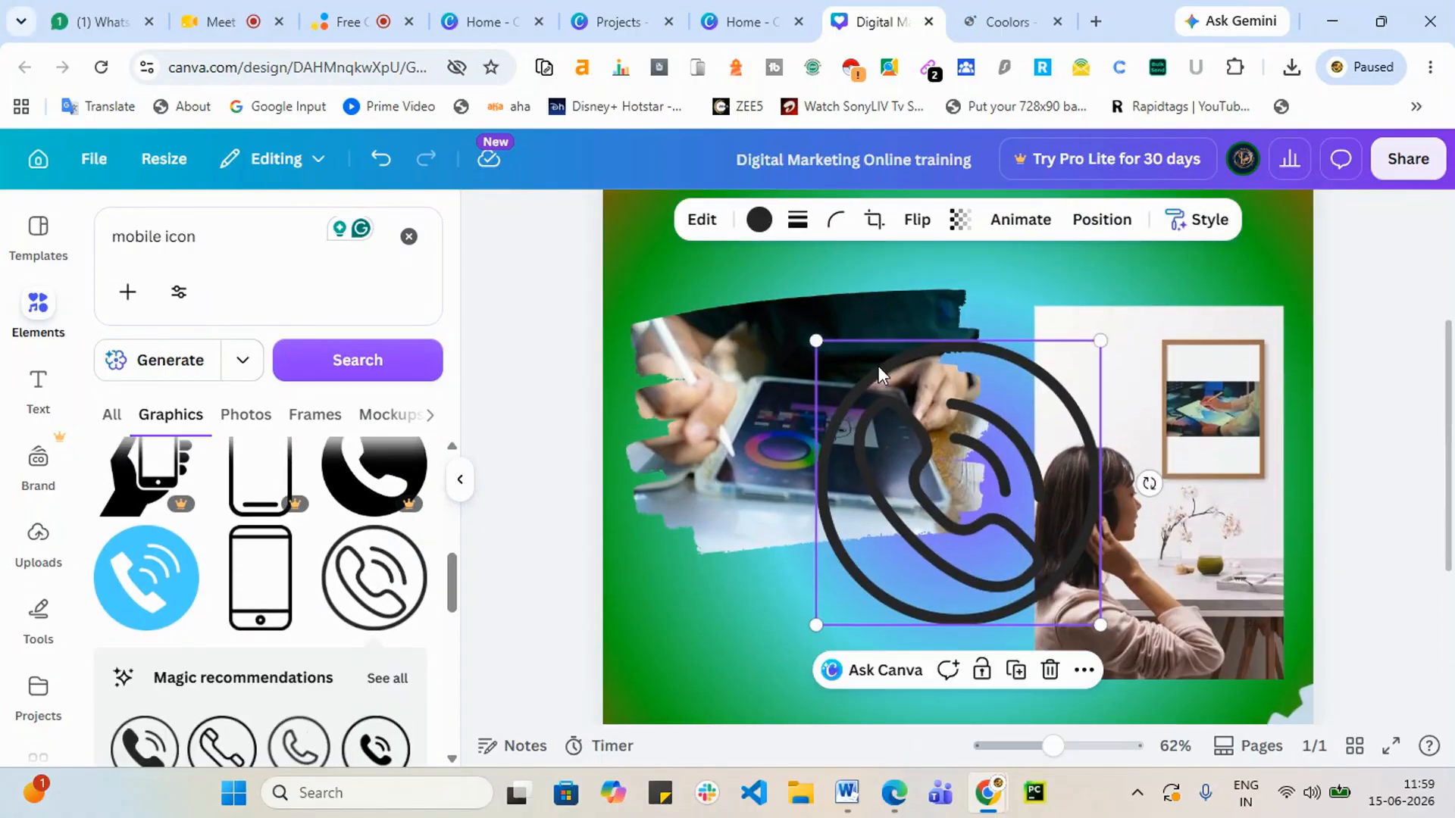
# Step: Shrink the phone icon, place it beside the phone number, and colour it white
pyautogui.moveTo(810, 336); pyautogui.dragTo(1058, 581)
pyautogui.scroll(-4, 1451, 567)
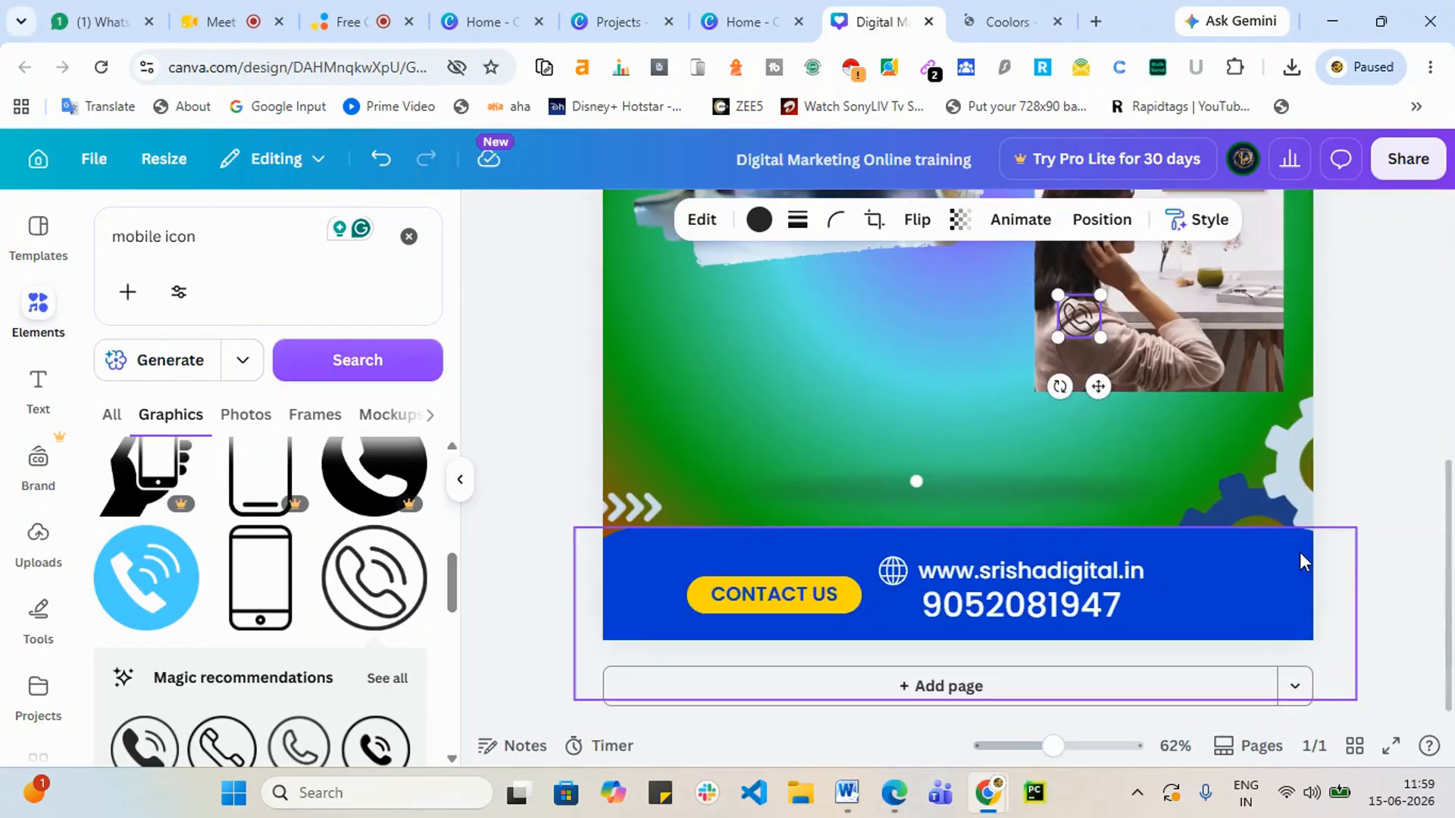
pyautogui.moveTo(1070, 334); pyautogui.dragTo(884, 599)
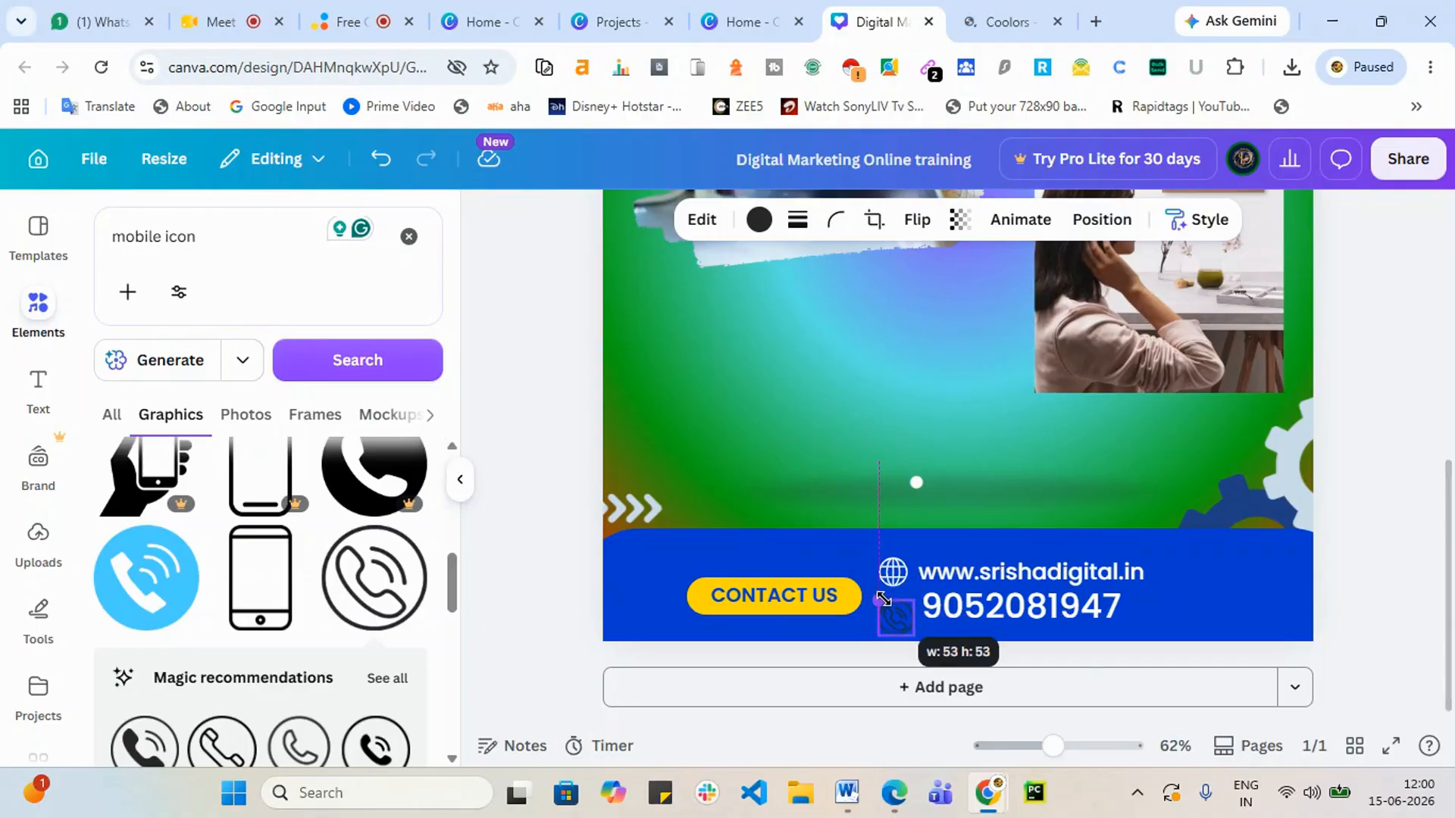
pyautogui.click(756, 226)
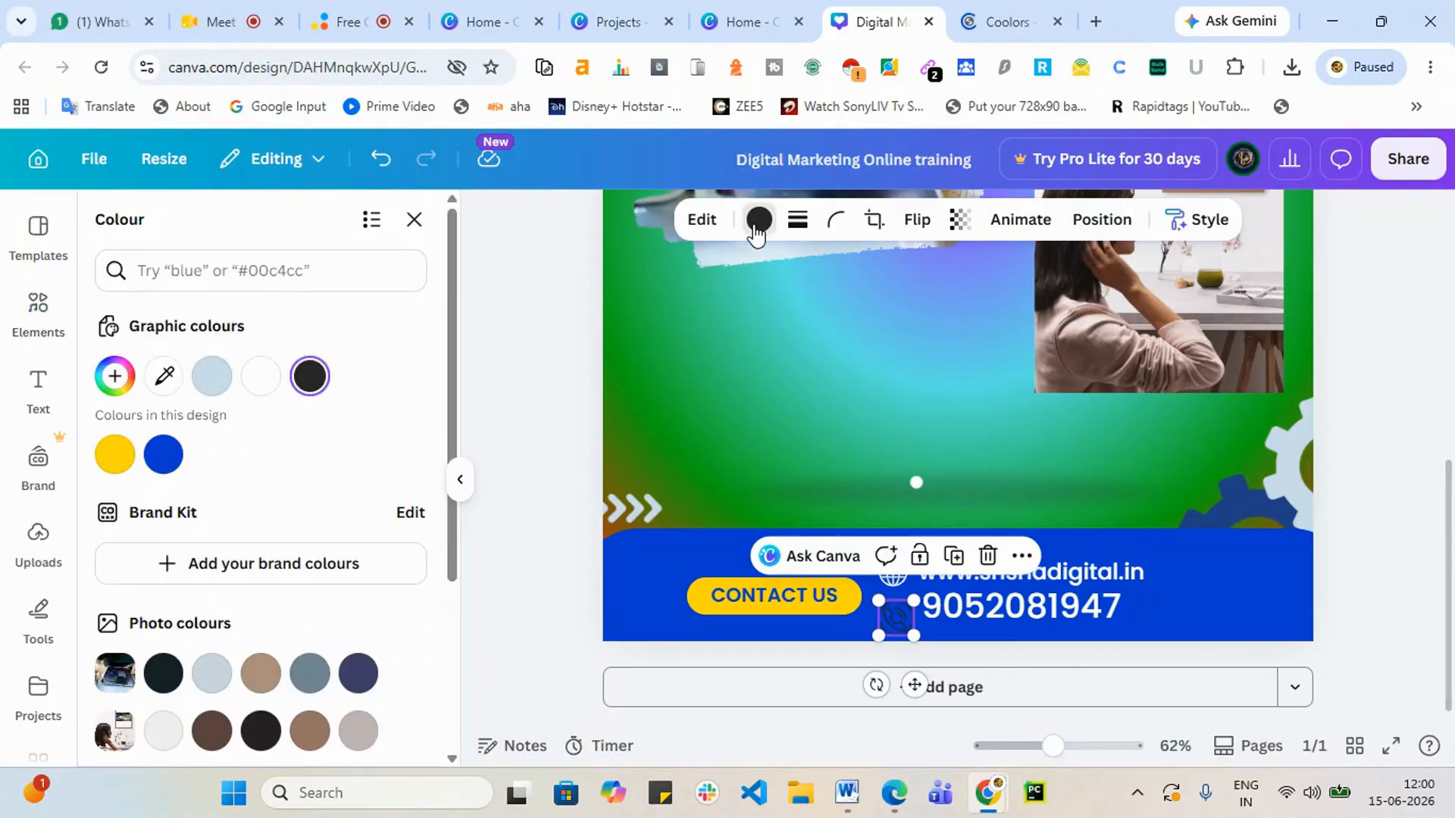
pyautogui.click(261, 375)
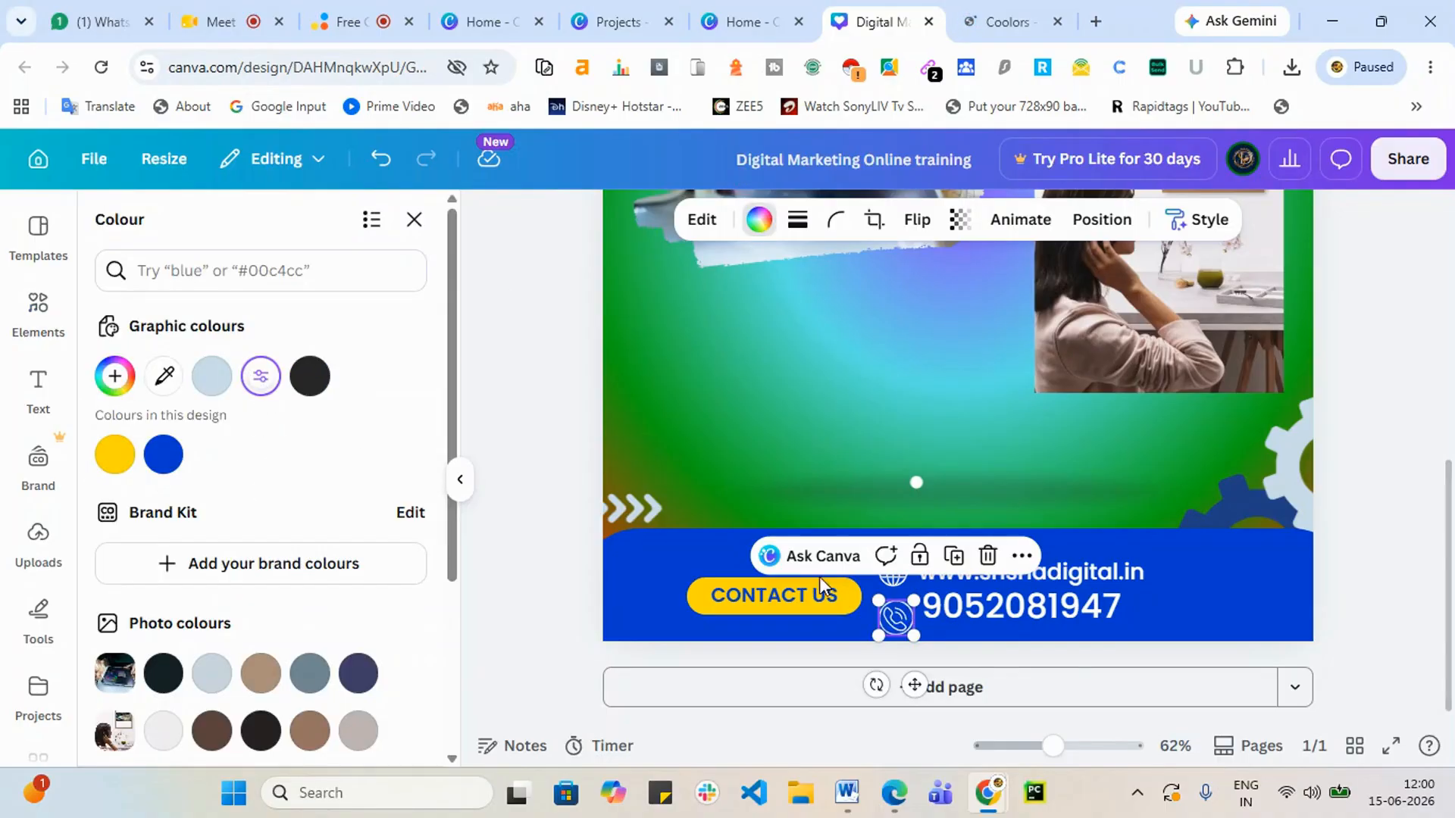
pyautogui.click(1221, 612)
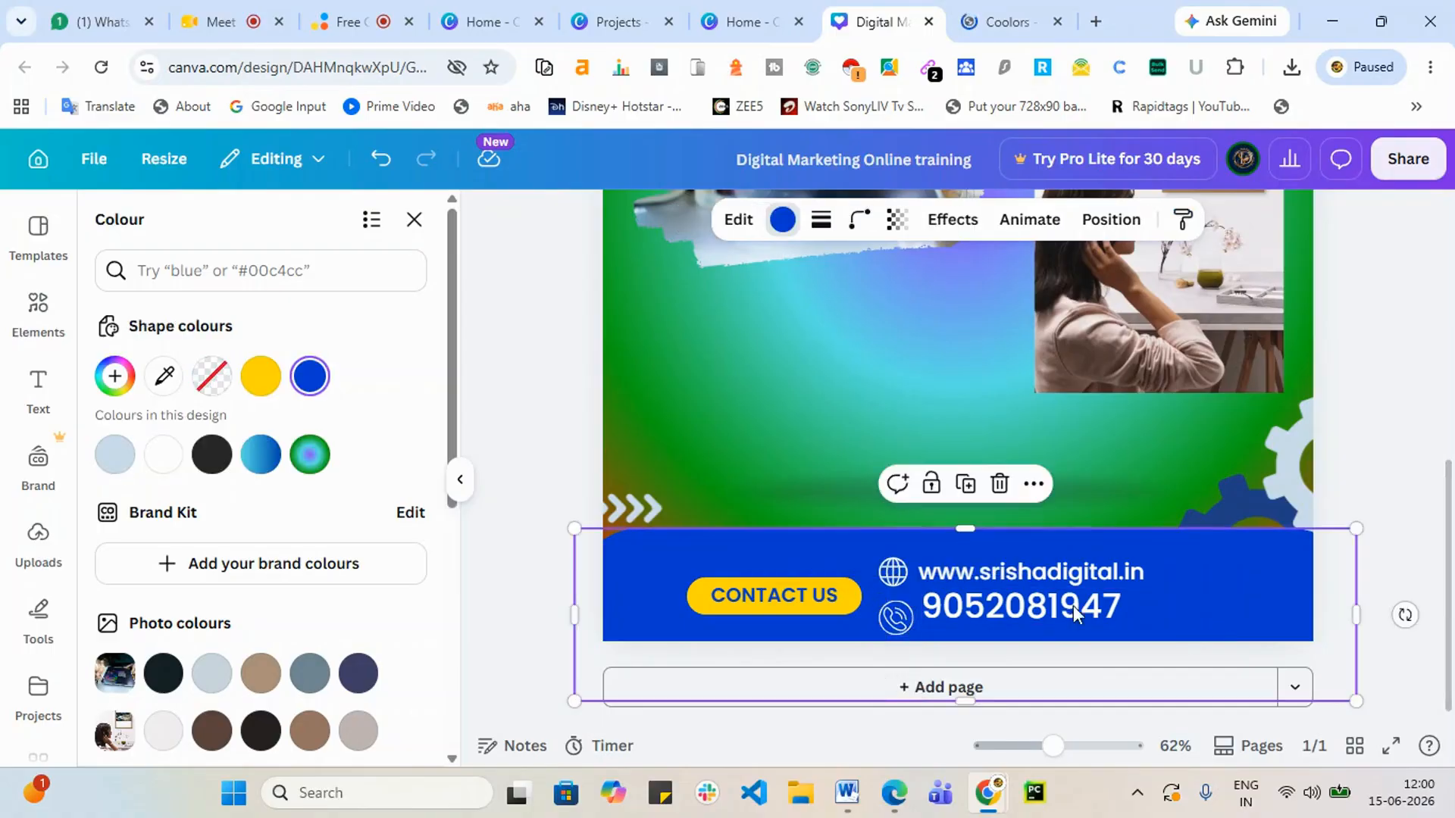
pyautogui.click(900, 613)
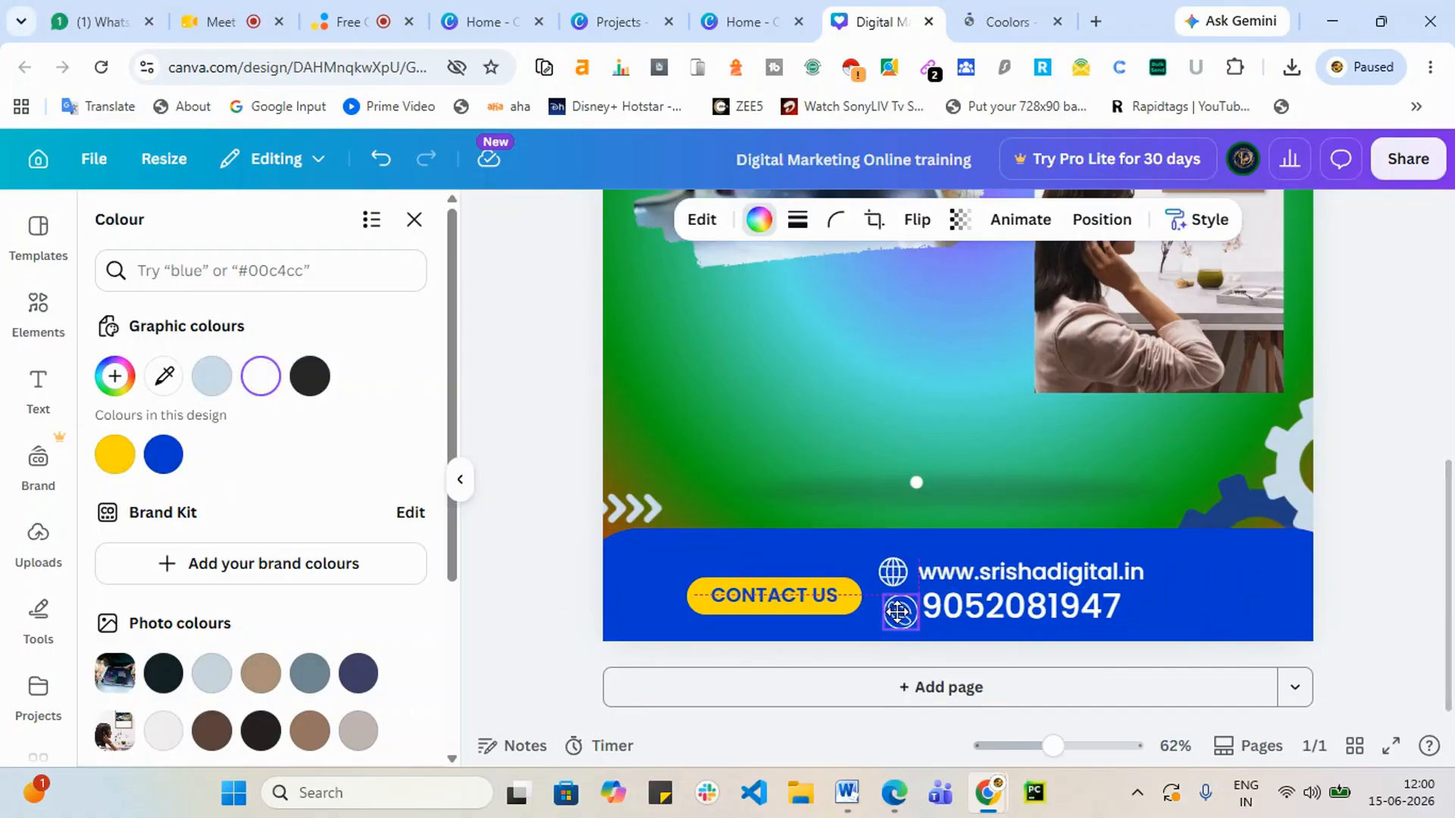
pyautogui.scroll(5, 821, 478)
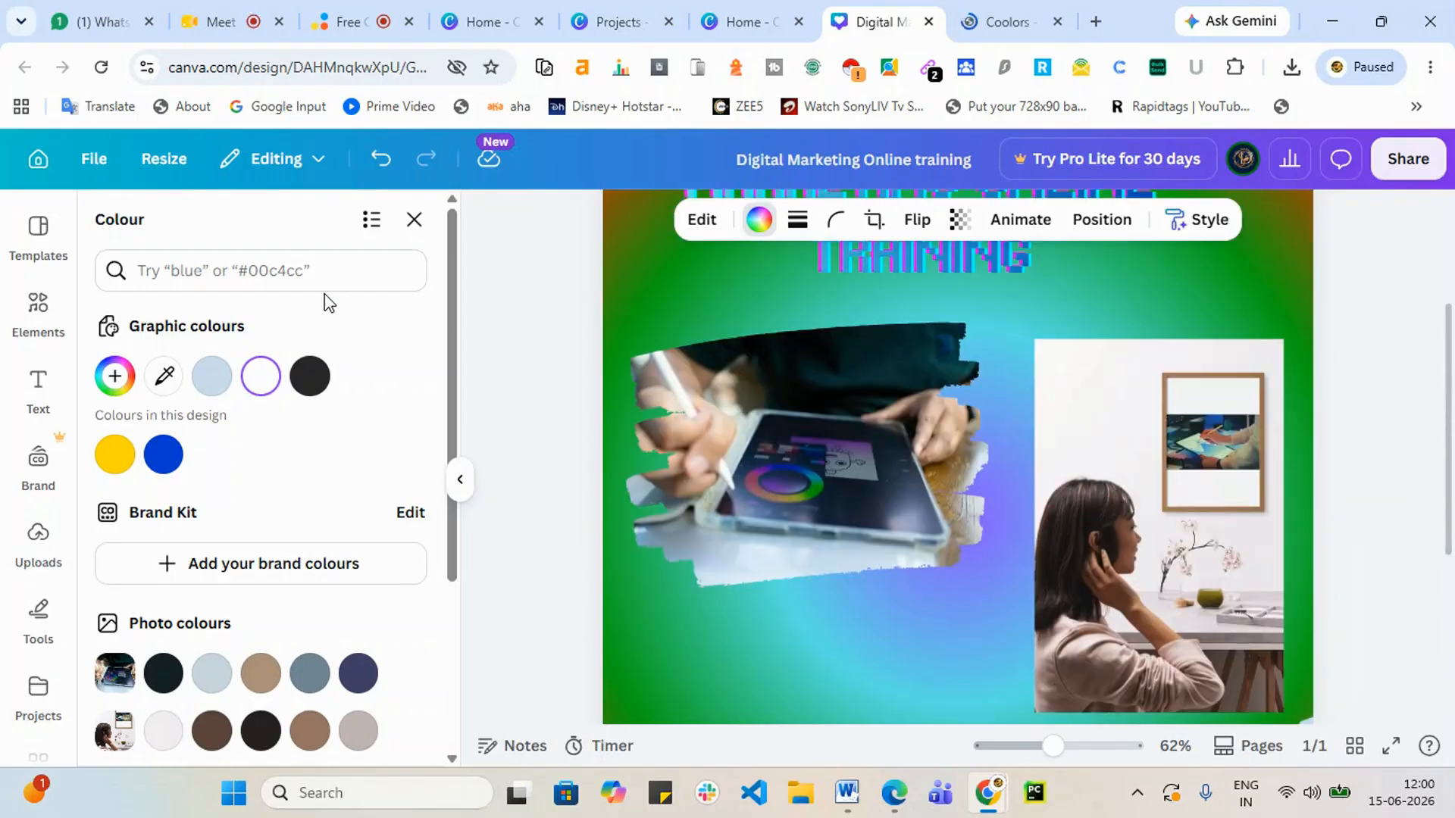
# Step: Search Elements for 'light' and add the red glow graphic to the design
pyautogui.click(39, 318)
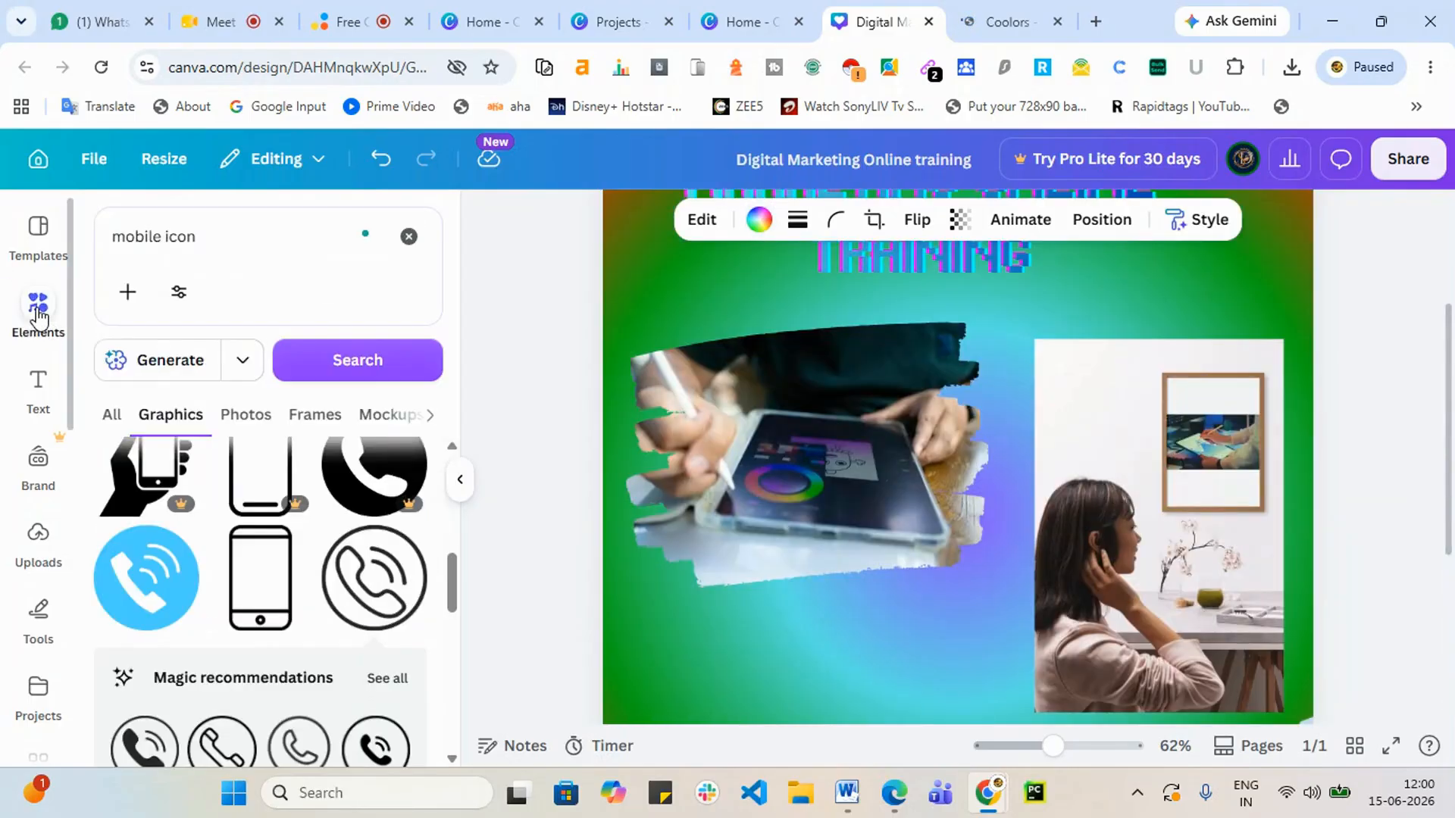
pyautogui.click(296, 240)
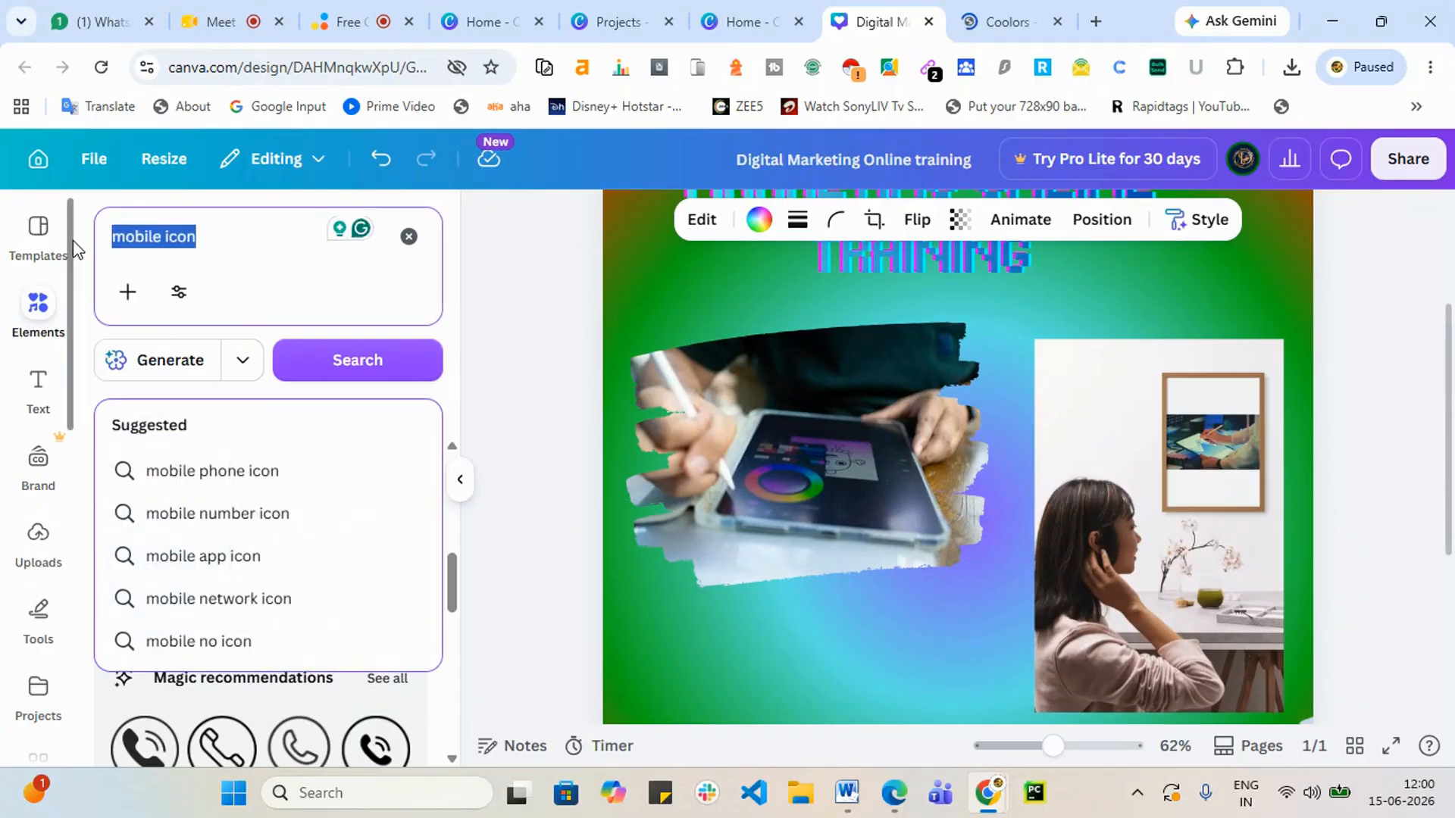
pyautogui.press('BackSpace')
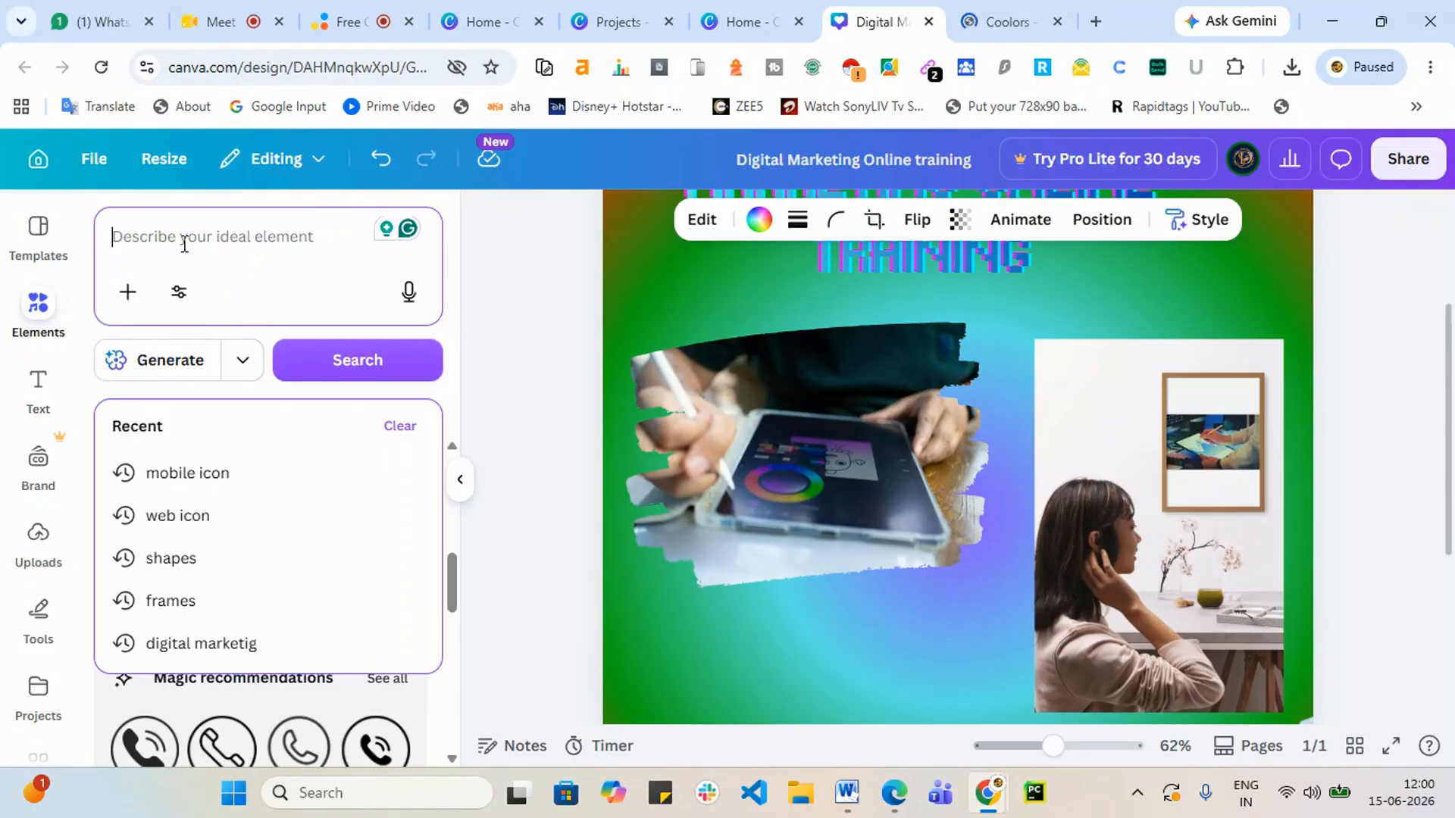
pyautogui.write('light')
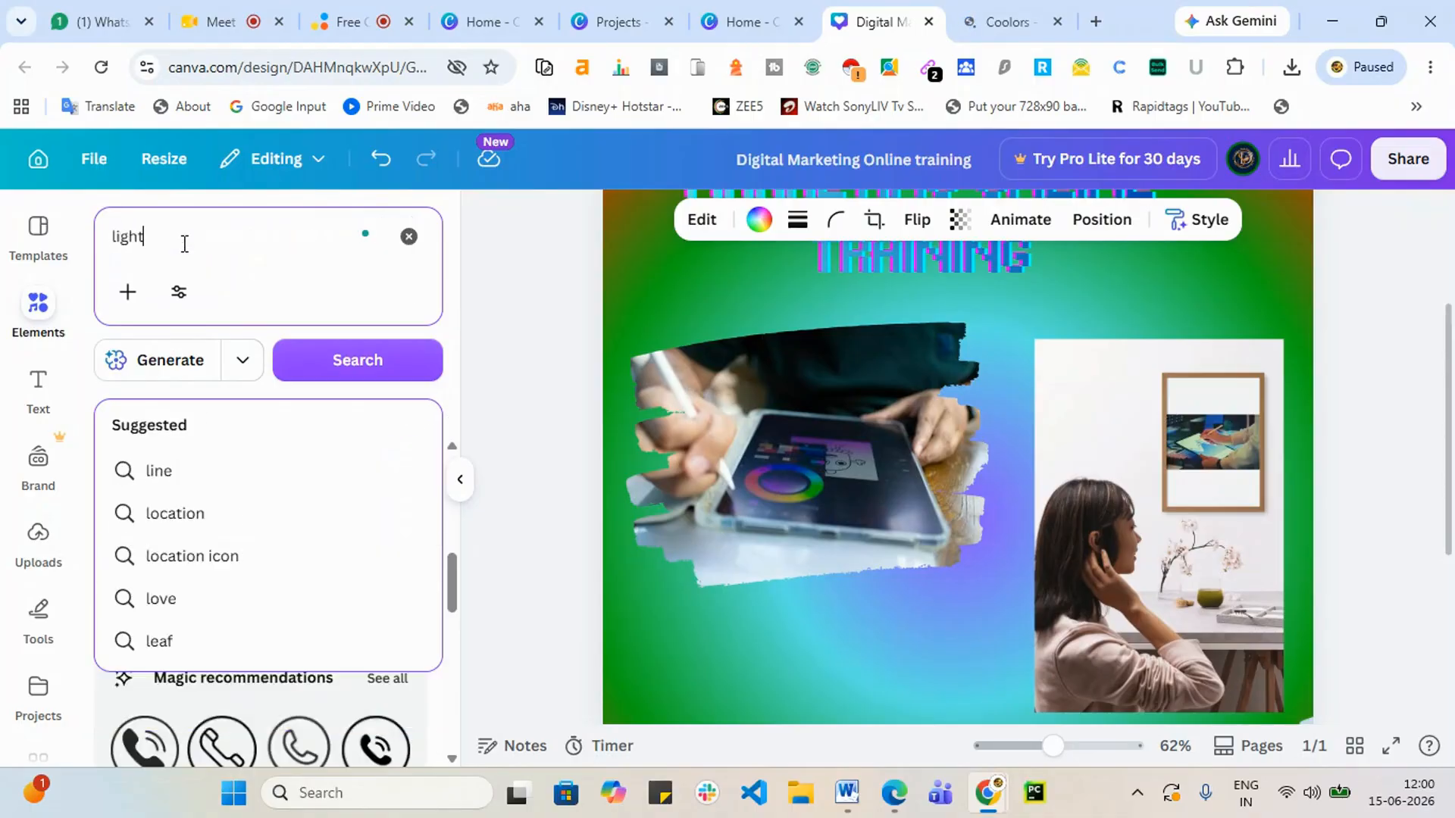
pyautogui.press('Return')
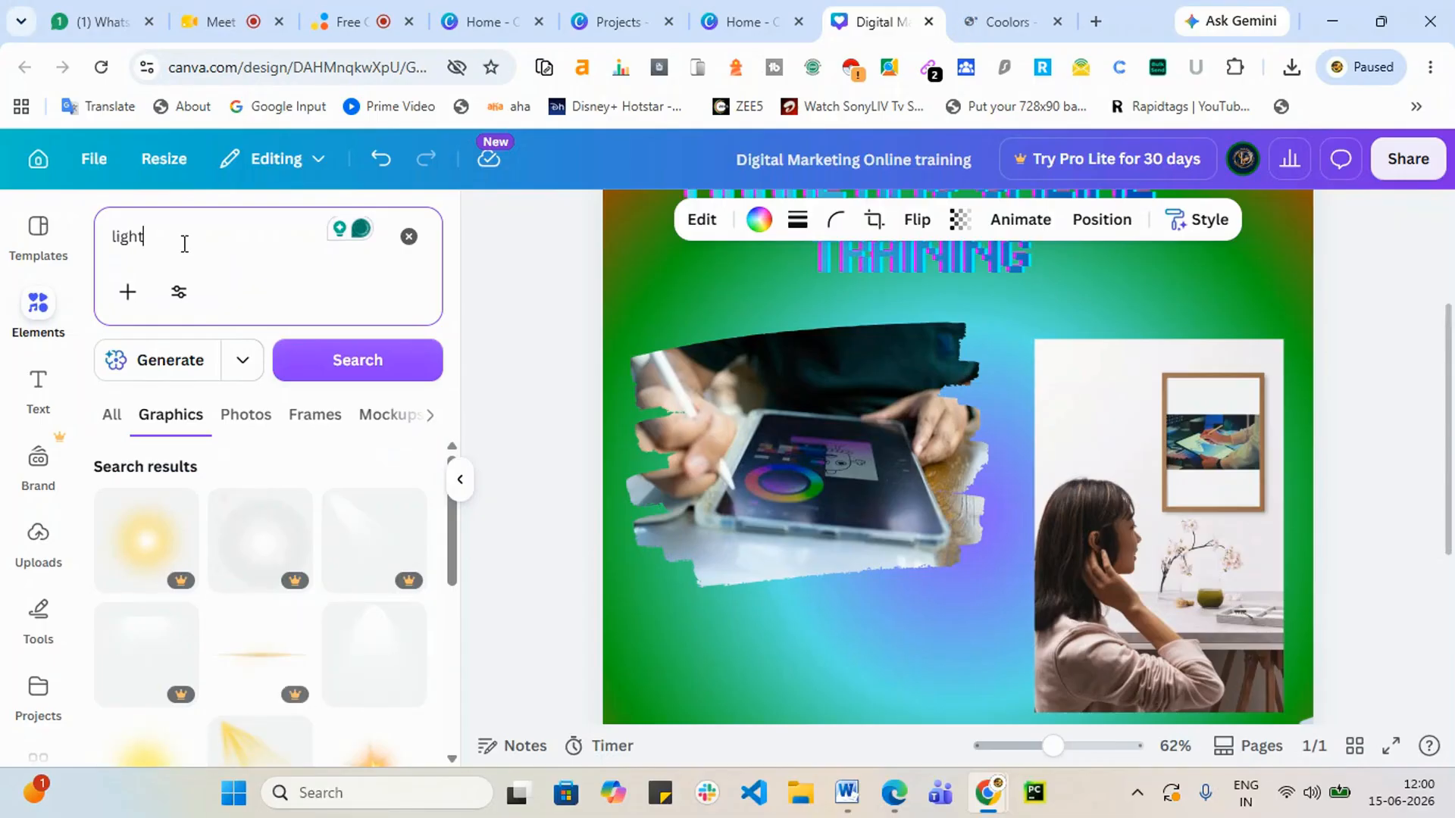
pyautogui.scroll(-5, 123, 664)
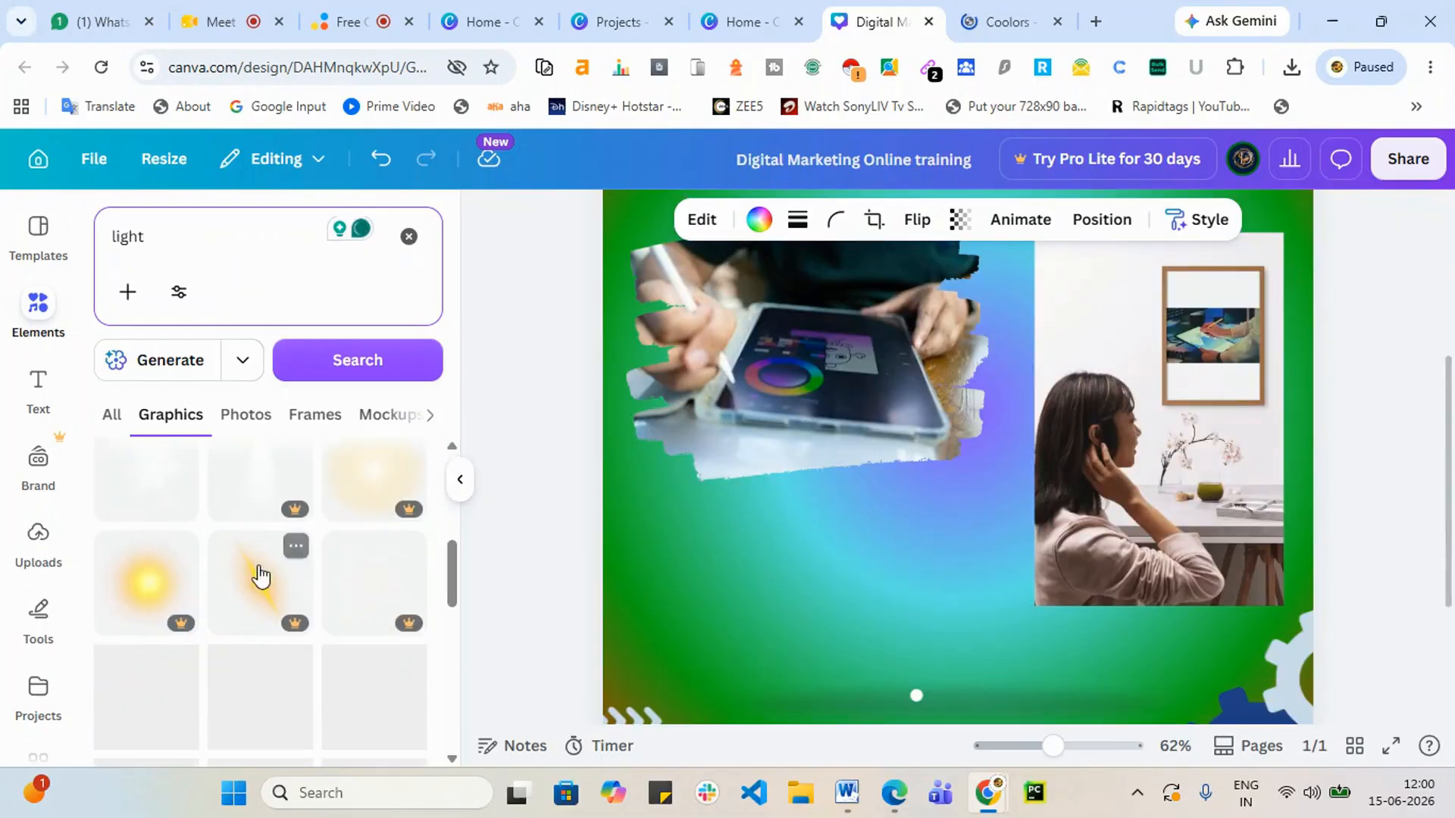
pyautogui.scroll(-5, 258, 598)
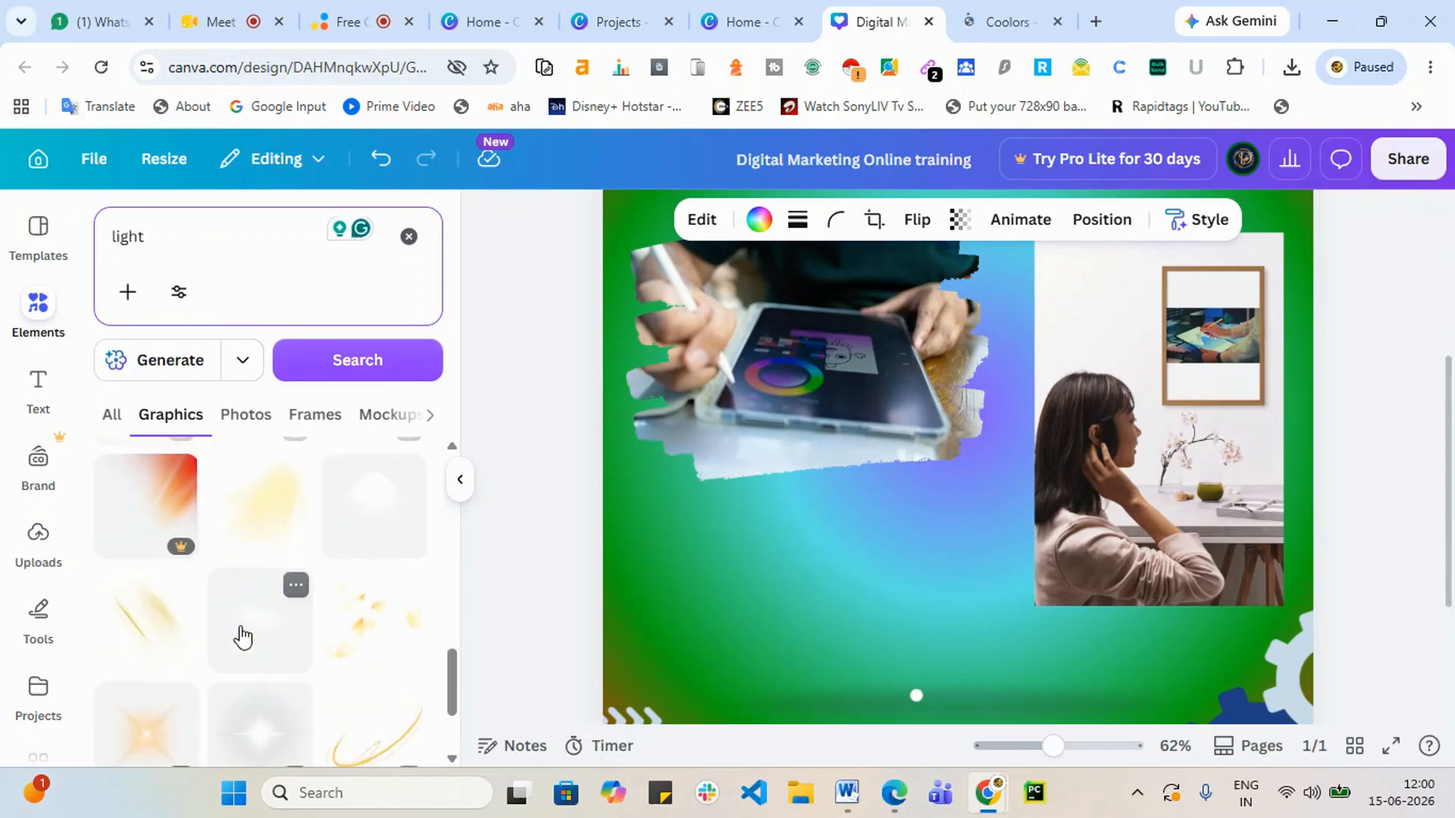
pyautogui.scroll(3, 216, 640)
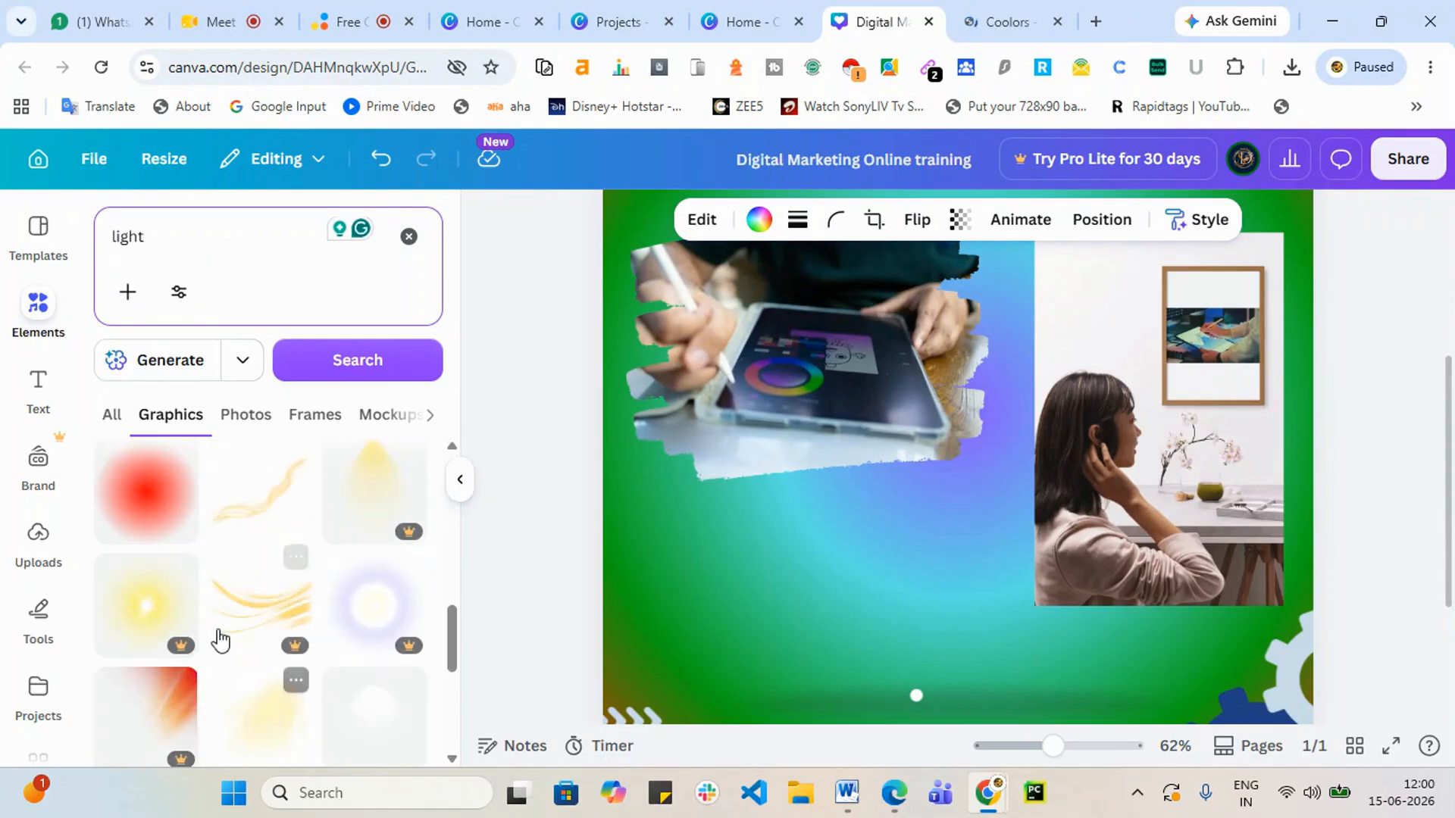
pyautogui.click(137, 510)
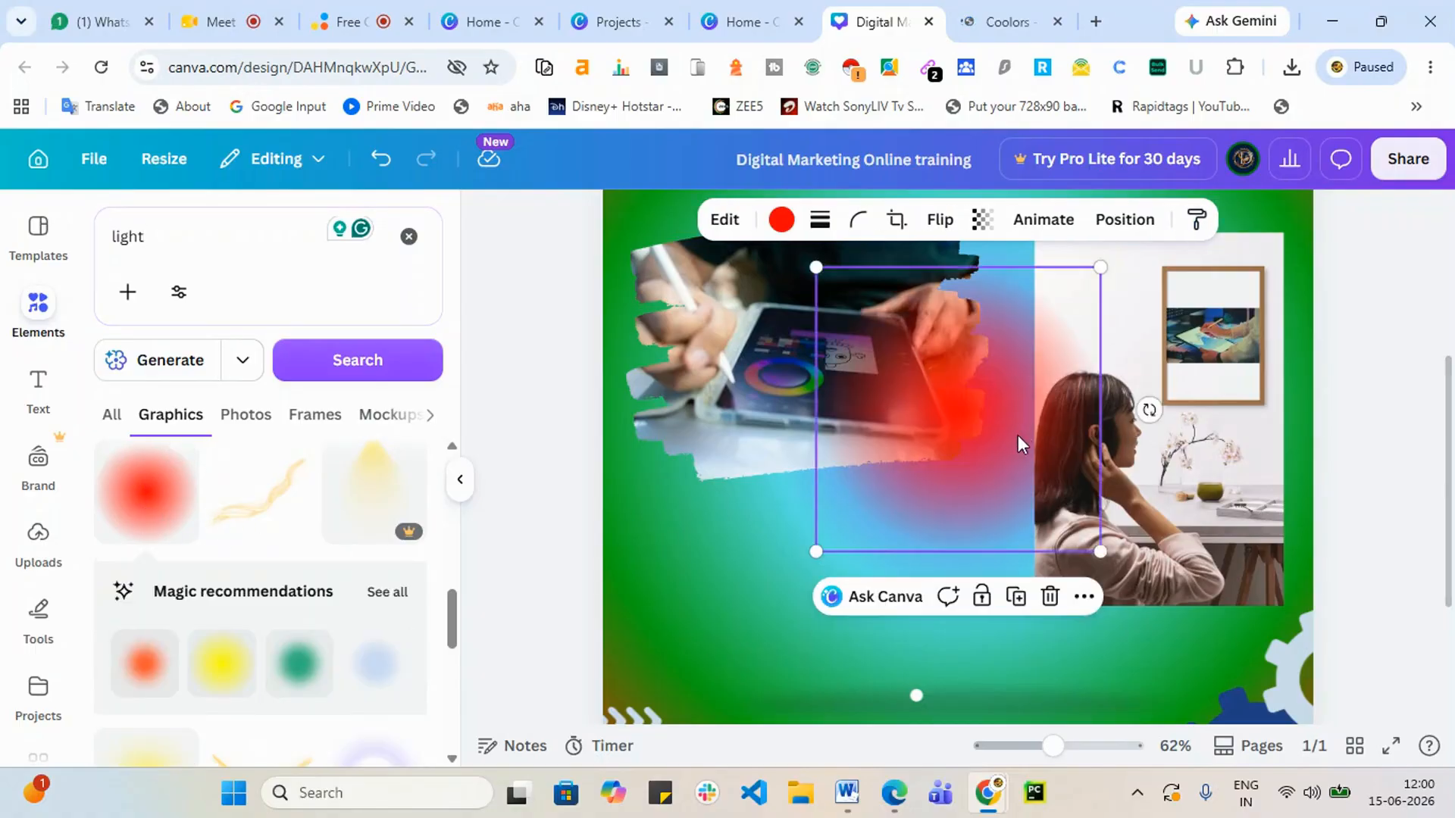
# Step: Nudge the red glow between the photos and send it two layers back, behind the tablet photo
pyautogui.moveTo(1017, 443)
pyautogui.mouseDown()
pyautogui.moveTo(1043, 464)
pyautogui.moveTo(1016, 432)
pyautogui.moveTo(1028, 443)
pyautogui.mouseUp()
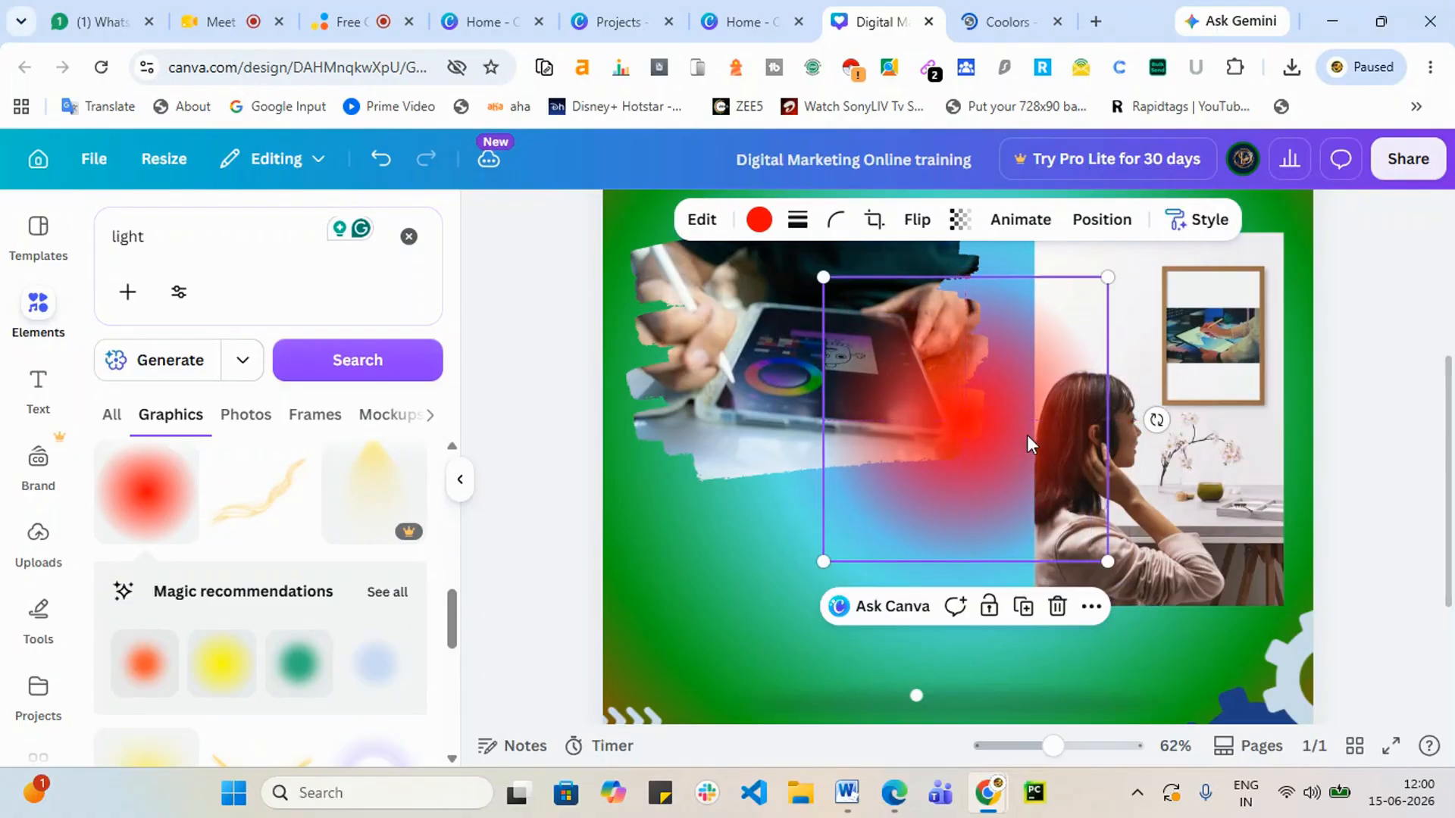
pyautogui.click(1102, 220)
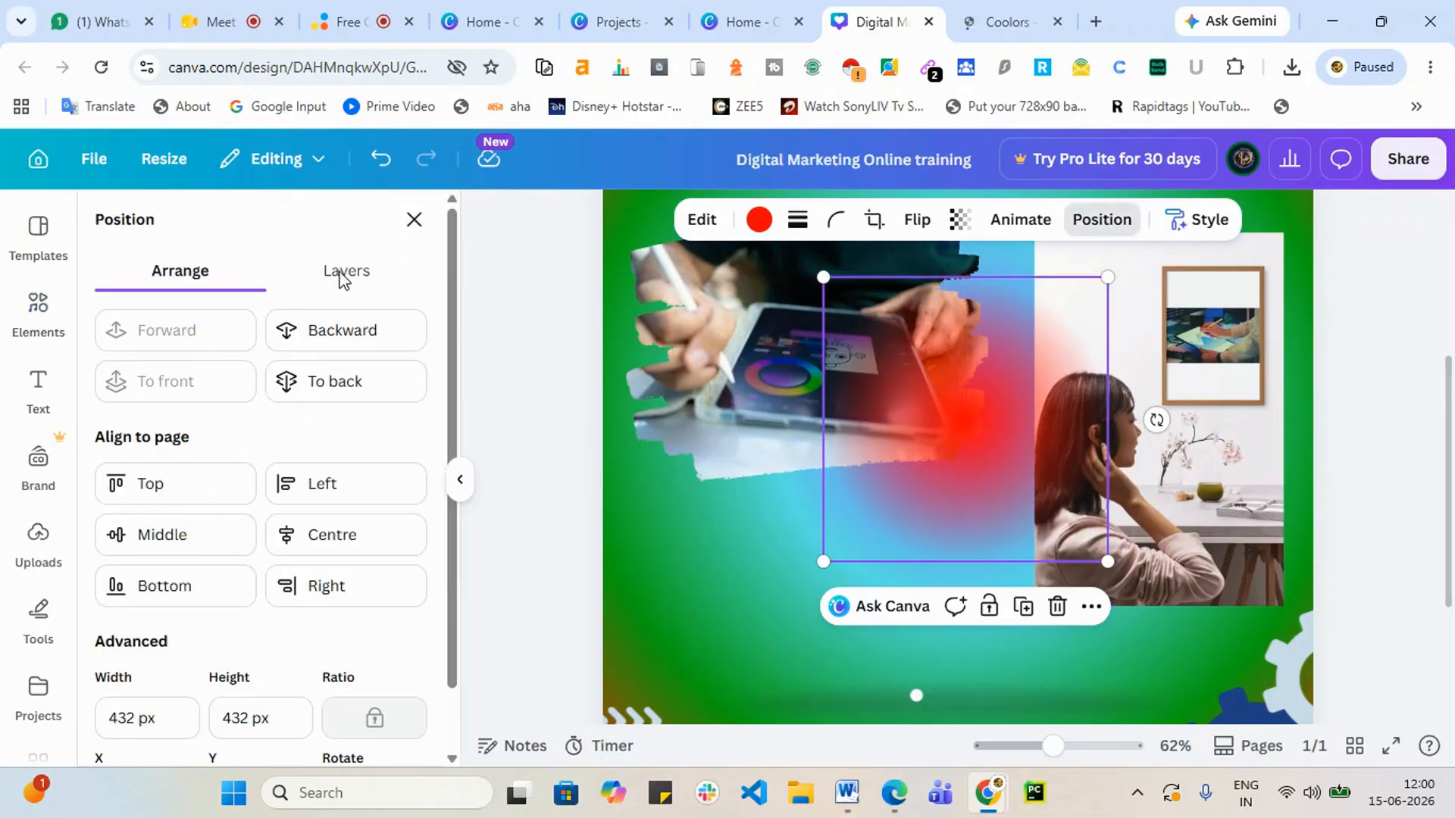
pyautogui.click(337, 328)
pyautogui.click(338, 328)
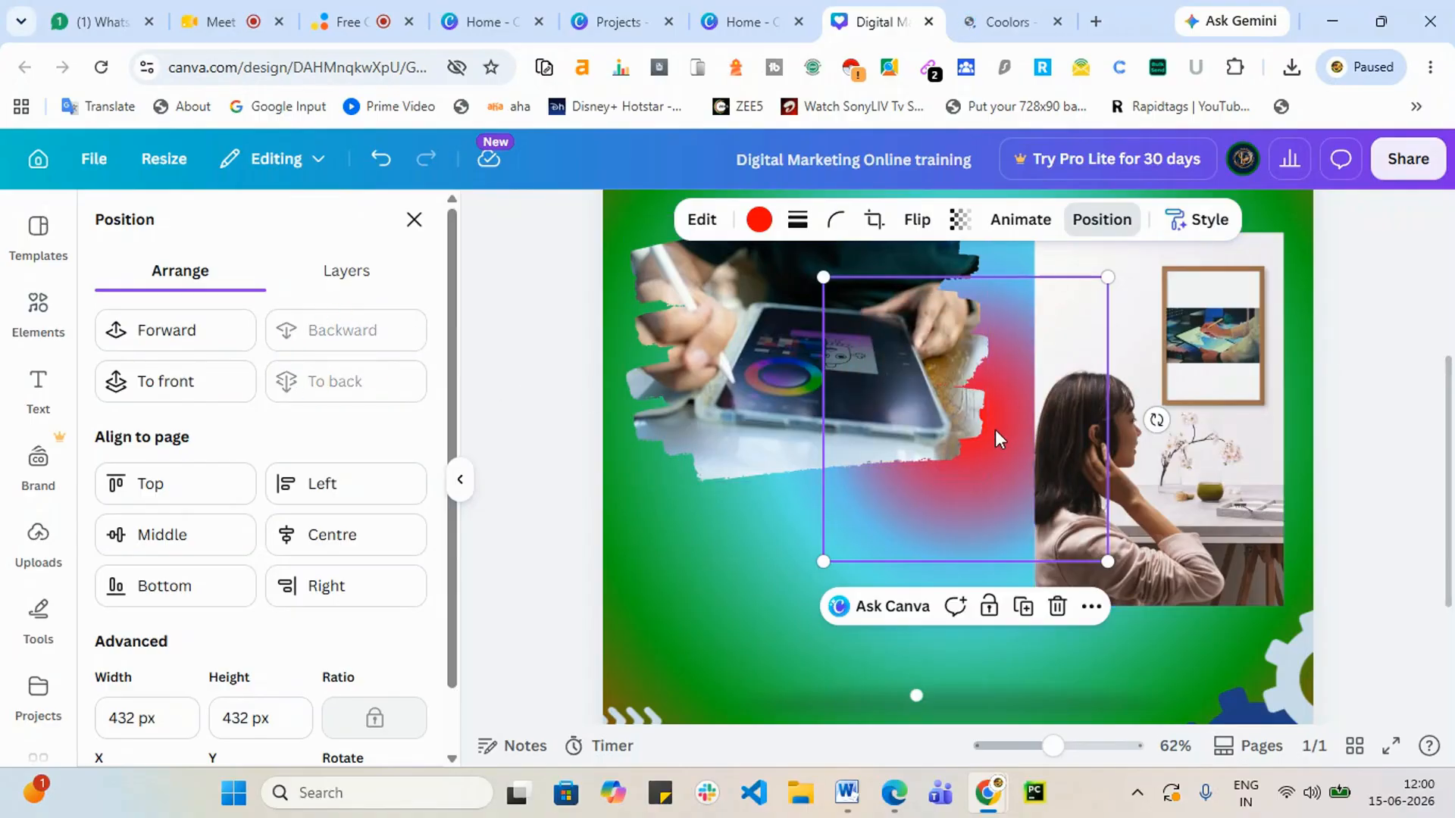
pyautogui.scroll(1, 1012, 429)
pyautogui.scroll(4, 1015, 424)
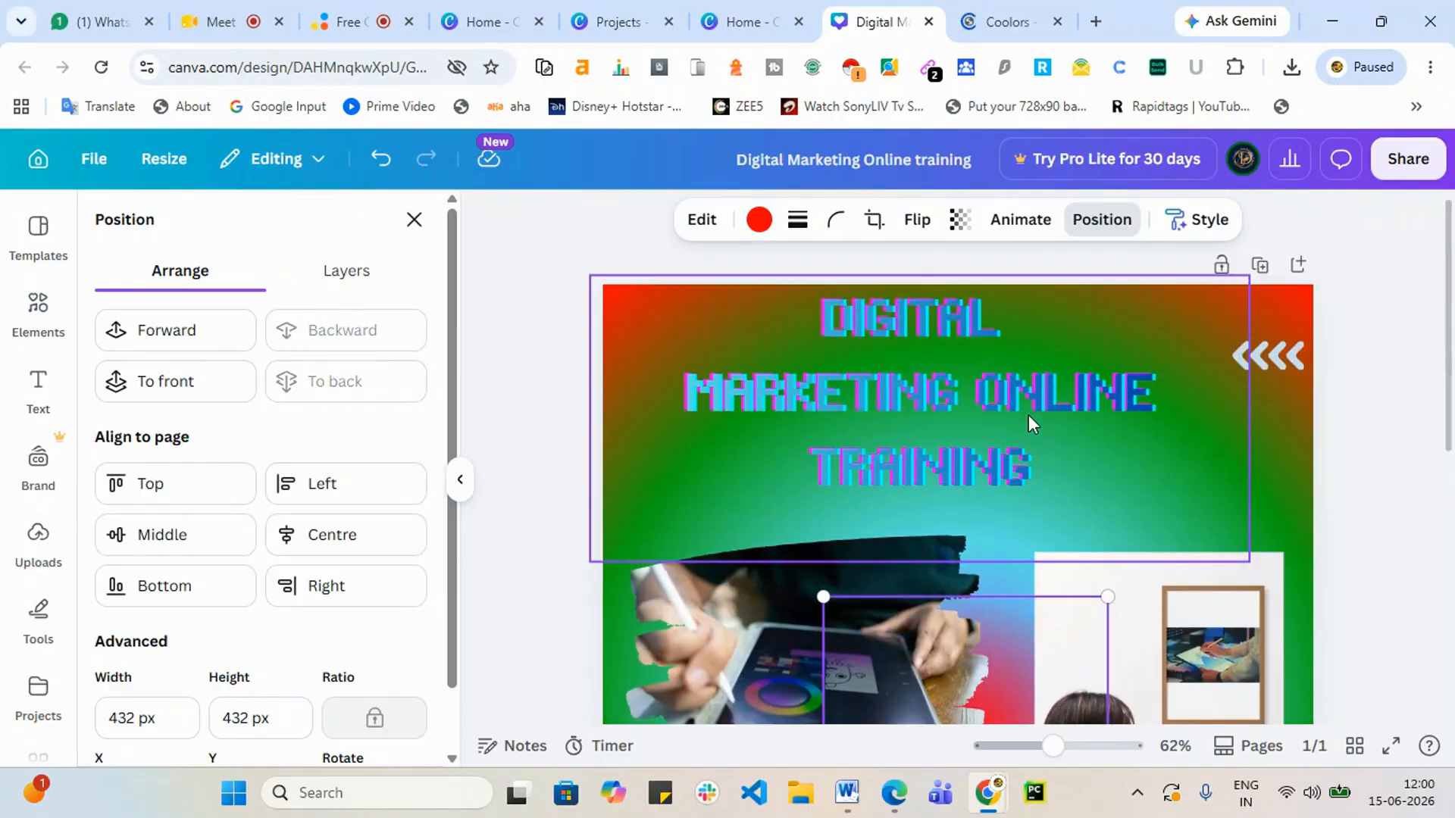
pyautogui.scroll(-7, 1262, 630)
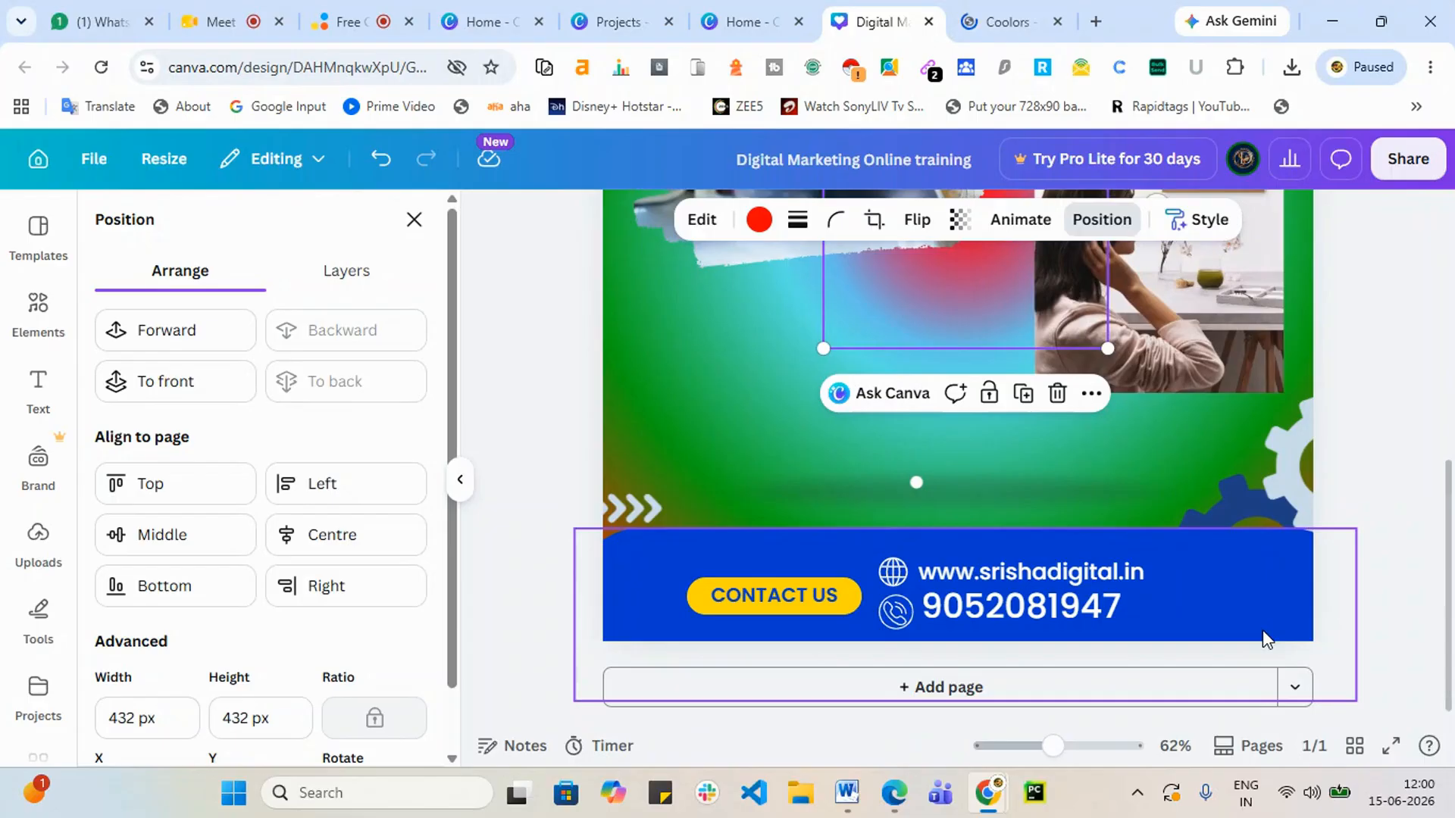
pyautogui.scroll(5, 1352, 521)
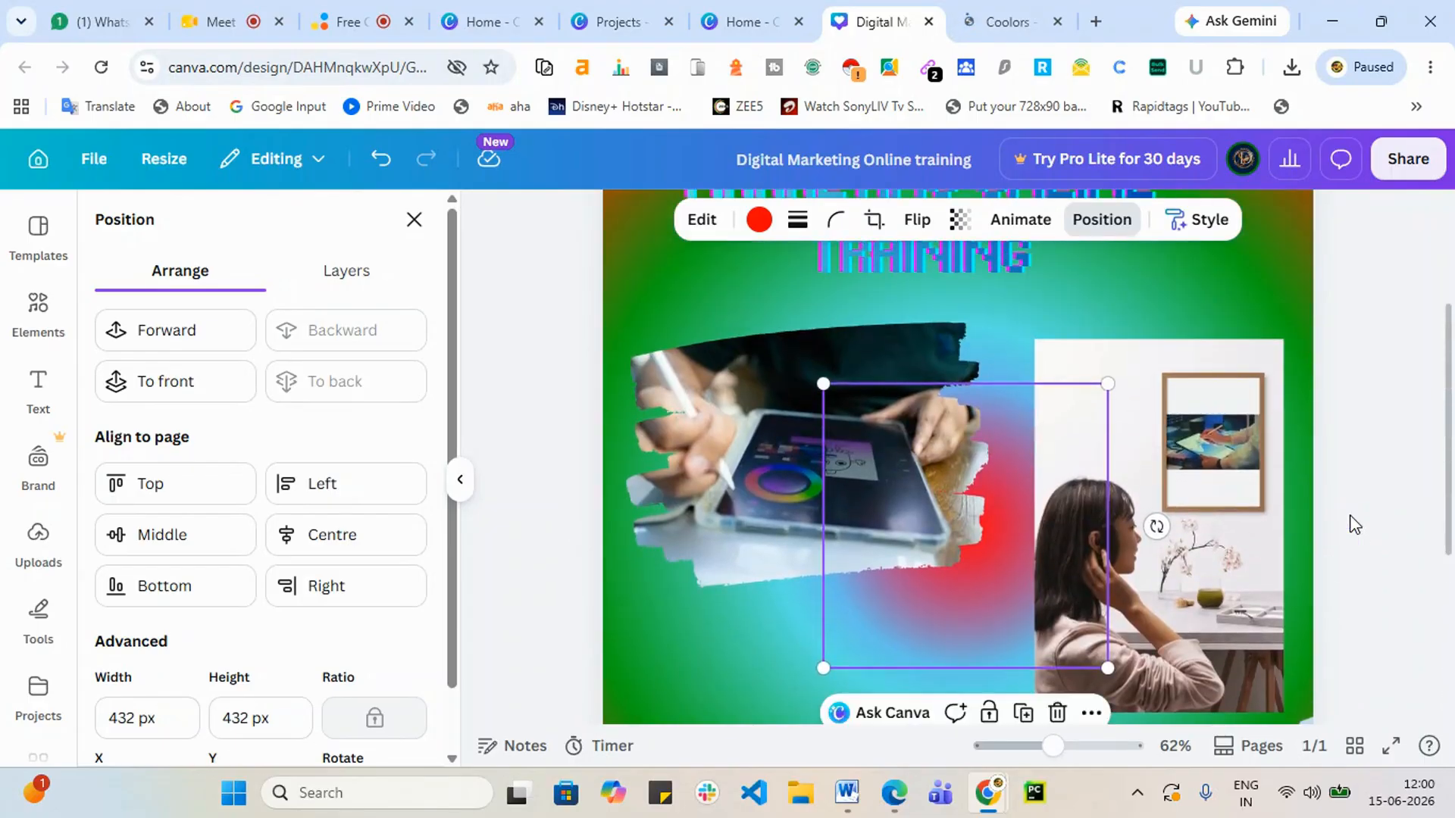
pyautogui.scroll(3, 1355, 524)
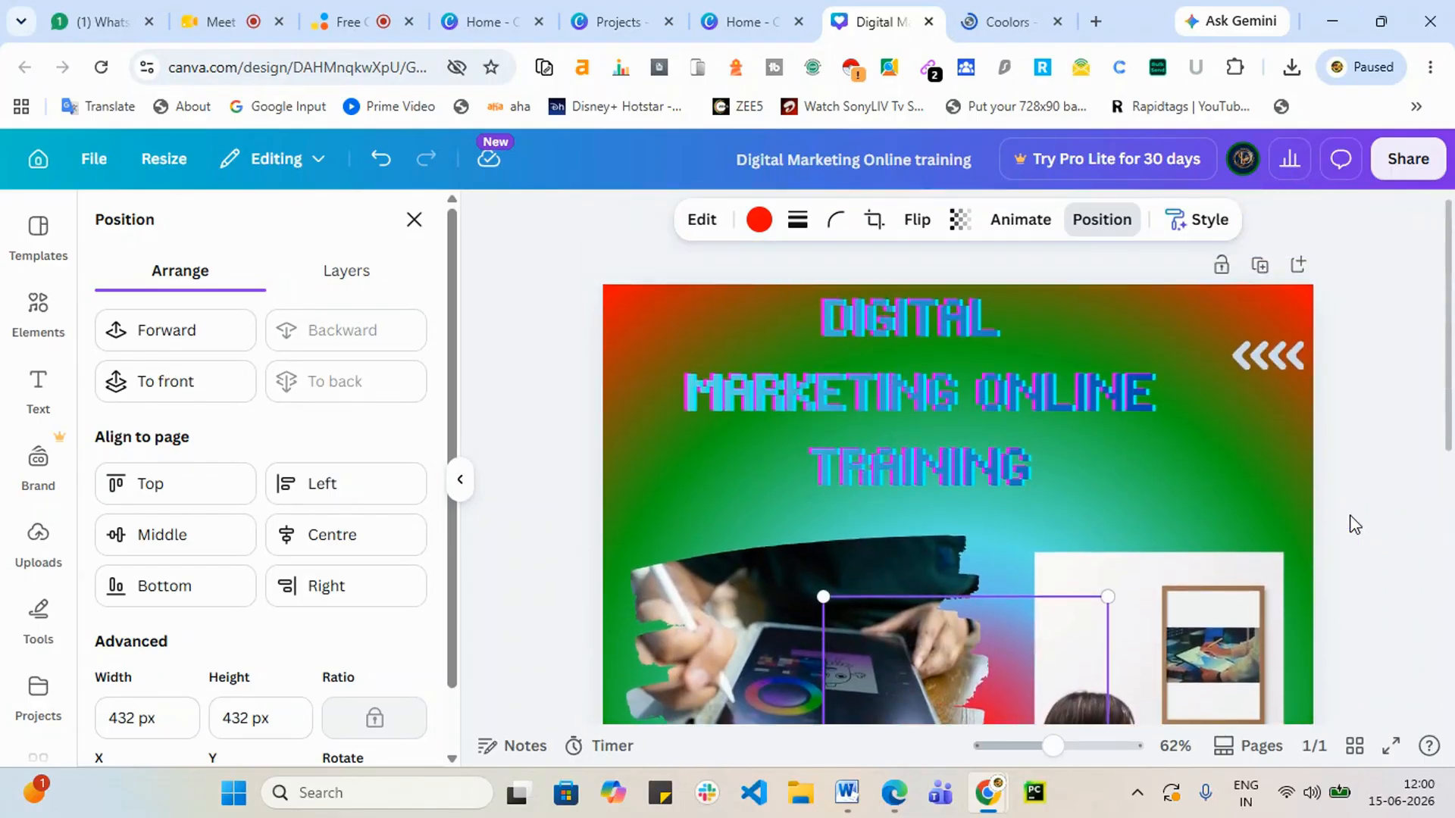
pyautogui.scroll(-2, 1355, 524)
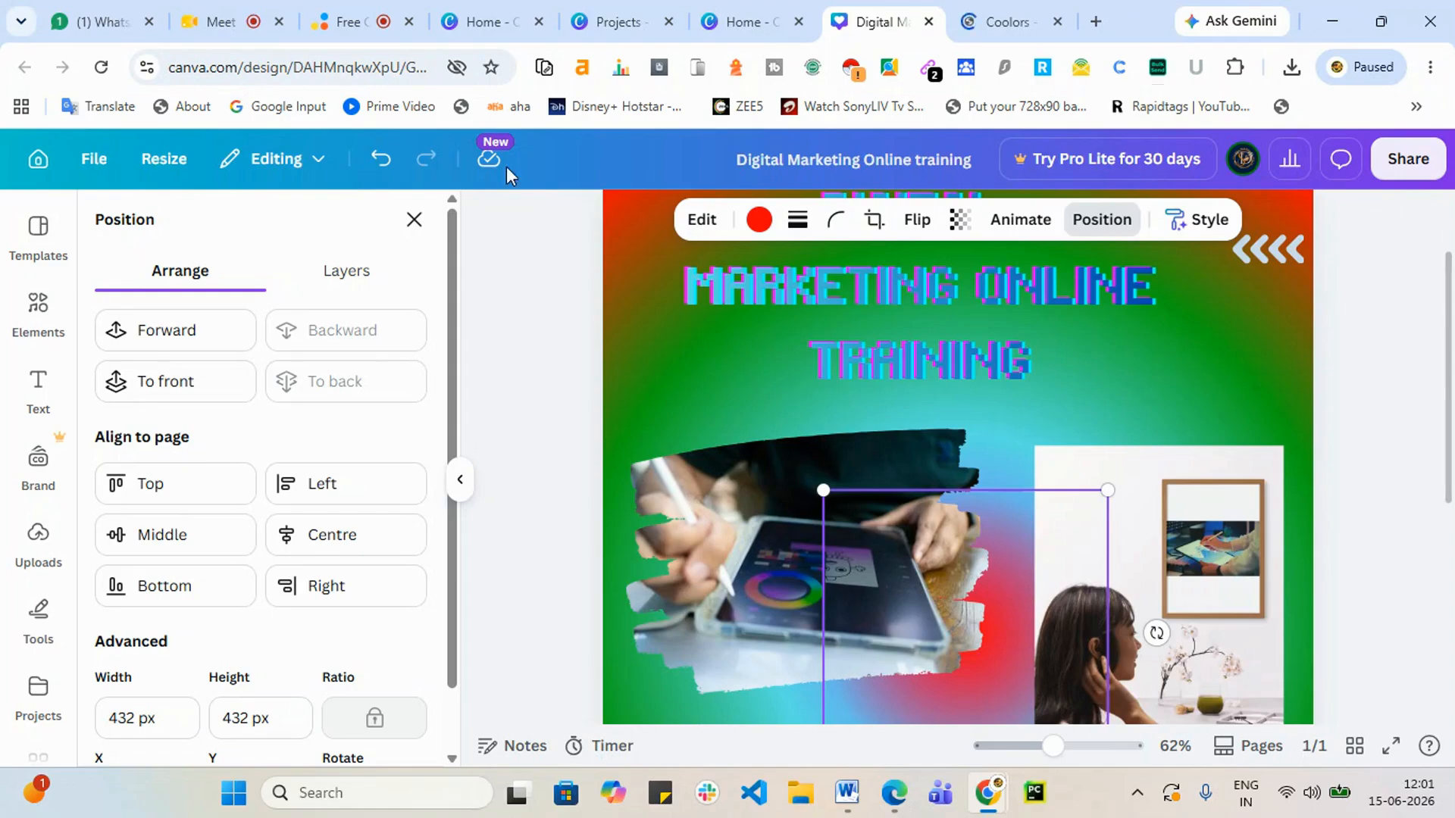
pyautogui.scroll(-1, 457, 416)
pyautogui.scroll(-5, 1136, 493)
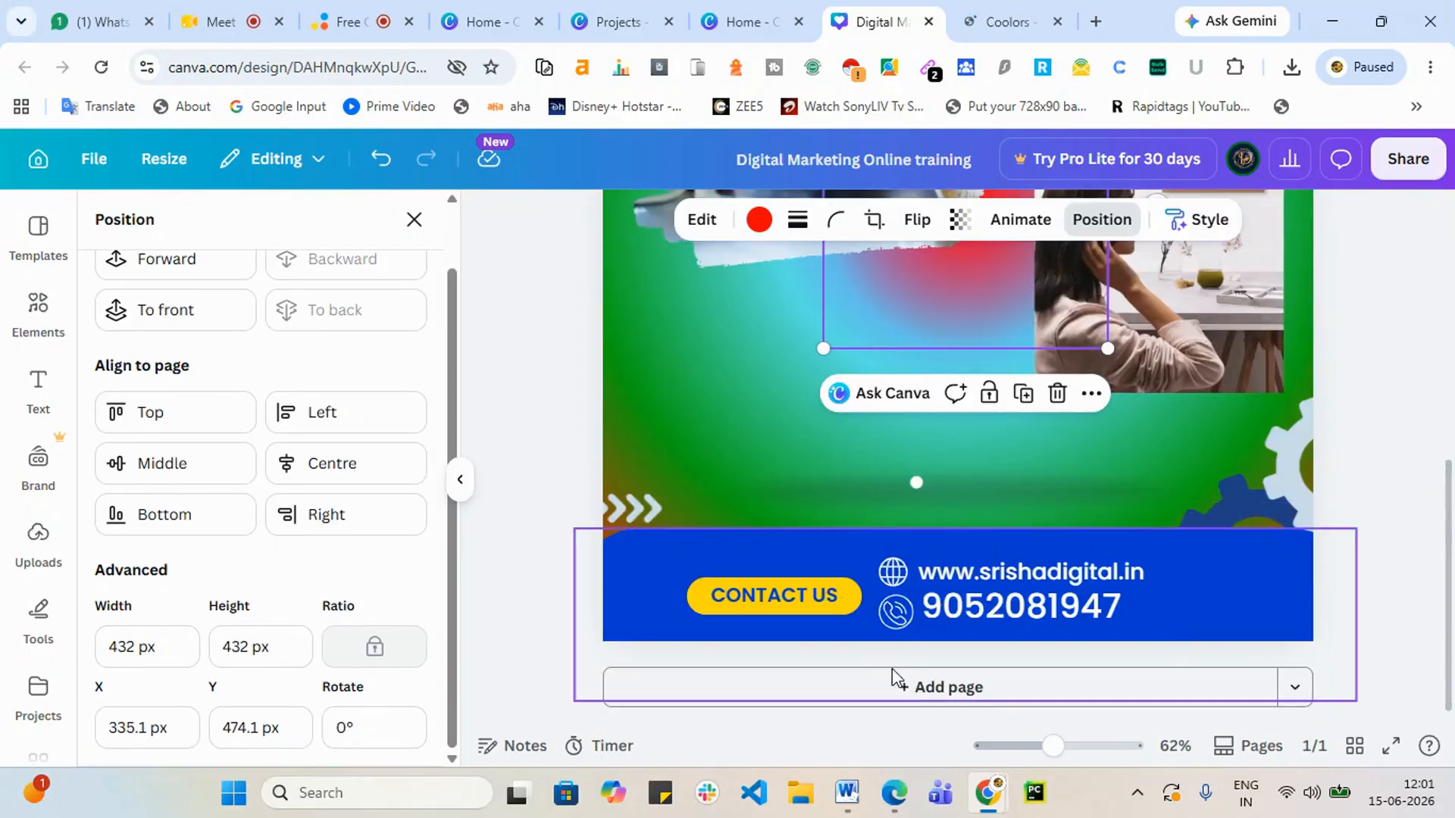
pyautogui.scroll(3, 679, 488)
pyautogui.scroll(5, 679, 488)
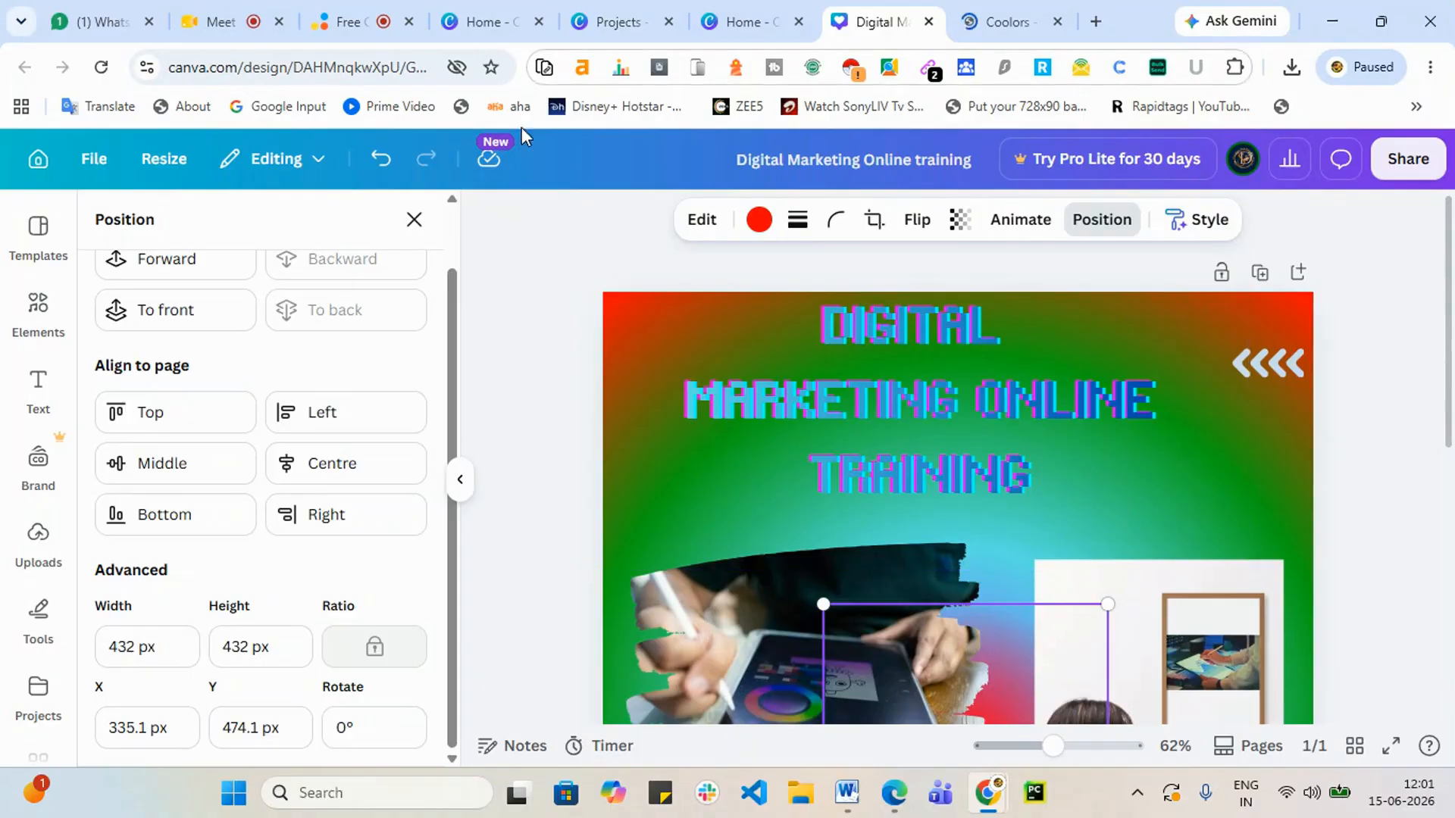
pyautogui.click(358, 13)
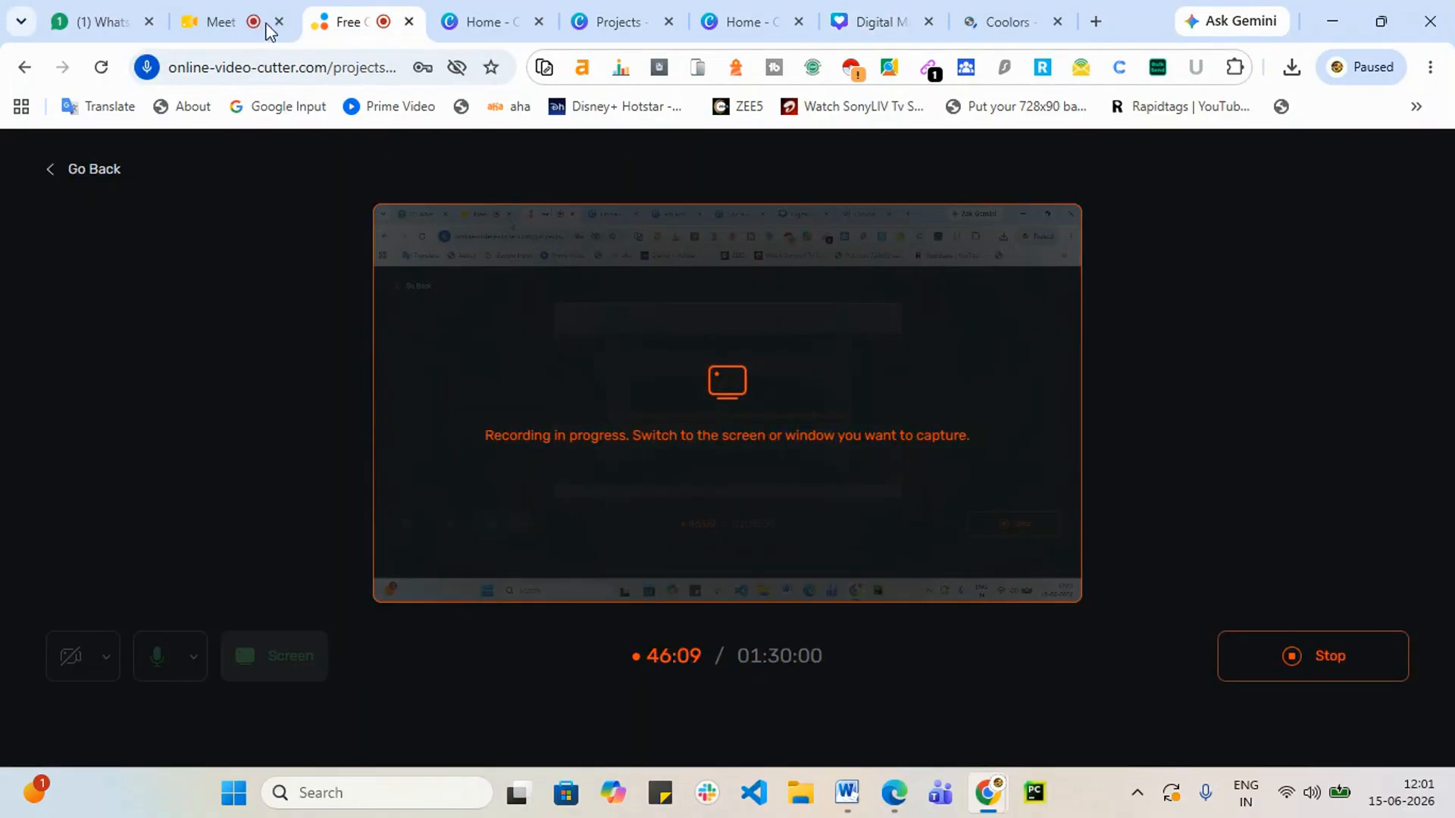
pyautogui.click(244, 16)
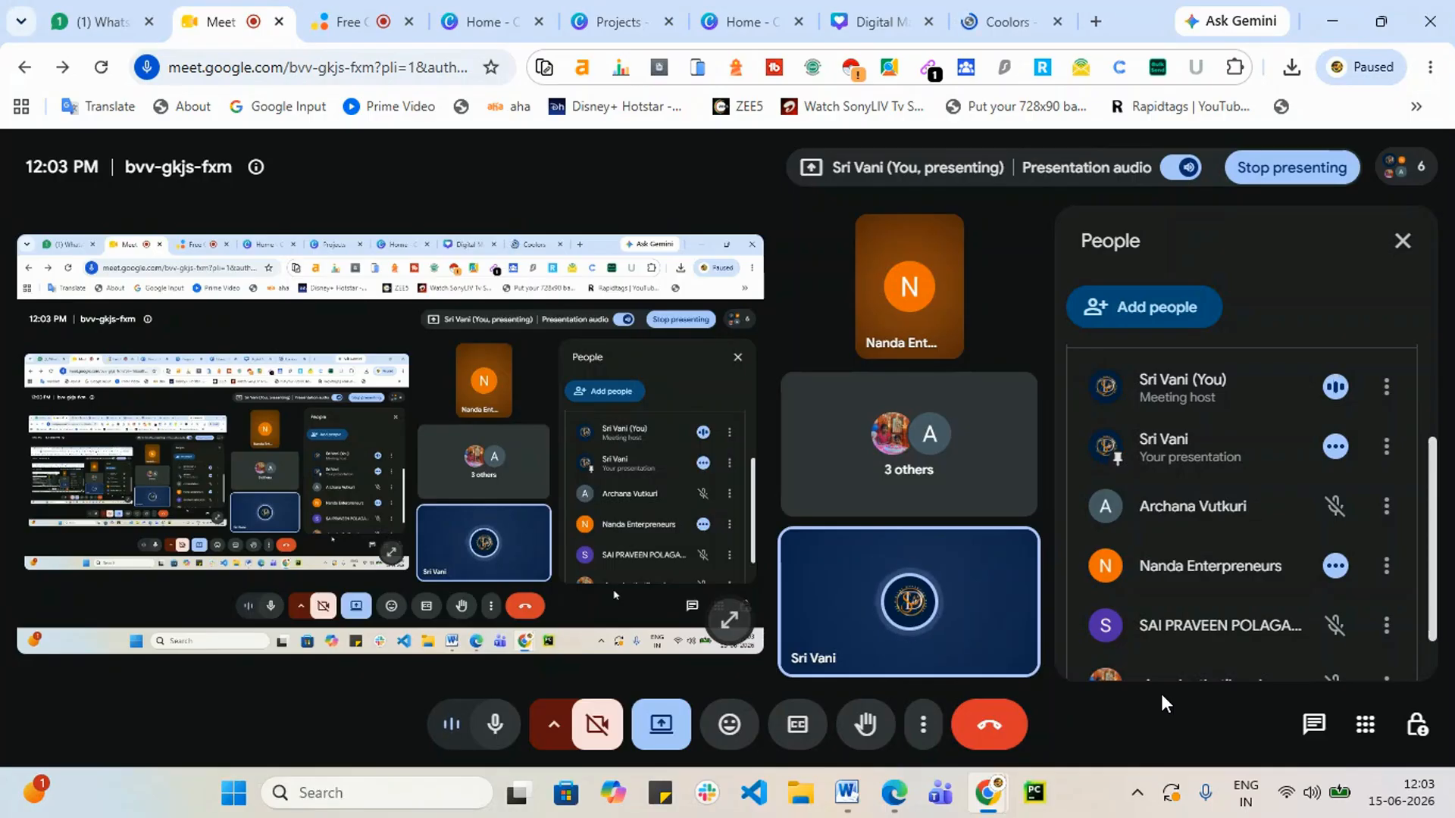
pyautogui.click(881, 21)
pyautogui.scroll(-5, 1002, 432)
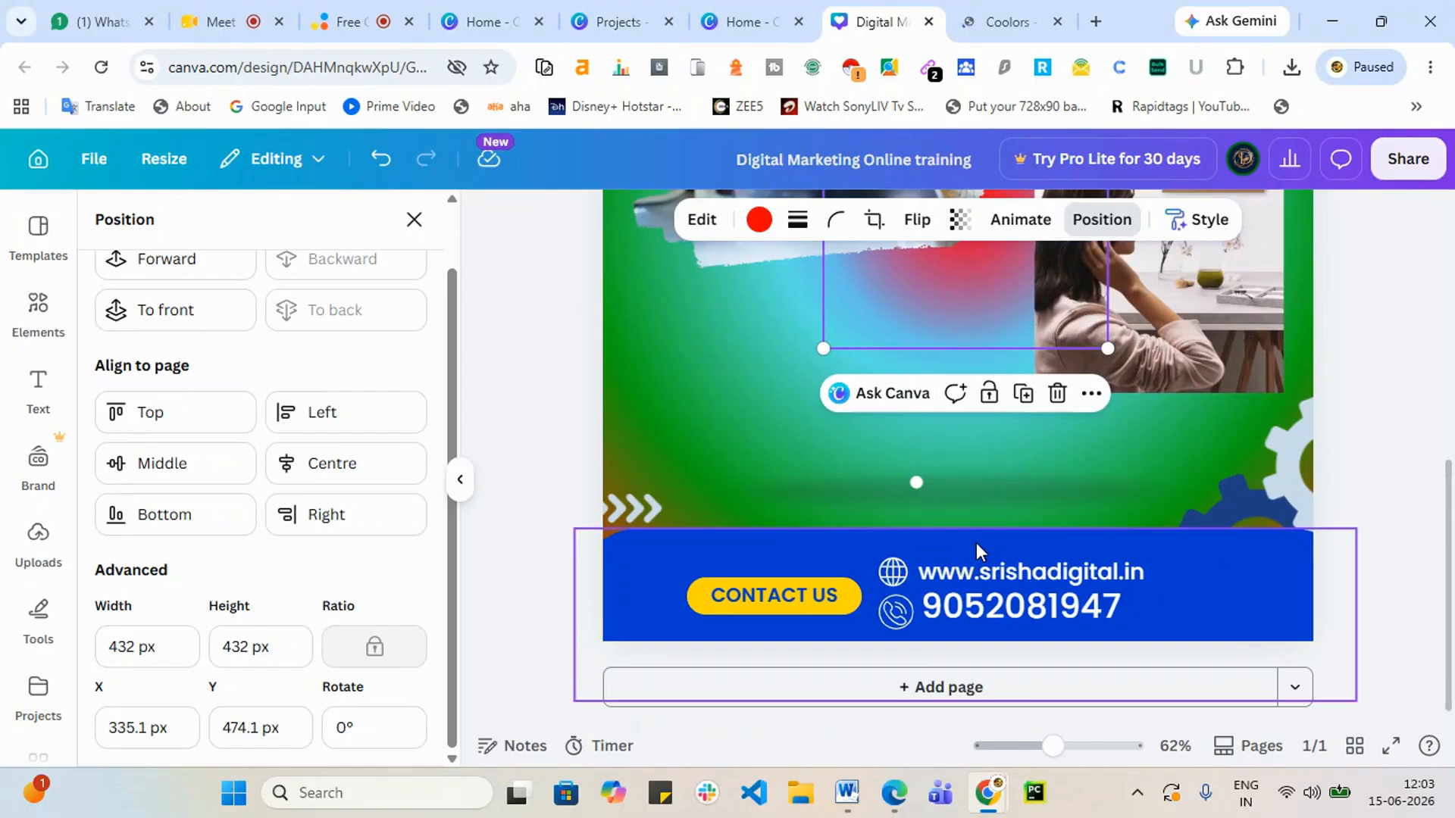
# Step: Upload the Srishadigital (1) logo file from the computer
pyautogui.scroll(5, 861, 503)
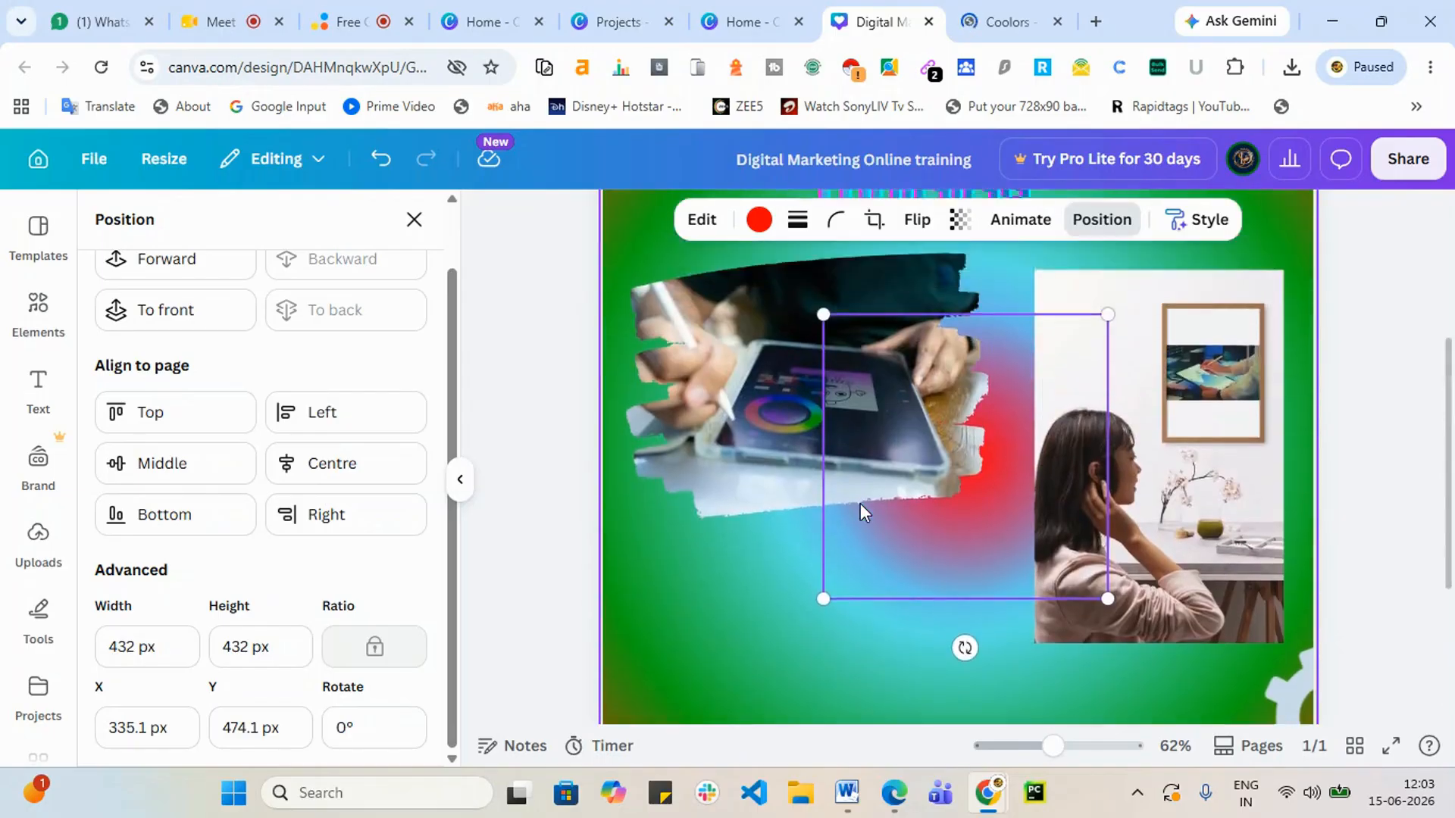
pyautogui.click(43, 559)
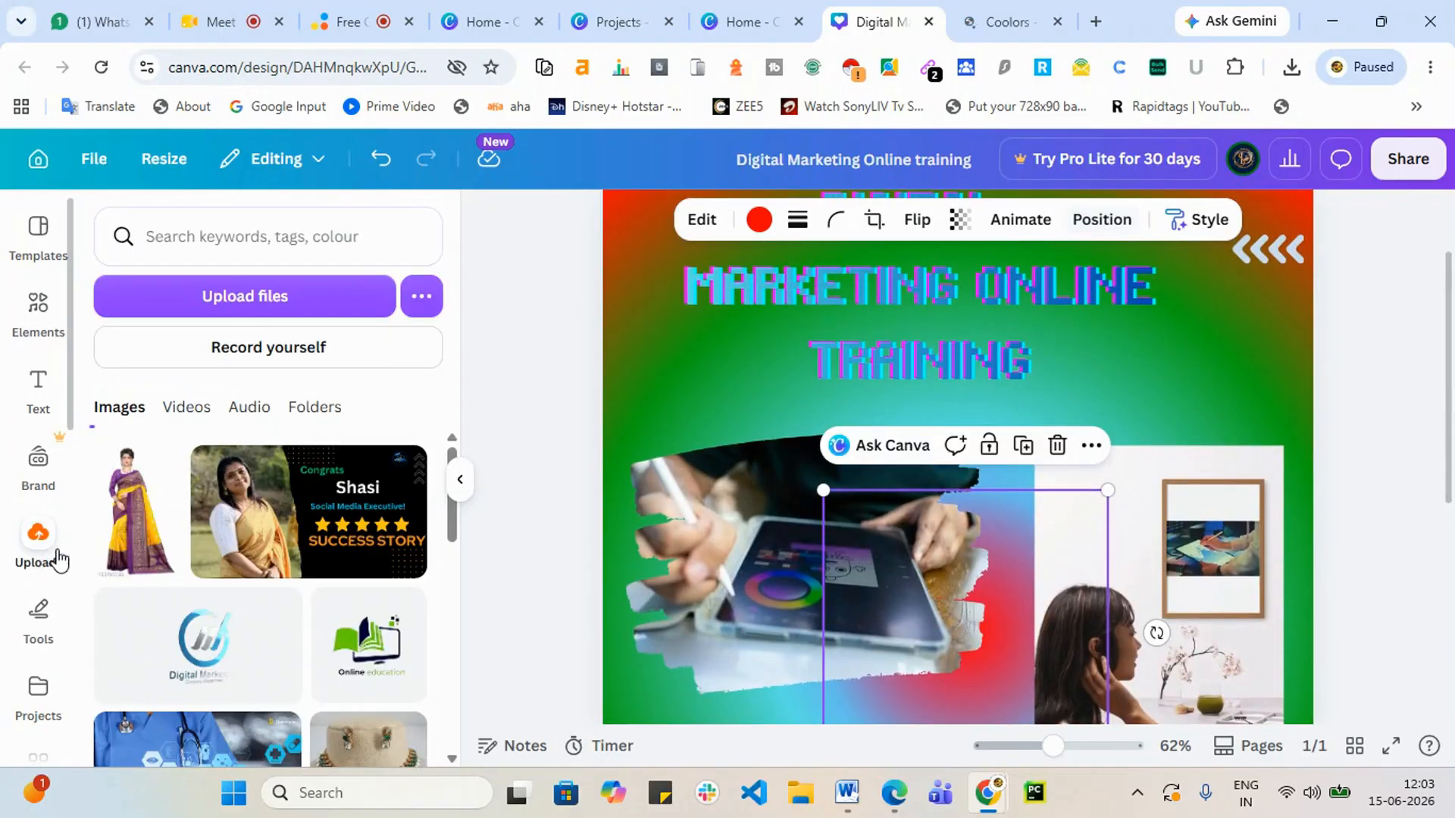
pyautogui.click(212, 295)
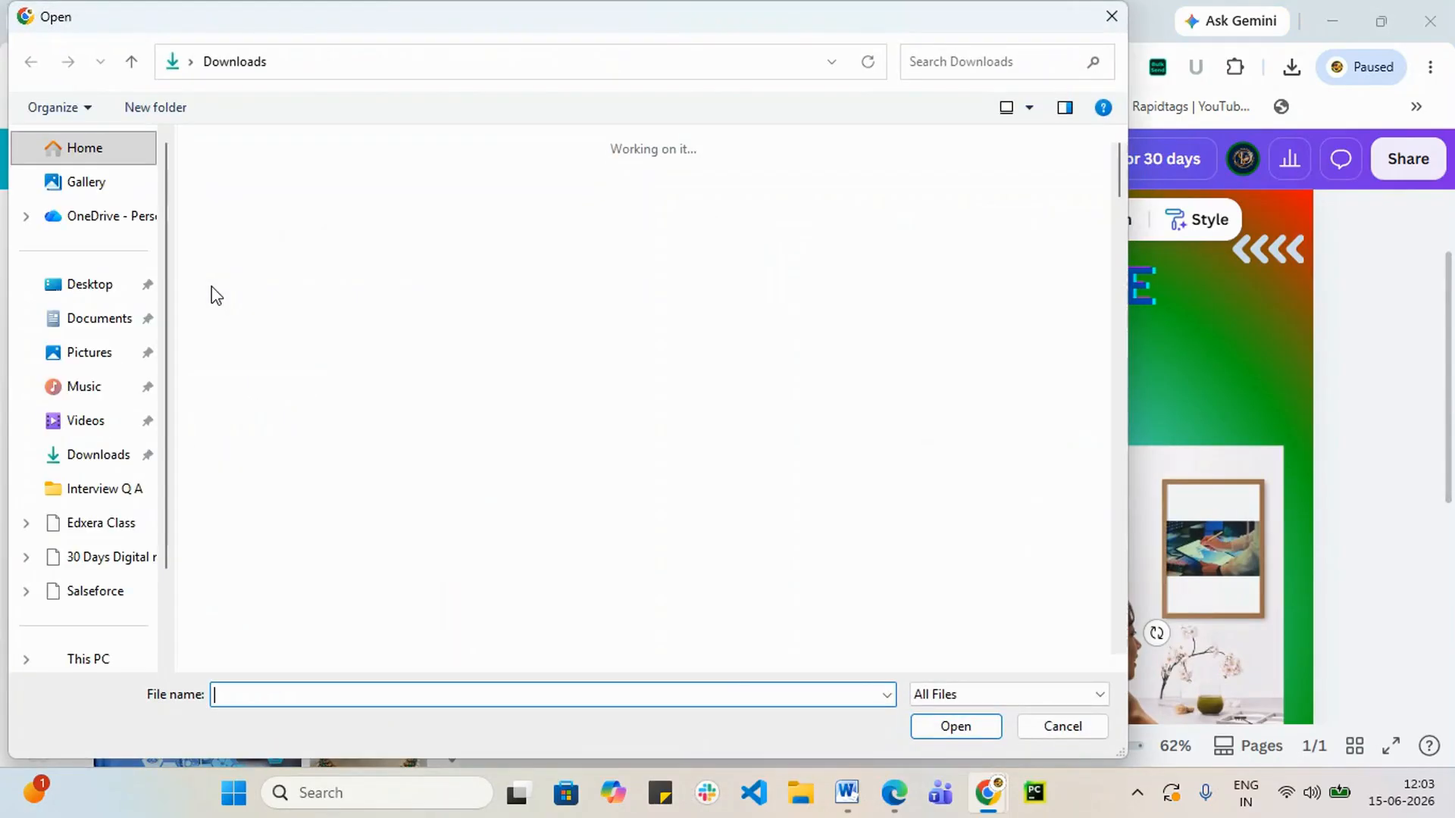
pyautogui.click(685, 234)
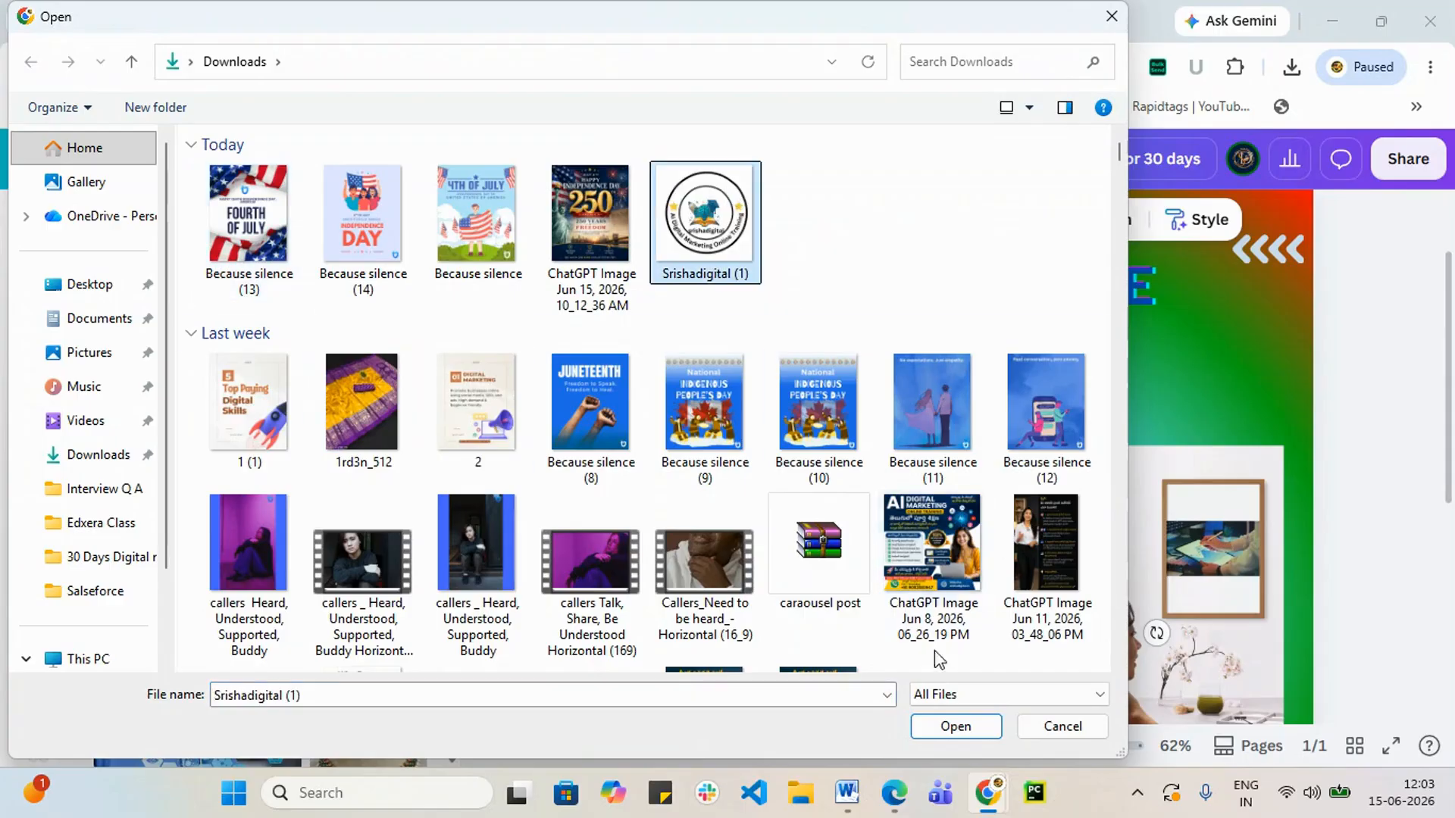
pyautogui.click(956, 726)
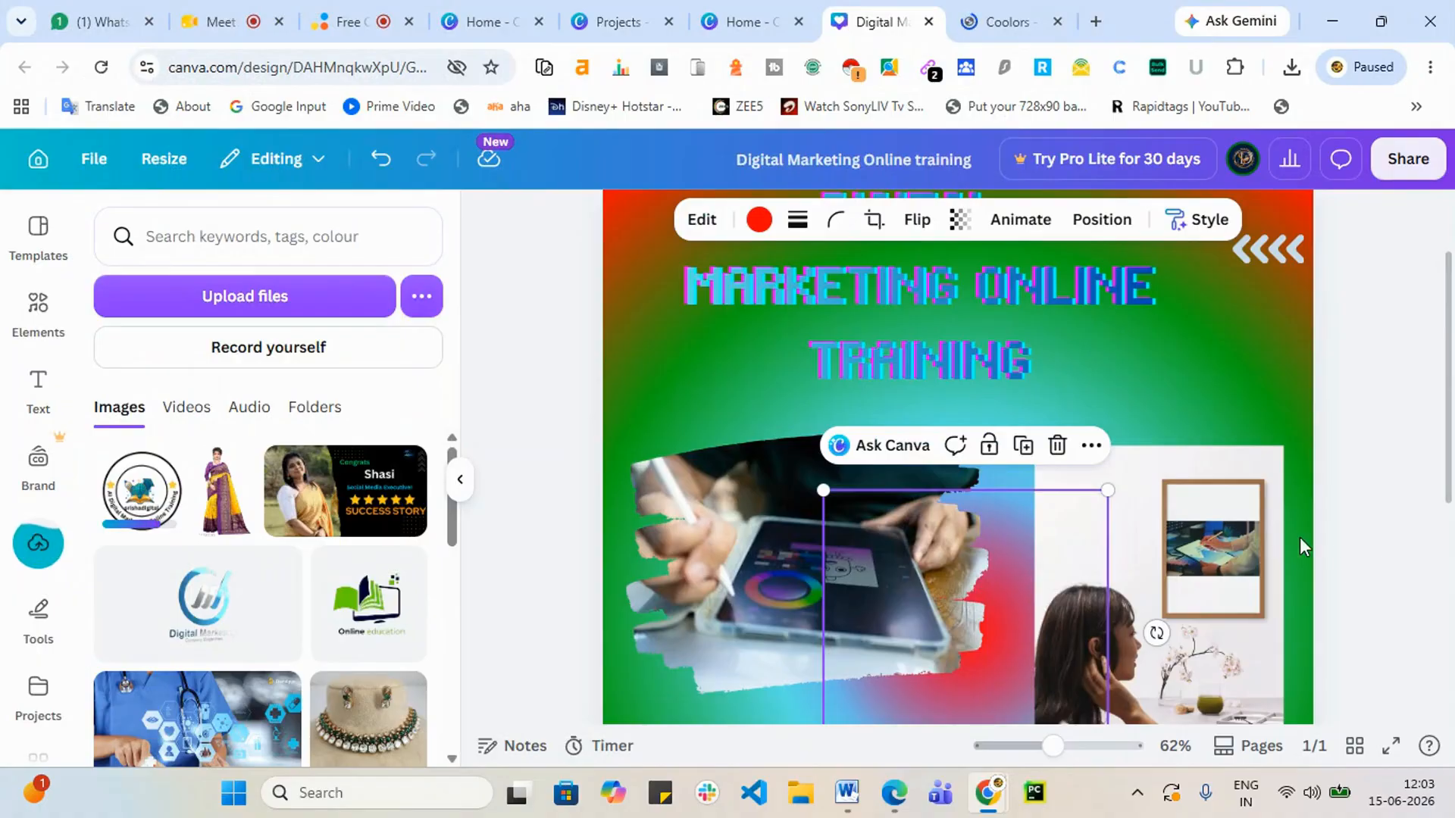
# Step: Add the uploaded logo to the post, shrink it to 172×172 and move it top-left
pyautogui.scroll(2, 1183, 471)
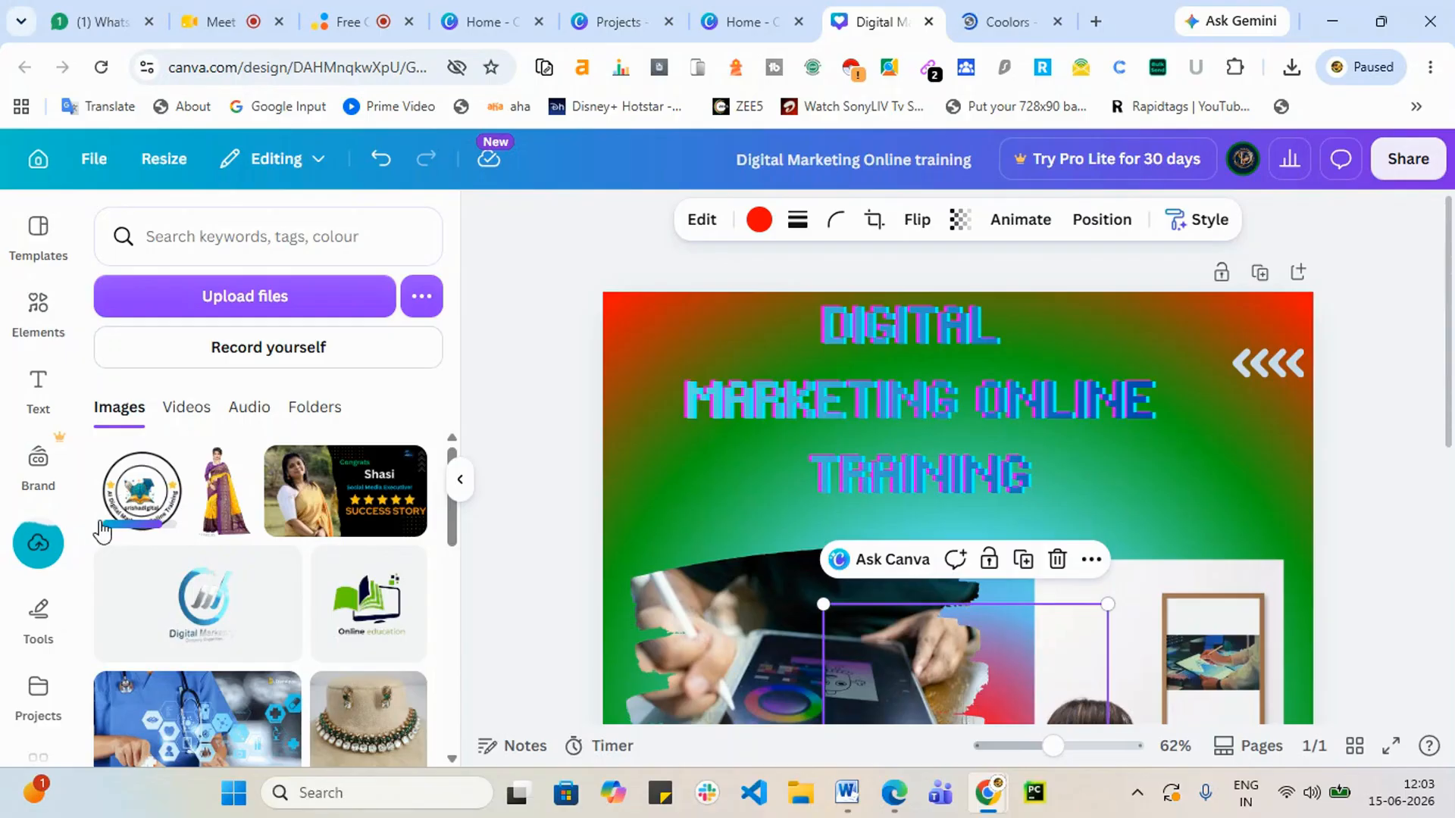
pyautogui.click(100, 519)
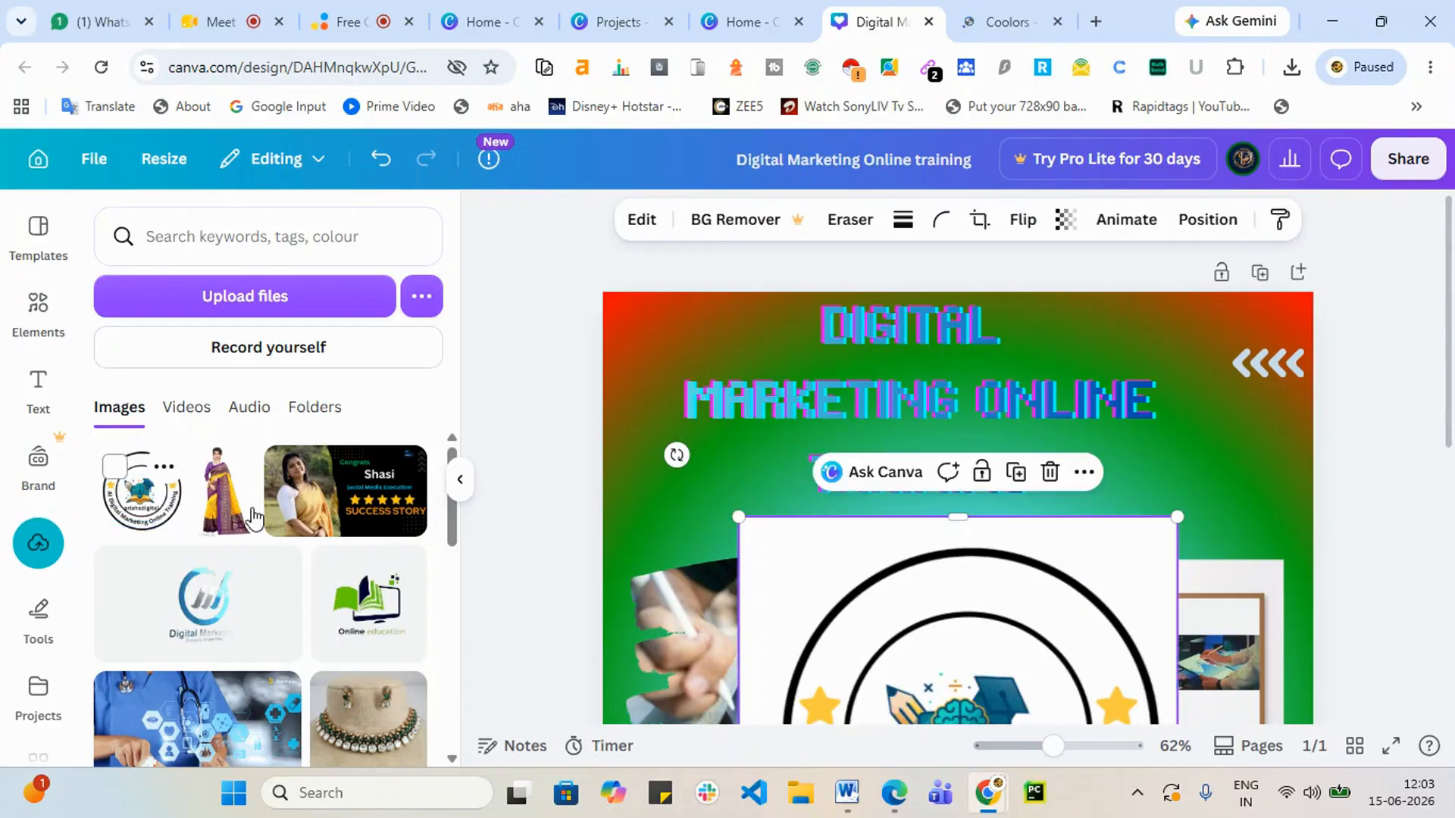
pyautogui.scroll(-5, 1257, 568)
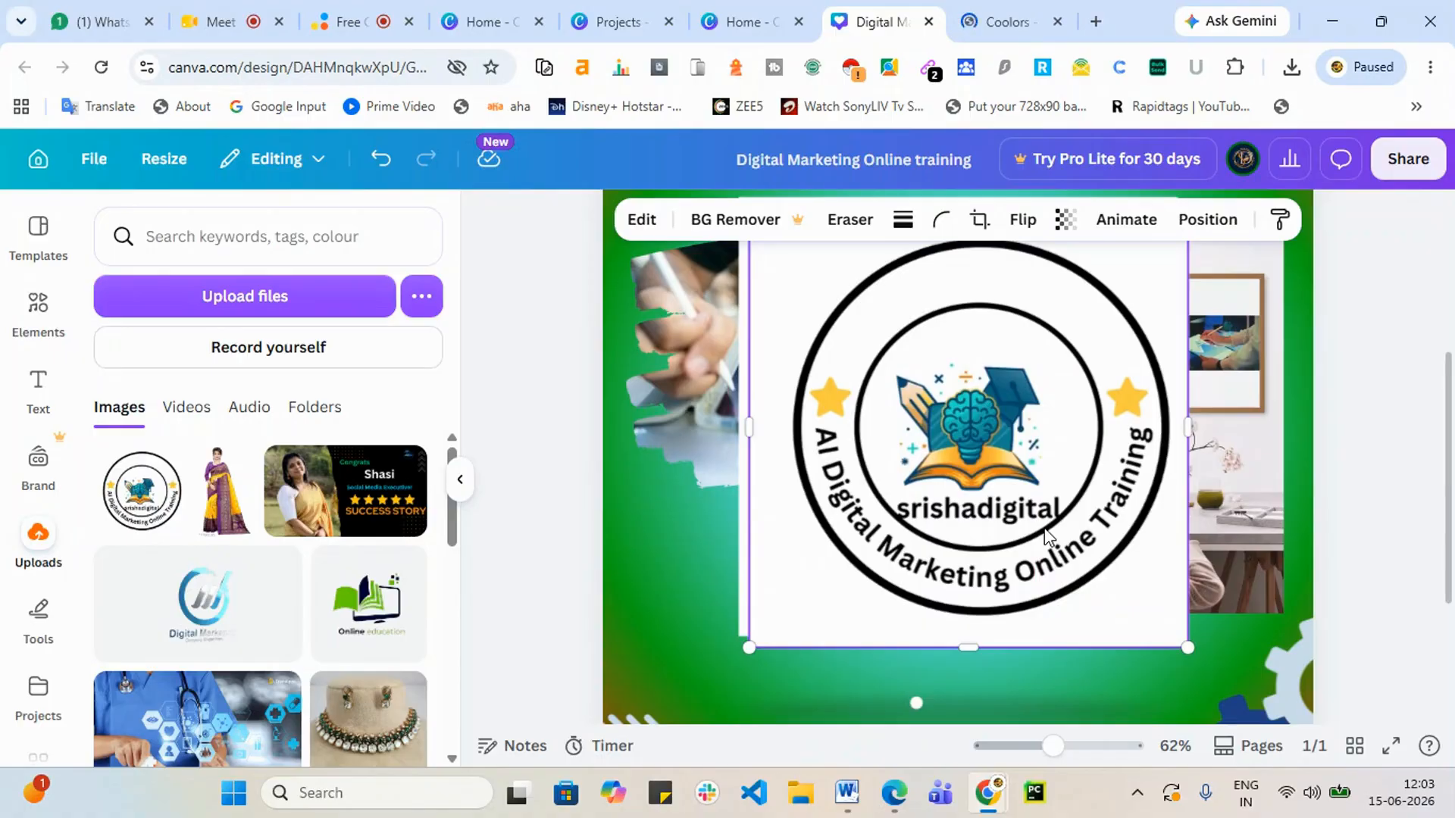
pyautogui.scroll(5, 1044, 528)
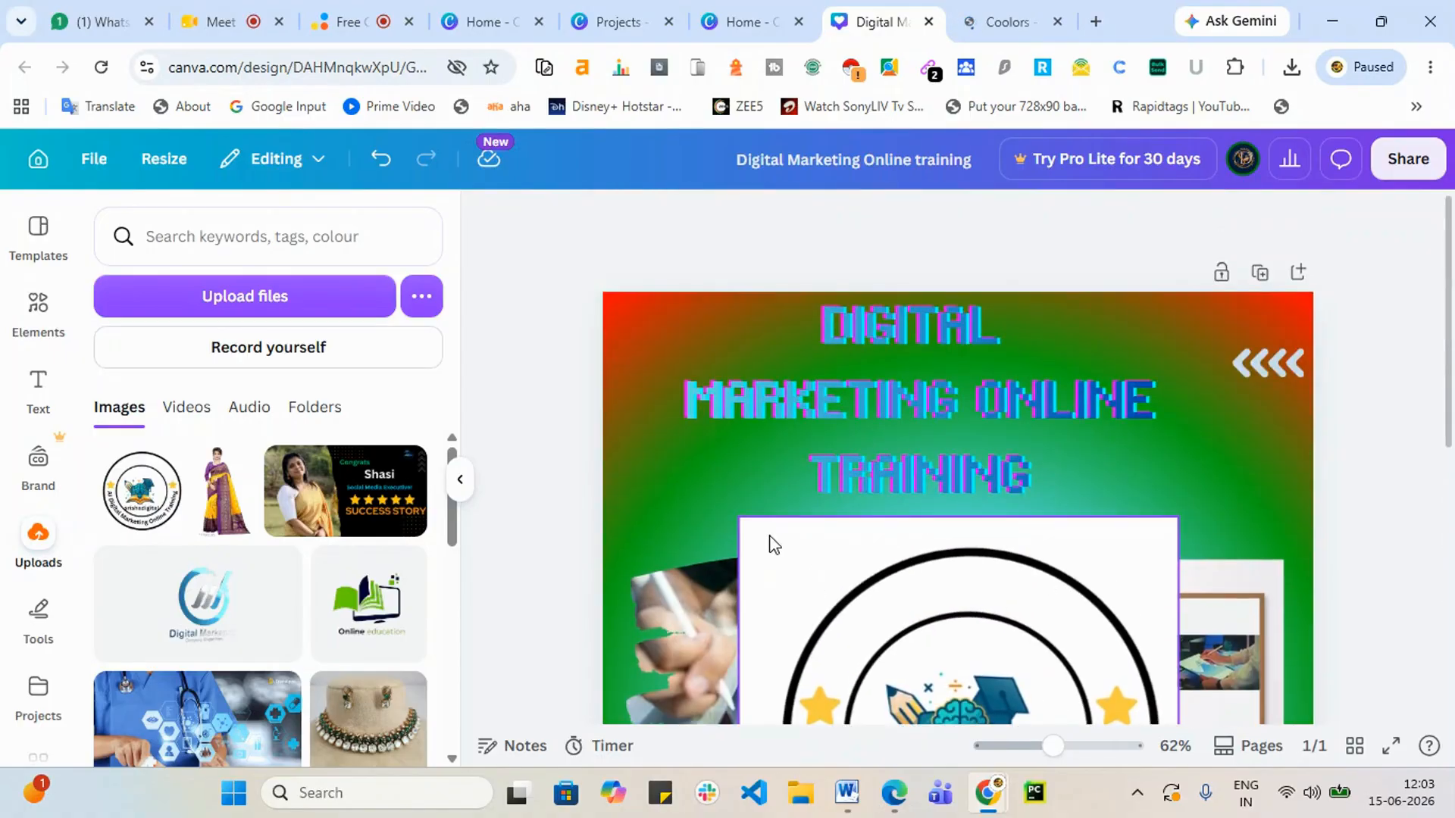
pyautogui.moveTo(792, 591); pyautogui.dragTo(721, 451)
pyautogui.scroll(-3, 1025, 624)
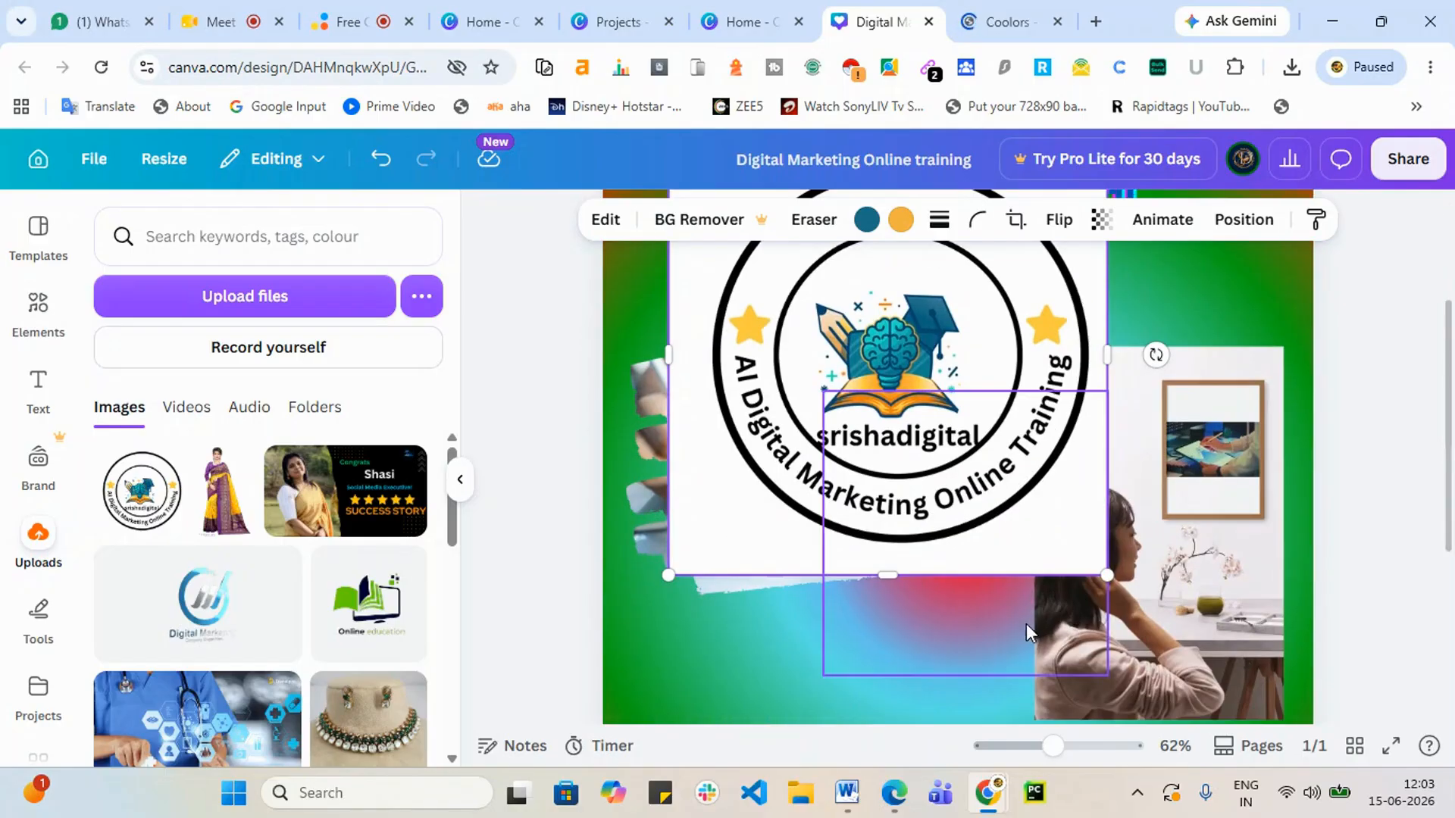
pyautogui.moveTo(1108, 576); pyautogui.dragTo(749, 283)
pyautogui.scroll(3, 1097, 577)
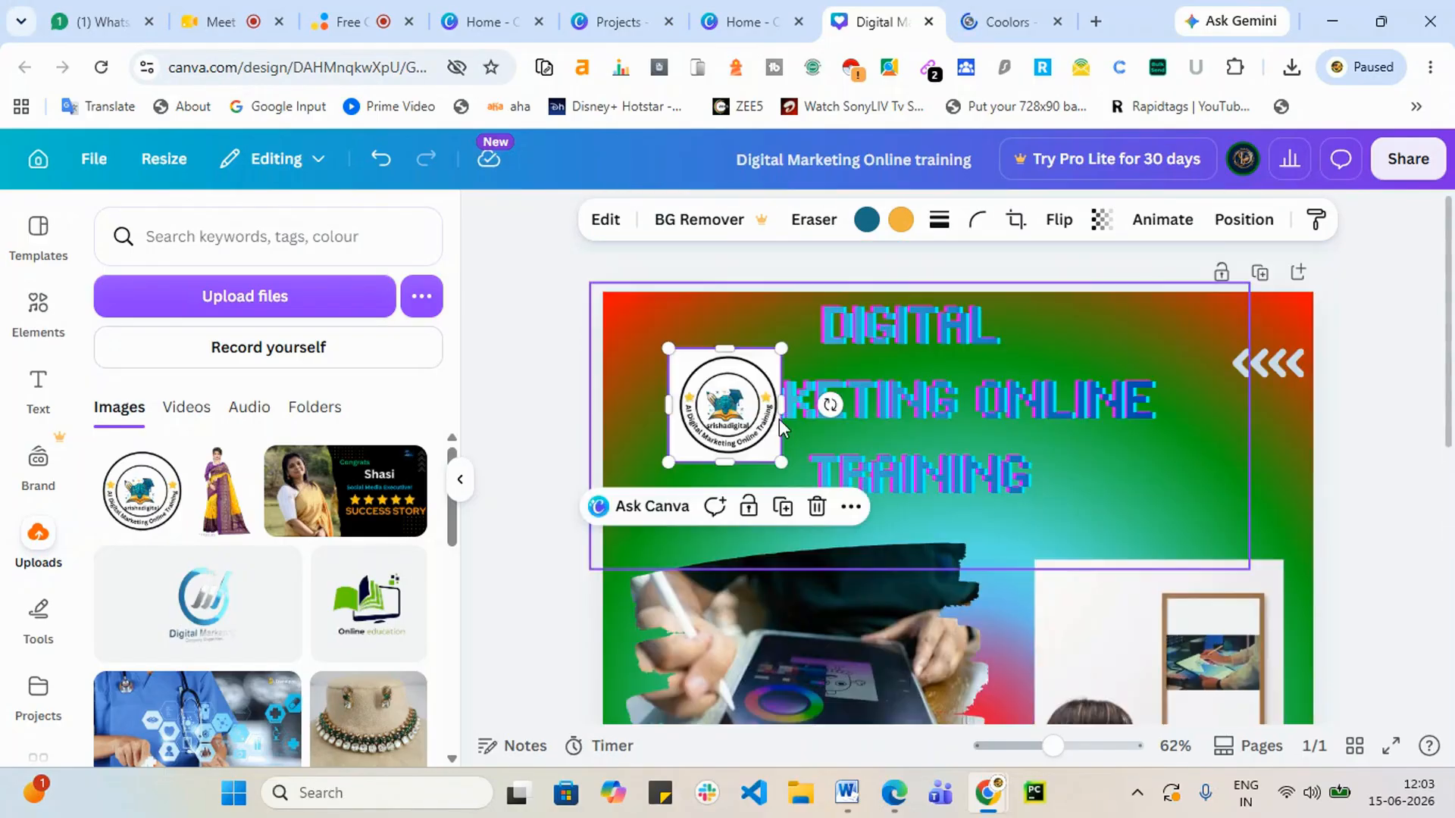
pyautogui.moveTo(724, 413); pyautogui.dragTo(678, 363)
pyautogui.scroll(-6, 1274, 485)
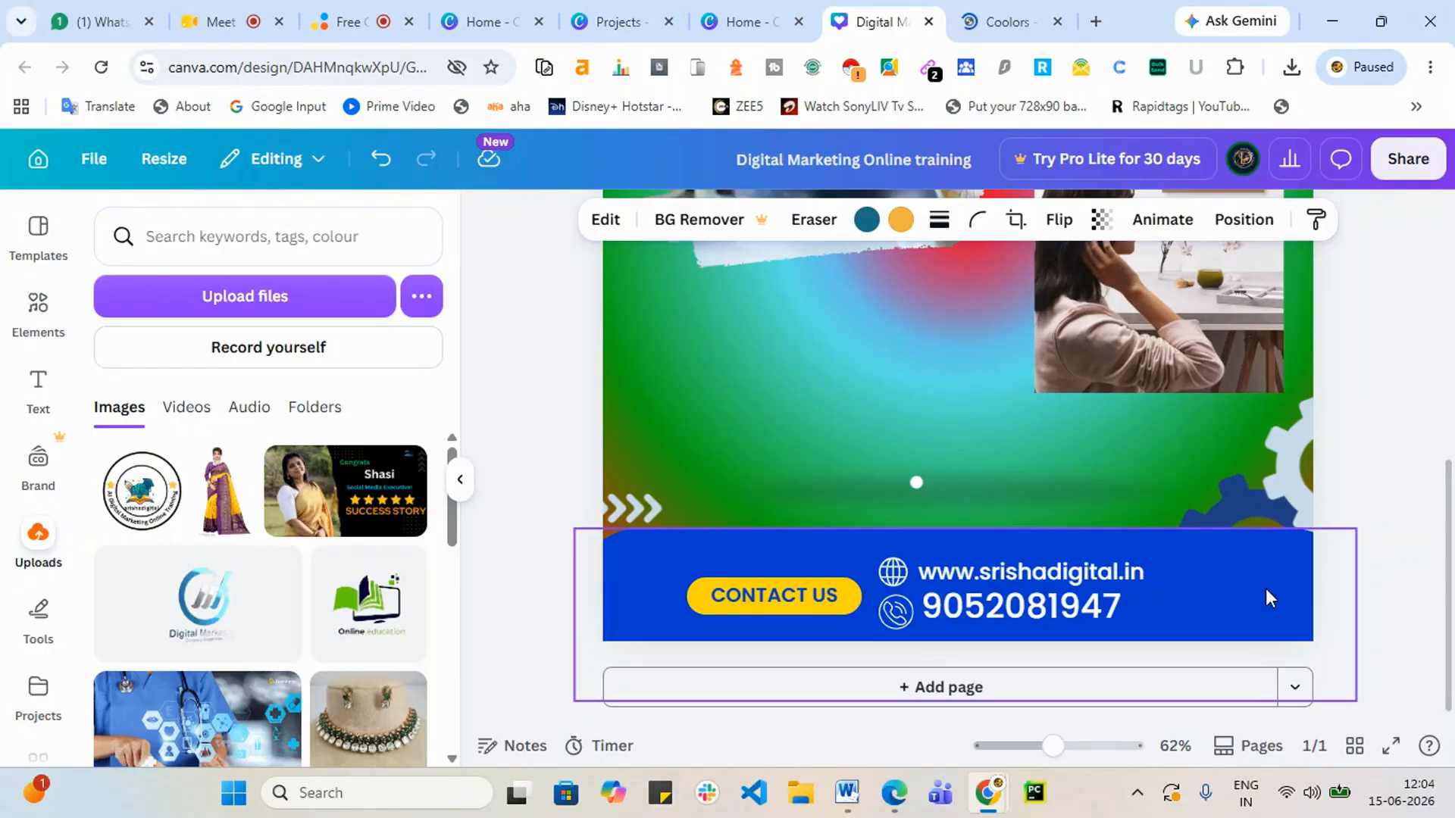
pyautogui.scroll(5, 1270, 598)
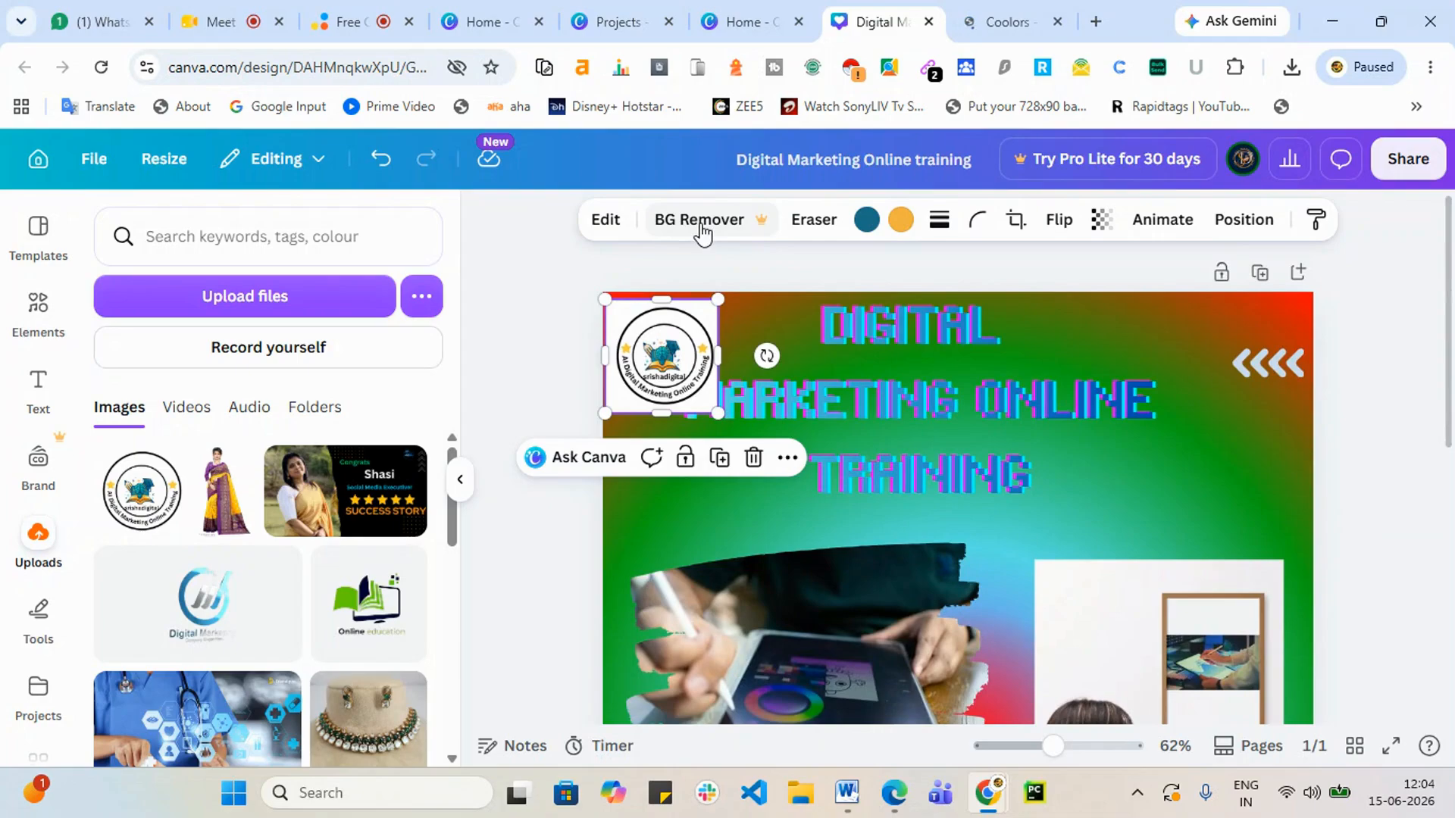
# Step: Search Google for 'bg remove hd' in a new tab and open the remove.bg site
pyautogui.click(1096, 22)
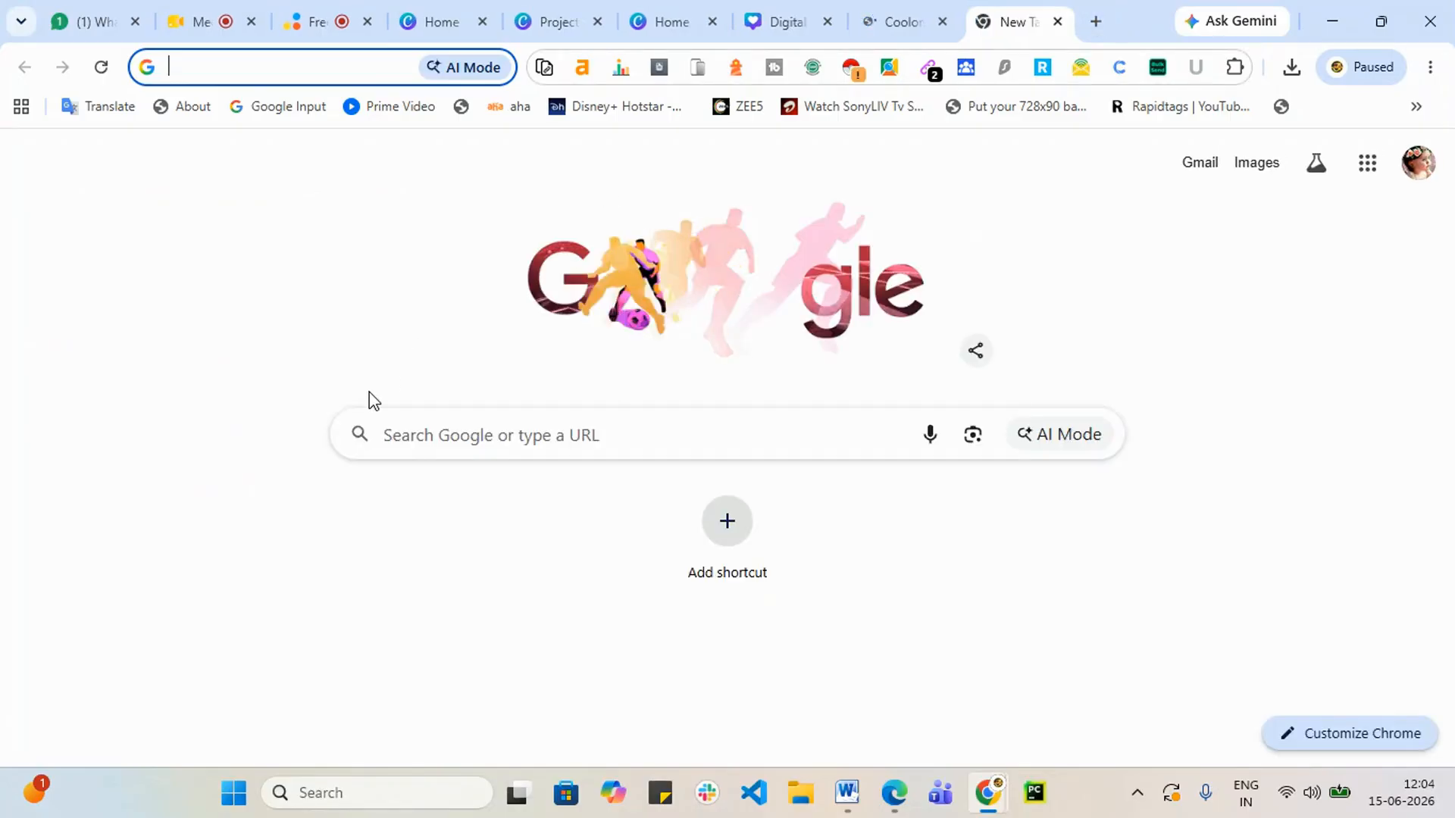
pyautogui.write('bg')
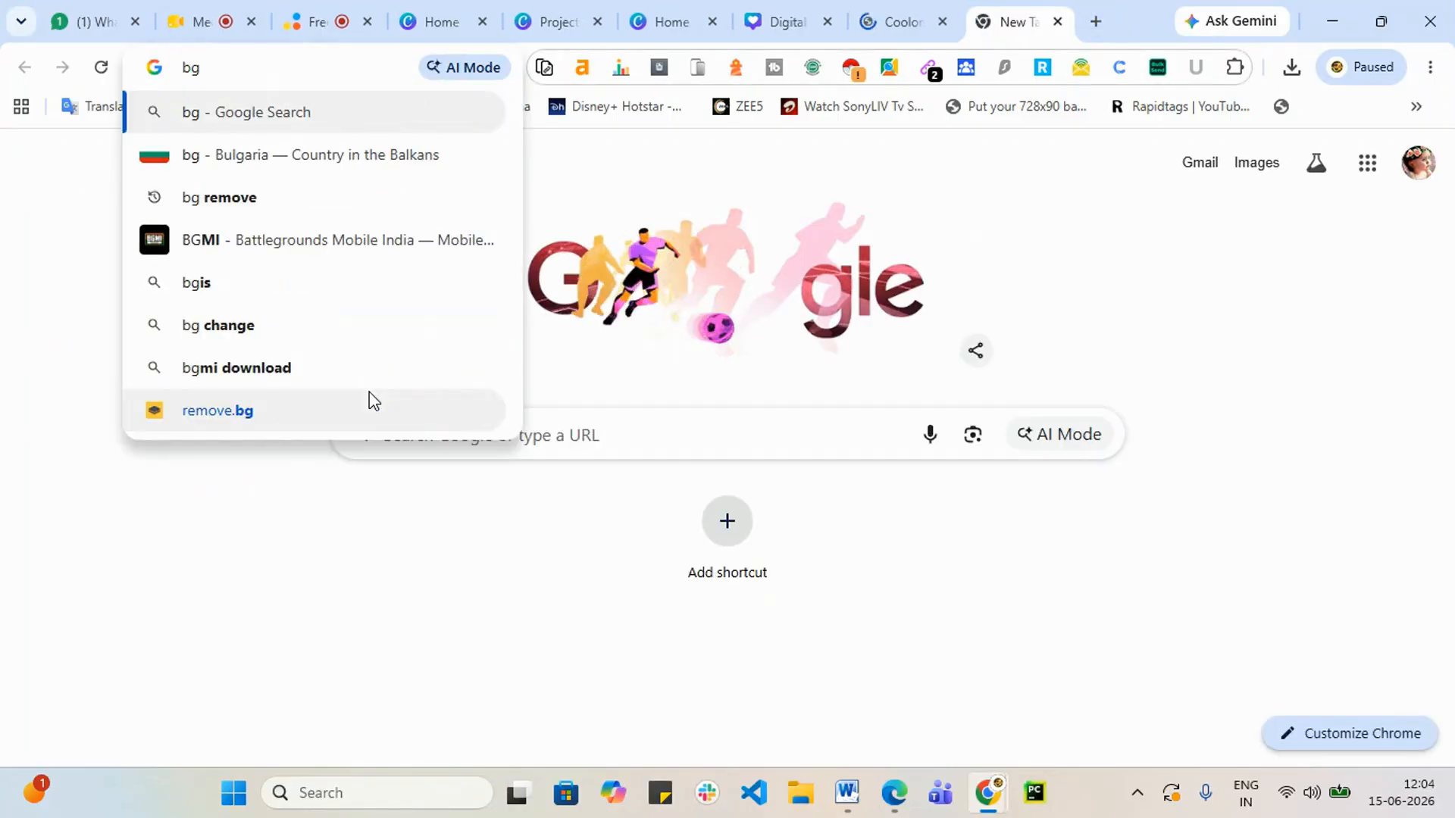
pyautogui.write(' remov')
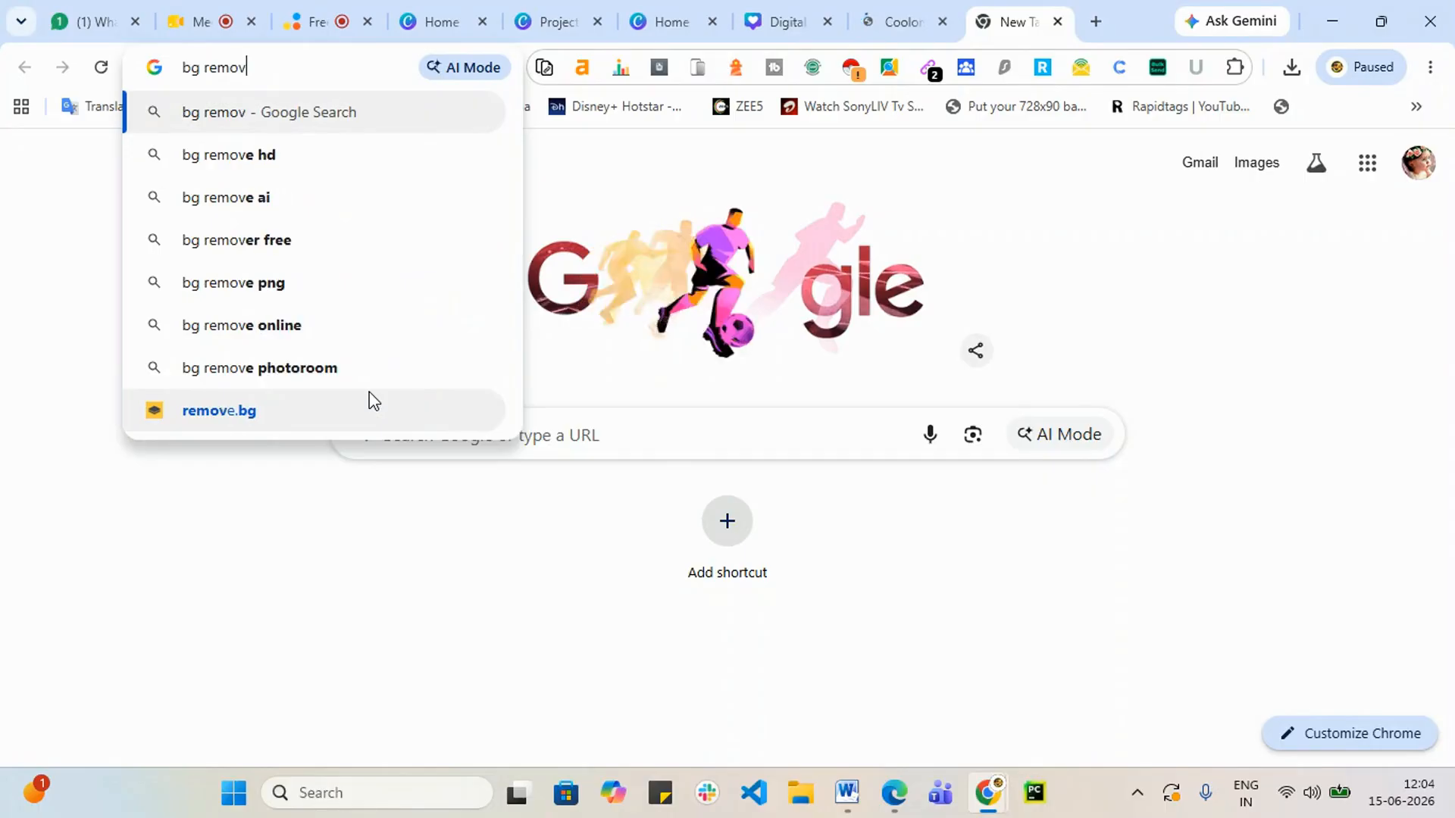
pyautogui.write('e')
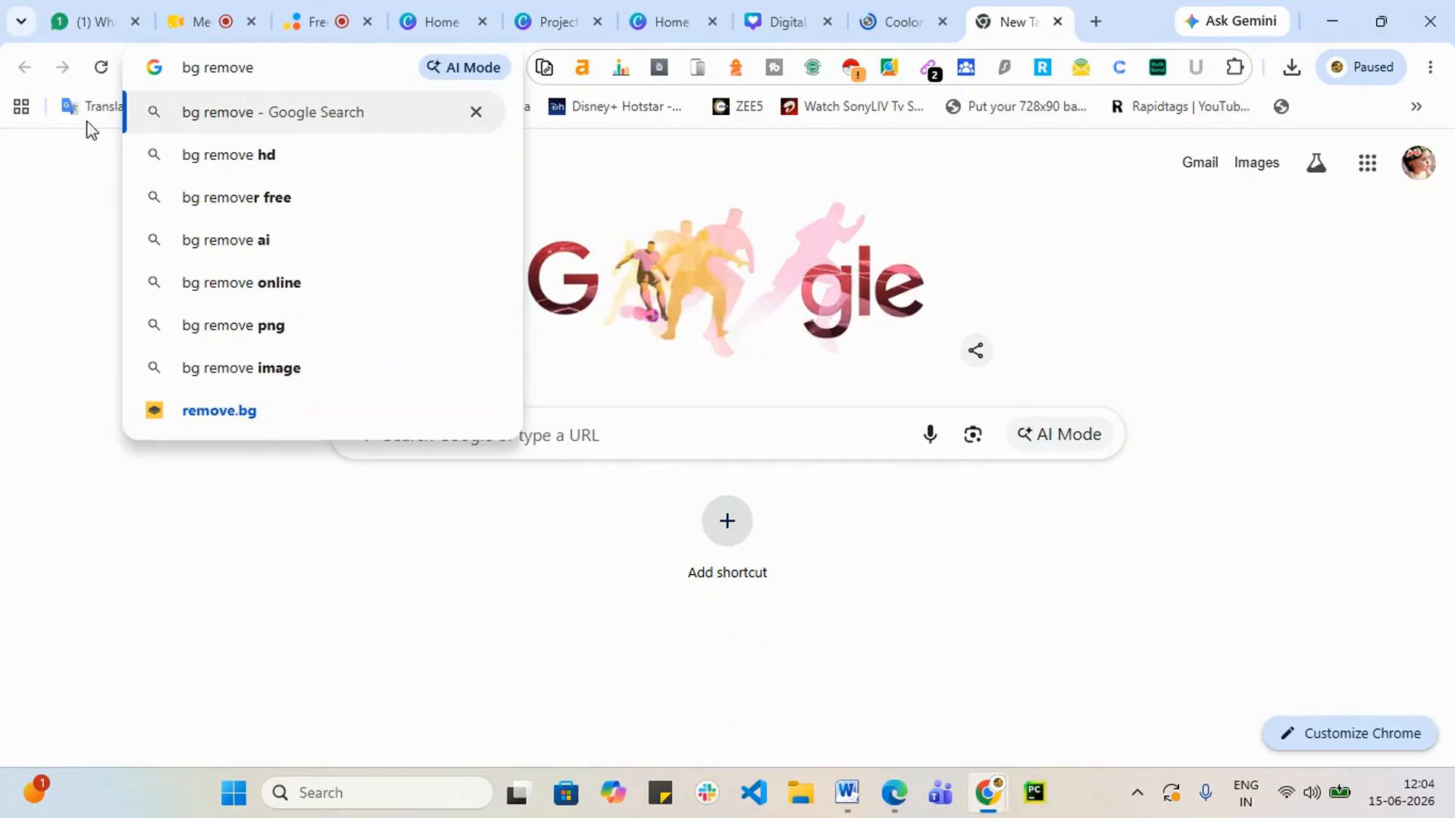
pyautogui.click(262, 159)
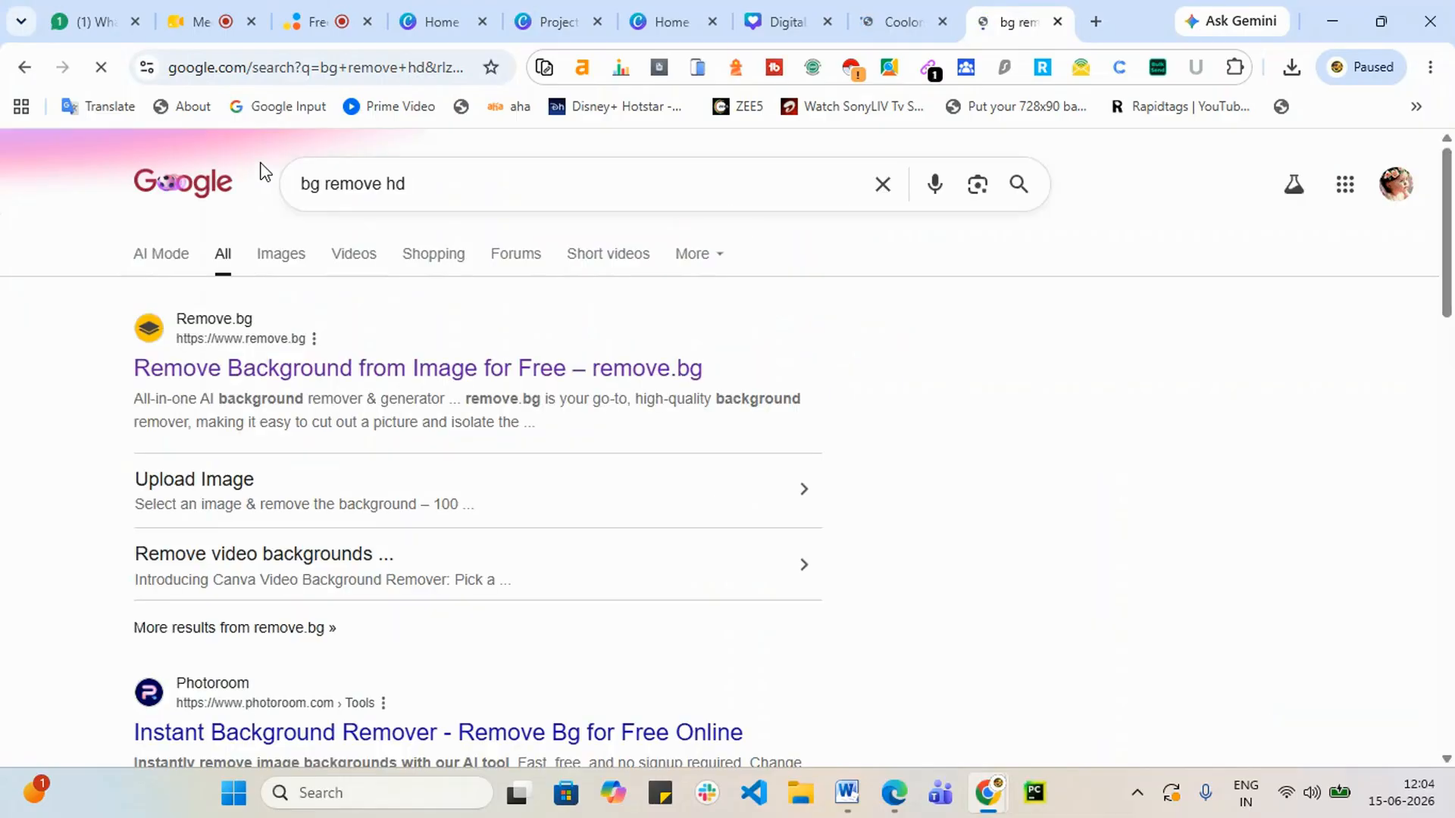
pyautogui.click(264, 371)
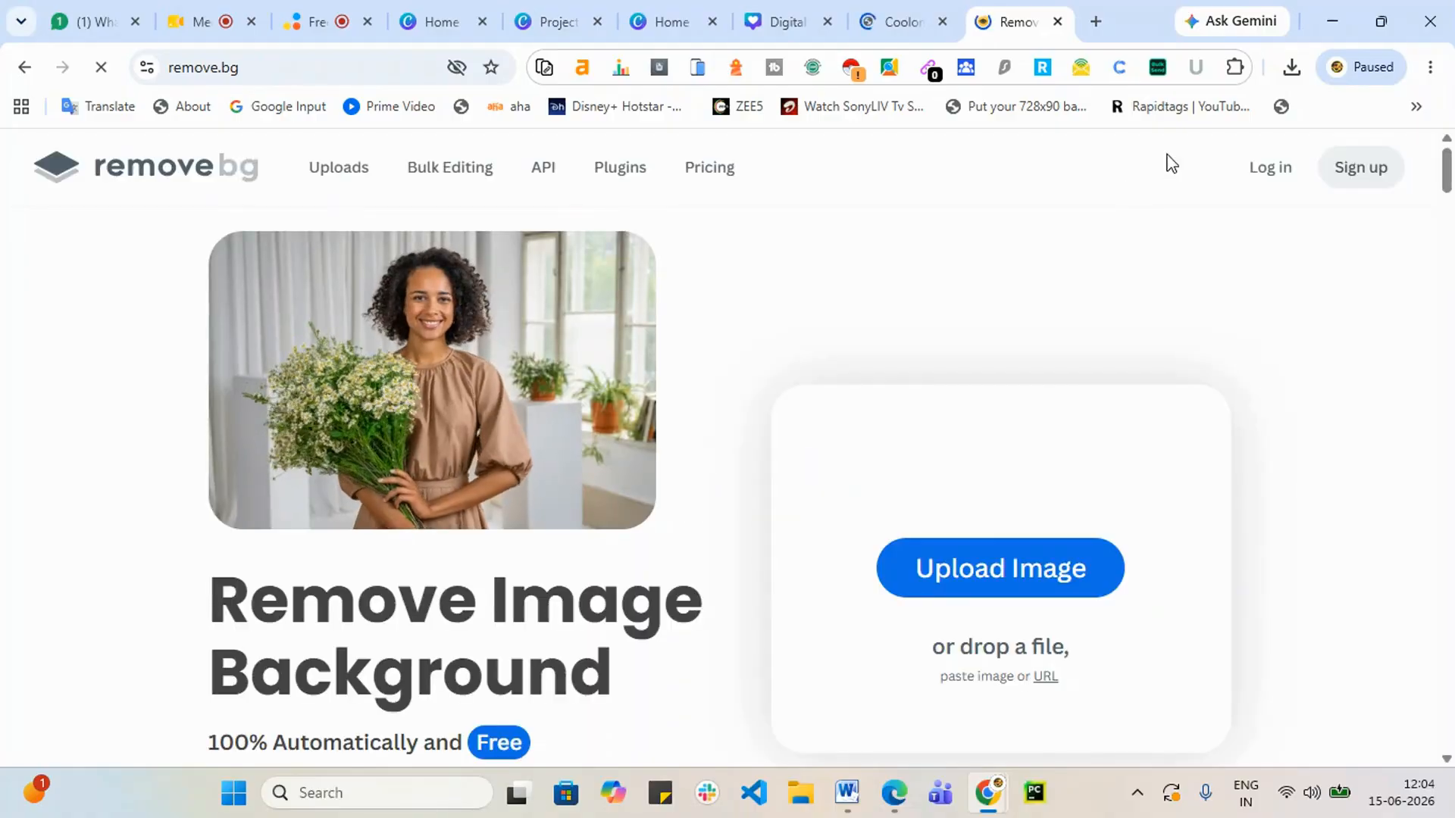
# Step: Upload the Srishadigital (1) logo to remove.bg to strip its white background
pyautogui.click(944, 574)
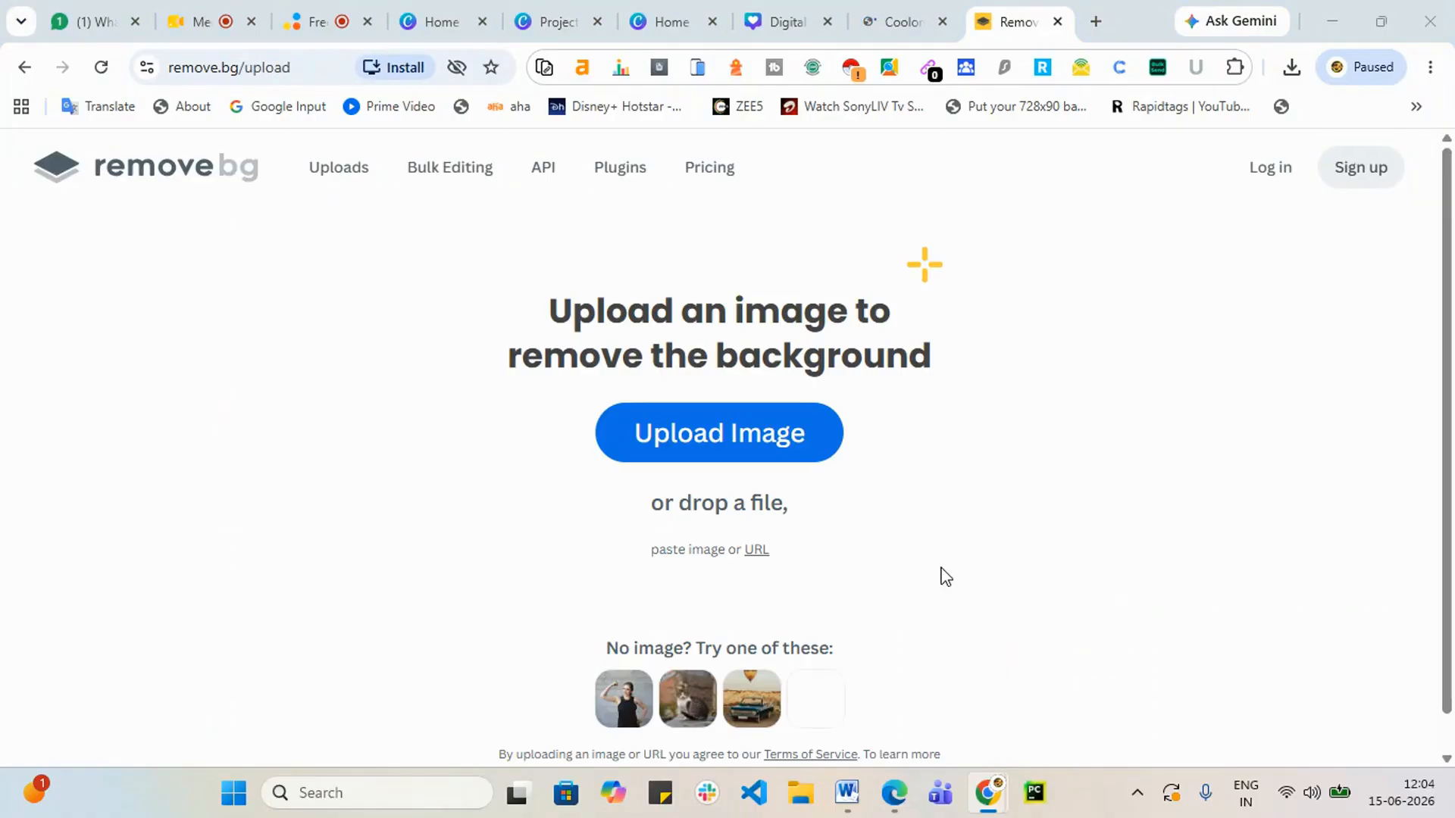
pyautogui.click(799, 464)
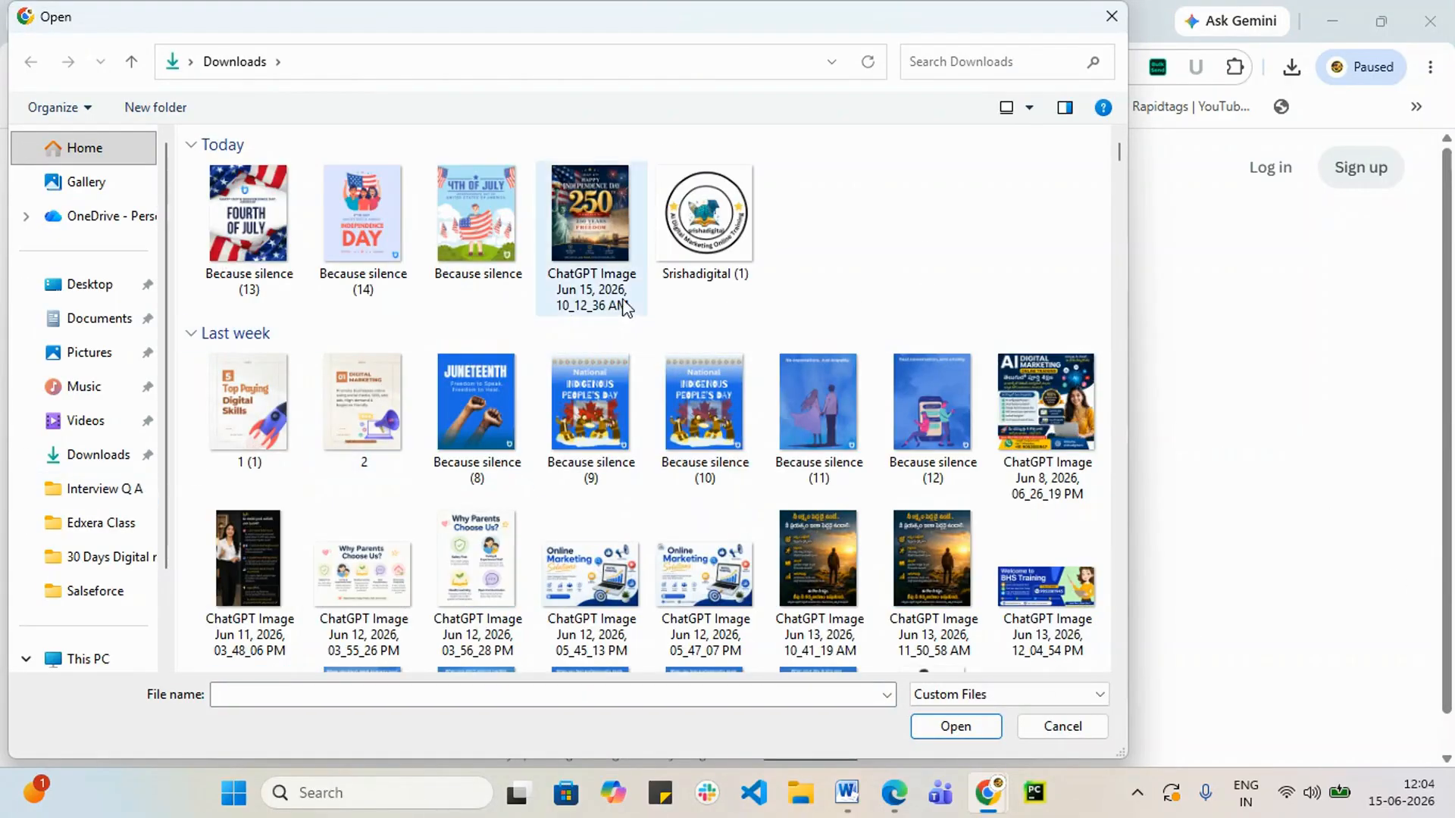
pyautogui.click(704, 220)
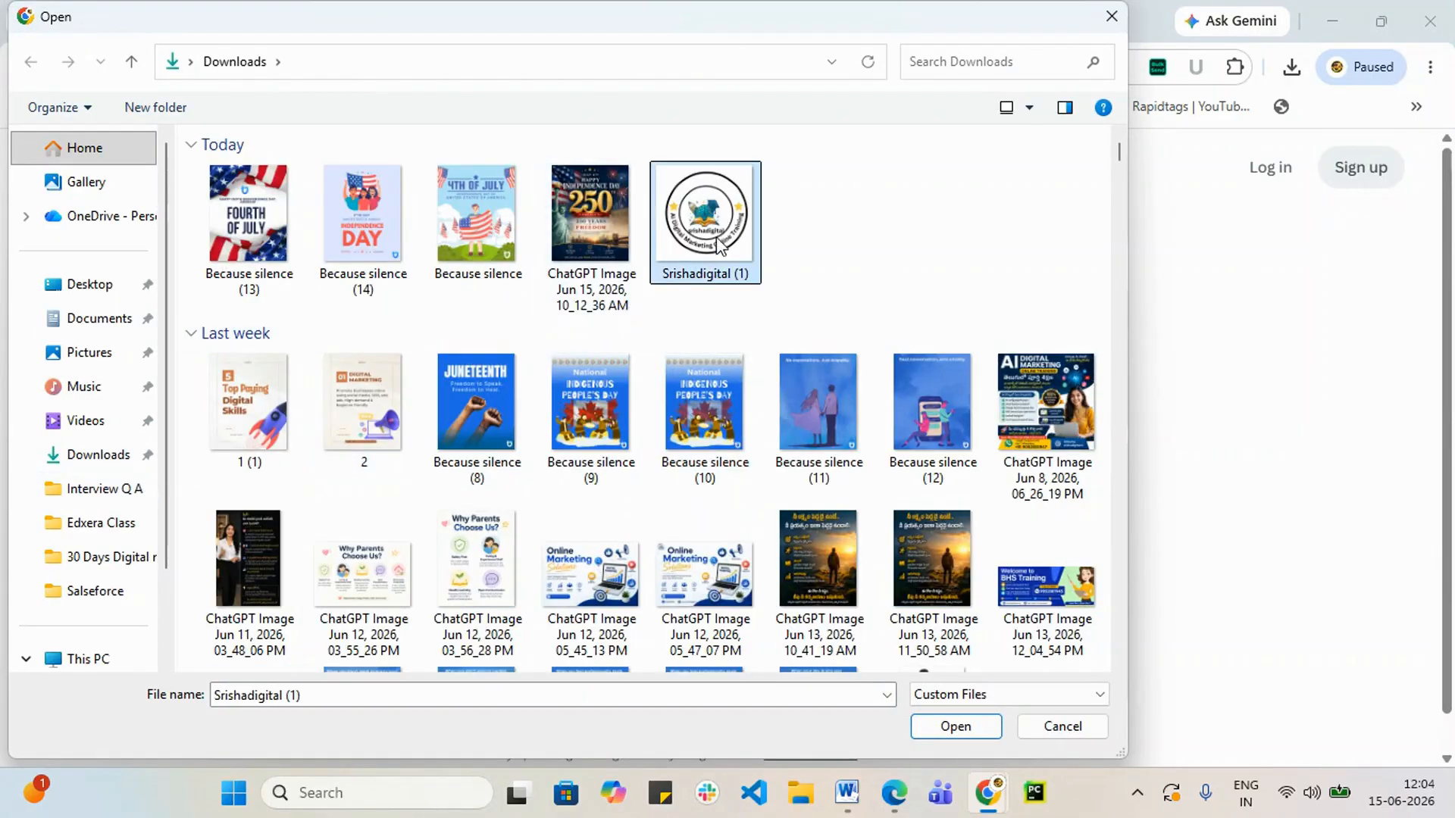
pyautogui.click(952, 727)
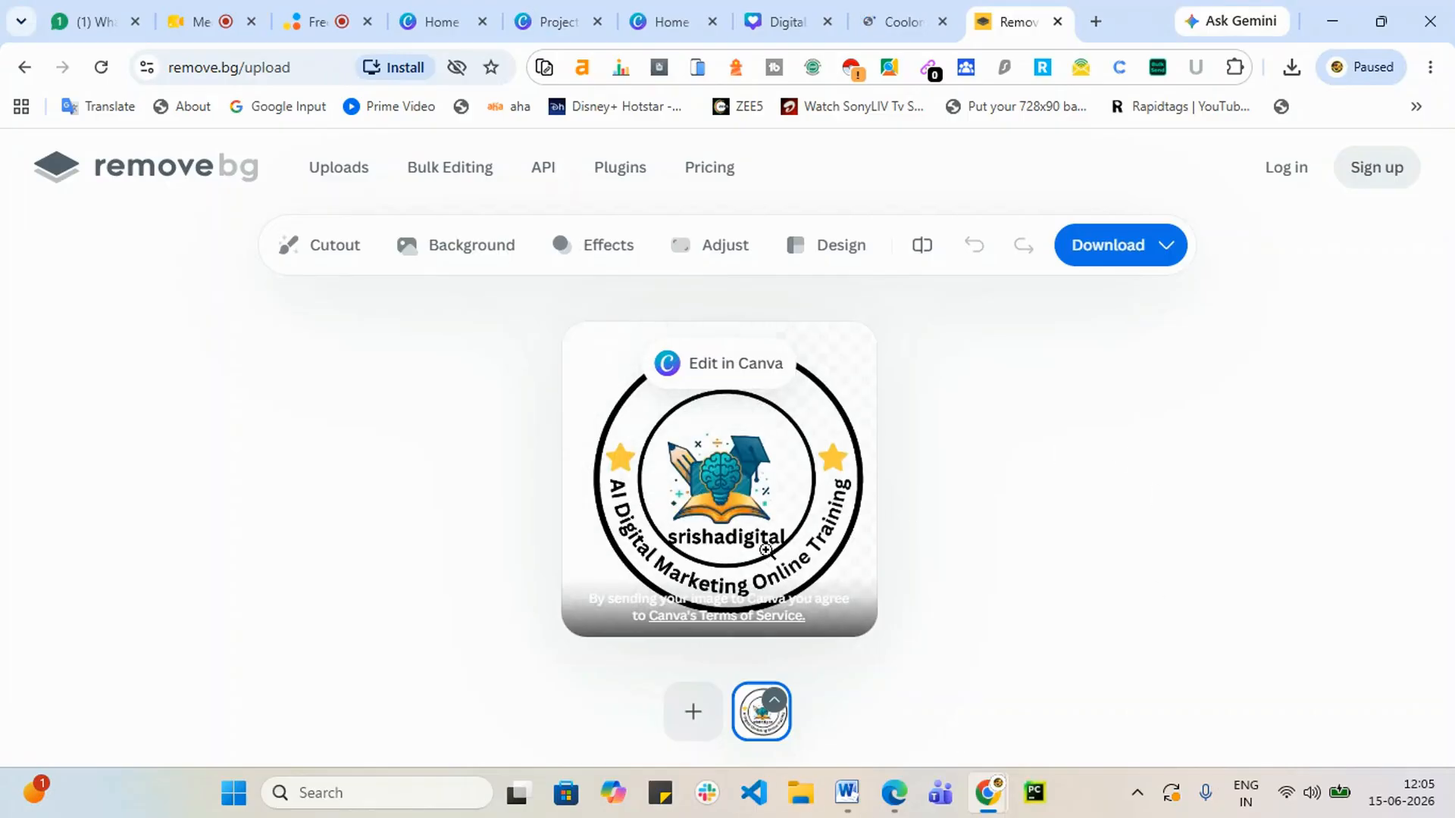
# Step: Download the free 500×500 preview image and return to the Canva tab
pyautogui.click(1155, 255)
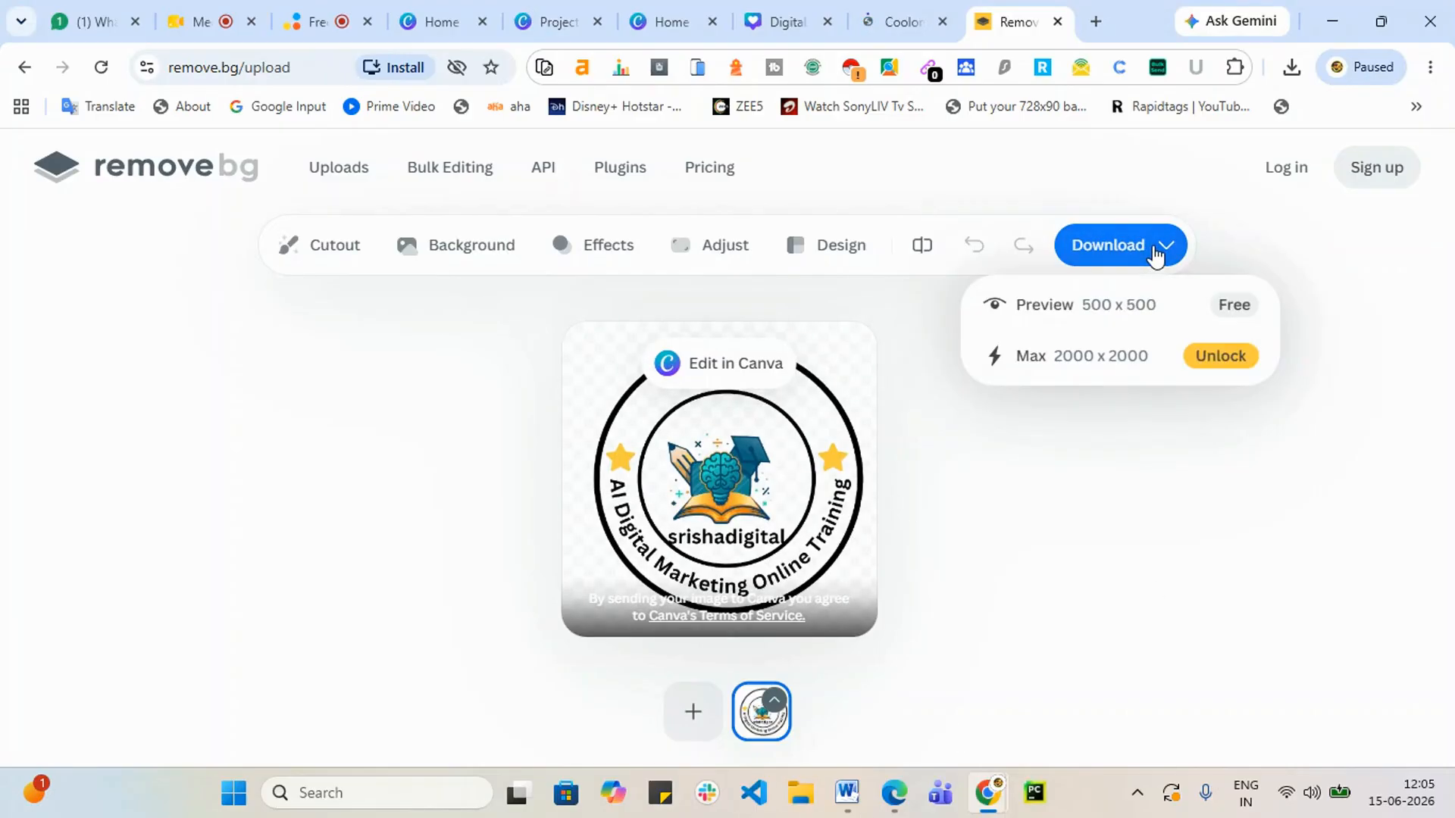
pyautogui.click(1103, 321)
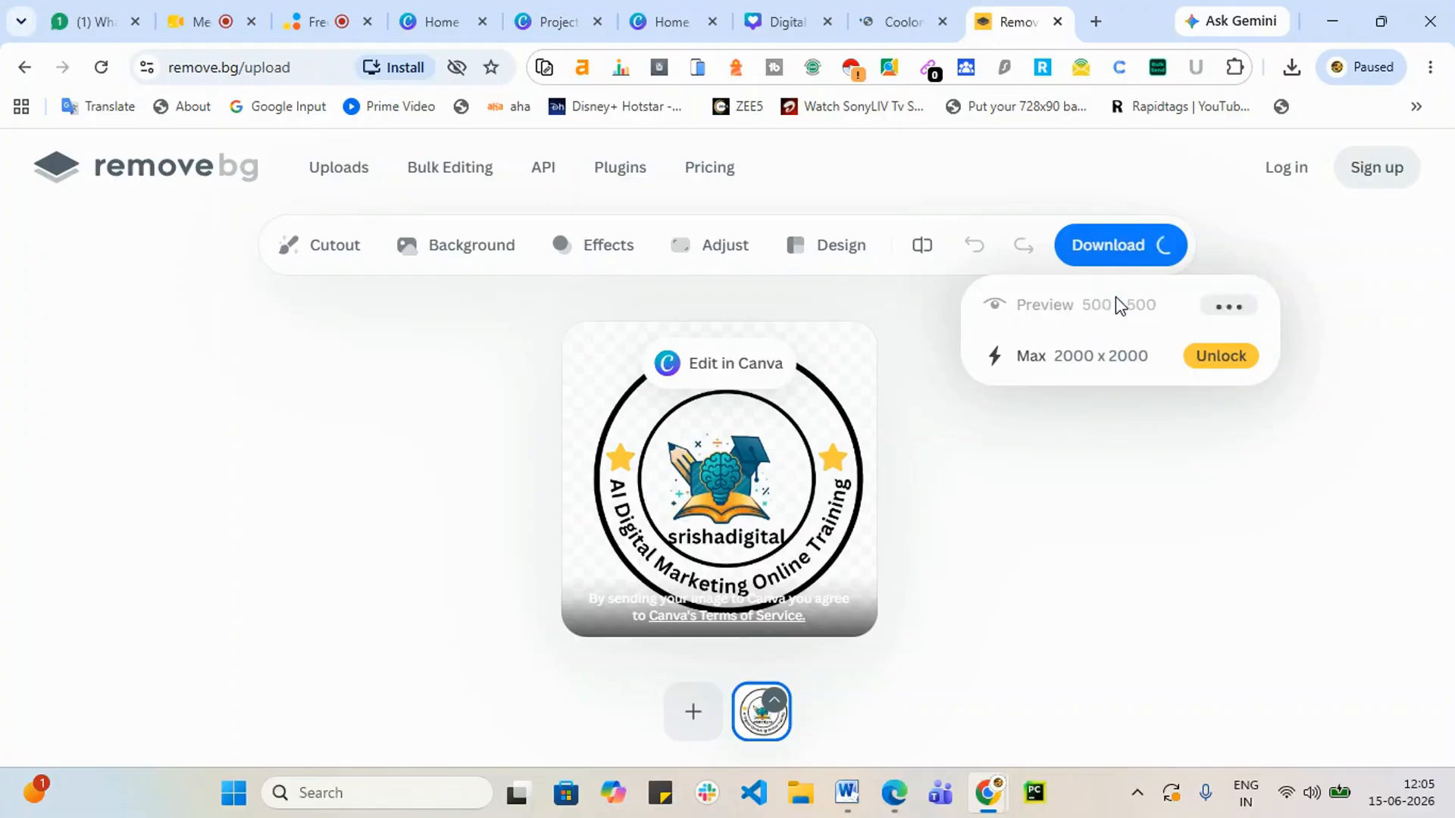
pyautogui.click(779, 17)
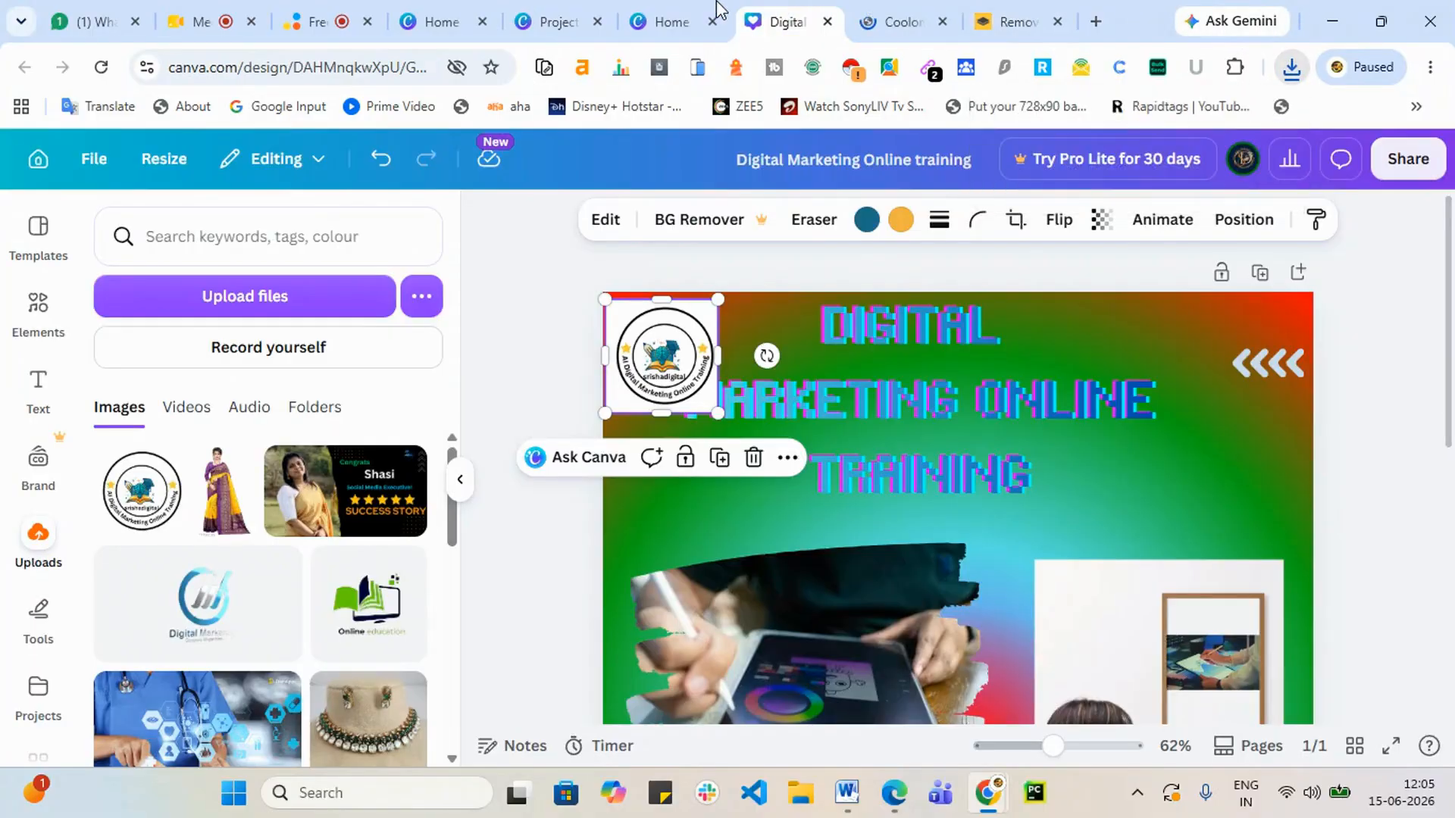
# Step: Upload Srishadigital_1_-removebg-preview and add the transparent logo to the design
pyautogui.click(241, 296)
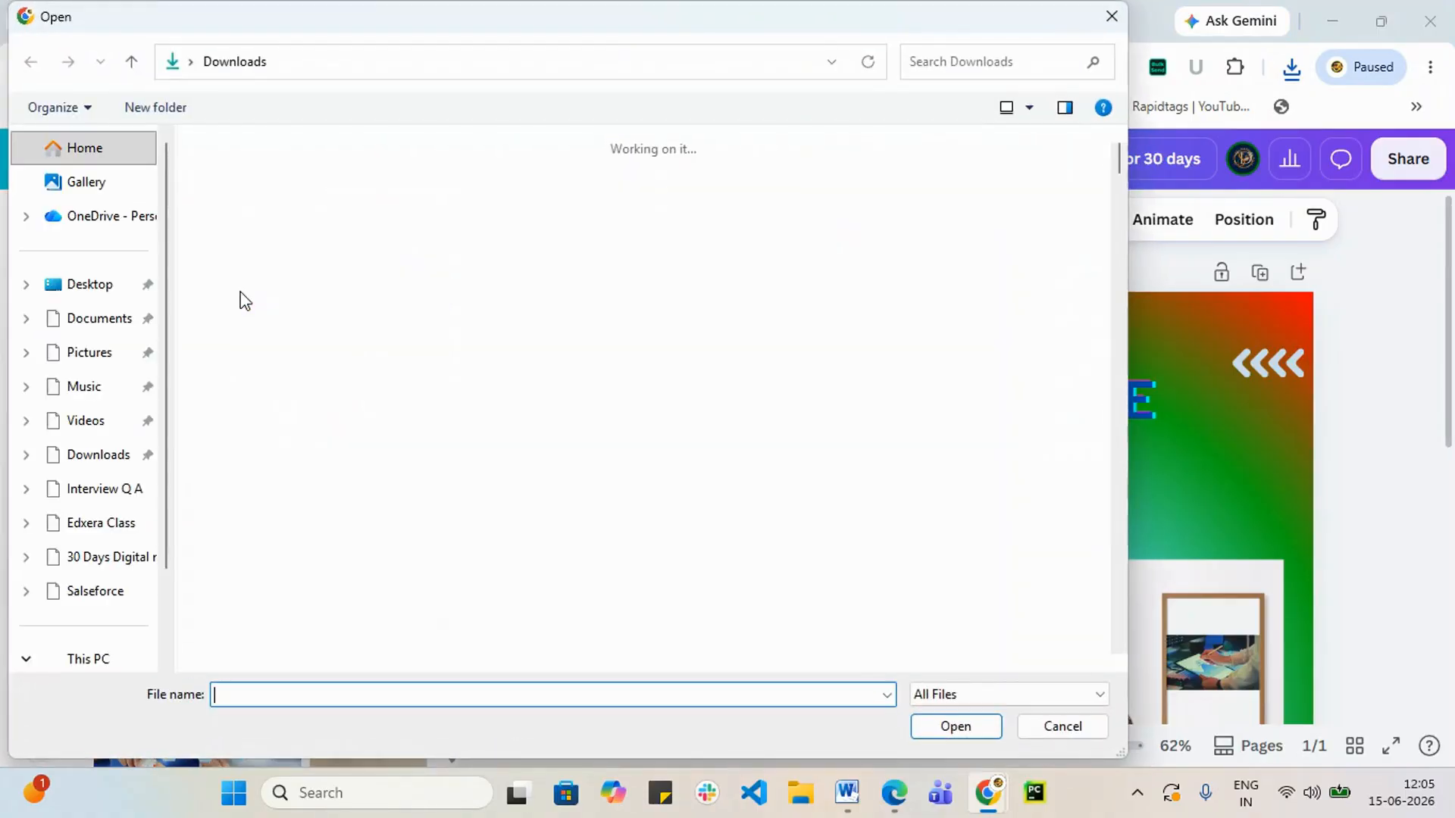
pyautogui.click(824, 242)
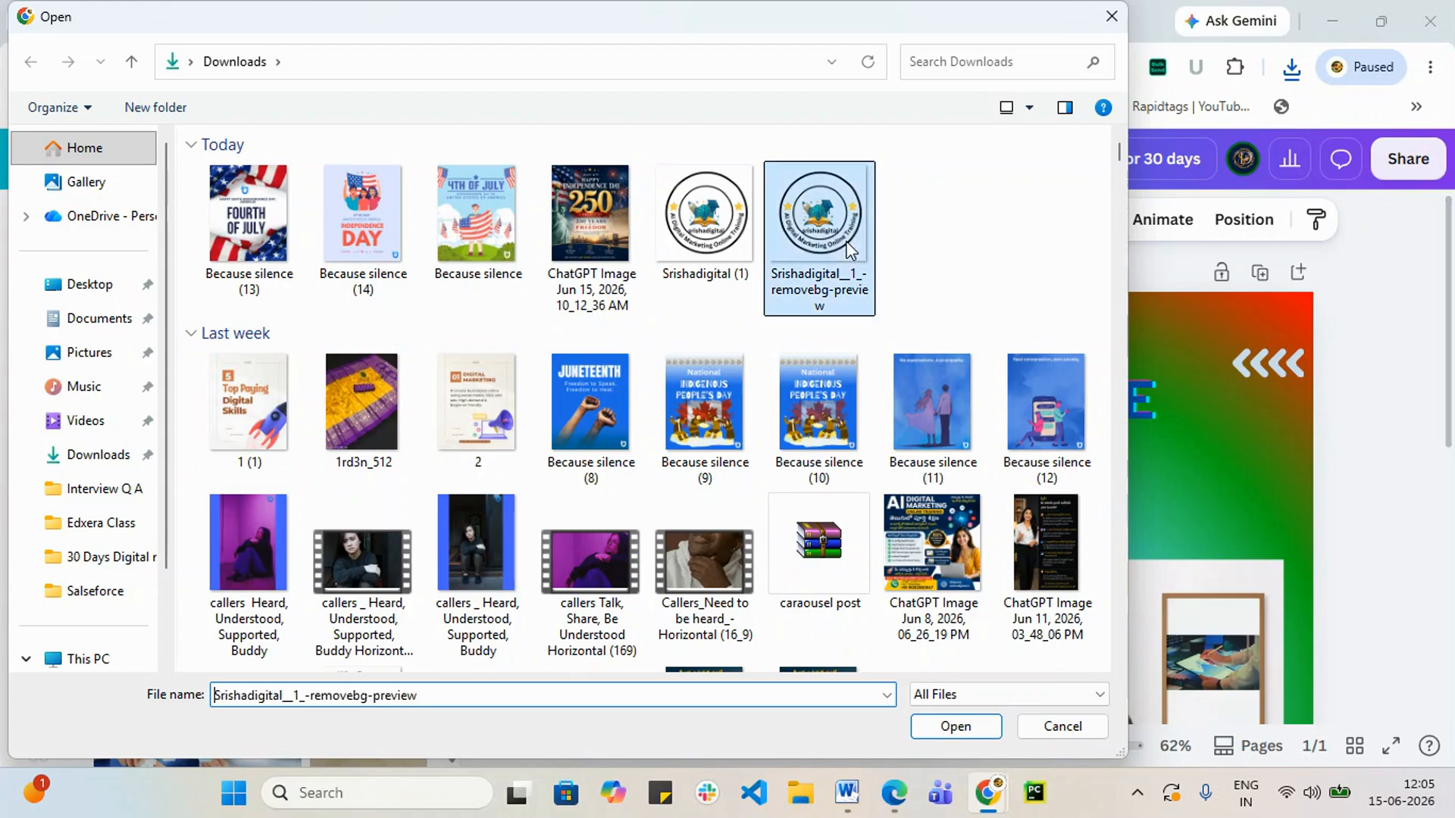
pyautogui.click(957, 726)
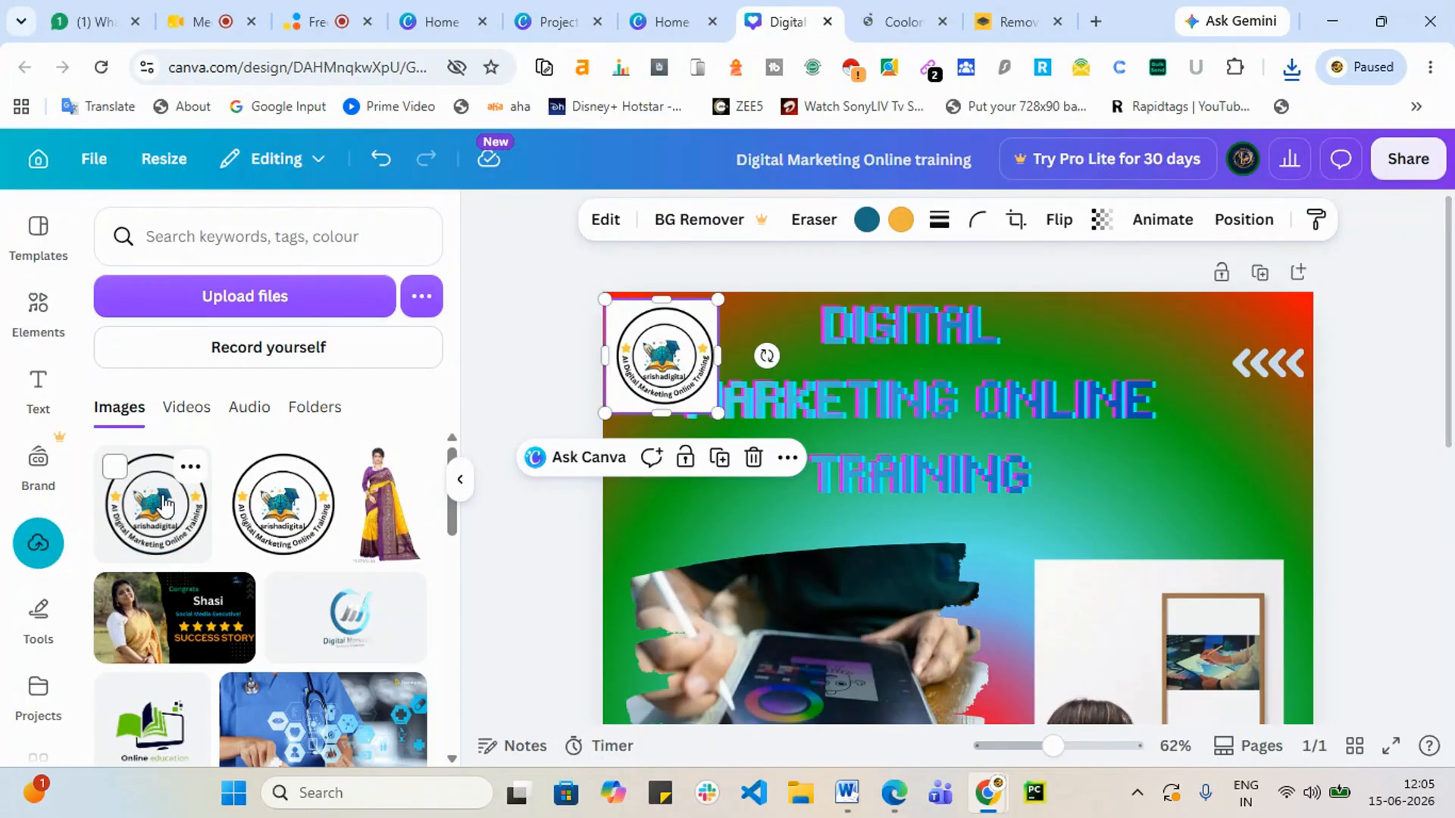
pyautogui.moveTo(165, 504); pyautogui.dragTo(1104, 629)
# Step: Shrink the transparent logo to a small badge beside the top-right chevrons, tilted 44°
pyautogui.moveTo(1114, 542); pyautogui.dragTo(1207, 251)
pyautogui.moveTo(1240, 638); pyautogui.dragTo(941, 405)
pyautogui.moveTo(939, 330); pyautogui.dragTo(1189, 360)
pyautogui.moveTo(1279, 347); pyautogui.dragTo(1312, 458)
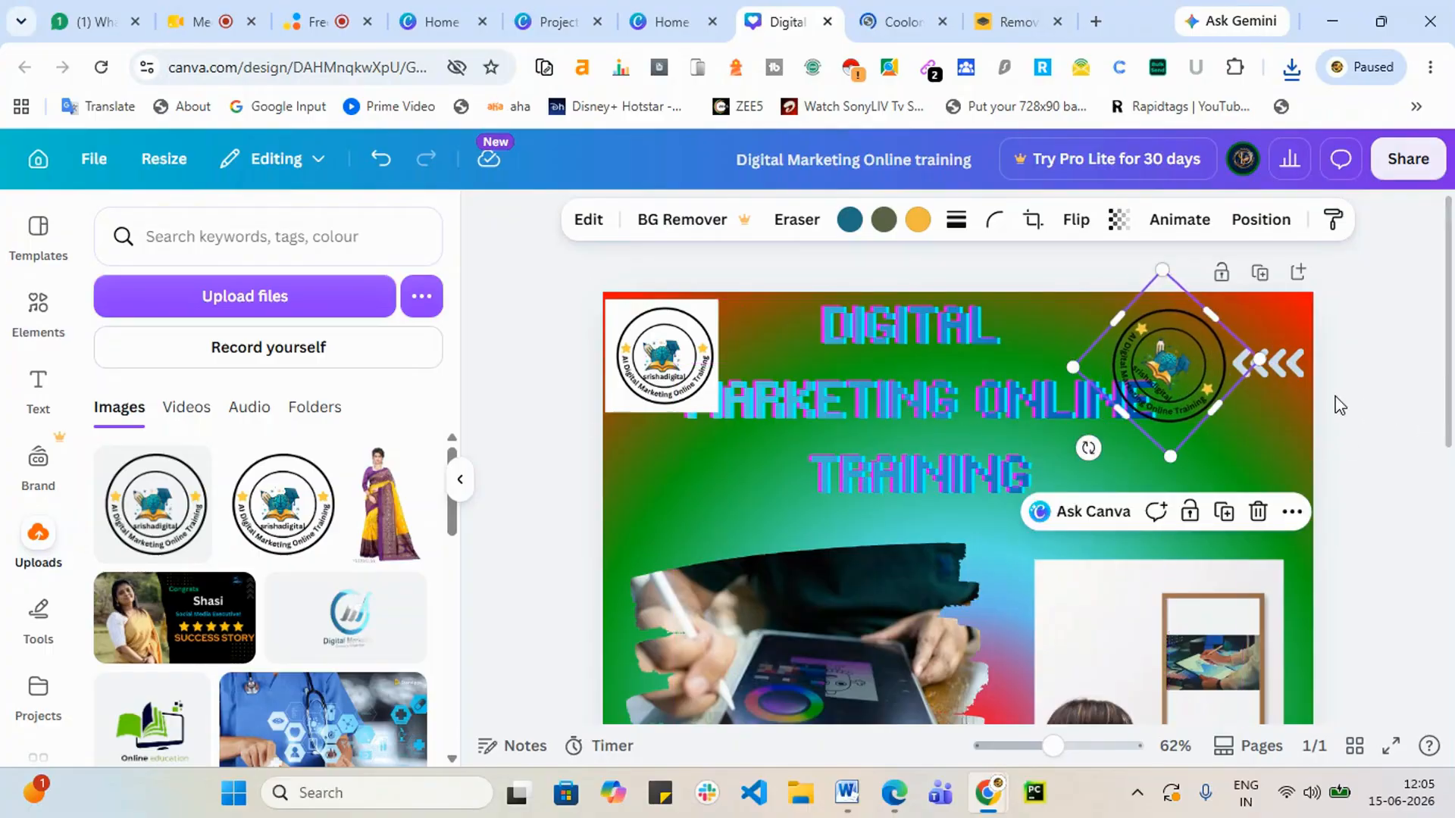
# Step: Undo an accidental chevron move, then set the round logo in the top-right corner, smaller
pyautogui.moveTo(1283, 364); pyautogui.dragTo(1333, 584)
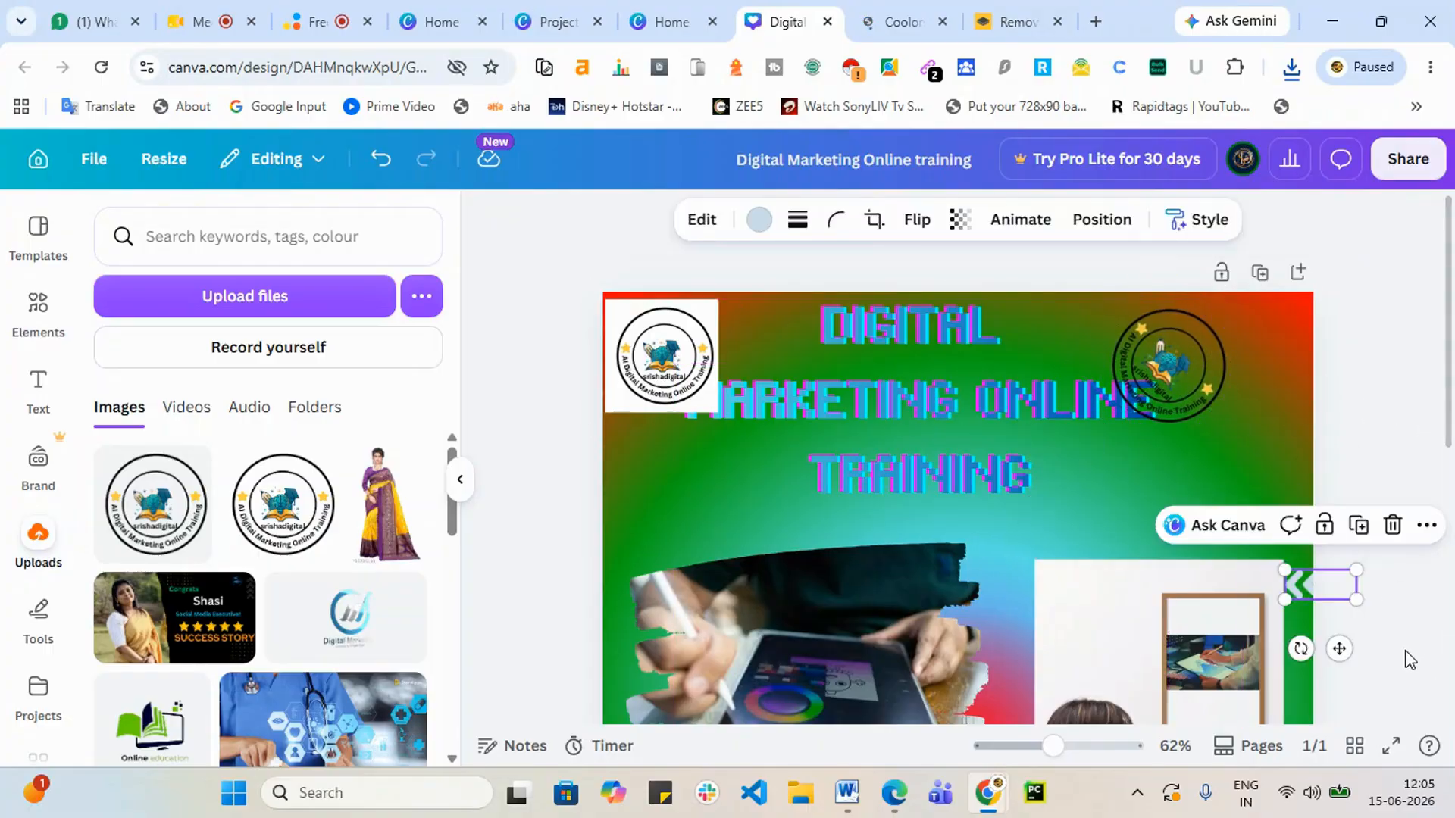
pyautogui.hotkey('ctrl', 'z')
pyautogui.hotkey('ctrl', 'z')
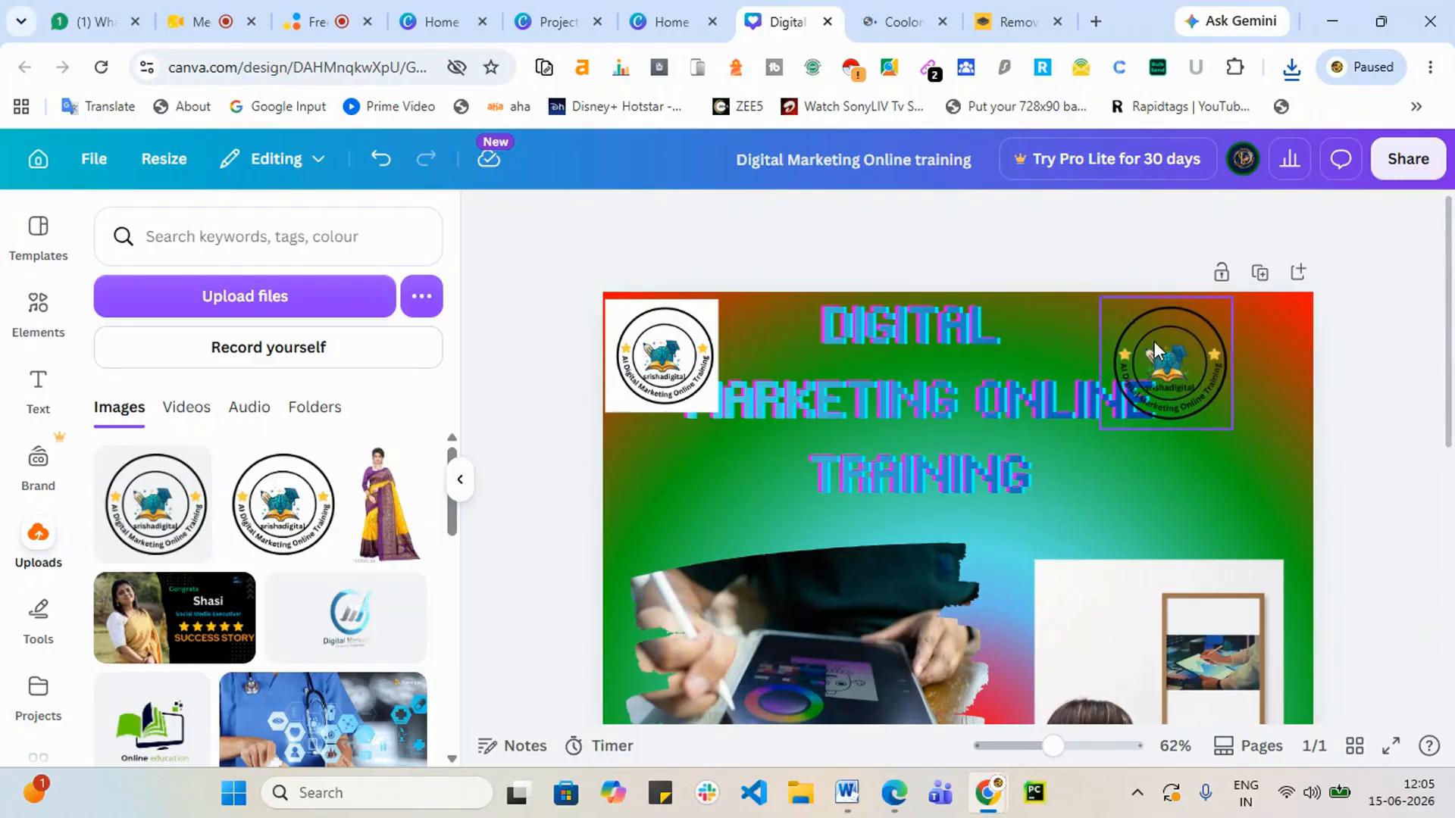
pyautogui.moveTo(1154, 341); pyautogui.dragTo(1247, 362)
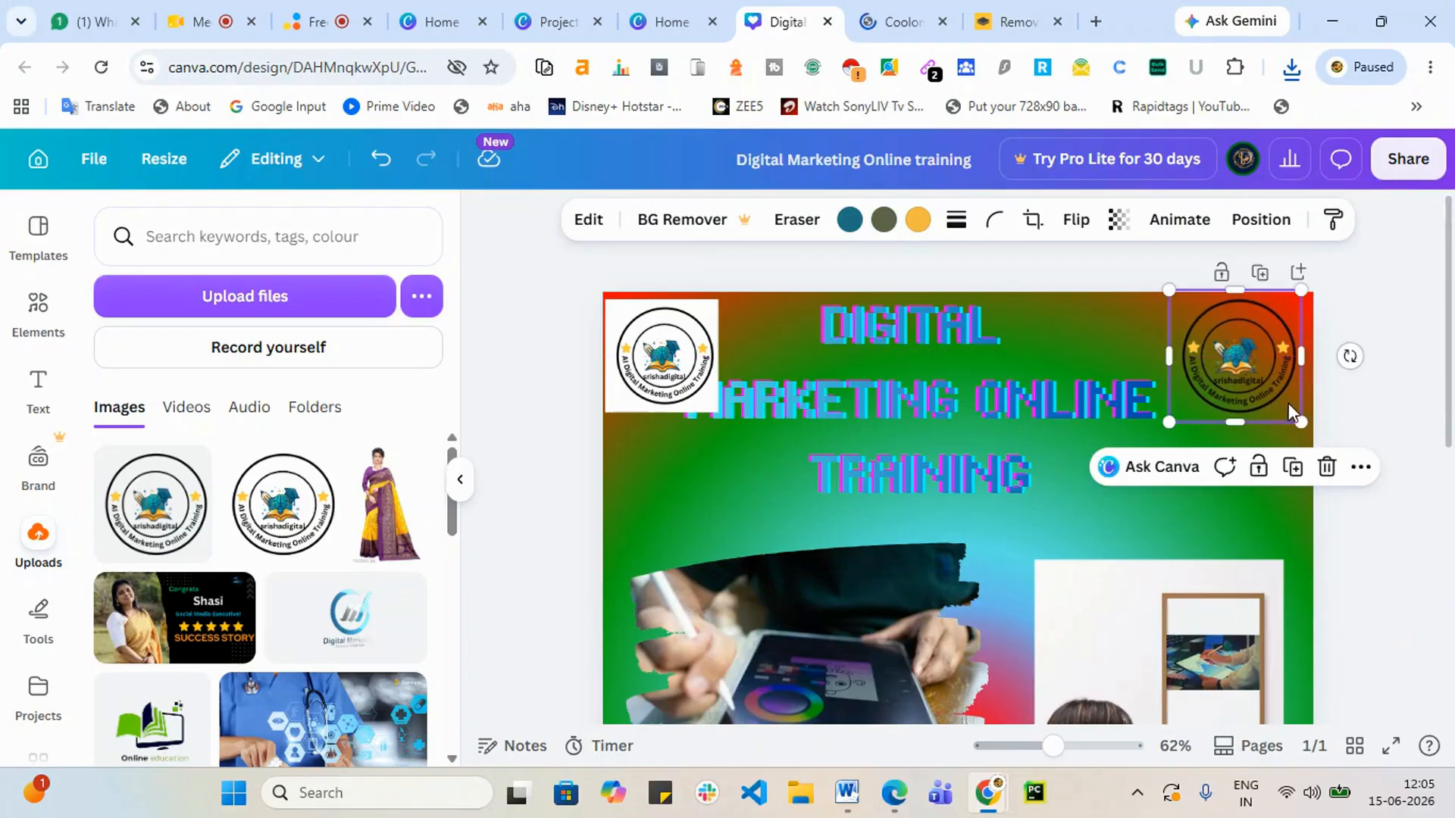
pyautogui.moveTo(1301, 421); pyautogui.dragTo(1220, 360)
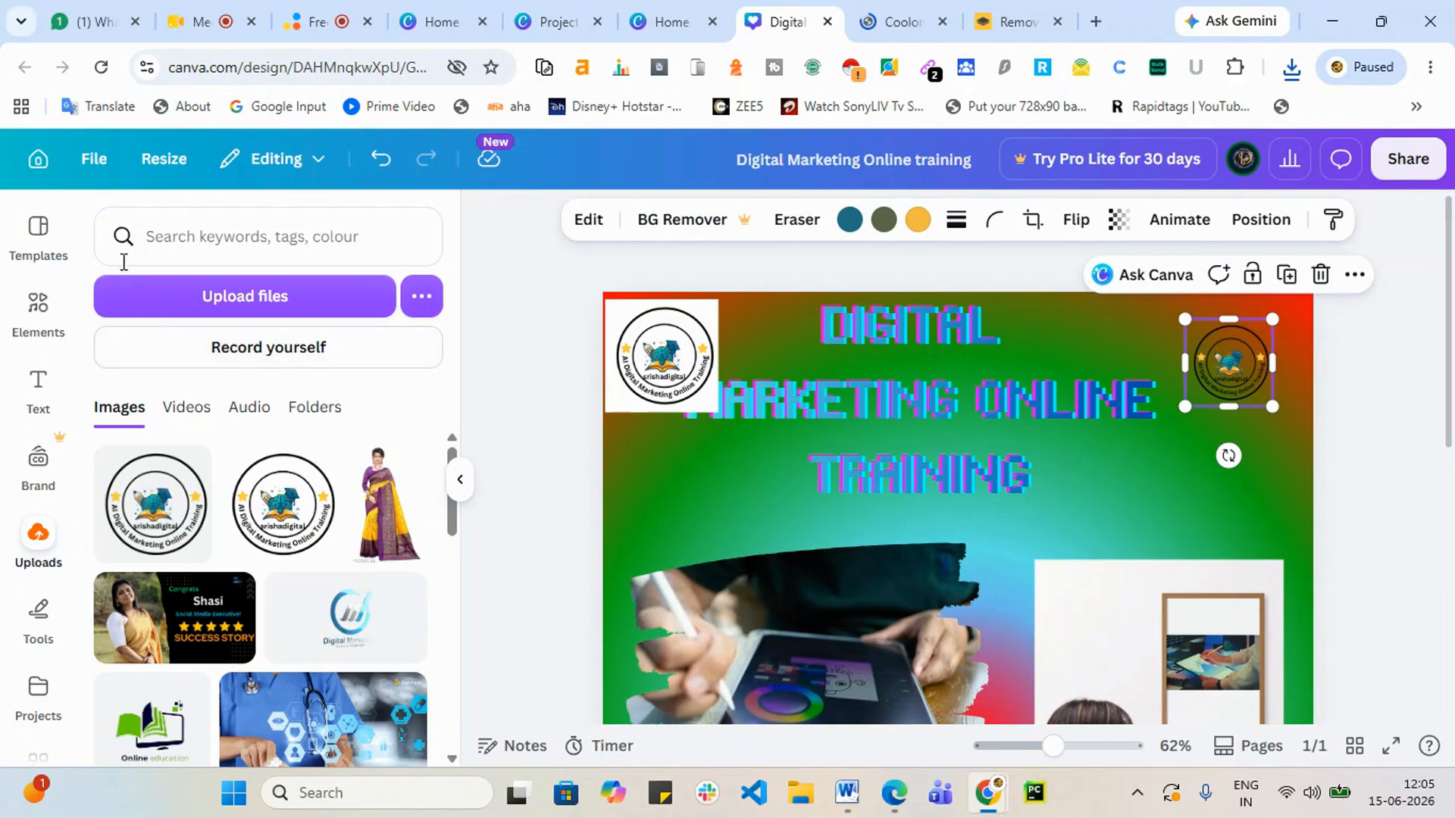
# Step: Search Elements for 'shapes' and add the starburst from the full shape results
pyautogui.click(28, 310)
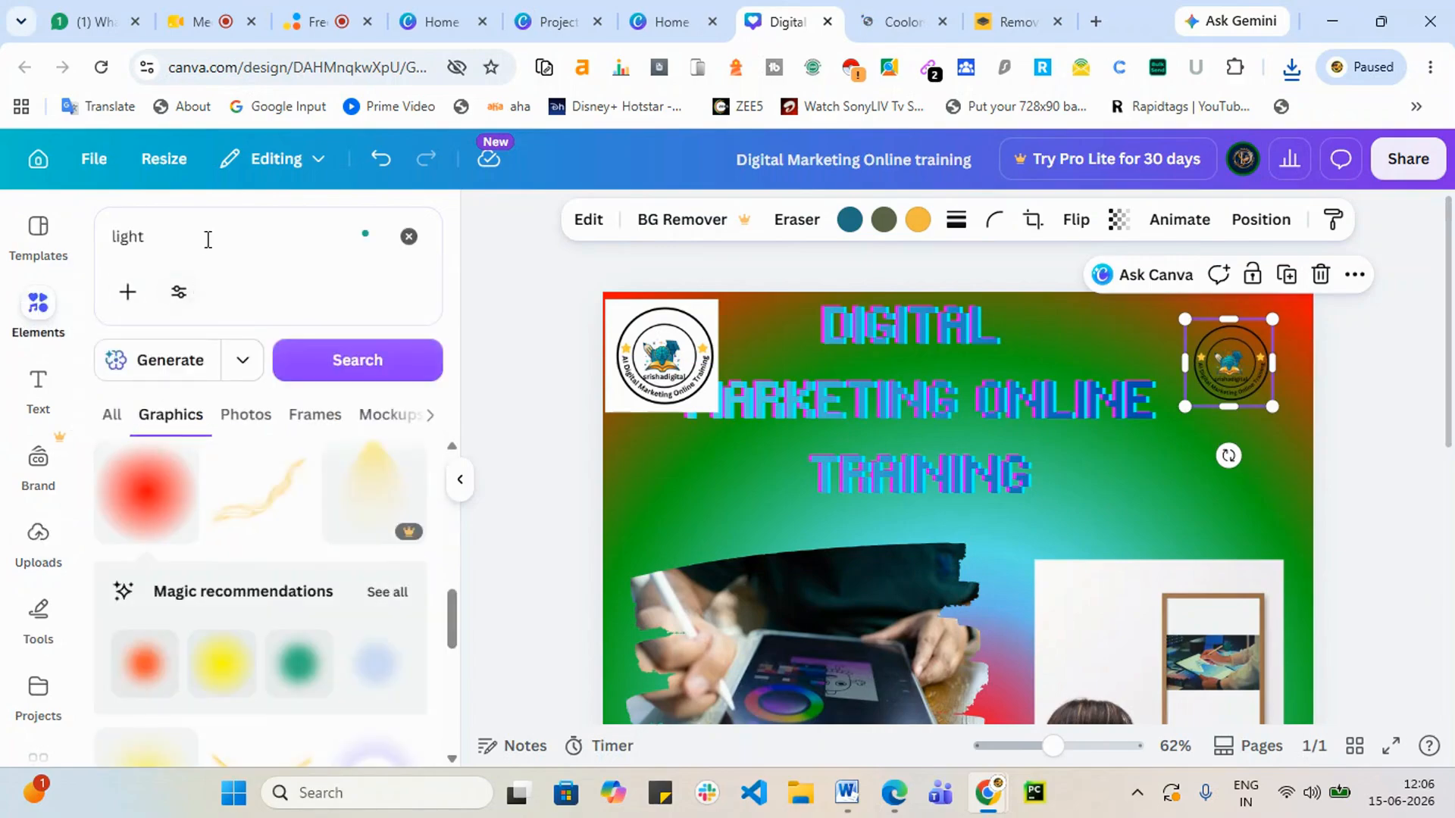
pyautogui.click(117, 237)
pyautogui.doubleClick(114, 237)
pyautogui.write('sha')
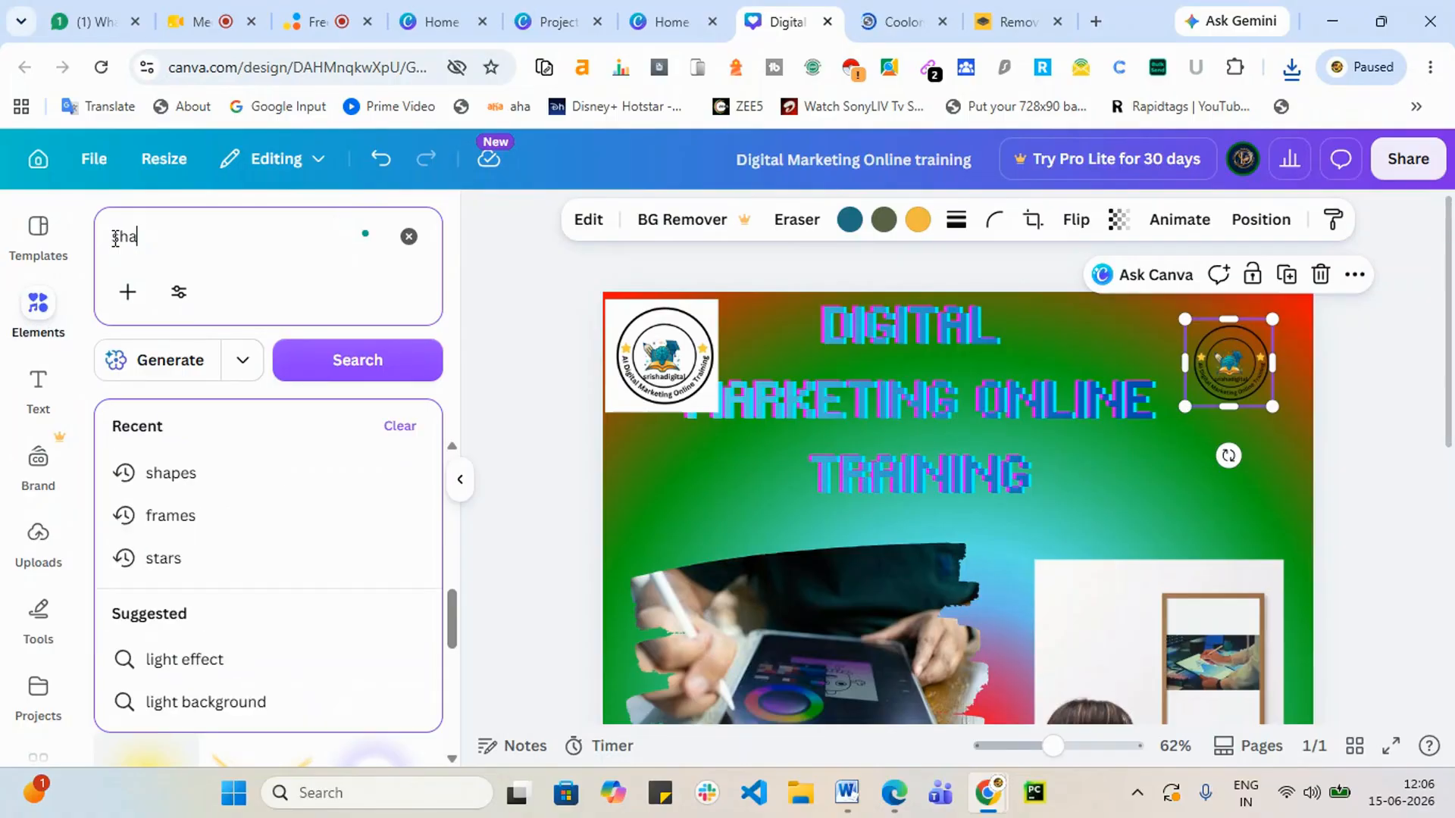
pyautogui.write('pes')
pyautogui.press('Return')
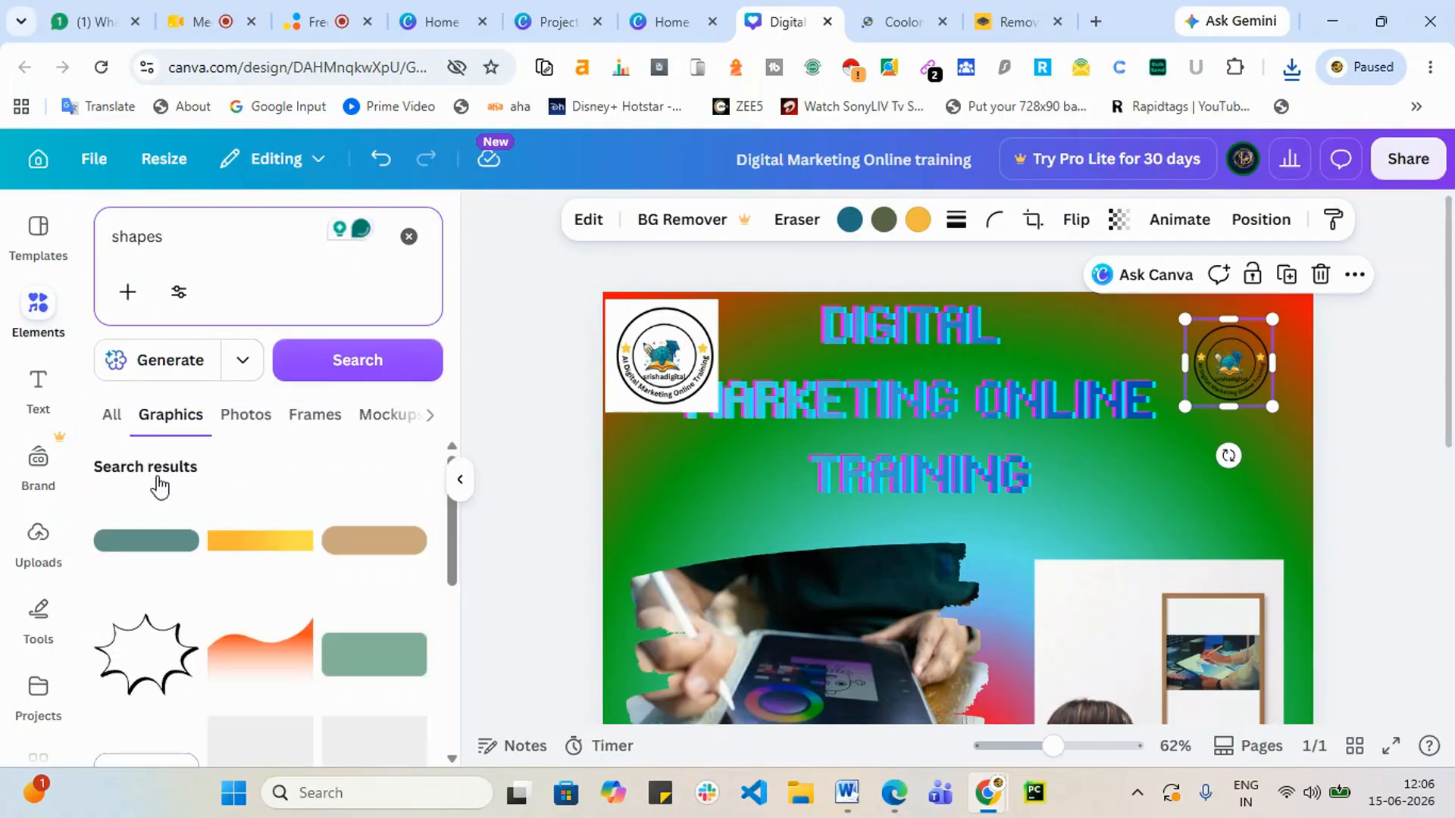
pyautogui.click(115, 417)
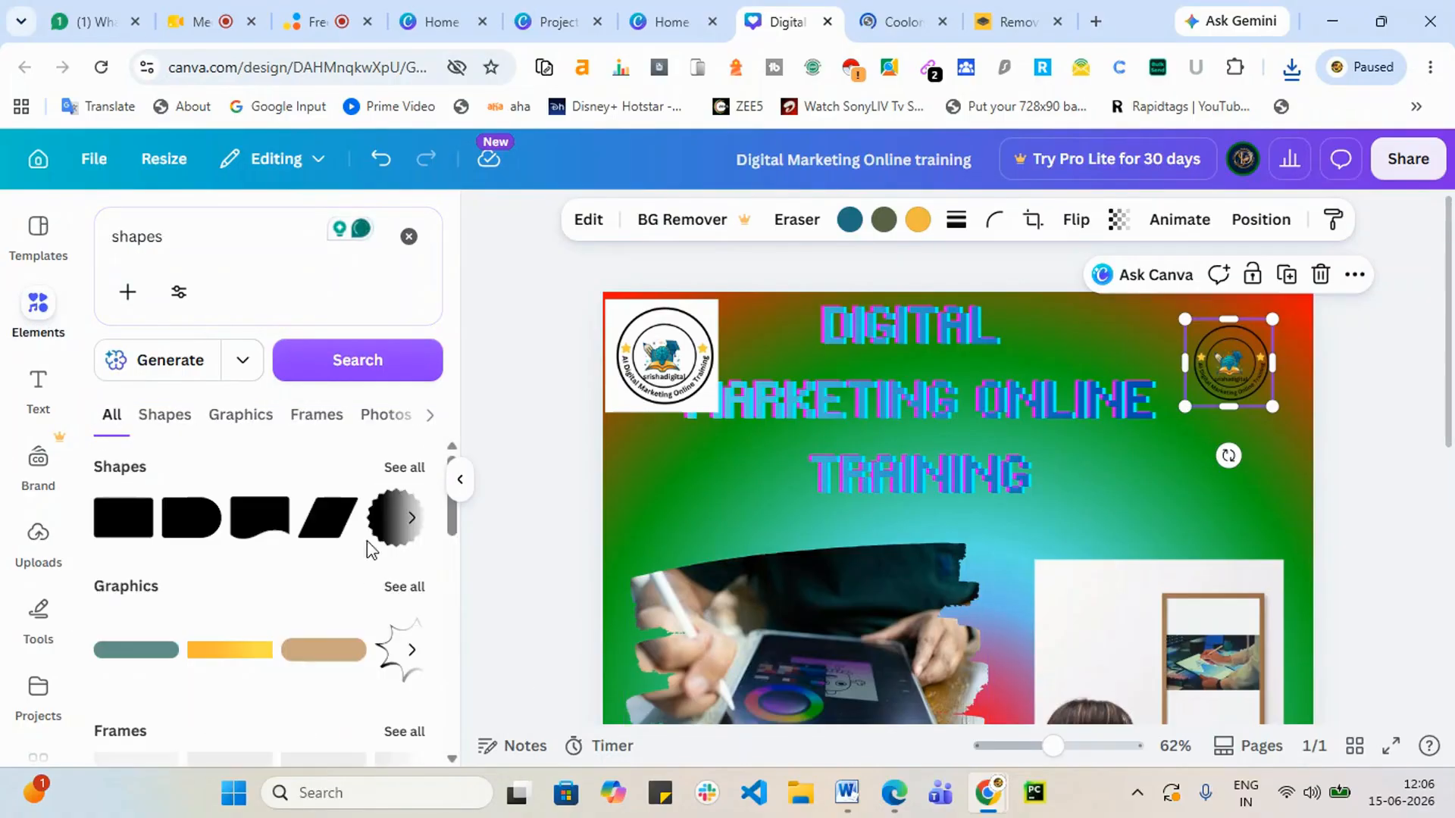
pyautogui.click(405, 468)
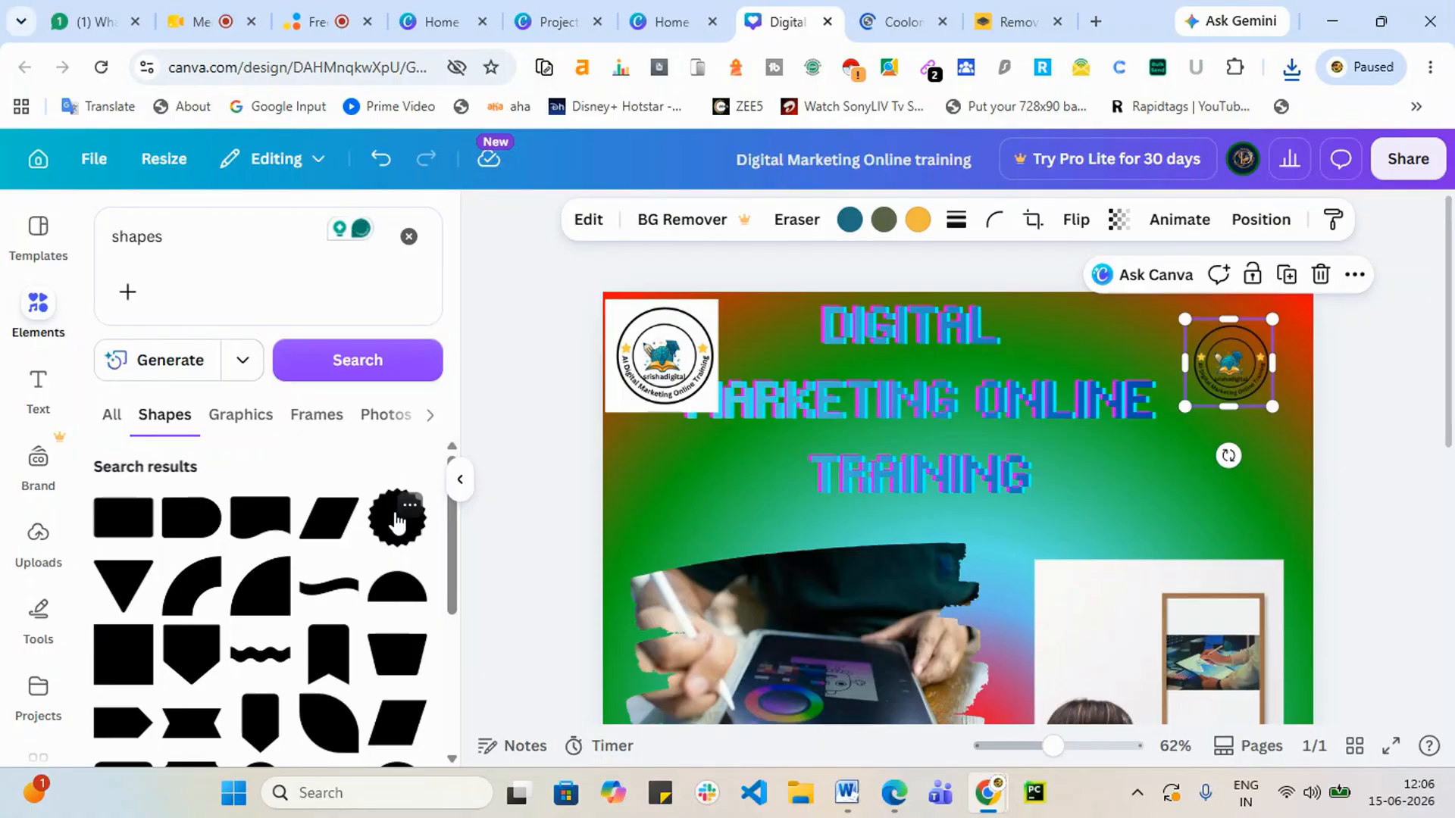
pyautogui.click(397, 520)
# Step: Move the starburst to the top-right corner and shrink it to about 194 px square
pyautogui.moveTo(944, 659); pyautogui.dragTo(1215, 289)
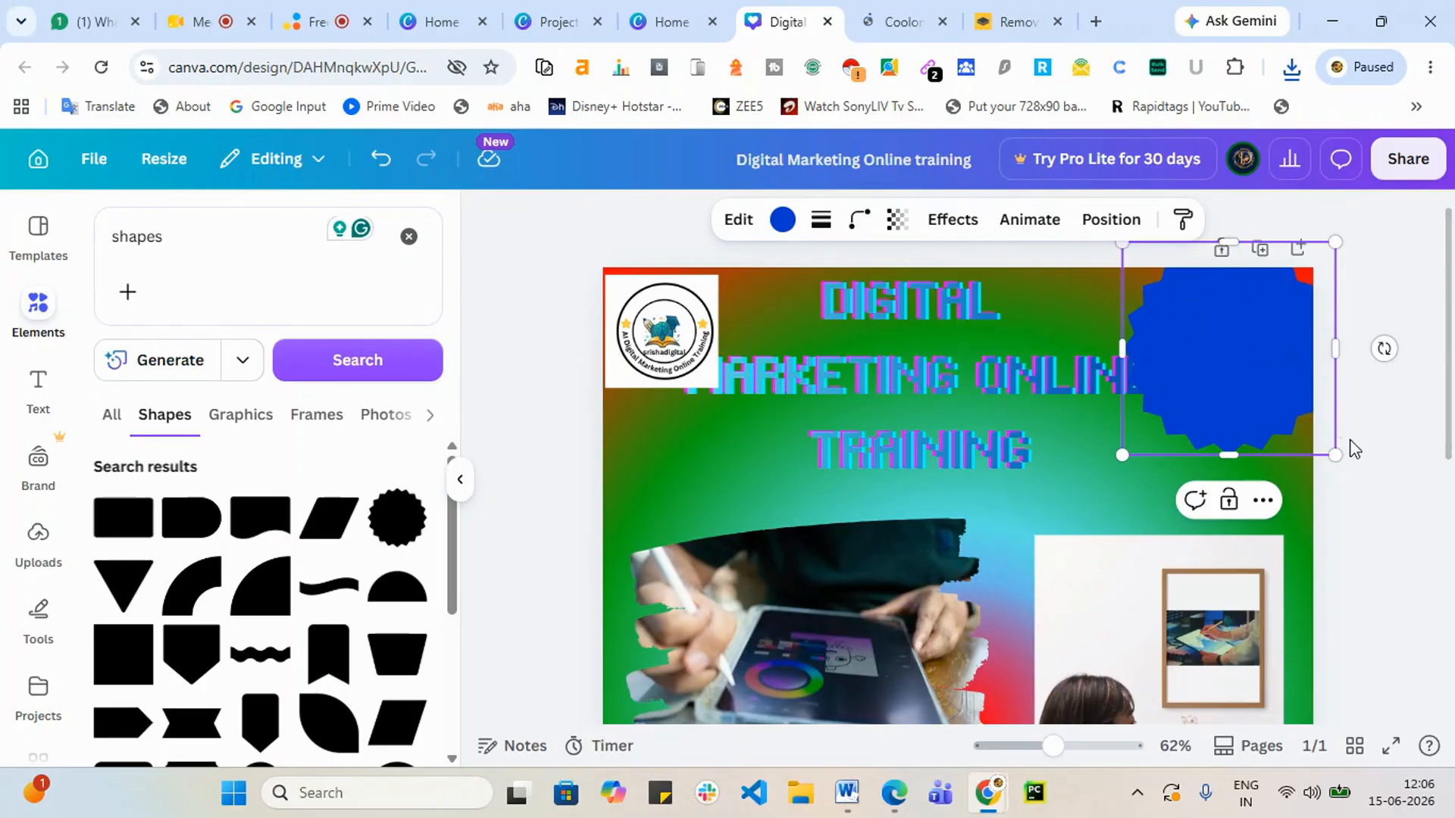
pyautogui.moveTo(1332, 457); pyautogui.dragTo(1250, 373)
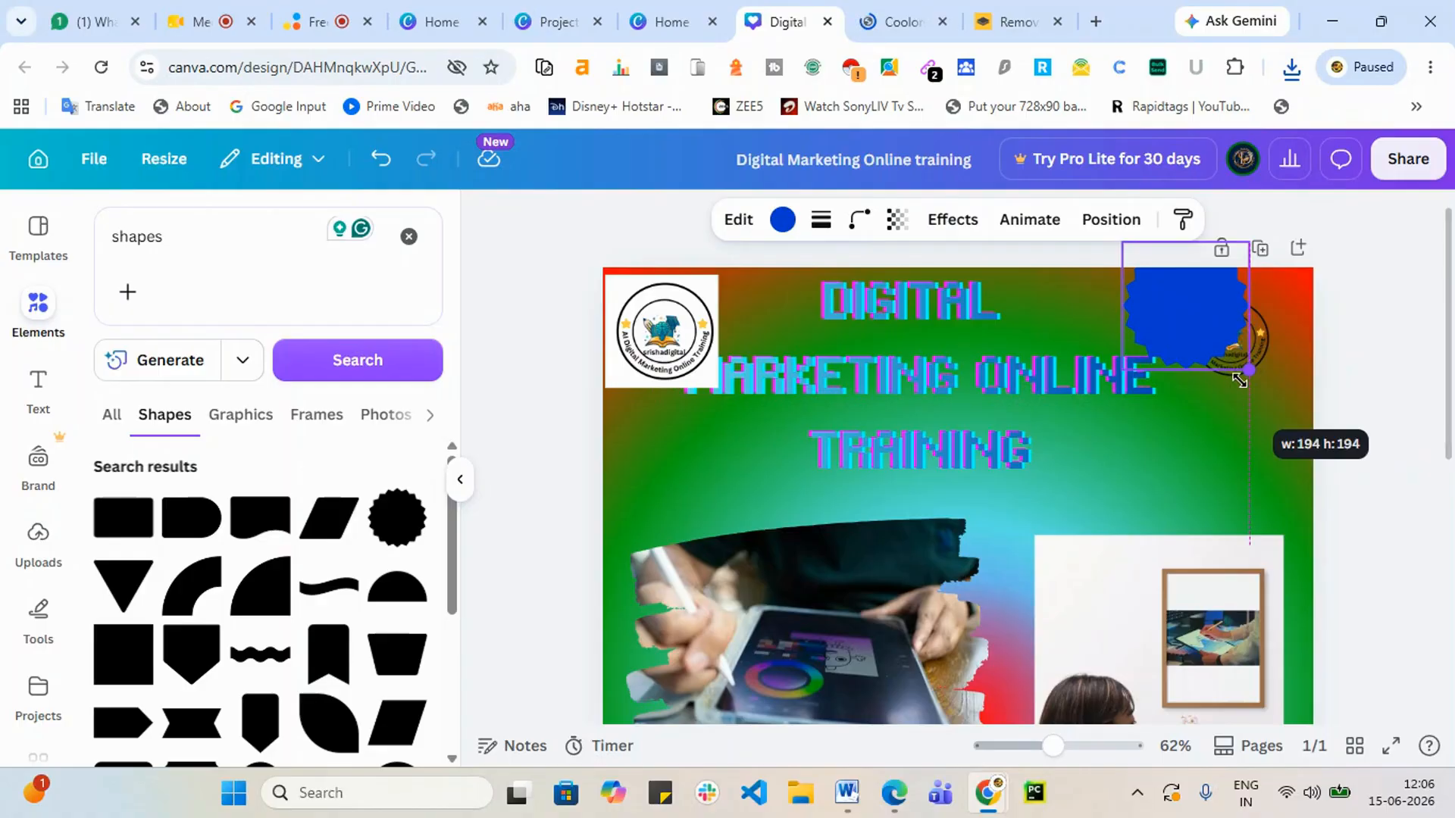
pyautogui.moveTo(1211, 327); pyautogui.dragTo(1265, 351)
# Step: Send the starburst back behind the logo and lock the logo in place
pyautogui.click(1110, 222)
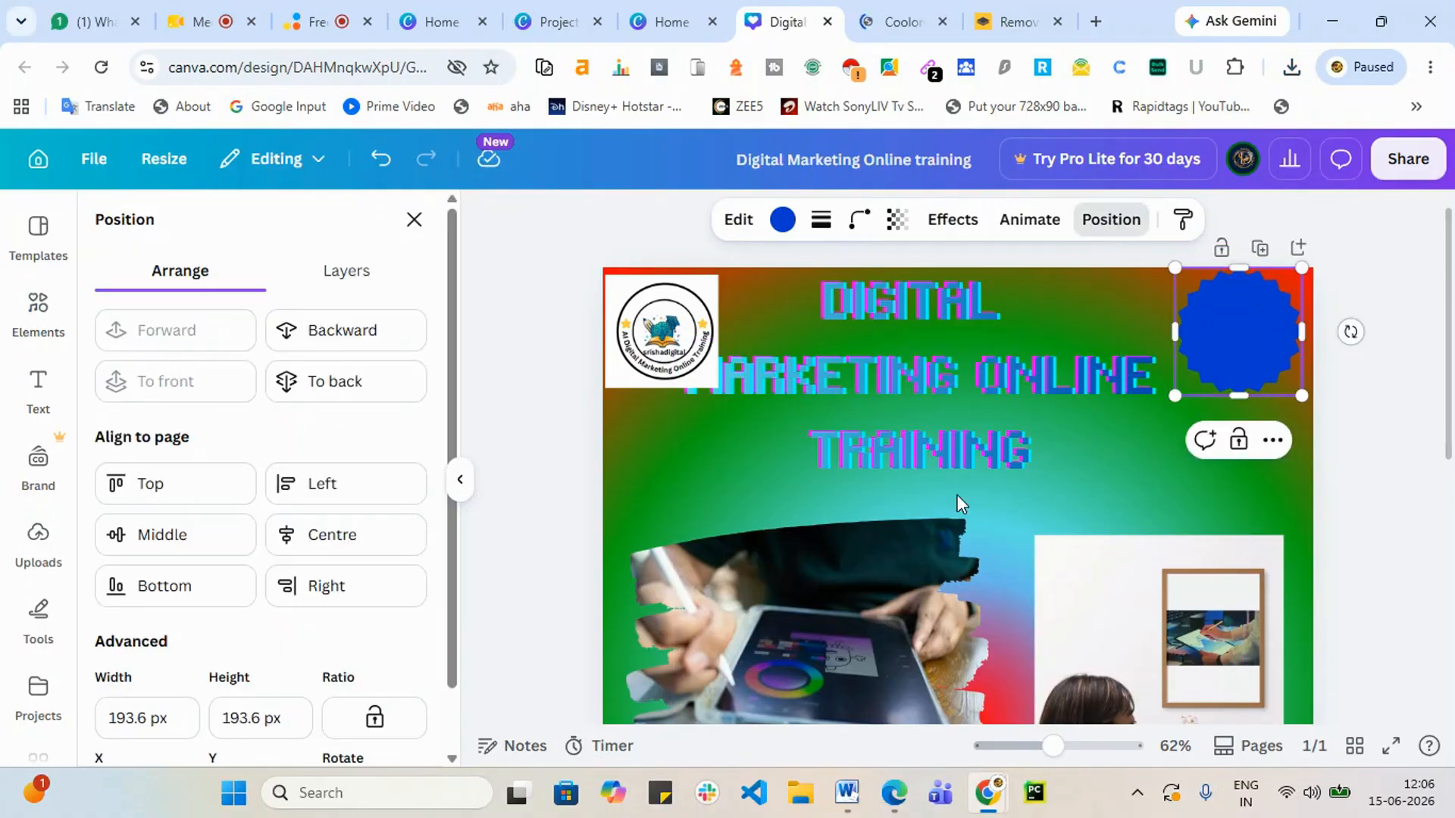
pyautogui.click(381, 334)
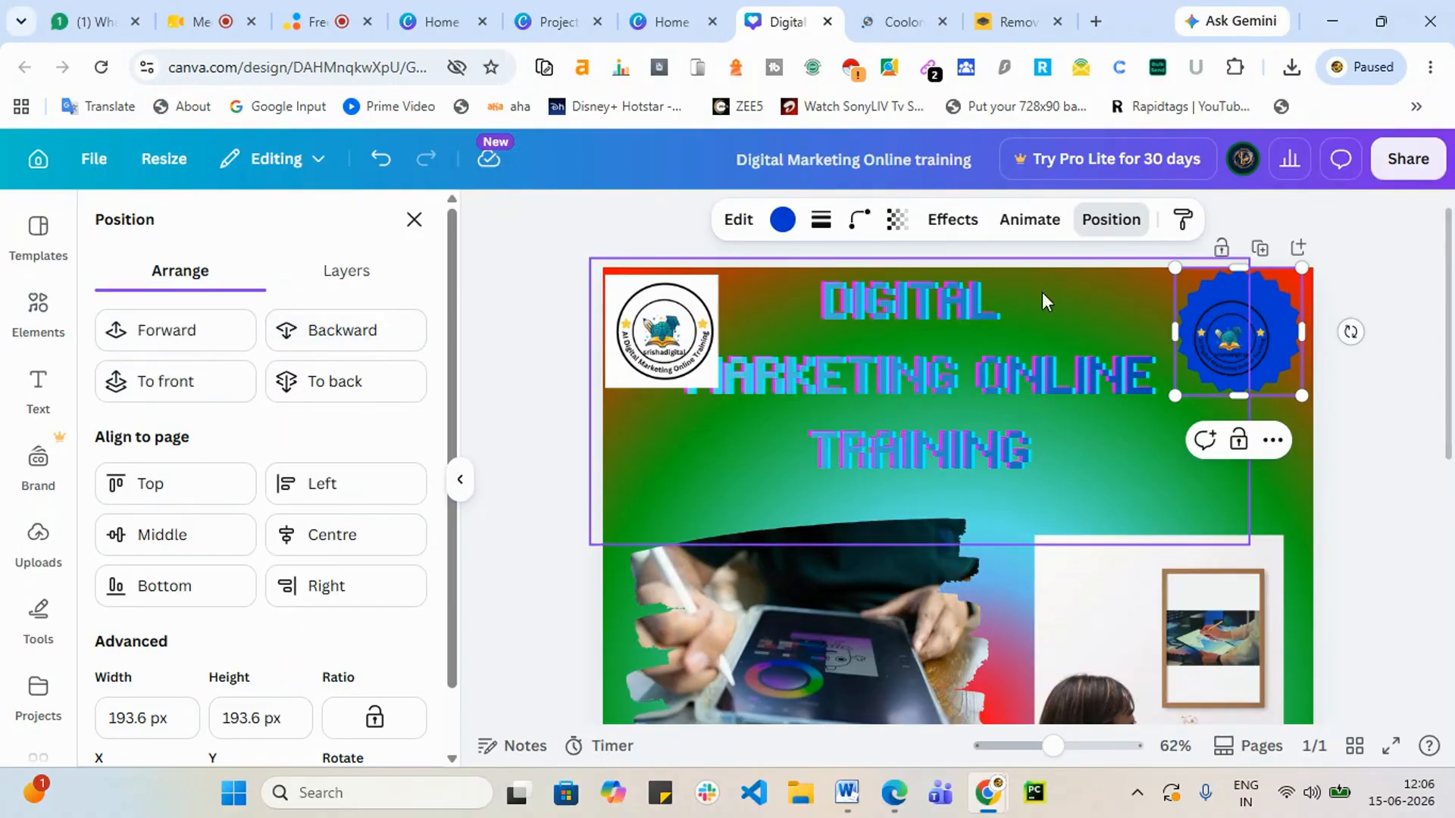
pyautogui.click(781, 220)
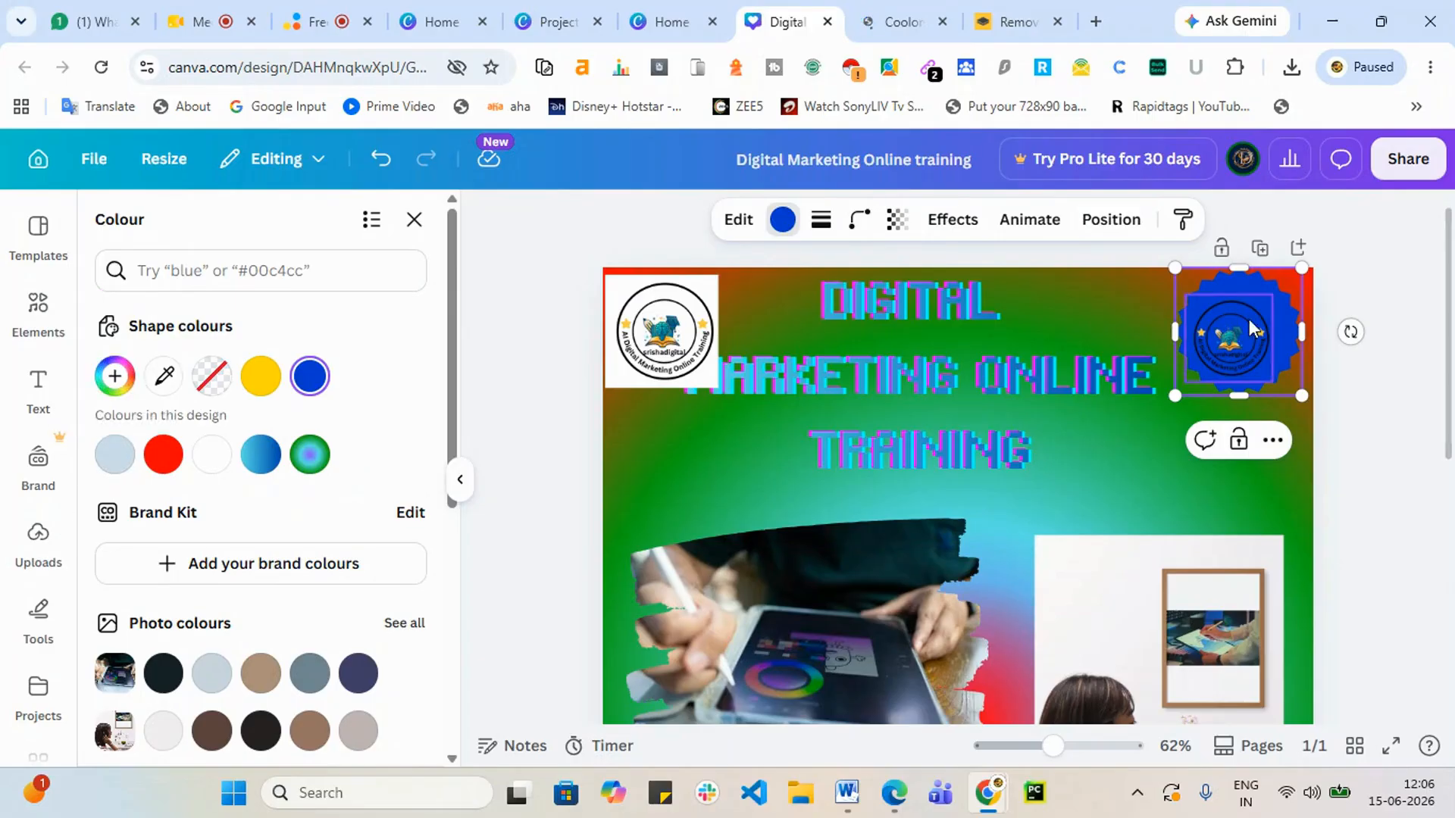
pyautogui.click(1238, 345)
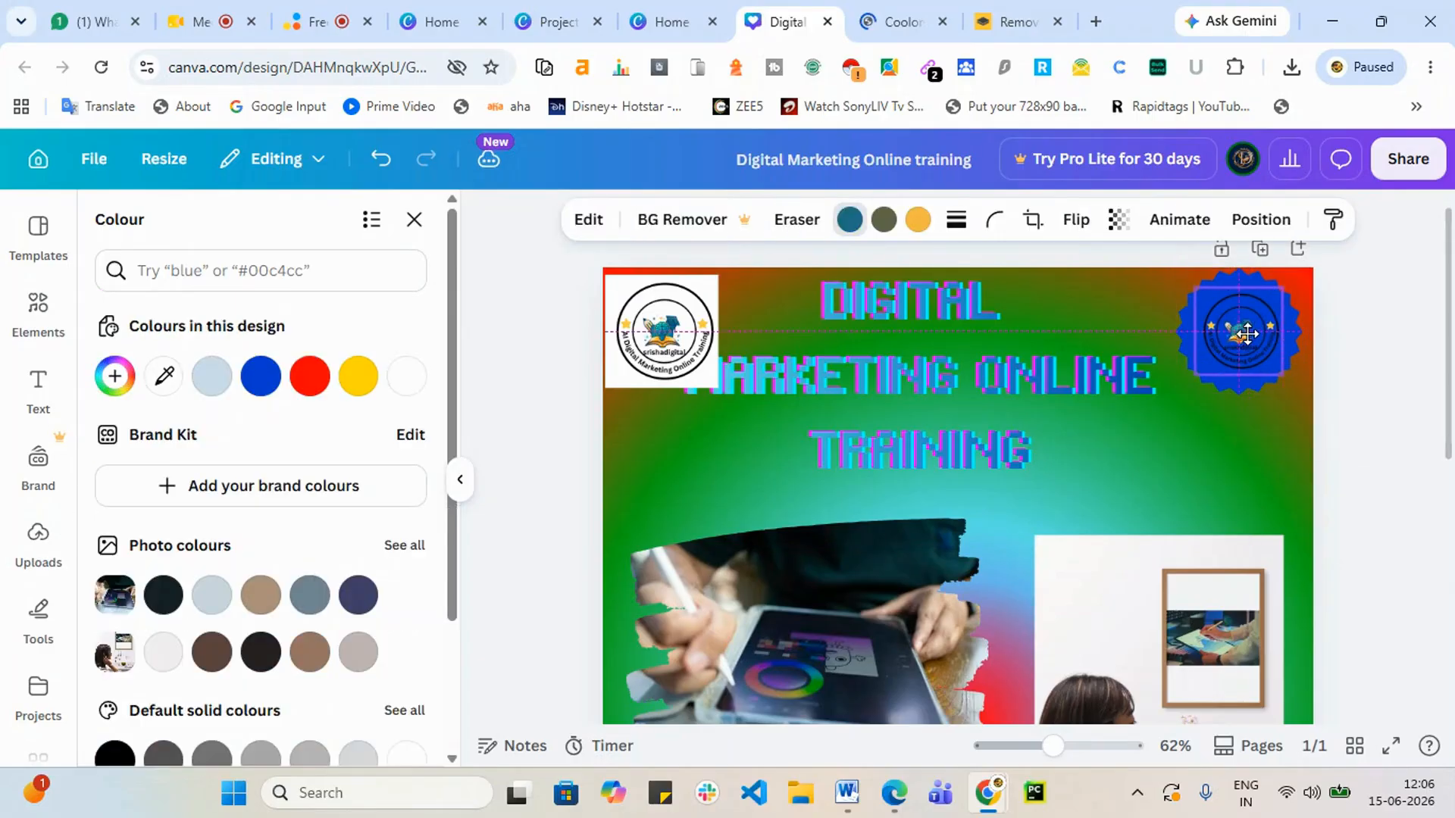
pyautogui.click(1273, 426)
# Step: Recolour the starburst white and deselect it
pyautogui.click(1203, 381)
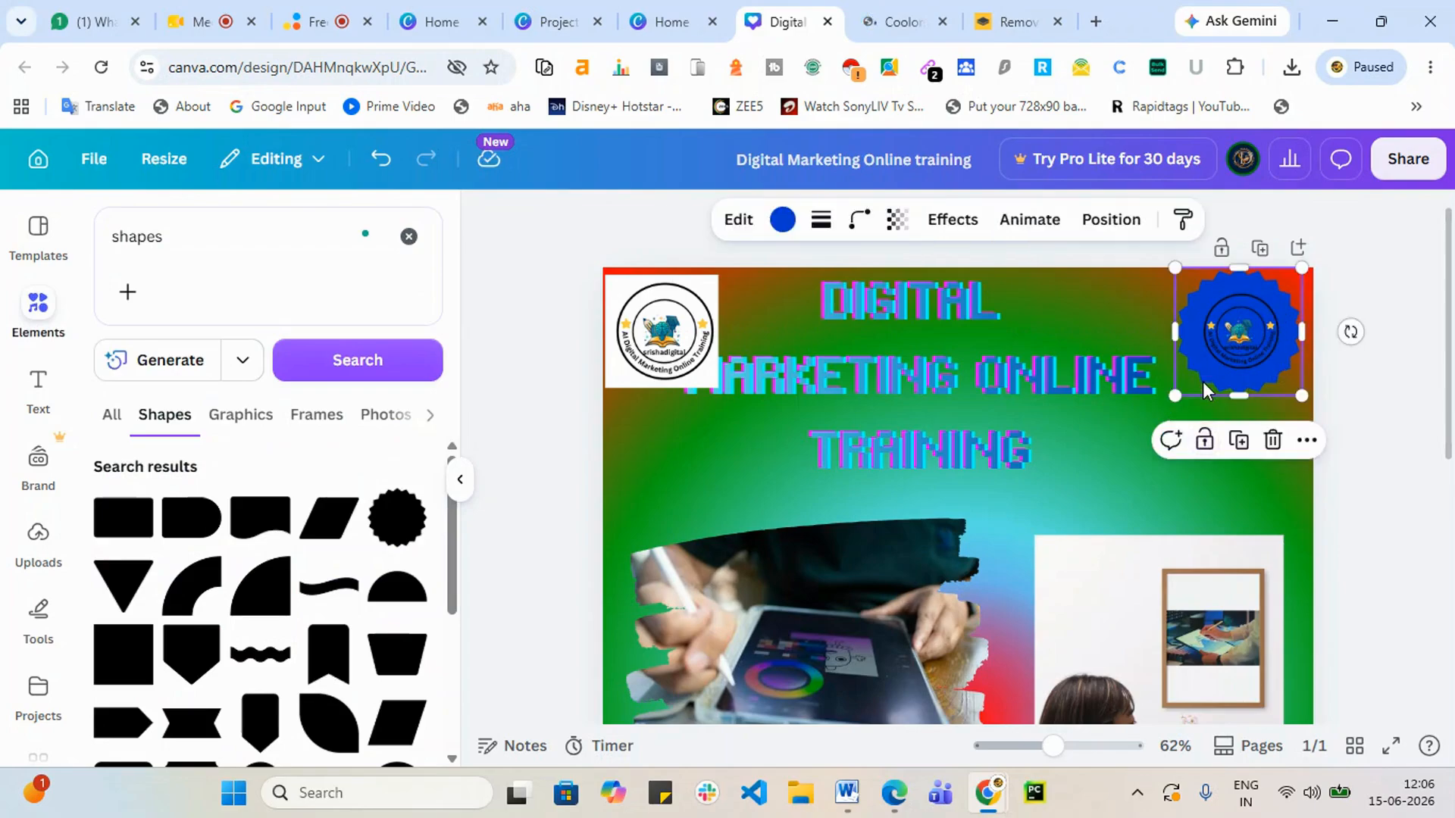
pyautogui.click(785, 230)
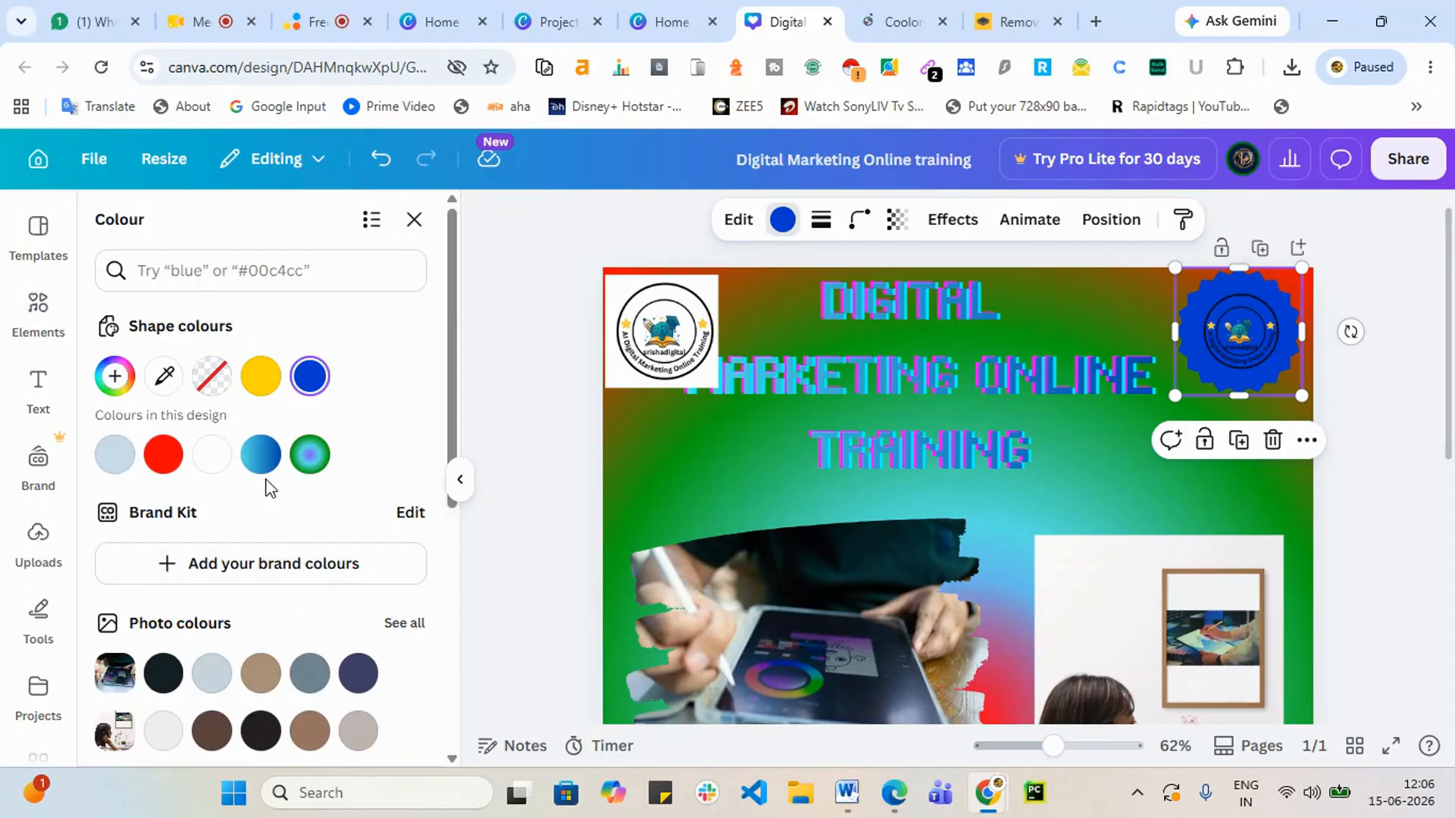
pyautogui.click(212, 456)
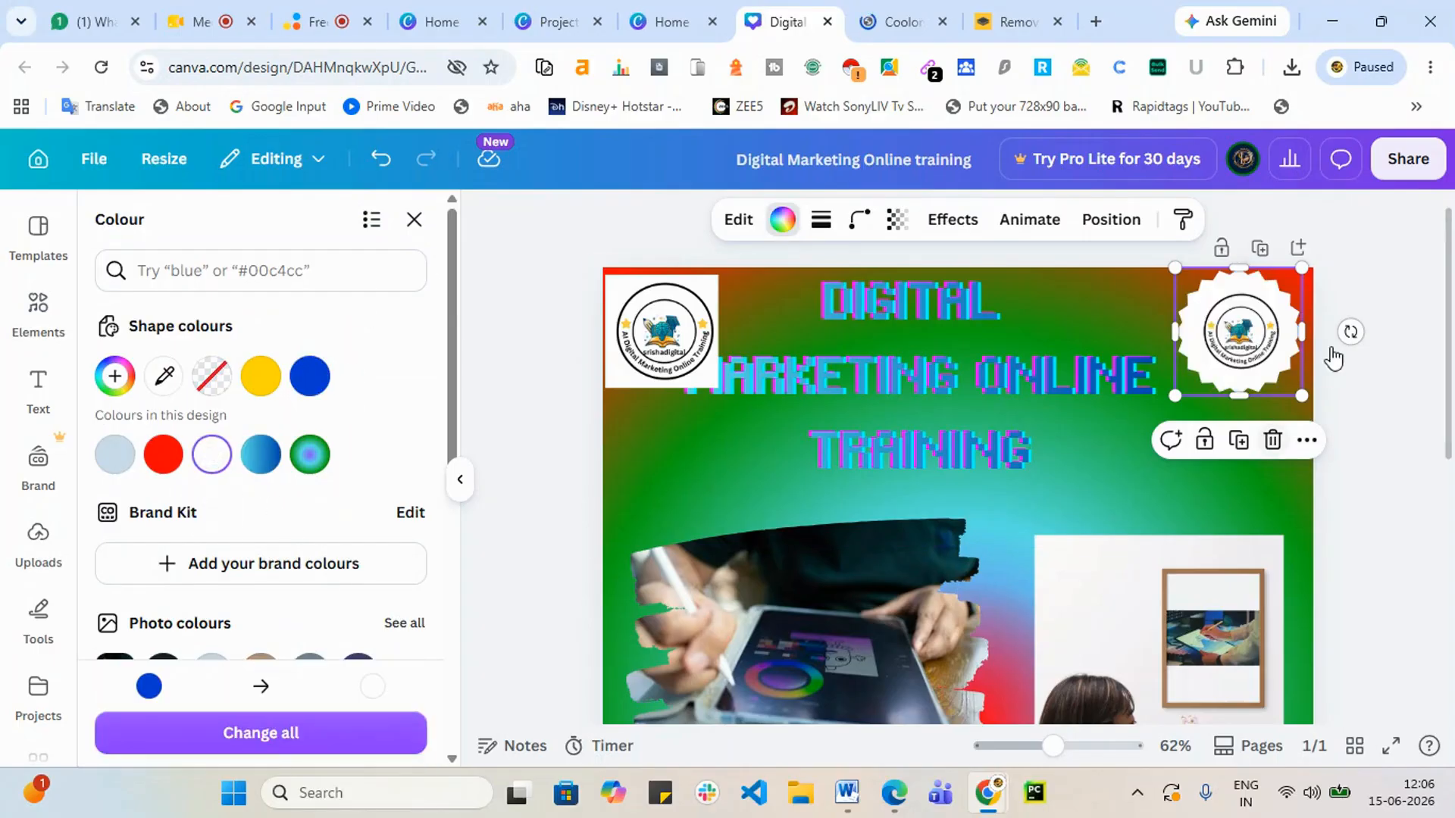
pyautogui.click(1382, 364)
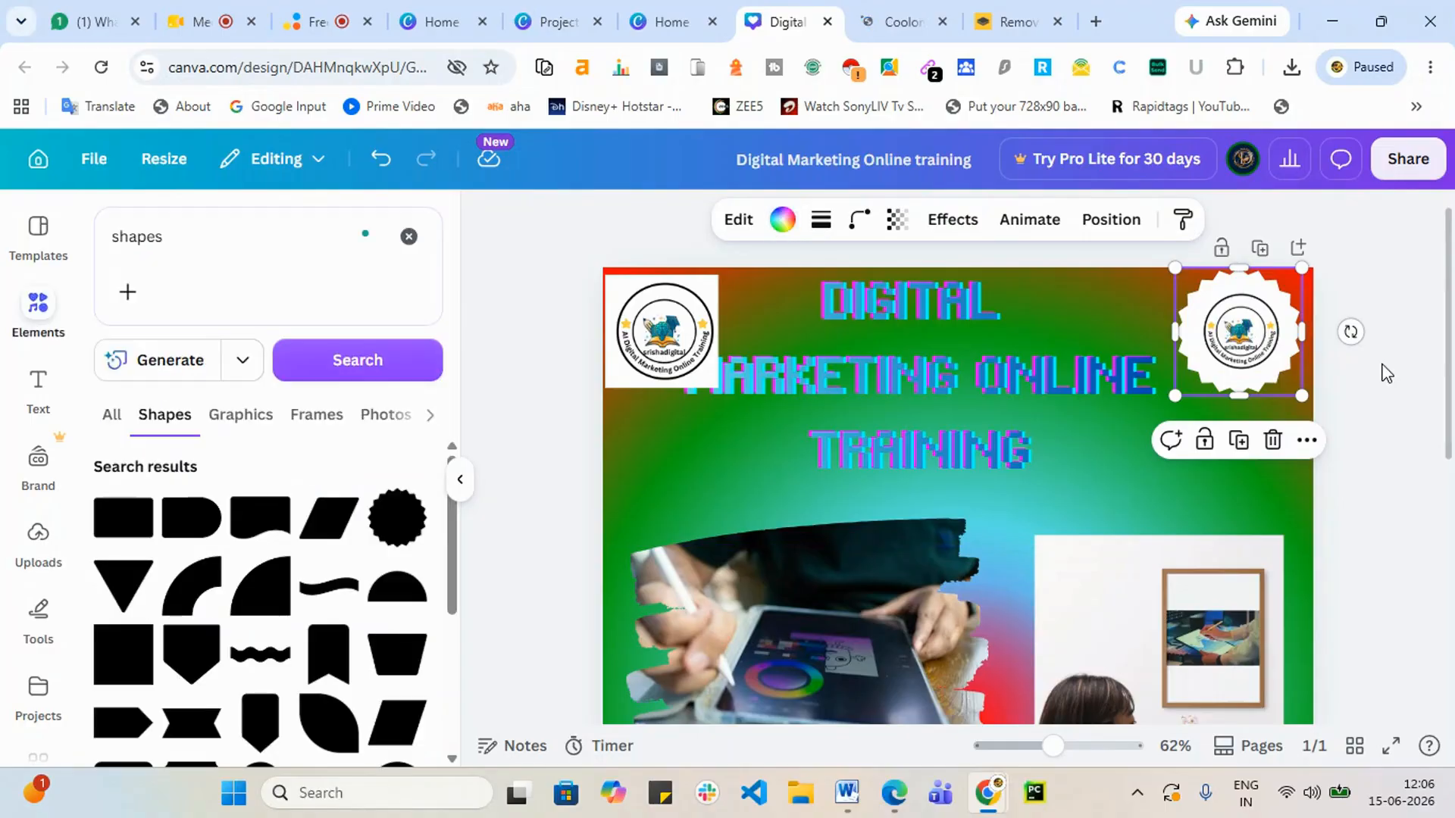
pyautogui.click(1383, 370)
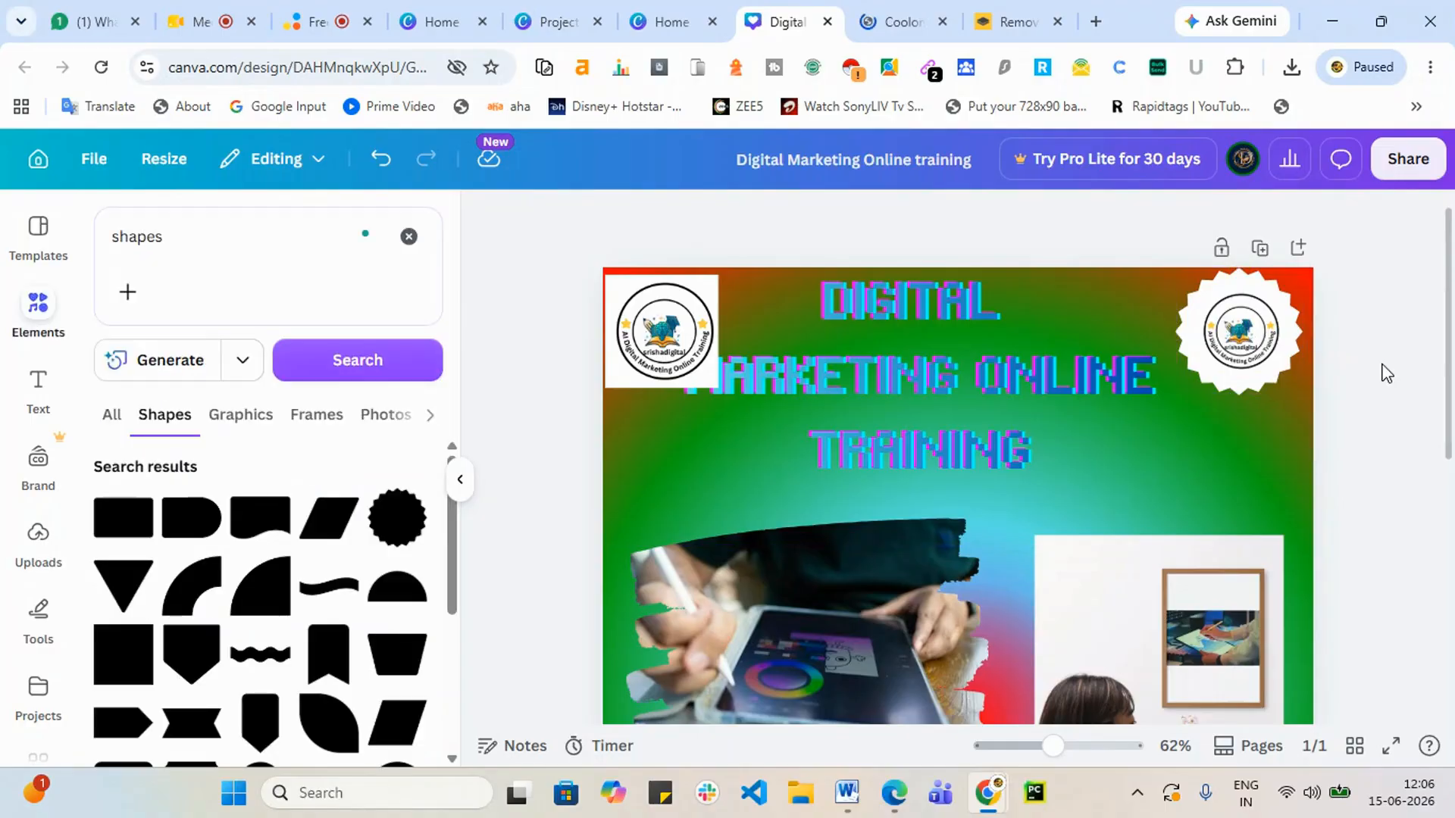
# Step: Select the top-left logo and shrink it to 145 × 145
pyautogui.click(1237, 352)
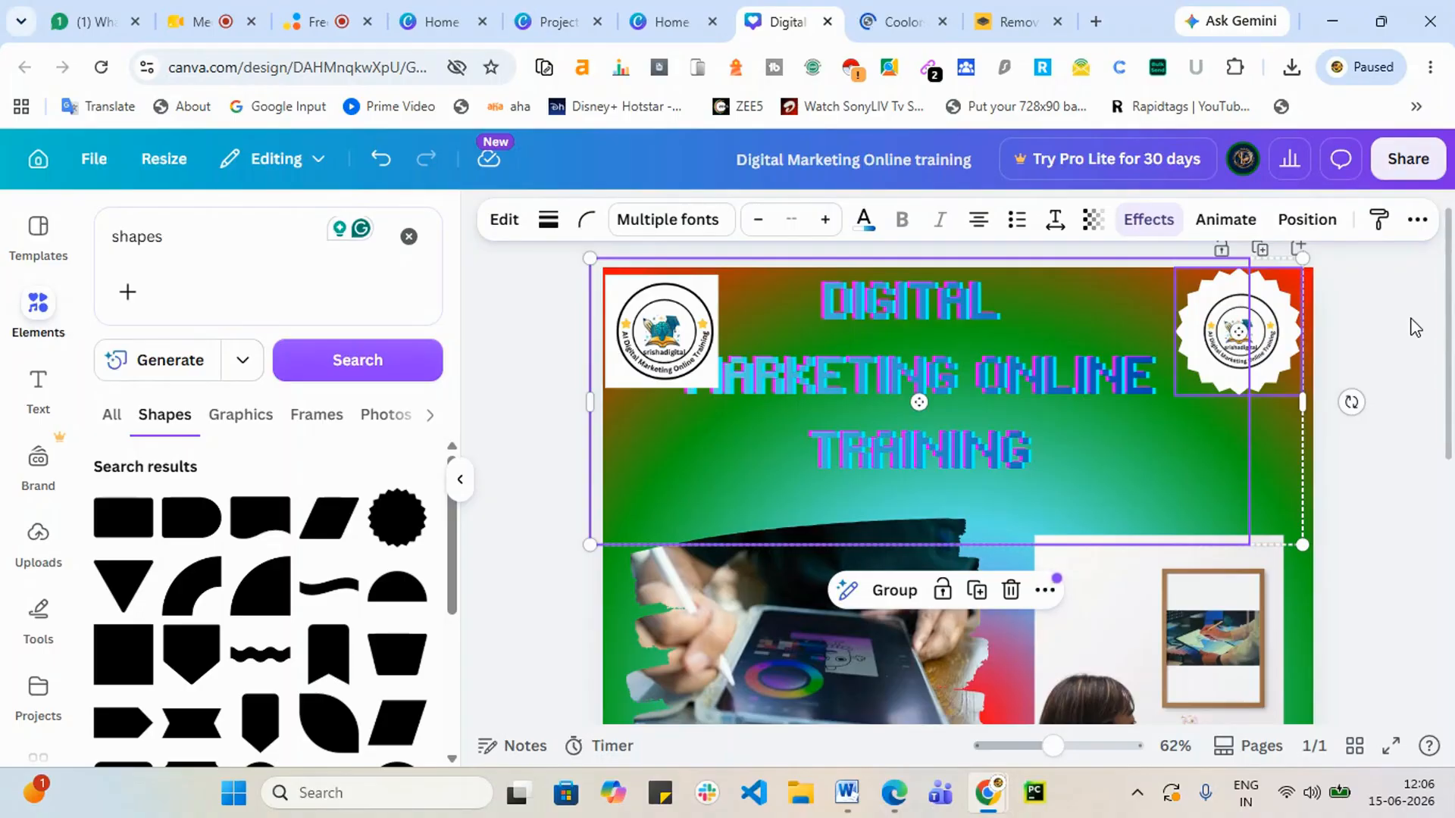
pyautogui.click(674, 356)
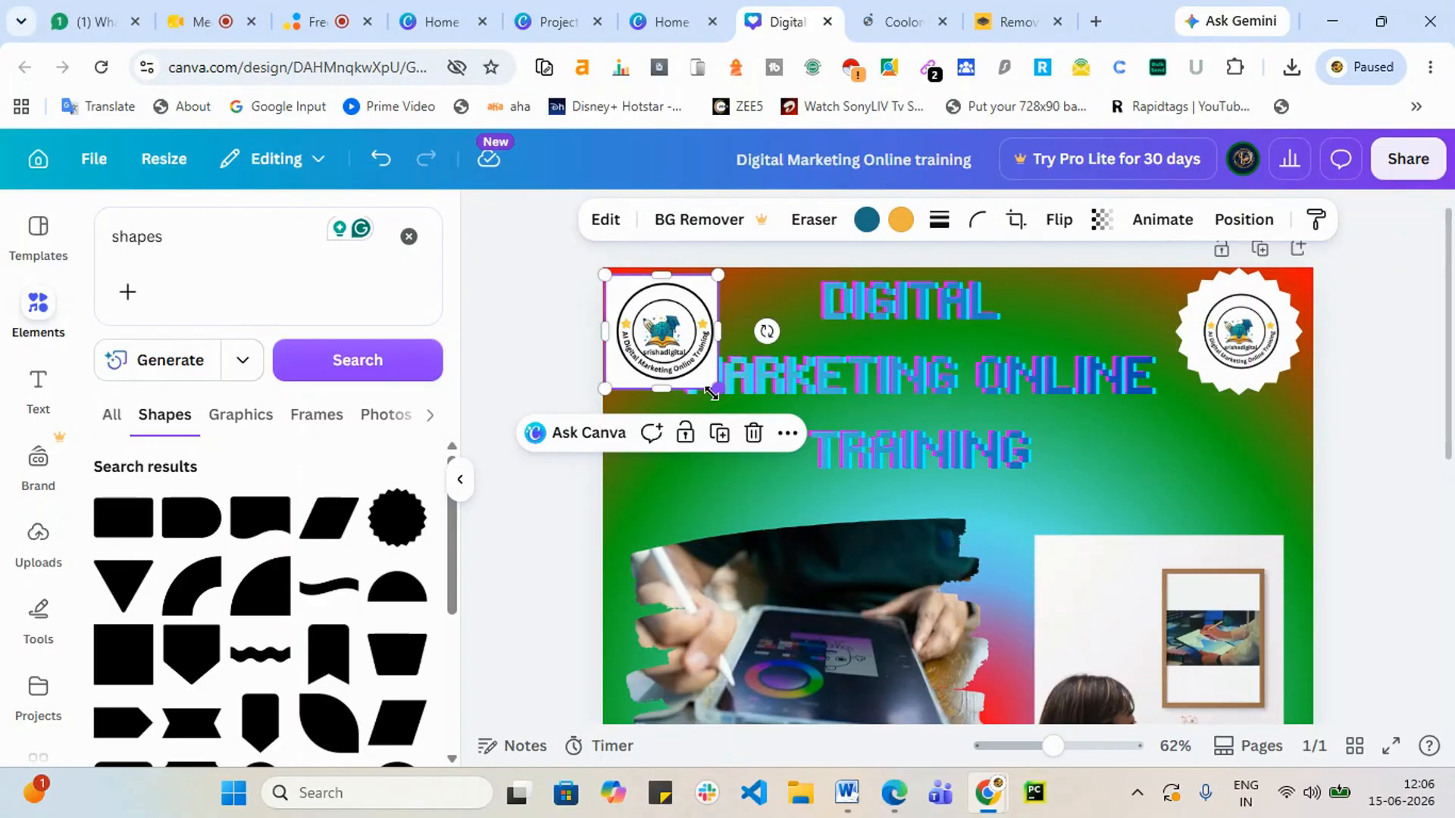
pyautogui.moveTo(721, 394); pyautogui.dragTo(694, 366)
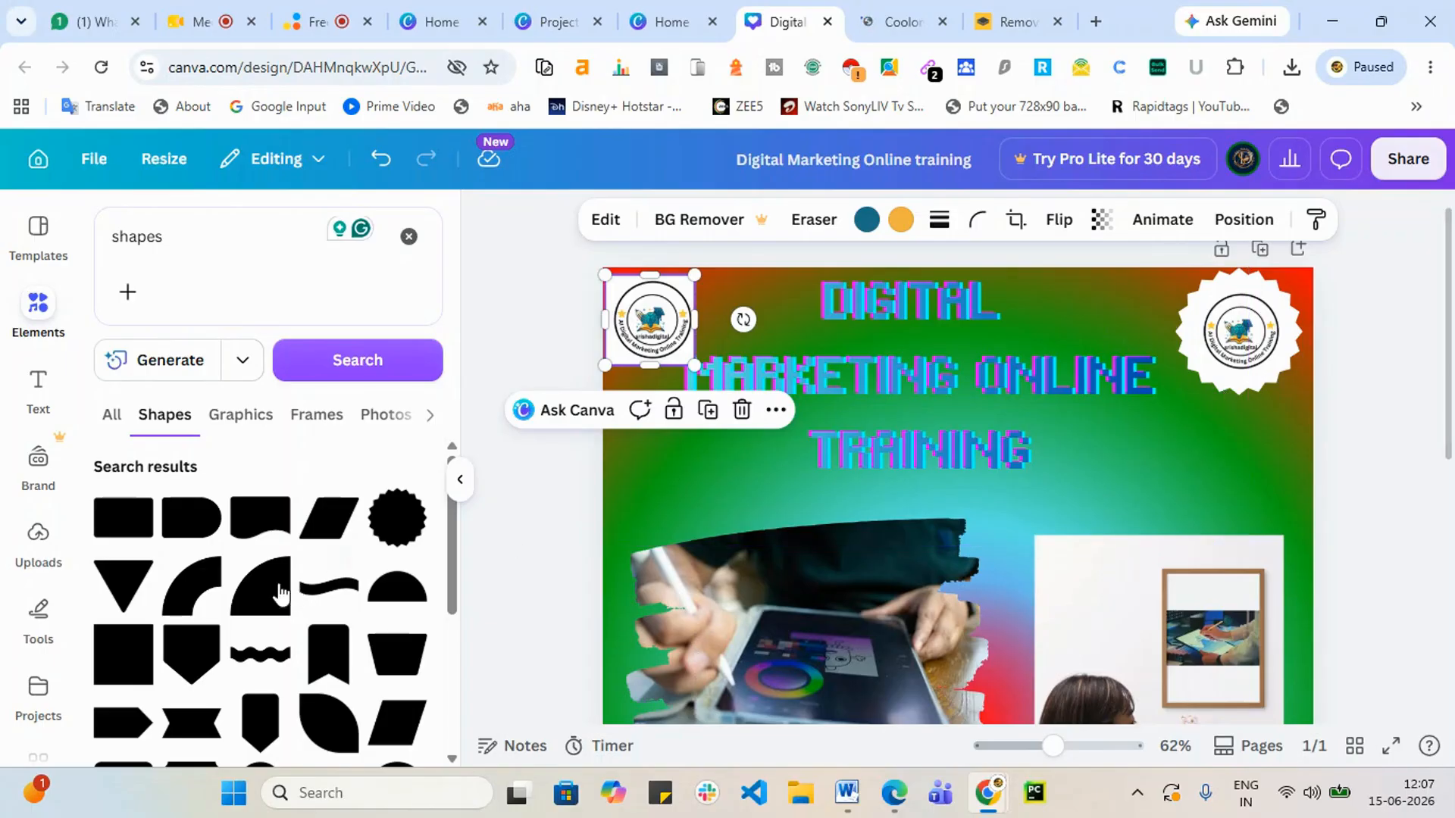
pyautogui.scroll(-2, 245, 641)
pyautogui.scroll(-2, 245, 640)
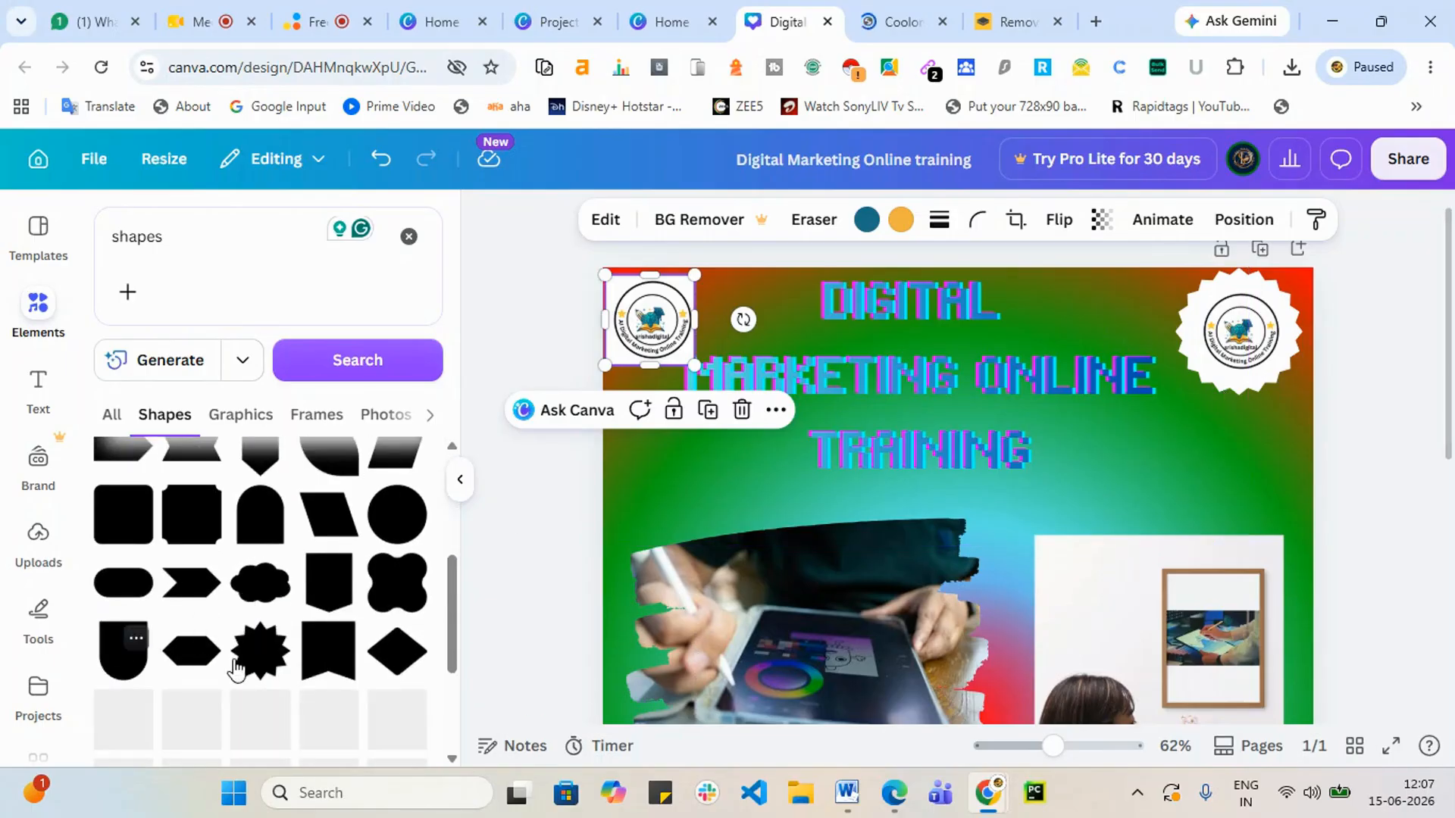
pyautogui.scroll(-5, 403, 575)
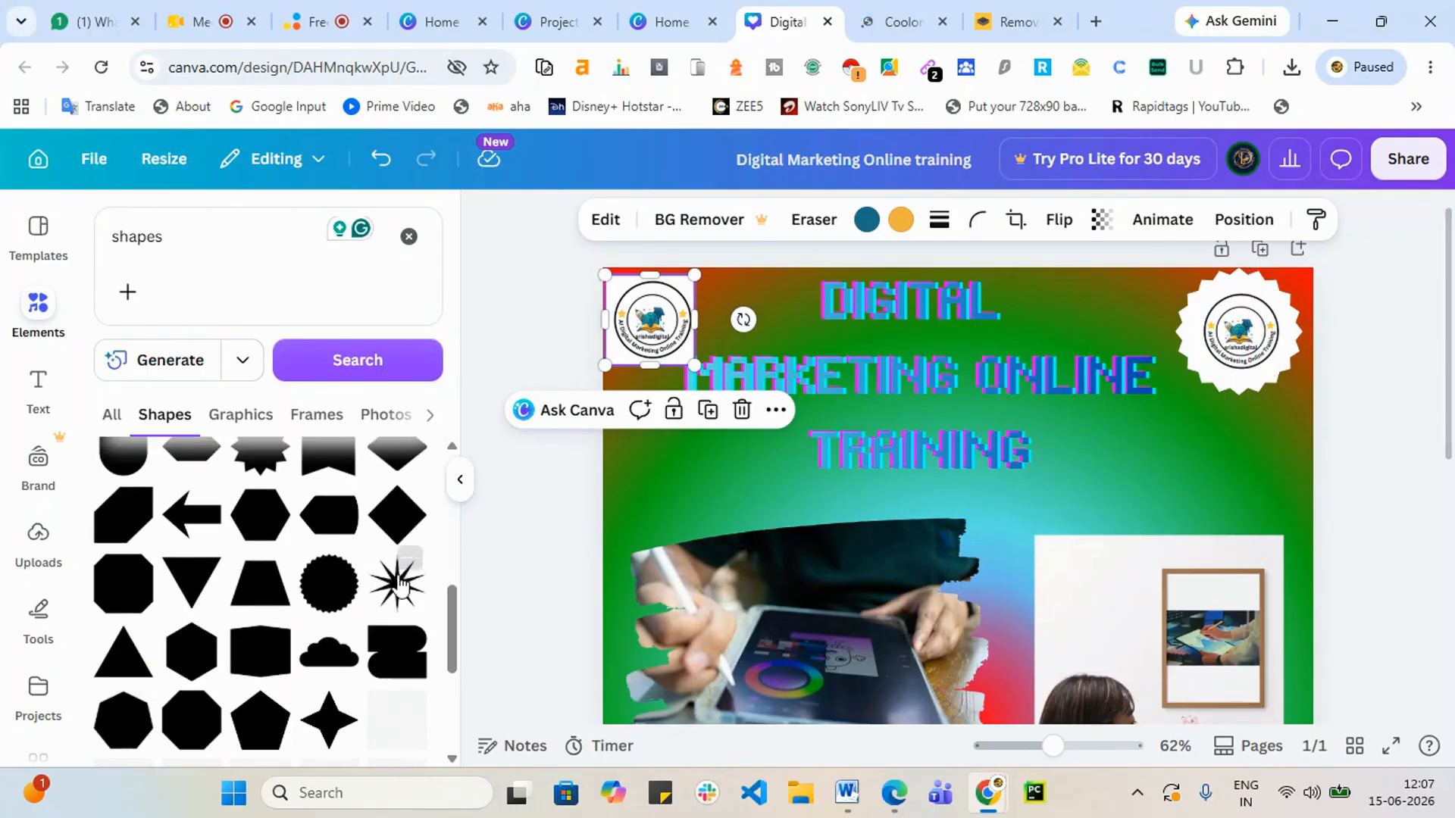
pyautogui.scroll(-4, 1040, 500)
pyautogui.scroll(-3, 1205, 514)
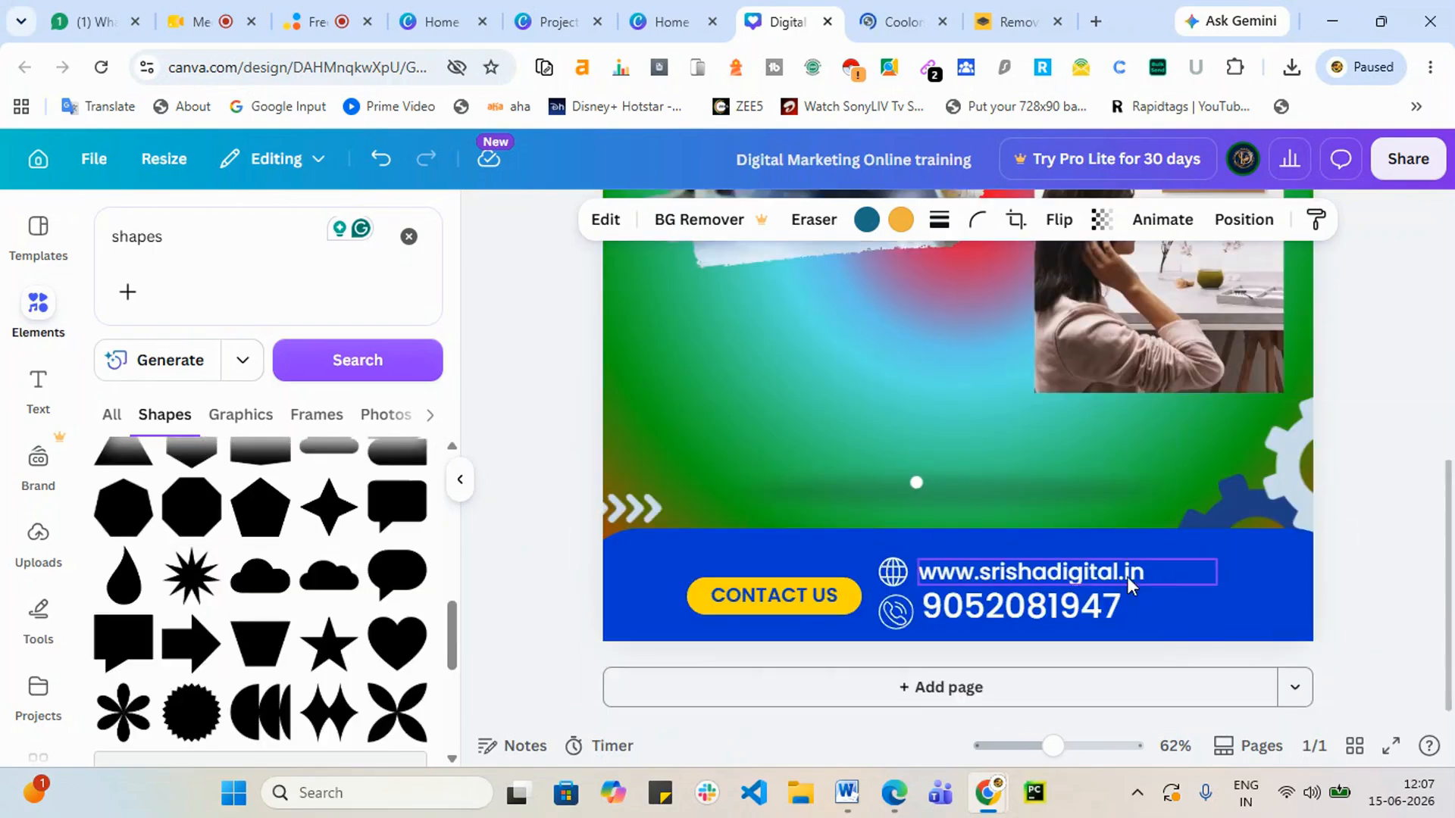
pyautogui.scroll(6, 1037, 606)
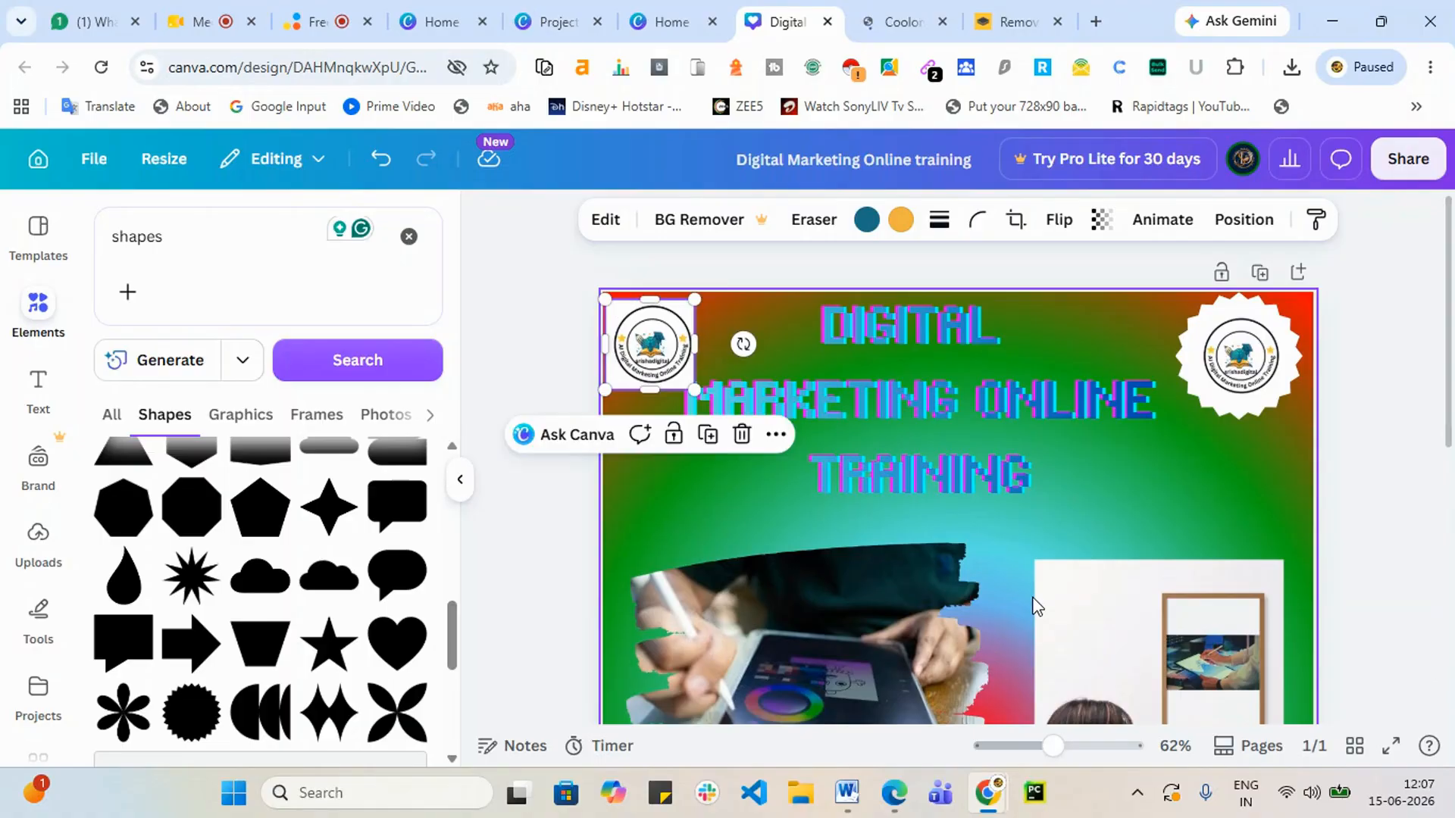